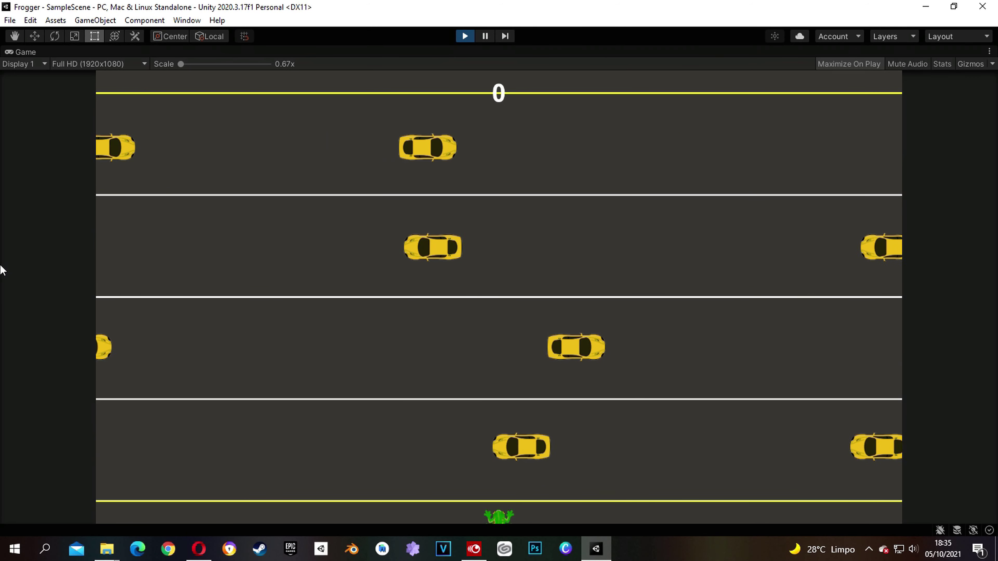
Hop the frog up through the car lanes to the top for the first score
key(Up)
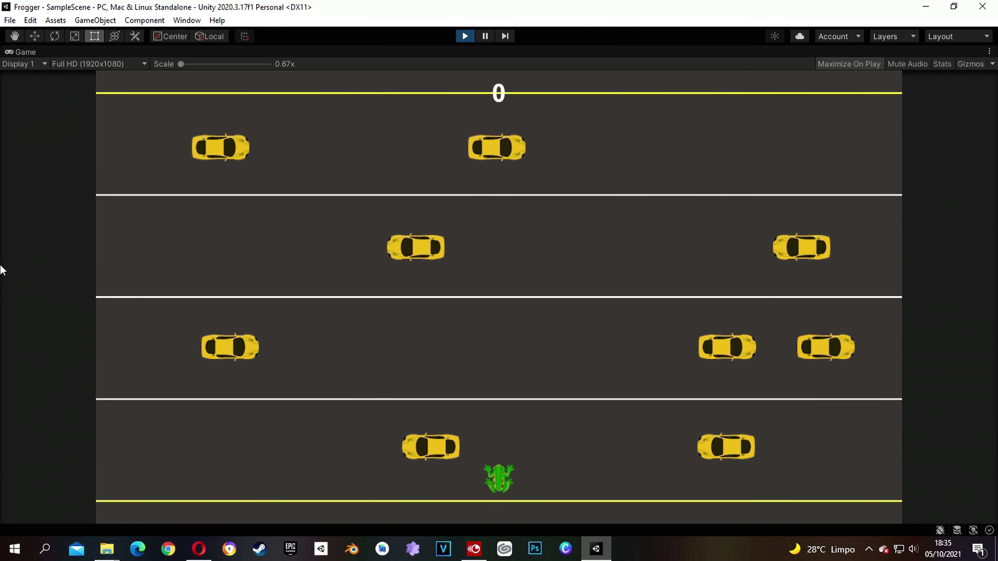
key(Up)
key(Up)
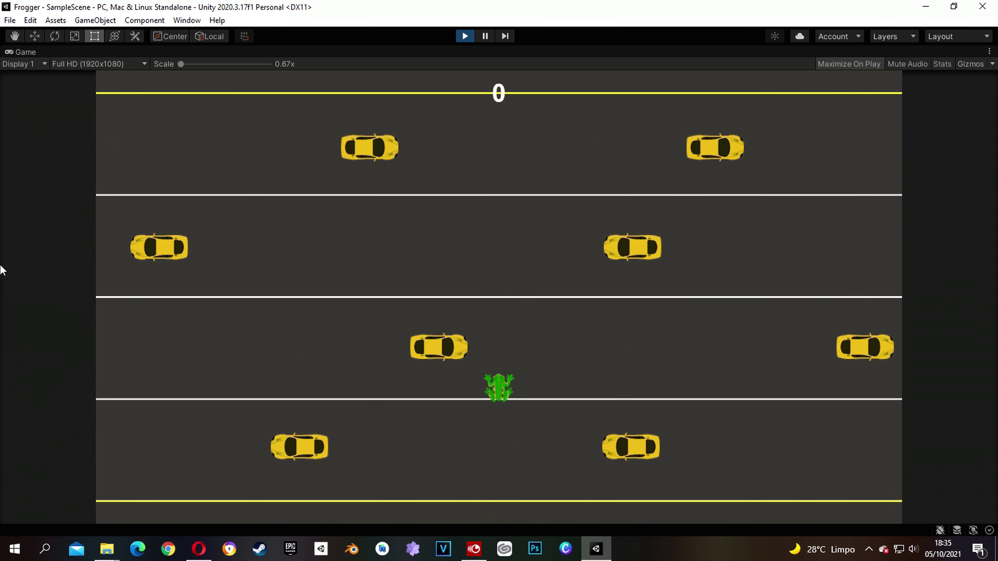
key(Up)
key(Up)
key(Up)
key(Up)
key(Up)
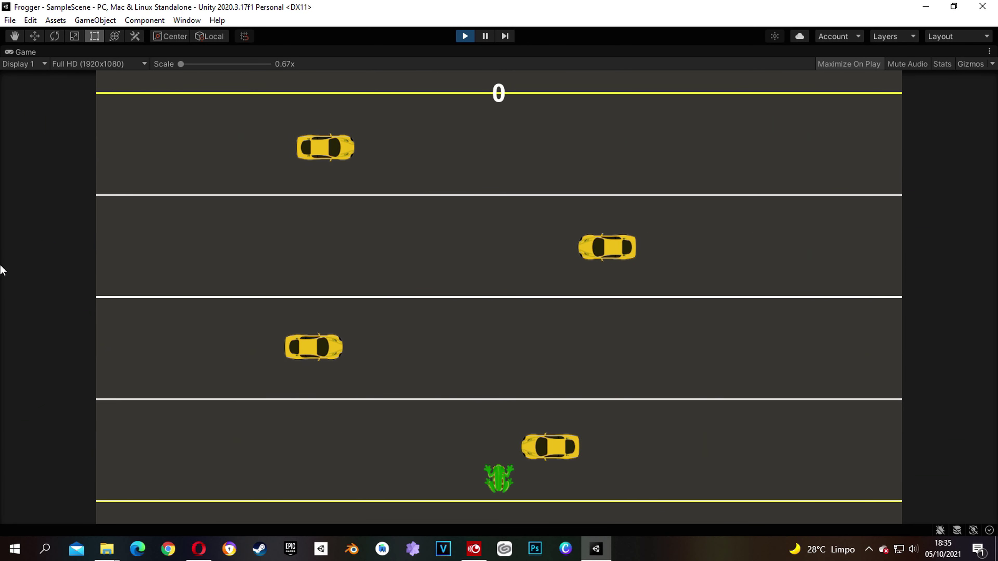
key(Up)
key(Up)
key(Up)
key(Up)
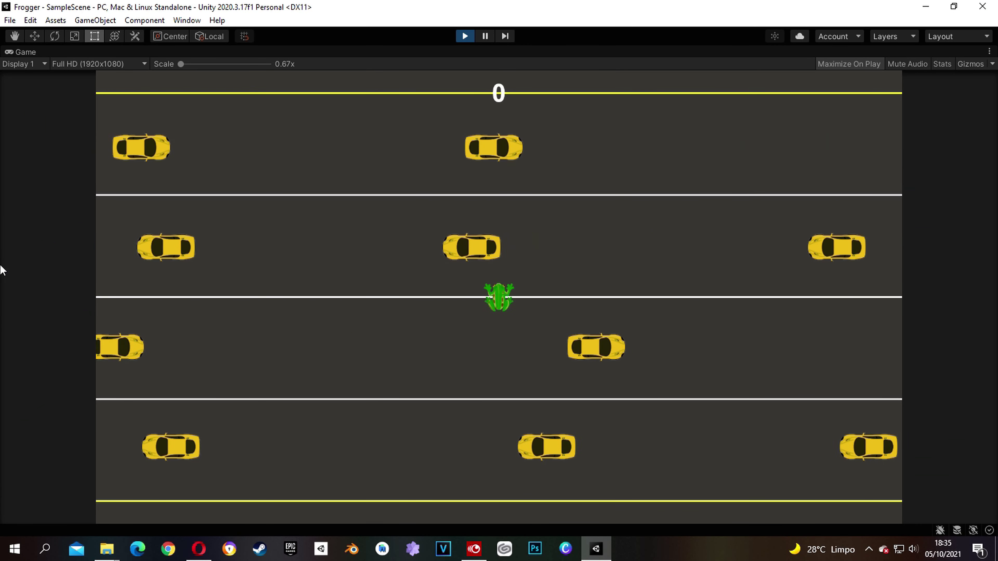
key(Up)
key(Up)
key(Up)
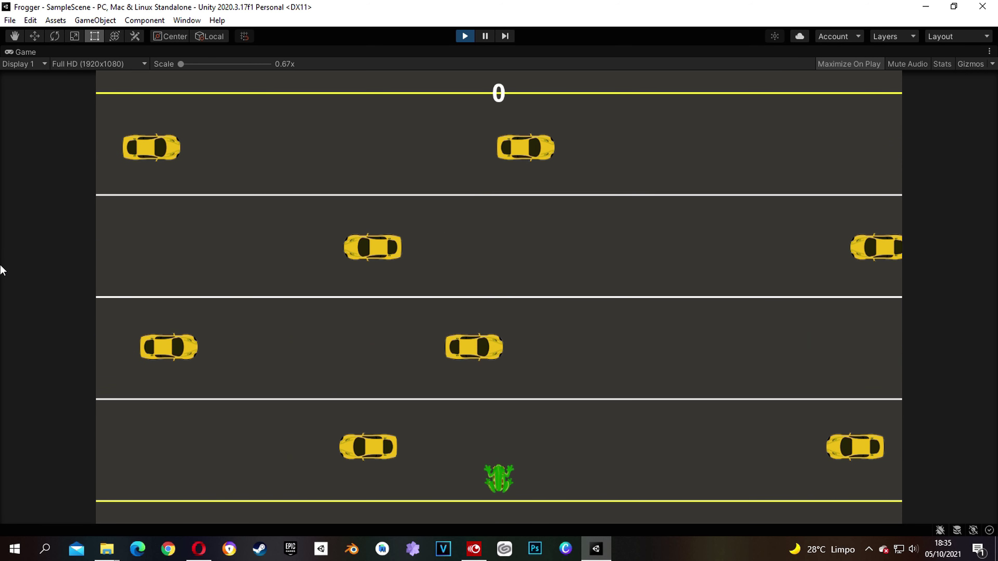
key(Up)
key(Up)
key(Up)
key(Up)
key(Up)
key(Up)
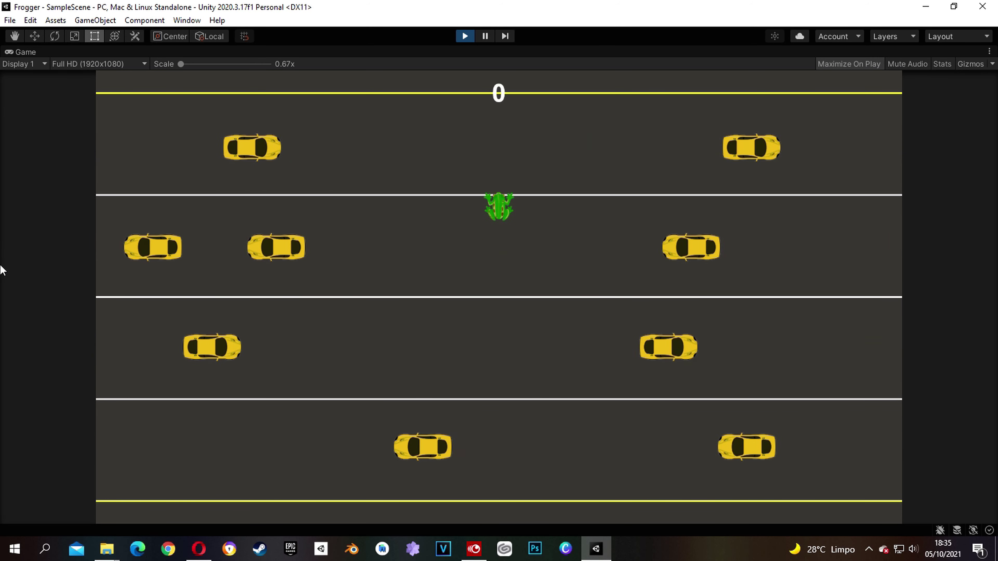
key(Up)
key(Up)
key(Up)
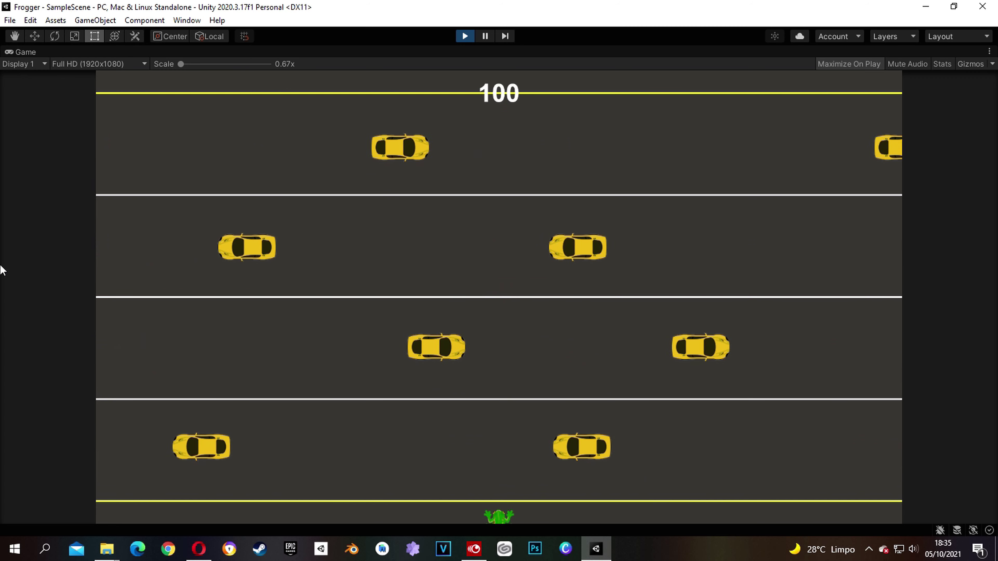
Steer the frog between the cars for a second crossing, raising the score to 200
key(Up)
key(Up)
key(Up)
key(Up)
key(Up)
key(Right)
key(Right)
key(Right)
key(Up)
key(Up)
key(Left)
key(Left)
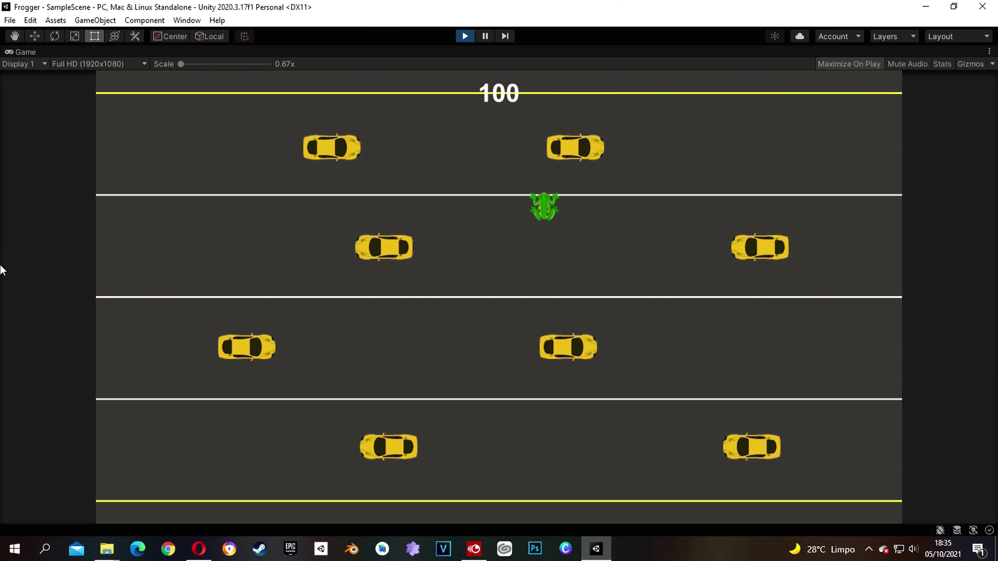
key(Left)
key(Up)
key(Up)
key(Up)
Dodge the cars on a third crossing to bring the score to 300
key(Up)
key(Left)
key(Left)
key(Left)
key(Left)
key(Left)
key(Right)
key(Up)
key(Up)
key(Right)
key(Right)
key(Up)
key(Up)
key(Right)
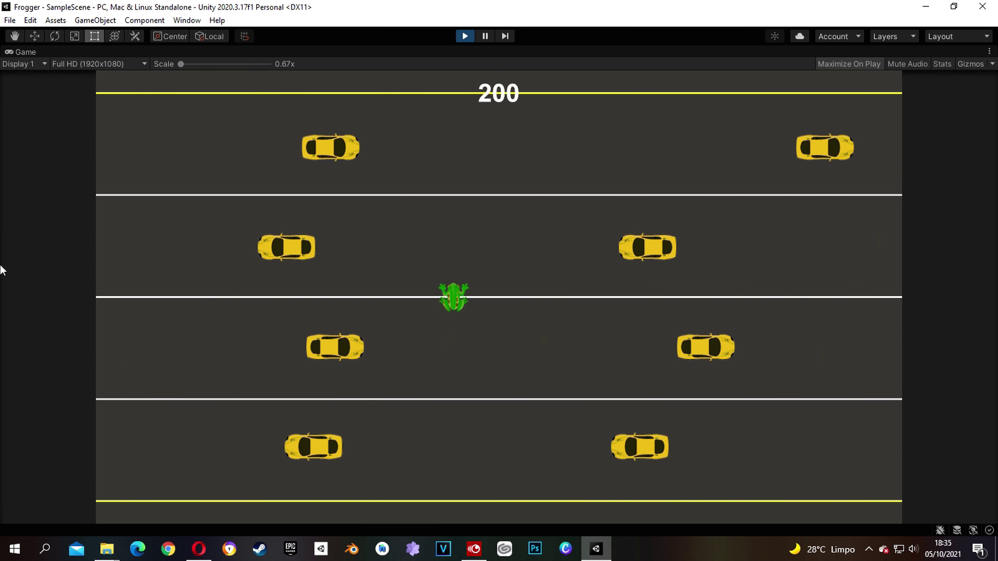
key(Up)
key(Up)
key(Up)
key(Right)
key(Up)
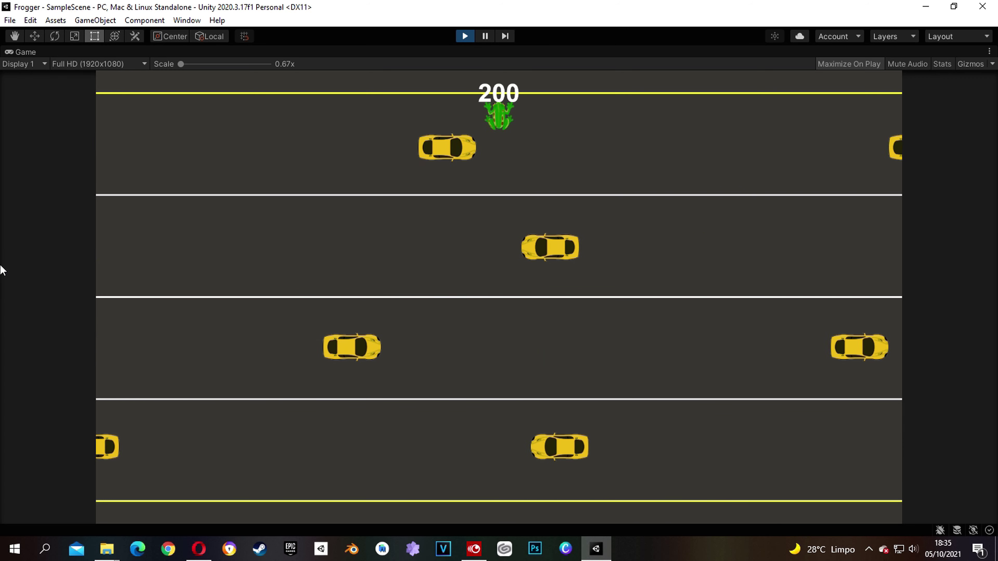
key(Up)
key(Right)
key(Left)
key(Down)
key(Up)
key(Left)
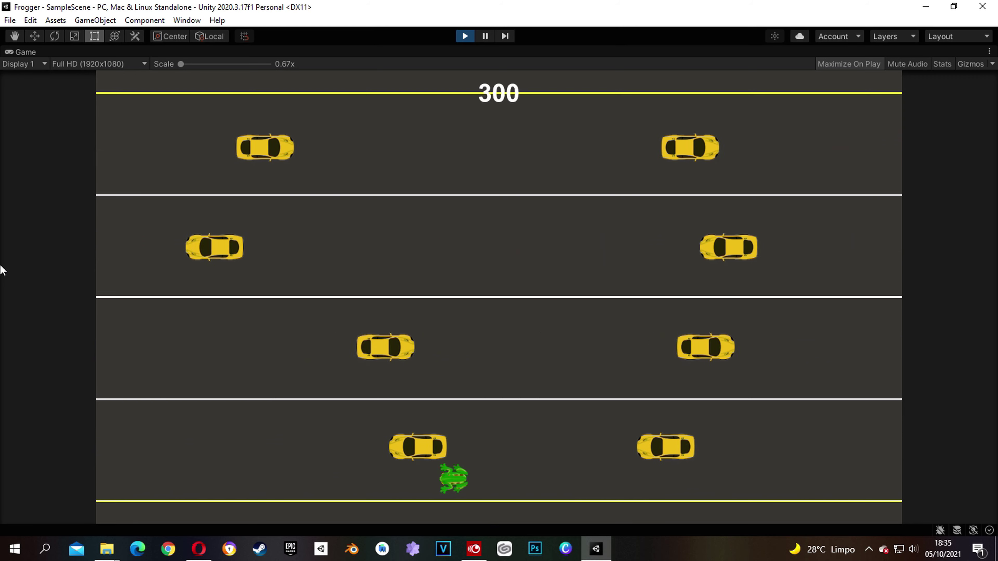
key(Right)
key(Up)
key(Up)
key(Up)
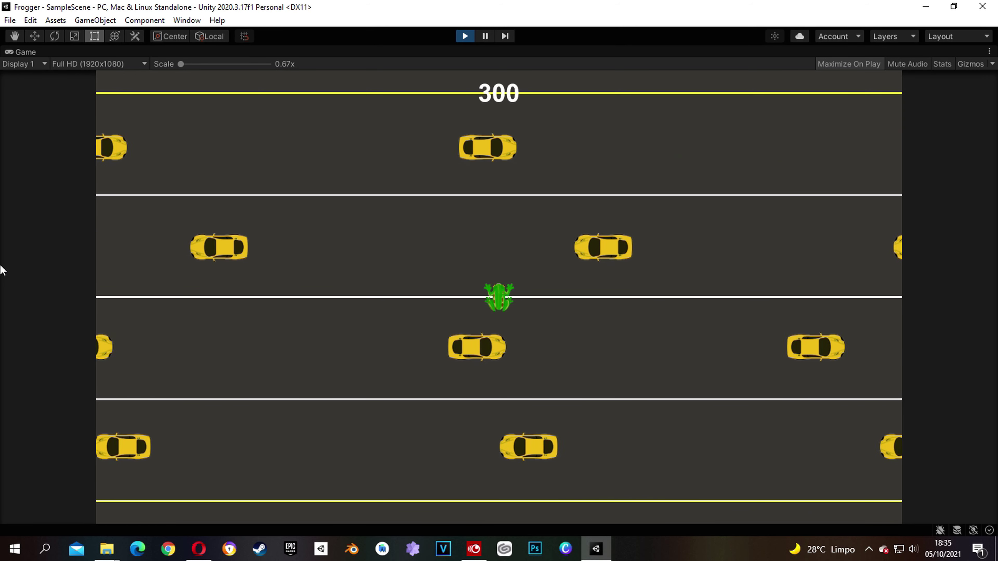
key(Up)
key(Up)
key(Up)
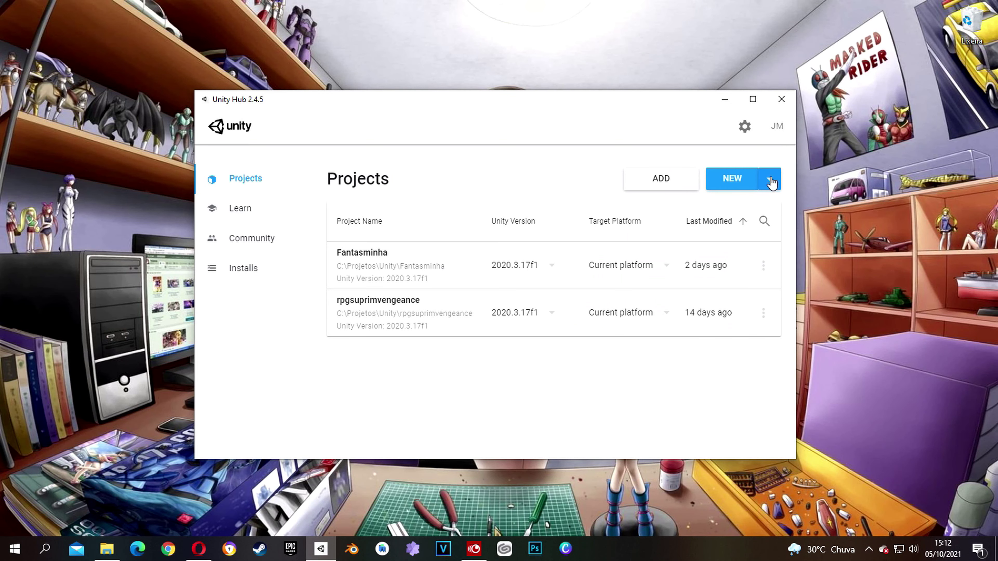
Create a new project from the 2D template named Frogger in Unity Hub
click(745, 180)
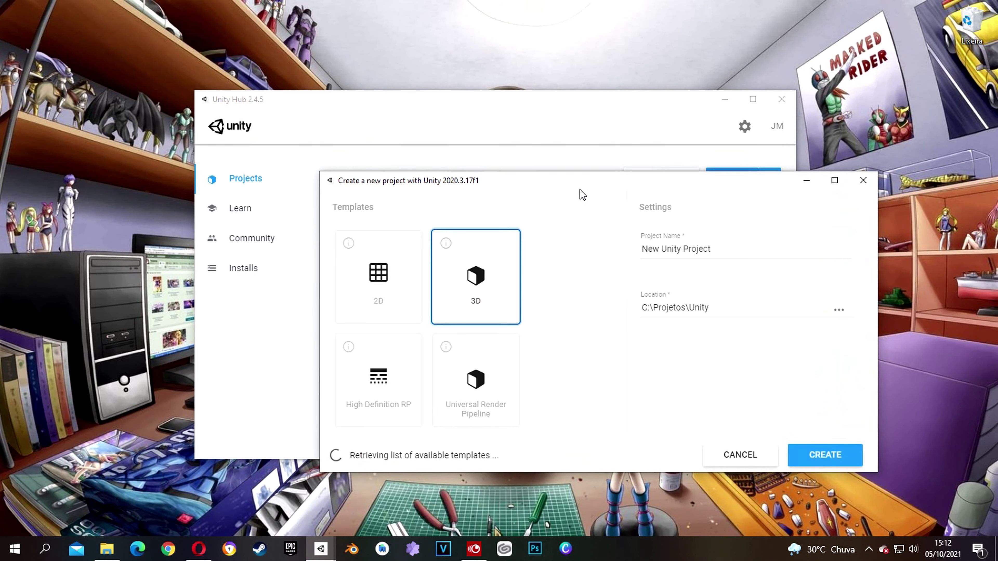
click(387, 281)
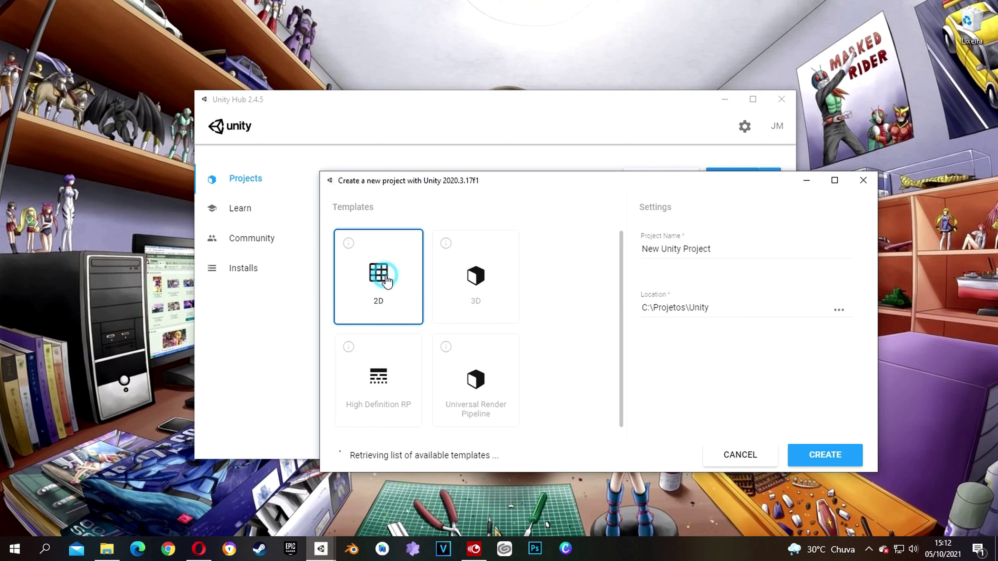
click(760, 248)
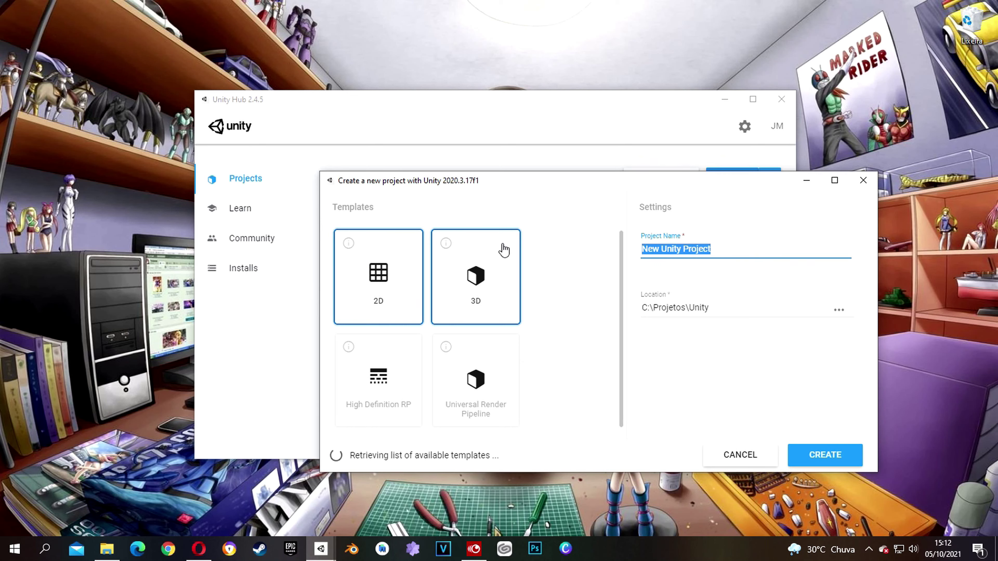
text(Frogger)
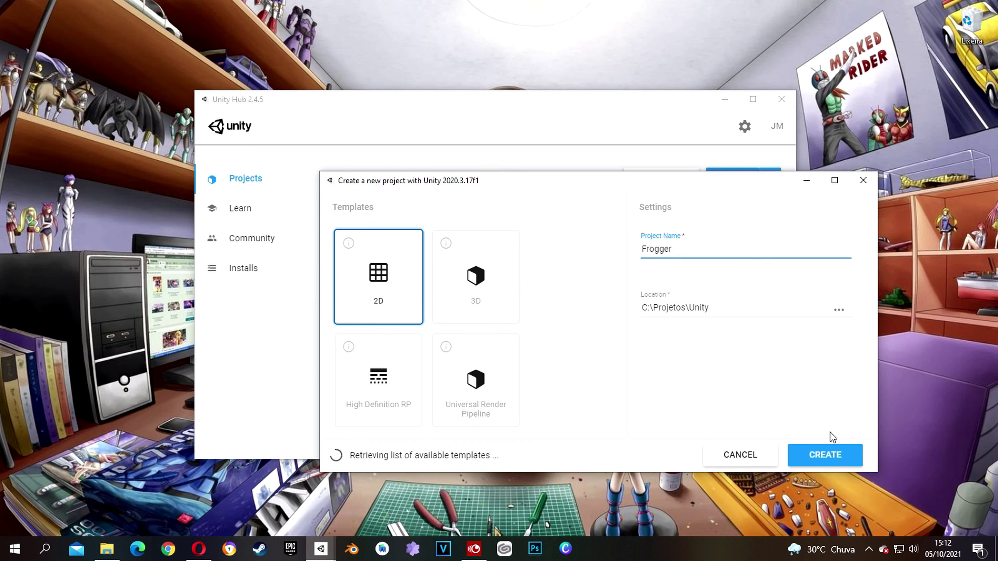
click(814, 466)
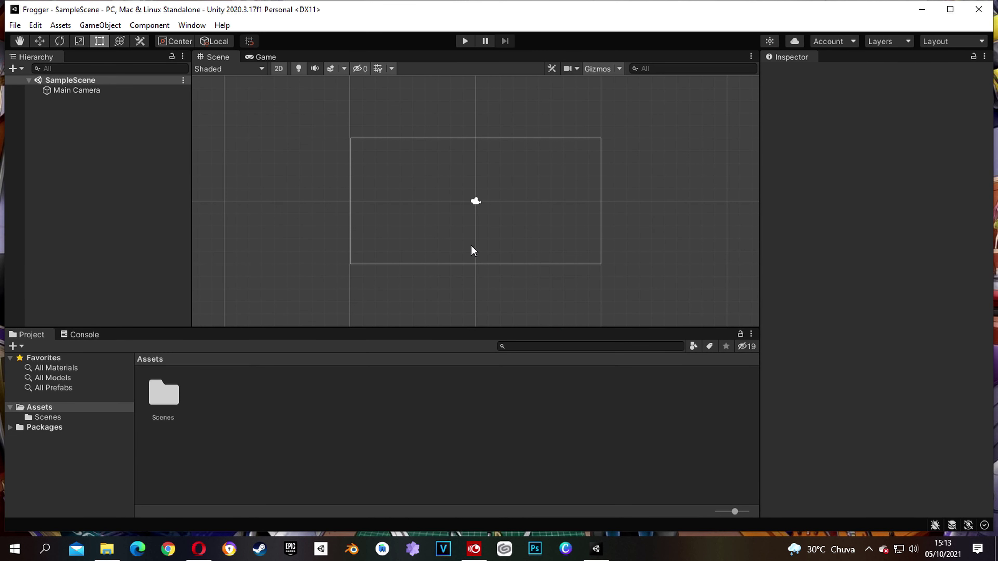
Switch to the Game view and set its resolution to Full HD (1920x1080)
click(257, 57)
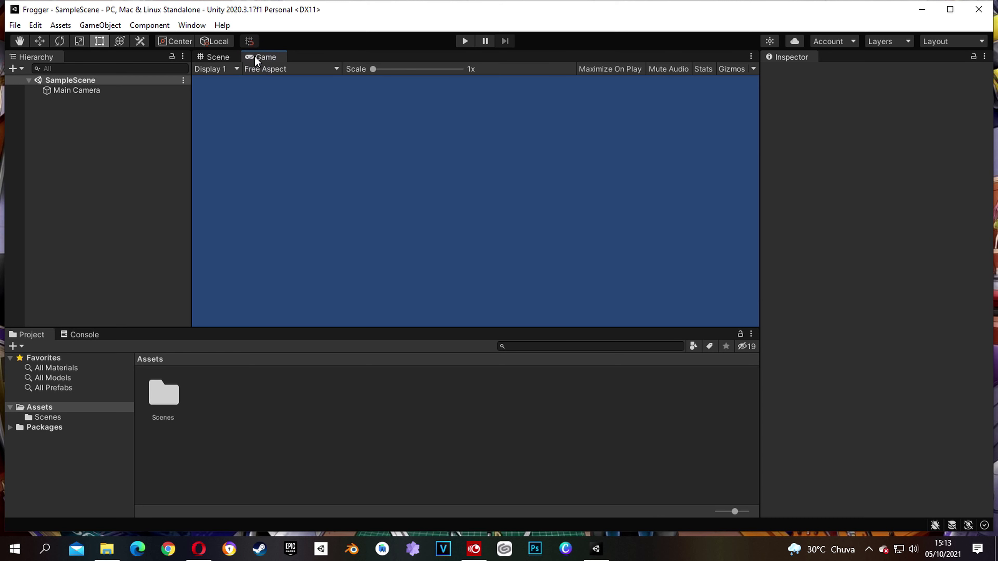
click(281, 69)
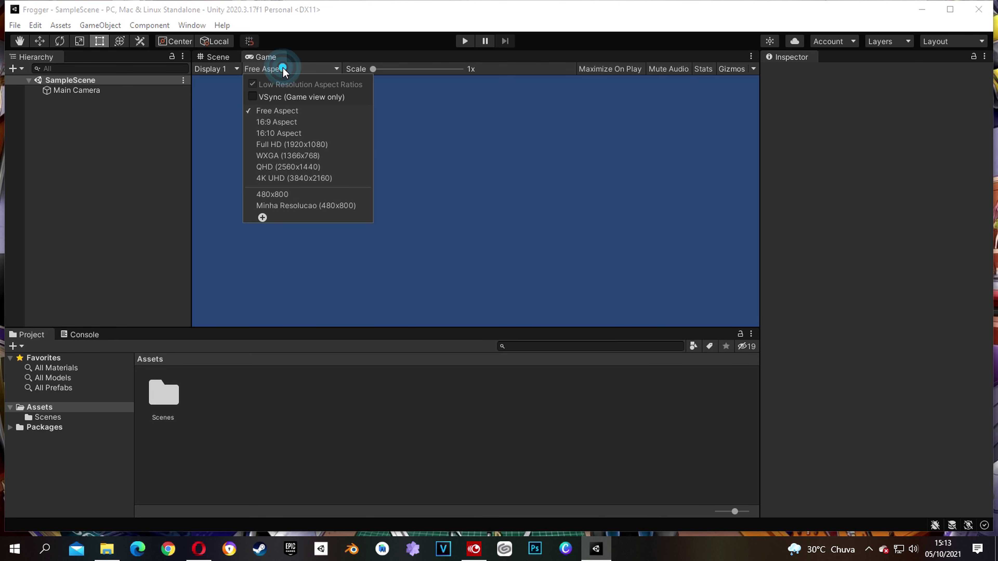
click(288, 145)
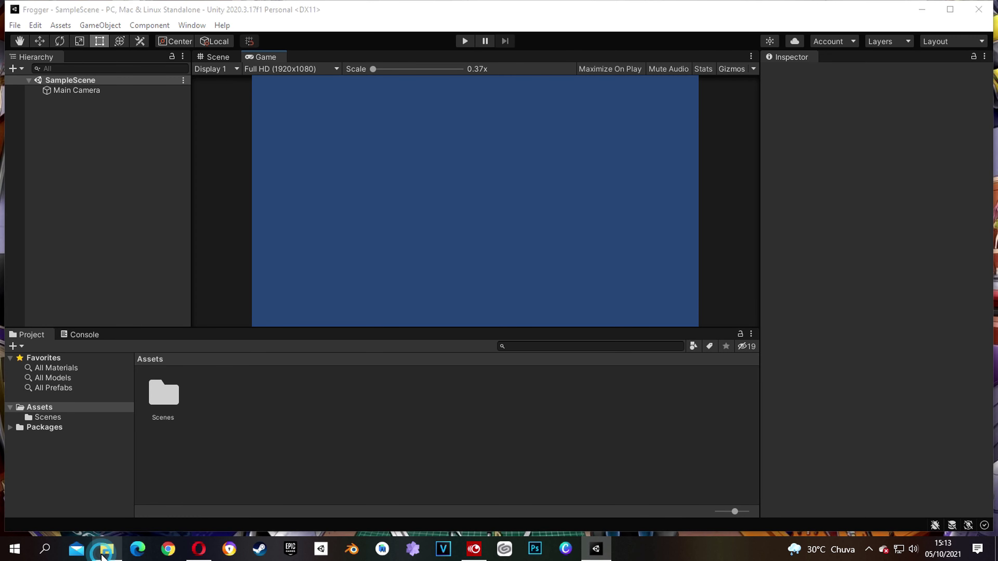
click(107, 549)
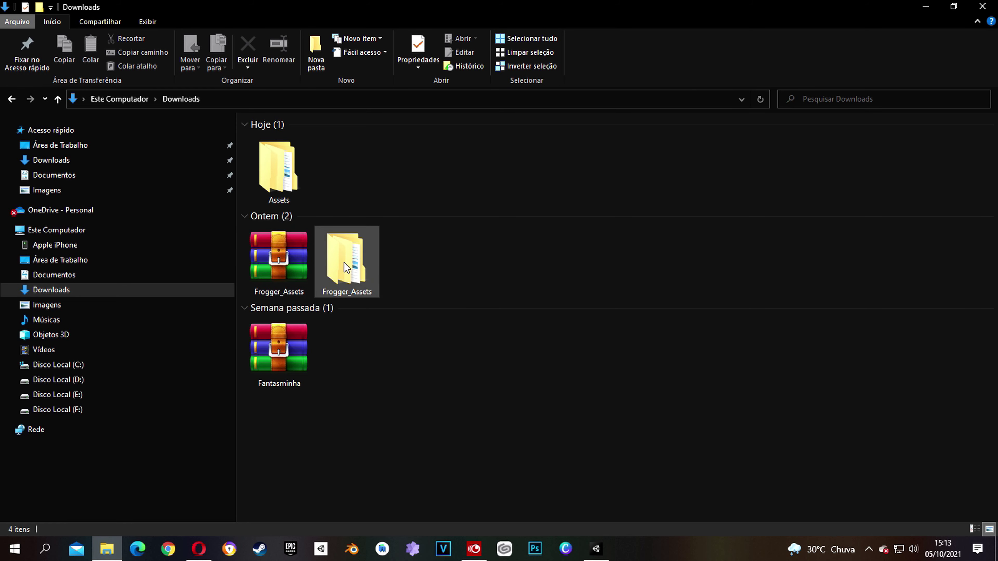
Drag the Sprites folder from Downloads > Frogger_Assets into the Unity project's Assets
click(347, 275)
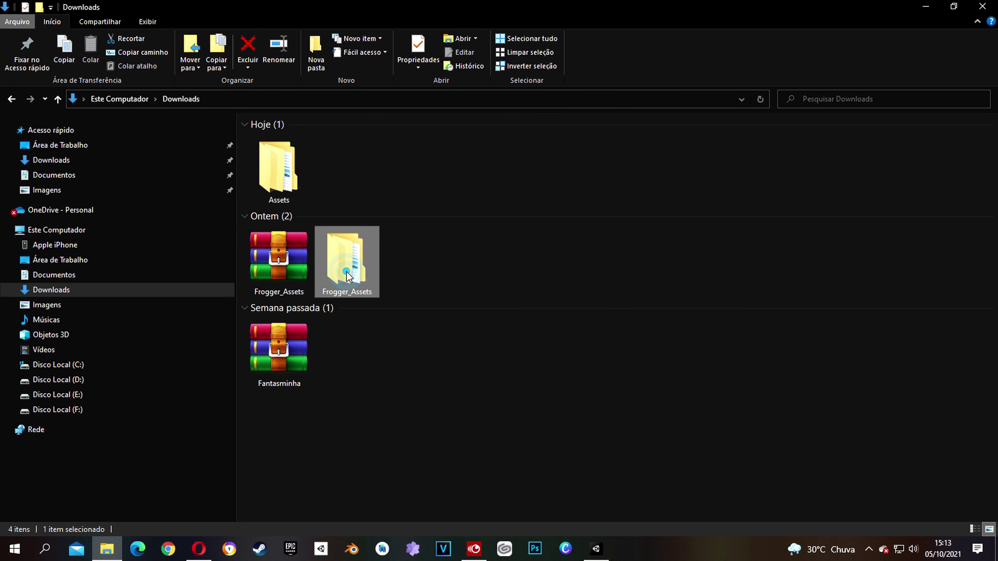
double_click(349, 276)
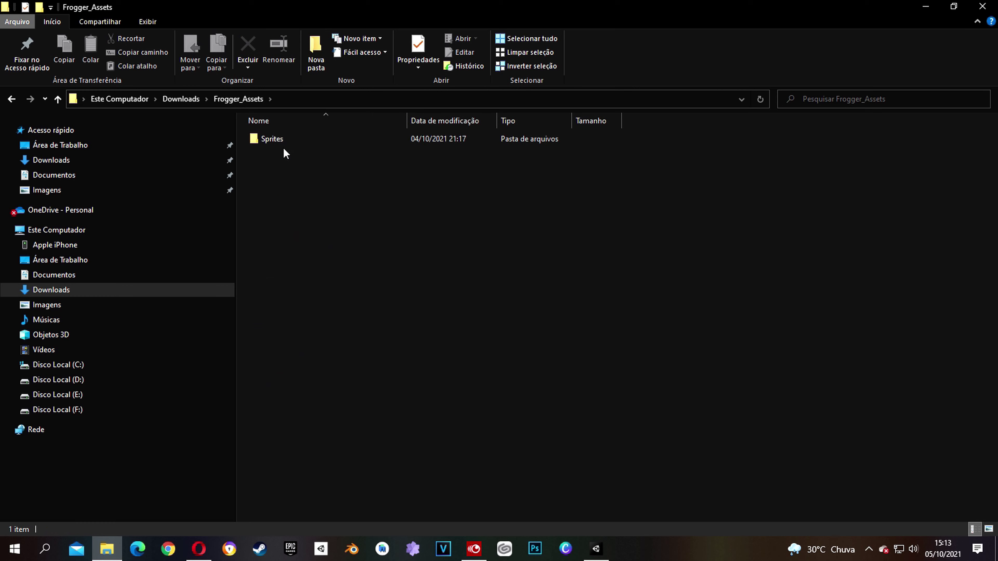
click(278, 139)
drag(277, 138, 280, 404)
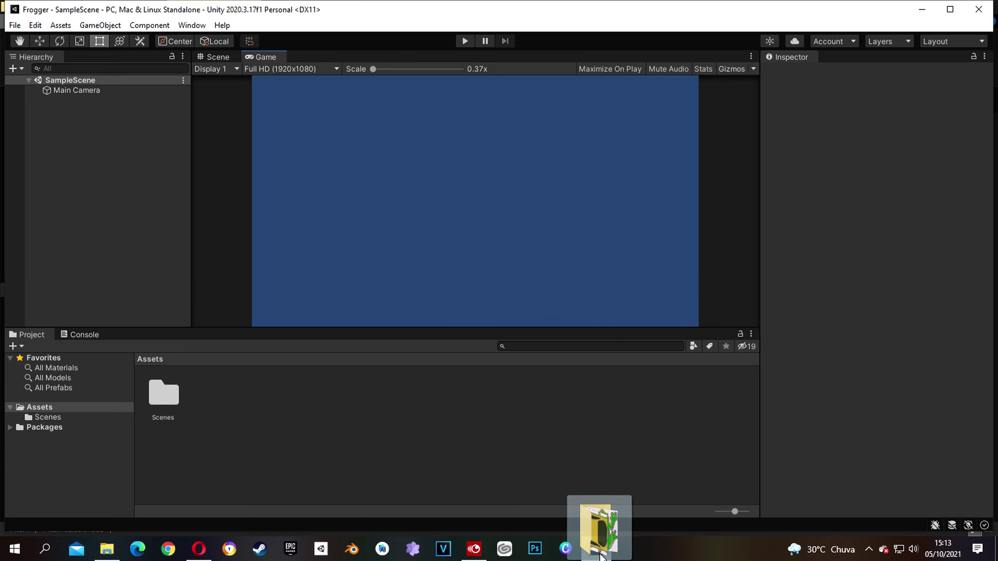
drag(281, 407, 281, 407)
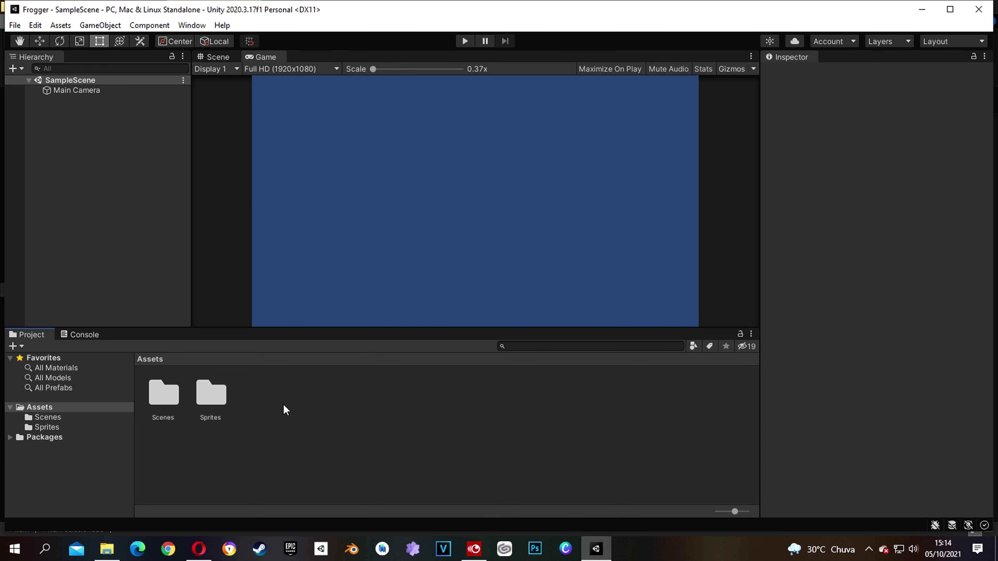
Open the Sprites folder and drag the Road sprite into the Hierarchy
click(163, 392)
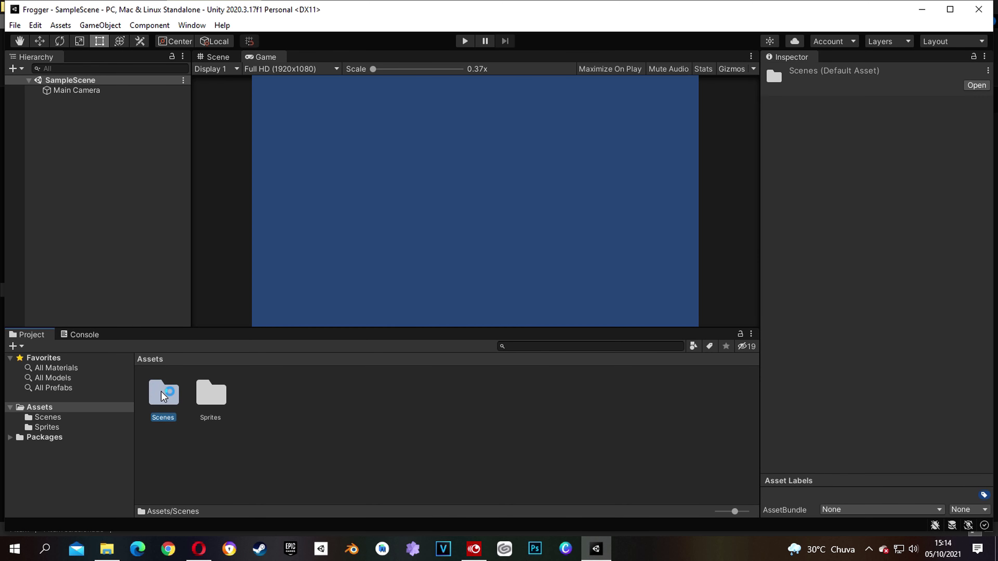
double_click(215, 396)
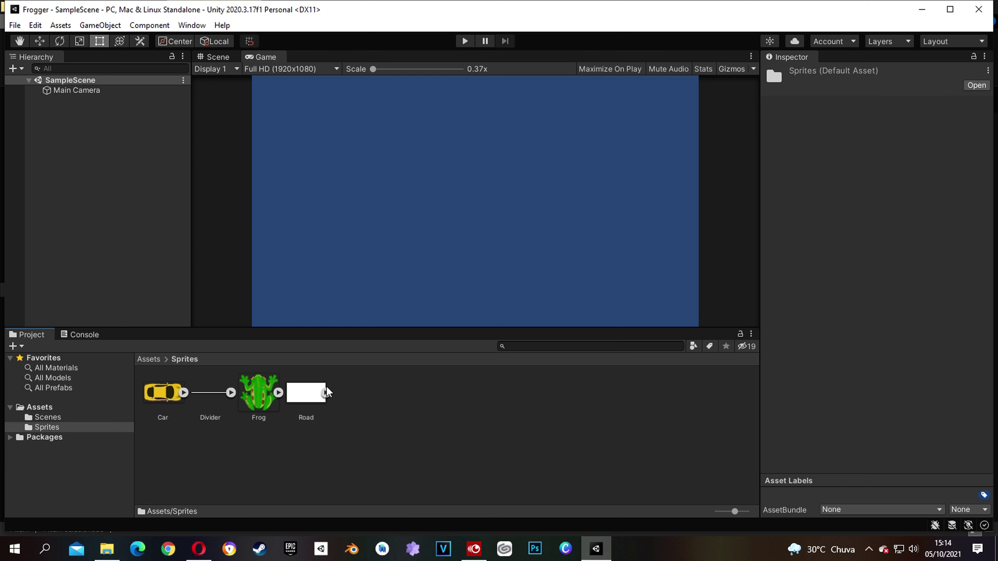
drag(305, 399, 70, 154)
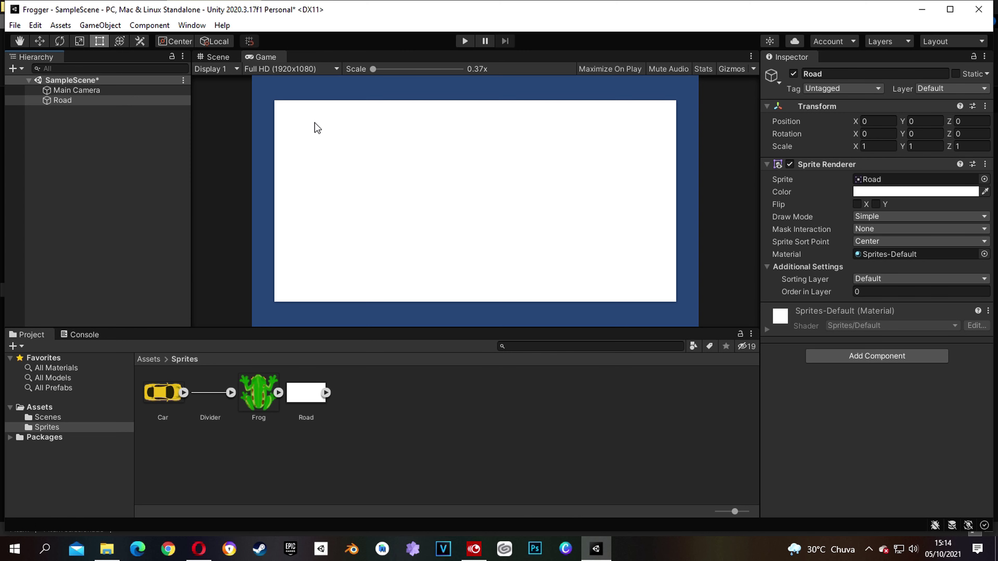
Scale the Road sprite to 1.2 on X and 1.4 on Y
click(864, 147)
click(882, 147)
text(.2)
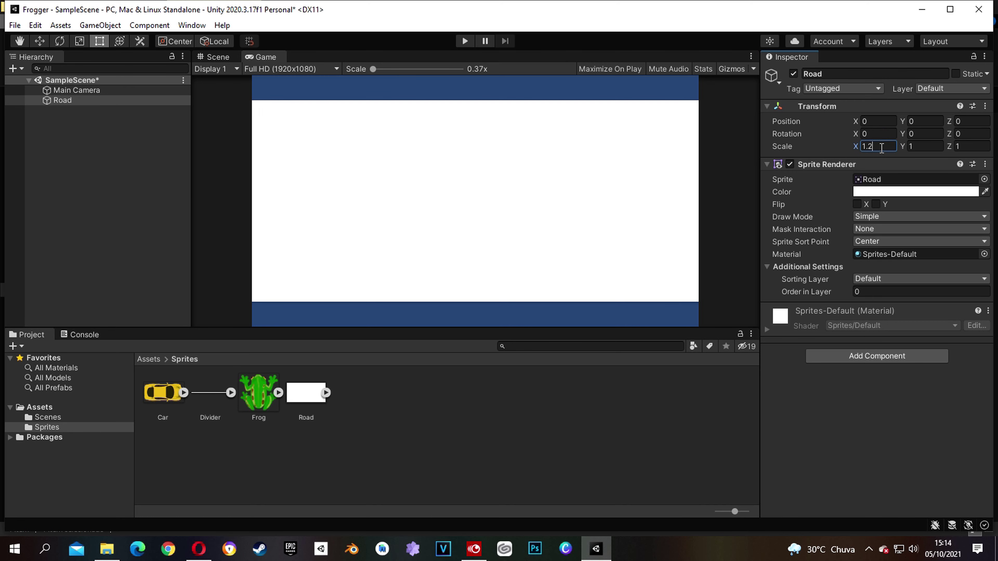
click(927, 146)
text(.4)
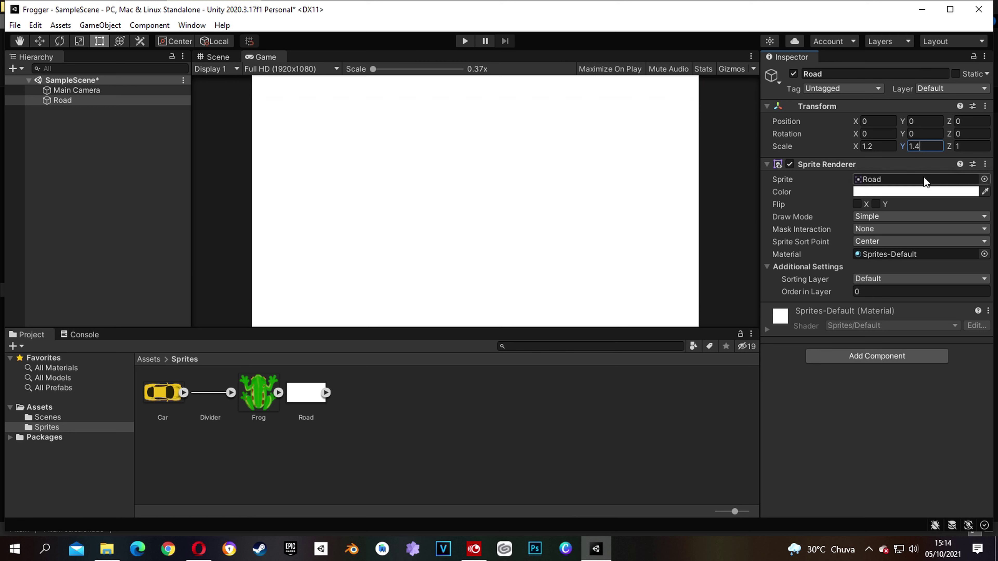
Tint the Road's Sprite Renderer colour dark grey with hex 403F3C
click(927, 193)
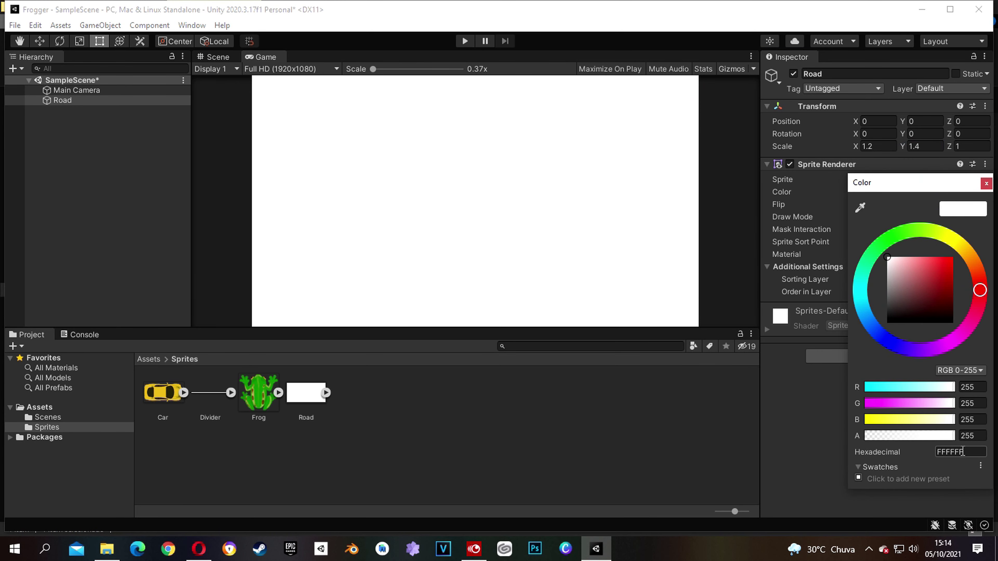
drag(934, 188, 786, 141)
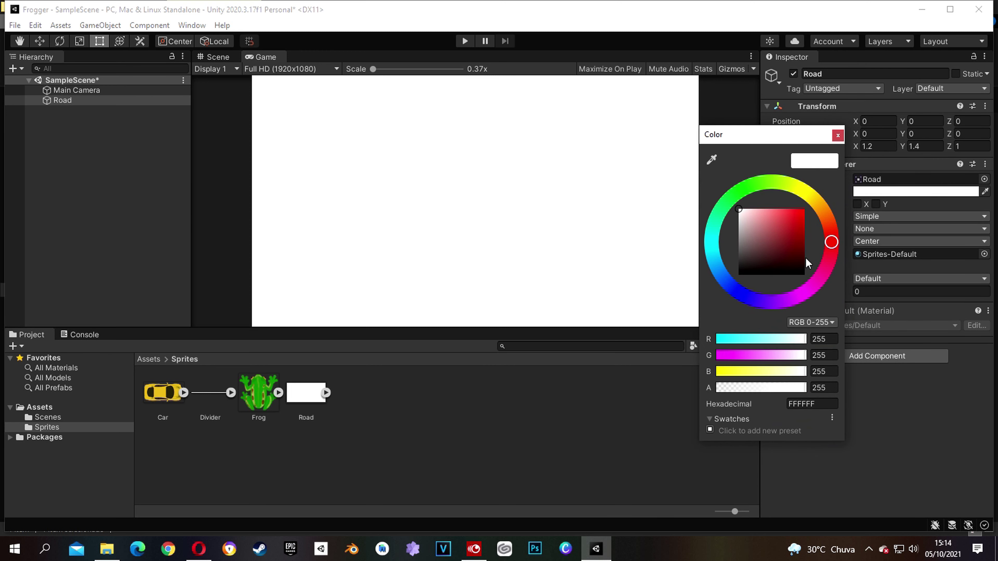
click(816, 405)
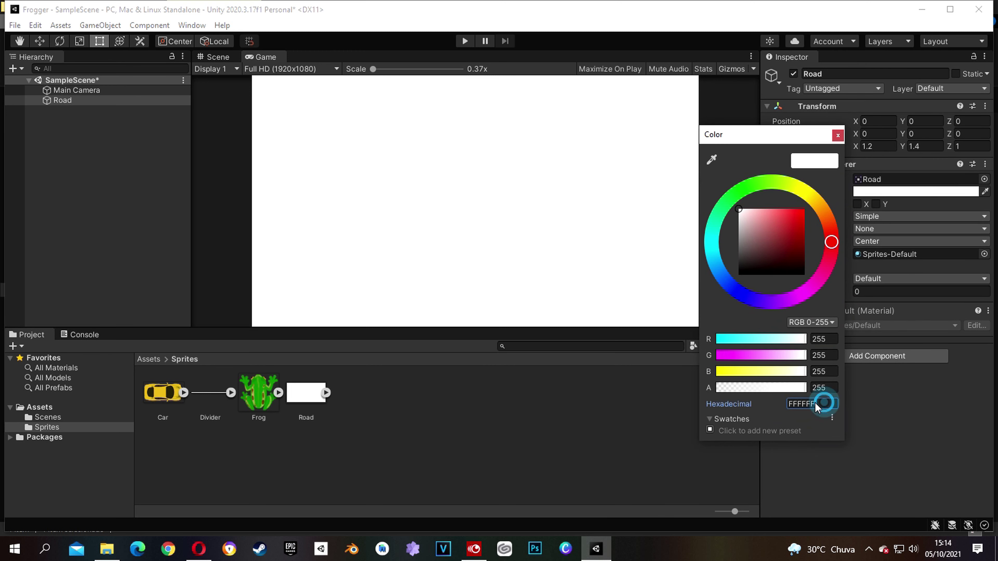
text(403)
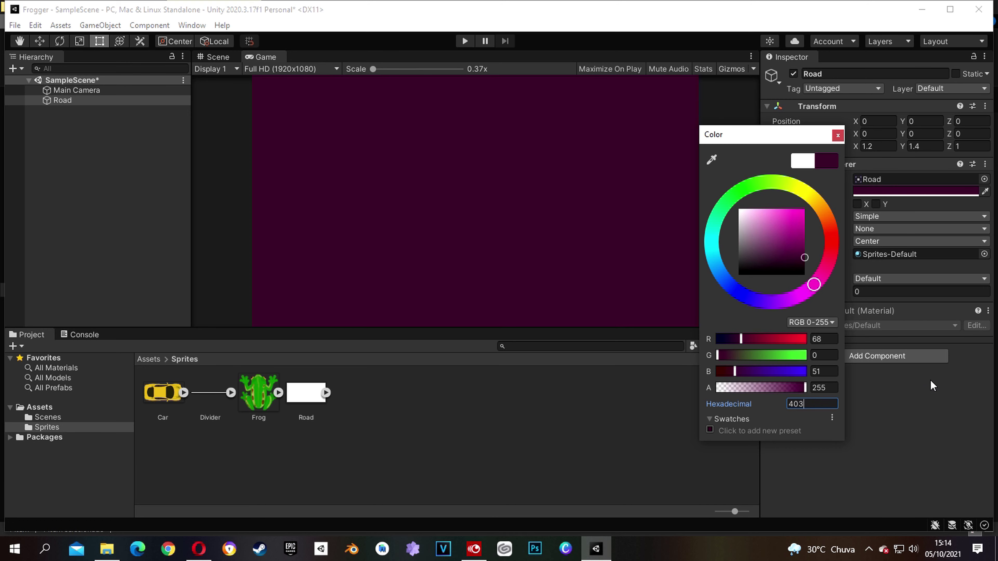
text(F3)
text(F)
key(BackSpace)
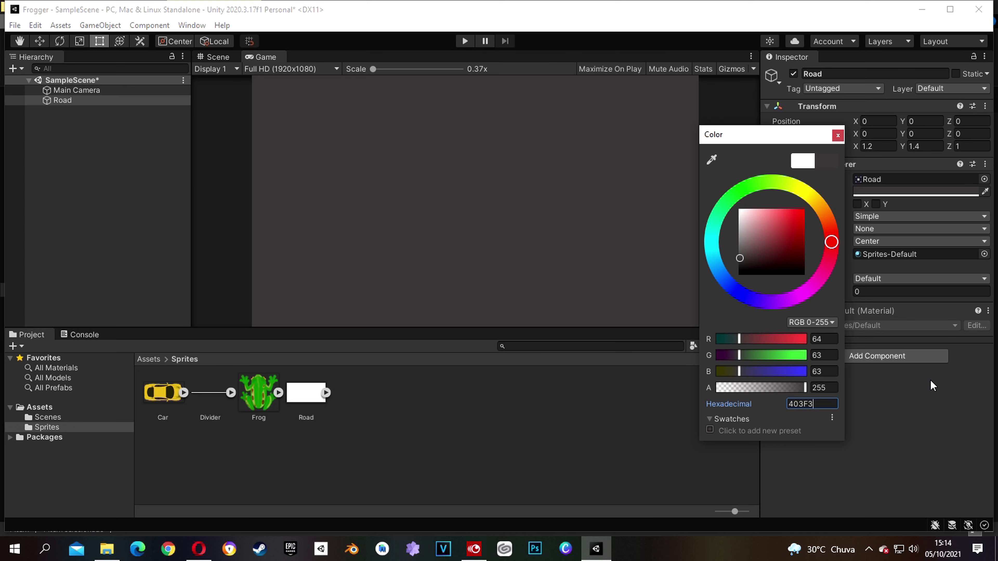
text(C)
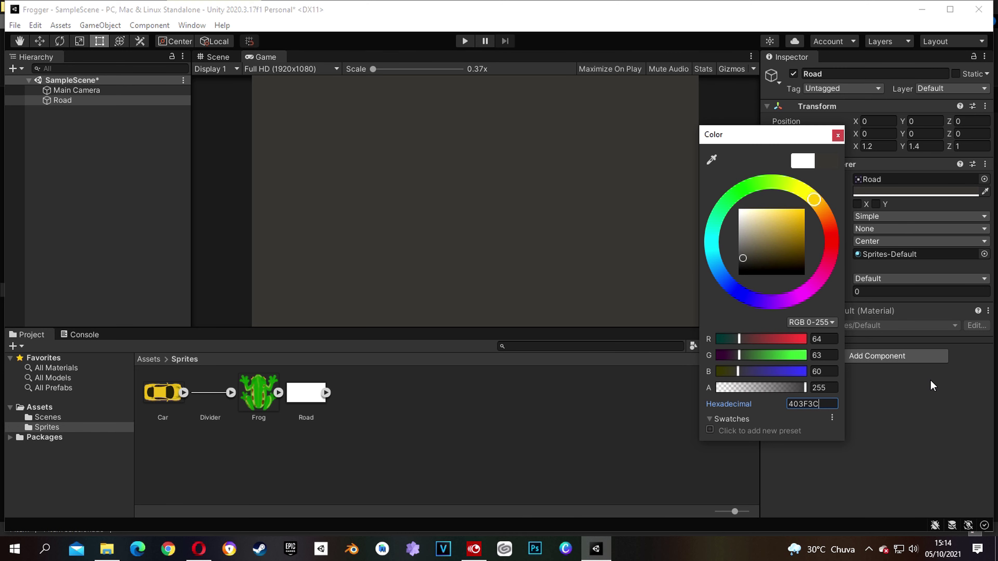
click(837, 135)
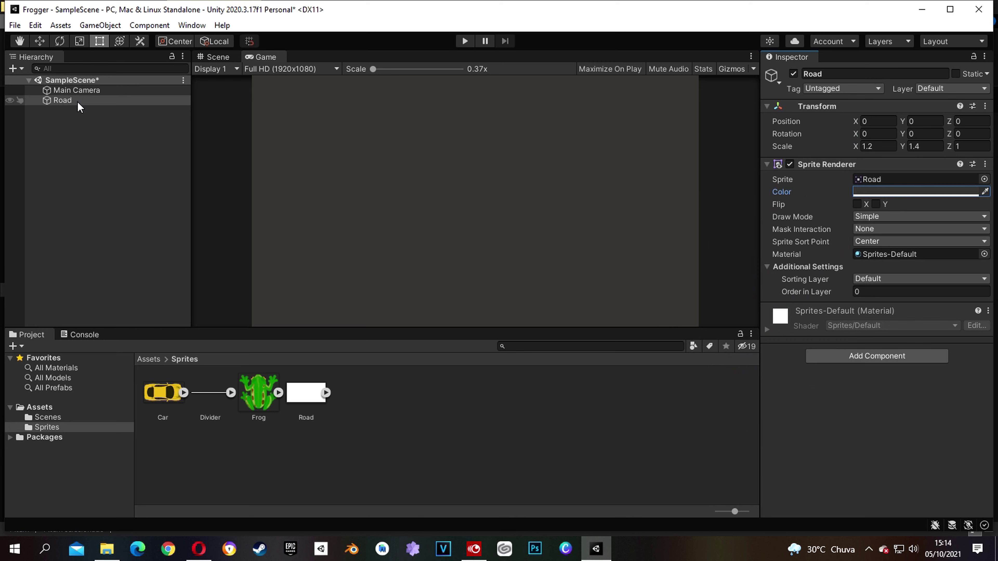
Create an empty GameObject in the Hierarchy and name it Divider
right_click(87, 136)
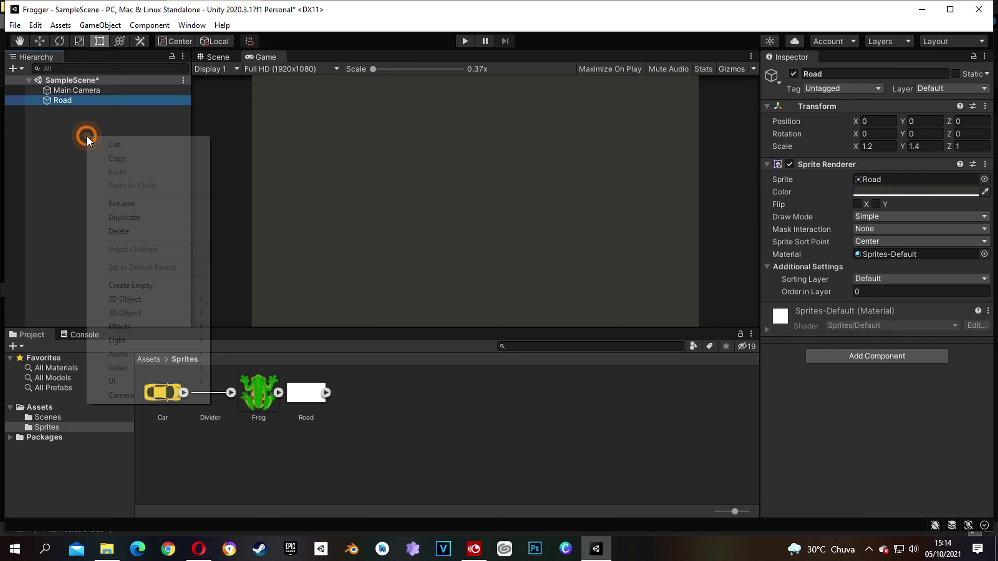
click(136, 285)
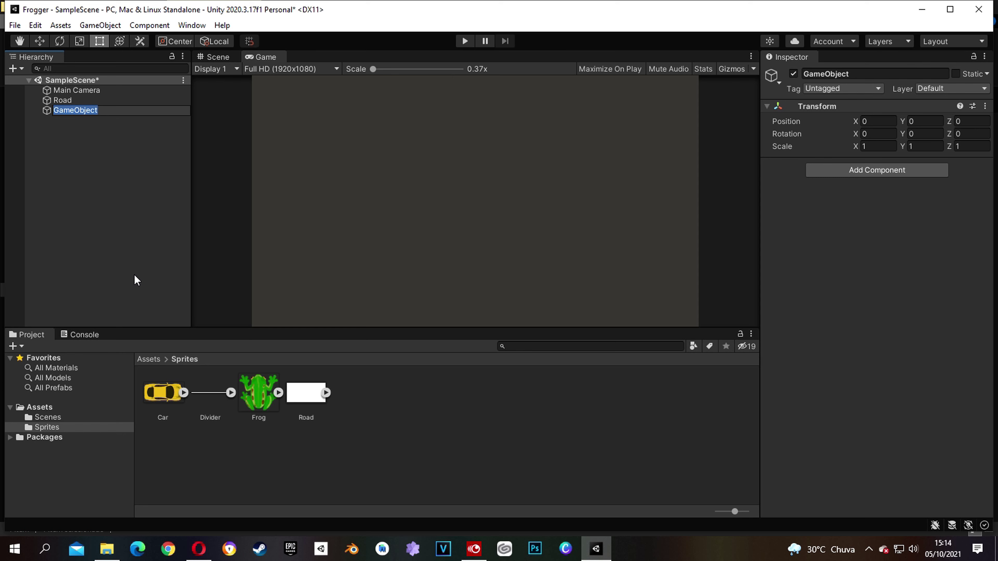
text(Divider)
Place the Divider sprite as a child of the Divider object
key(Return)
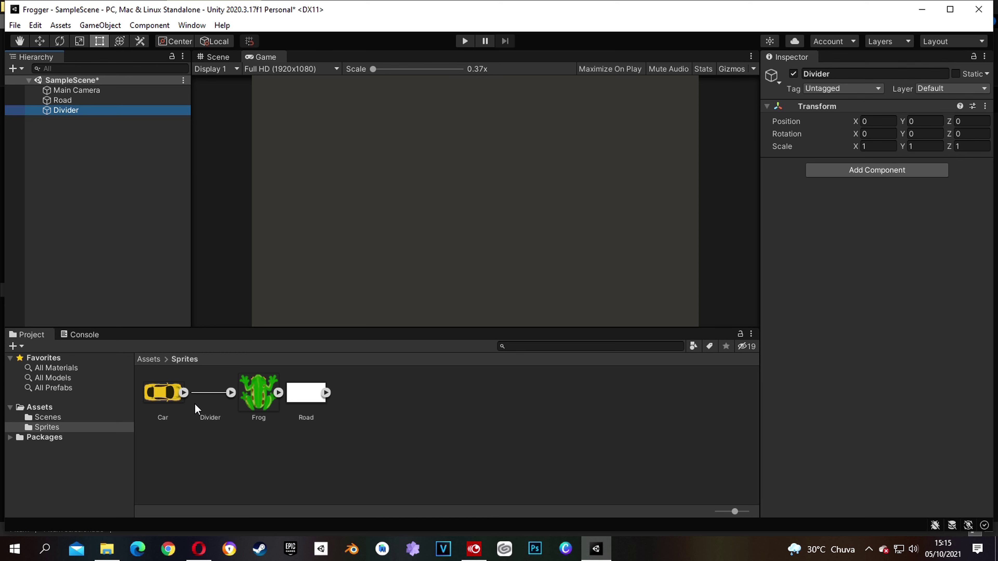
drag(207, 412, 69, 112)
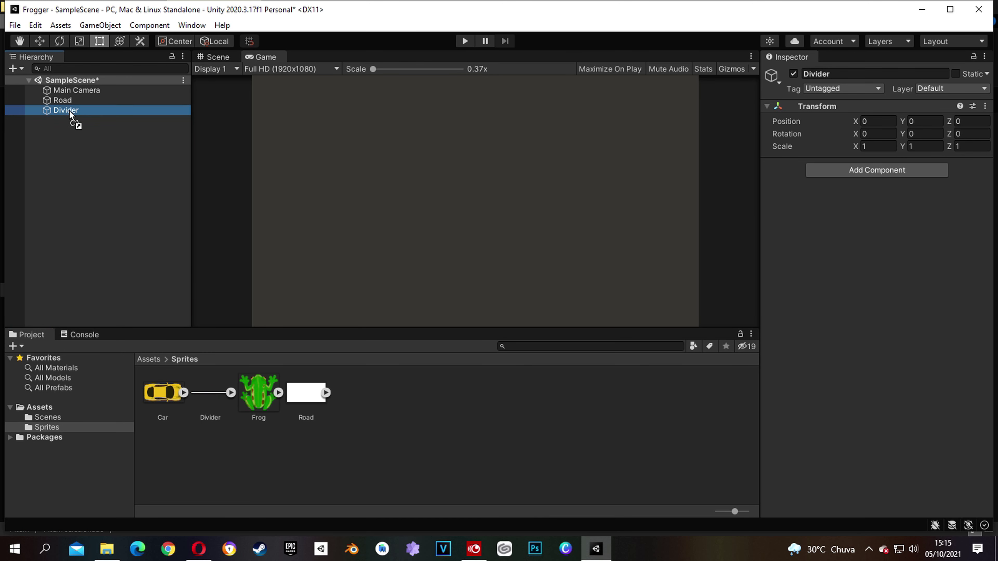
drag(70, 114, 71, 115)
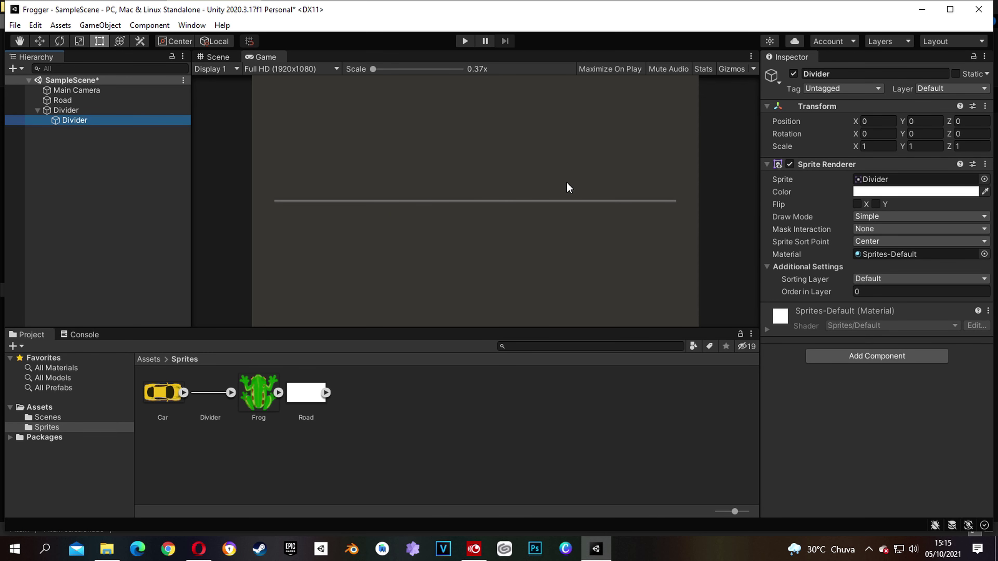
Give the child divider scale 1.2 by 1.5, Position Y -4.5 and Order in Layer 1
click(881, 146)
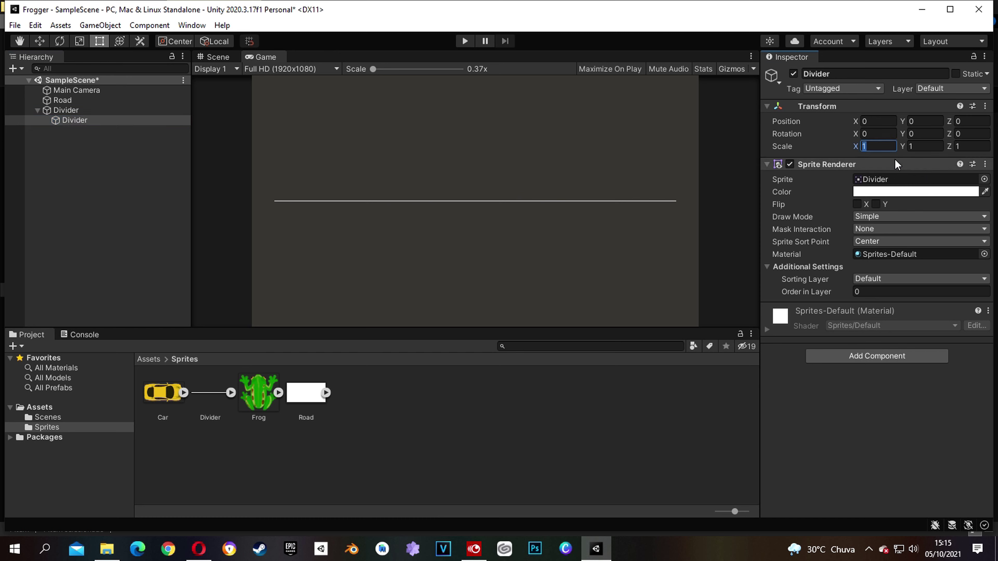
text(.2)
click(925, 146)
text(.5)
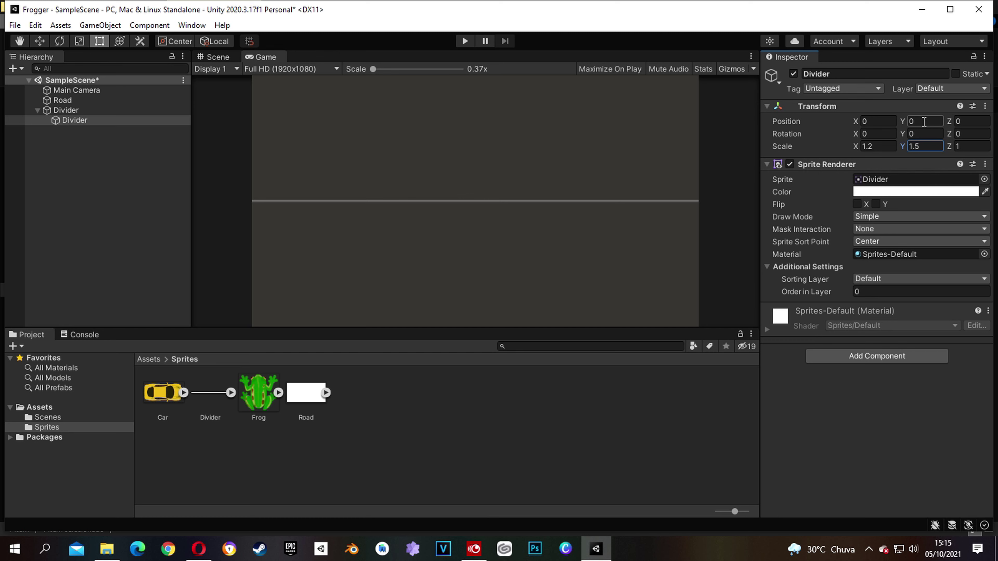
click(924, 122)
text(4)
text(.5)
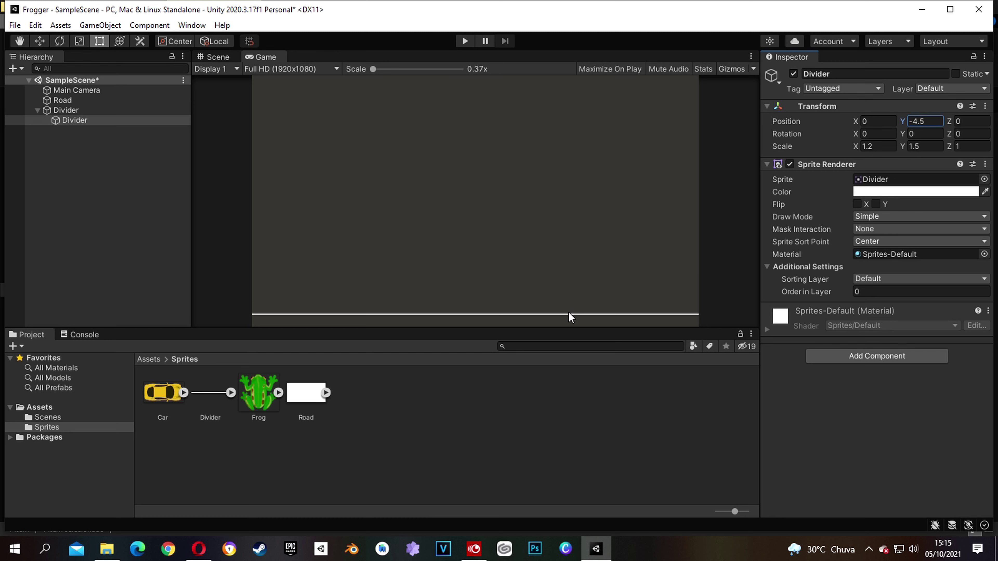
click(867, 291)
text(1)
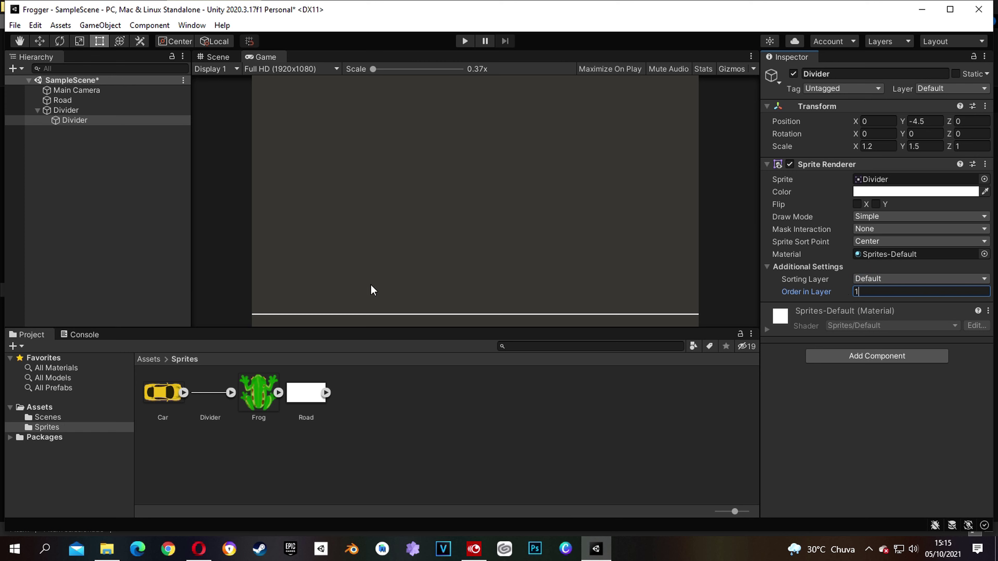
click(76, 119)
right_click(74, 118)
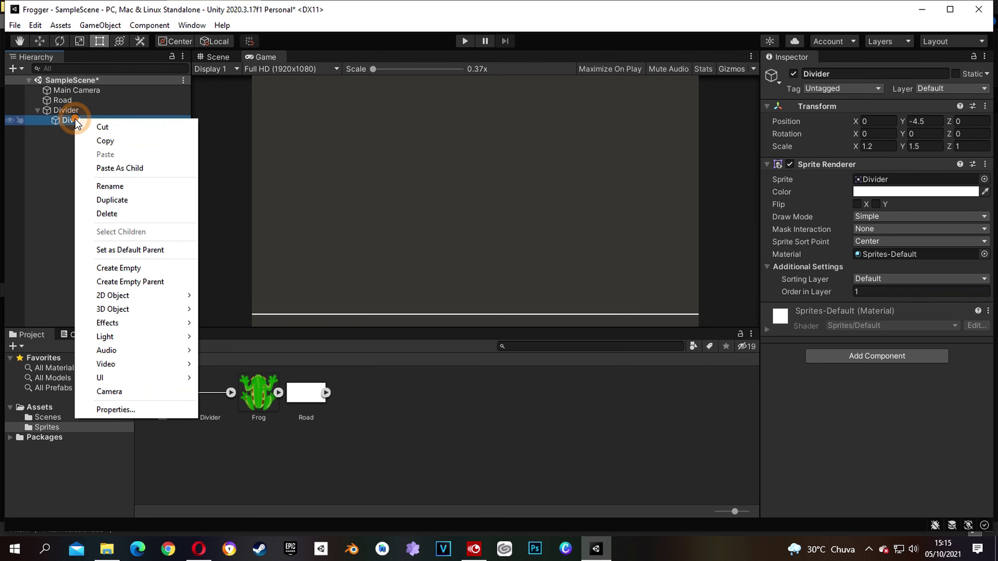
Duplicate the divider into Divider (1) at Y -2.25 and Divider (2) at Y 0
click(106, 200)
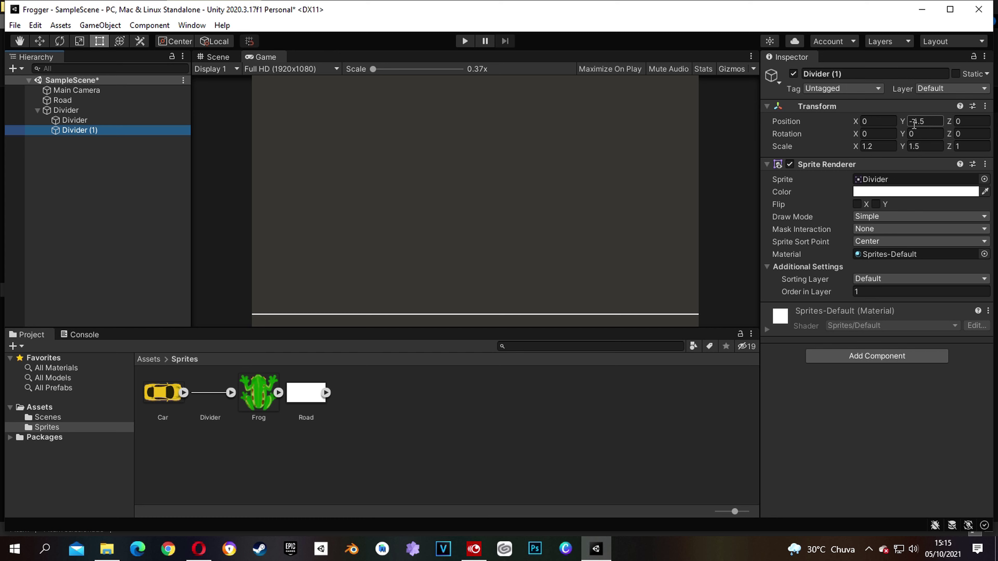
click(928, 123)
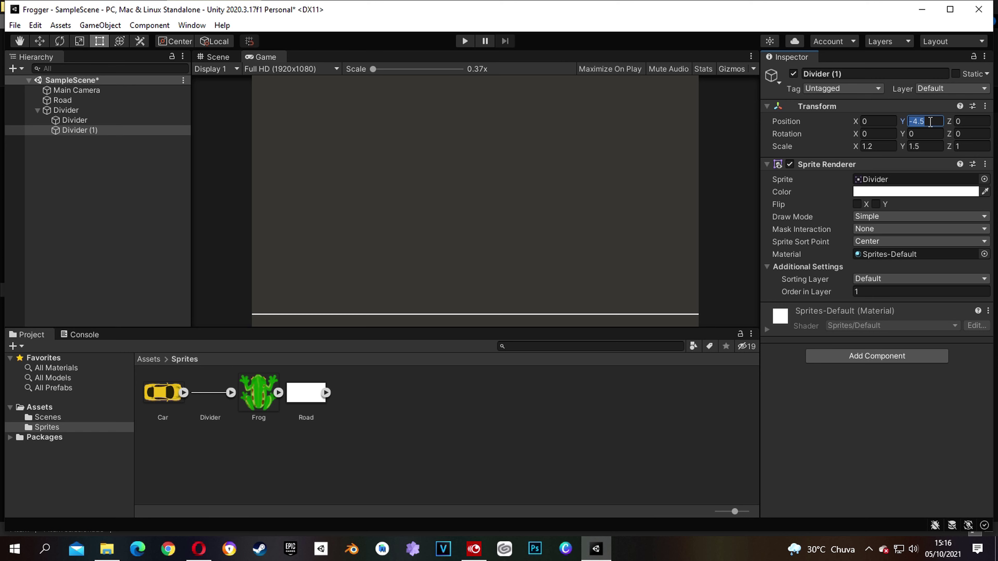
text(-2.25)
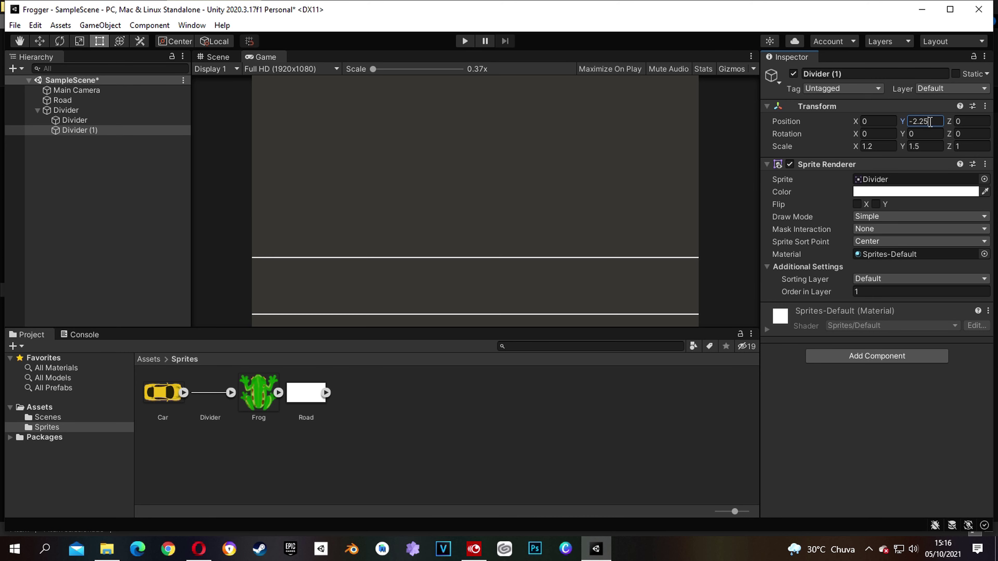
ctrl+click(81, 131)
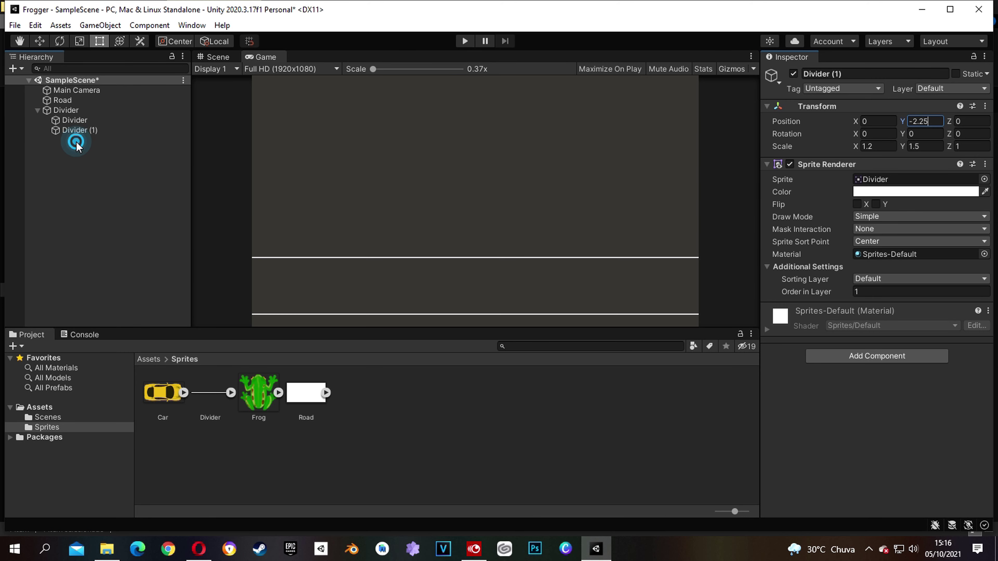
right_click(86, 130)
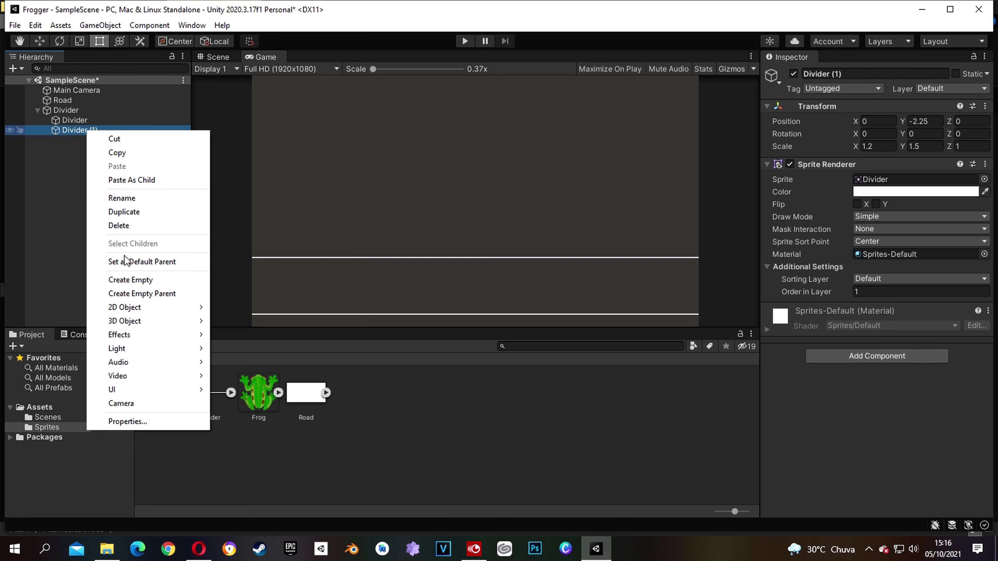
click(134, 214)
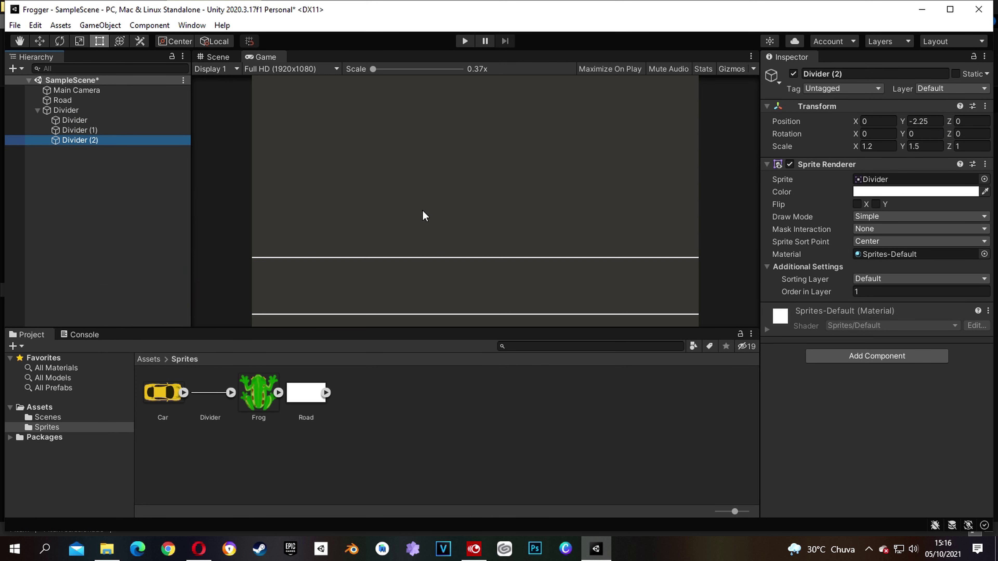
click(924, 122)
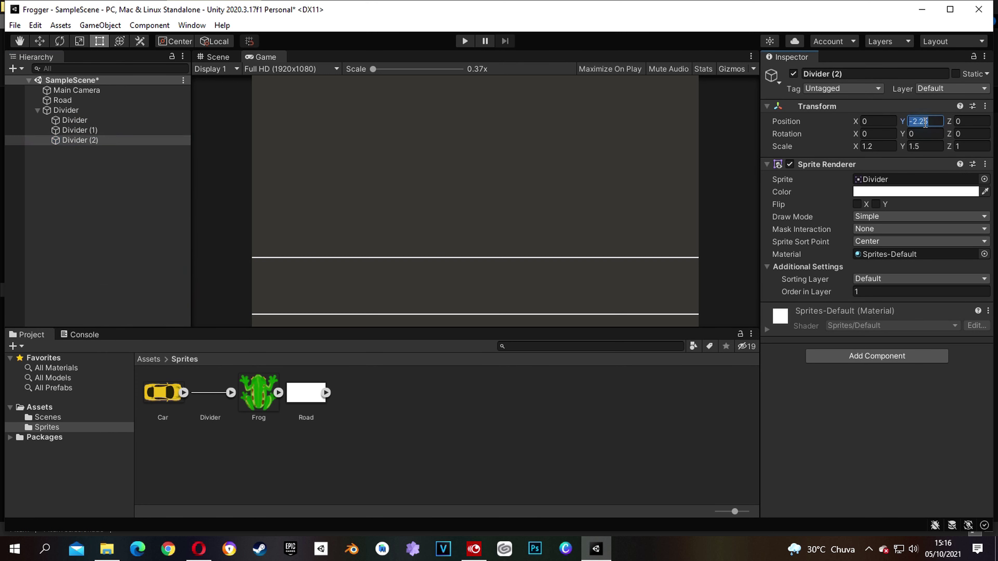
text(0)
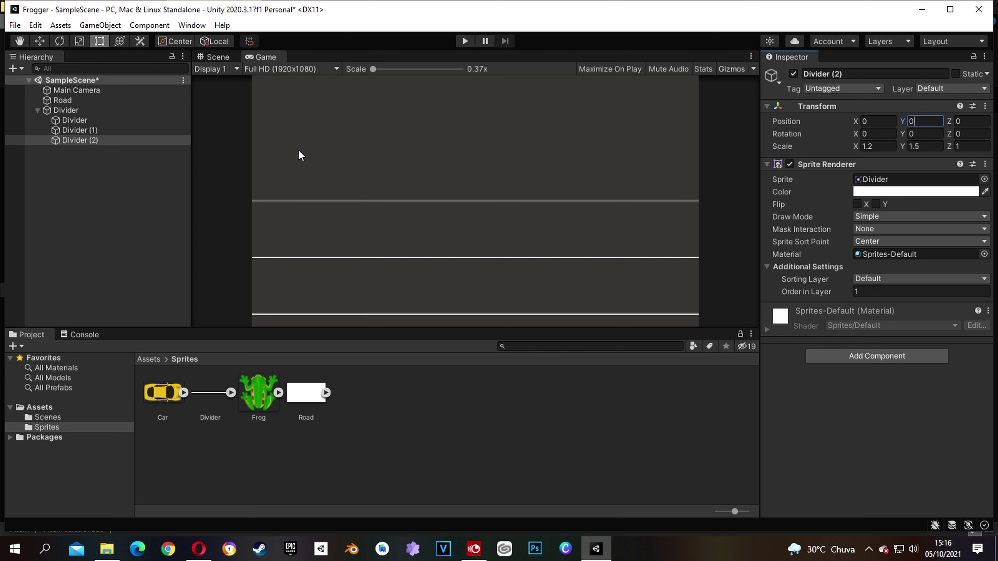
Add Divider (3) at Y 2.25 and Divider (4) at Y 4.5 as further duplicates
right_click(89, 140)
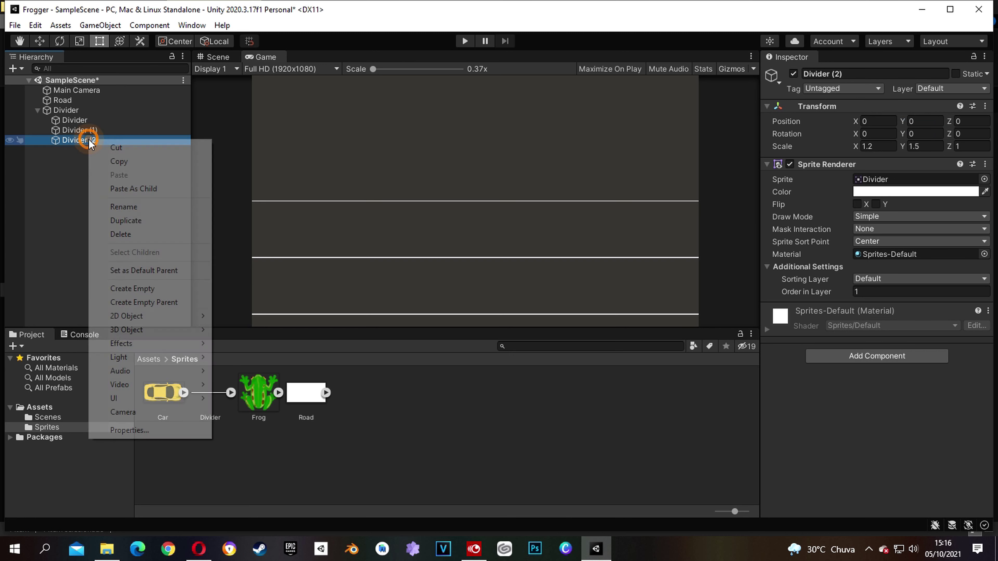
click(125, 220)
click(925, 120)
text(2.25)
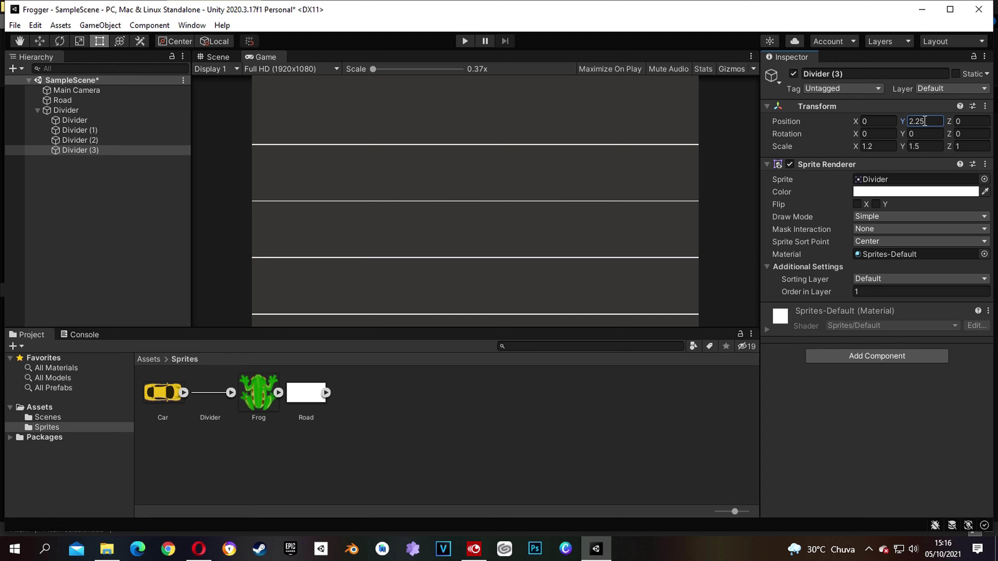
click(86, 149)
key(ctrl+d)
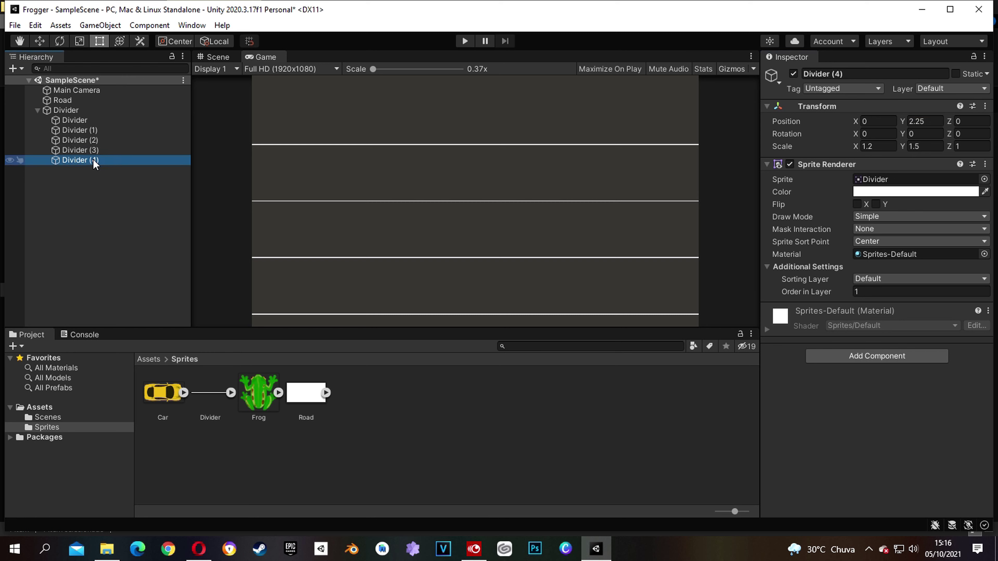
click(930, 121)
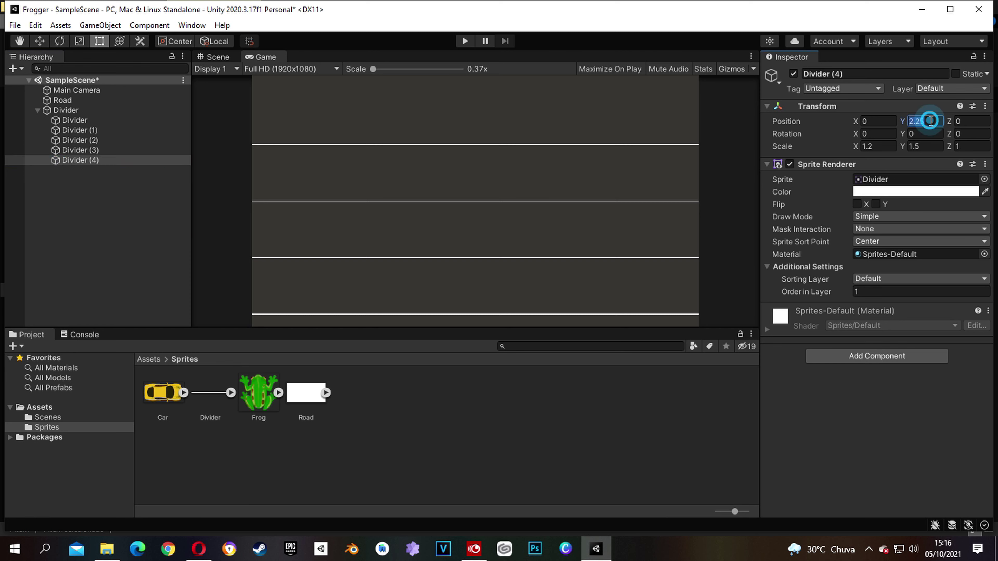
text(4.5)
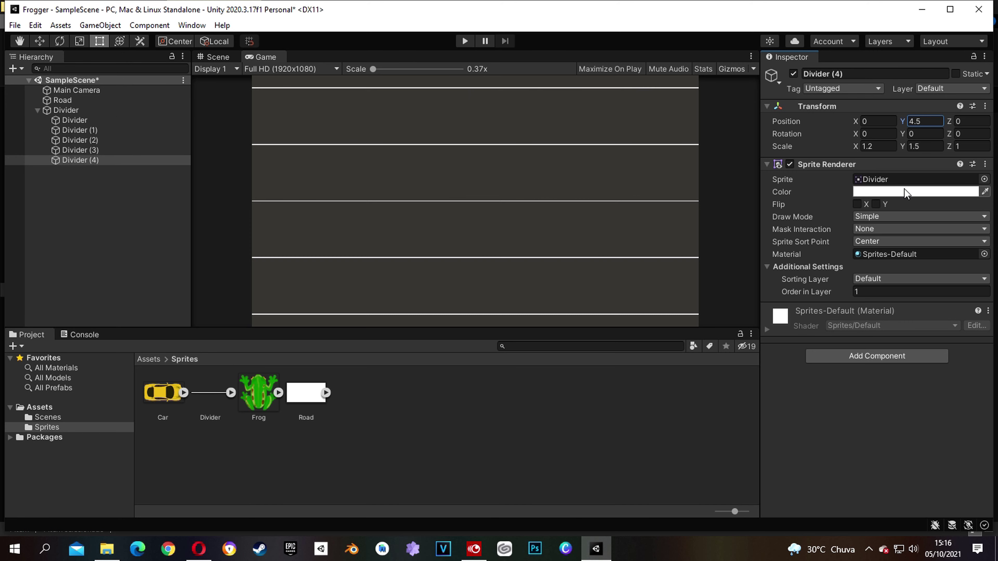
click(913, 191)
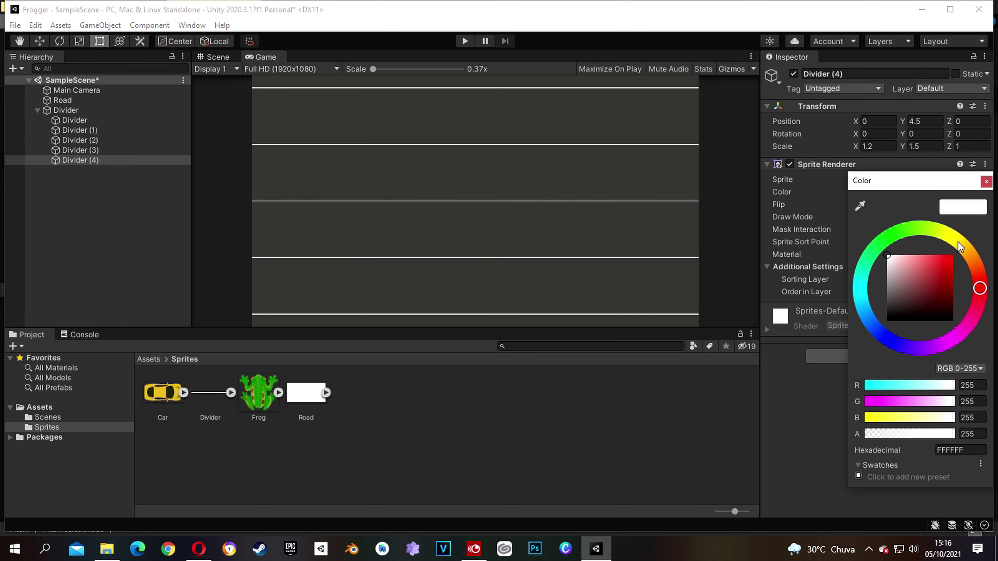
Tint the top divider, Divider (4), yellow with hex FFFF00
click(969, 446)
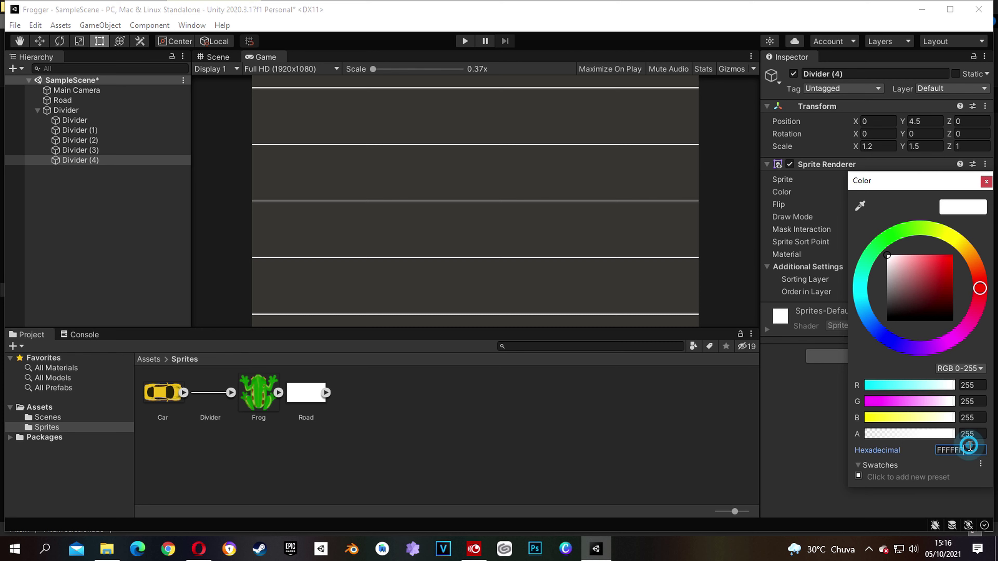
key(BackSpace)
key(BackSpace)
text(00)
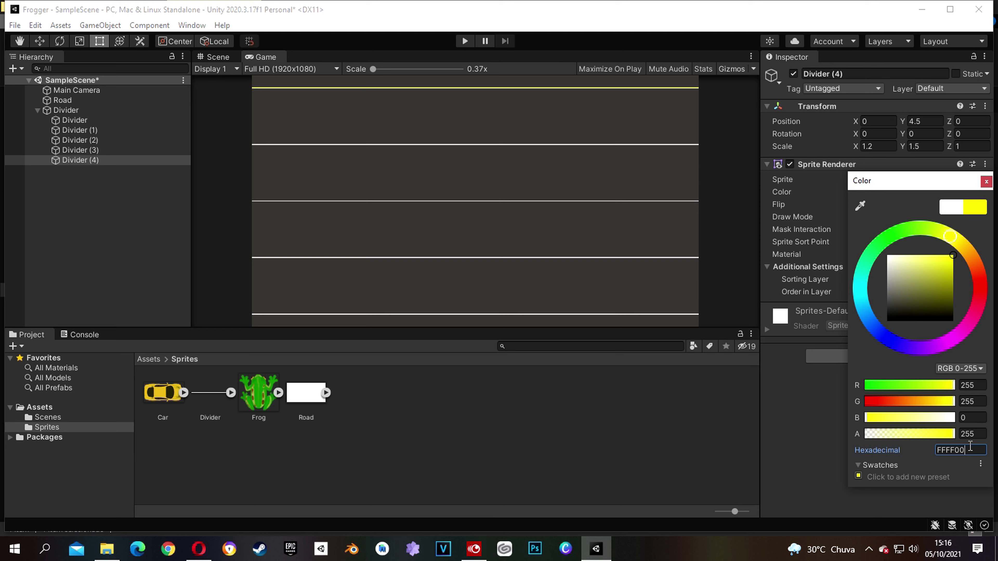
click(986, 181)
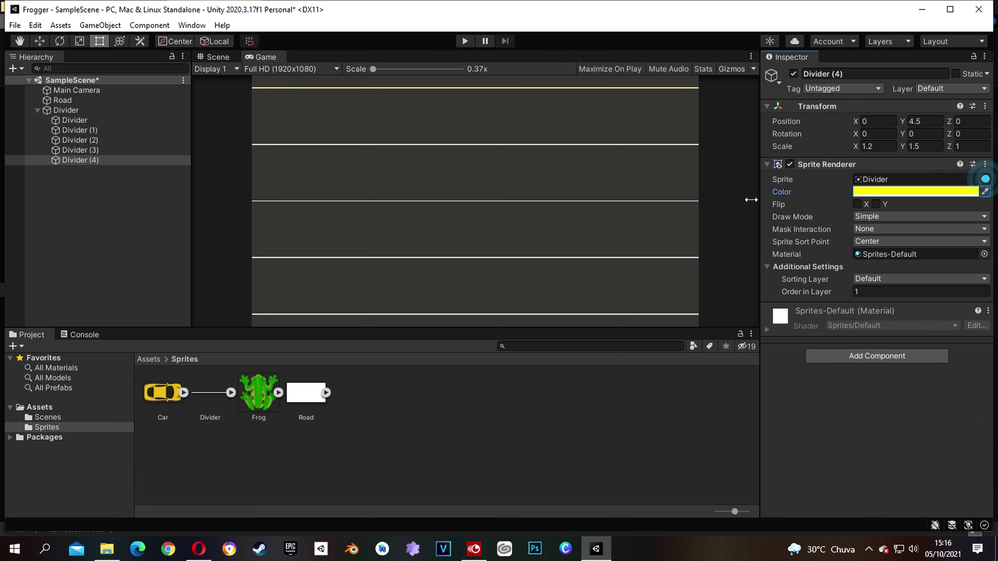
Tint the bottom Divider yellow (FFFF00) as well
click(76, 119)
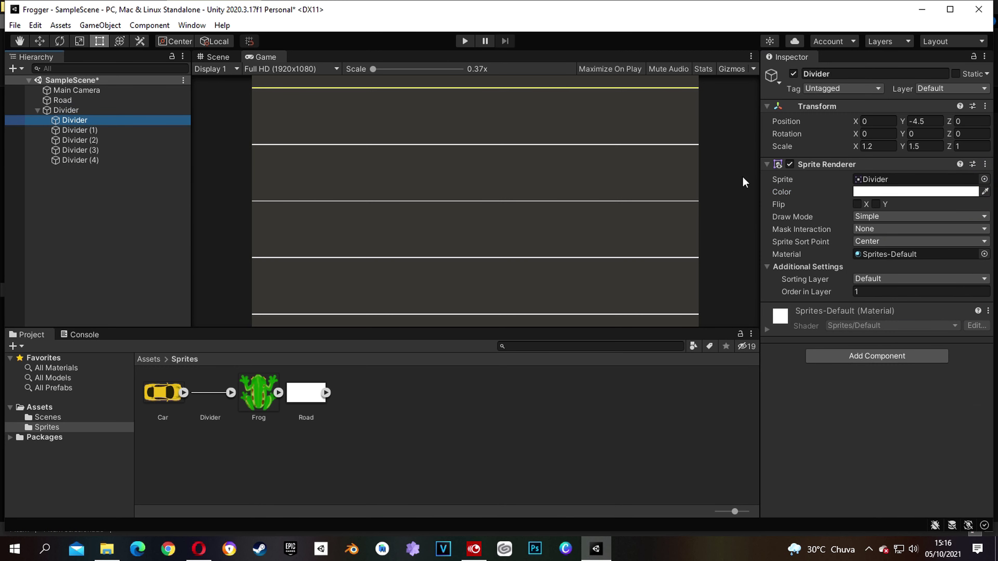
click(890, 193)
click(974, 449)
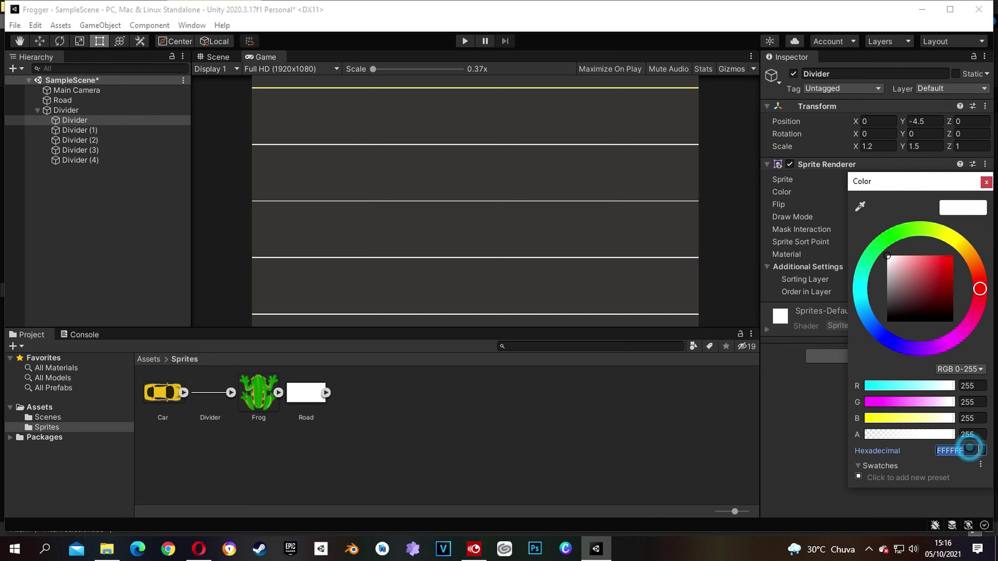
key(BackSpace)
key(BackSpace)
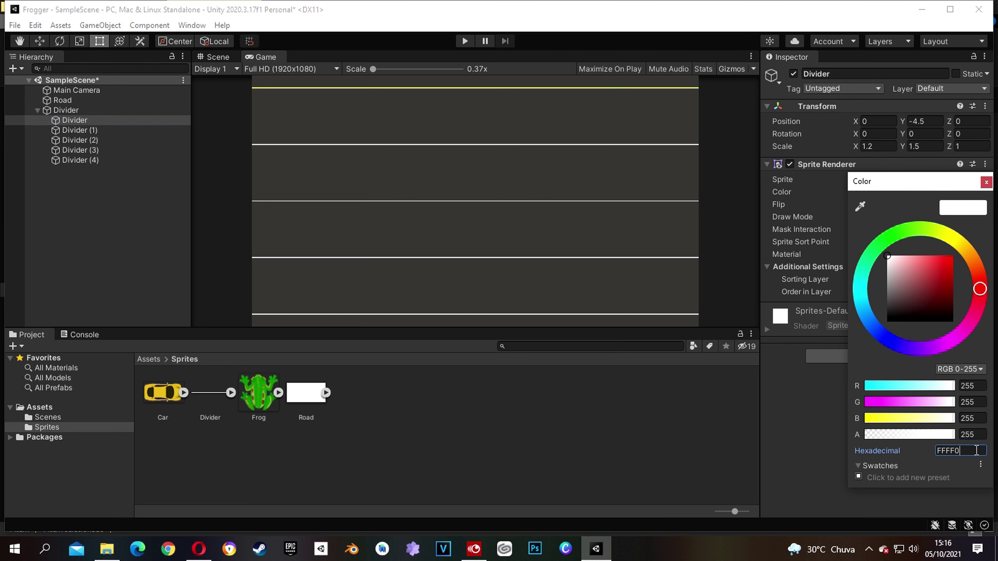
text(00)
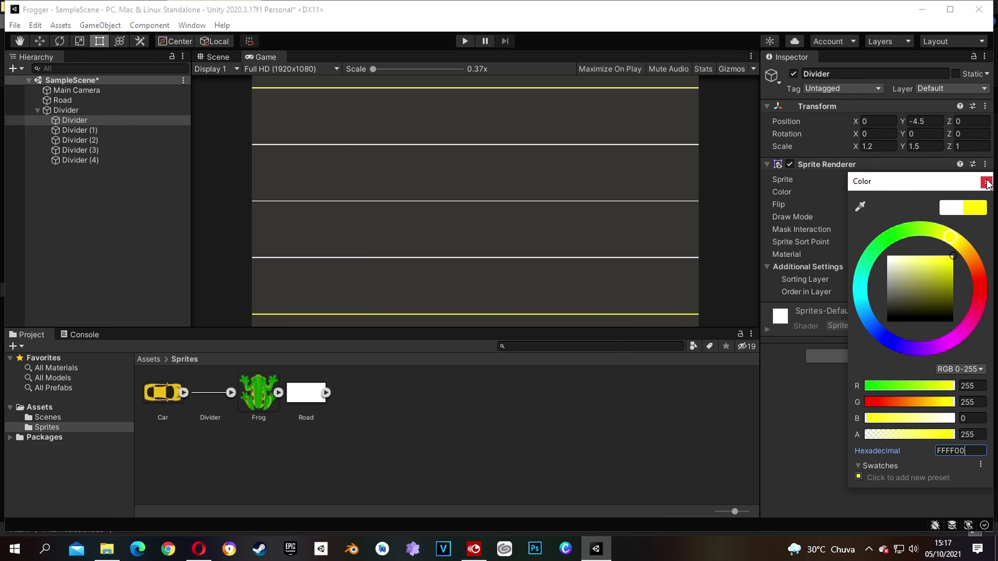
click(987, 182)
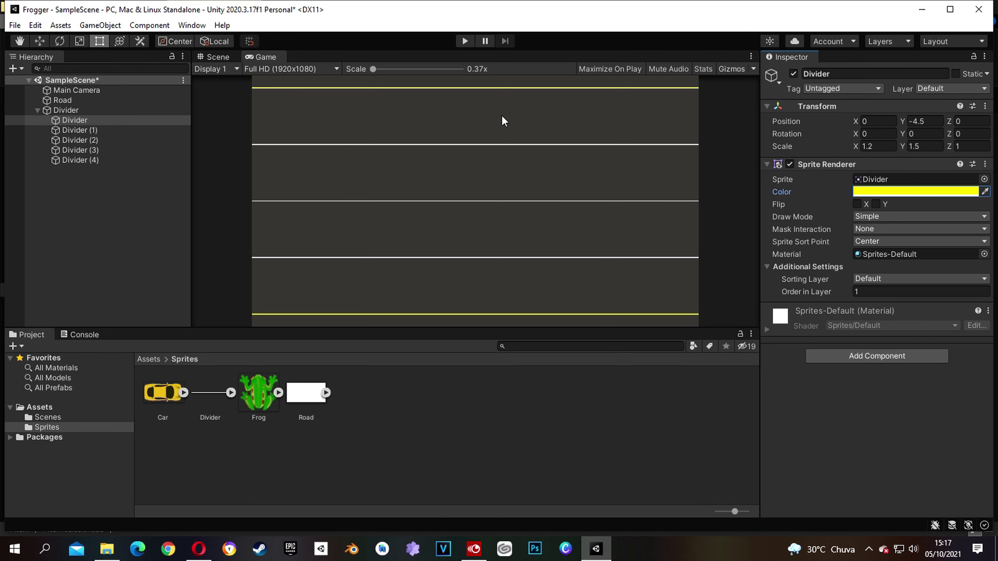
click(81, 141)
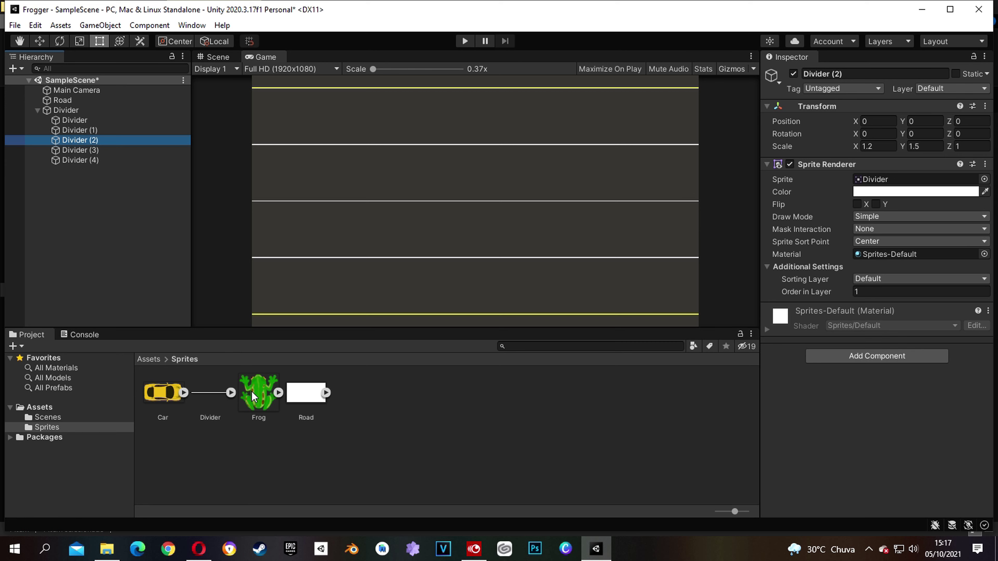
Add the Frog sprite to the scene and set its Order in Layer to 4
drag(258, 397, 90, 224)
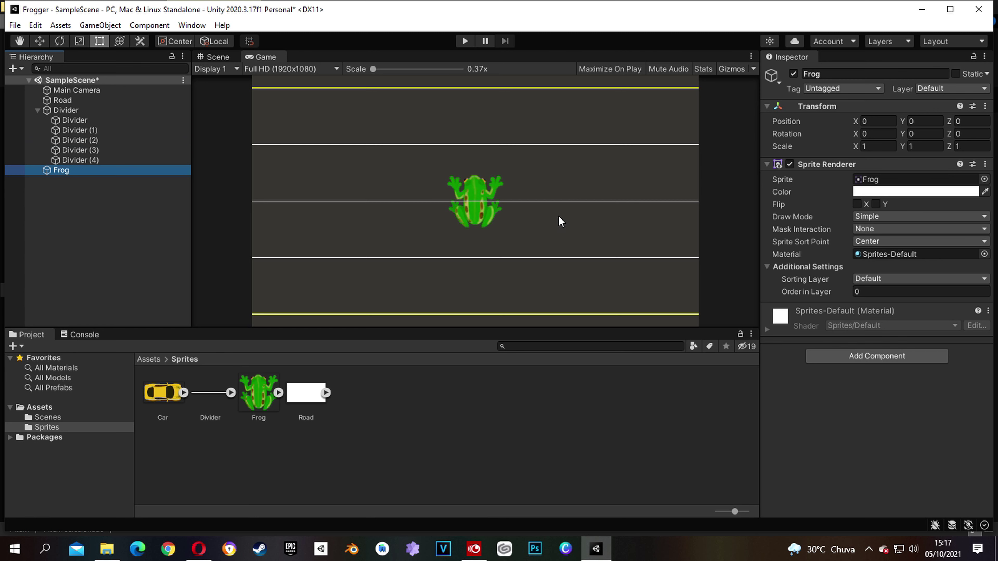
click(883, 291)
text(4)
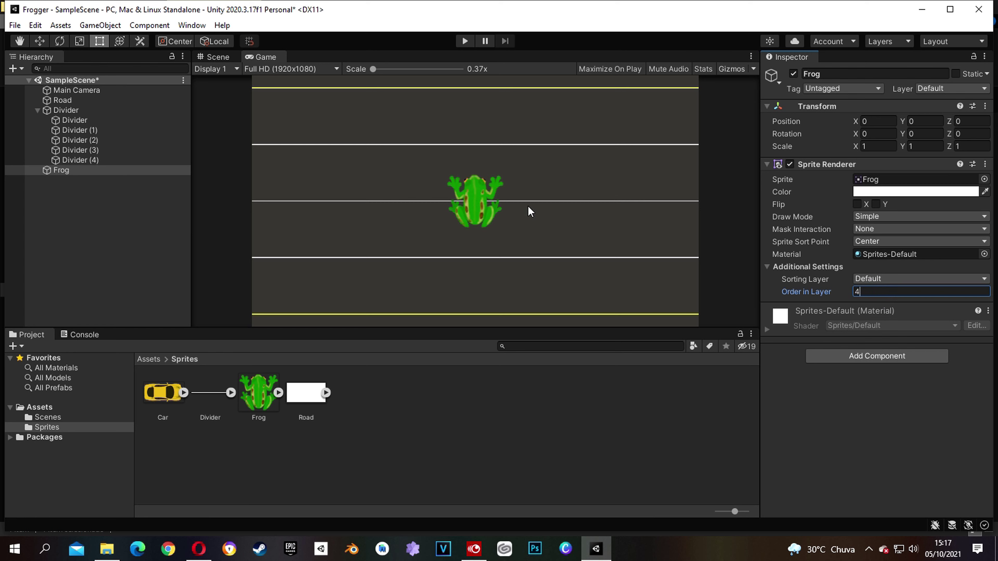
Scale the frog to 0.3 by 0.3 and place it at Position Y -5
click(875, 146)
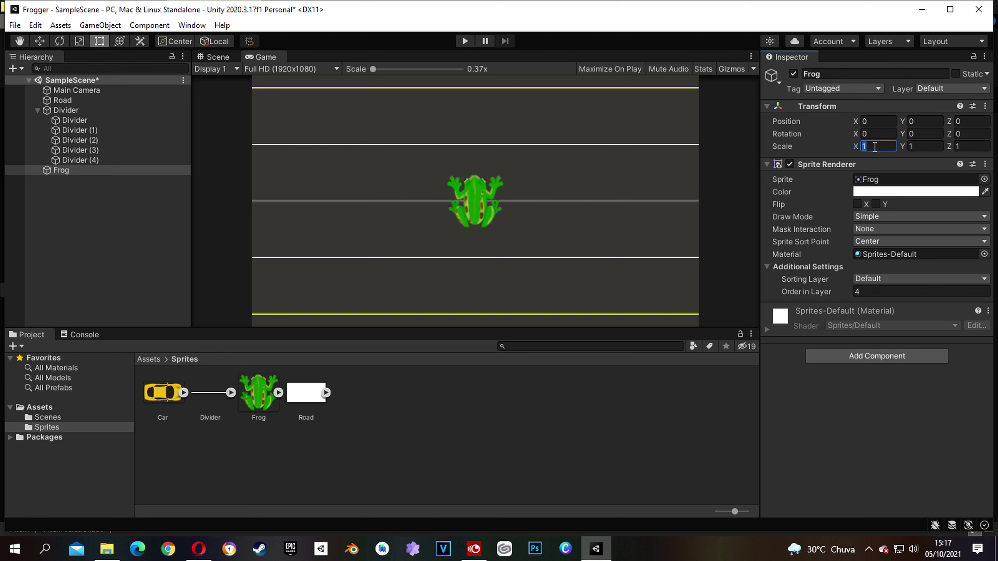
text(.3)
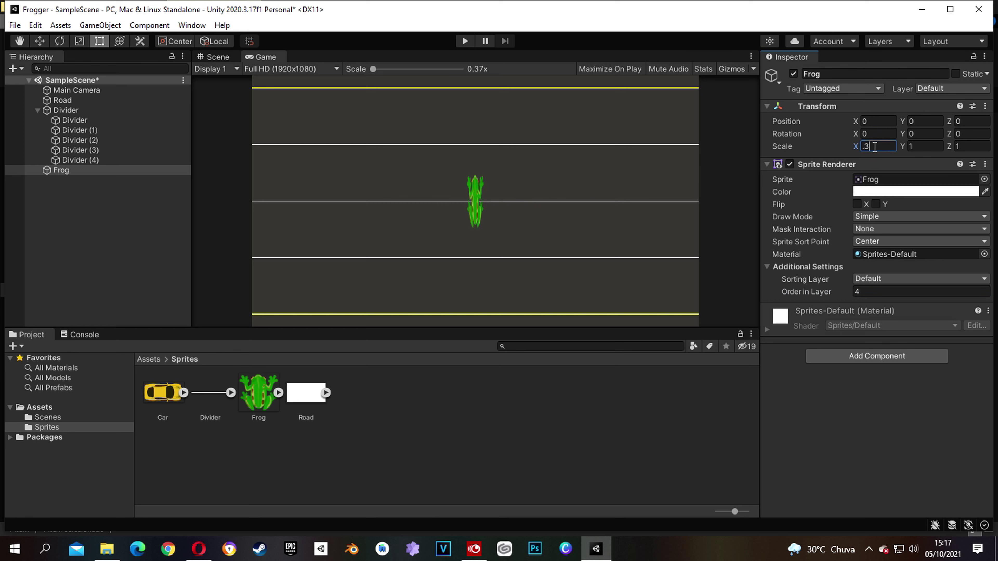
click(924, 146)
text(.3)
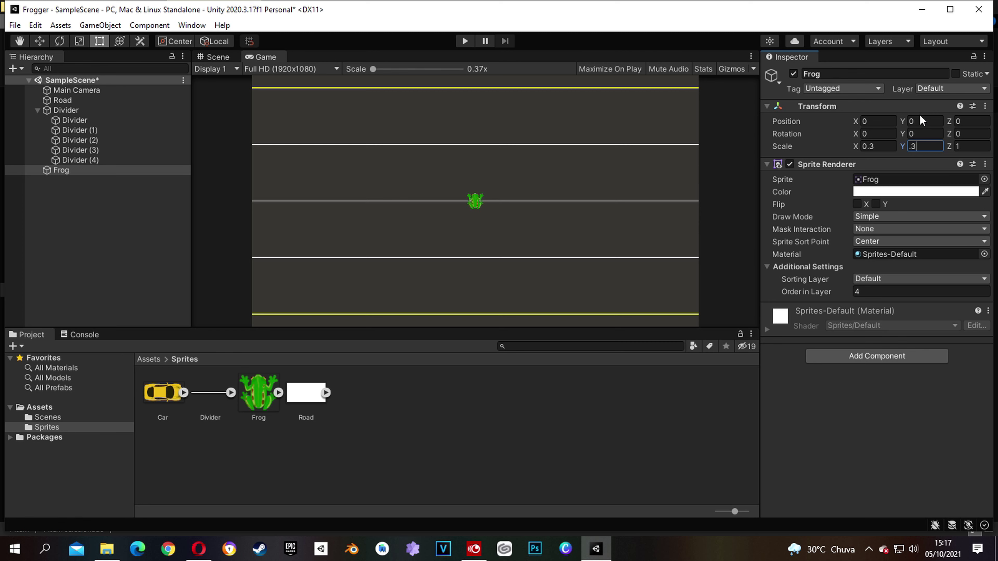
click(926, 120)
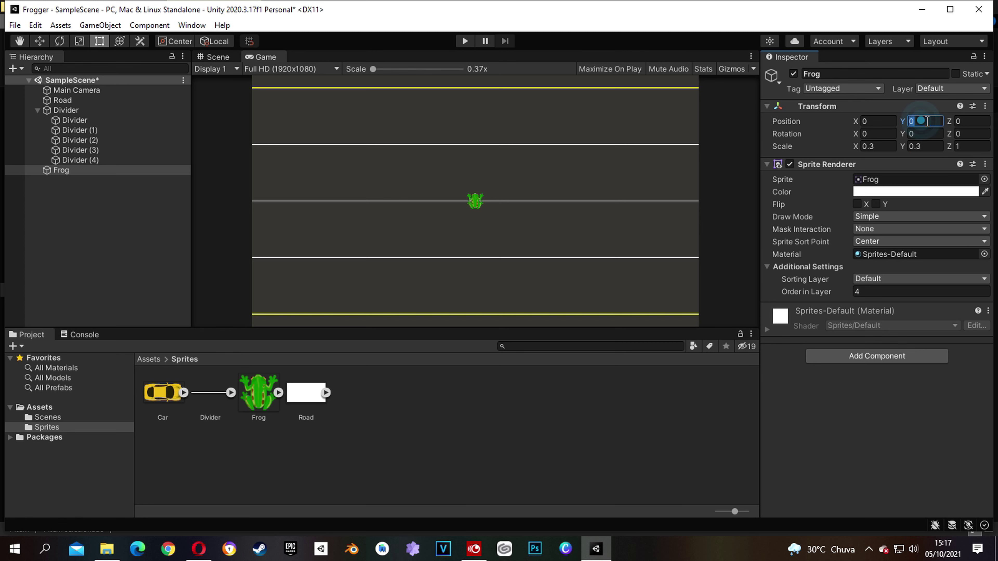
text(-5)
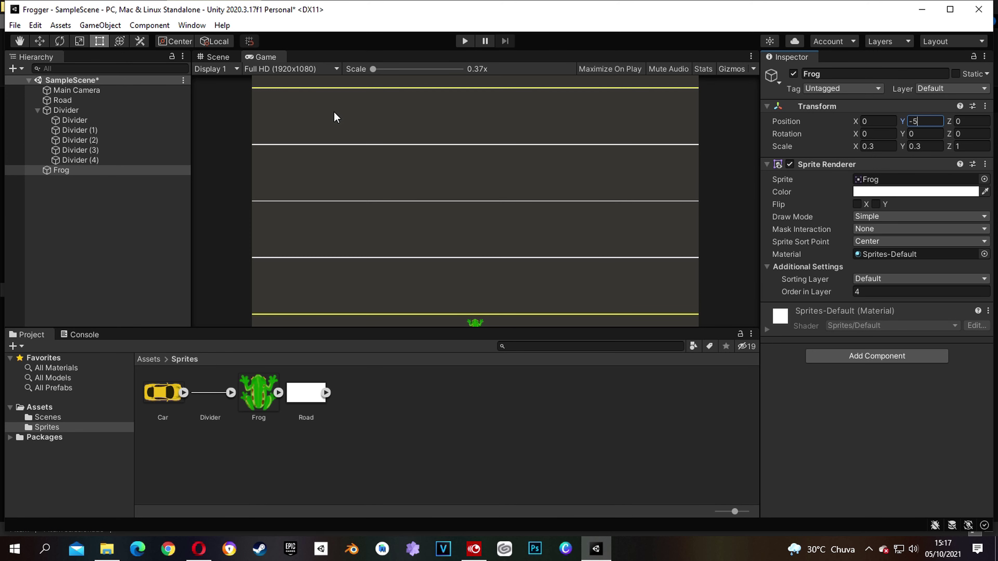
click(220, 57)
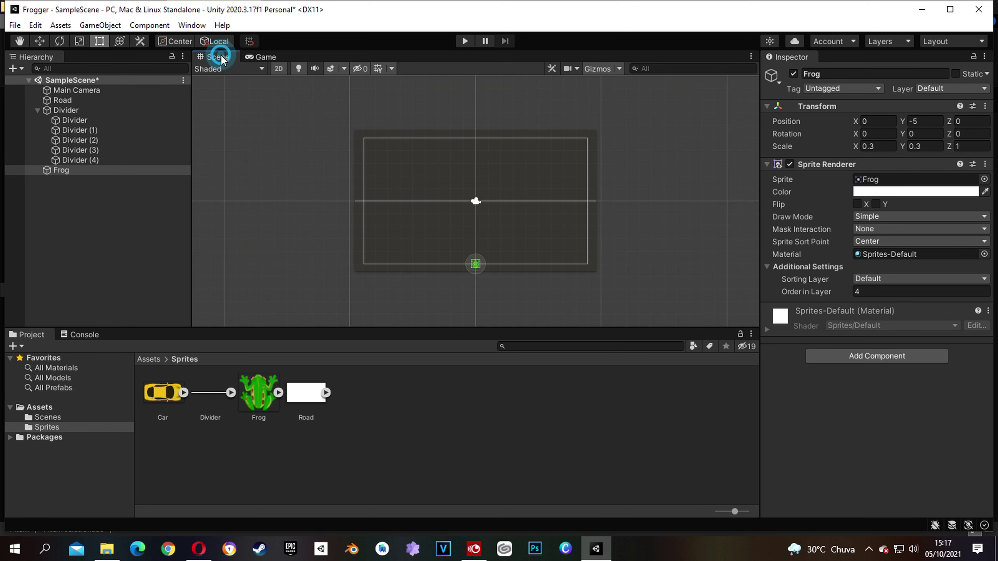
Zoom and pan the Scene view onto the frog, then search components for 'rig'
scroll(506, 274, up, 2)
scroll(489, 274, up, 3)
scroll(487, 272, up, 2)
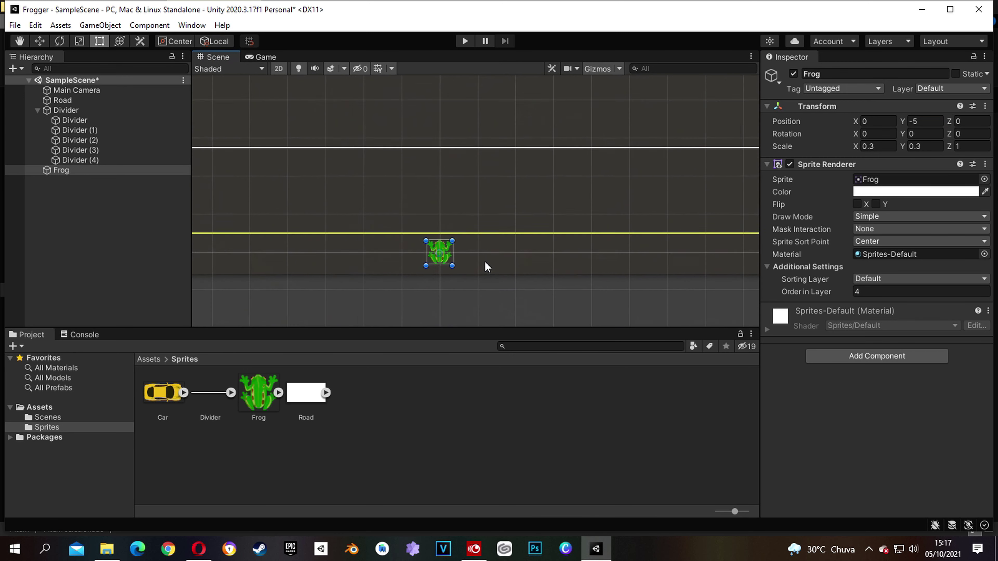
scroll(486, 268, up, 2)
middle_drag(494, 263, 542, 285)
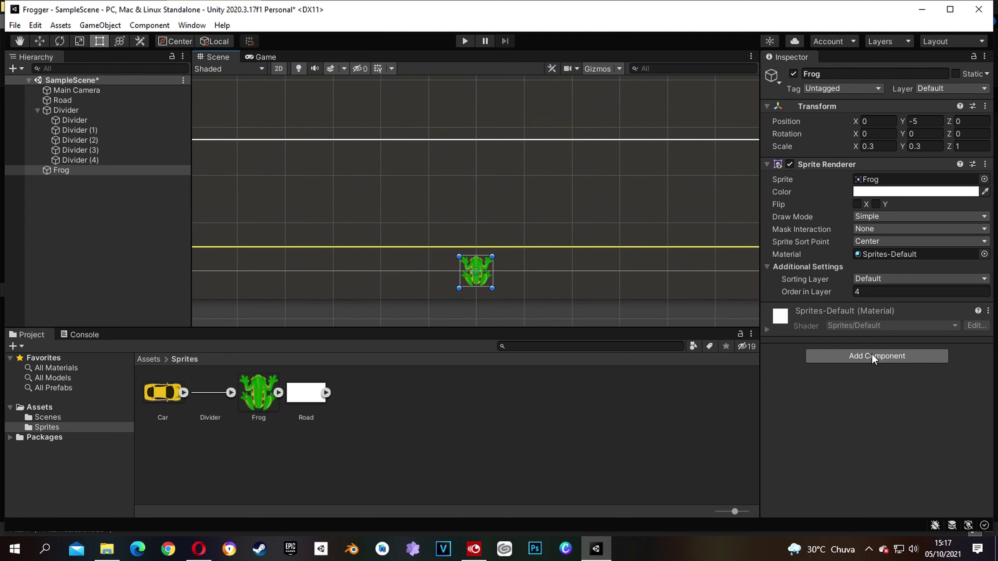
click(864, 355)
text(rig)
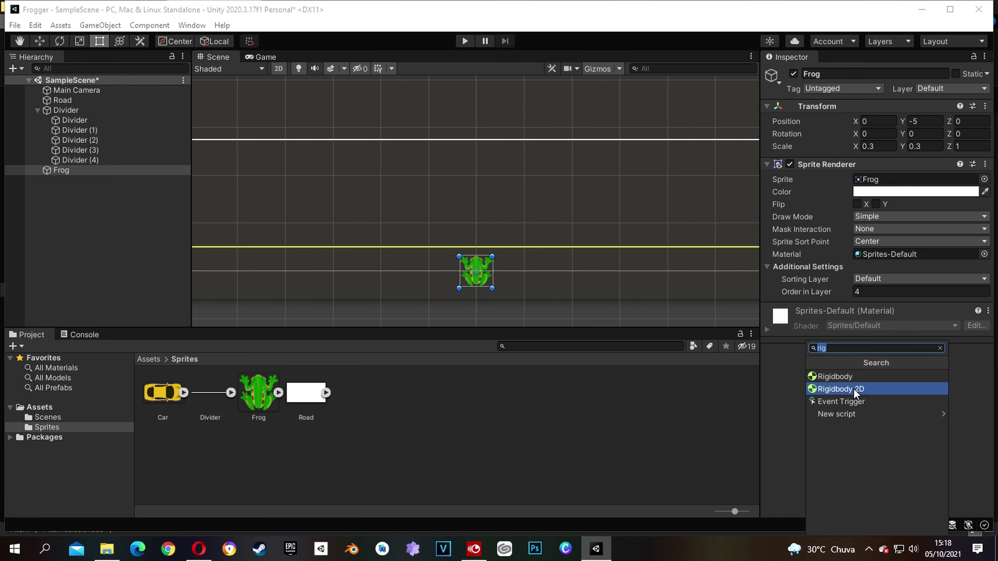
Add a Rigidbody 2D and a Circle Collider 2D to the frog
click(845, 388)
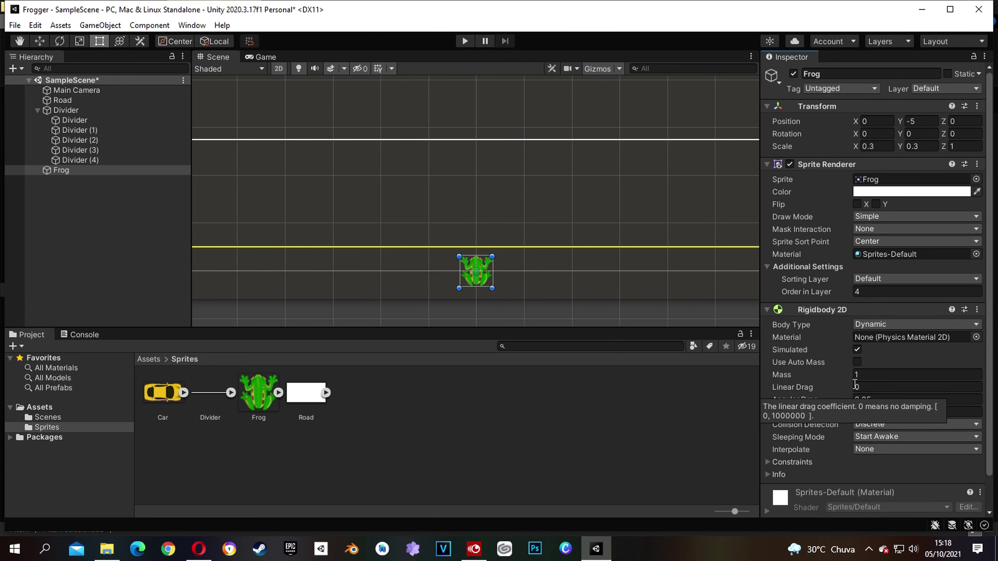
scroll(833, 342, down, 2)
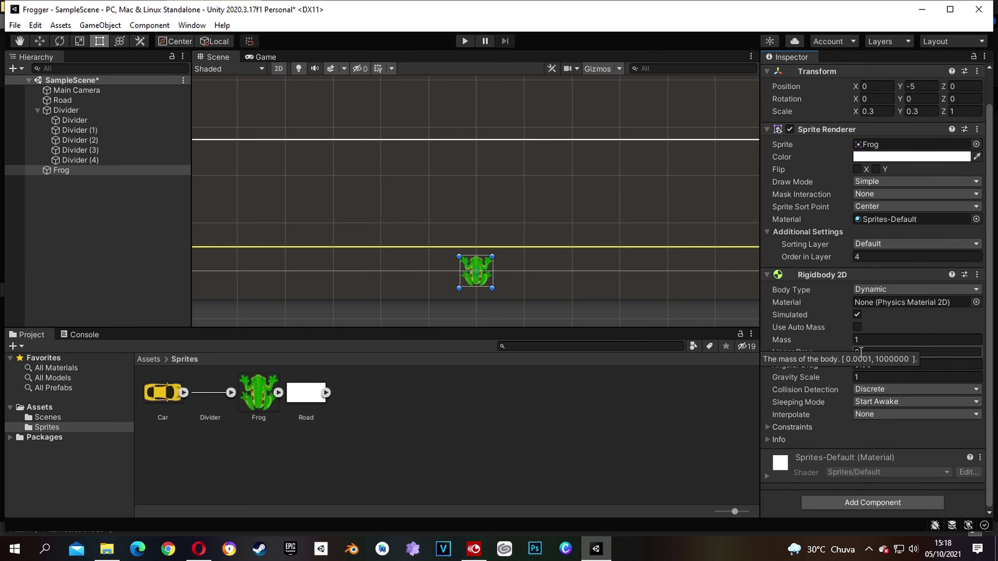
click(857, 499)
key(BackSpace)
key(BackSpace)
key(BackSpace)
text(c)
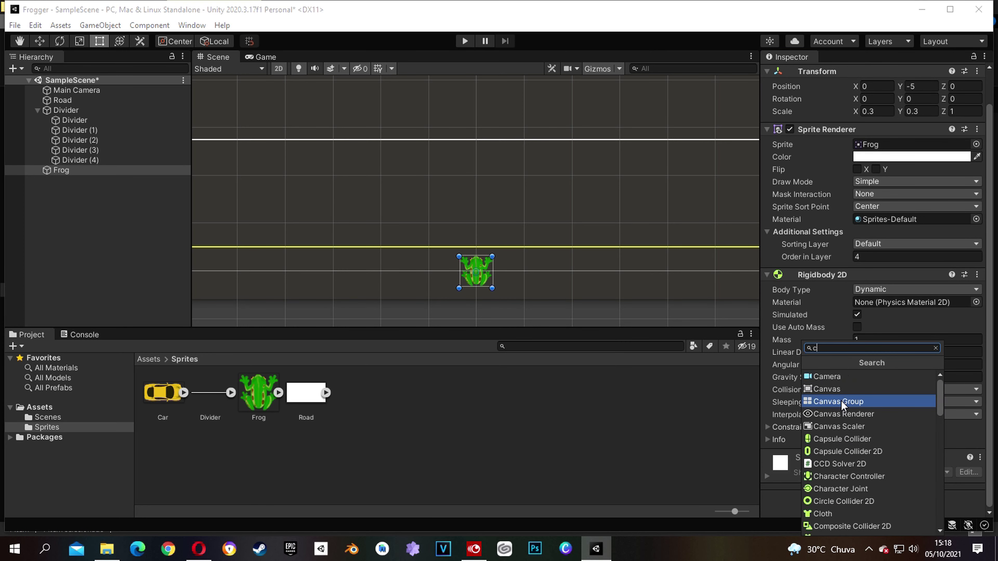
text(irc)
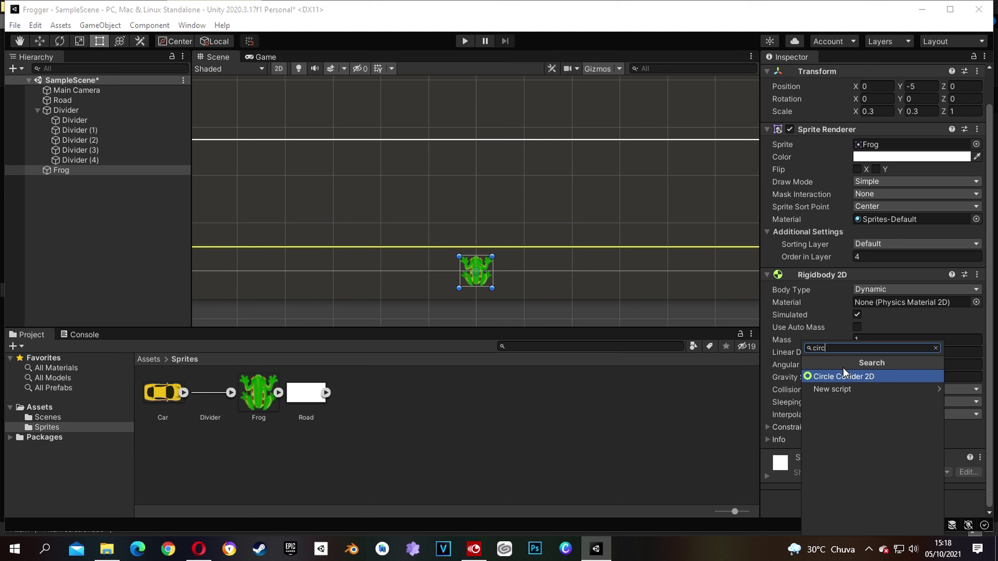
click(844, 377)
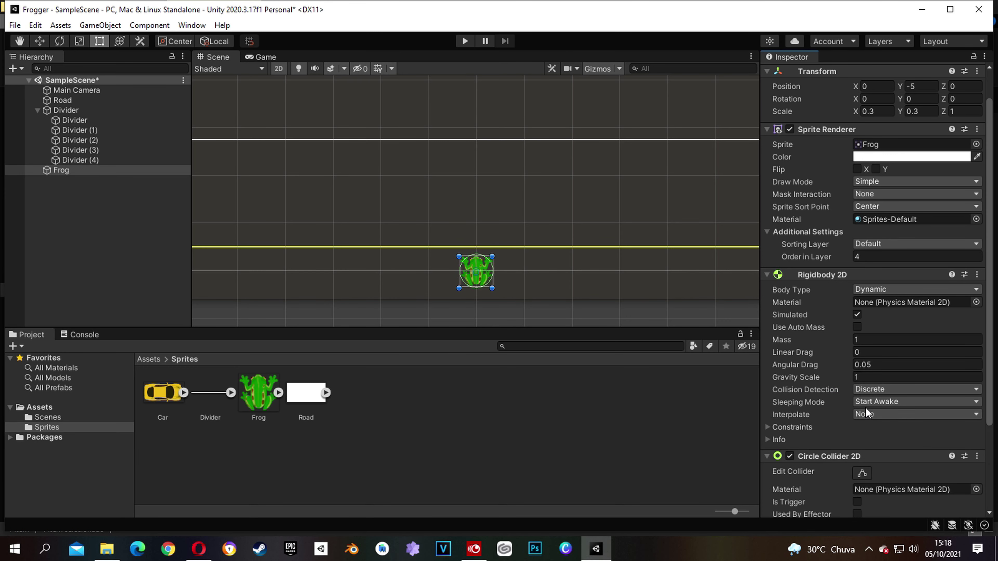
Check the Rigidbody 2D Body Type options, leaving it set to Dynamic
scroll(868, 408, down, 3)
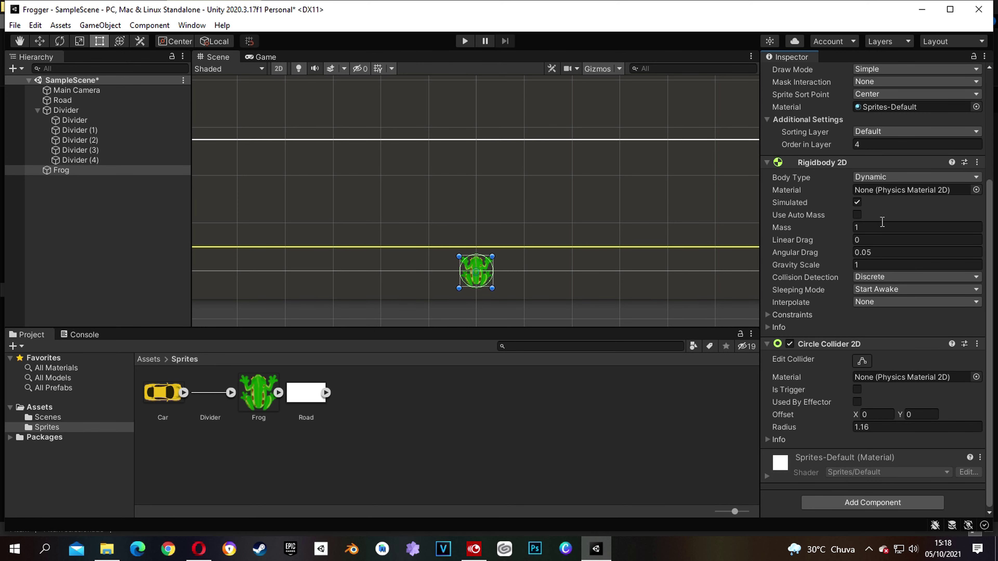
scroll(882, 223, up, 3)
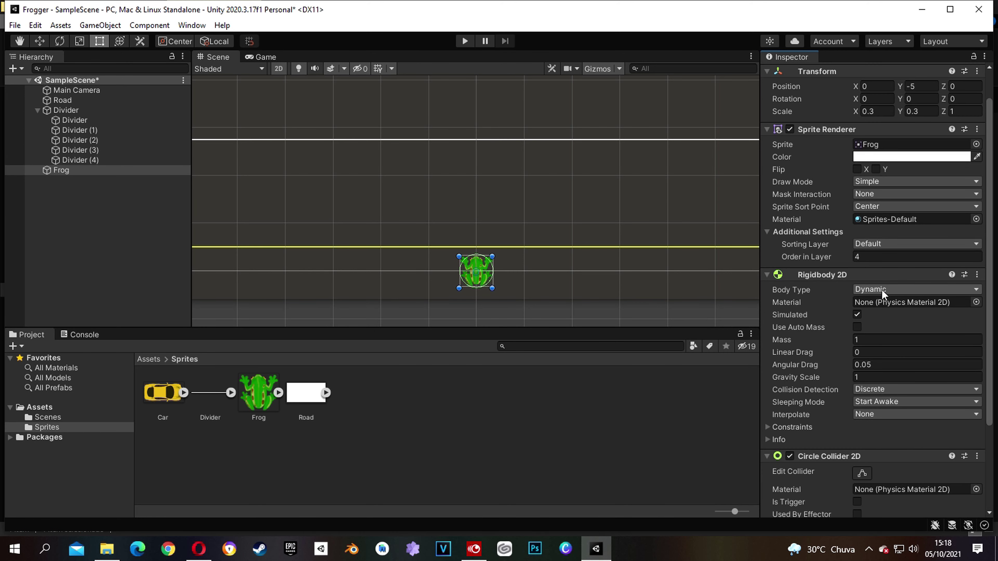
click(898, 289)
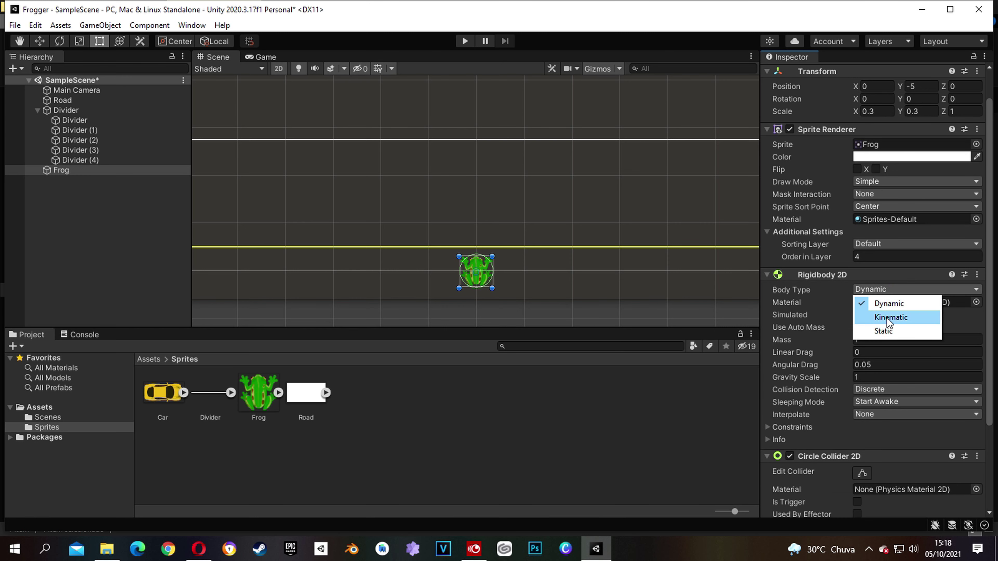
click(890, 303)
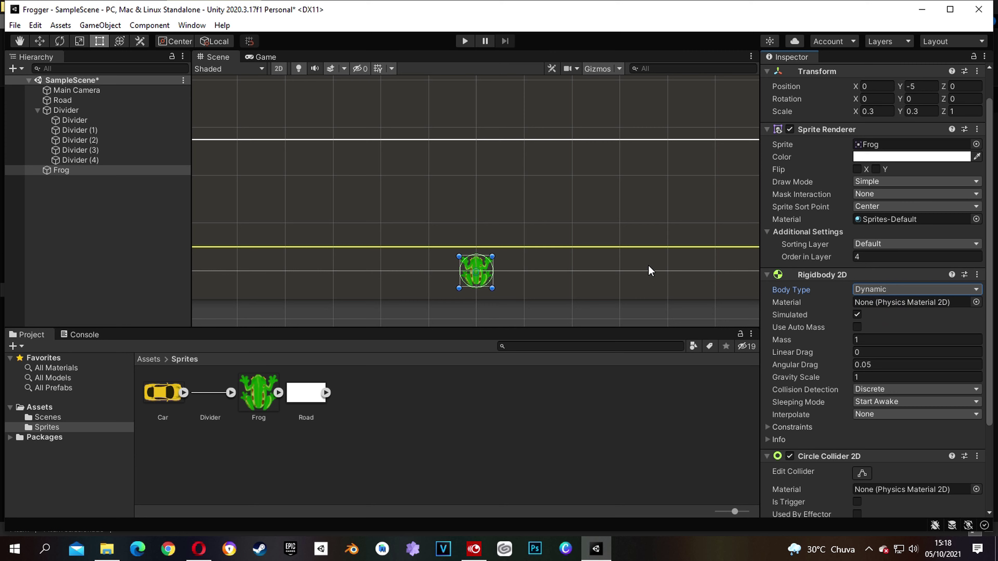
scroll(561, 231, down, 1)
scroll(557, 226, down, 2)
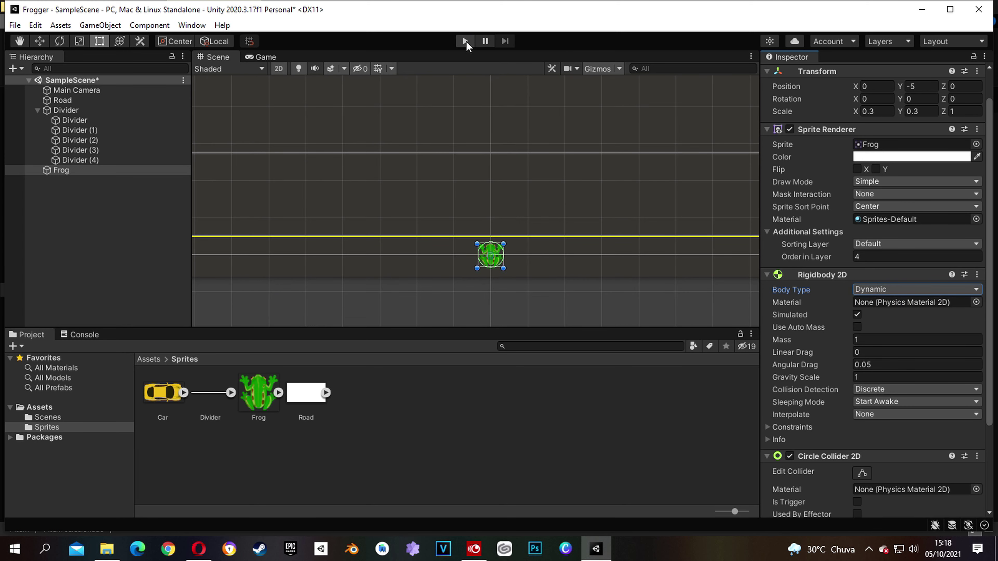
Play a test run, following the falling frog in the Scene view, then stop it
click(466, 41)
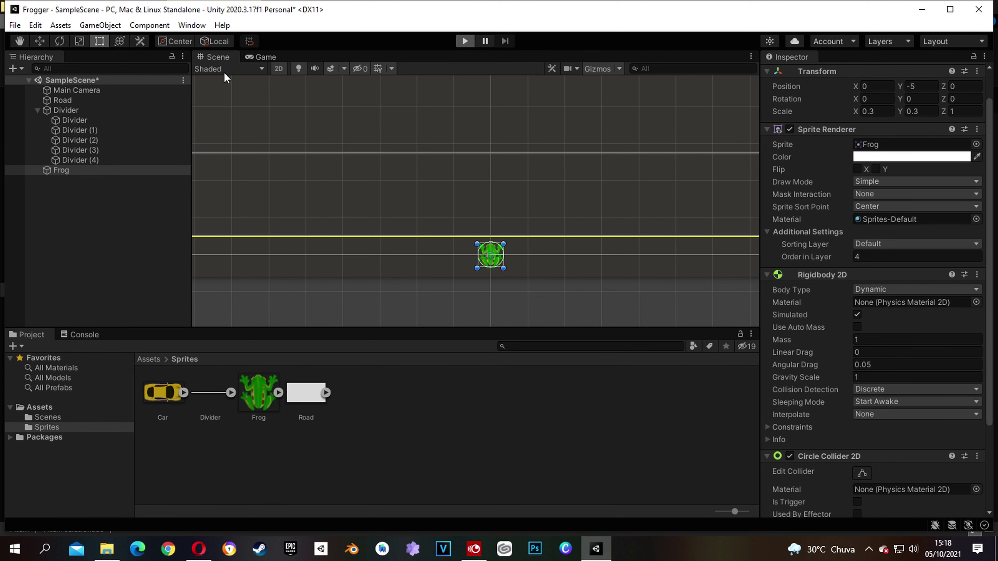
scroll(484, 217, down, 5)
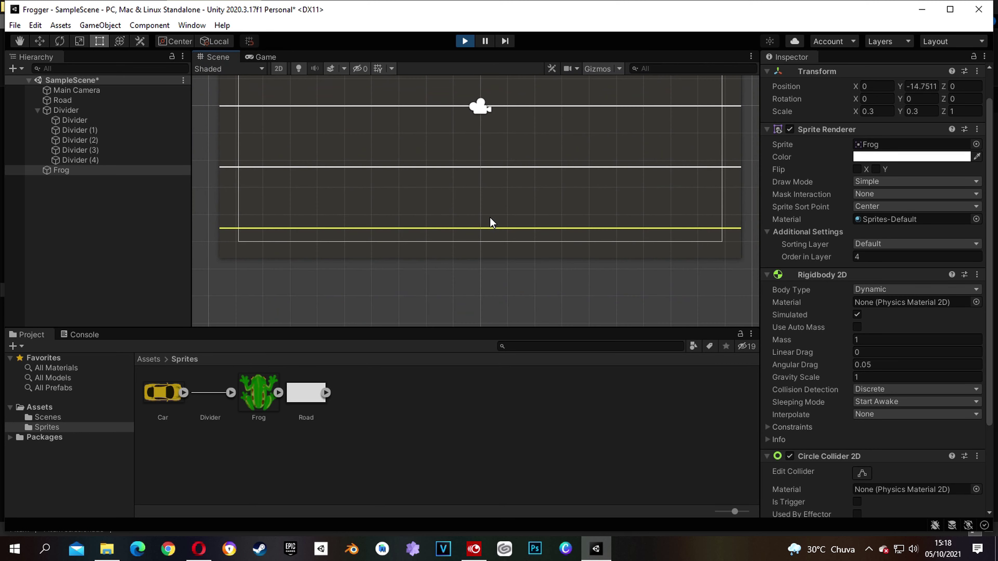
click(559, 278)
right_drag(575, 268, 546, 238)
scroll(559, 234, down, 2)
scroll(560, 232, down, 2)
scroll(588, 258, down, 2)
middle_drag(588, 259, 593, 143)
scroll(569, 213, down, 2)
scroll(588, 147, down, 1)
scroll(585, 178, down, 2)
scroll(555, 183, down, 2)
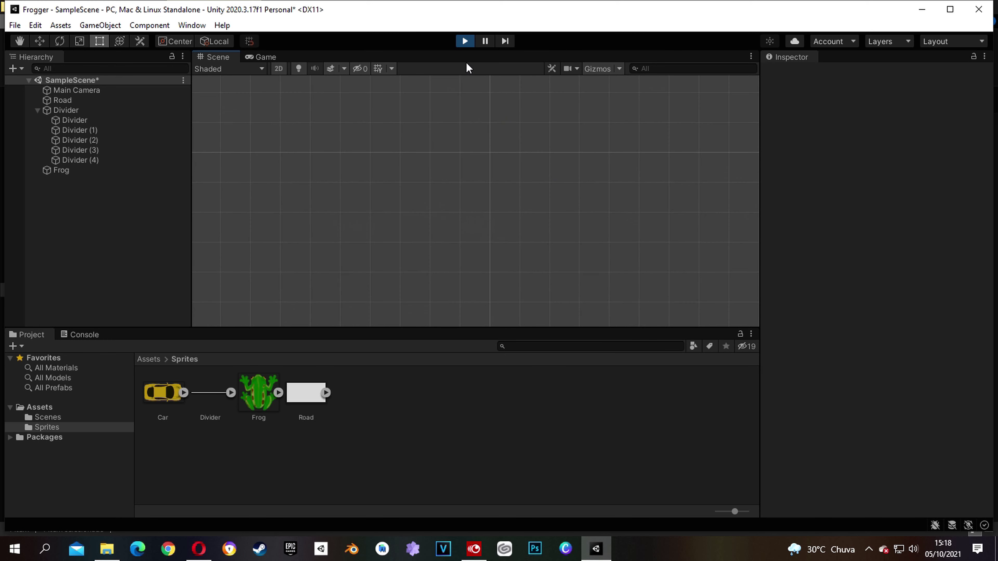
click(465, 41)
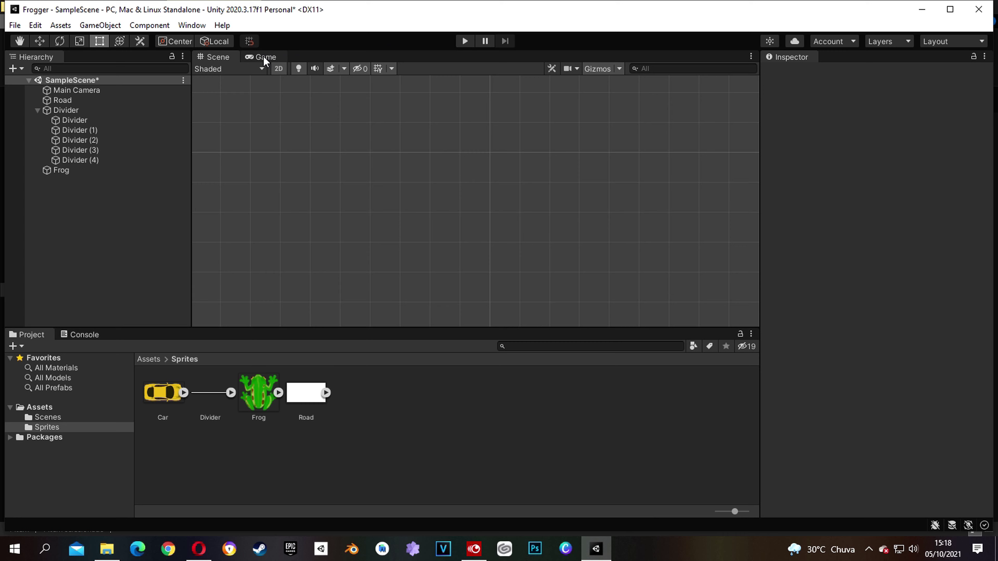
Recenter the camera frame in the Scene view and return to the Game view
scroll(480, 157, down, 3)
scroll(497, 159, up, 2)
scroll(490, 168, up, 3)
scroll(490, 172, up, 2)
middle_drag(370, 172, 455, 213)
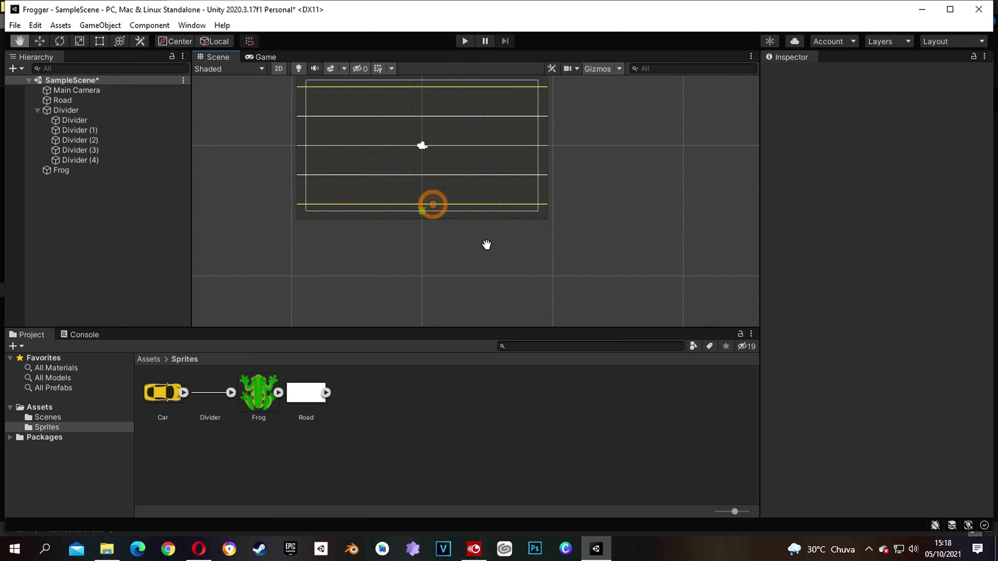
click(271, 57)
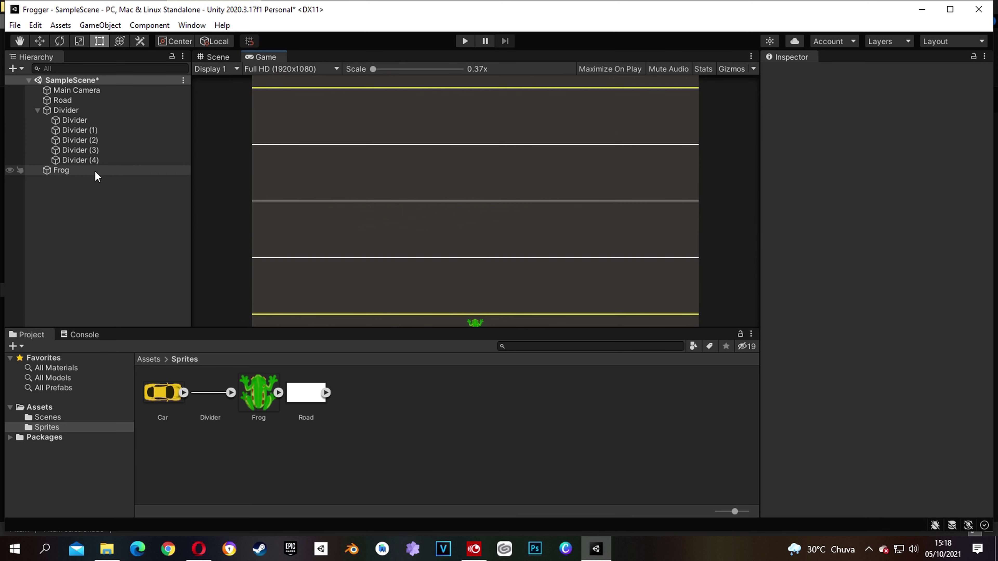
Set the Frog's Rigidbody 2D Body Type to Kinematic and do a test run
click(67, 171)
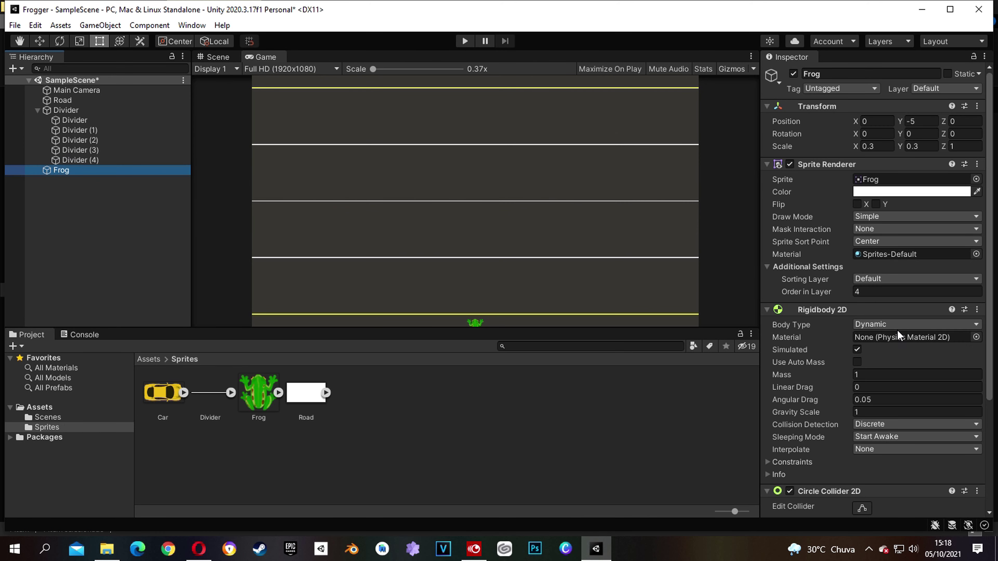
click(912, 324)
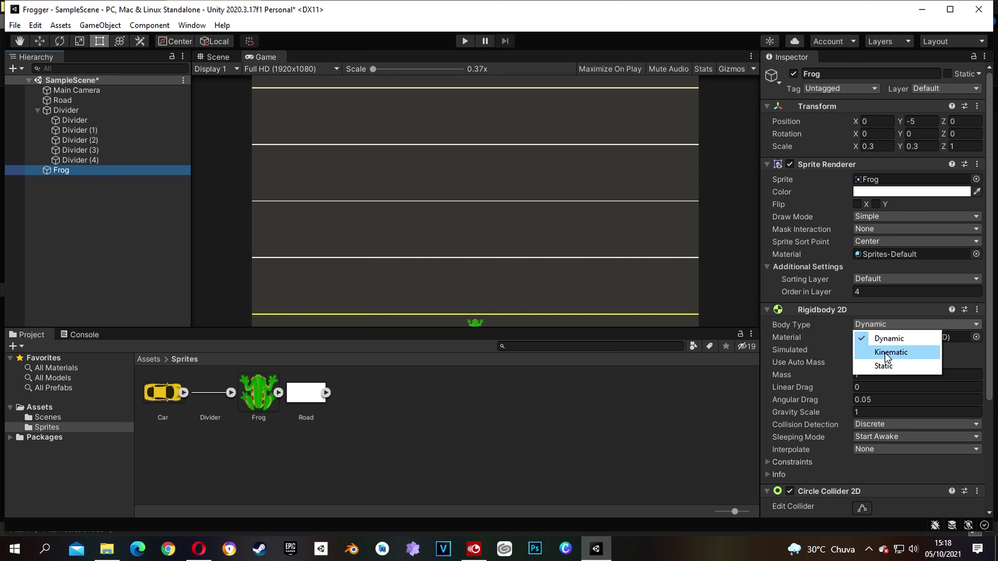
click(893, 356)
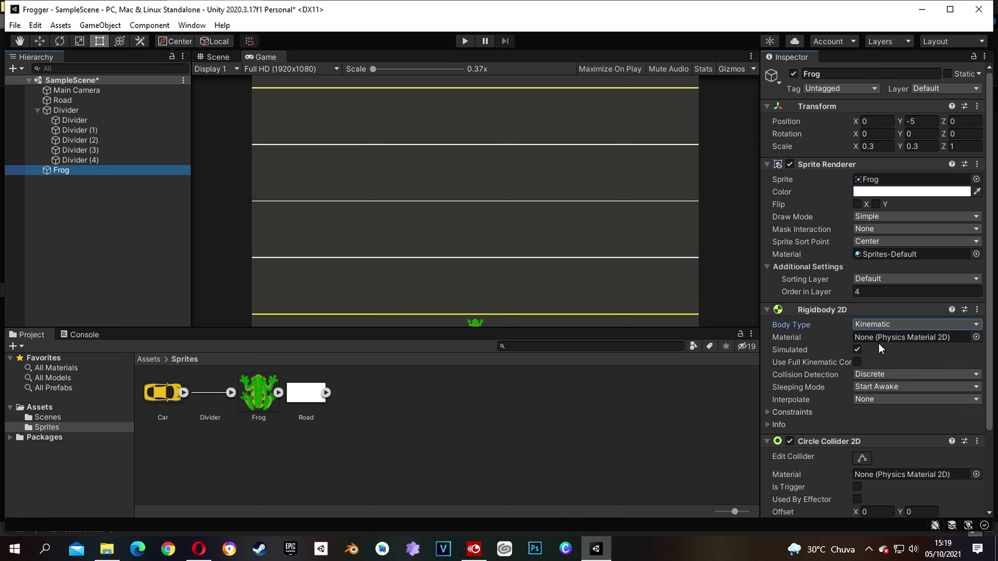
click(465, 40)
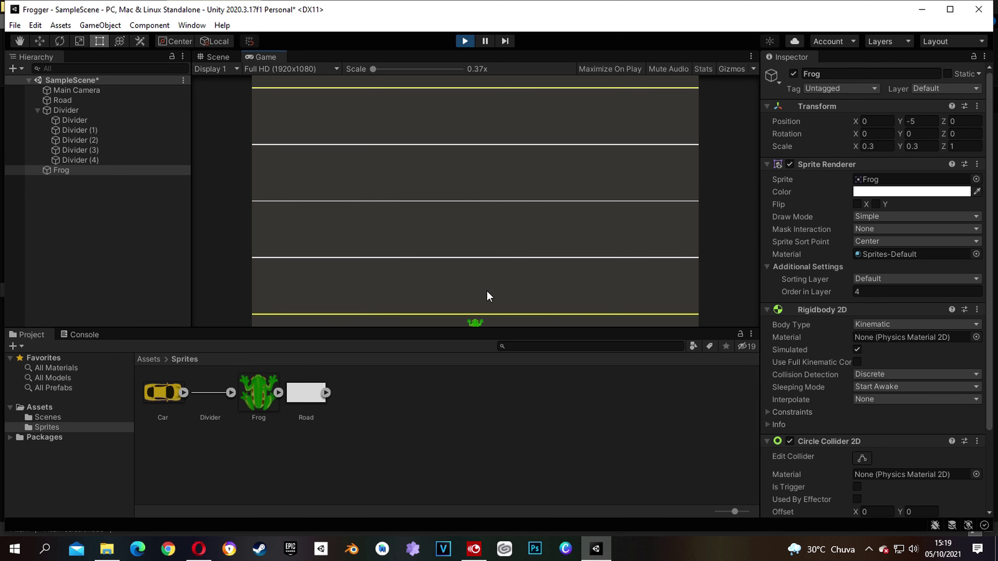
click(464, 42)
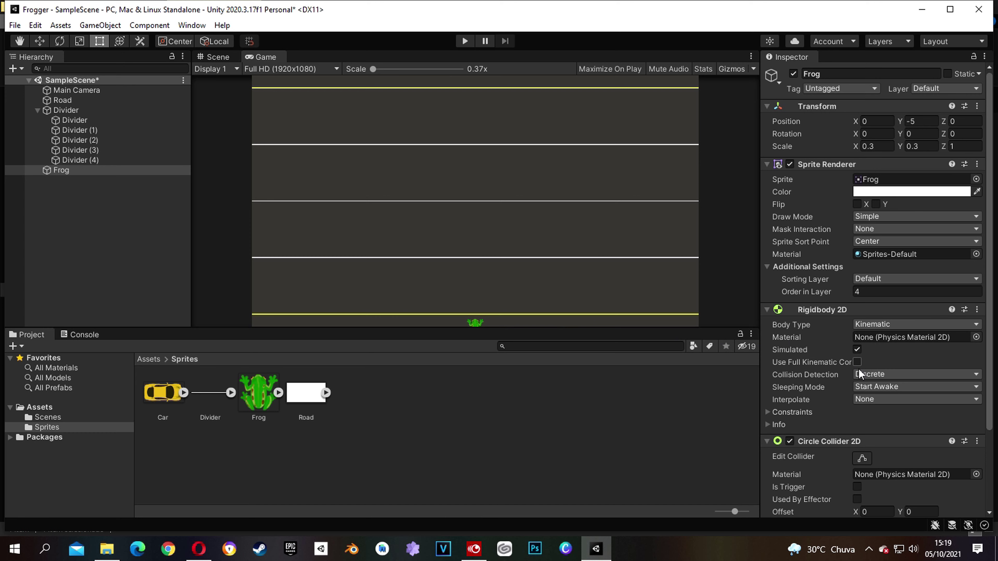
scroll(827, 400, down, 3)
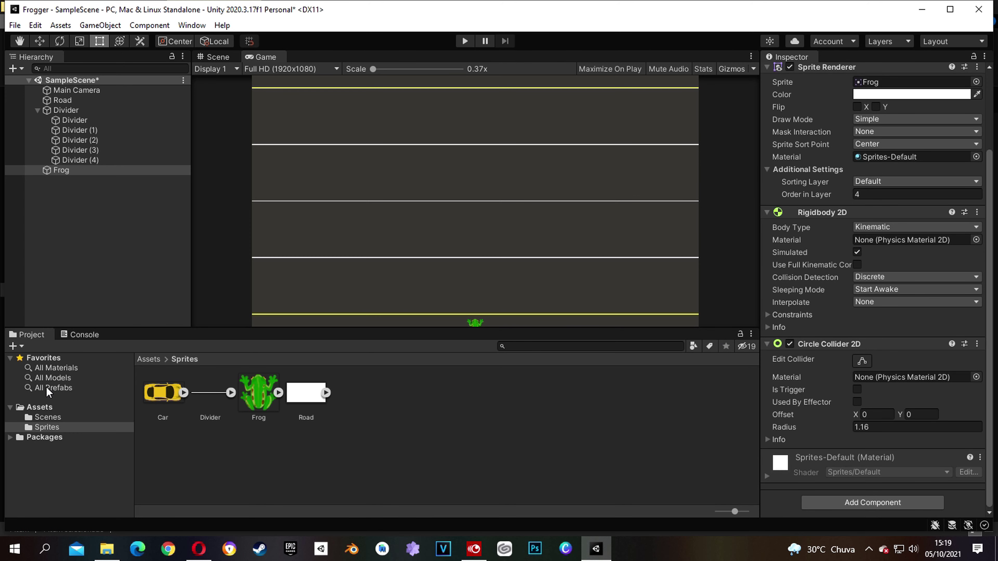
Create a new folder named Scripts in Assets
click(45, 407)
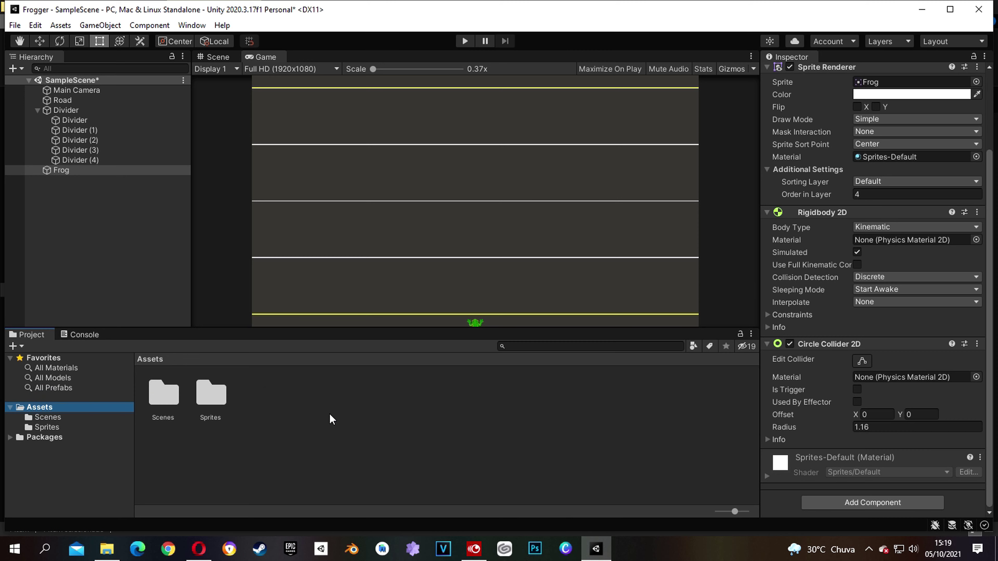
right_click(292, 401)
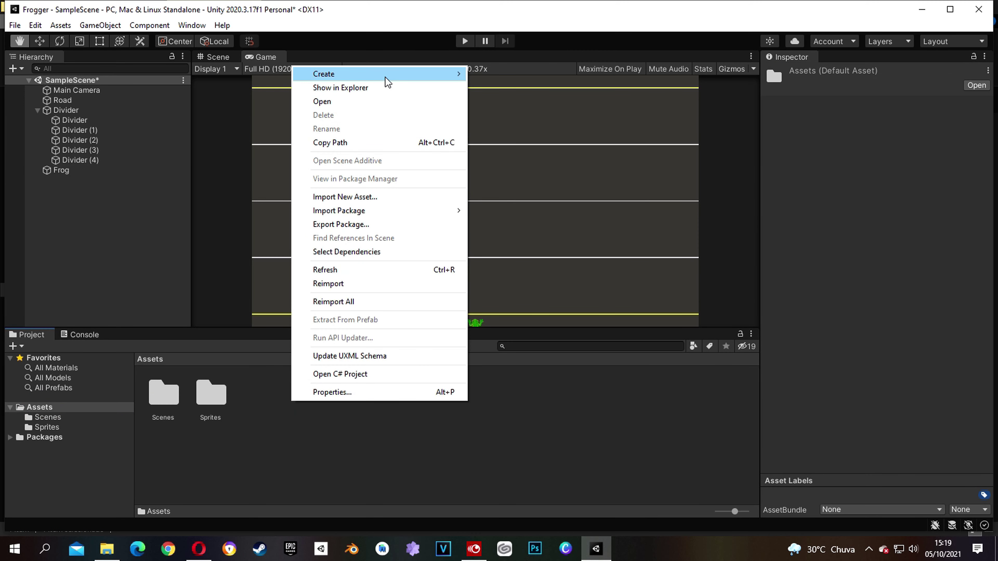
mouse_move(387, 81)
click(535, 55)
text(Scripts)
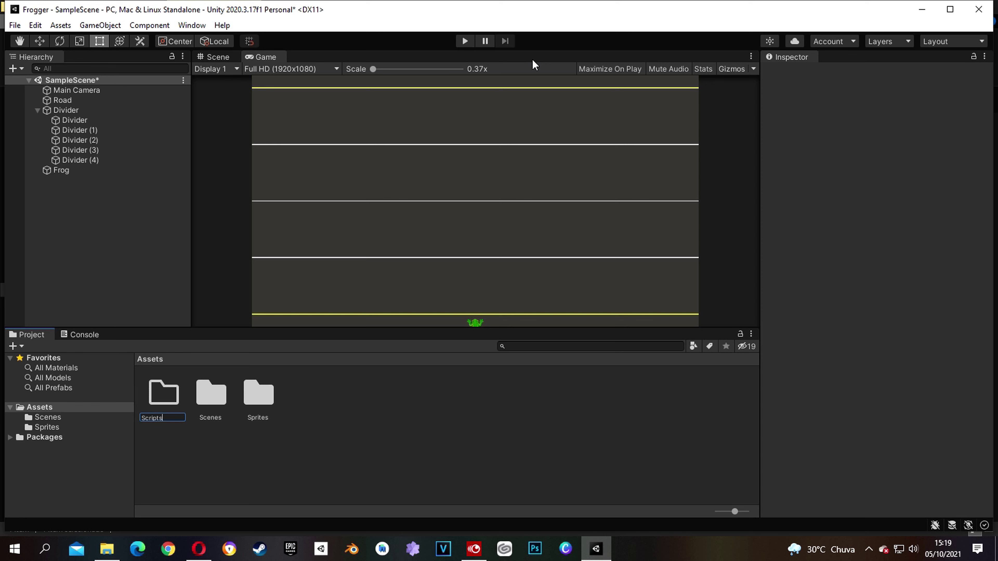
key(Return)
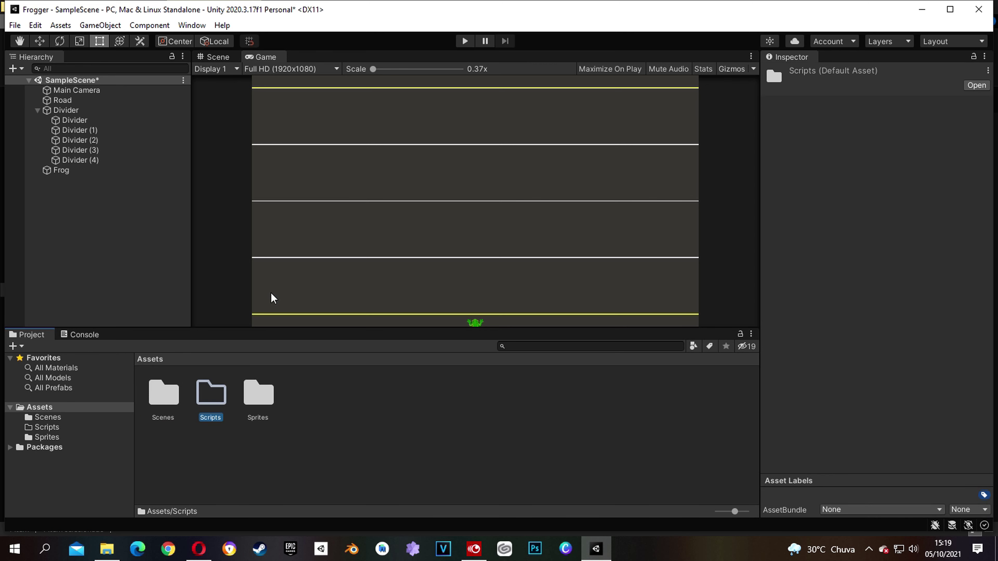
Create a C# script named Frog inside the Scripts folder
double_click(217, 396)
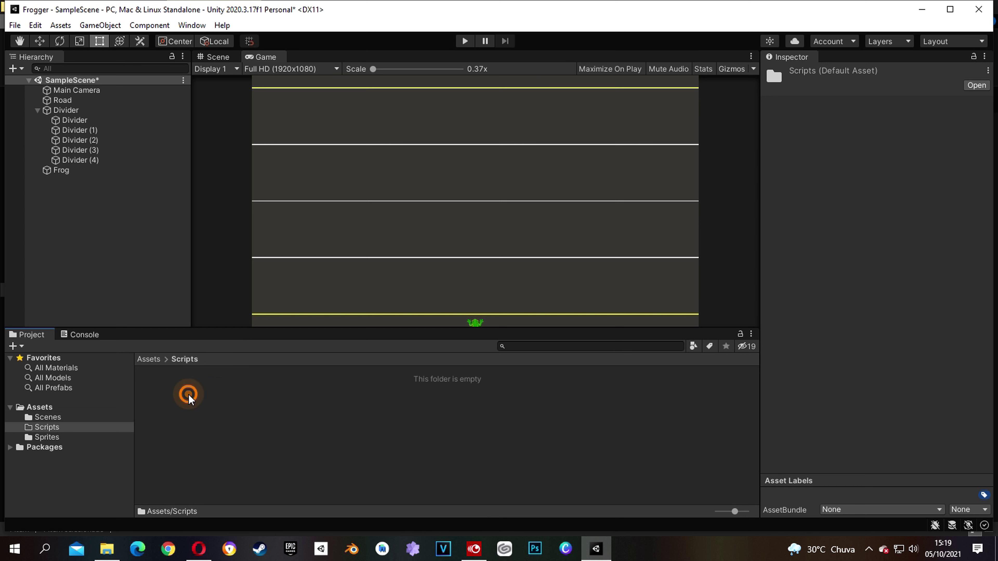
right_click(188, 394)
mouse_move(261, 67)
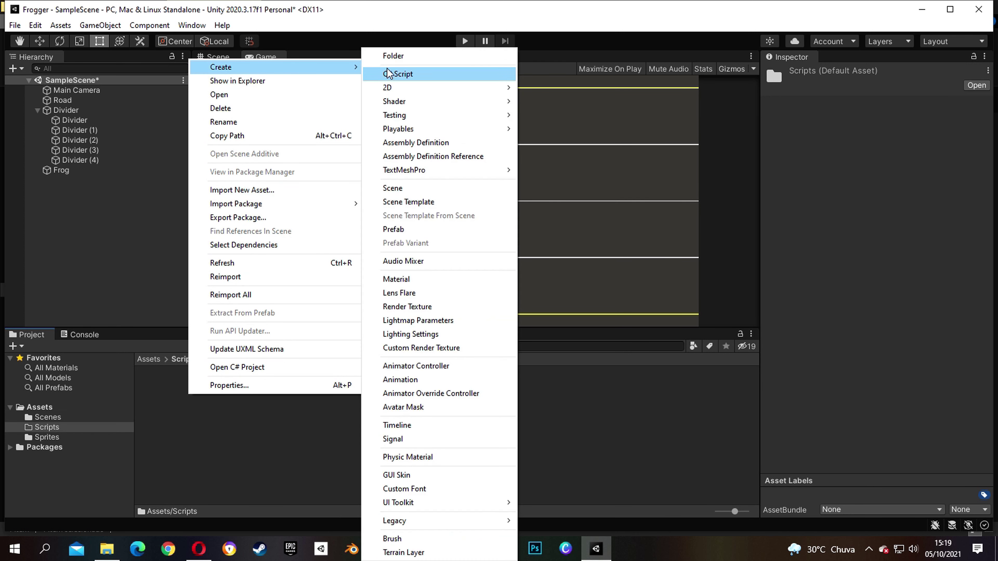
click(433, 74)
text(Frog)
key(Return)
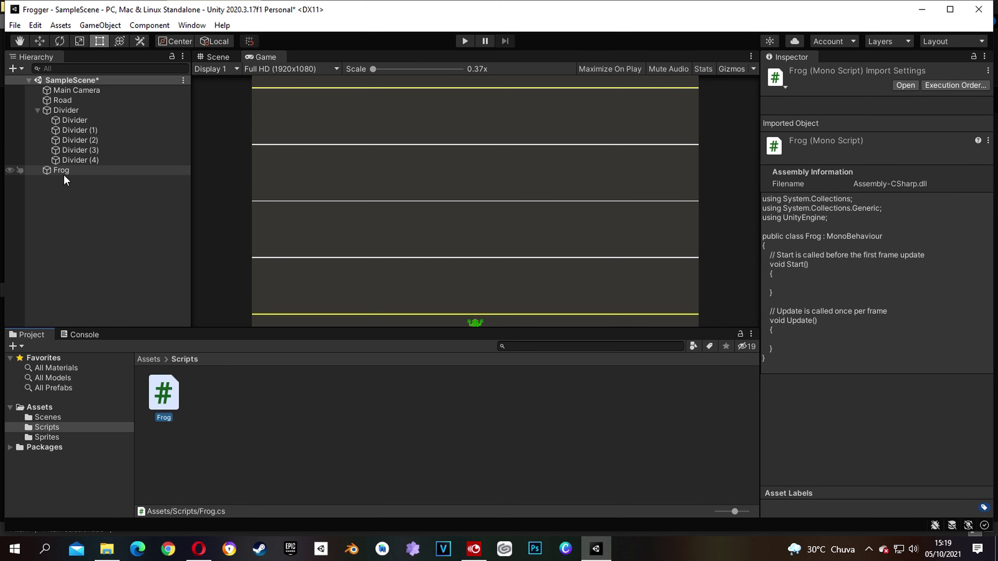
Attach the Frog script to the Frog object and open it for editing
drag(167, 387, 60, 173)
click(62, 173)
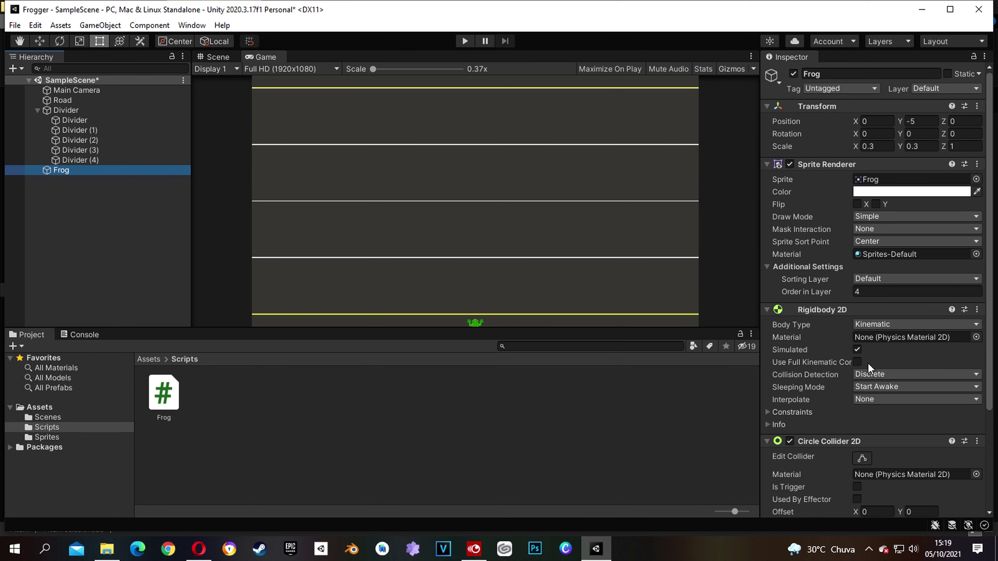
scroll(866, 366, down, 3)
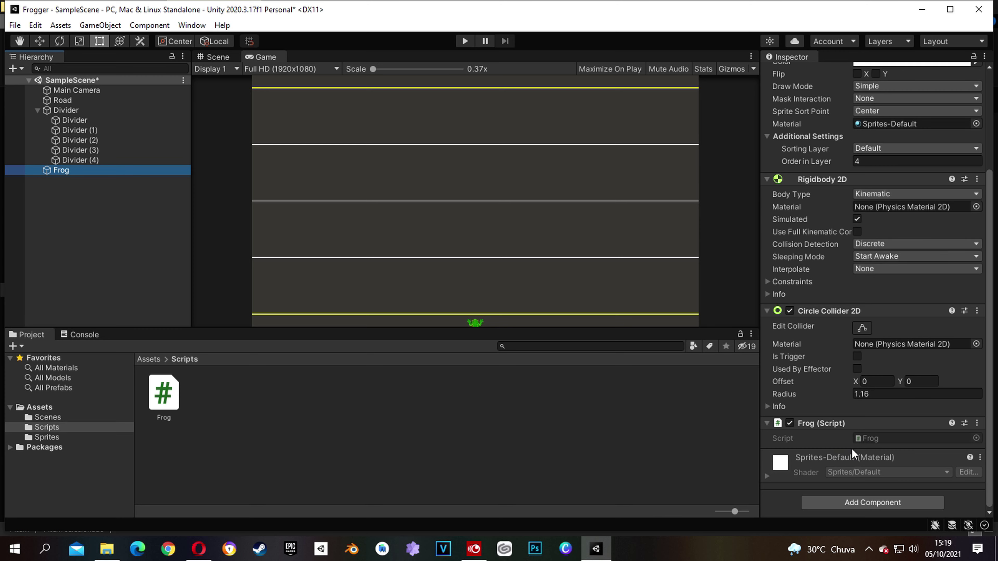
double_click(164, 394)
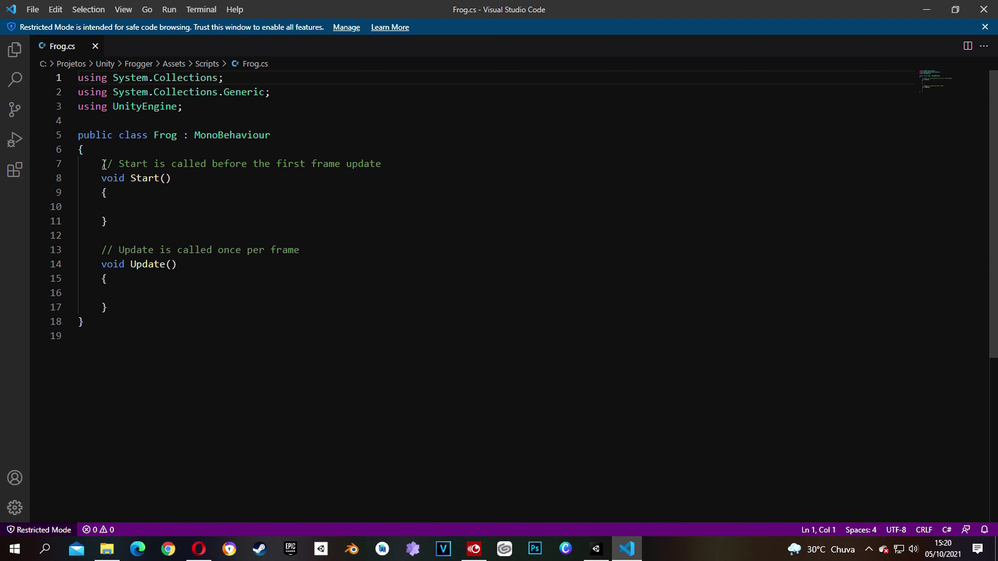
Replace the Start method with a private Rigidbody2D field declaration
drag(99, 164, 140, 220)
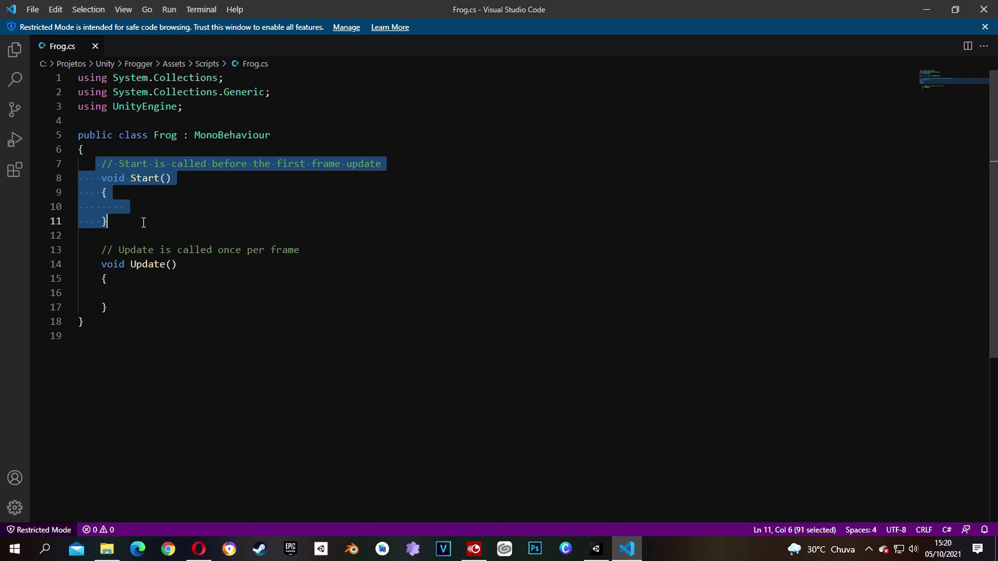
key(BackSpace)
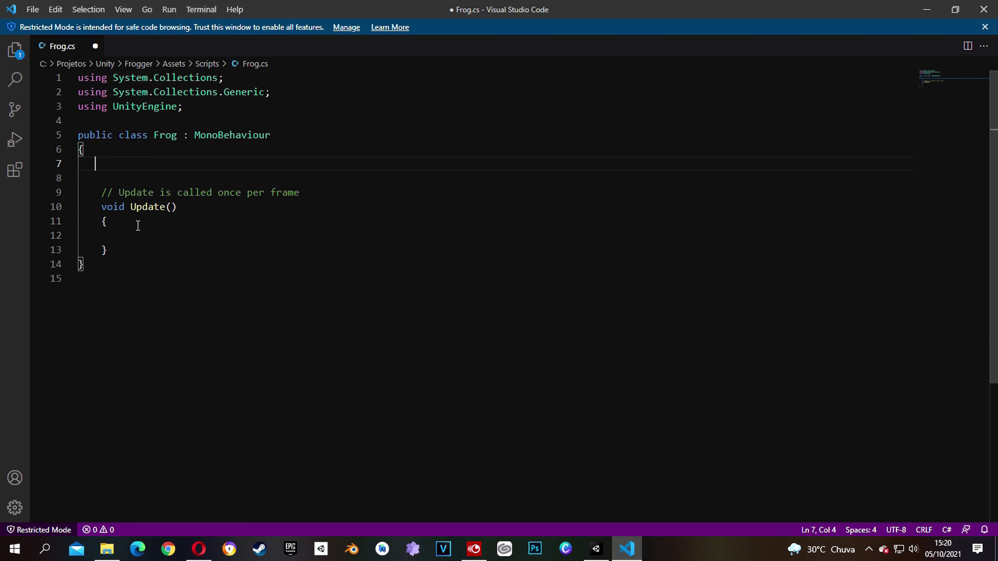
text(private )
text(Rigid)
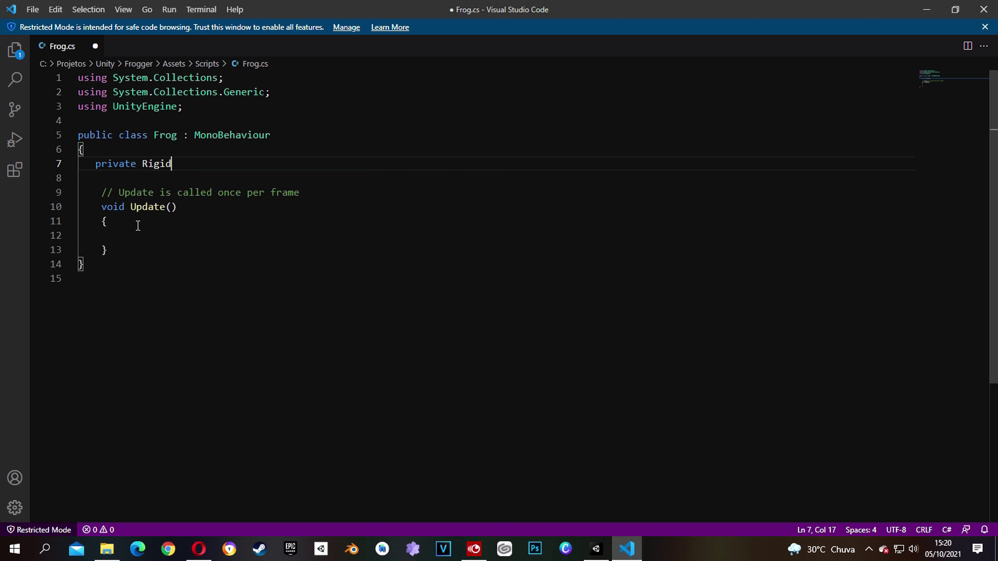
text(body2D mybody;)
key(Return)
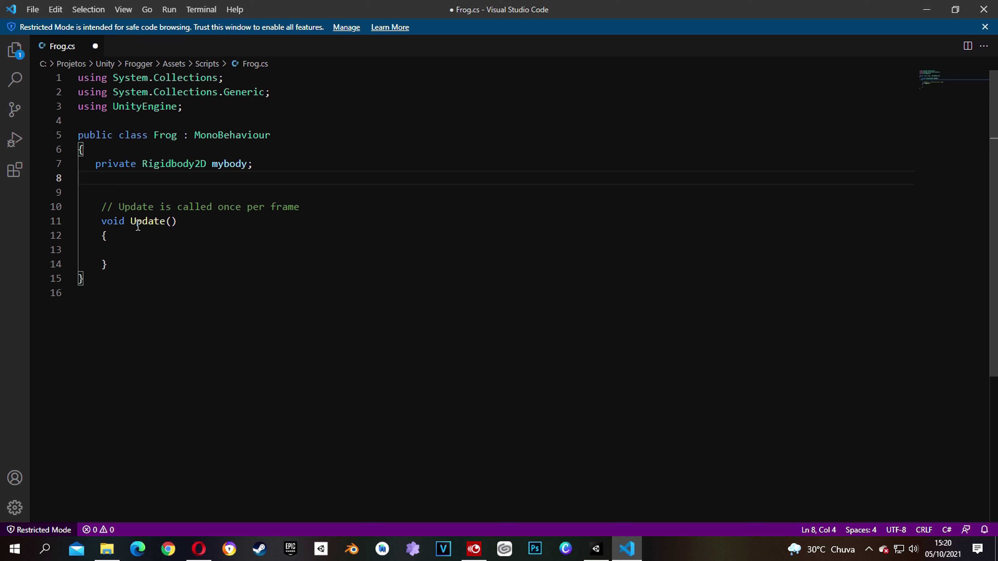
key(Return)
Add an Awake() method whose body begins with myBody
text(void Awake())
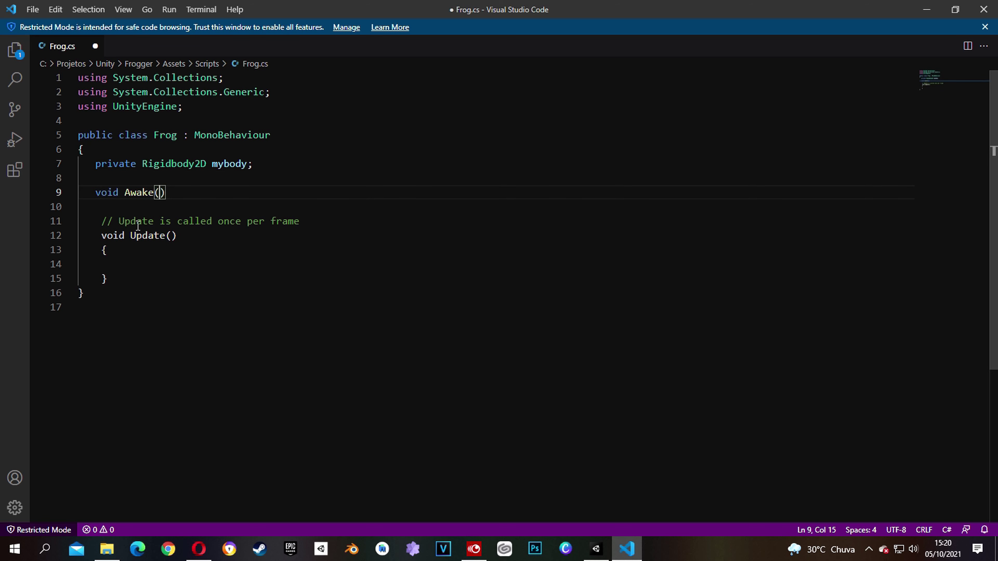
text({)
key(Return)
text(mybody)
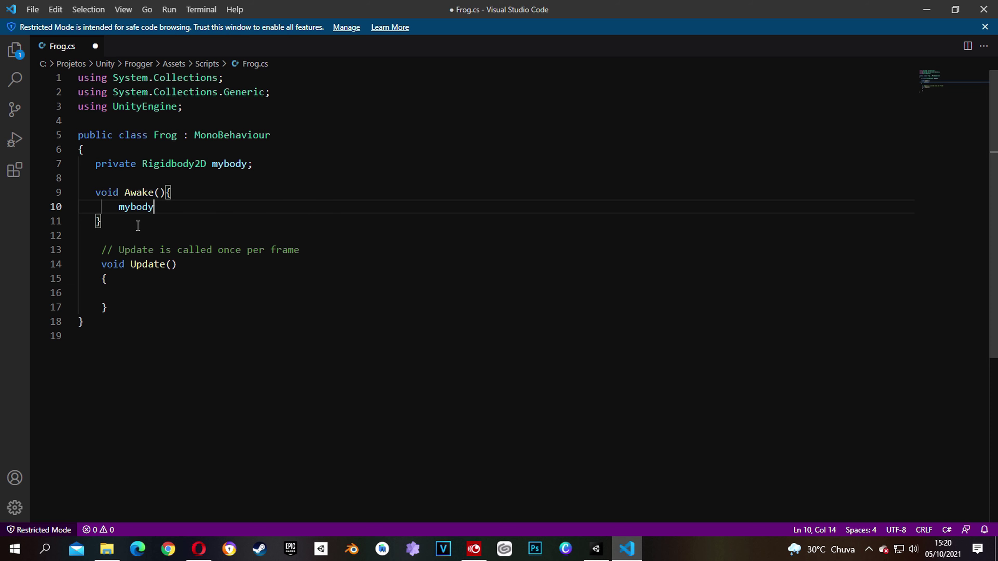
key(Left)
key(Left)
key(Left)
key(shift+Left)
text(B)
Rename the field to myBody and assign myBody = GetComponent<Rigidbody2D>() in Awake
key(Up)
key(Up)
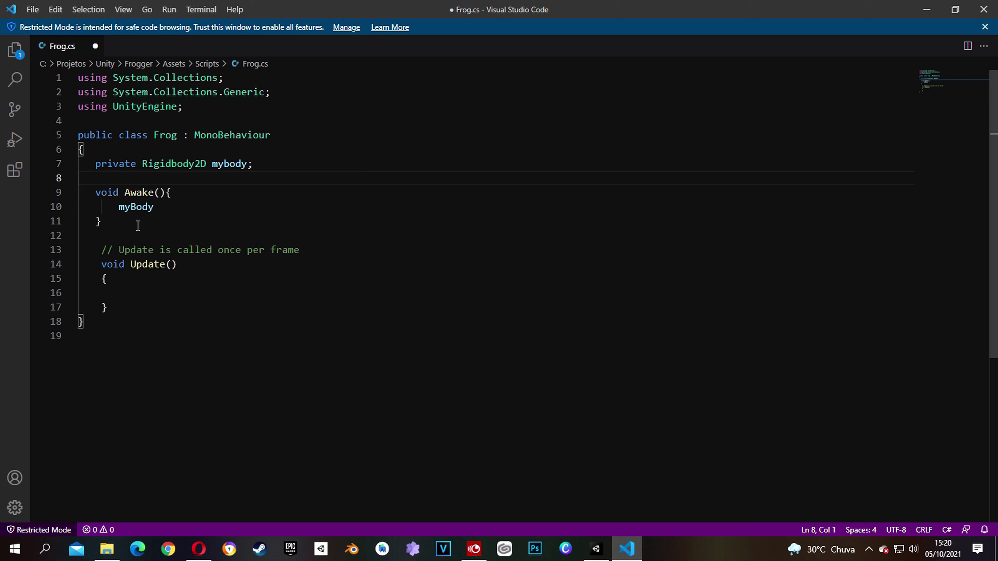
click(229, 164)
key(BackSpace)
text(B)
click(159, 207)
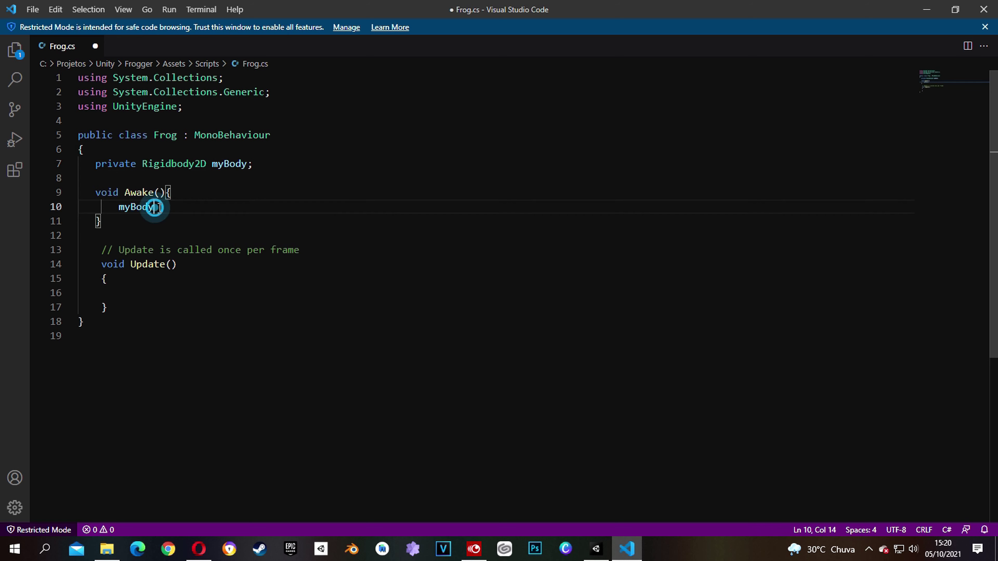
text(= Get)
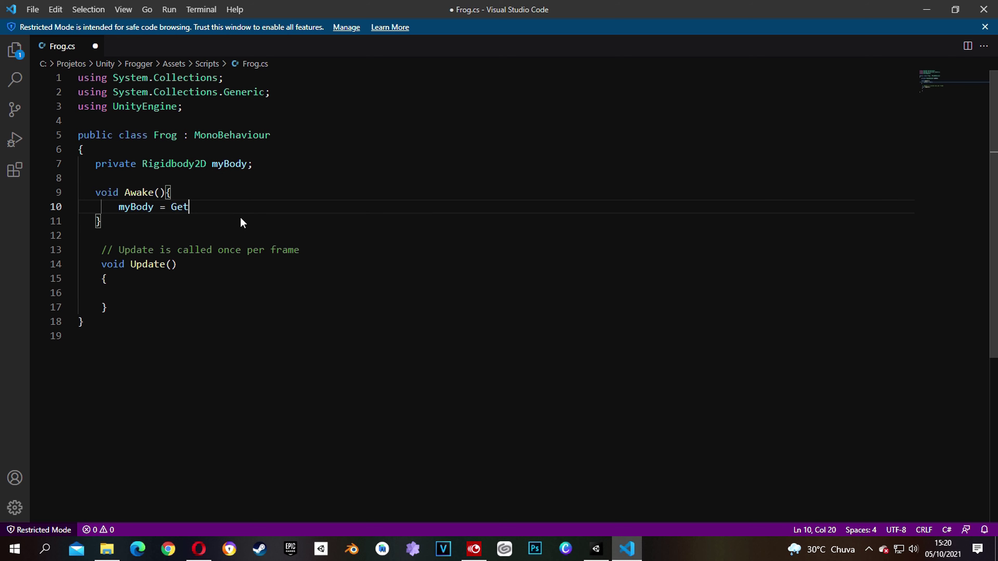
text(Component<)
text(Rigidbody2D)
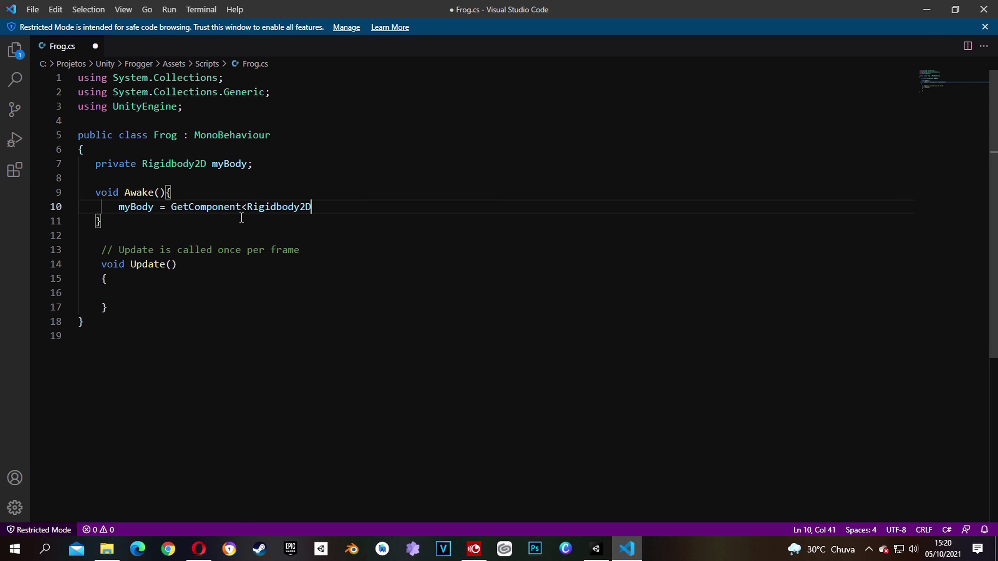
text(>();)
Add indented blank lines inside the empty Update method
scroll(361, 203, down, 1)
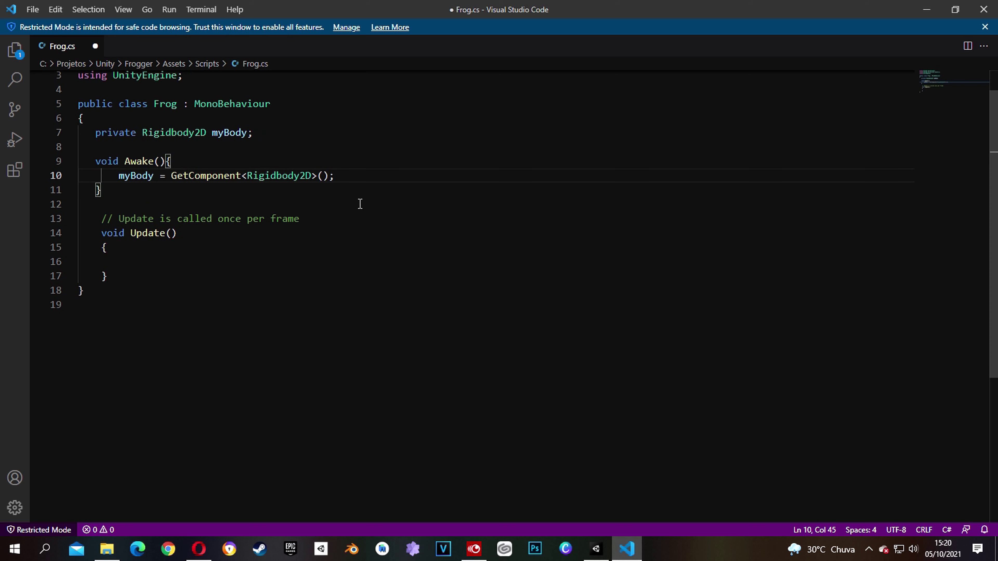
click(162, 258)
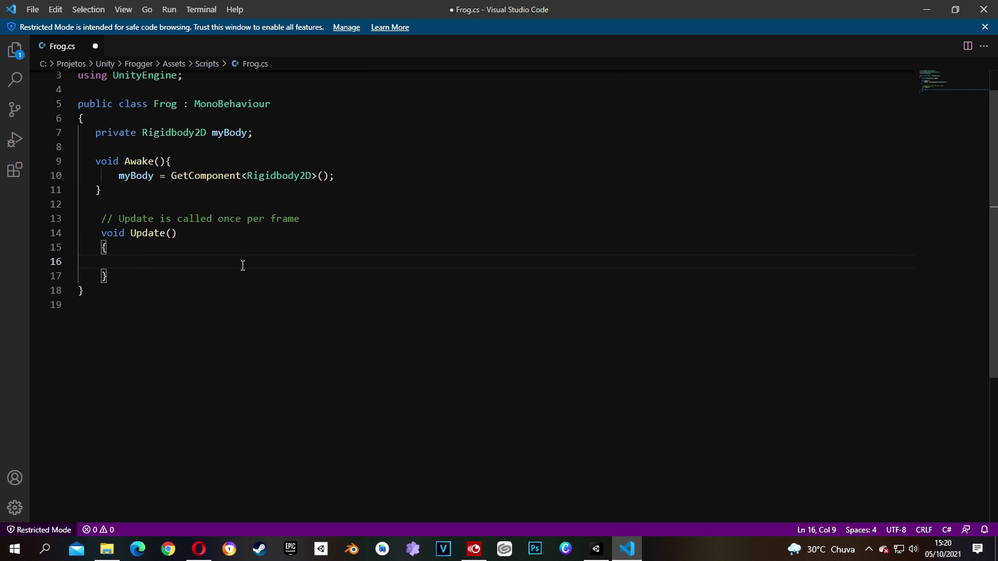
scroll(373, 260, down, 2)
scroll(377, 259, up, 1)
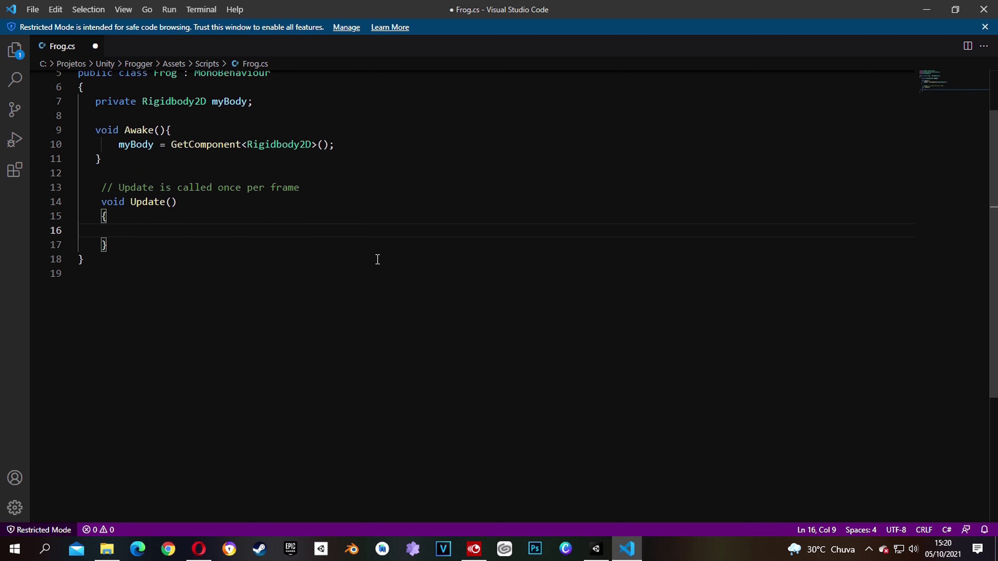
scroll(377, 259, up, 1)
key(Return)
key(Return)
key(Return)
key(Up)
key(Up)
key(Up)
key(BackSpace)
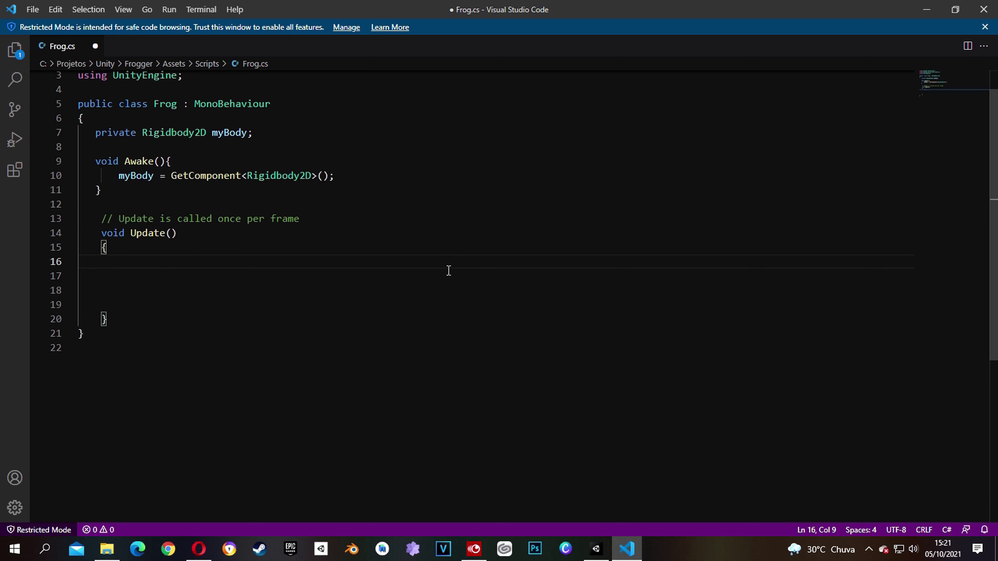
Add an if check for Input.GetKeyDown(KeyCode.RightArrow) in Update
text(if(Input)
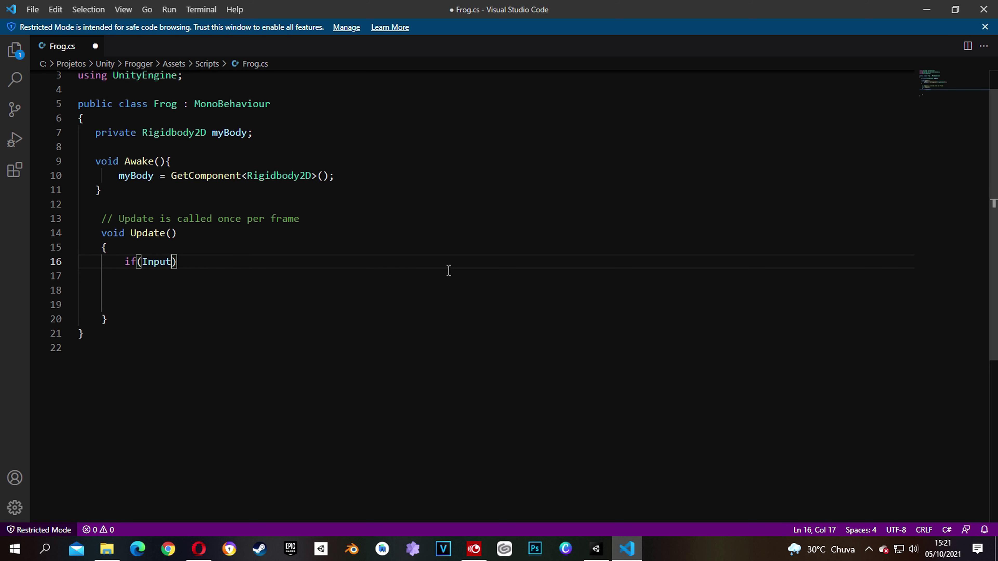
text(.Get)
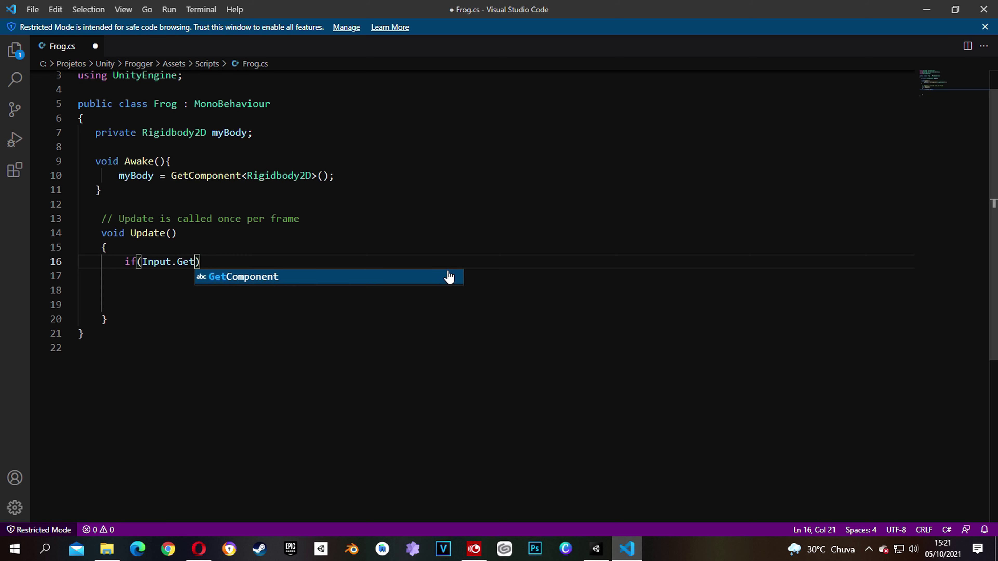
text(KeyDown()
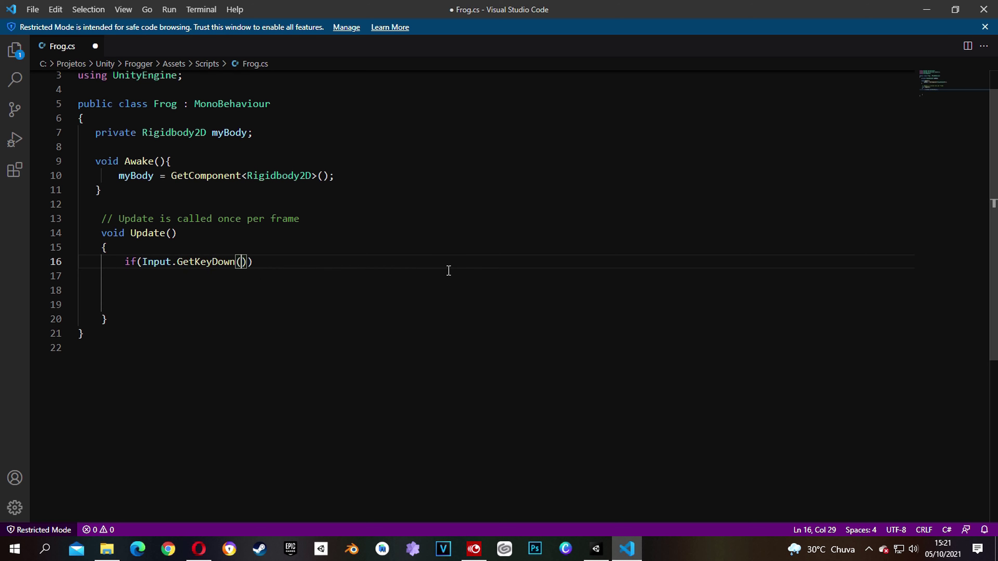
text(KeyCode)
text(.RightArrow)
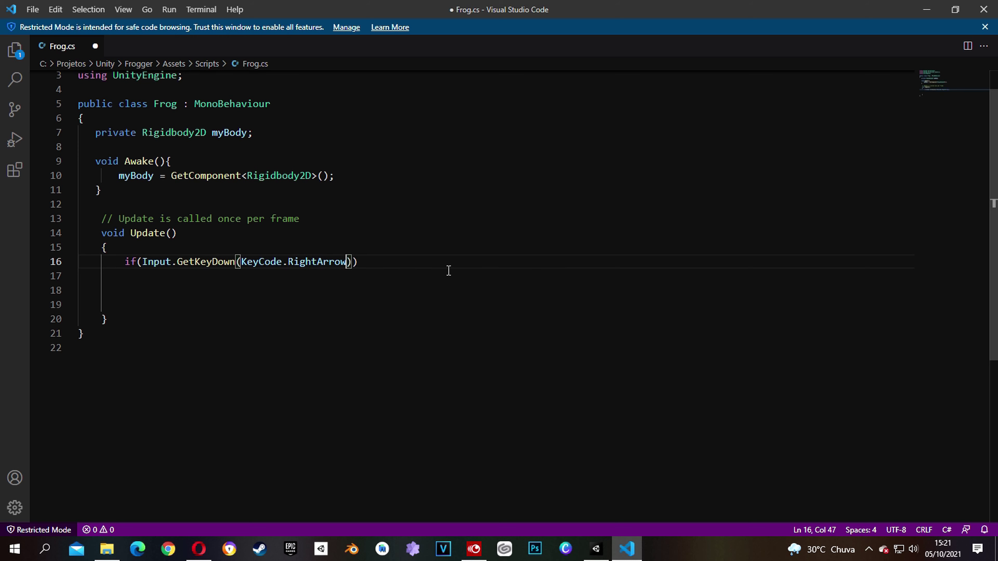
text())
Beneath it, call myBody.MovePosition(myBody.position + Vector2.right)
key(Return)
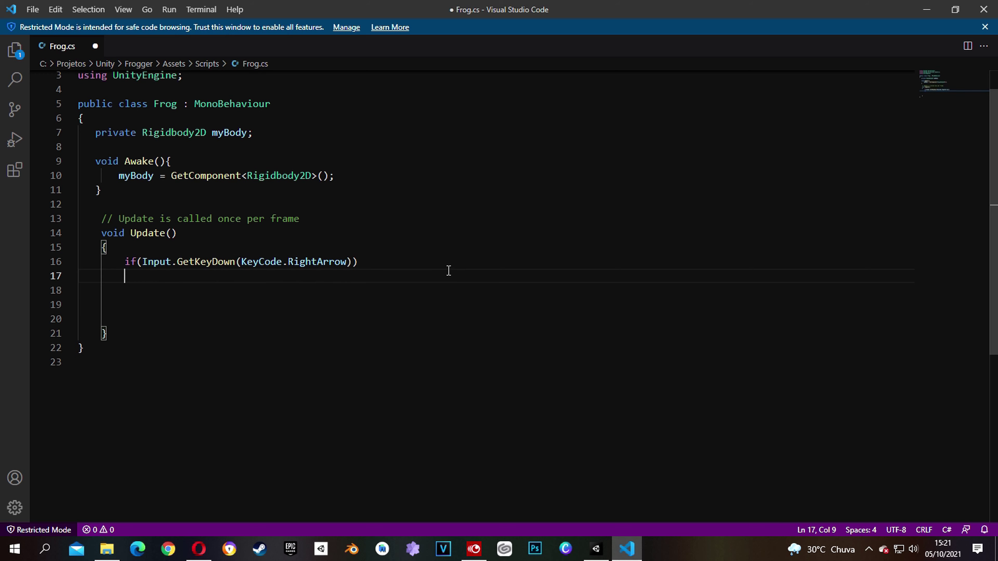
key(Tab)
text(myB)
key(Return)
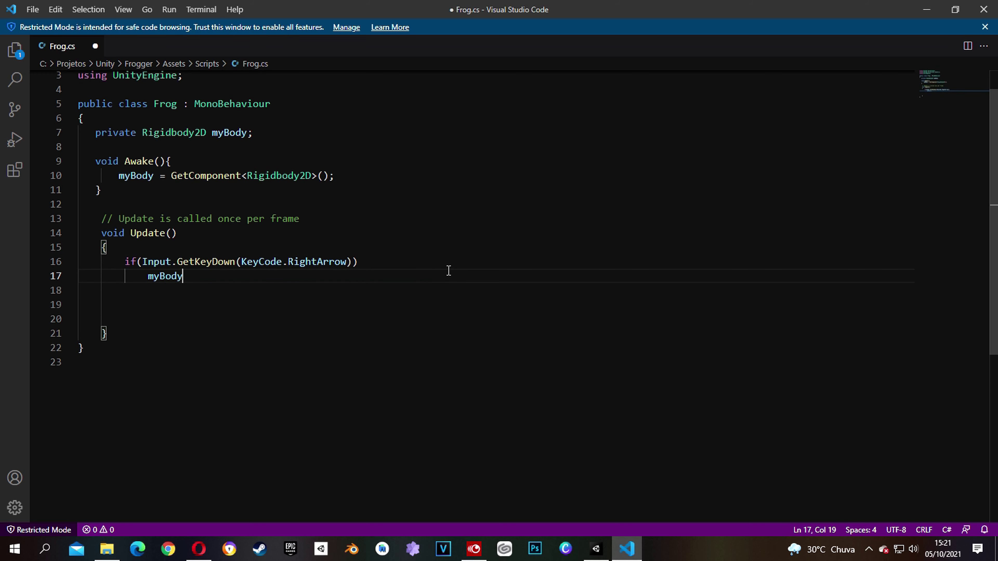
text(.Move)
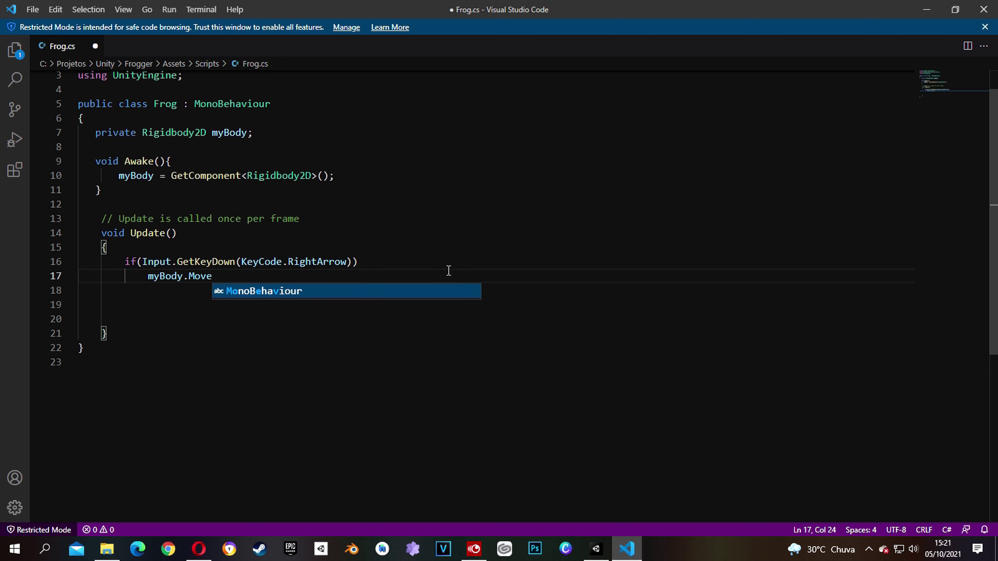
text(Position()
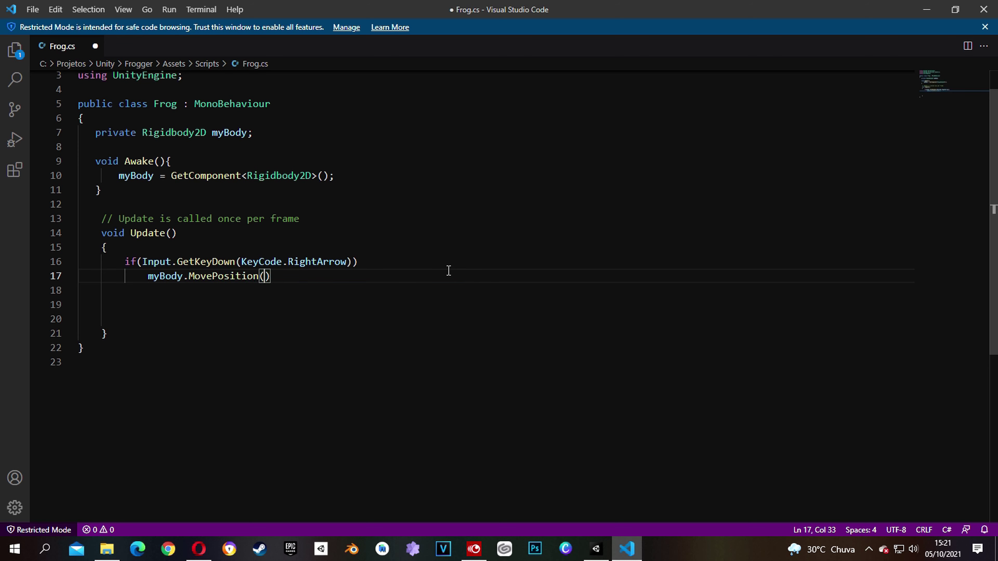
text(my)
key(Return)
text(.position + )
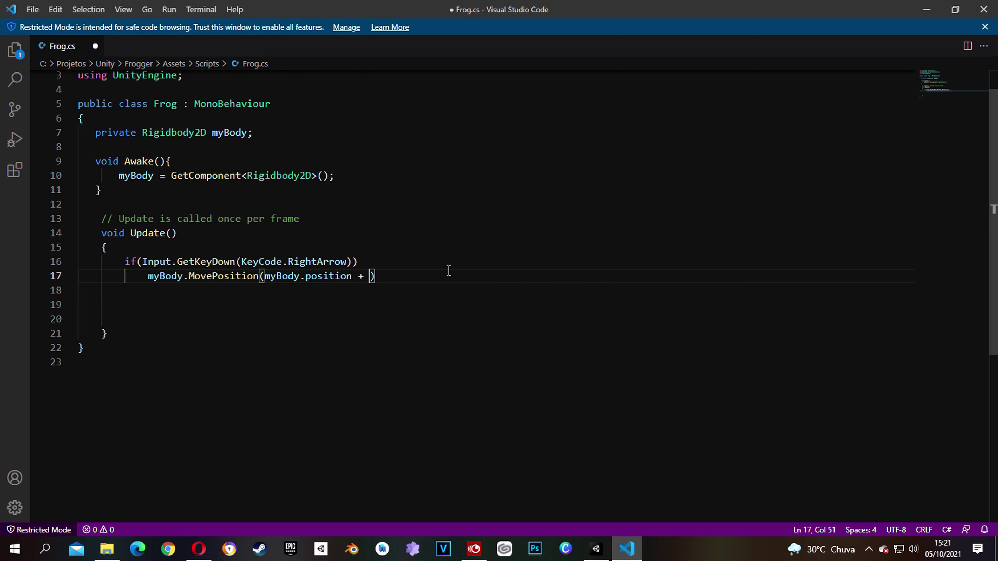
text(Vector2)
text(.right)
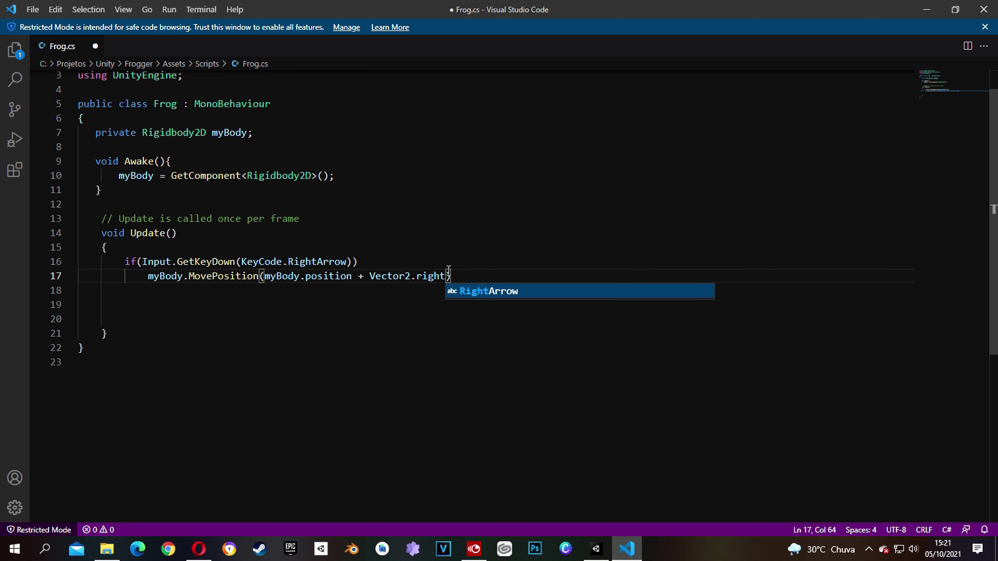
text();)
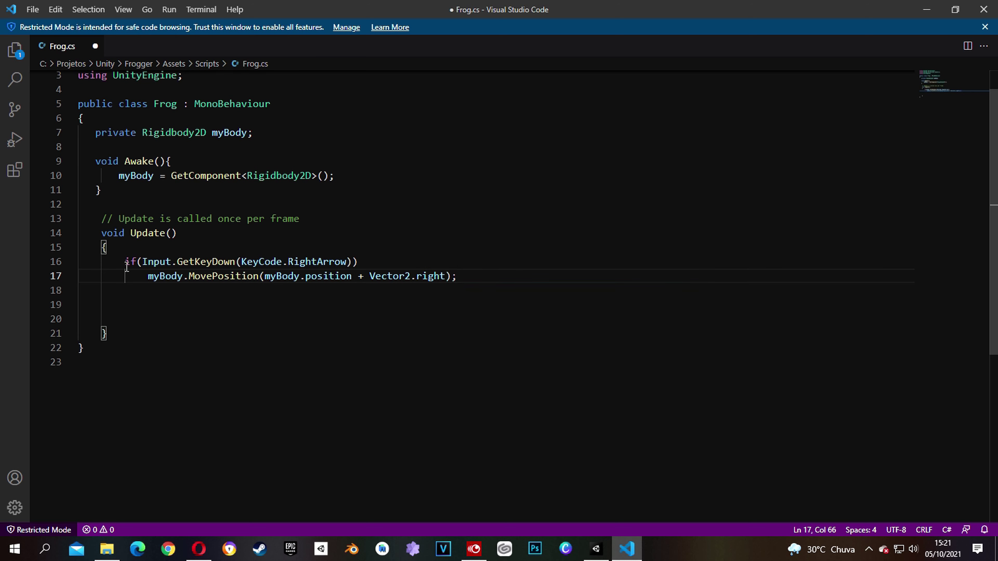
Duplicate the RightArrow movement block three times below the original
mouse_move(460, 276)
mouse_down()
mouse_move(165, 278)
mouse_move(125, 263)
mouse_up()
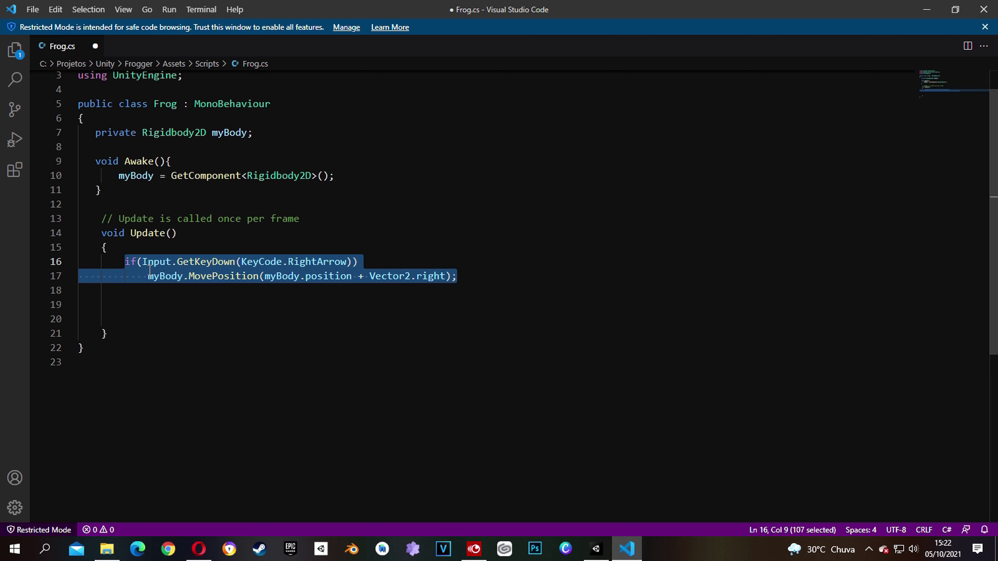
click(470, 279)
key(Return)
key(Return)
key(BackSpace)
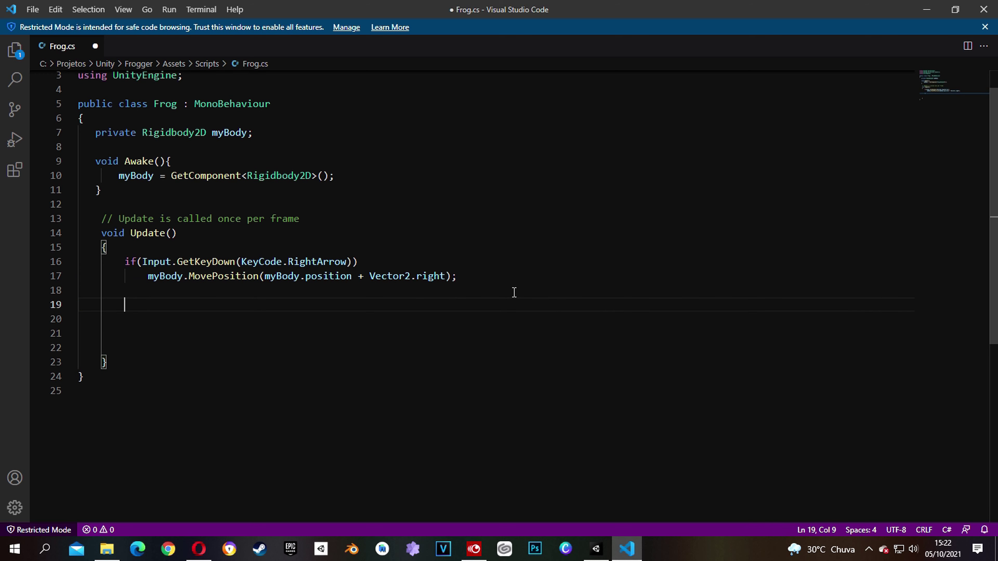
text(if(Input.GetKeyDown(KeyCode.RightArrow))             myBody.MovePosition(myBody.position + Vector2.right);)
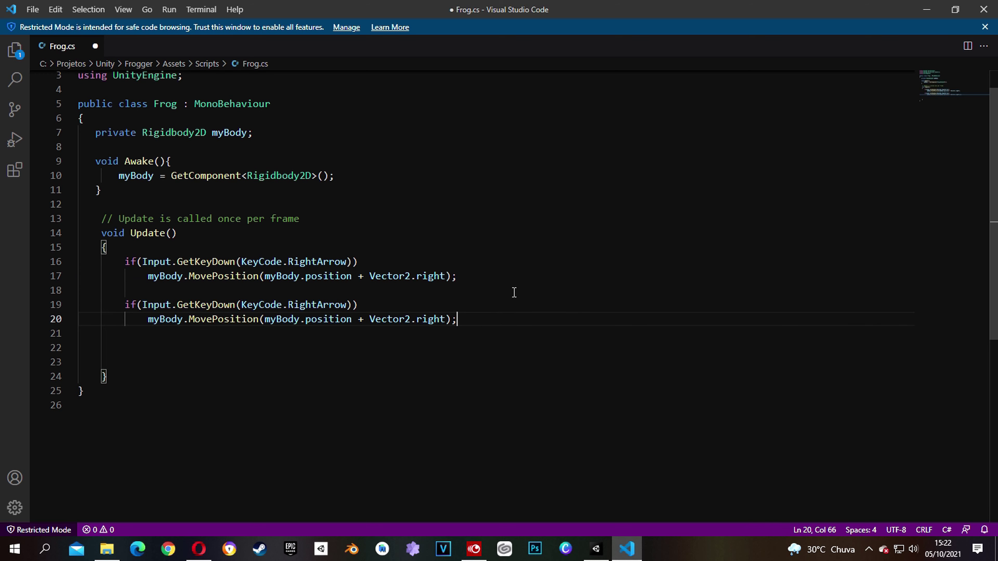
key(Return)
key(Return)
text(if(Input.GetKeyDown(KeyCode.RightArrow))             myBody.MovePosition(myBody.position + Vector2.right);)
key(Return)
key(Return)
text(if(Input.GetKeyDown(KeyCode.RightArrow))             myBody.MovePosition(myBody.position + Vector2.right);)
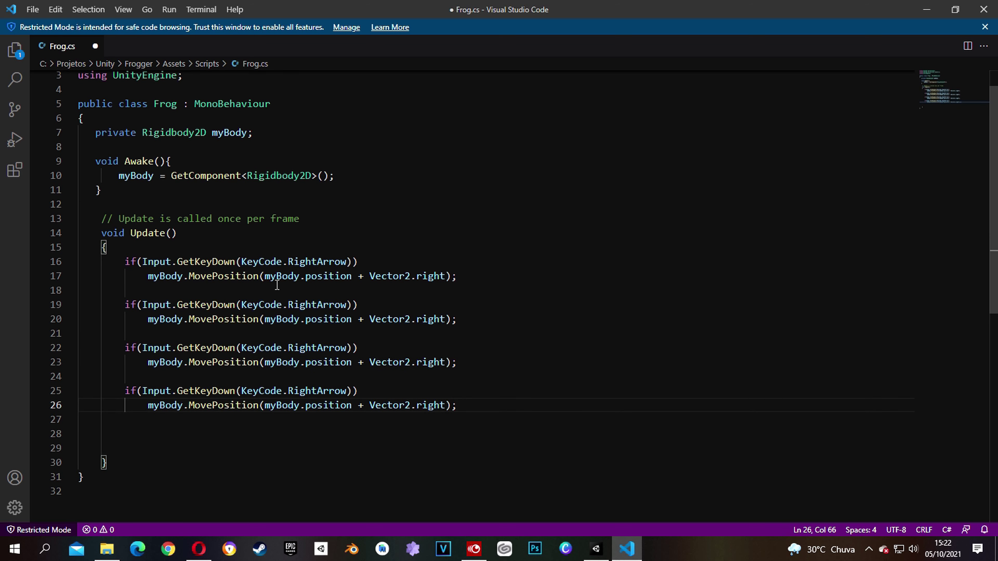
Change the second block to check LeftArrow and move by Vector2.left
click(316, 305)
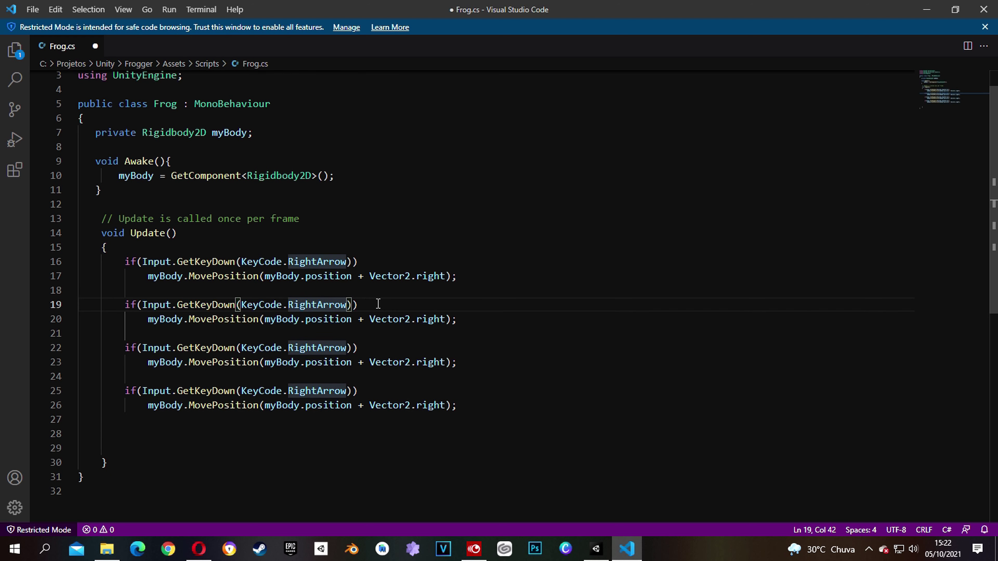
key(BackSpace)
key(BackSpace)
key(BackSpace)
key(BackSpace)
key(BackSpace)
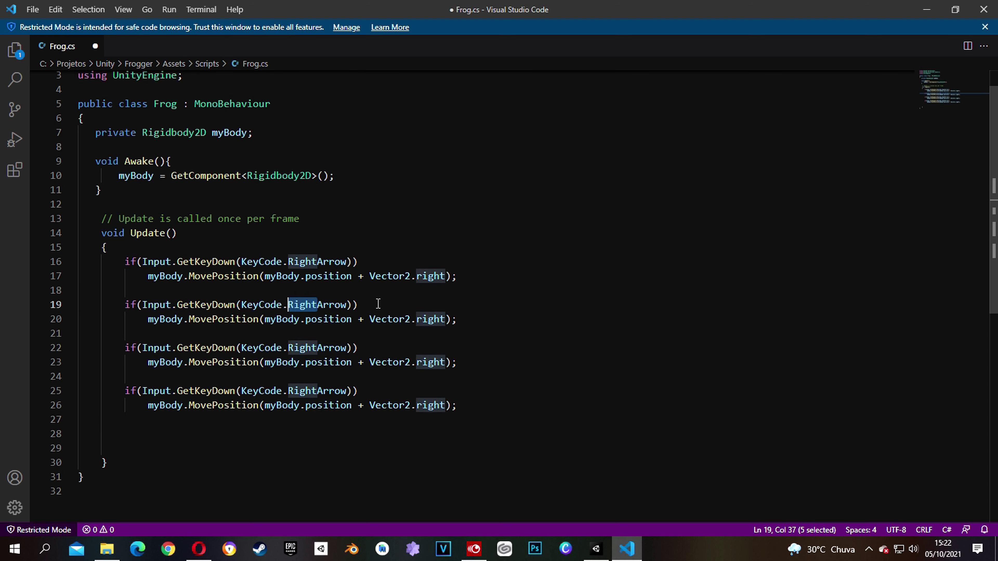
text(Left)
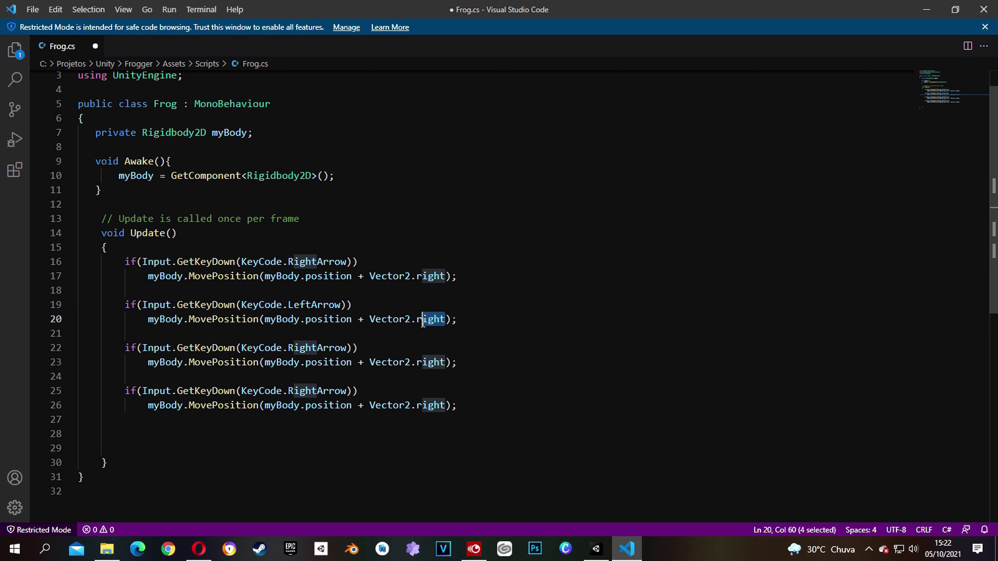
drag(435, 319, 417, 319)
text(left)
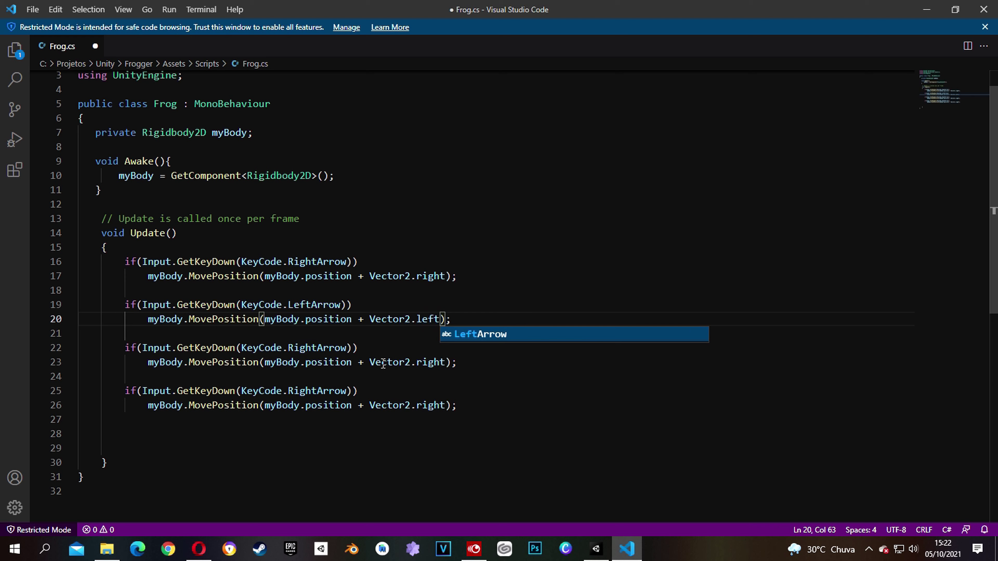
Change the third block to check UpArrow and move by Vector2.up
click(316, 350)
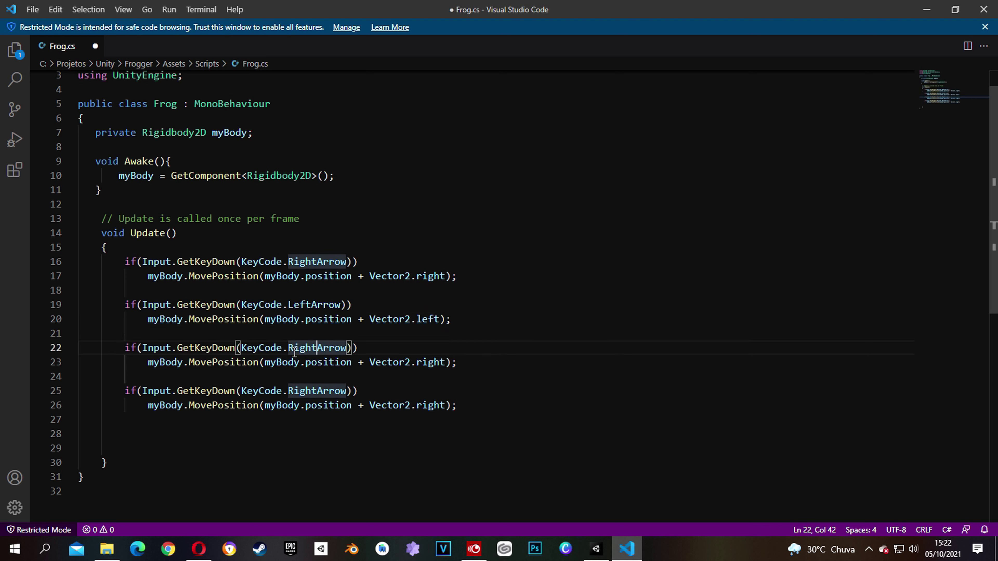
drag(289, 350, 317, 350)
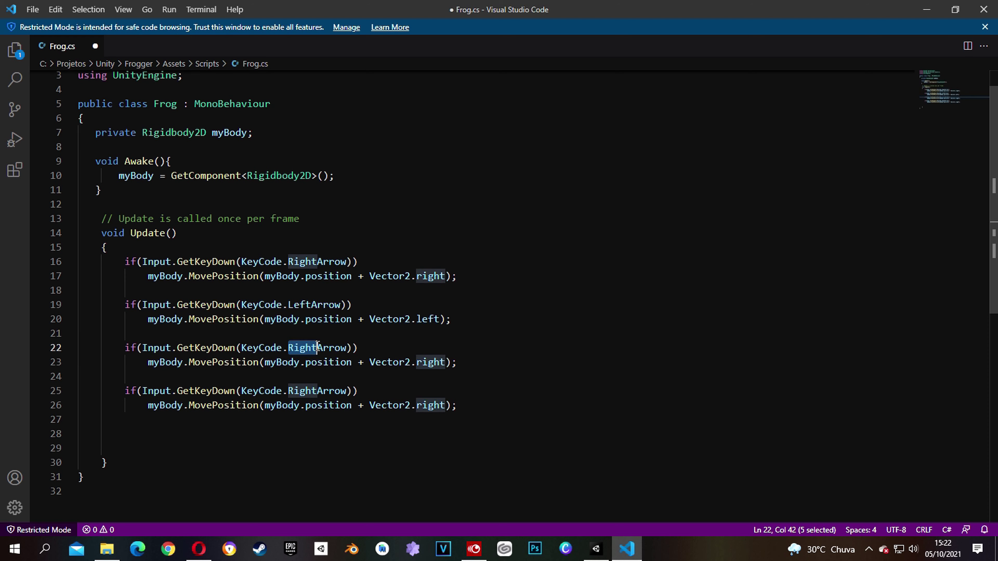
text(Up)
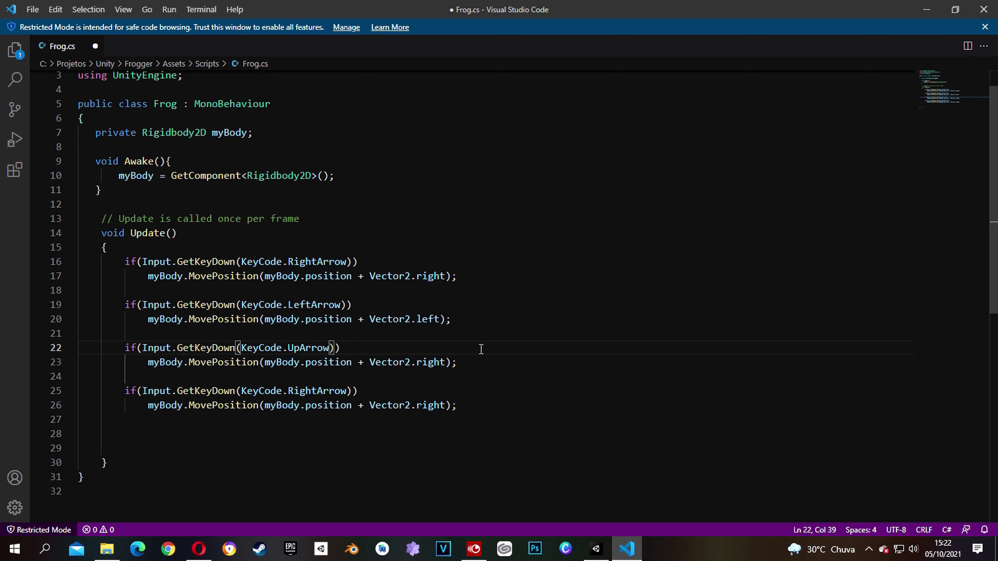
drag(417, 363, 445, 364)
text(up)
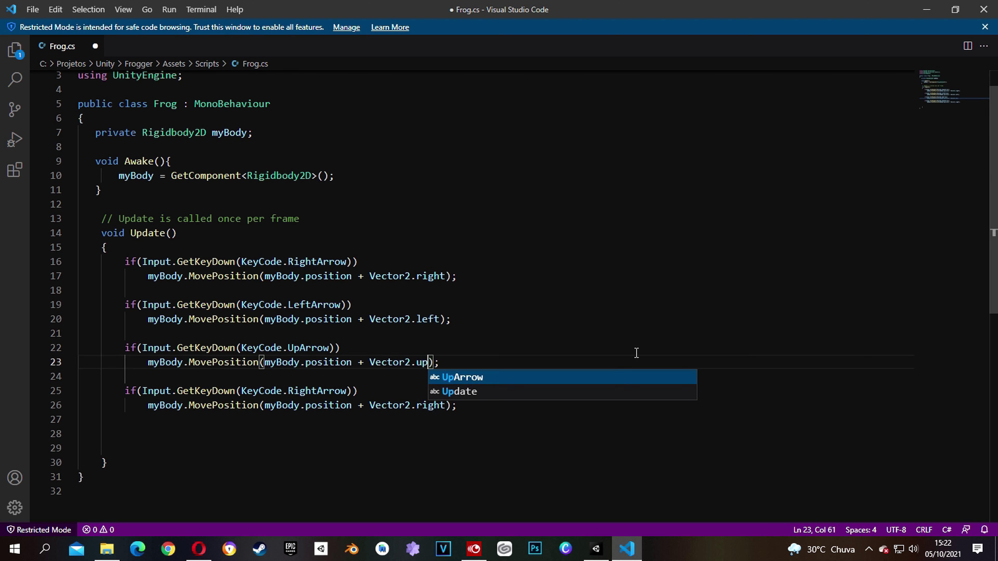
Change the fourth block to check DownArrow and move by Vector2.down
click(316, 391)
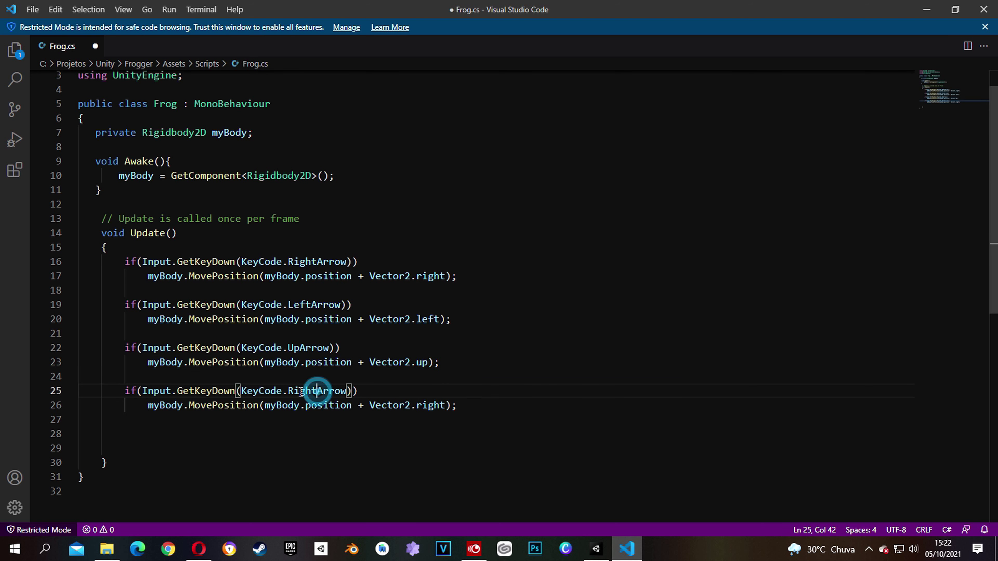
double_click(316, 391)
drag(288, 391, 314, 391)
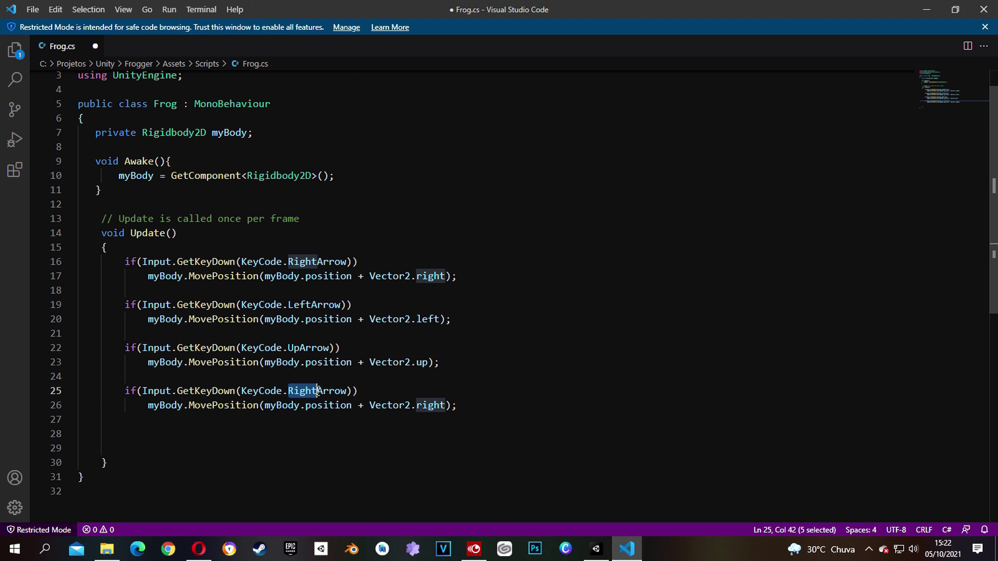
text(Down)
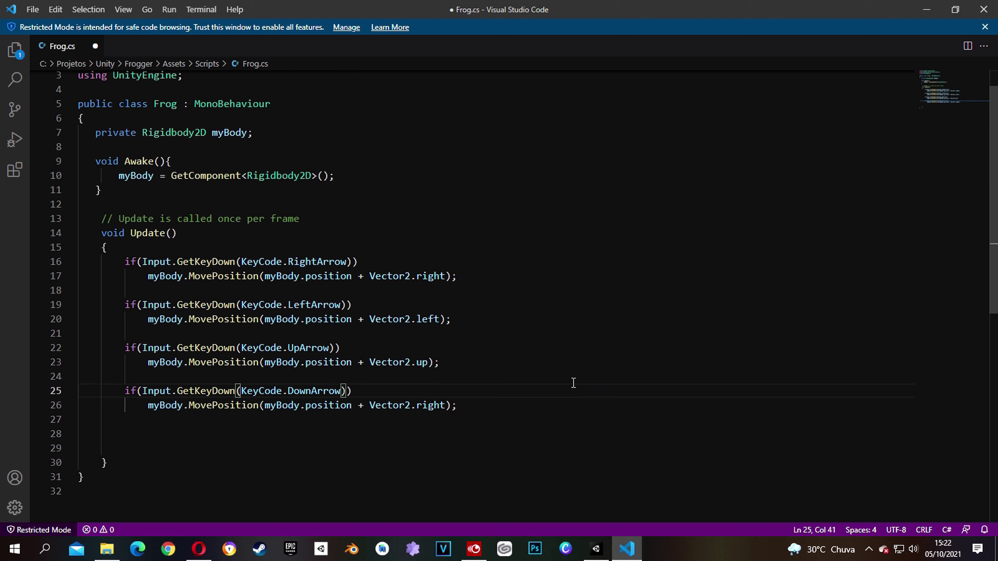
double_click(418, 406)
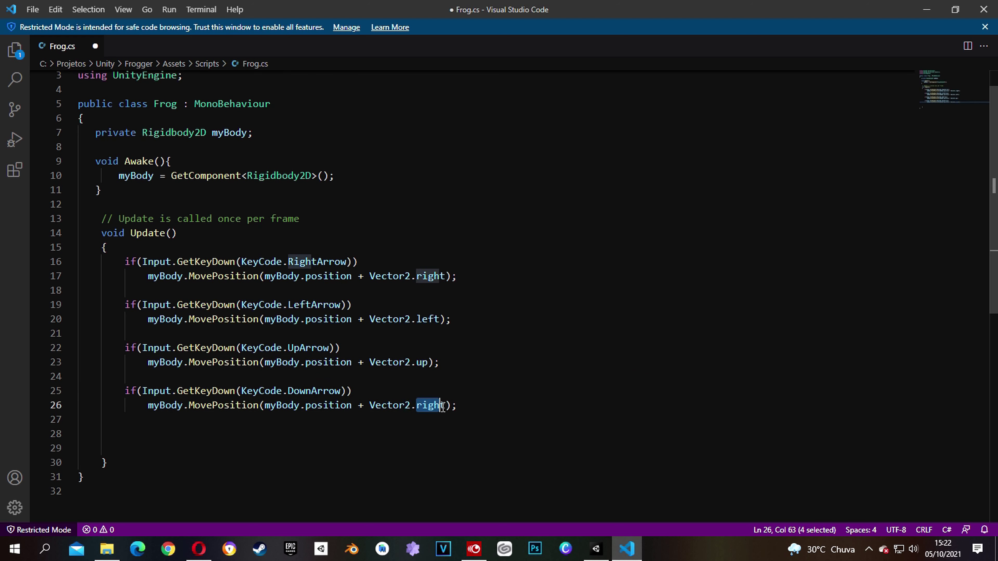
text(down)
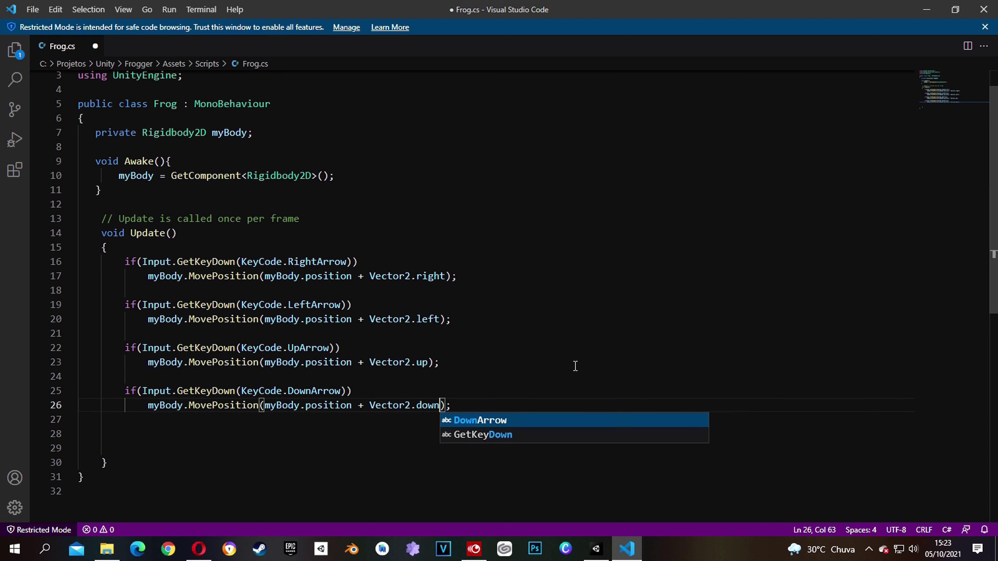
click(409, 447)
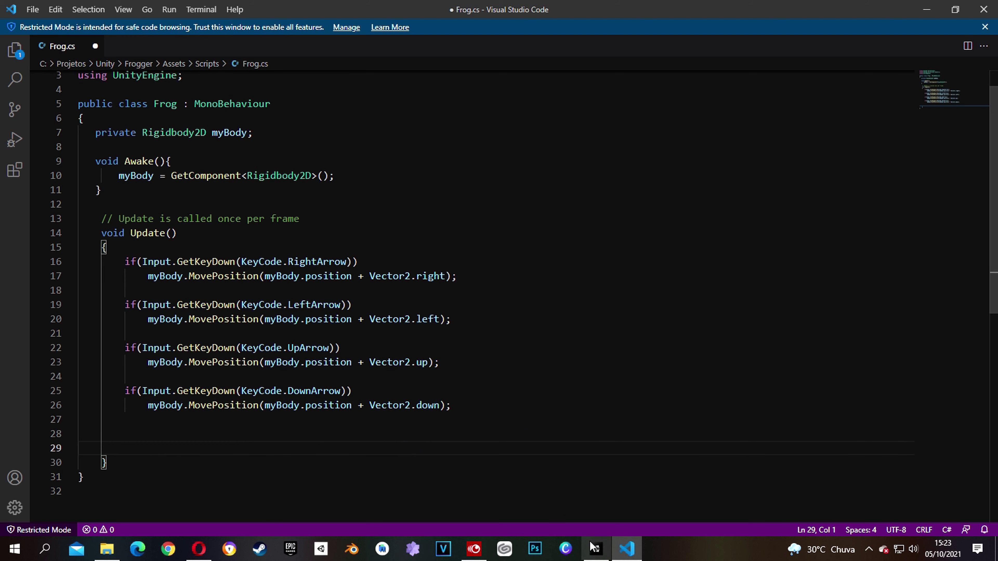
click(596, 549)
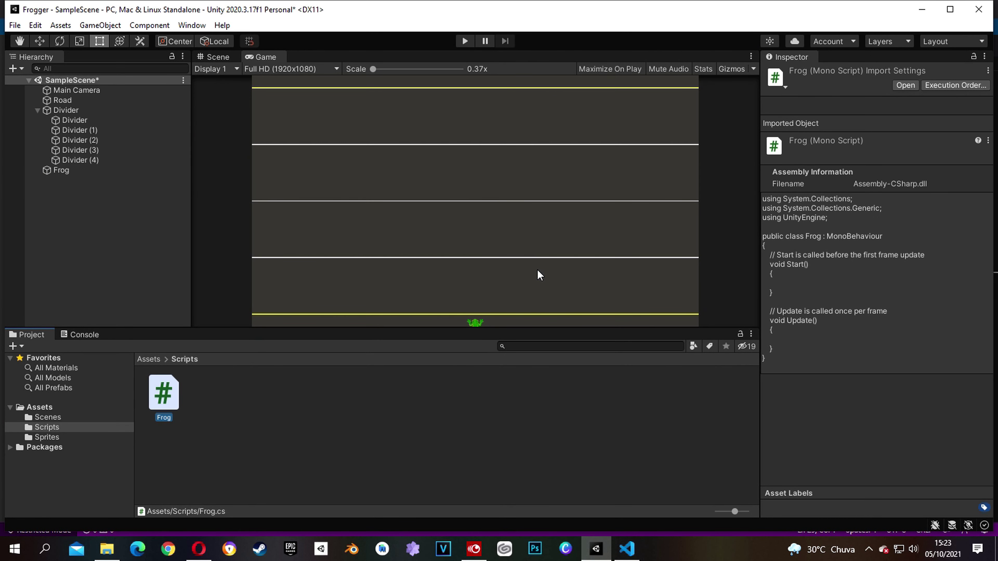
Step the Frog's Transform Position Y through -4, -3, -2 and -1
click(61, 169)
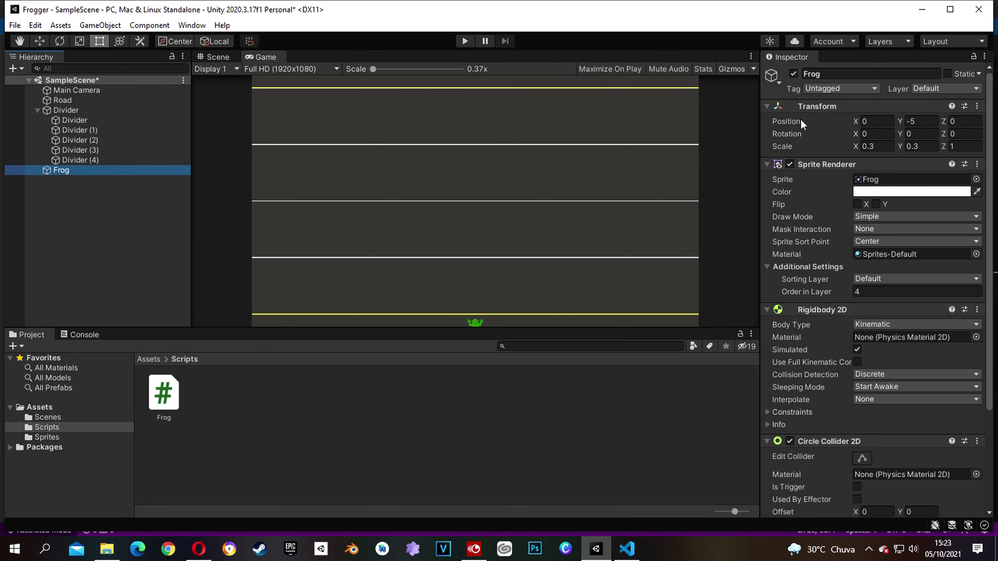
click(926, 121)
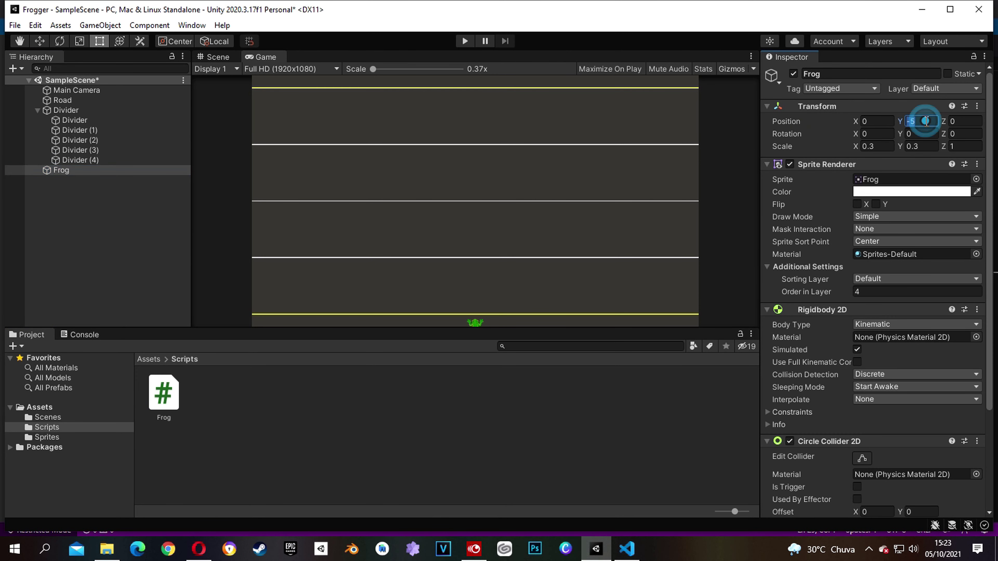
click(926, 121)
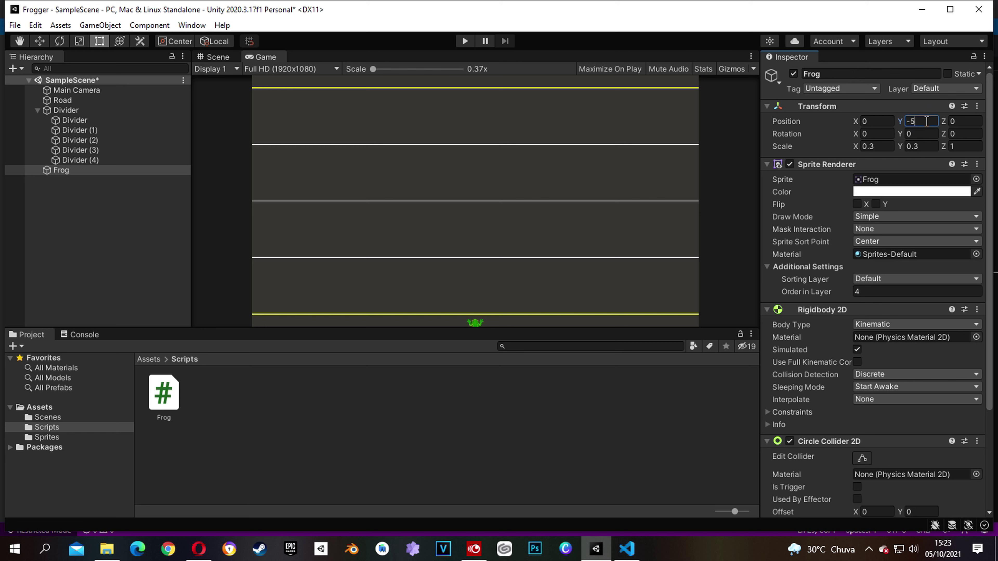
key(BackSpace)
text(4)
key(BackSpace)
text(3)
key(BackSpace)
text(2)
key(BackSpace)
text(1)
Restore the frog to Position Y -5 and let Unity reload the saved Frog.cs
key(BackSpace)
text(5)
click(627, 551)
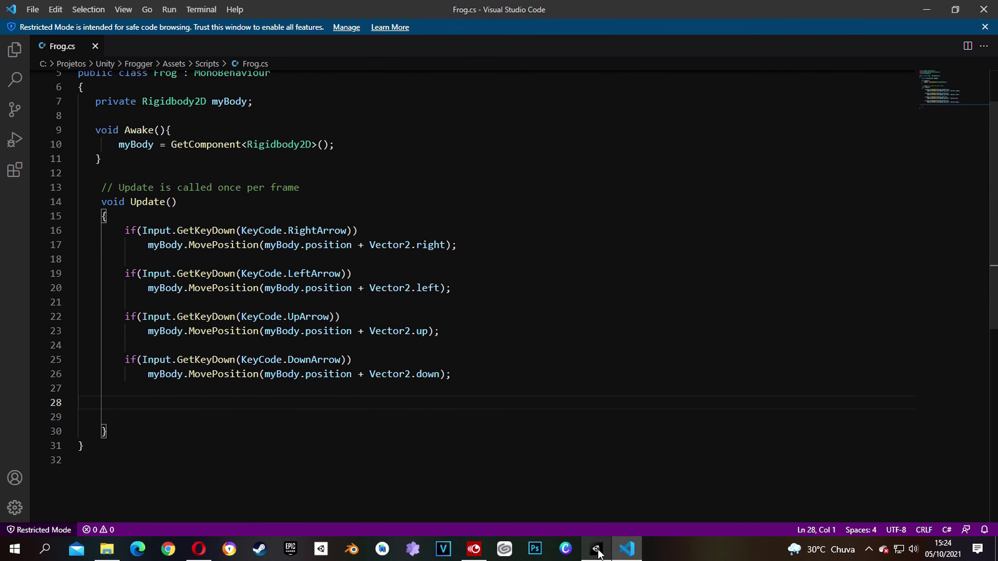
click(596, 550)
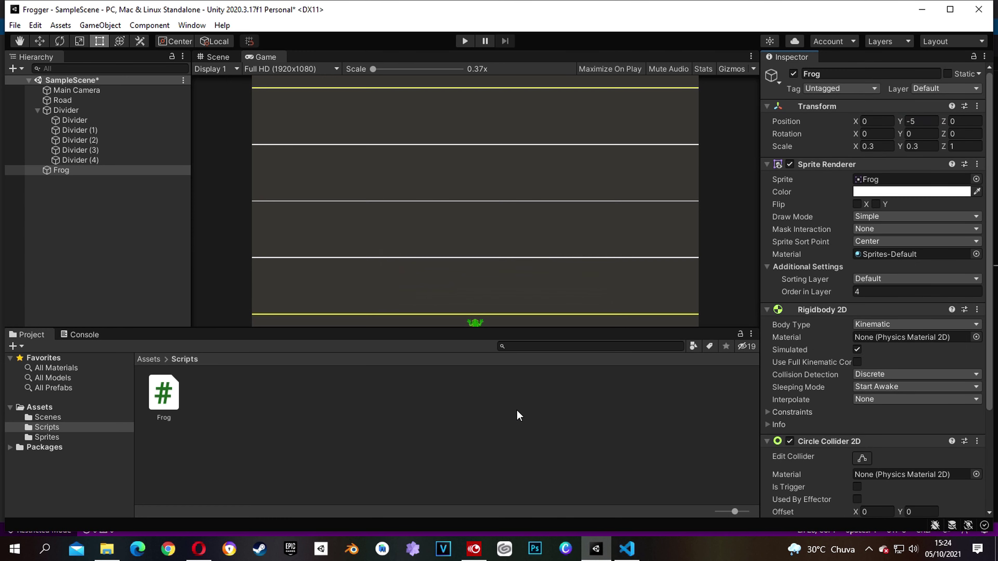
Play-test the Frog, hopping it up, down, left and right with the arrow keys, then stop
click(61, 170)
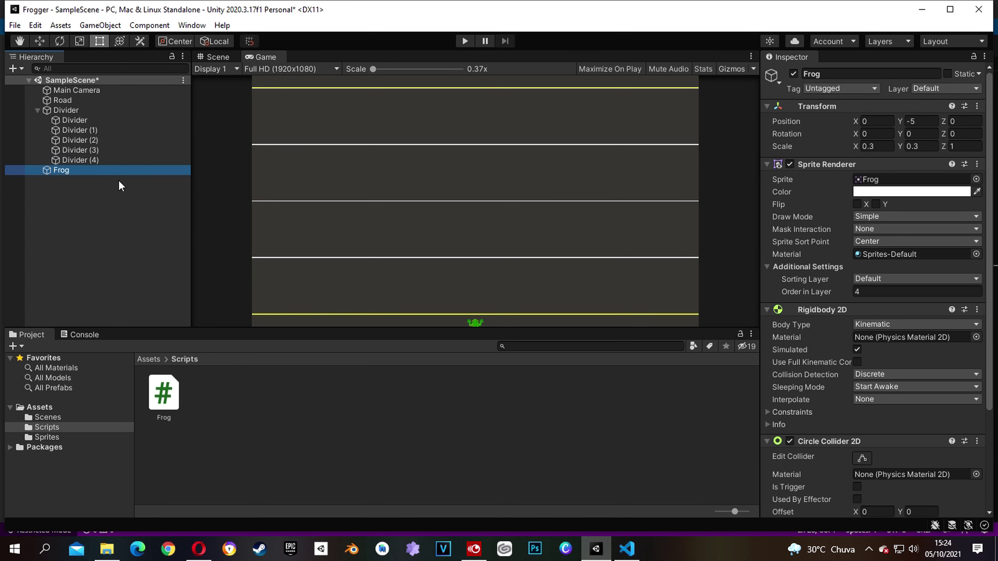
click(465, 41)
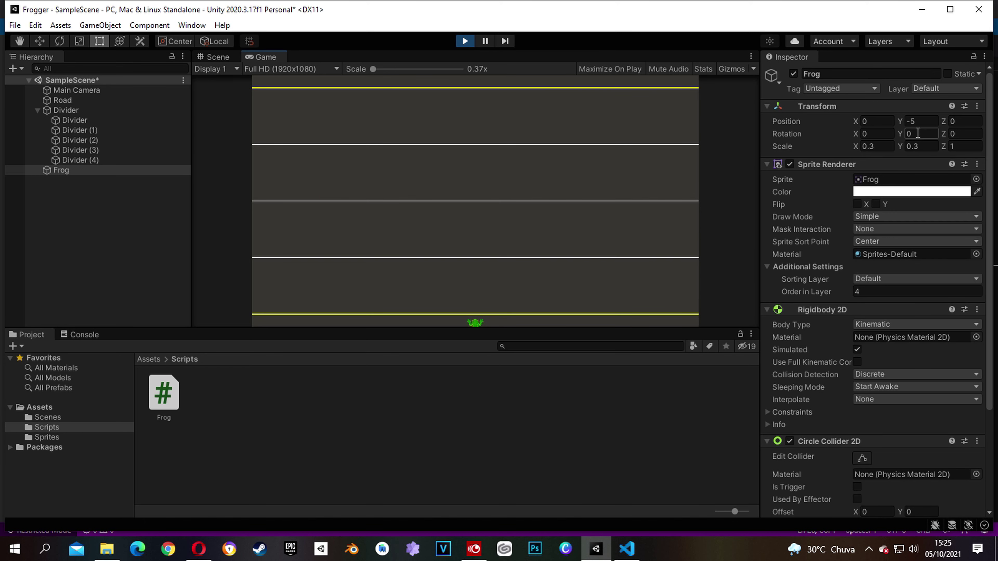
key(Up)
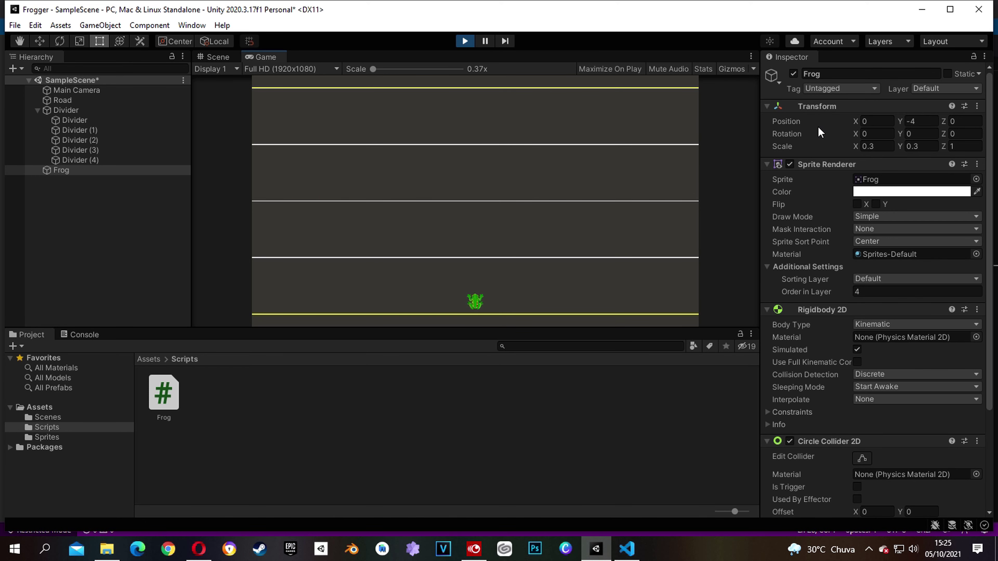
key(Up)
key(Up)
key(Up)
key(Down)
key(Down)
key(Down)
key(Up)
key(Up)
key(Up)
key(Up)
key(Up)
key(Up)
key(Up)
key(Up)
key(Up)
key(Down)
key(Down)
key(Down)
key(Down)
key(Down)
key(Left)
key(Left)
key(Down)
key(Left)
key(Down)
key(Left)
key(Down)
key(Right)
key(Right)
key(Down)
key(Right)
key(Right)
key(Right)
key(Right)
key(Up)
key(Up)
key(Right)
key(Right)
key(Up)
key(Right)
key(Right)
key(Up)
key(Right)
key(Right)
key(Left)
key(Left)
key(Left)
key(Left)
key(Left)
key(Left)
key(Left)
key(Left)
key(Left)
key(Right)
key(Down)
key(Down)
key(Down)
key(Down)
key(Down)
click(465, 41)
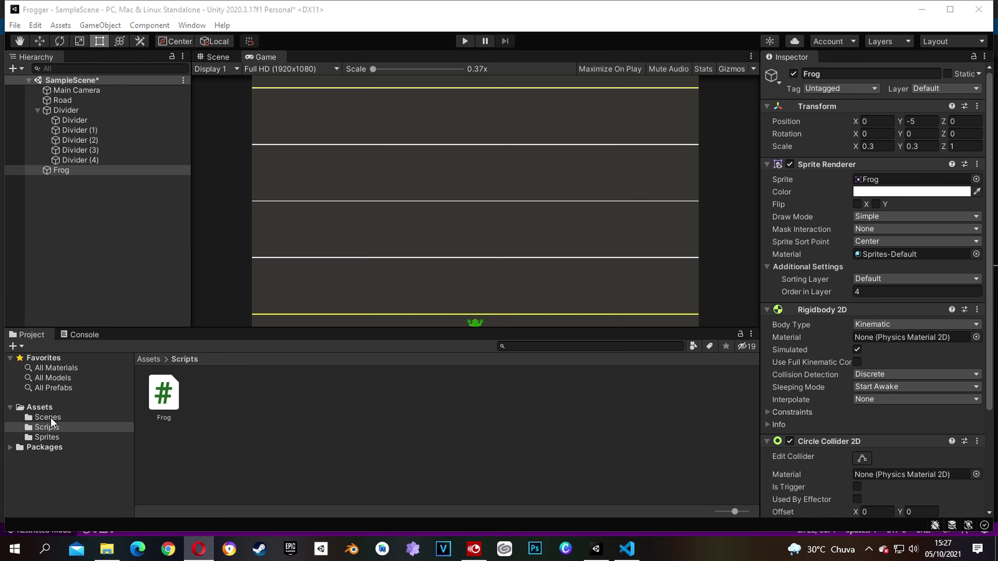
Drag the Car sprite from Assets > Sprites into the Hierarchy, creating a Car object at 0, 0
click(47, 436)
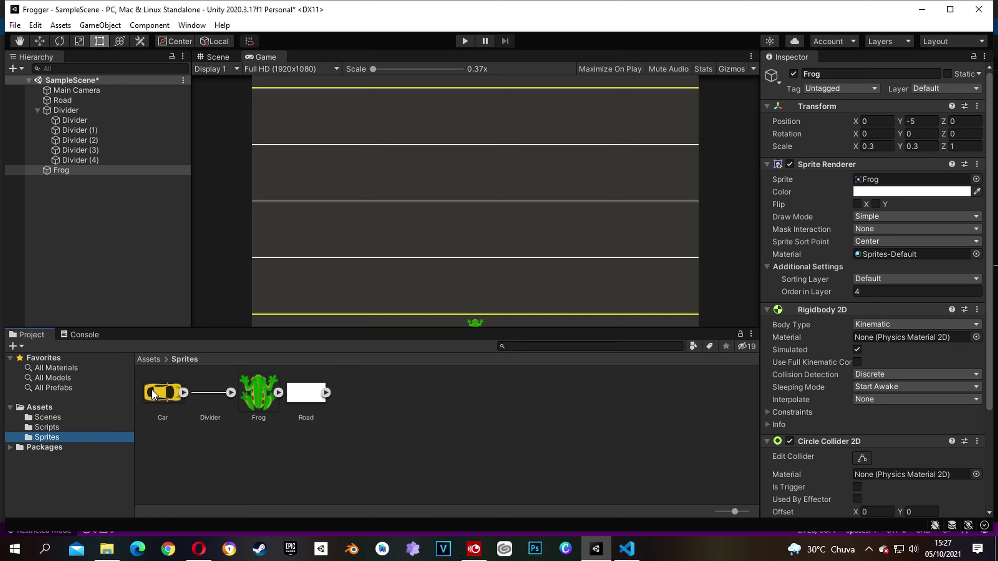
drag(163, 398, 103, 227)
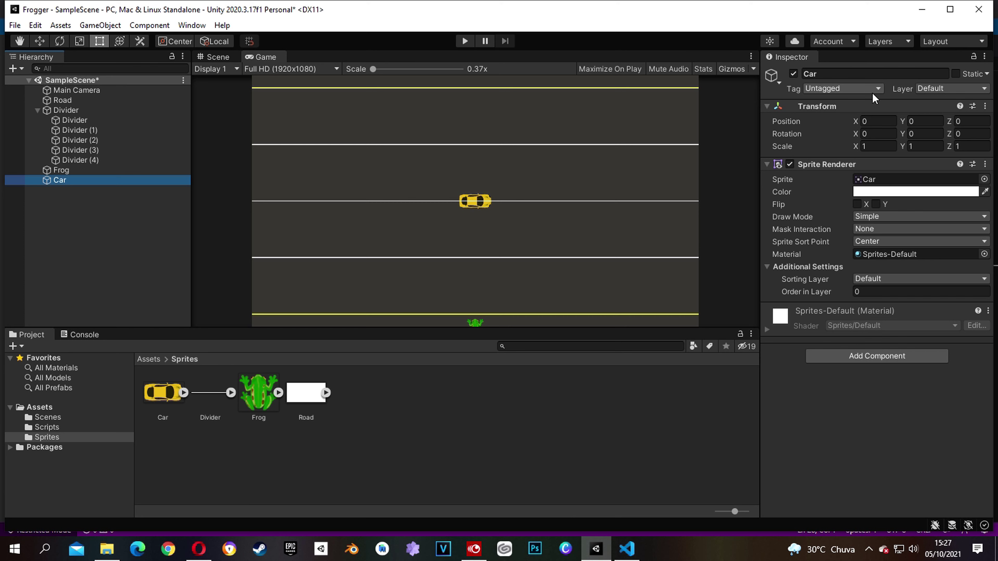
click(827, 75)
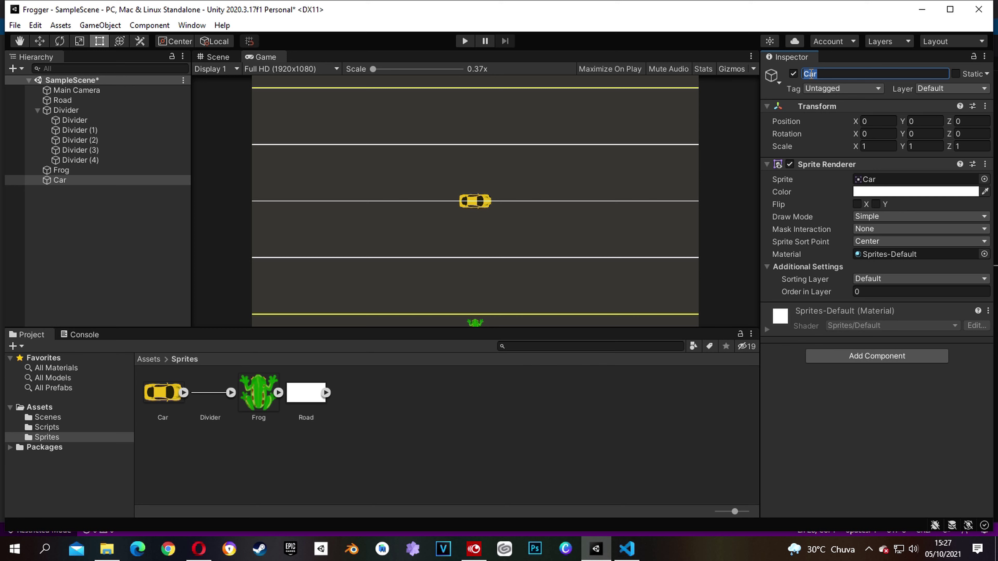
click(877, 88)
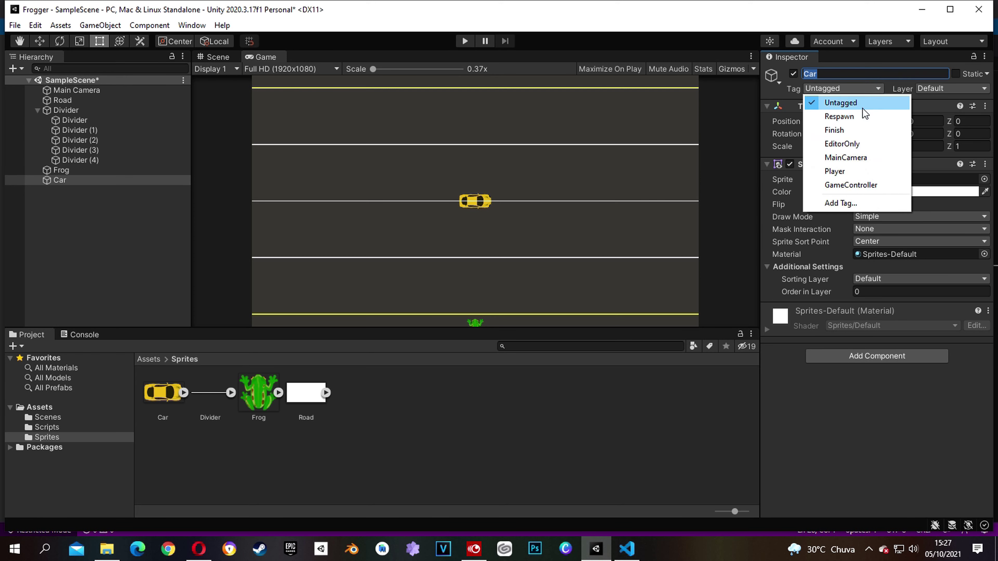
Create a new project tag named Car
click(840, 202)
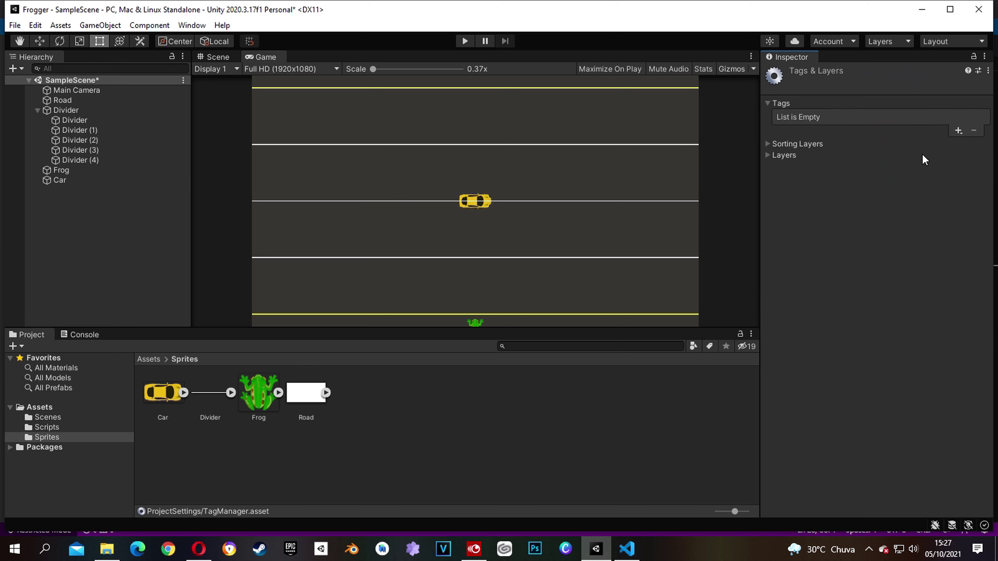
click(958, 130)
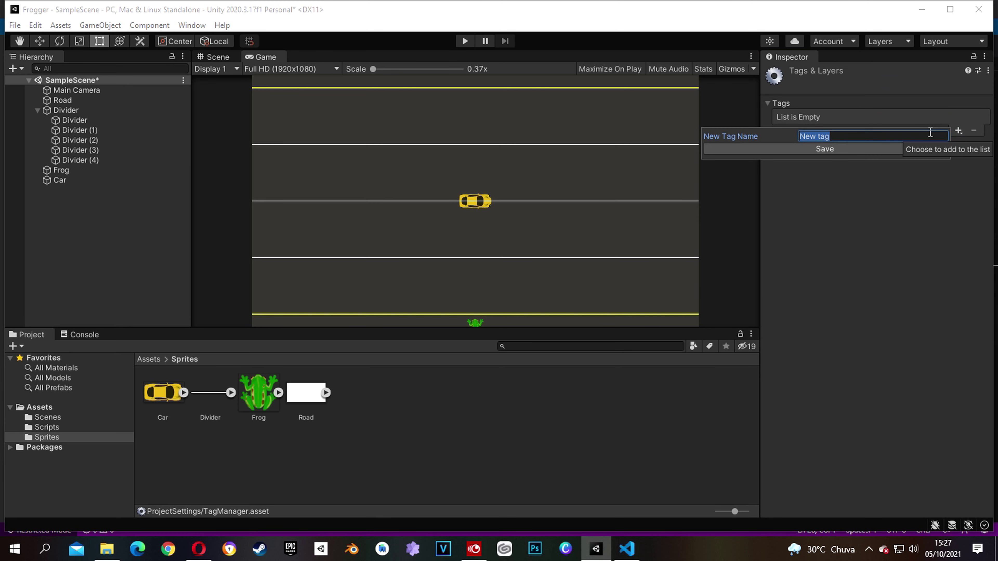
text(Car)
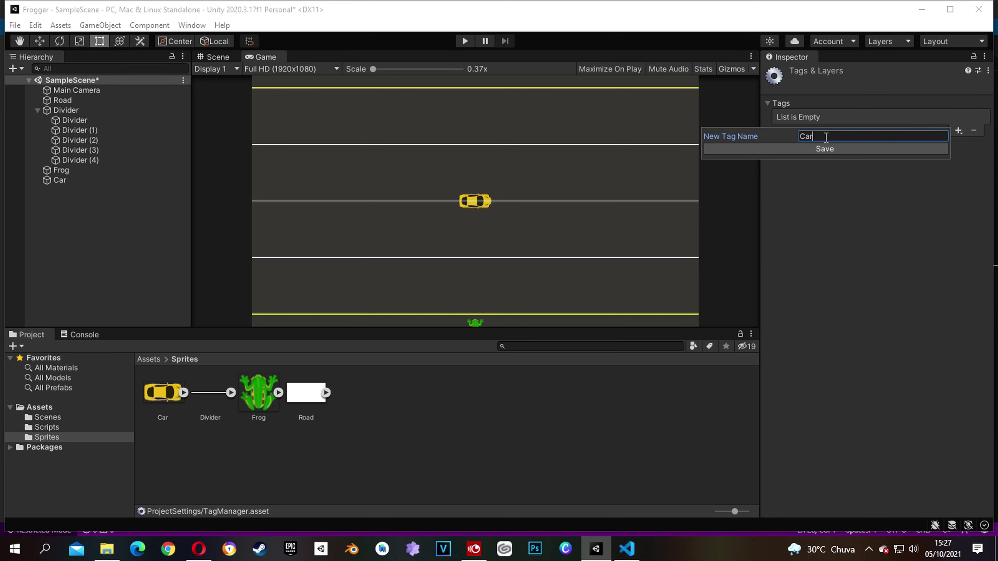
click(829, 149)
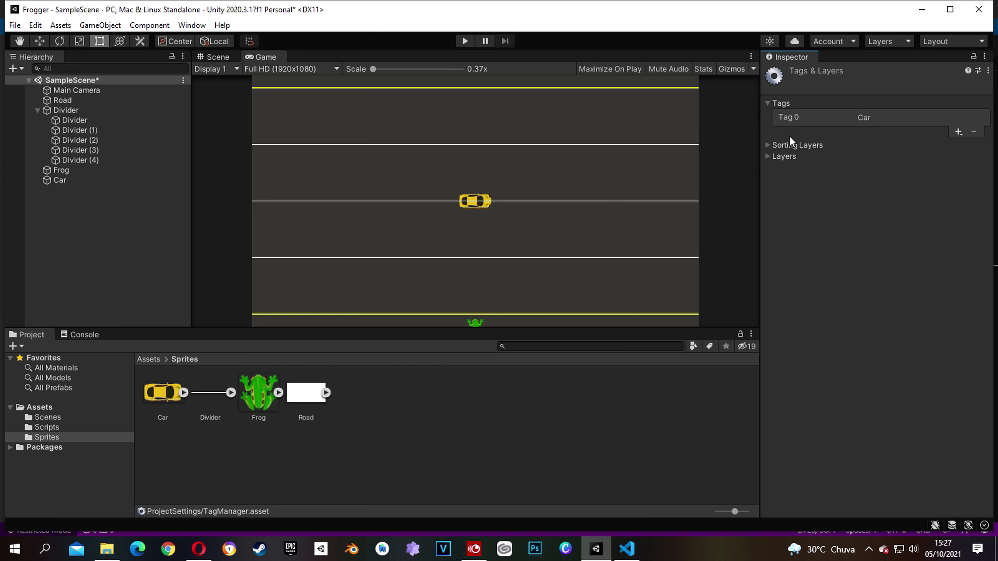
Assign the Car tag to the Car object
click(61, 180)
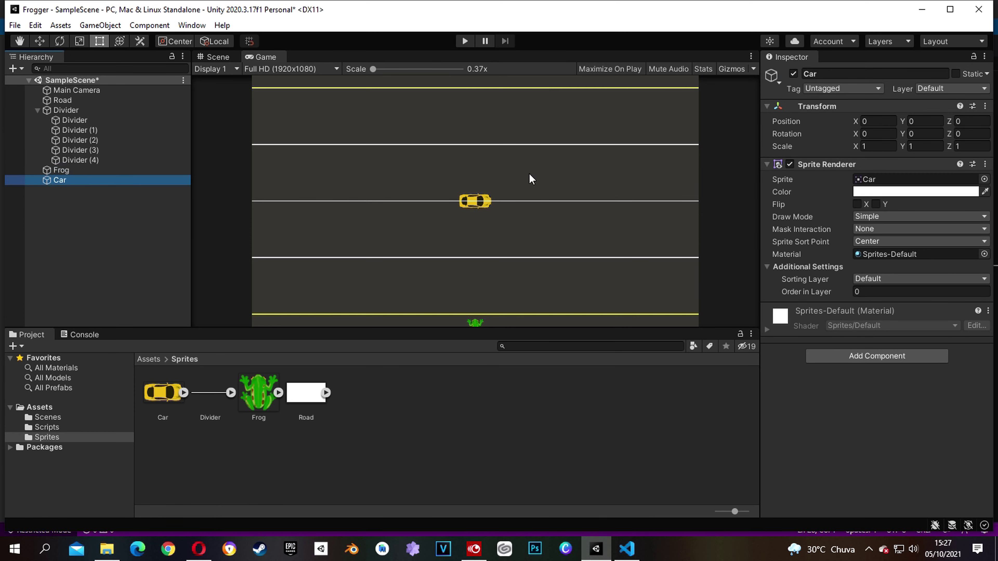
click(873, 90)
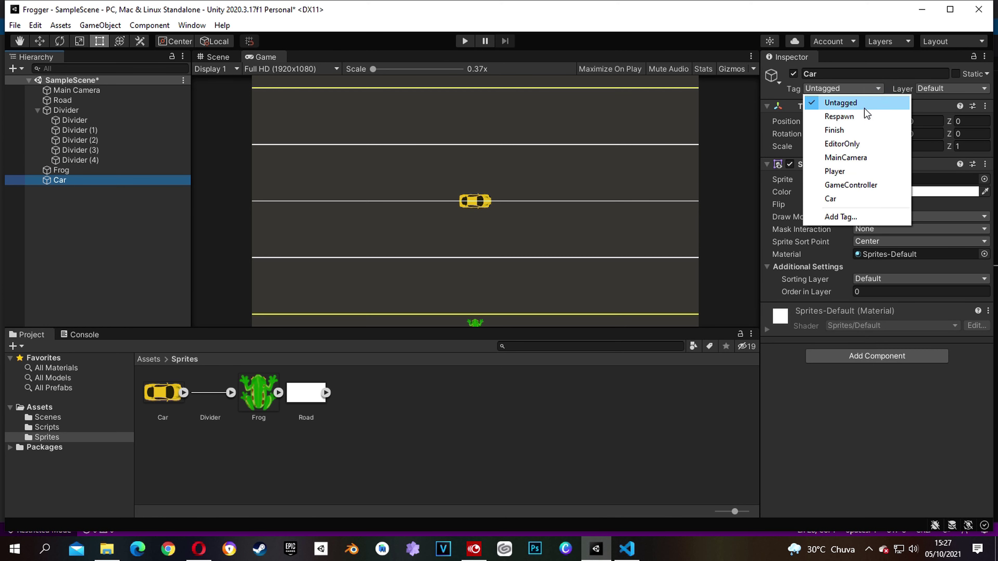
click(836, 199)
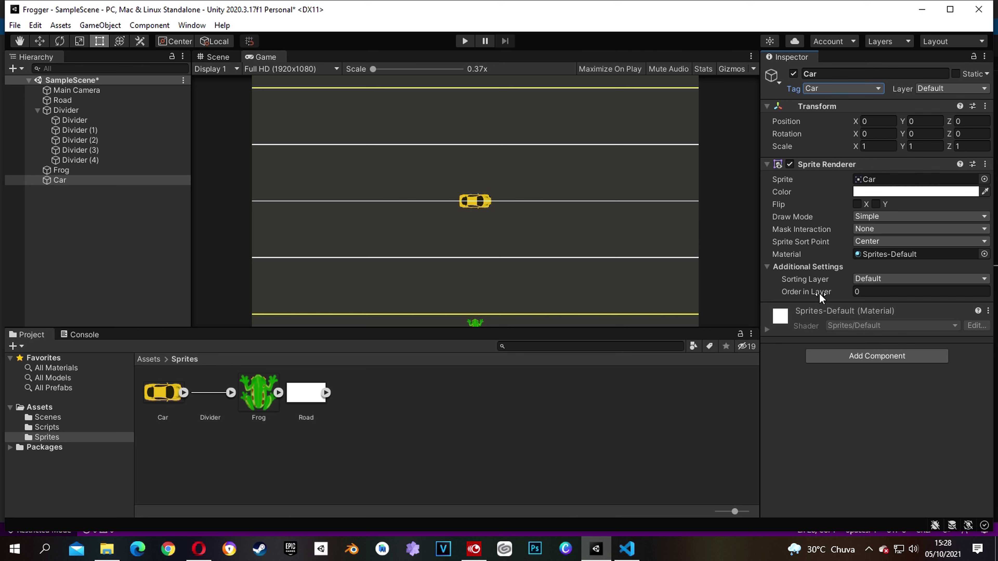
click(870, 293)
Set the car's Order in Layer to 3 and give it a trigger Box Collider 2D
text(3)
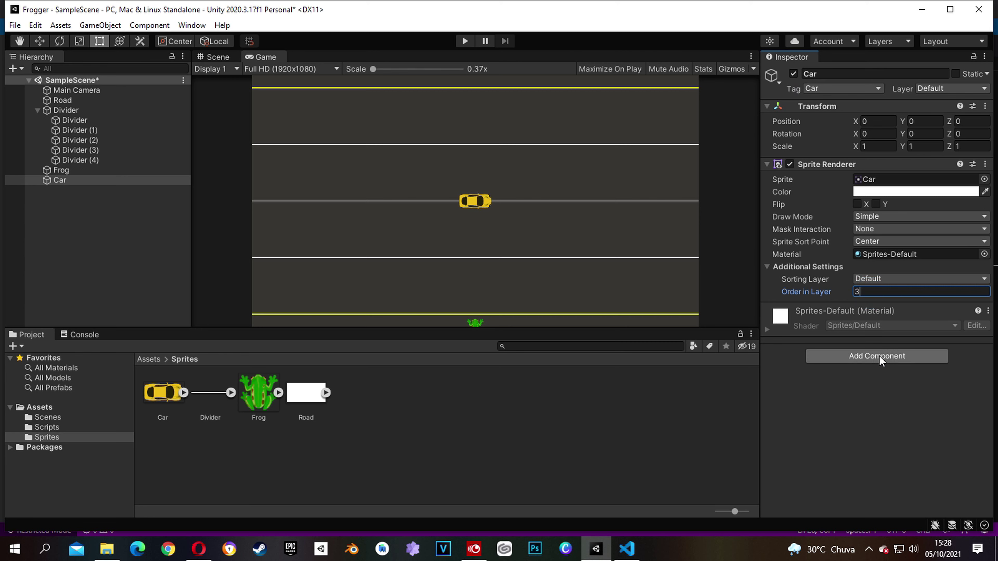
click(880, 355)
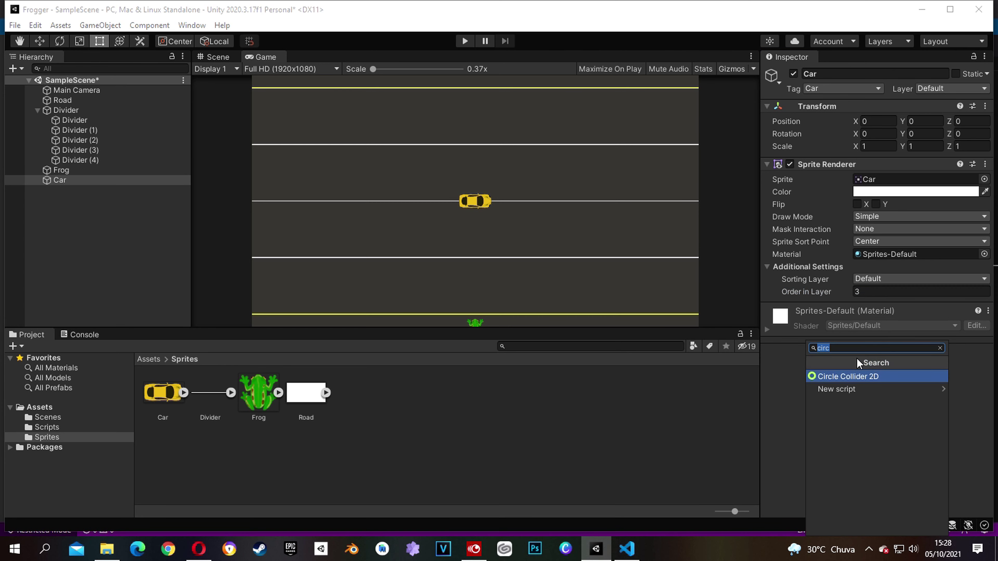
text(box)
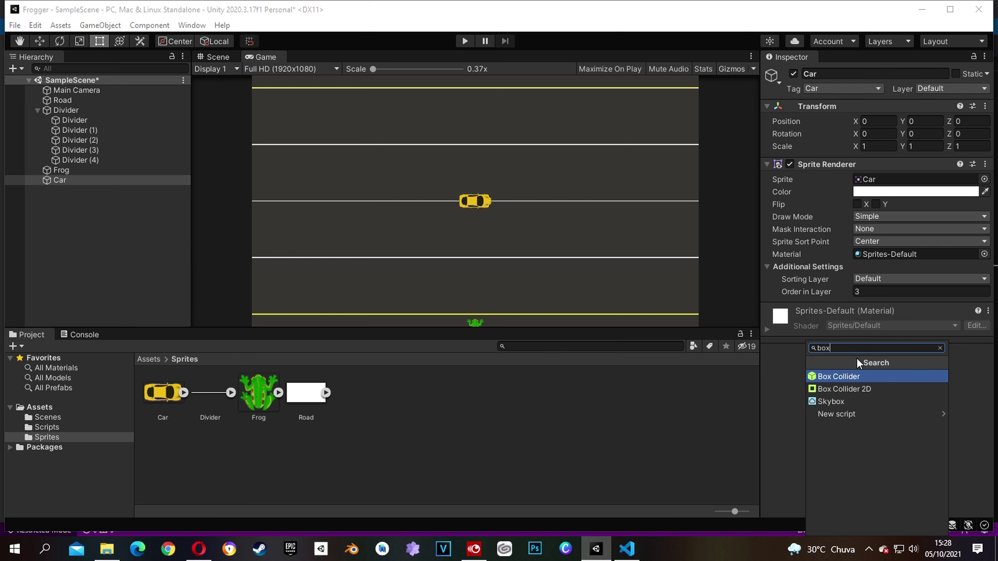
click(852, 389)
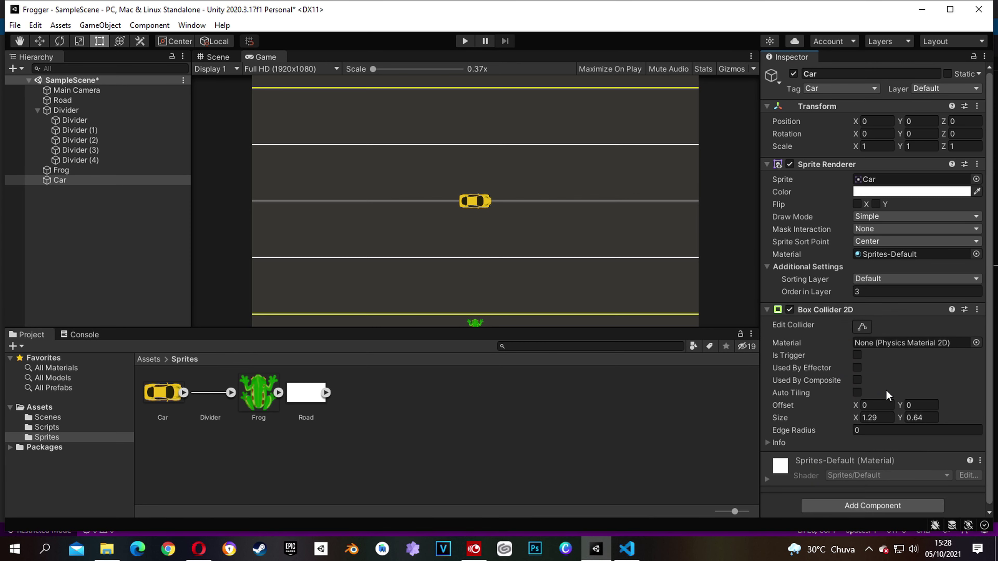
click(857, 355)
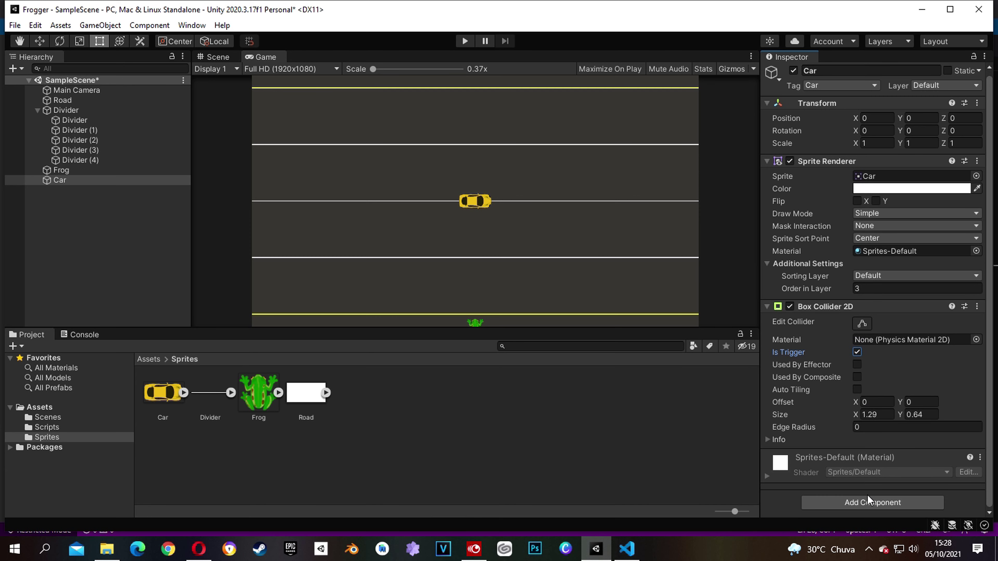
Add a Rigidbody 2D to the car with Body Type set to Kinematic
click(869, 504)
text(rigi)
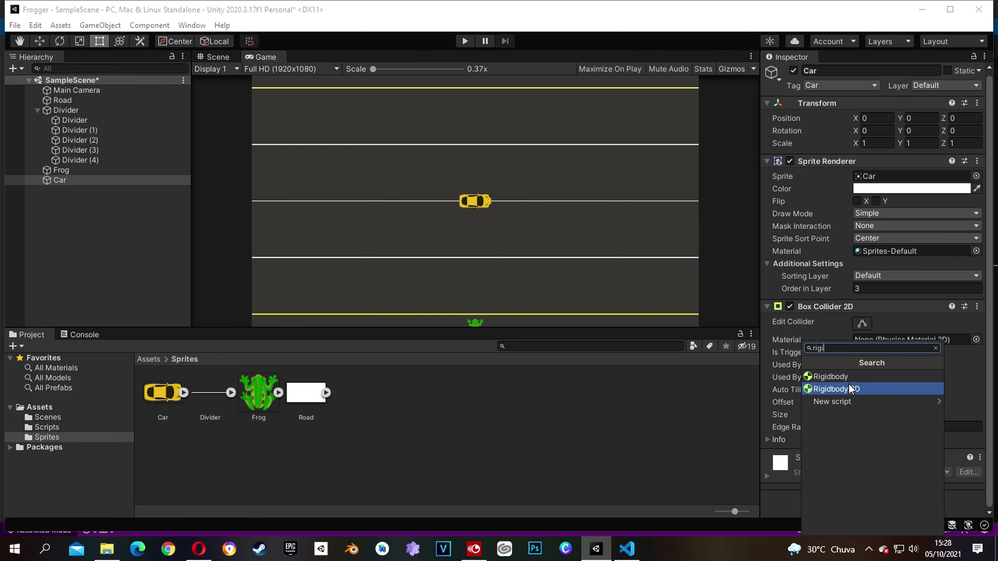
click(850, 389)
scroll(873, 384, down, 5)
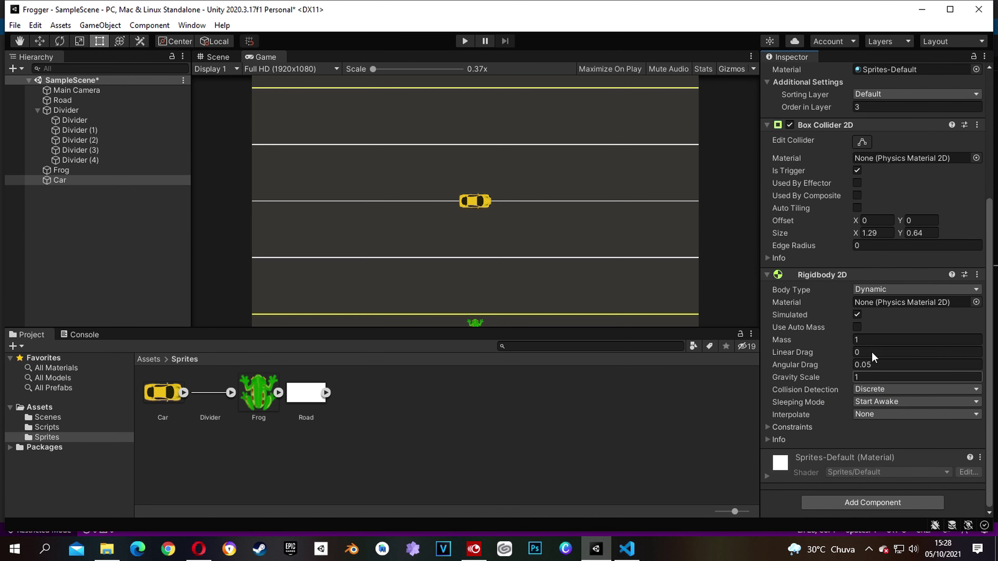
click(878, 293)
click(889, 320)
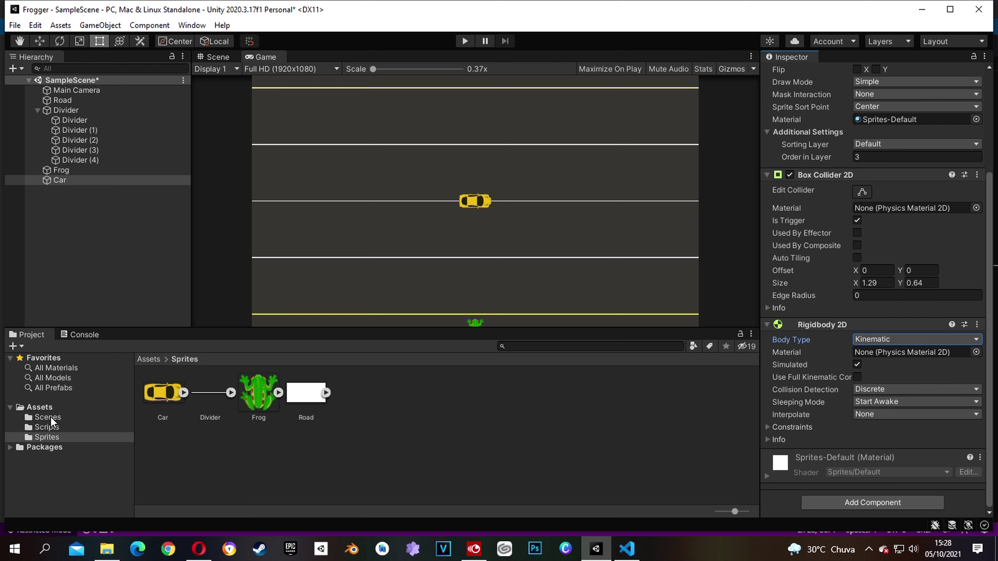
click(49, 425)
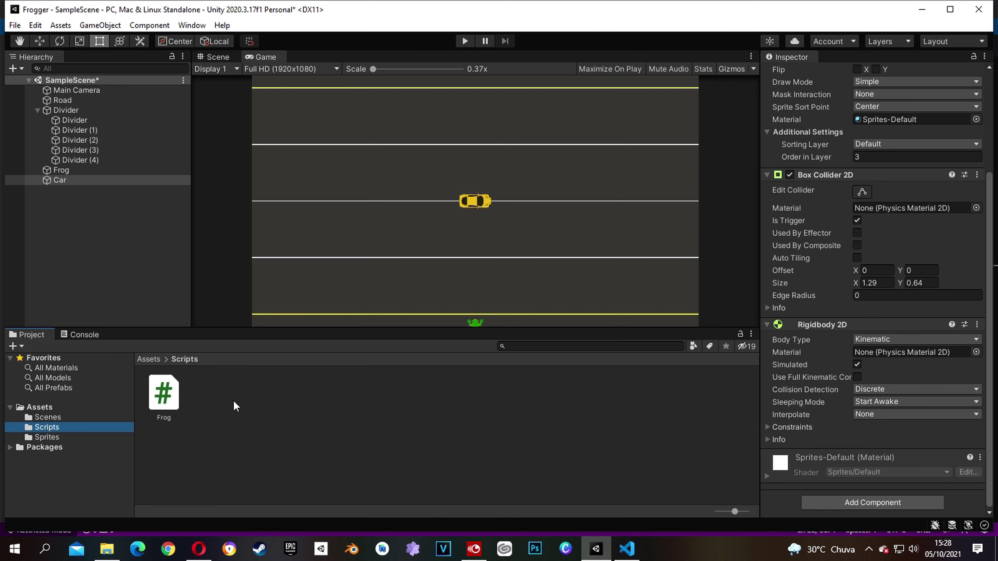
Create a new C# script named Car in the Scripts folder
click(250, 399)
right_click(249, 399)
mouse_move(354, 73)
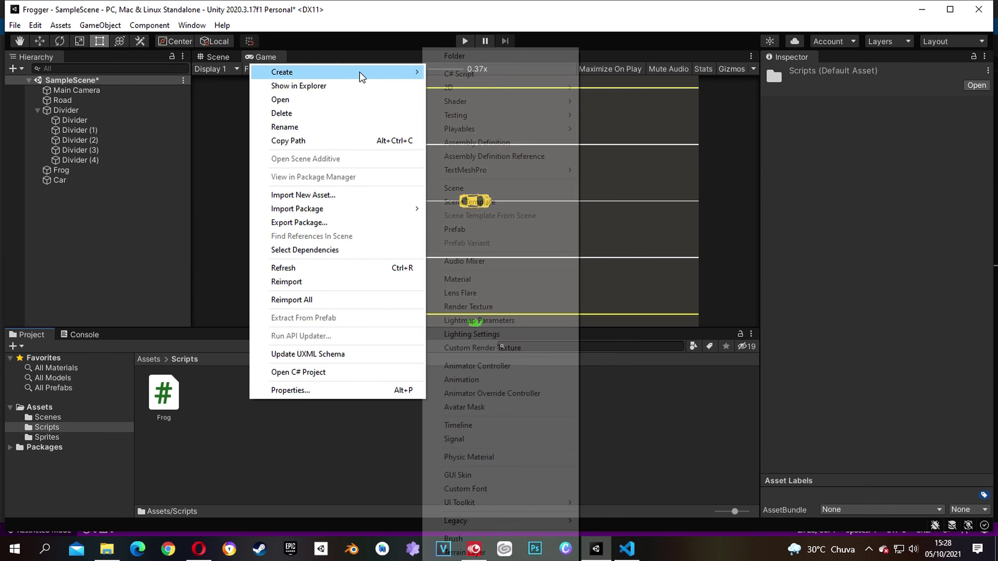
click(478, 71)
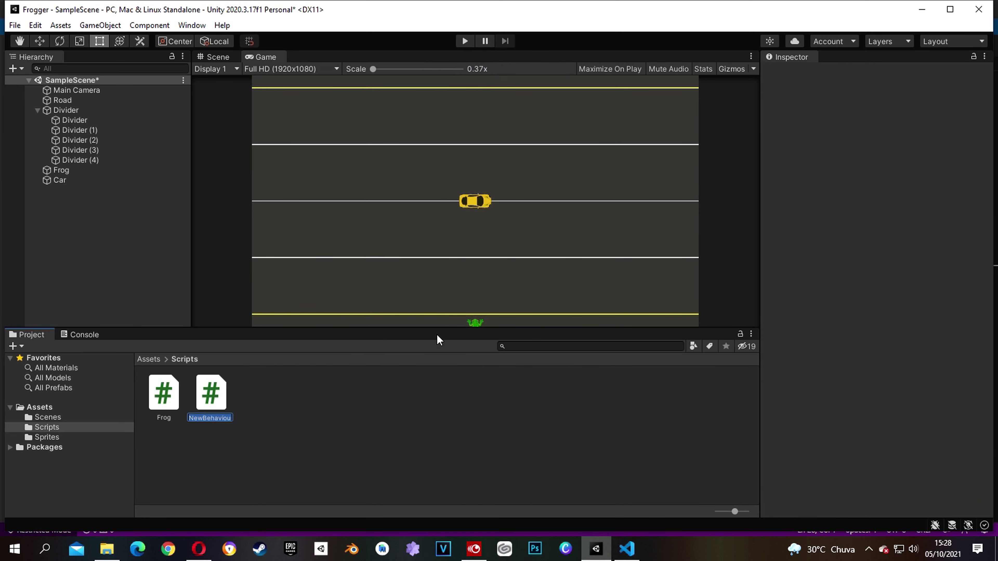
text(Car)
key(Return)
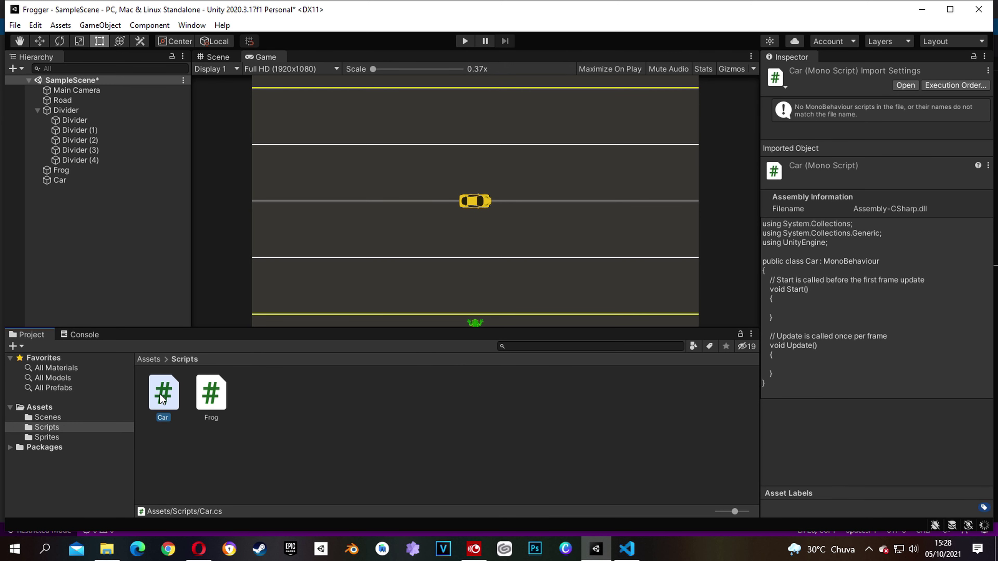
Attach the Car script to the Car object and open it for editing
drag(165, 402, 65, 180)
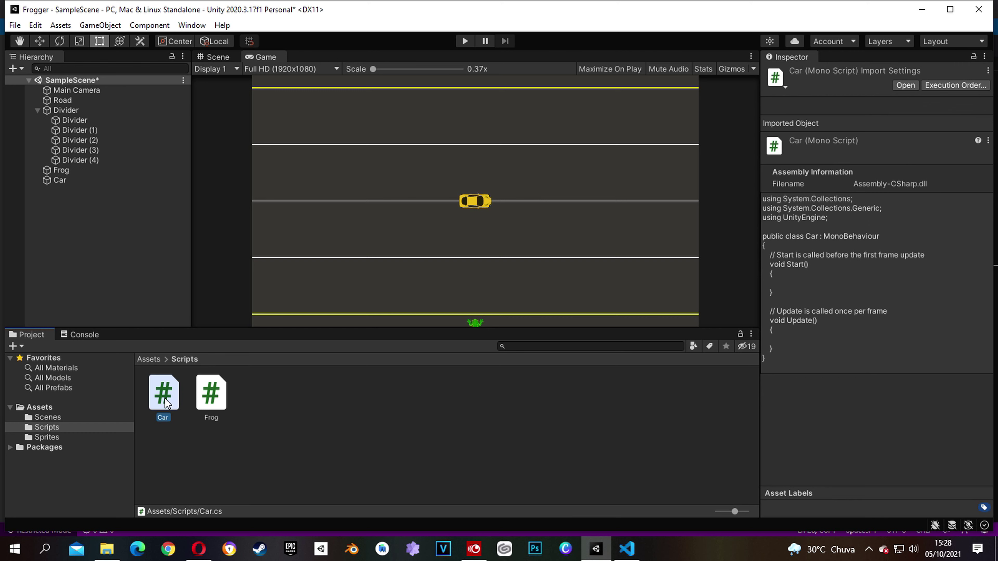
drag(60, 181, 59, 181)
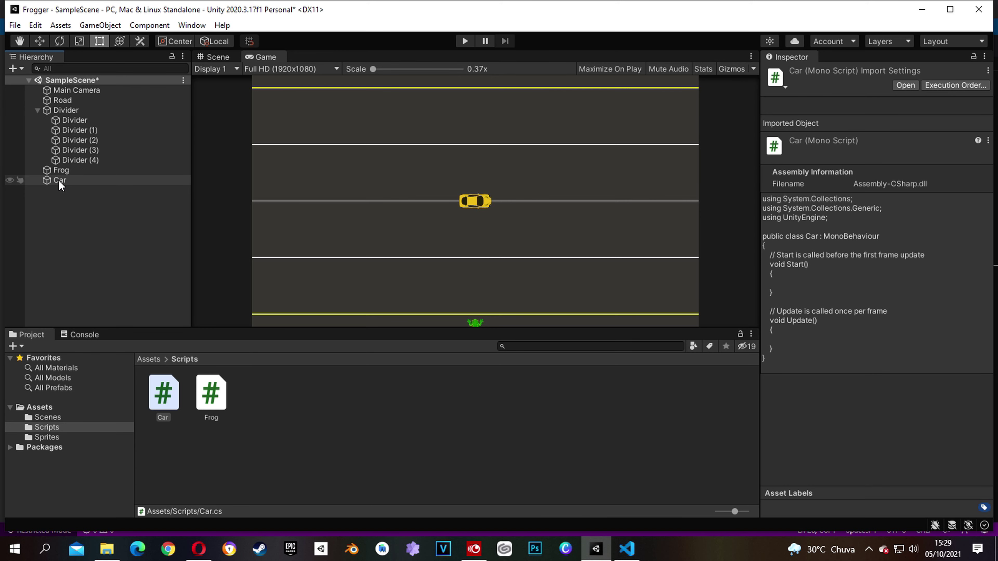
click(59, 179)
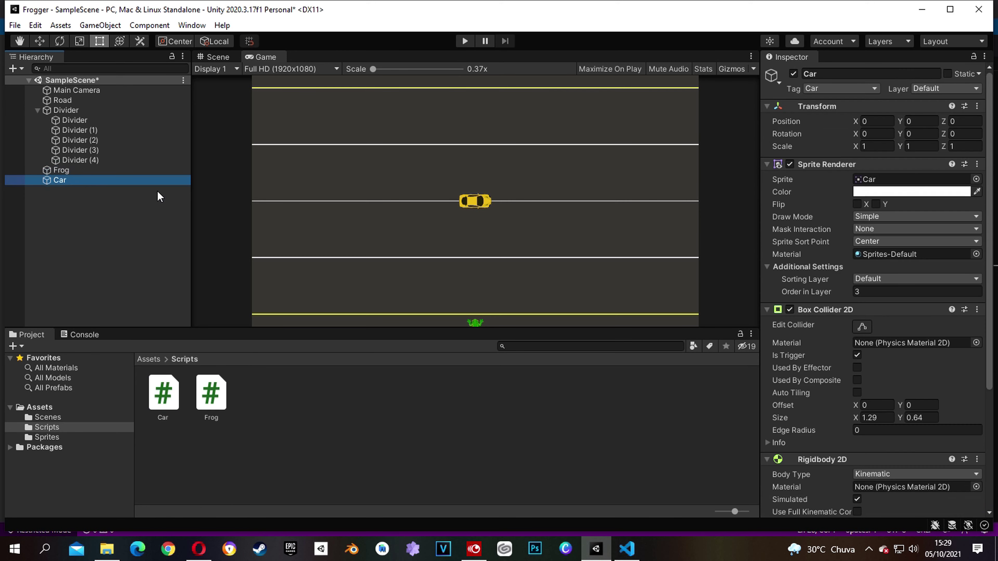
scroll(875, 437, down, 5)
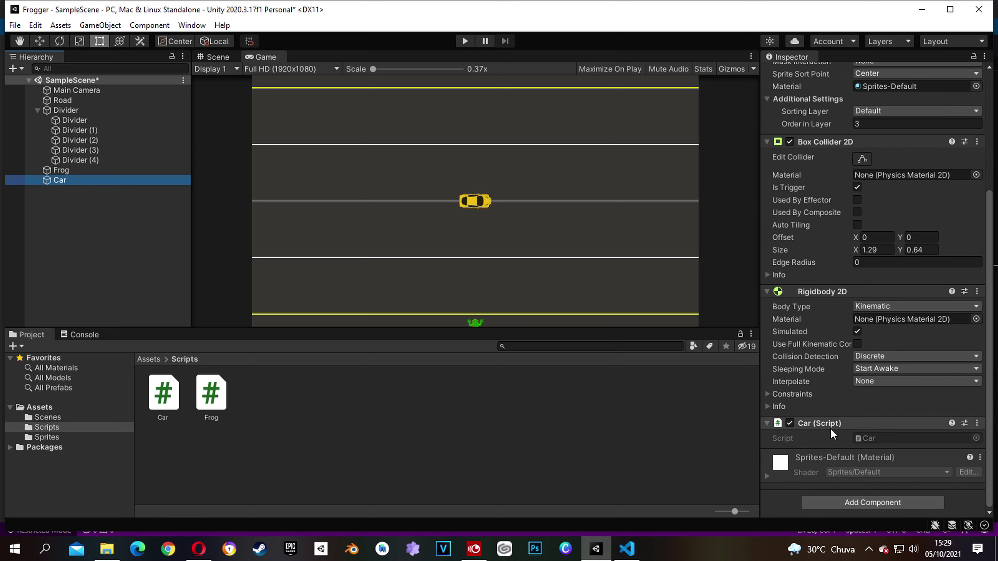
double_click(164, 391)
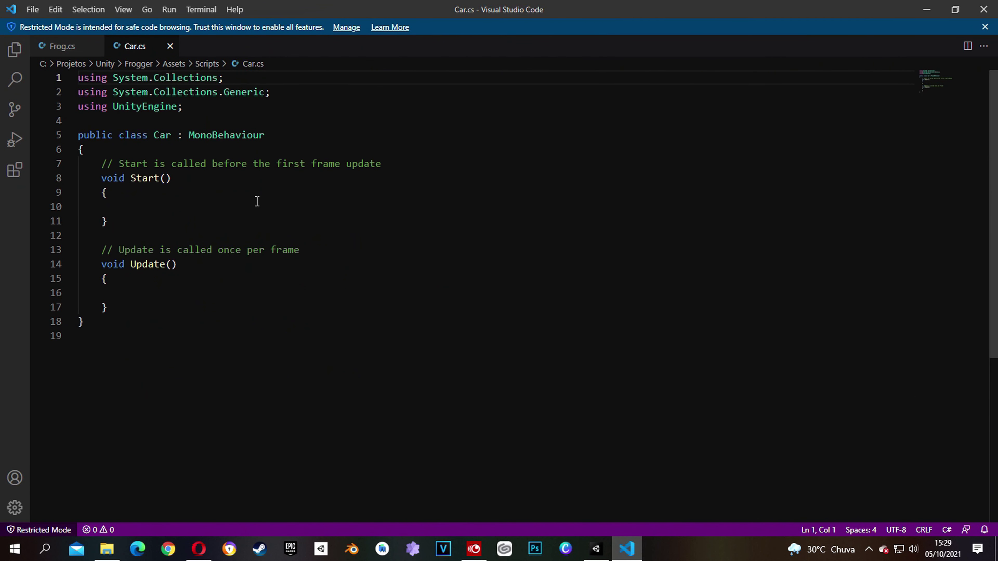
Declare a private Rigidbody2D field named myBody in the Car class
click(137, 151)
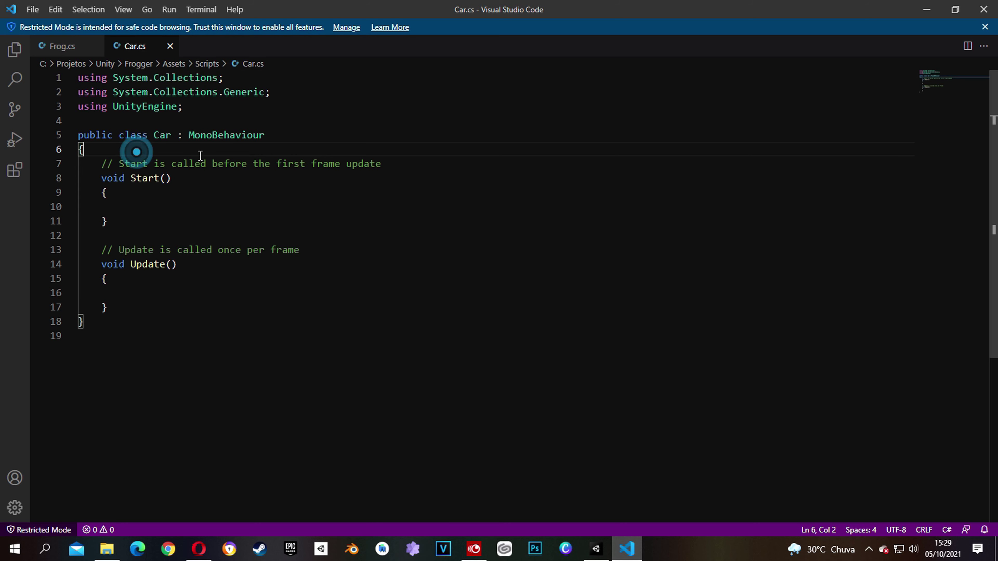
key(Return)
key(Return)
key(Return)
key(Return)
key(Up)
key(Up)
key(Up)
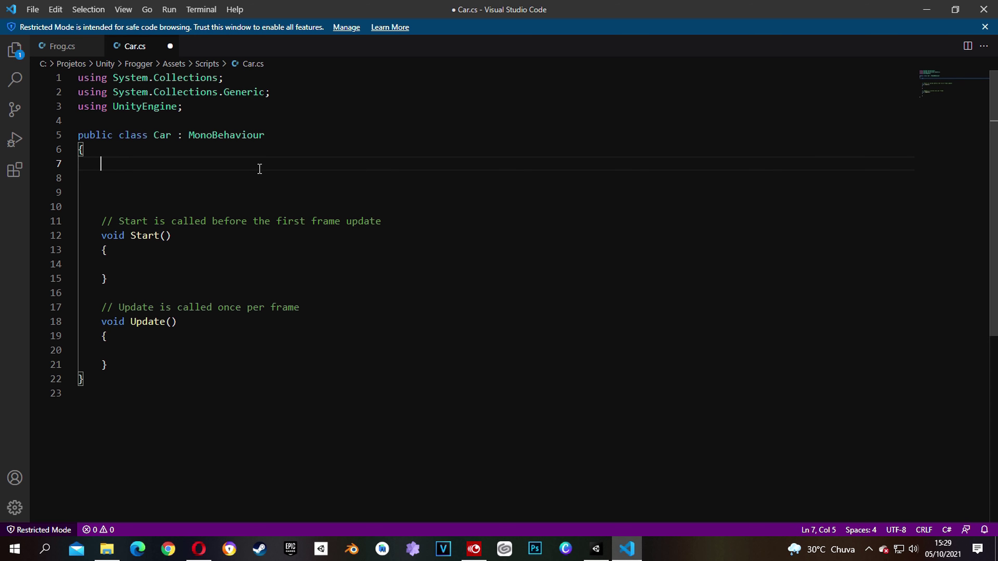
text(private )
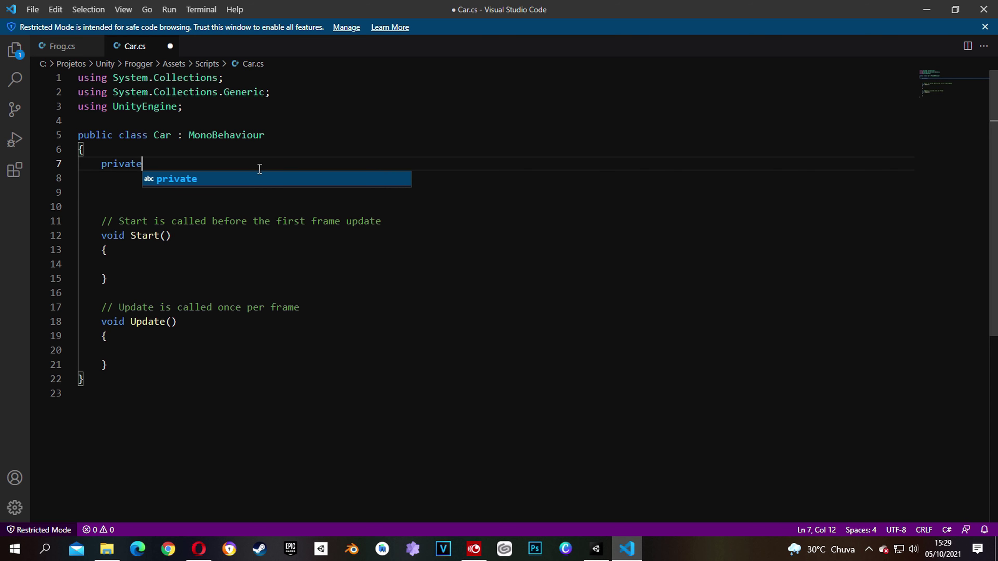
text(Rigid)
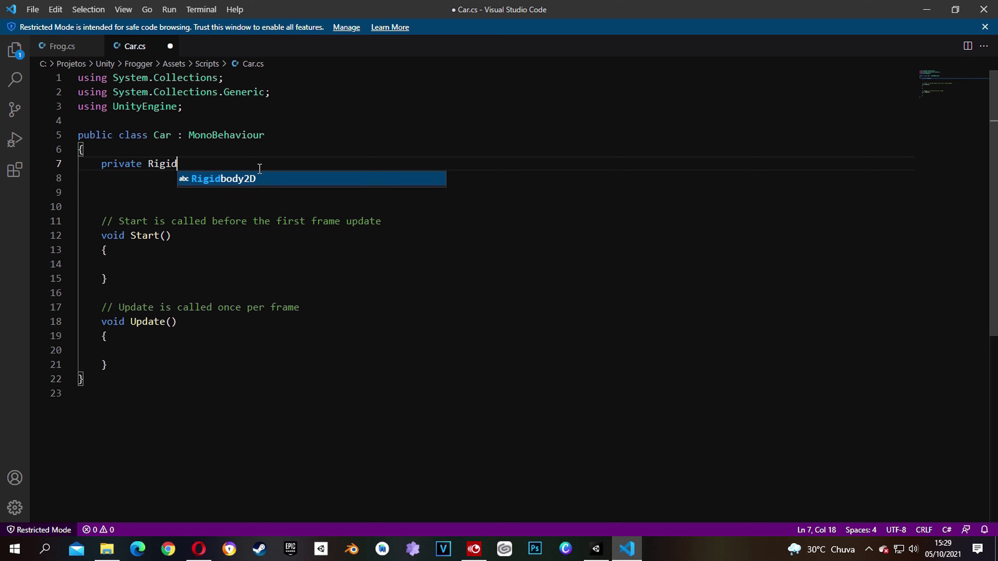
key(Tab)
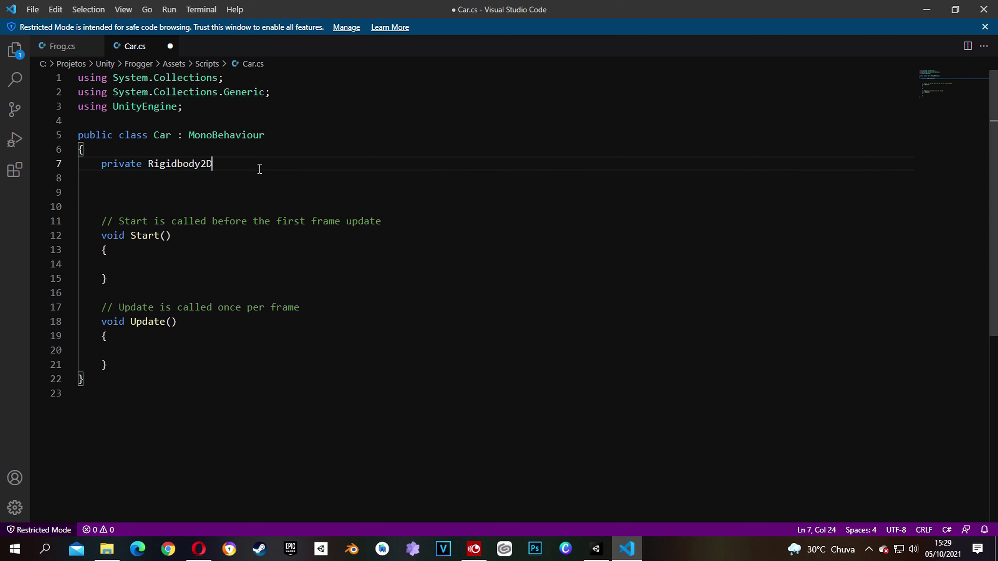
text(myBody)
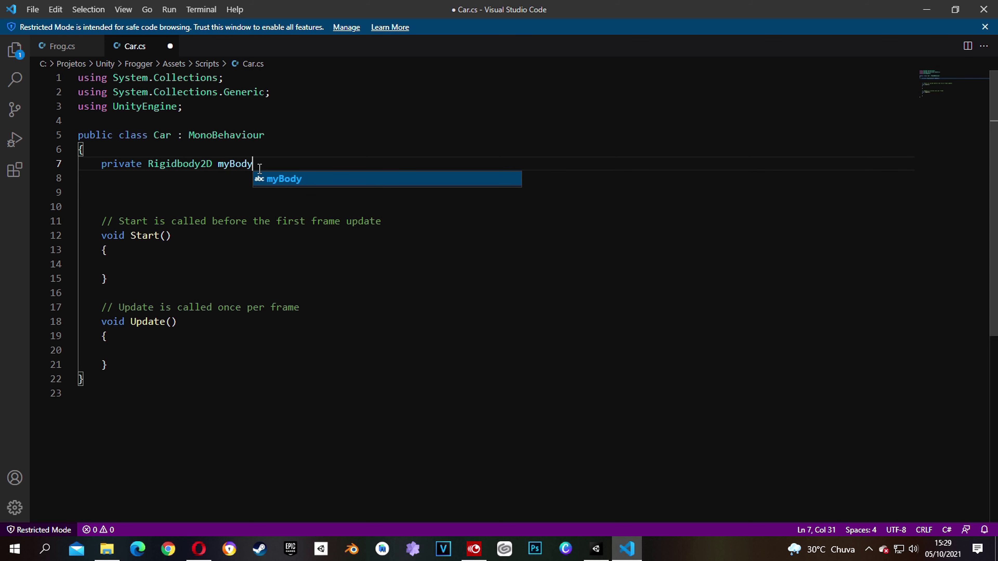
text(;)
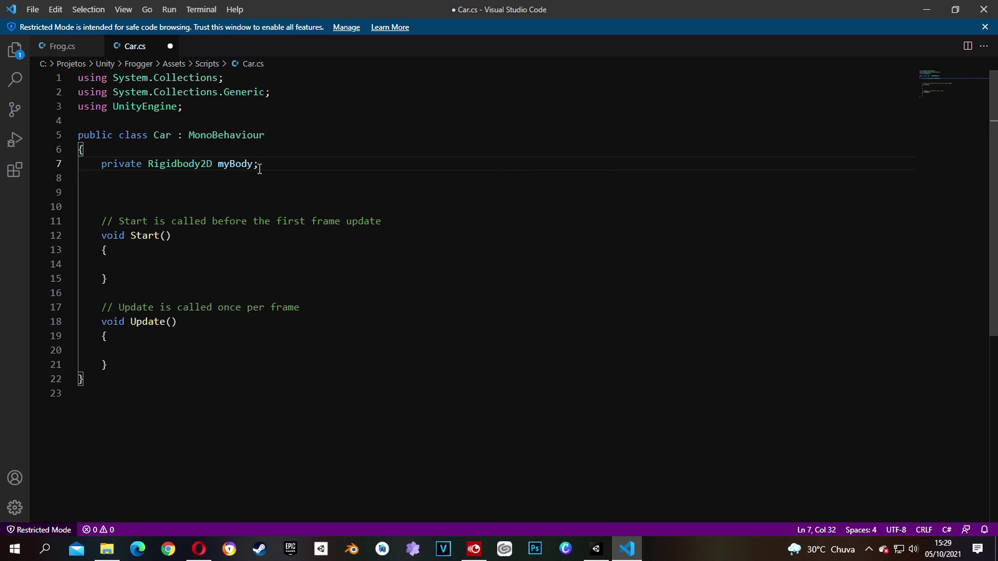
Add public floats speed = 1f, minSpeed = 8f and maxSpeed = 12f
key(Return)
key(Return)
text(public float)
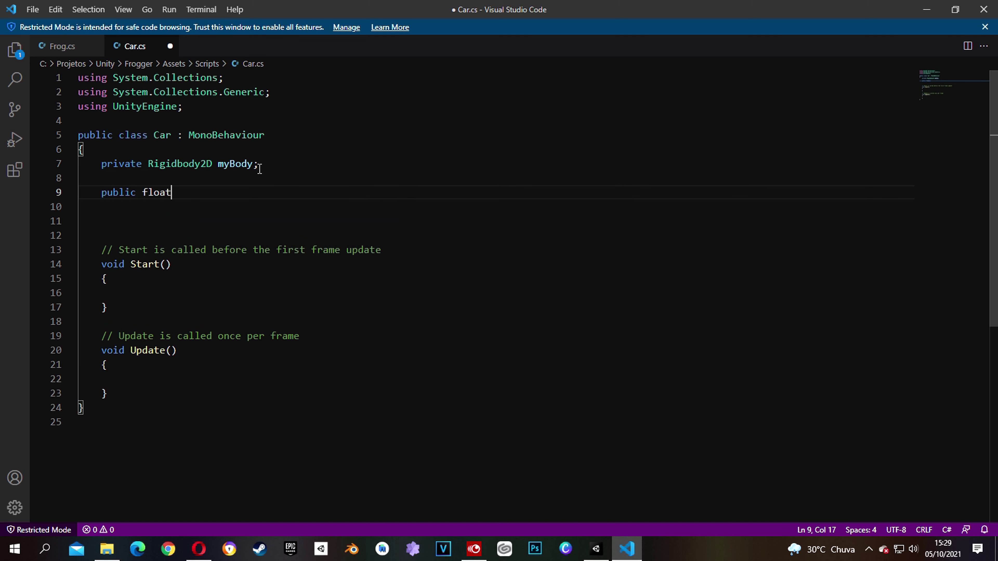
text( speed )
text(= 1f;)
key(Return)
key(Return)
text(publ)
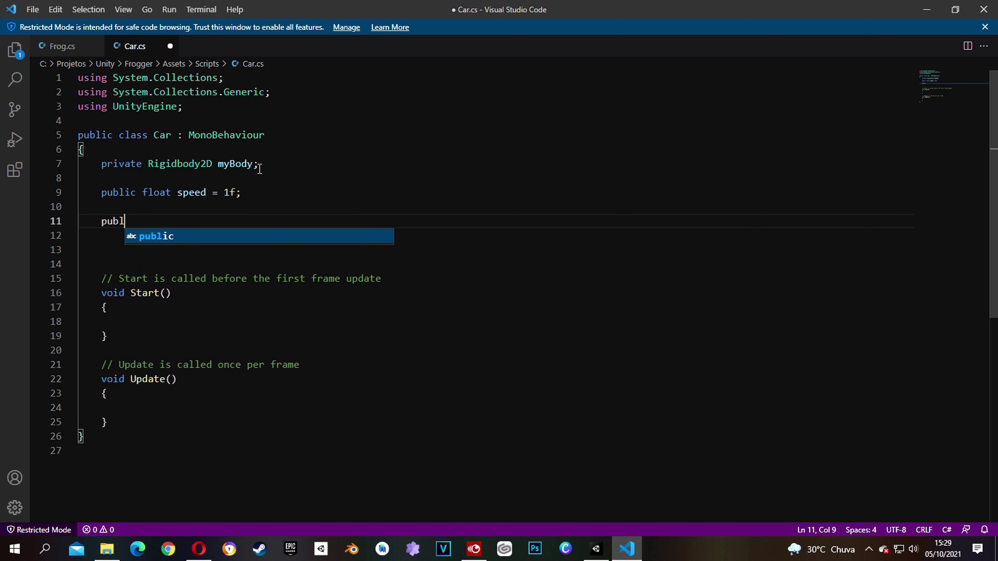
text(ic float )
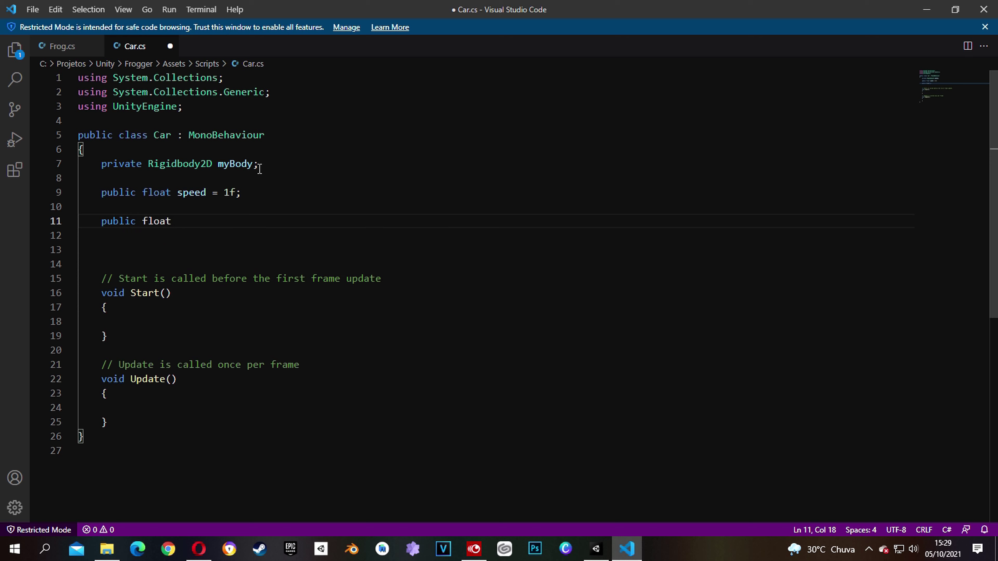
text(minSpeed )
text(= 8f;)
key(Return)
text(public floa)
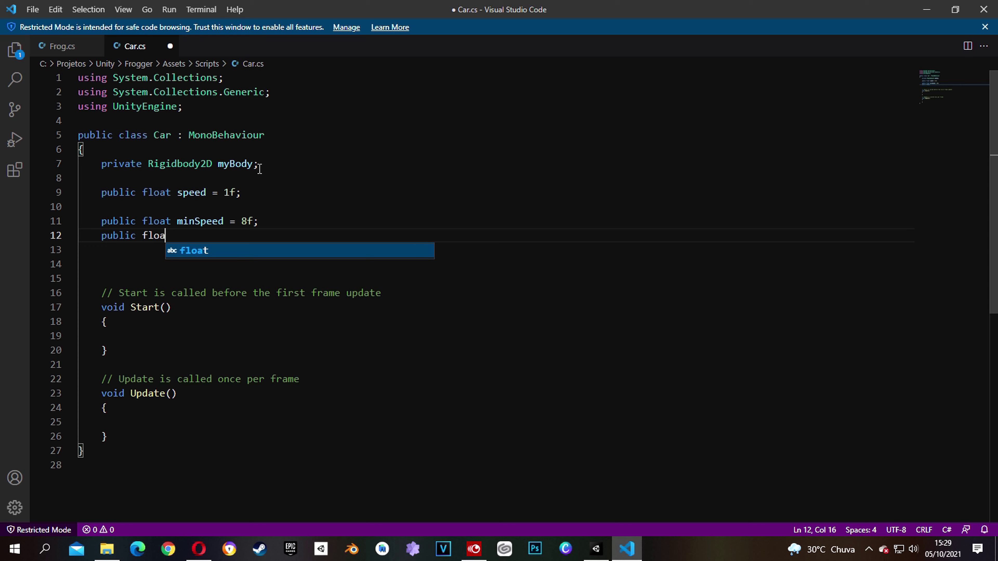
text(t maxSpeed = 12f;)
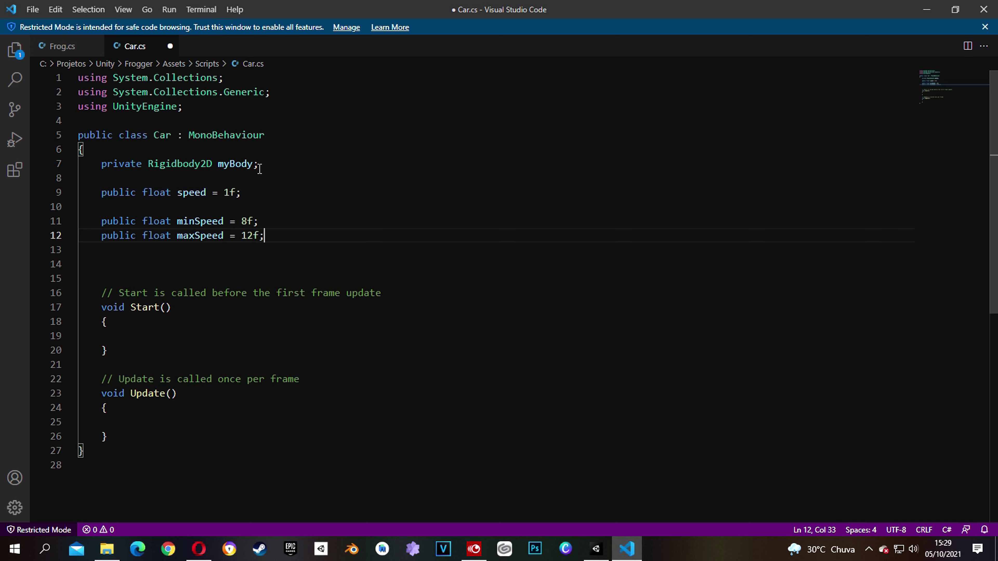
key(Return)
key(Return)
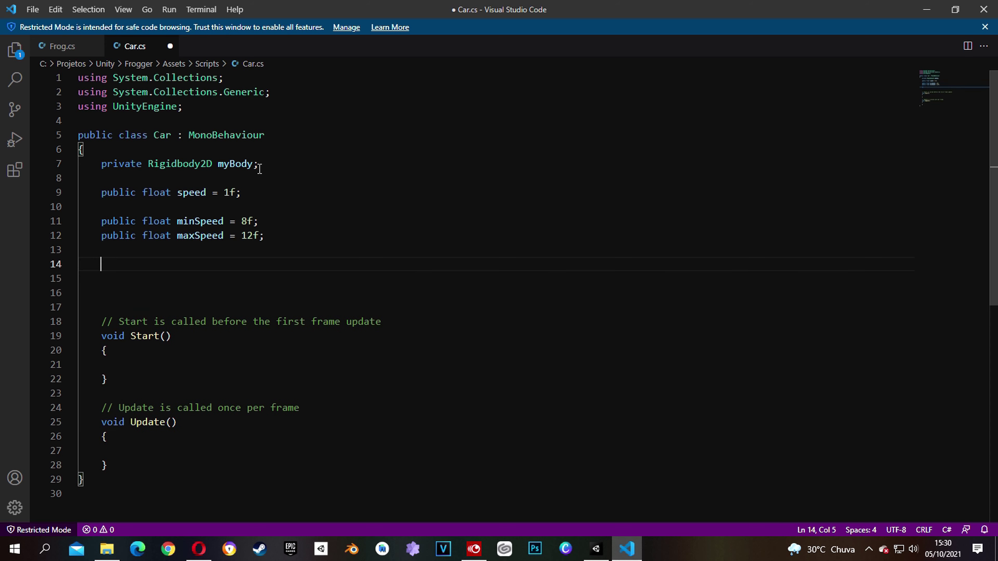
Write an Awake() method that assigns myBody = GetComponent<Rigidbody2D>();
text(void )
text(Awake)
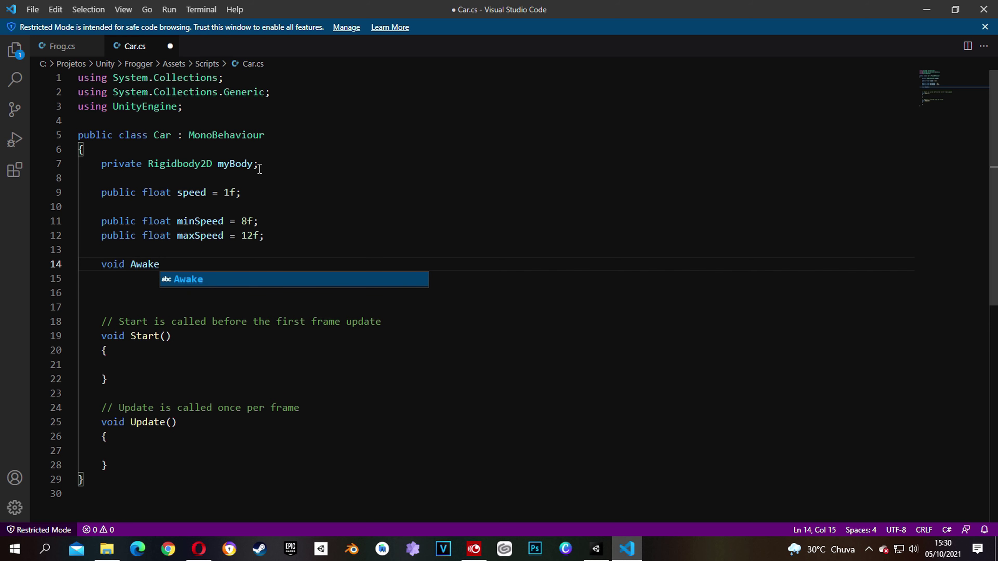
text((){)
key(Return)
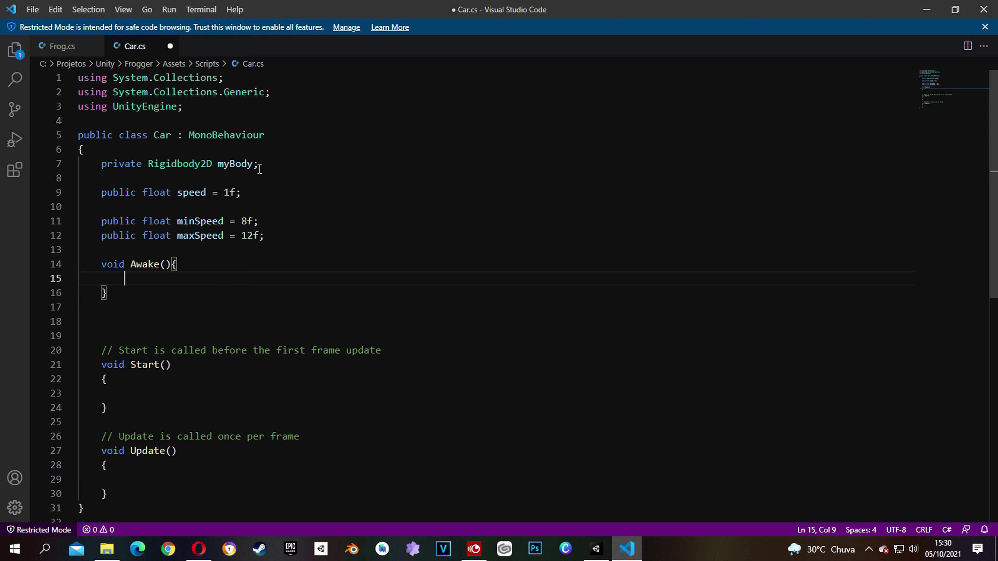
text(myb)
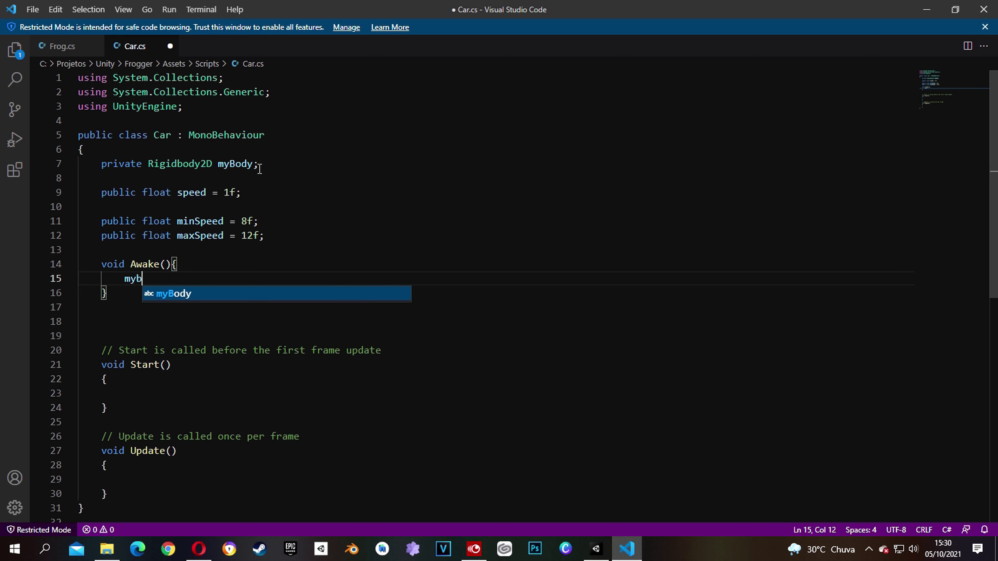
key(Tab)
text(= GetCom)
key(Tab)
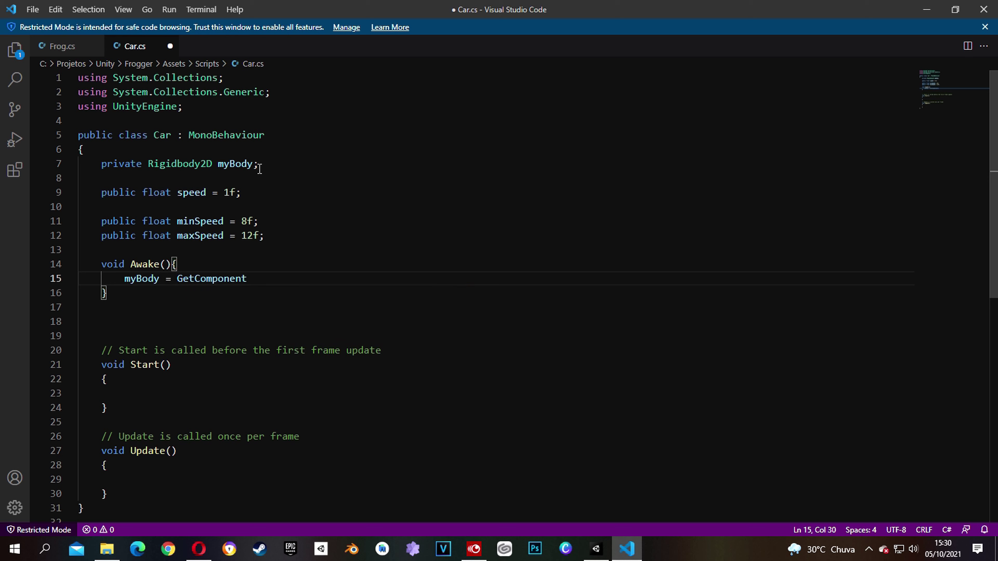
text(<Rig)
key(Tab)
text(>();)
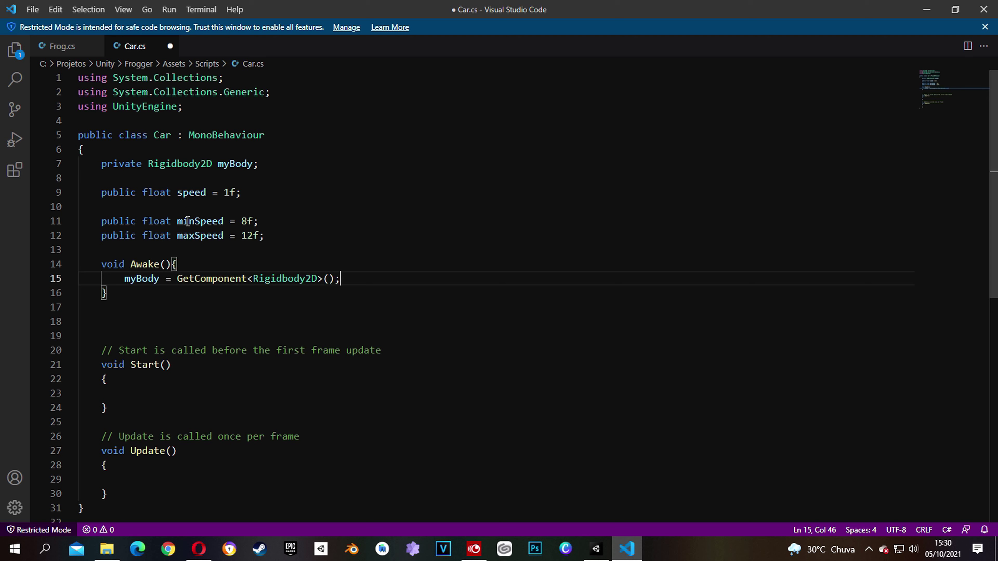
click(138, 391)
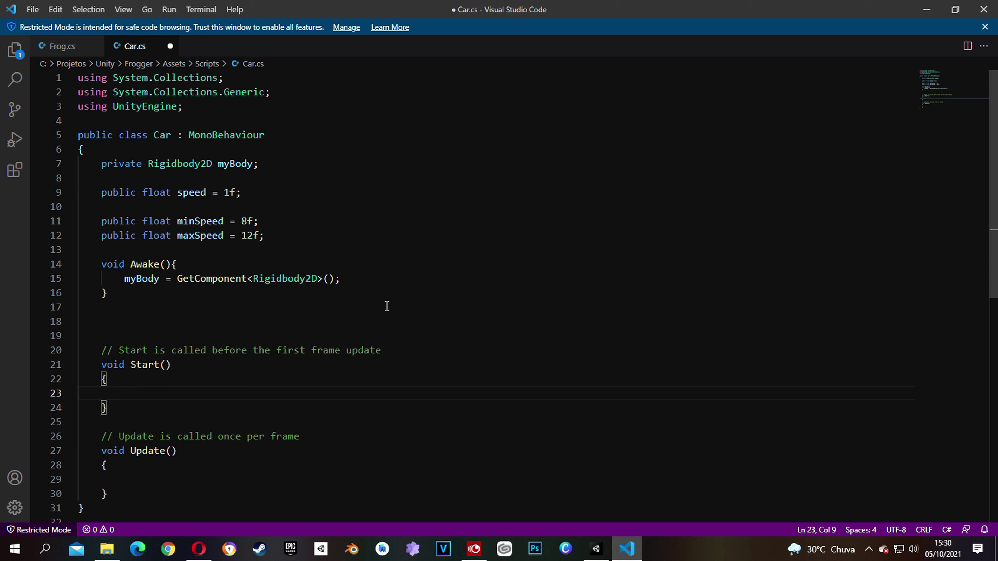
In Start(), set speed = Random.Range(minSpeed, maxSpeed);
scroll(390, 307, down, 2)
scroll(393, 306, down, 1)
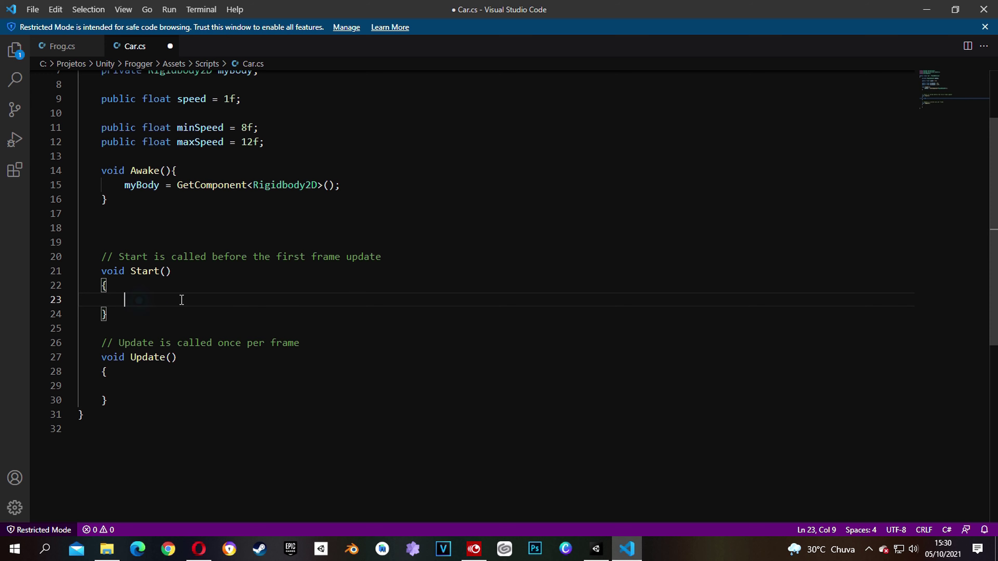
text(speed = Random.Range)
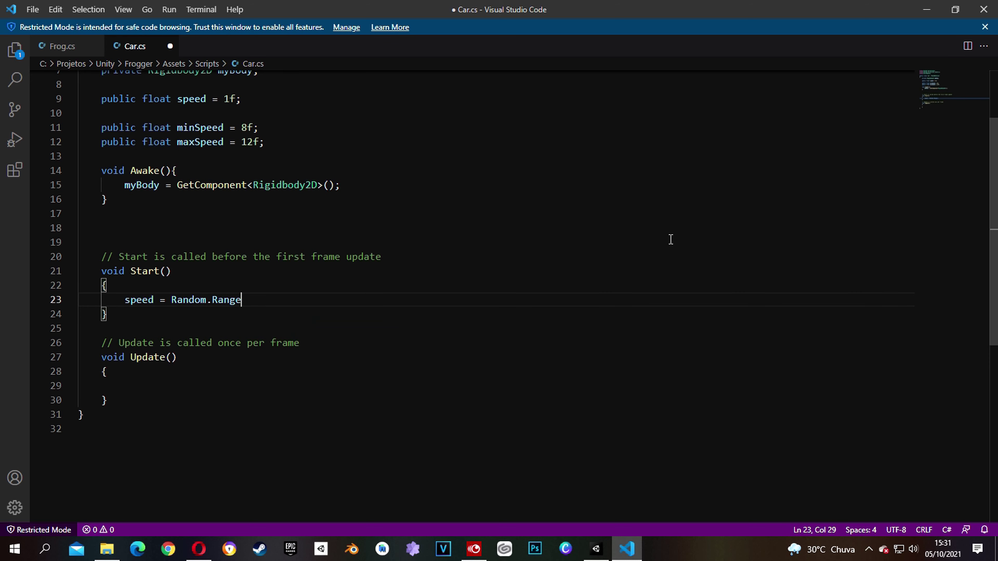
text(()
text(minSpeed, maxSpeed))
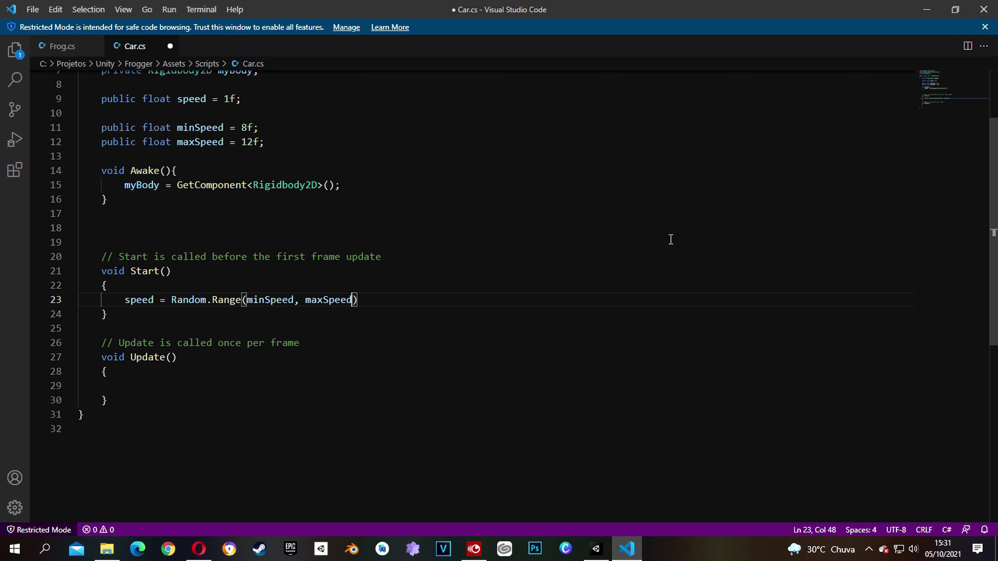
text(;)
click(132, 357)
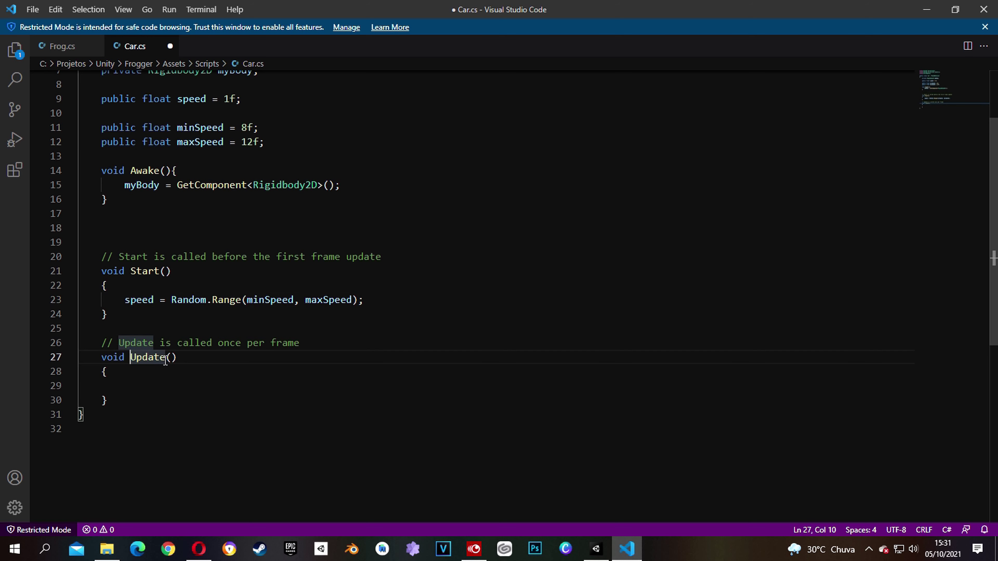
Rename Update to FixedUpdate and declare Vector2 forward = new Vector2(transform.right.x, transform.right.y);
text(Fixed)
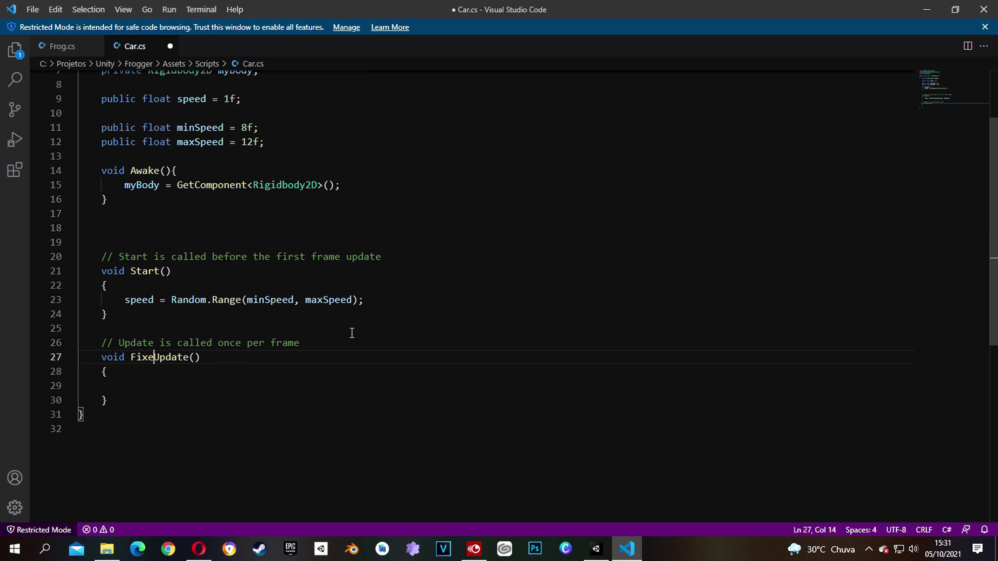
click(145, 385)
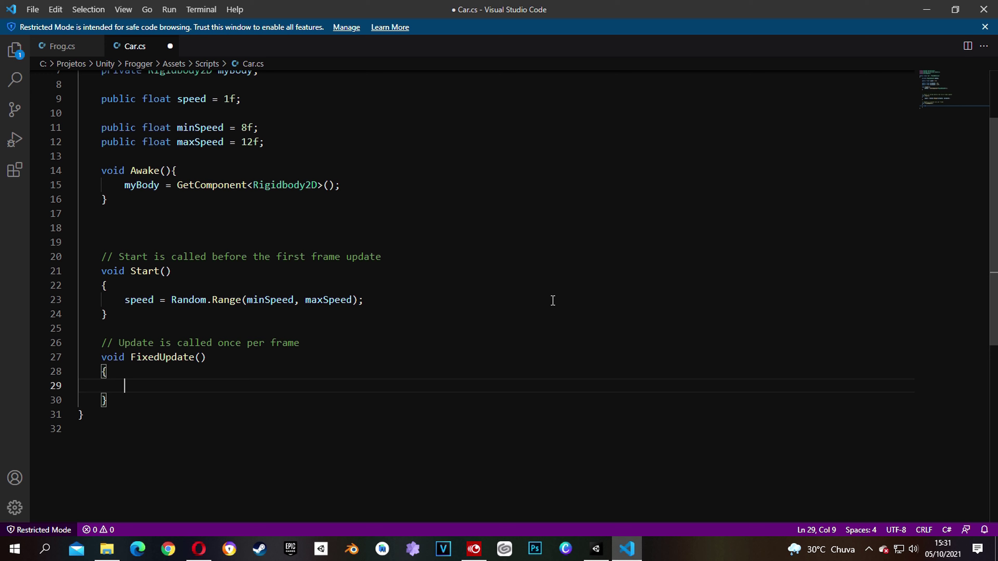
text(Vector2)
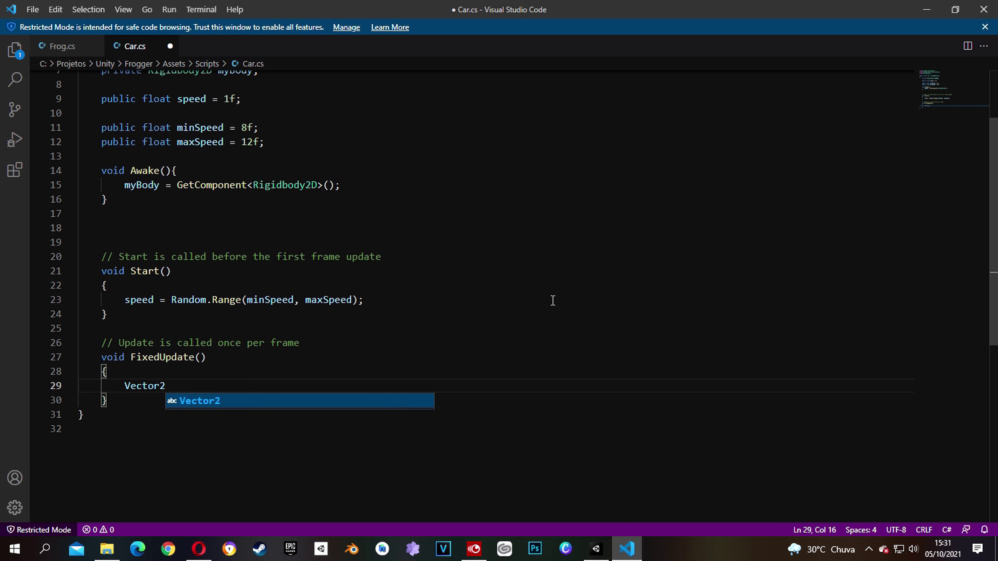
text( forward= new Vector2)
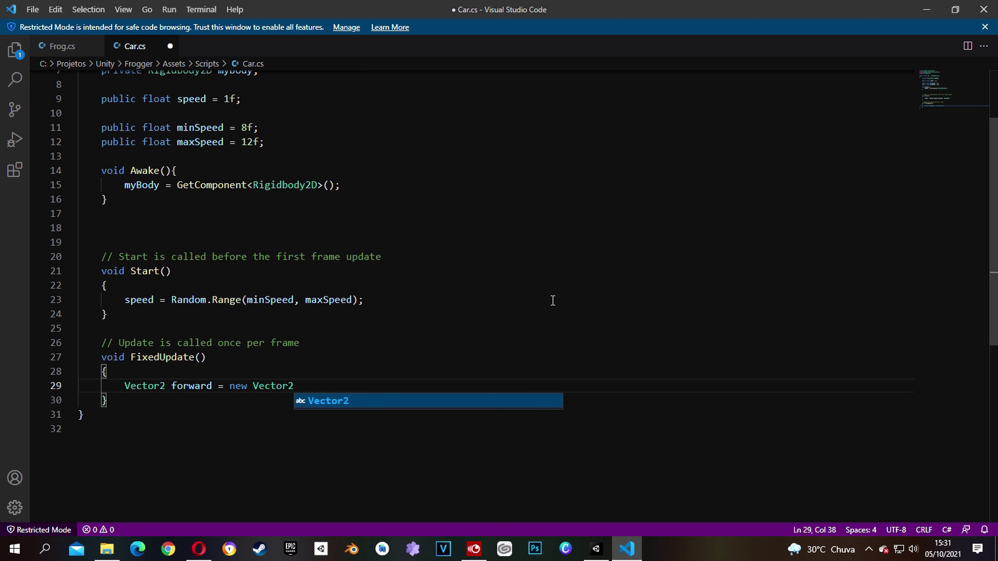
text((tranf)
text(form.right)
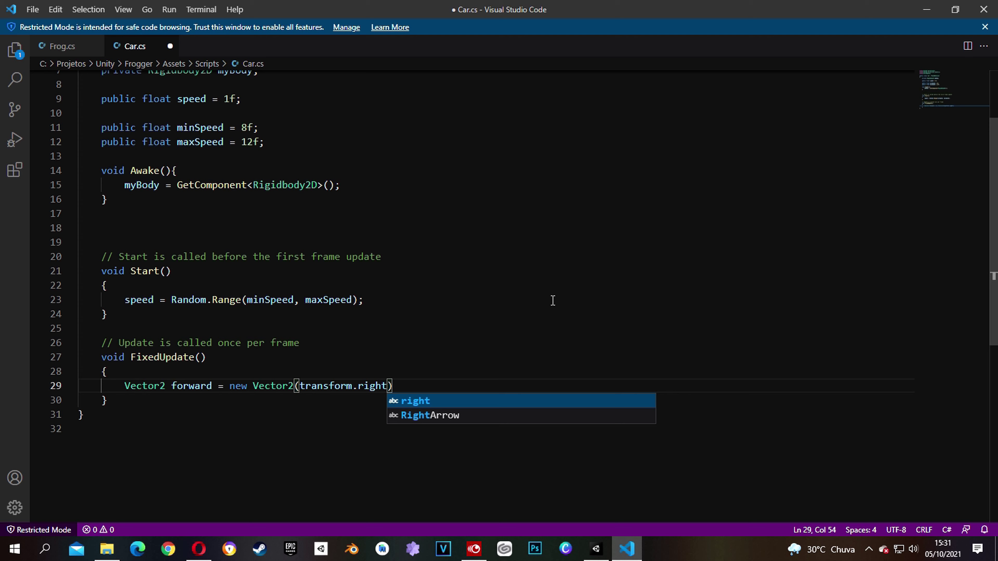
key(Escape)
text(.x, tran)
key(BackSpace)
text(nsform)
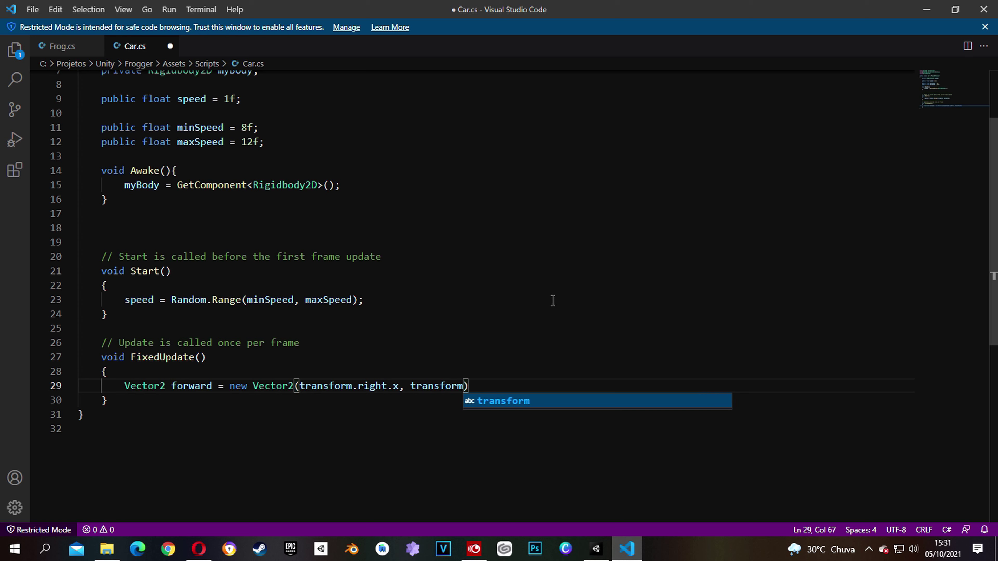
text(. )
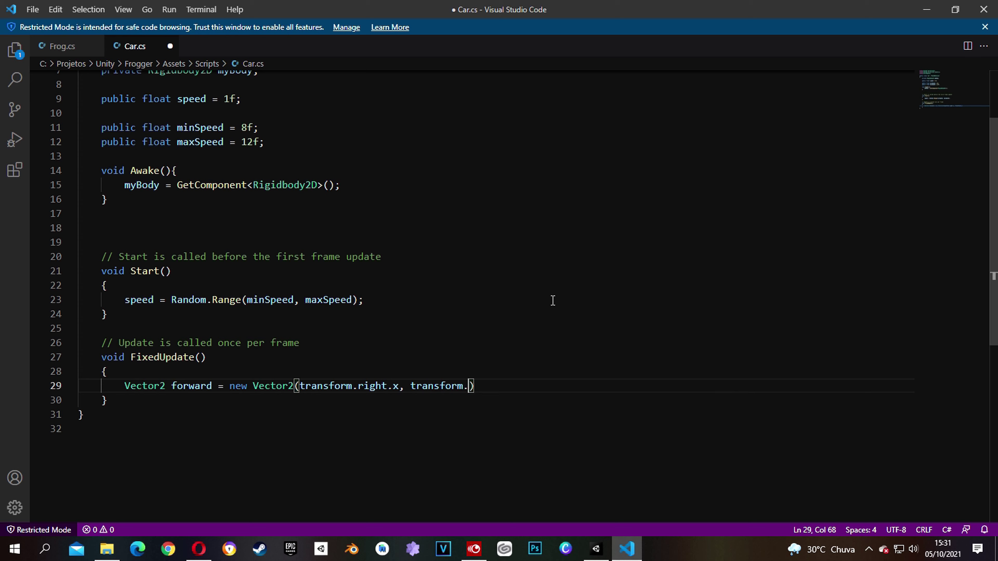
text(right)
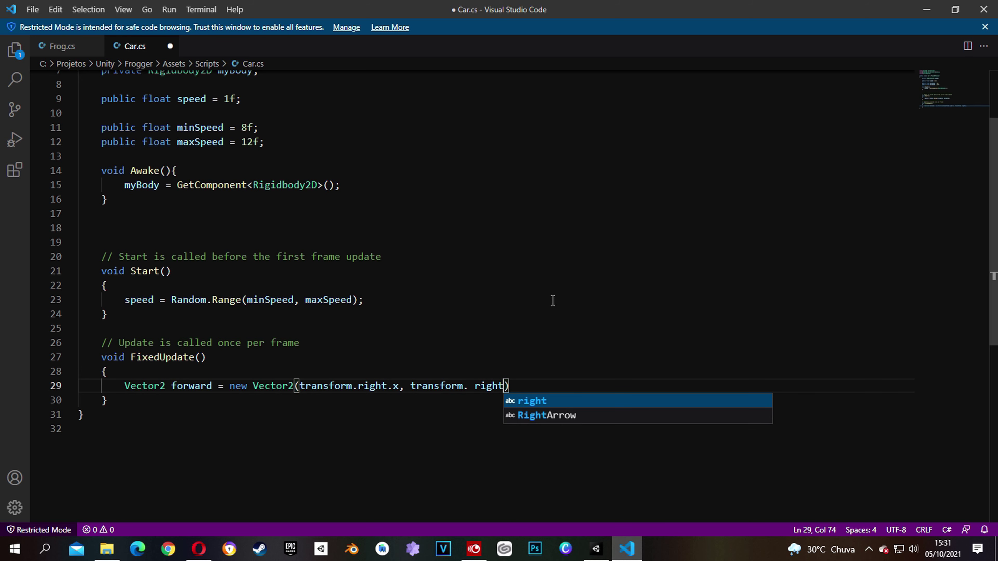
key(Escape)
key(BackSpace)
key(BackSpace)
key(BackSpace)
key(BackSpace)
key(BackSpace)
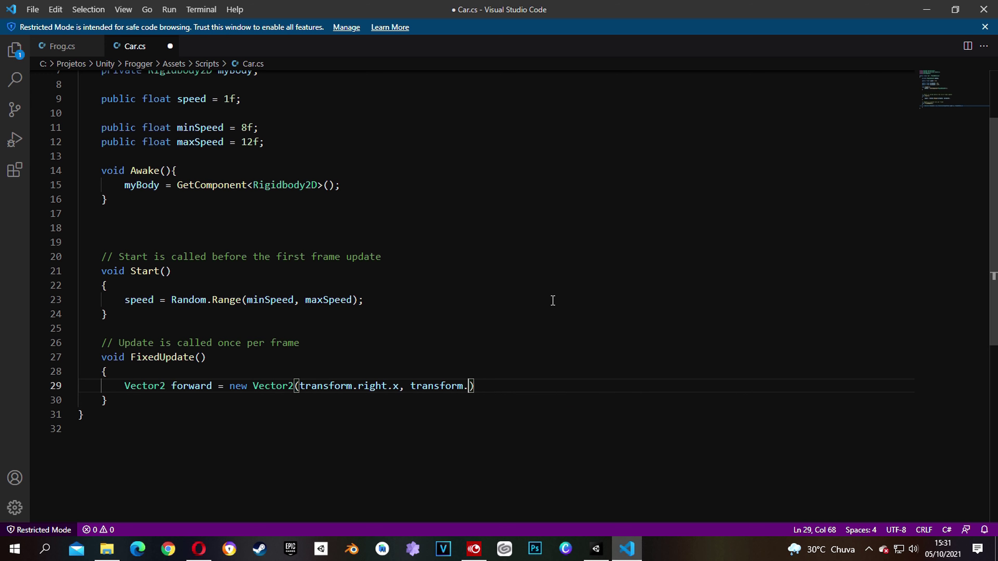
text(right.y))
text(;)
key(Return)
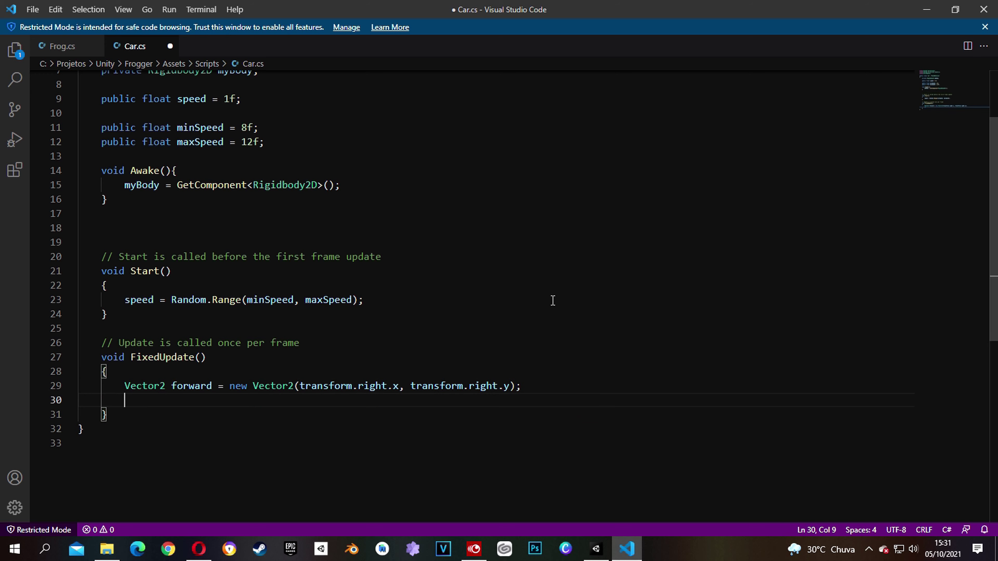
In FixedUpdate, call myBody.MovePosition(myBody.position + forward * Time.fixedDeltaTime * speed), then save Car.cs and return to Unity
text(my)
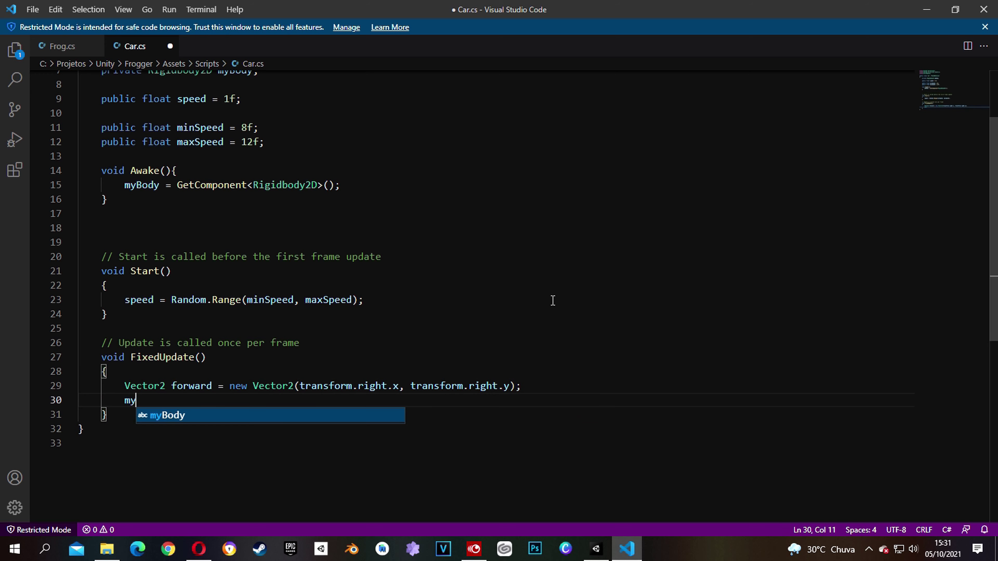
key(Tab)
text(.MovePosi)
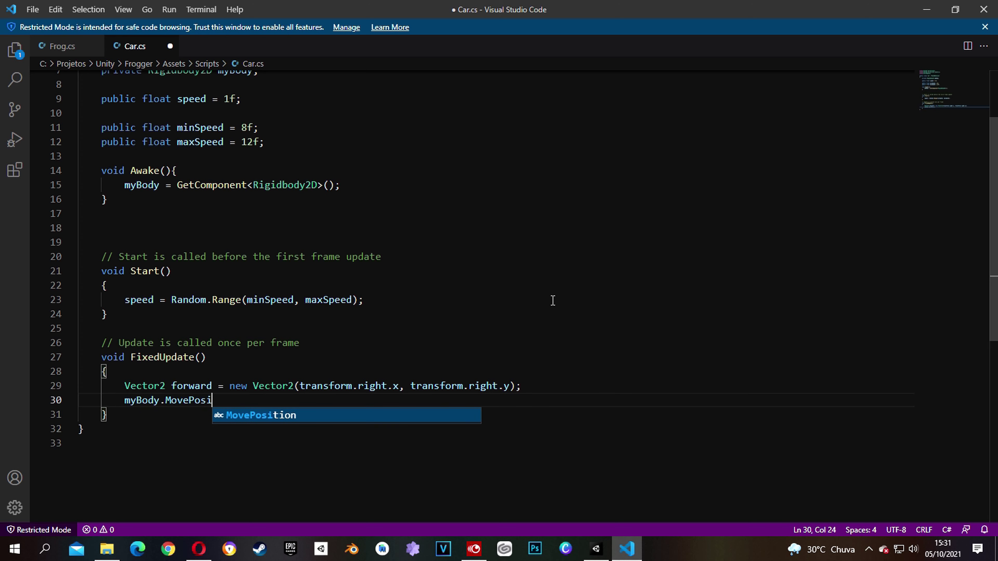
key(Tab)
text((m)
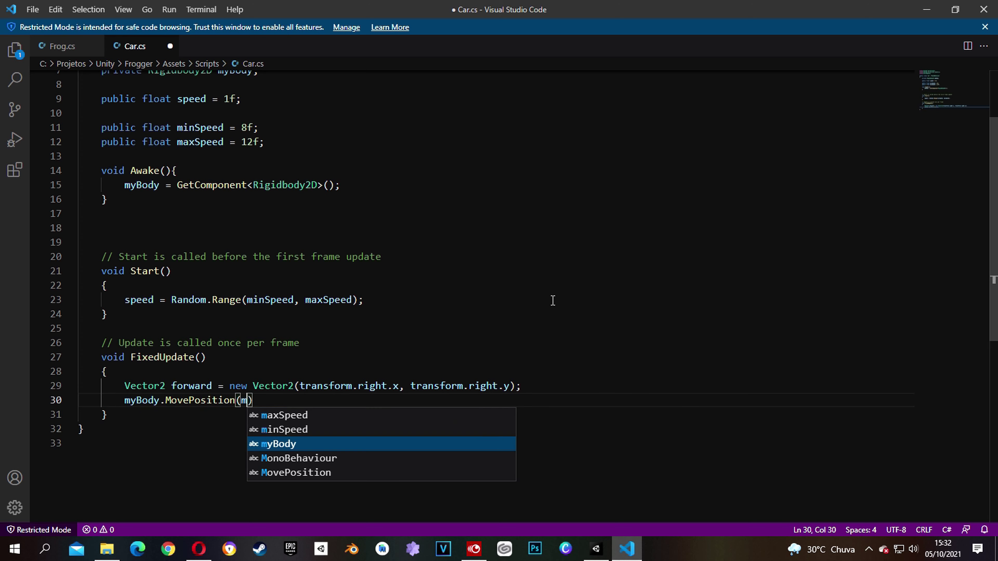
text(ybo)
key(Tab)
text(.)
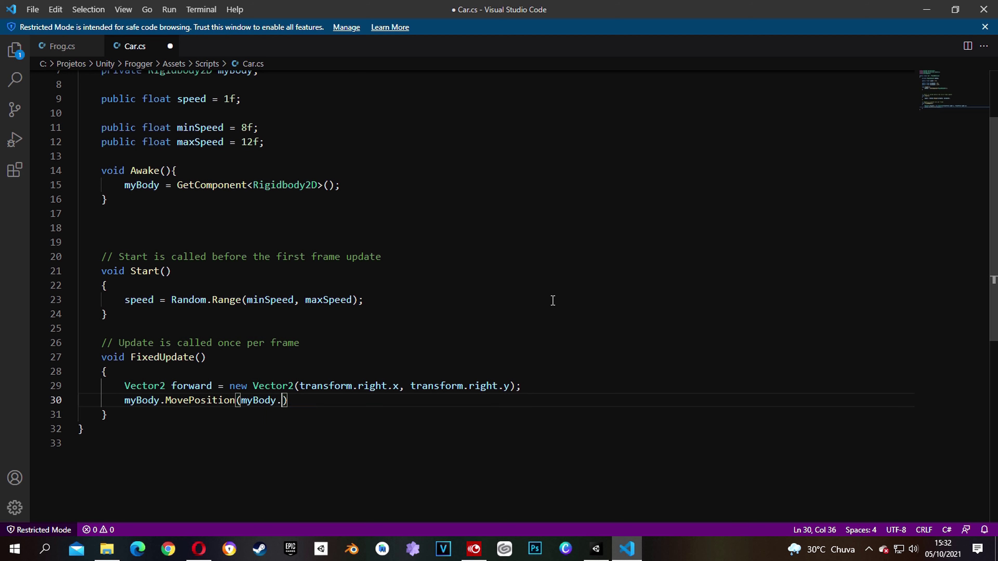
text(position)
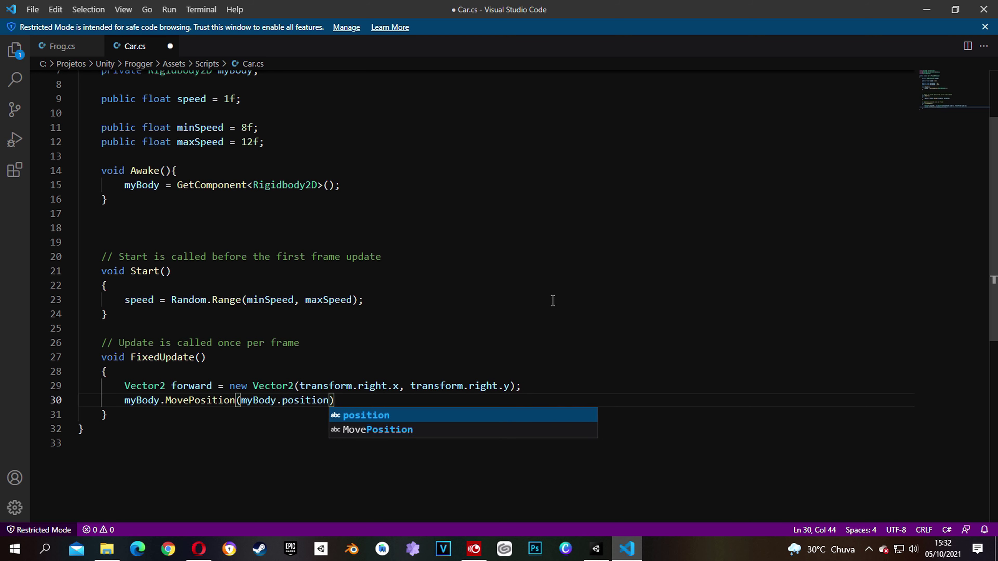
text( + for)
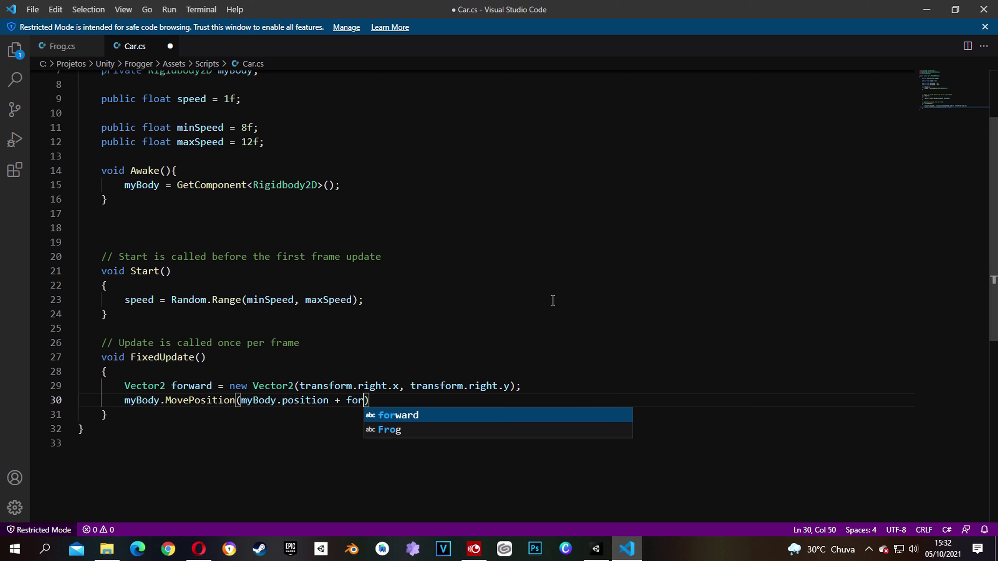
key(Tab)
text(* Time.fixed)
text(Del)
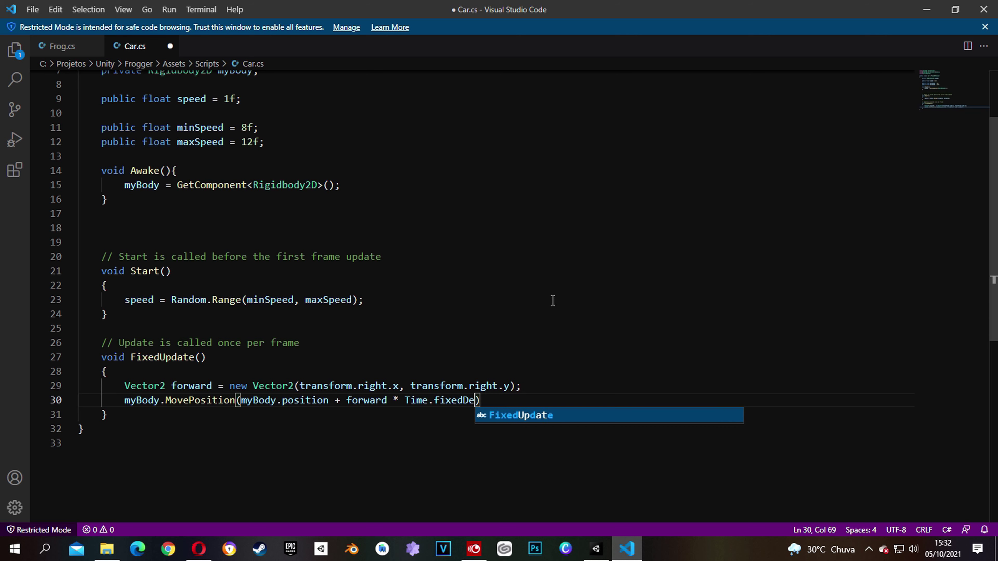
text(taTime * )
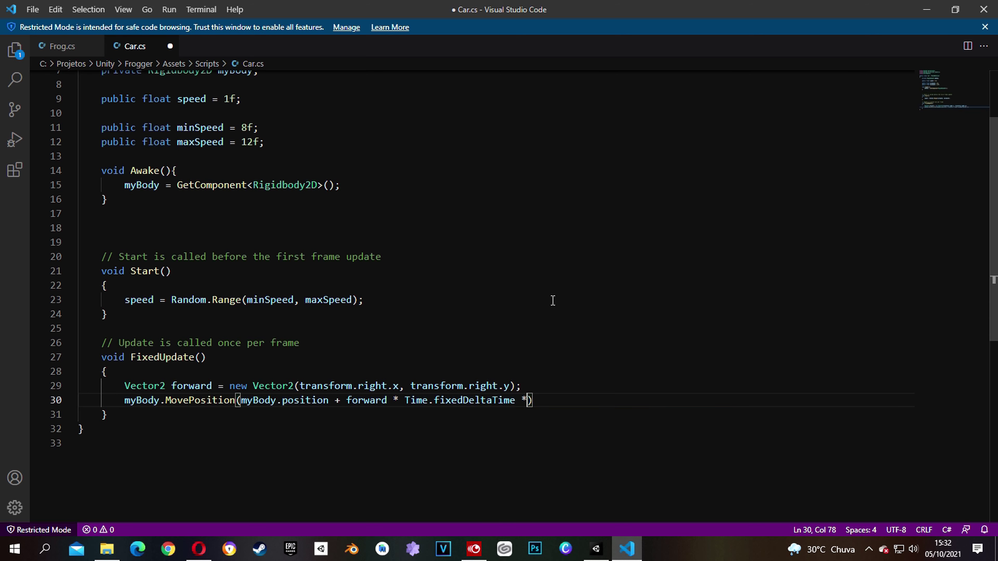
text(speed)
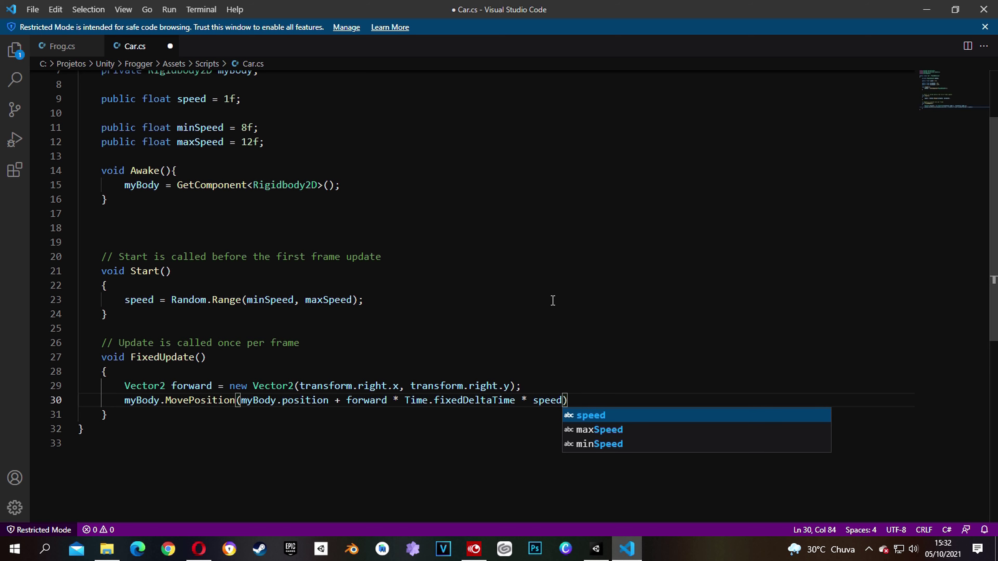
text();)
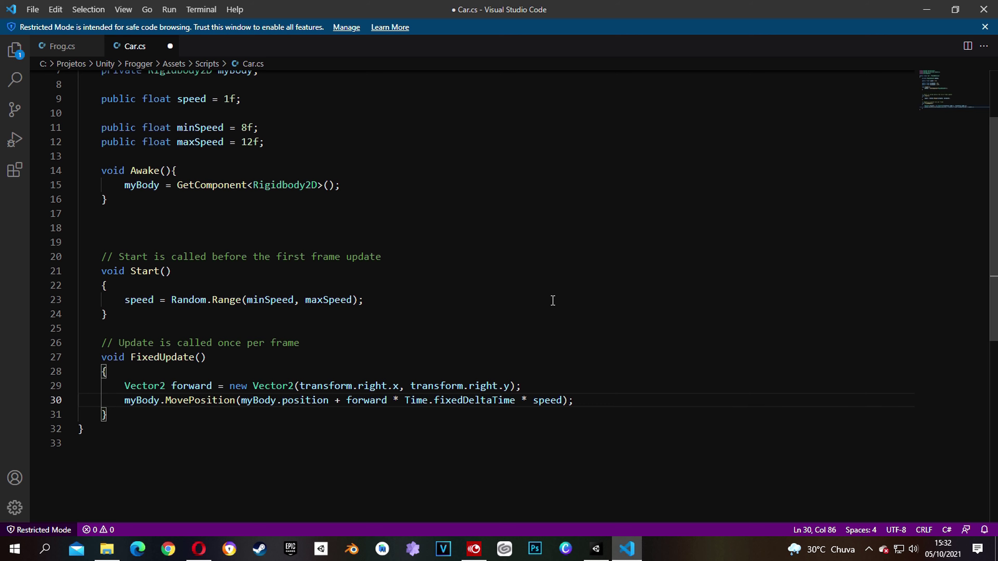
key(ctrl+s)
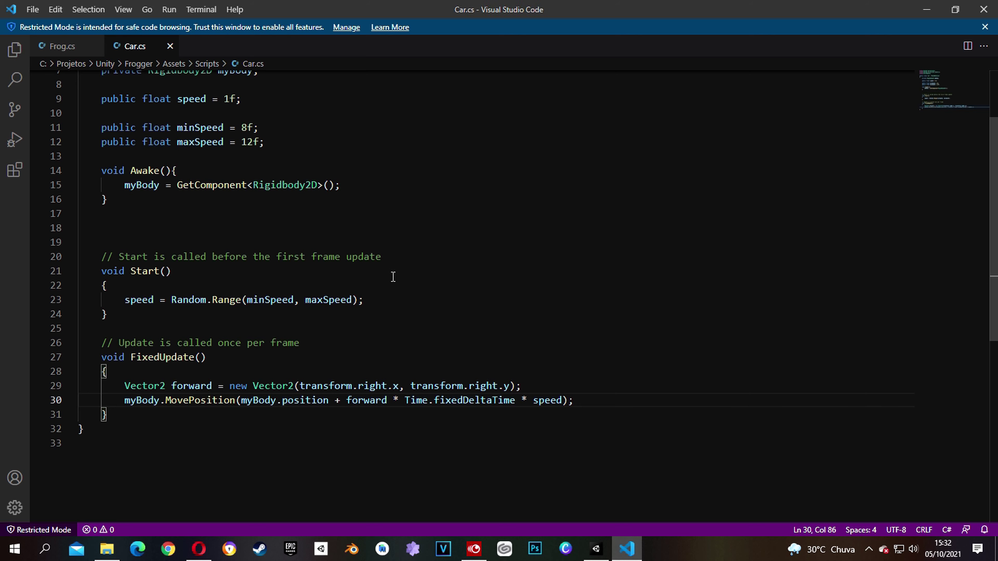
click(596, 549)
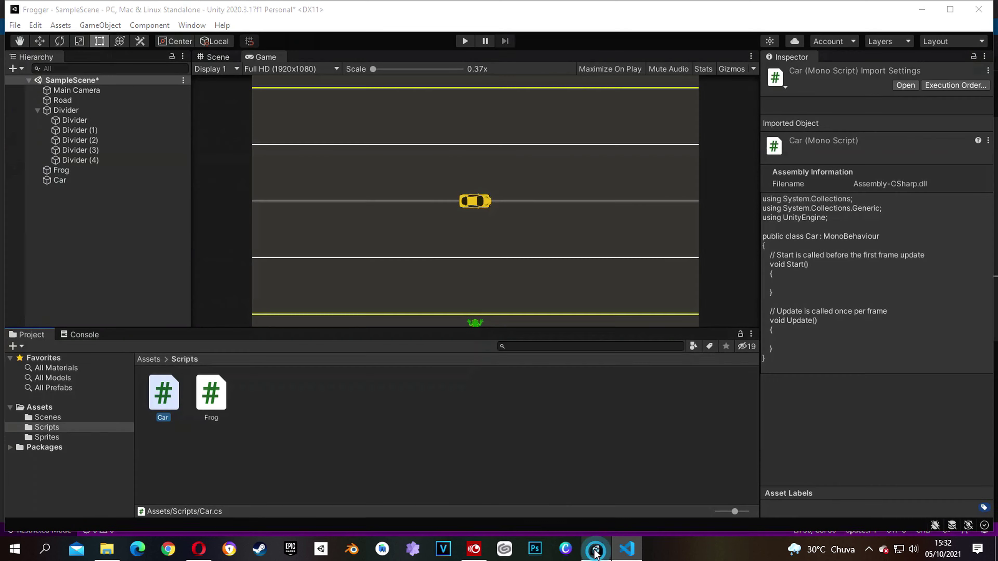
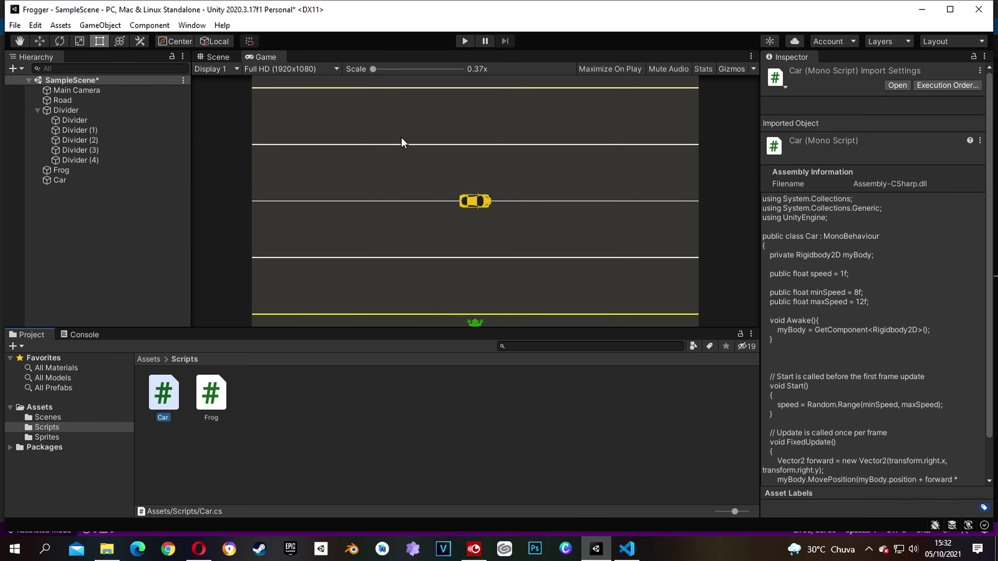
Play-test the scene to watch the Car drive along the road, then stop the game
click(64, 181)
click(460, 43)
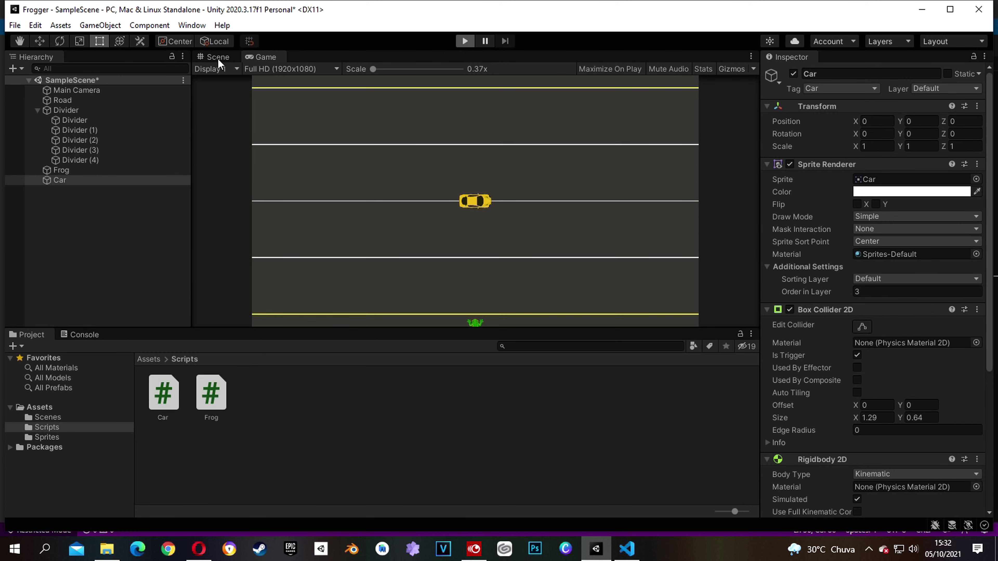
click(216, 56)
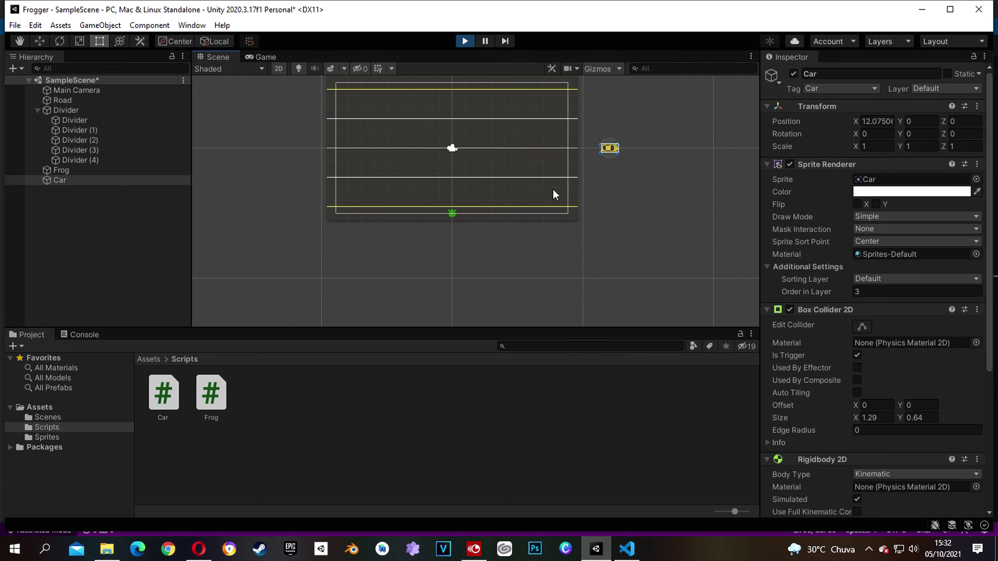
middle_drag(684, 256, 390, 245)
mouse_move(572, 225)
middle_down()
mouse_move(455, 221)
mouse_move(494, 223)
middle_up()
mouse_move(398, 248)
middle_down()
mouse_move(616, 282)
mouse_move(428, 269)
middle_up()
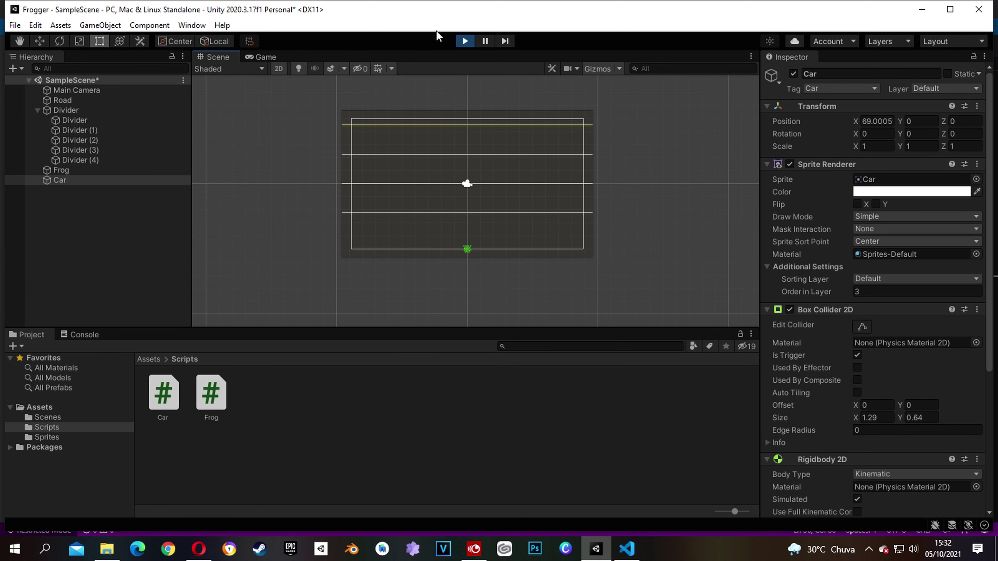
click(465, 40)
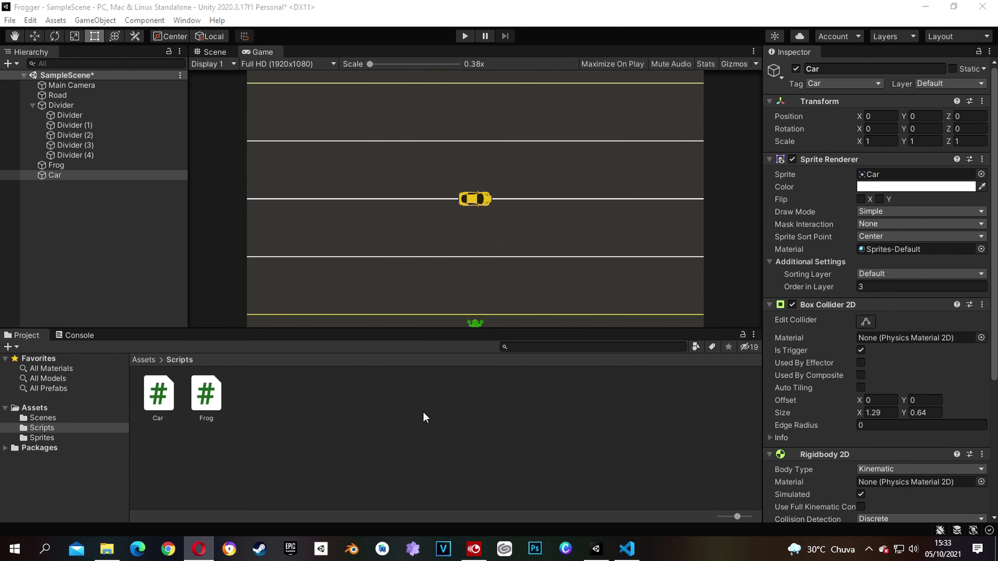
Create a new folder named Prefab in Assets
click(39, 408)
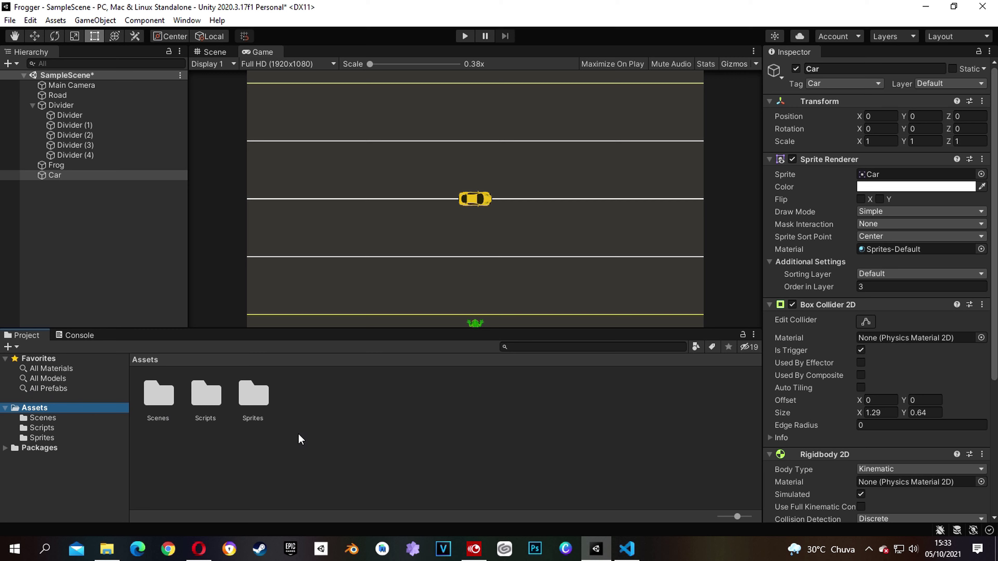
click(347, 394)
right_click(347, 394)
mouse_move(445, 68)
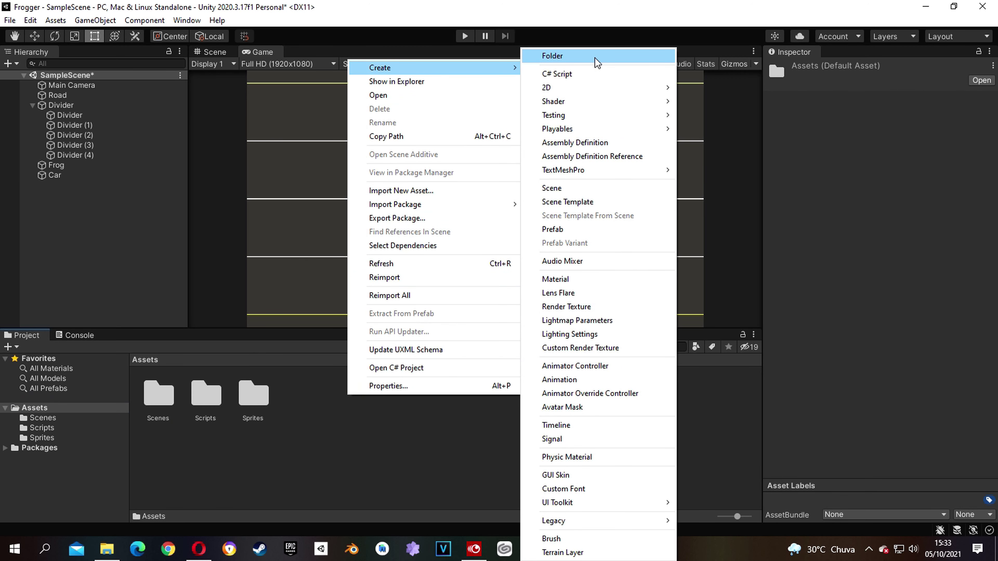
click(595, 58)
text(Prefab)
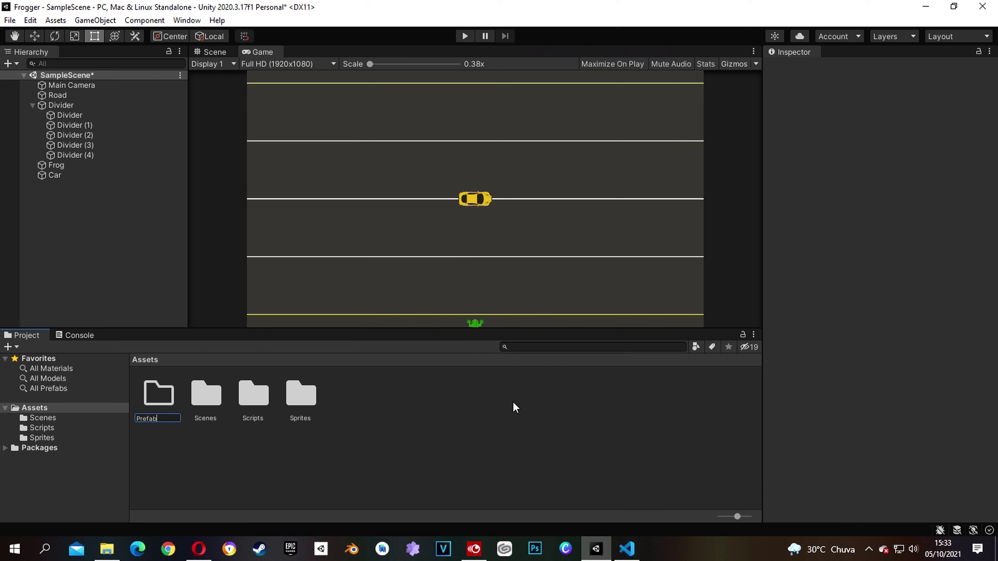
key(Return)
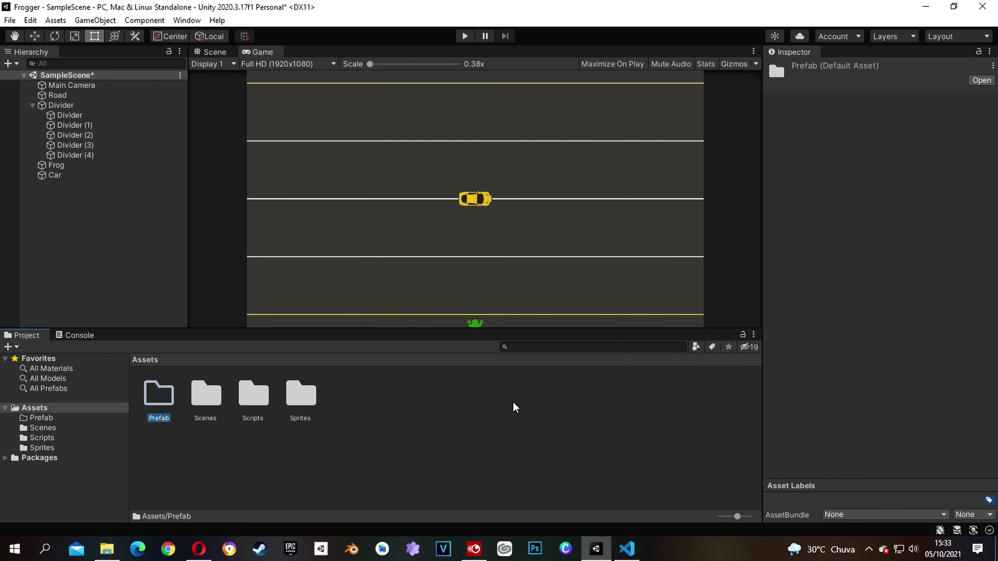
Make Car and Frog prefabs in the Prefab folder, then delete Car from the scene
drag(62, 177, 159, 397)
double_click(160, 396)
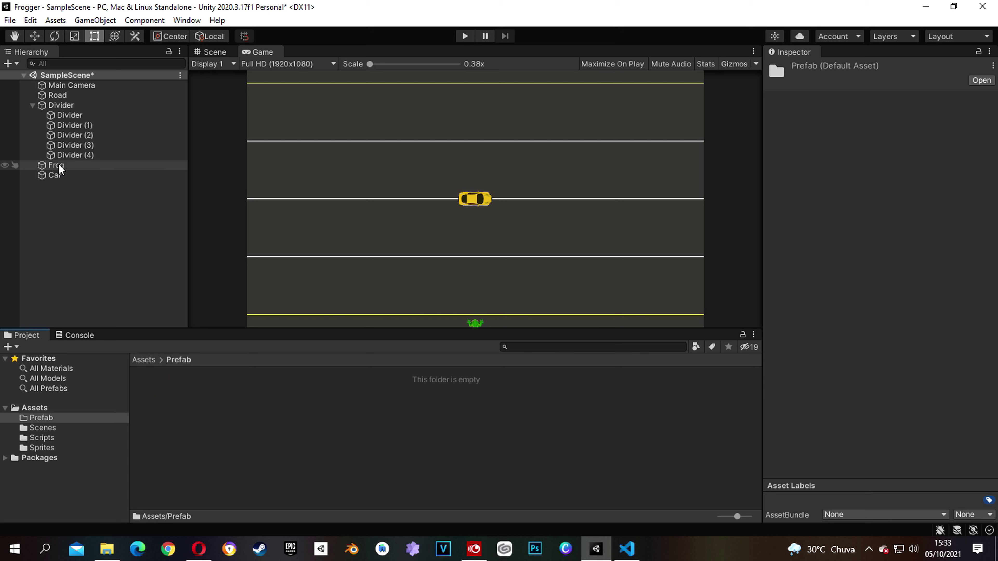
drag(58, 180, 174, 396)
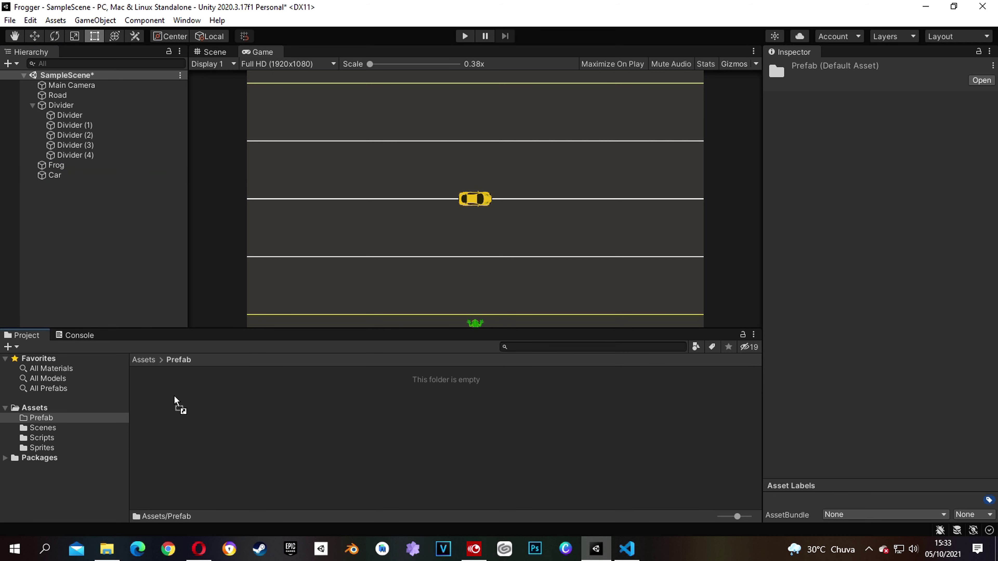
drag(59, 165, 214, 416)
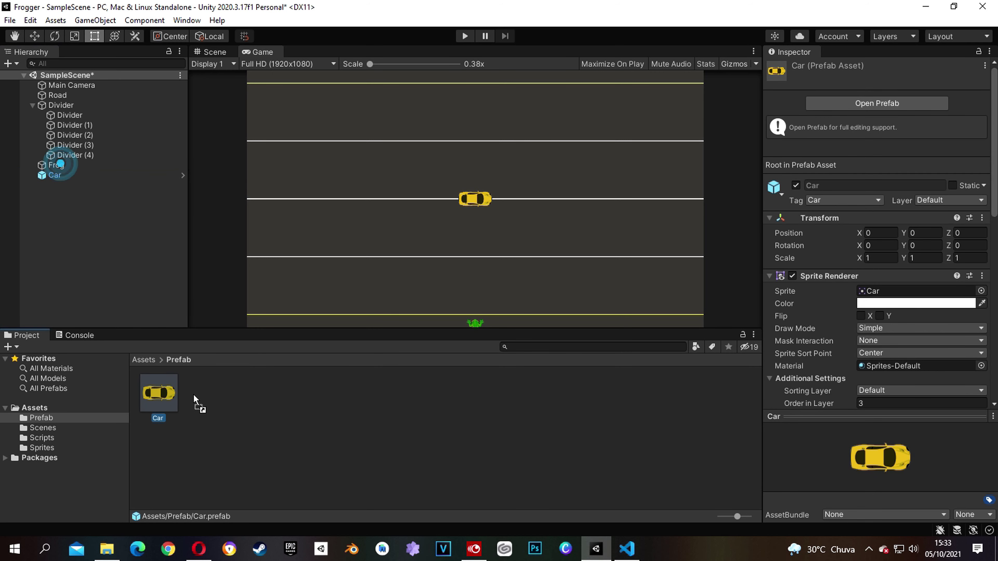
click(55, 175)
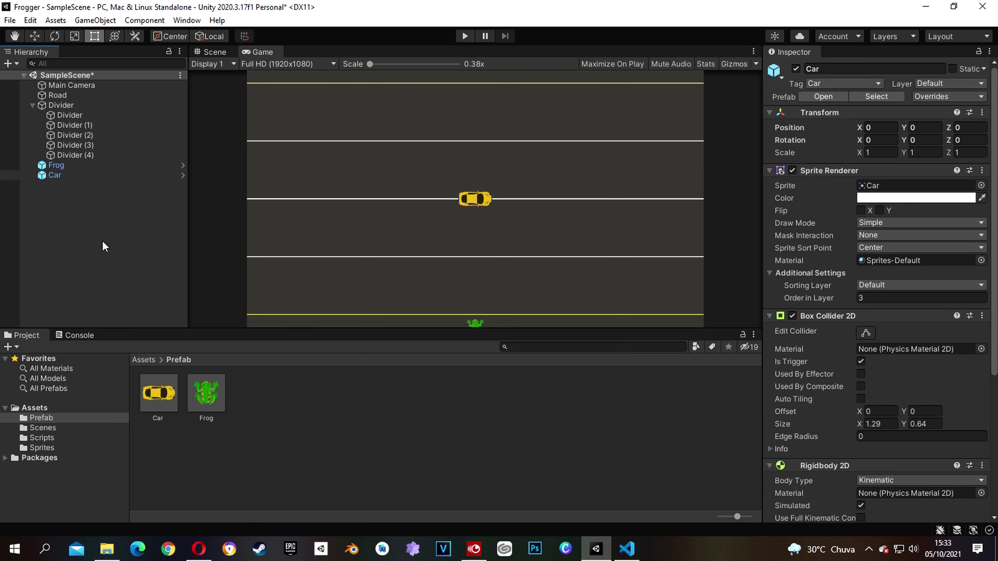
key(Delete)
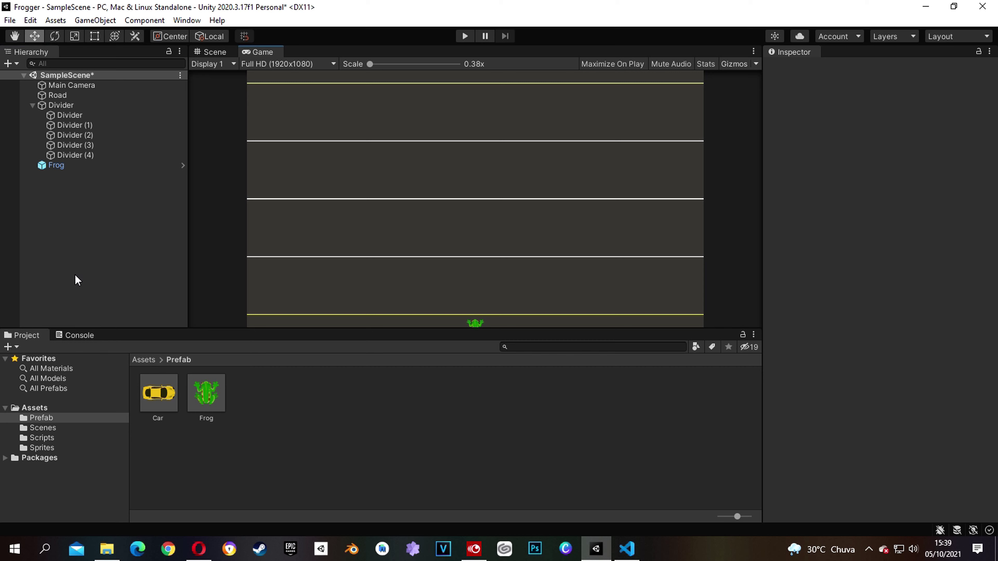
Create an empty object named Spawner and reset its position to 0, 0, 0
right_click(72, 185)
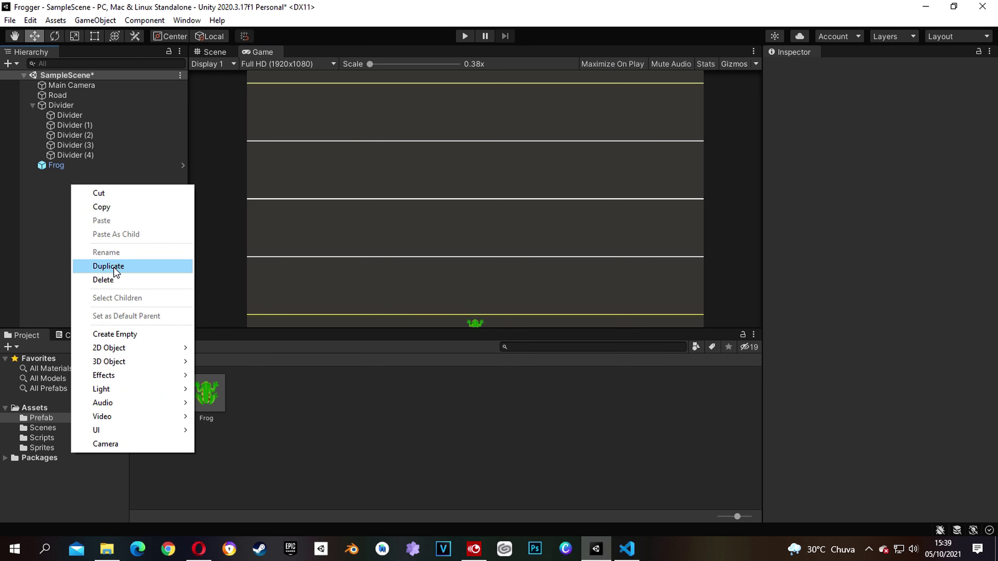
click(111, 337)
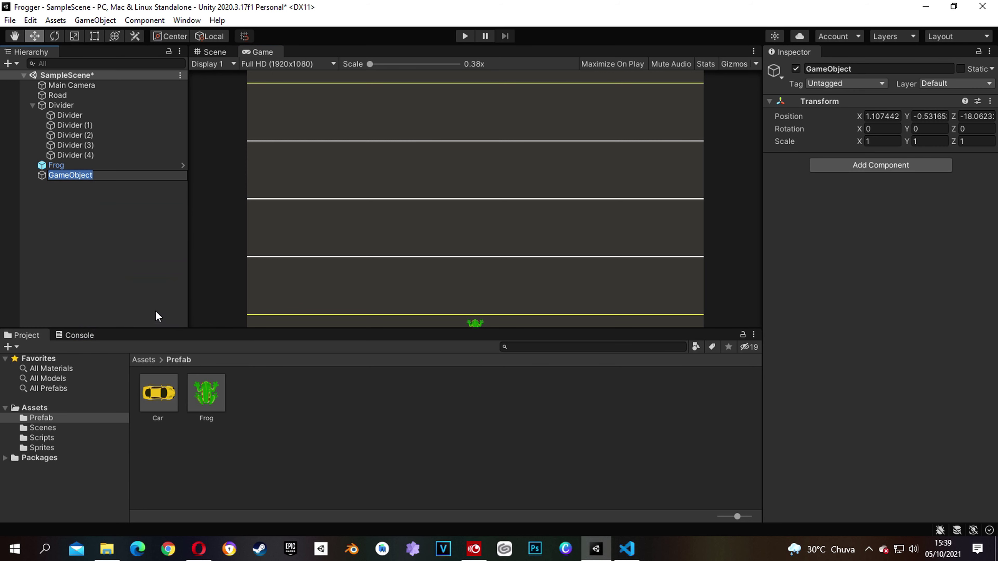
text(Spawner)
click(89, 195)
click(75, 178)
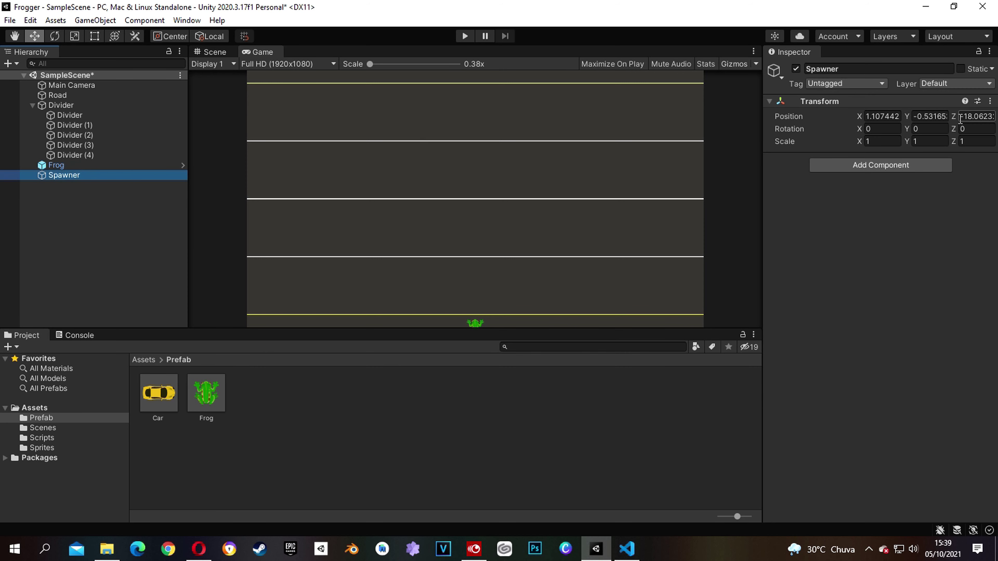
right_click(857, 101)
click(926, 114)
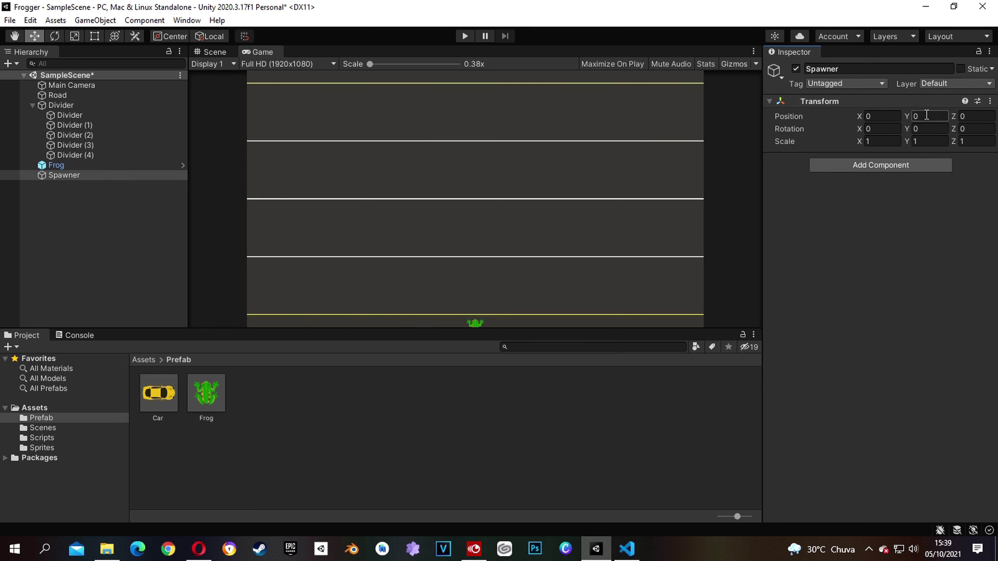
Add an empty child under Spawner named Spawn01Right
right_click(70, 175)
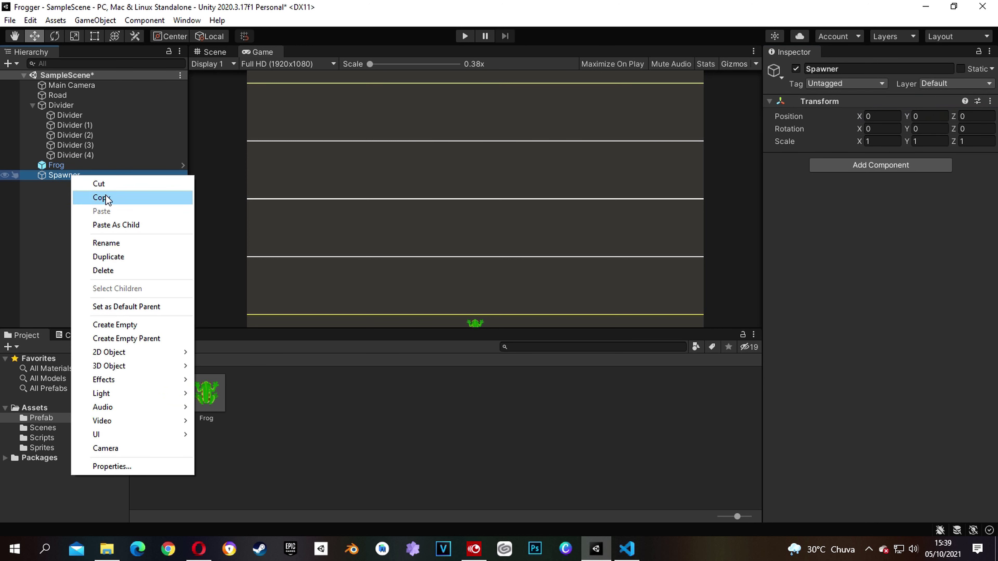
click(126, 322)
text(Spawn)
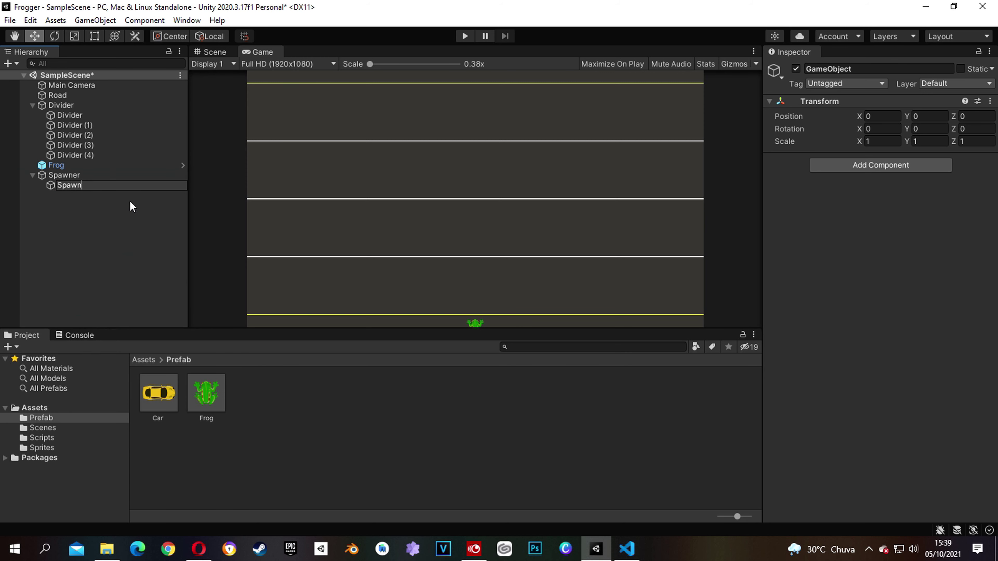
text(1)
key(BackSpace)
text(Right)
key(BackSpace)
key(BackSpace)
key(BackSpace)
key(BackSpace)
text(01Right)
key(Return)
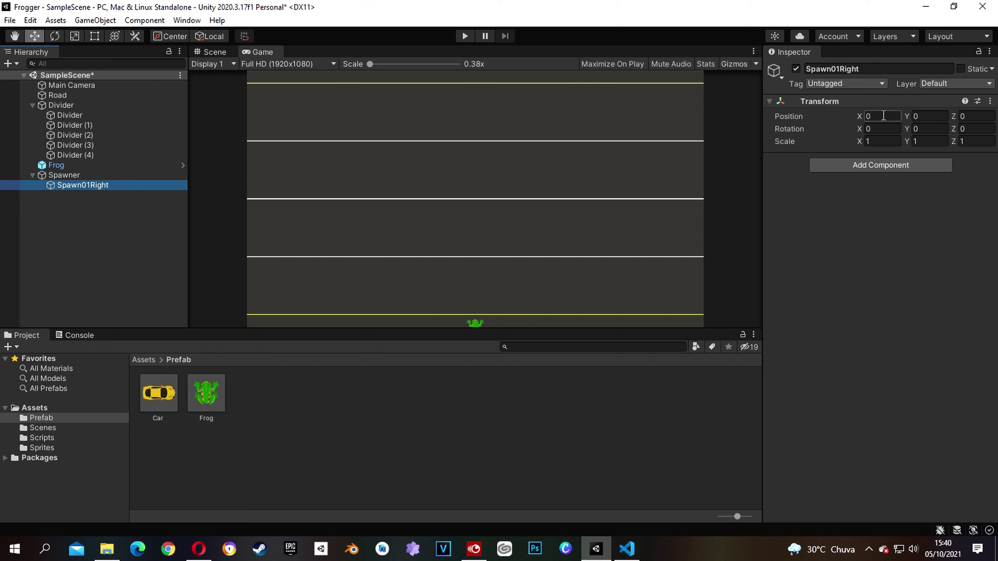
Position Spawn01Right at X -11, Y -1.1
click(924, 117)
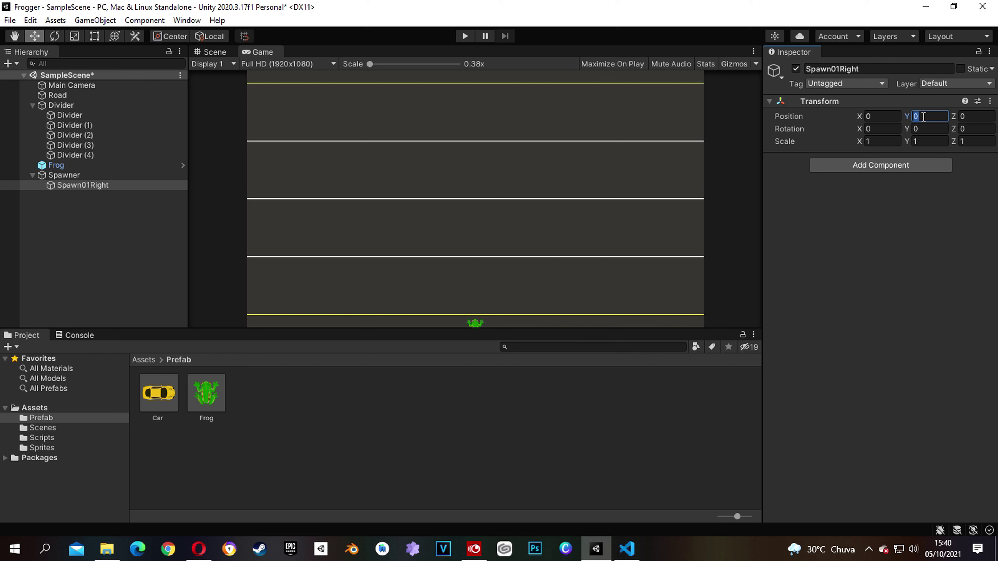
text(-1.1)
click(207, 50)
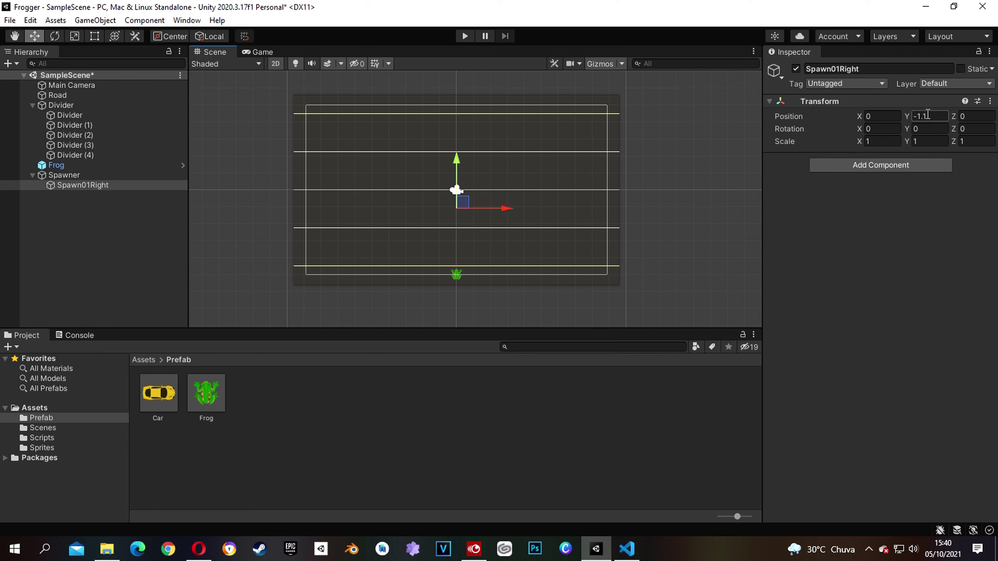
click(883, 118)
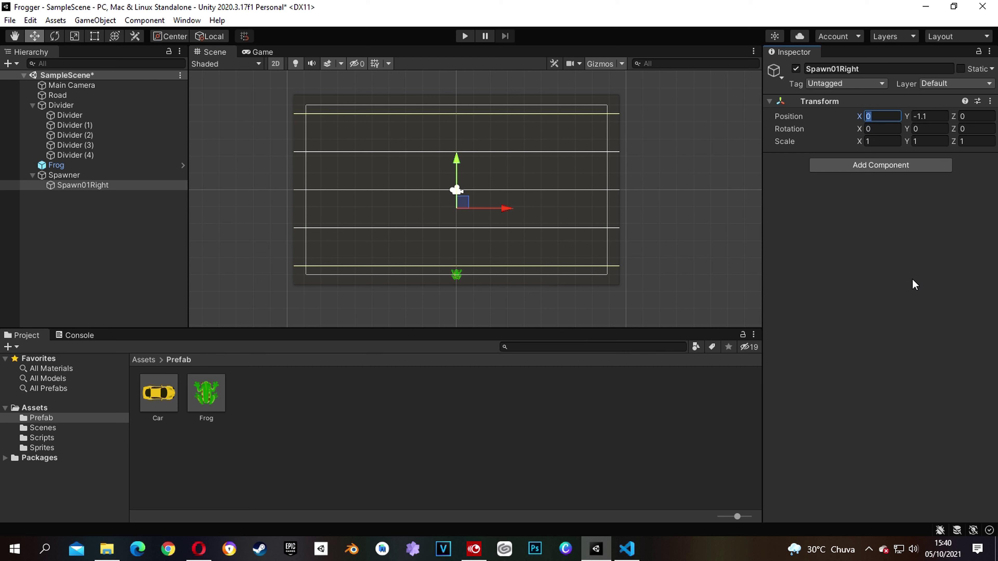
text(-11)
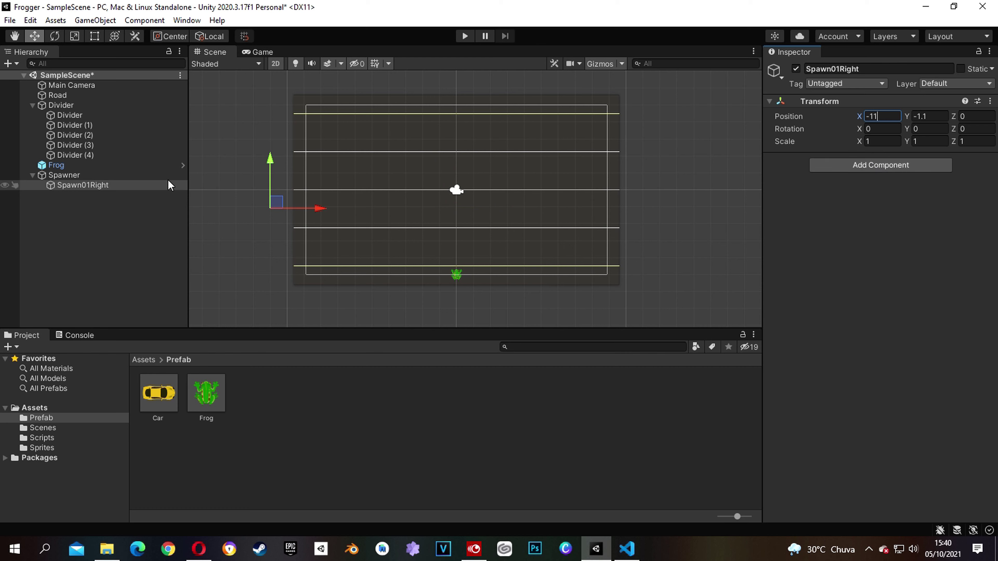
click(80, 185)
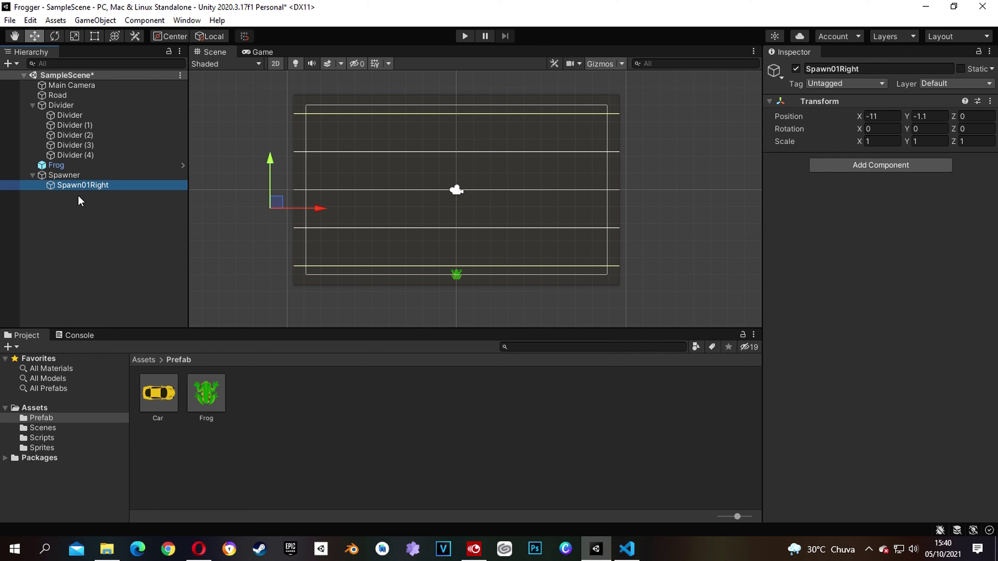
Duplicate Spawn01Right and rename the copy Spawn02Right
key(ctrl+d)
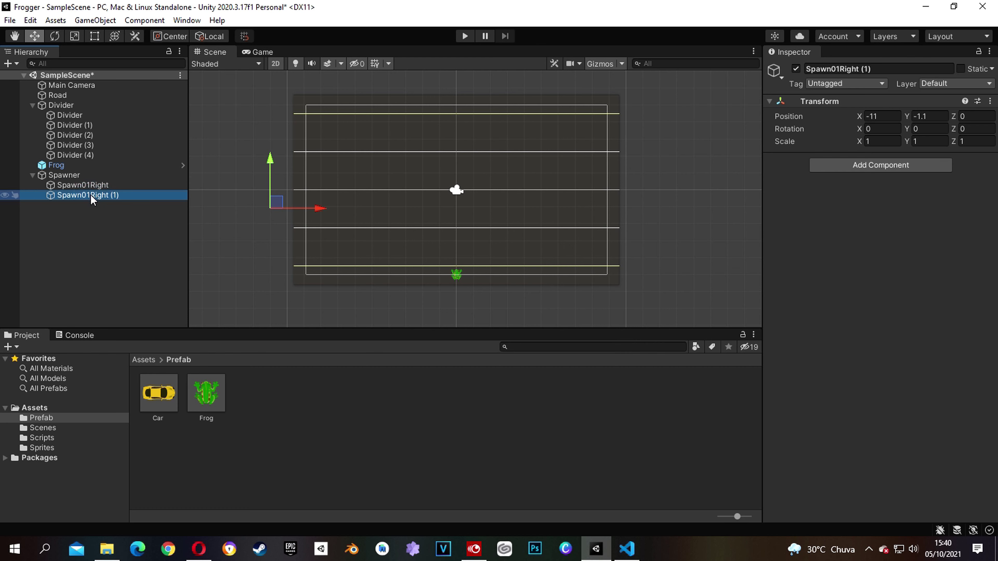
click(91, 196)
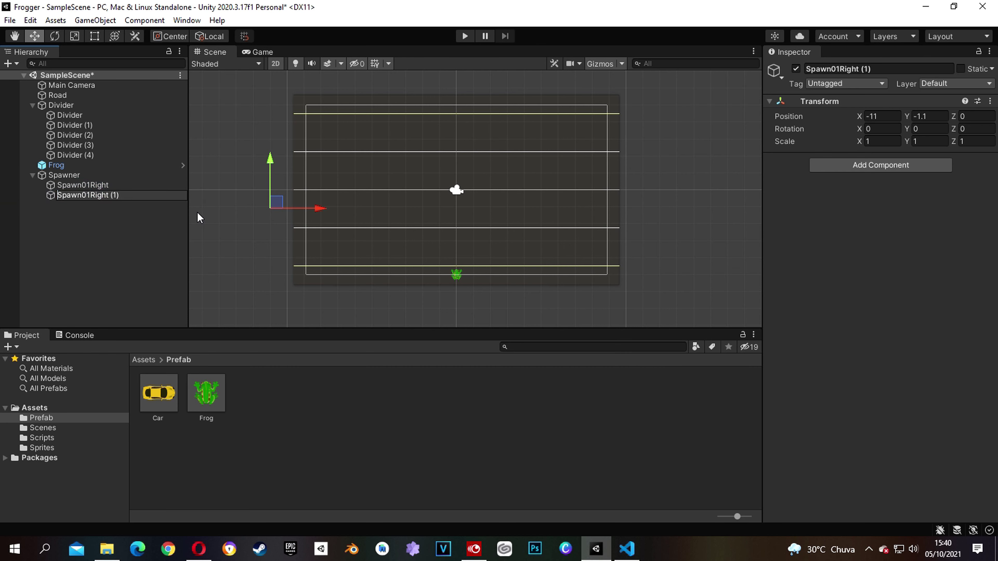
key(Right)
key(Right)
key(Right)
key(BackSpace)
text(2)
key(Right)
key(Right)
key(Right)
key(shift+Right)
key(shift+End)
key(BackSpace)
click(125, 220)
Set Spawn02Right's Y position to 3.3 and duplicate it for another spawn point
click(104, 195)
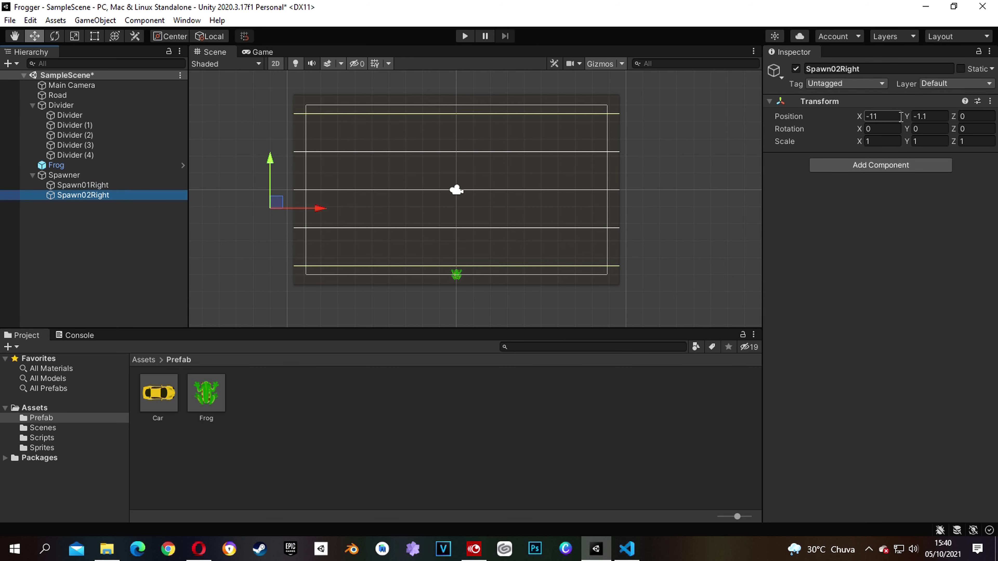
click(935, 117)
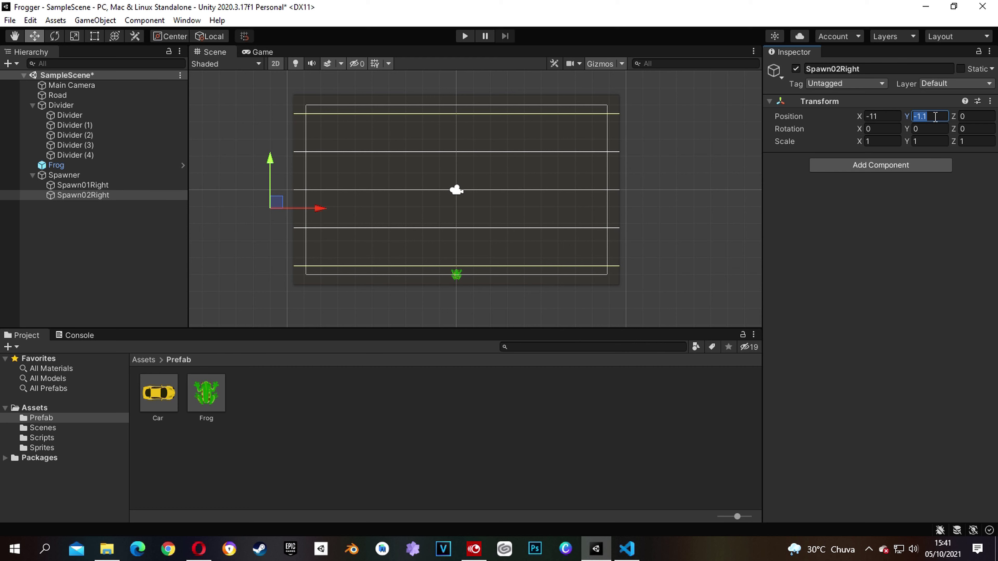
text(3.3)
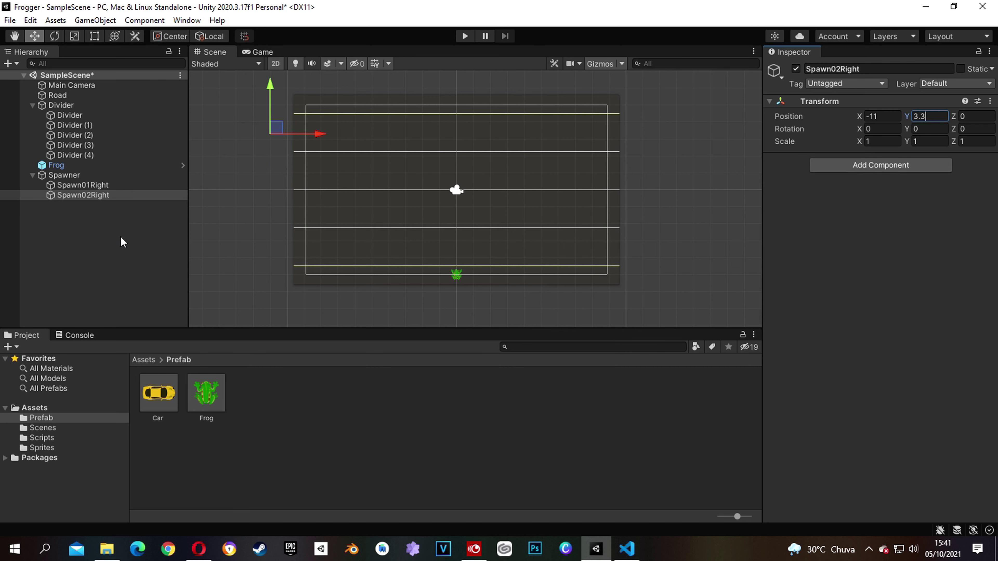
click(73, 214)
click(85, 195)
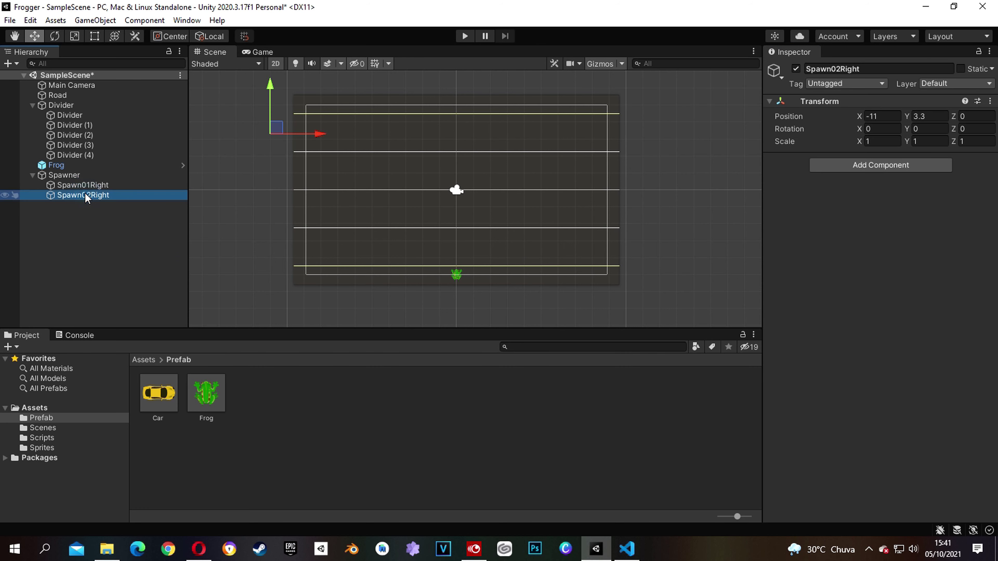
key(ctrl+d)
click(86, 205)
click(86, 205)
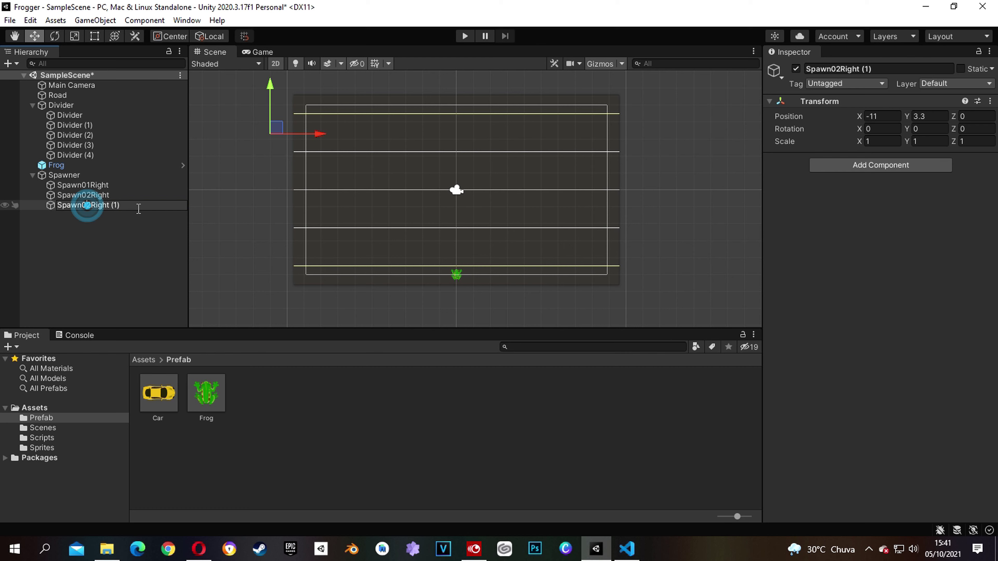
Rename the duplicate Spawn03Left and place it at X 11, Y -3.3 with Z rotation 180
key(shift+Right)
text(3)
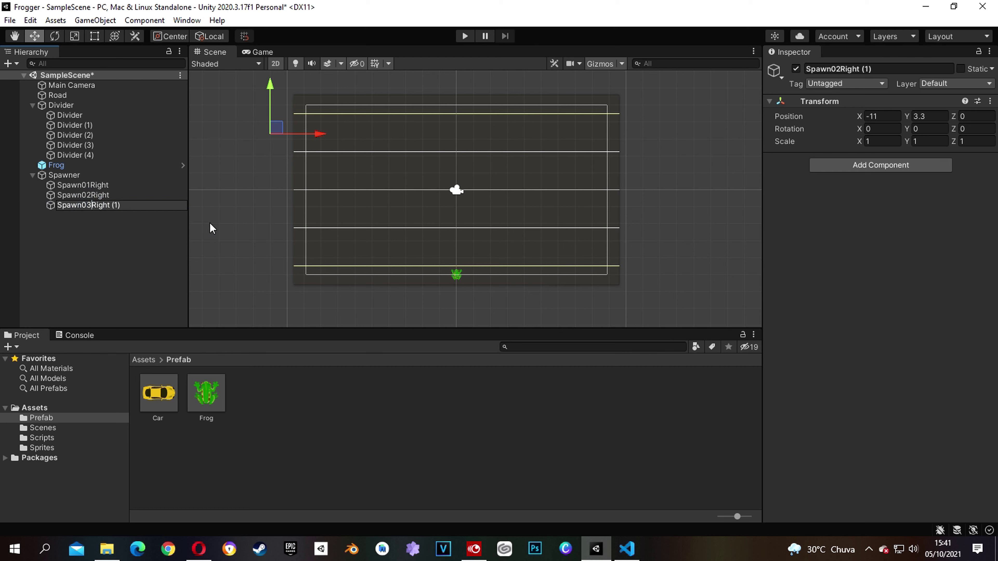
key(shift+Right)
key(shift+Right)
key(shift+Right)
key(shift+Right)
key(shift+Right)
key(shift+Right)
key(shift+Right)
key(shift+Right)
text(Left)
click(110, 232)
click(97, 204)
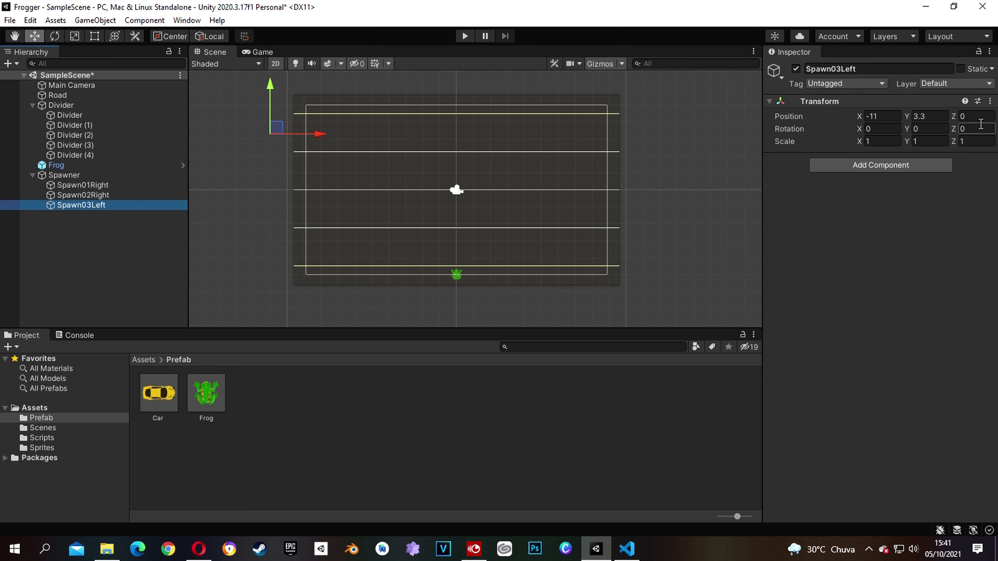
click(934, 116)
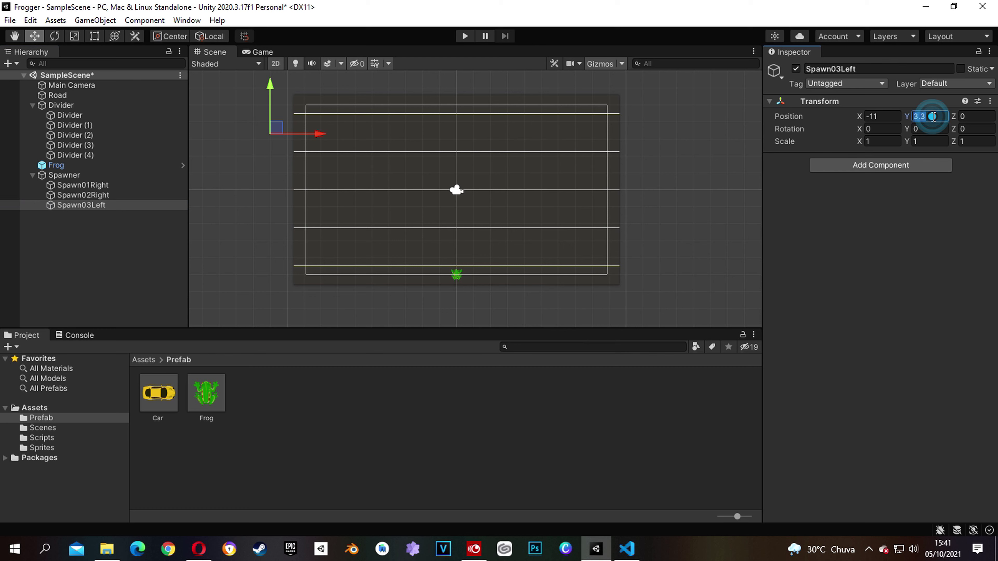
text(-3.3)
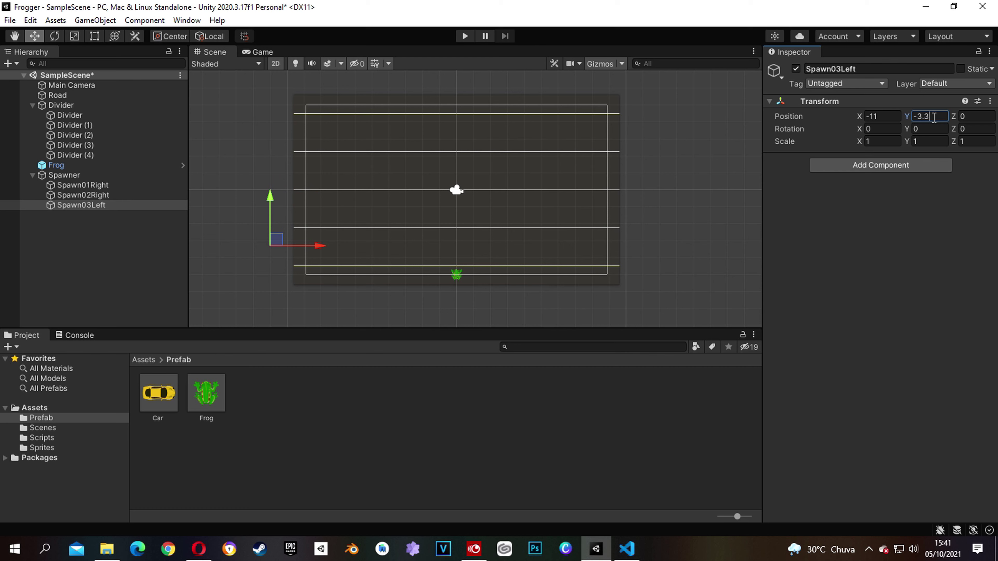
click(883, 116)
text(11)
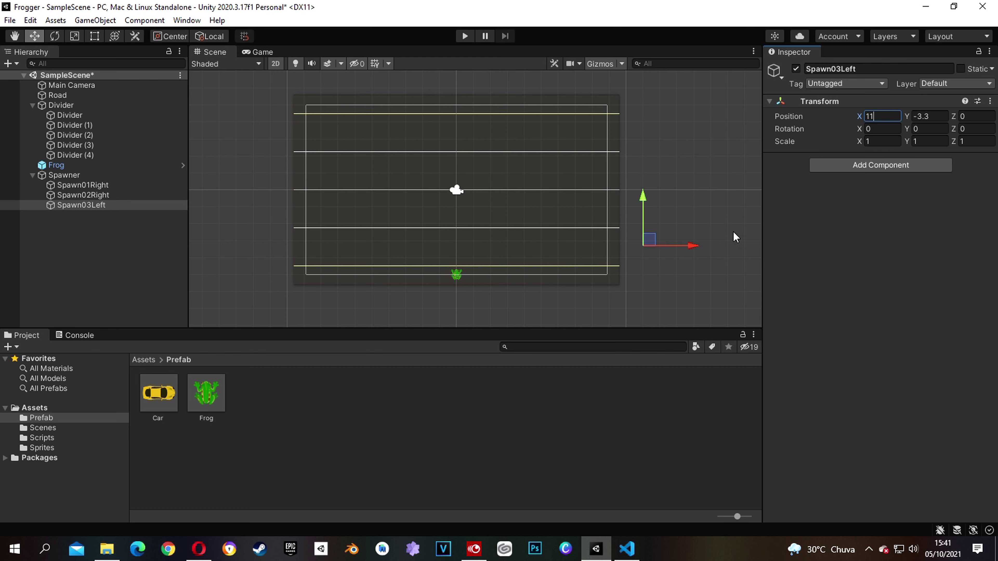
click(971, 129)
text(180)
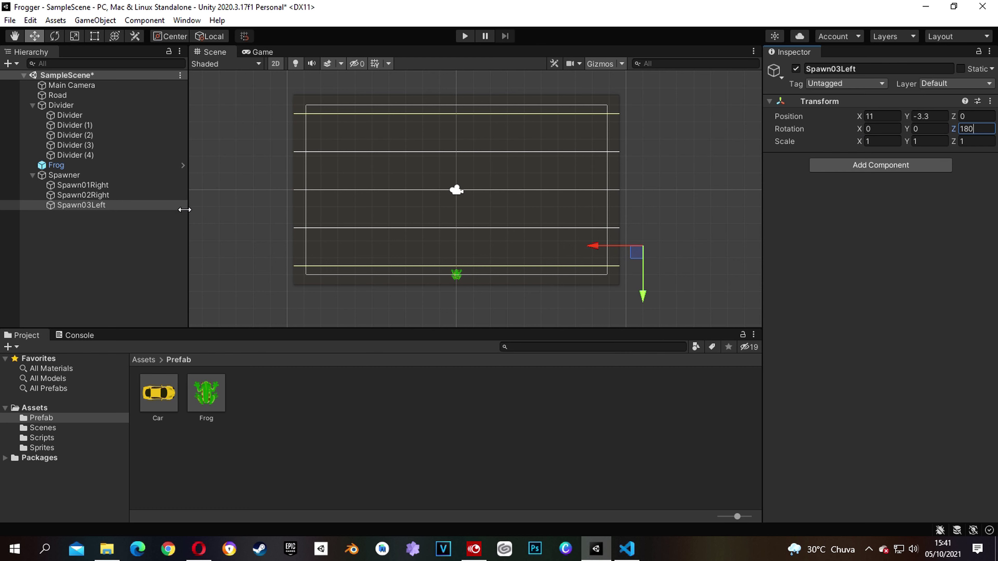
Duplicate Spawn03Left as Spawn04Left and set its Y position to 1.1
click(90, 224)
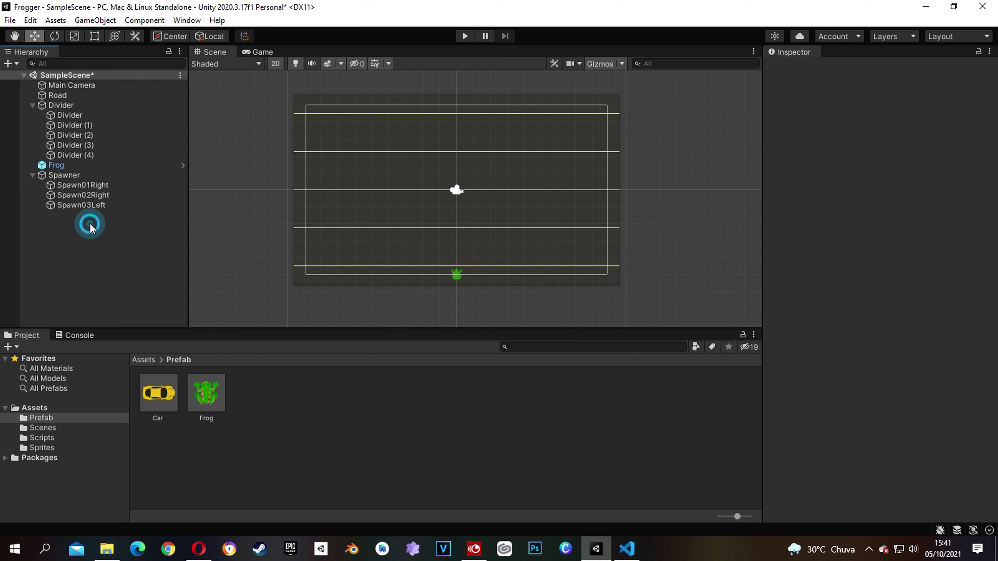
click(92, 207)
key(ctrl+d)
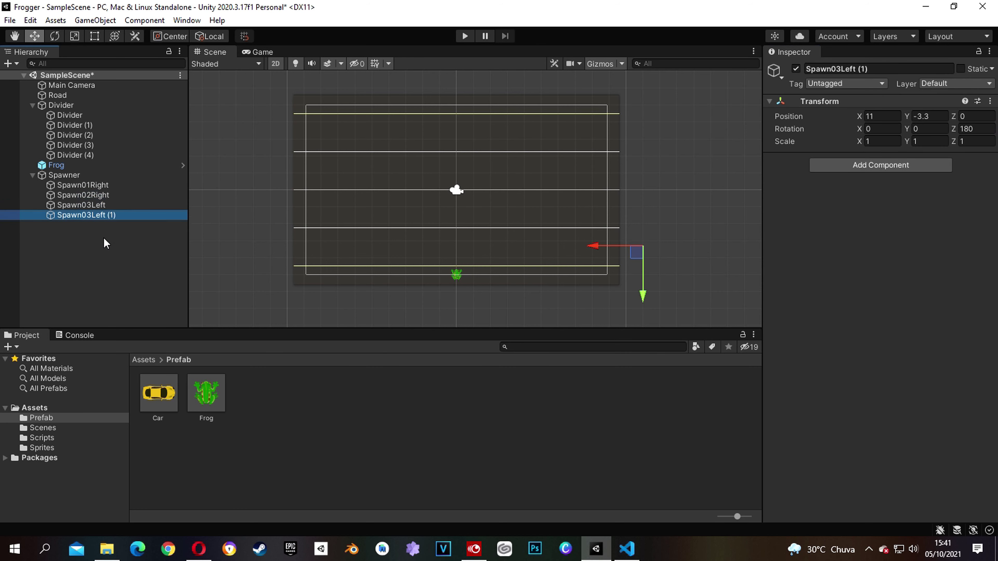
click(121, 218)
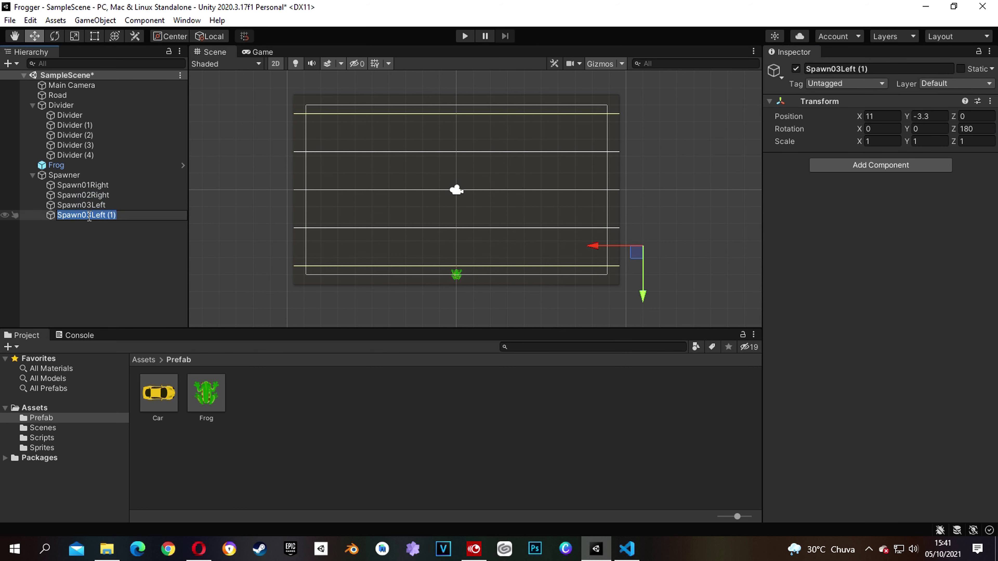
drag(86, 215, 92, 215)
text(4)
key(Right)
key(Right)
key(Right)
key(Delete)
key(Delete)
key(Delete)
key(Delete)
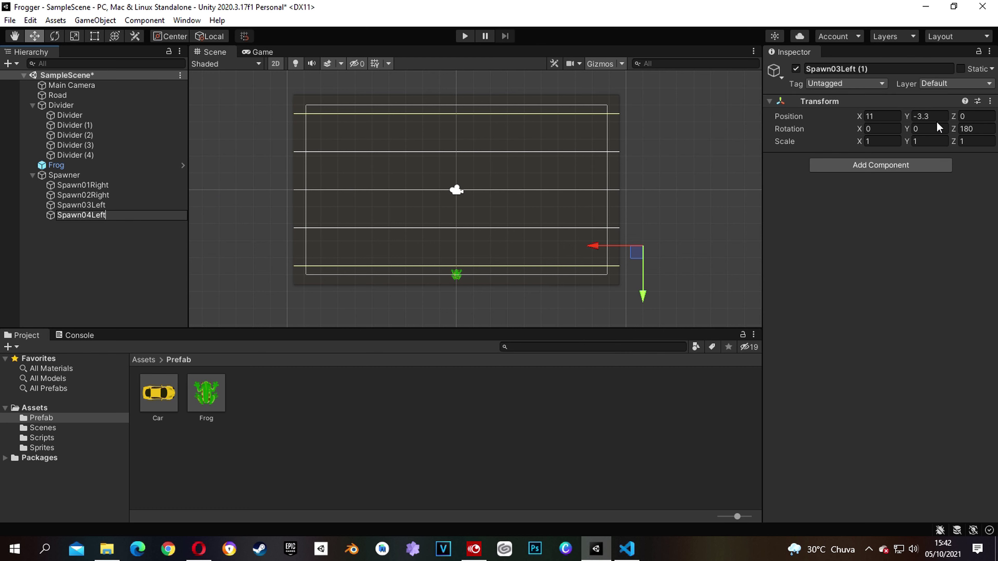
click(937, 117)
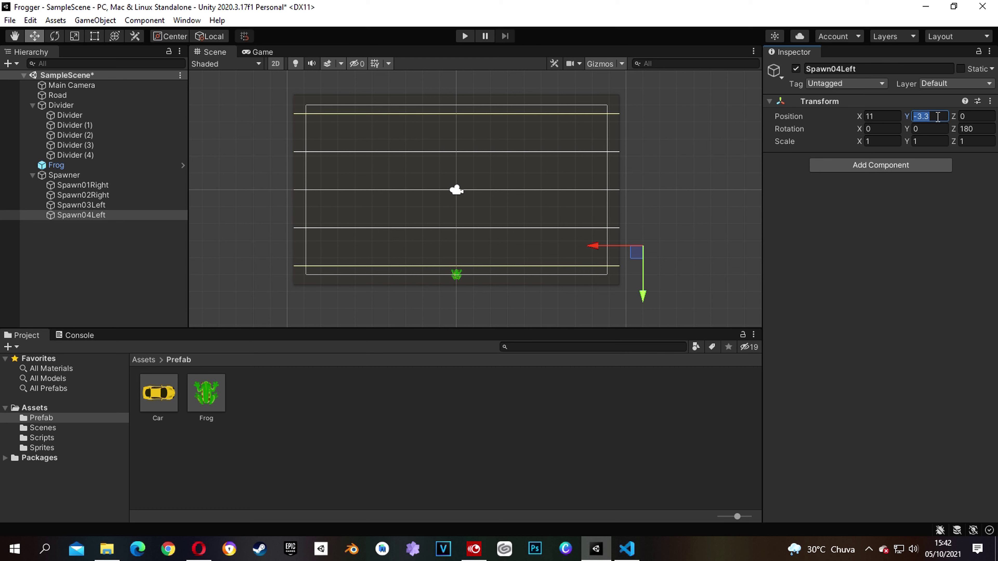
text(1.1)
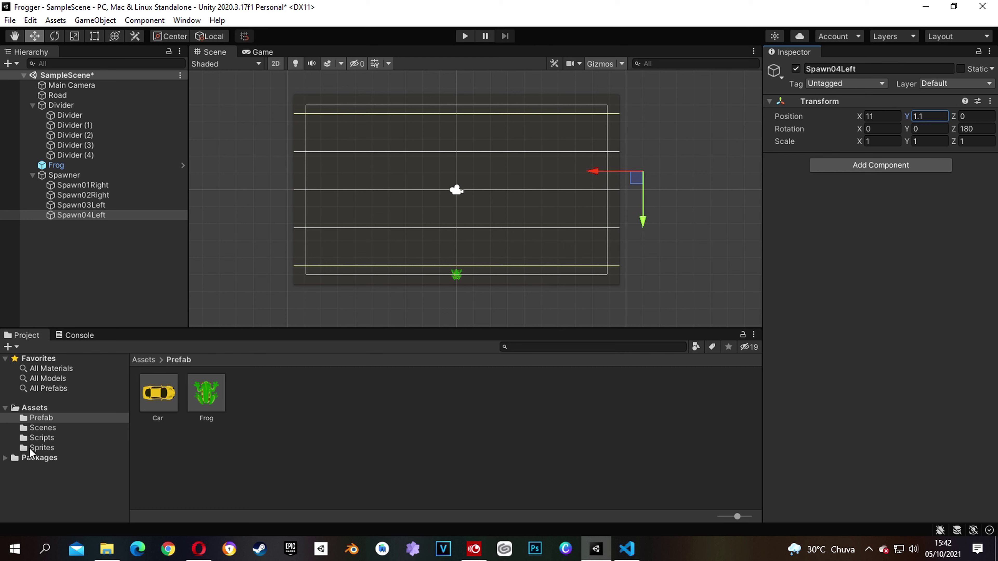
Create a C# script named SpawnerScript in the Scripts folder
click(42, 439)
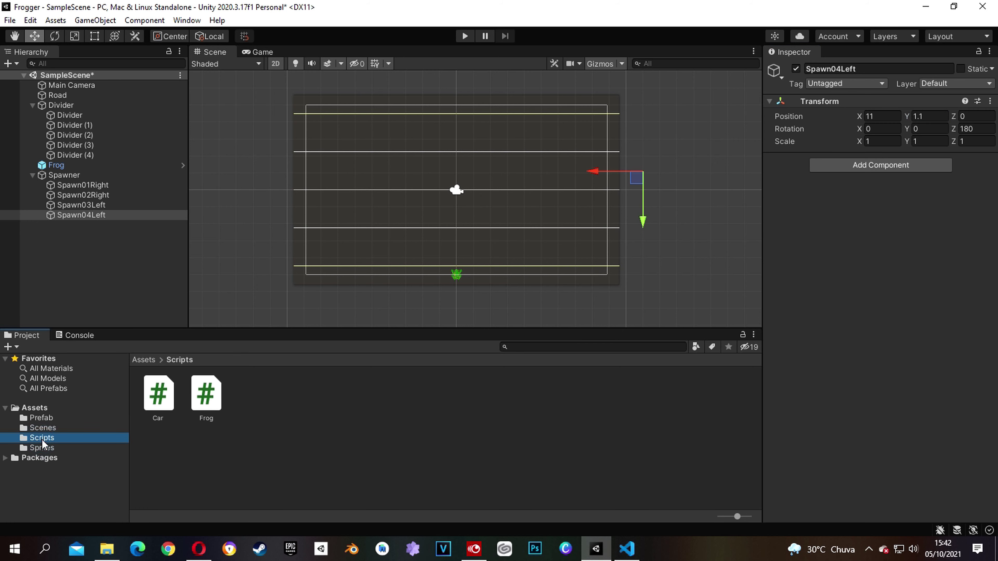
right_click(272, 422)
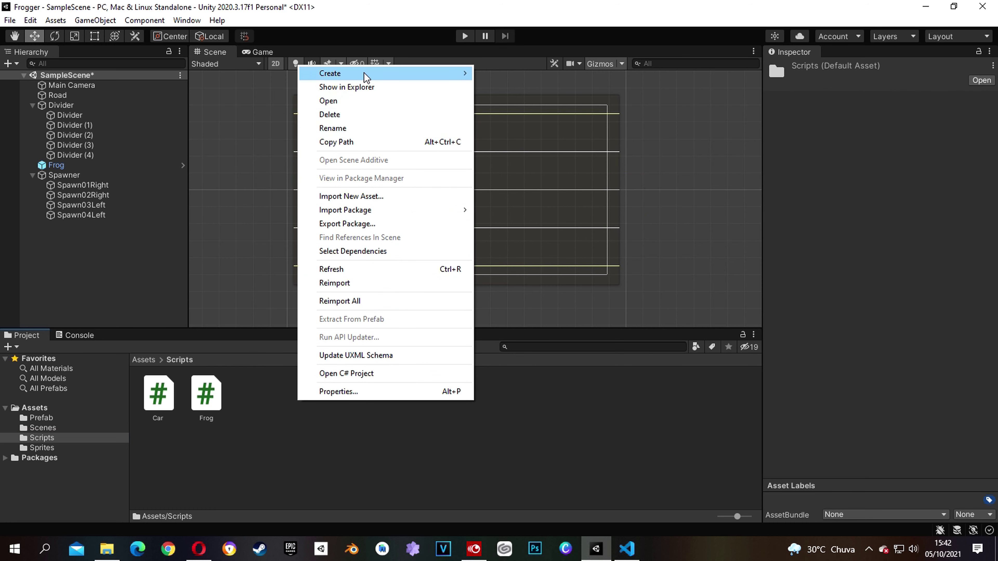
mouse_move(439, 73)
click(533, 75)
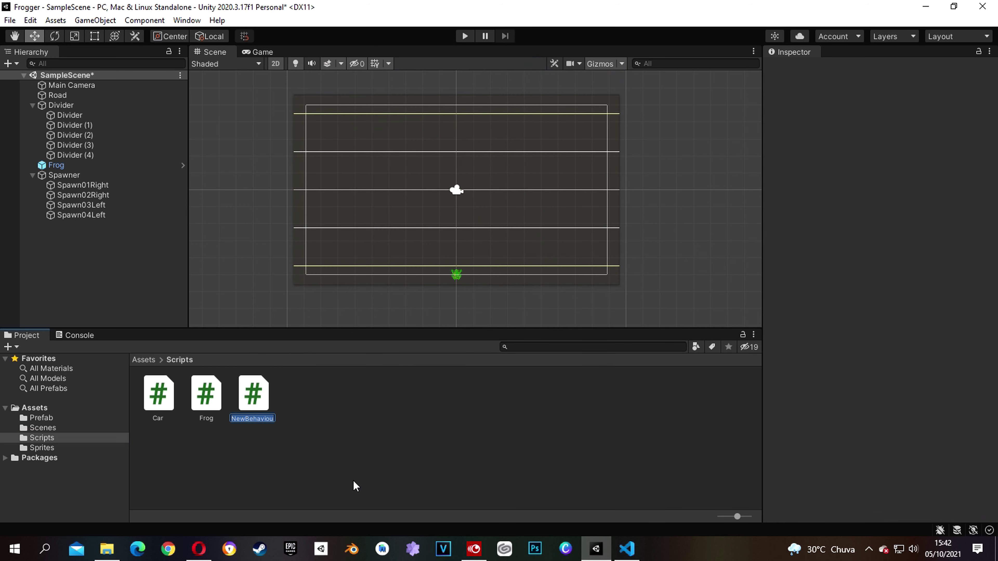
text(SpawnerScript)
key(Return)
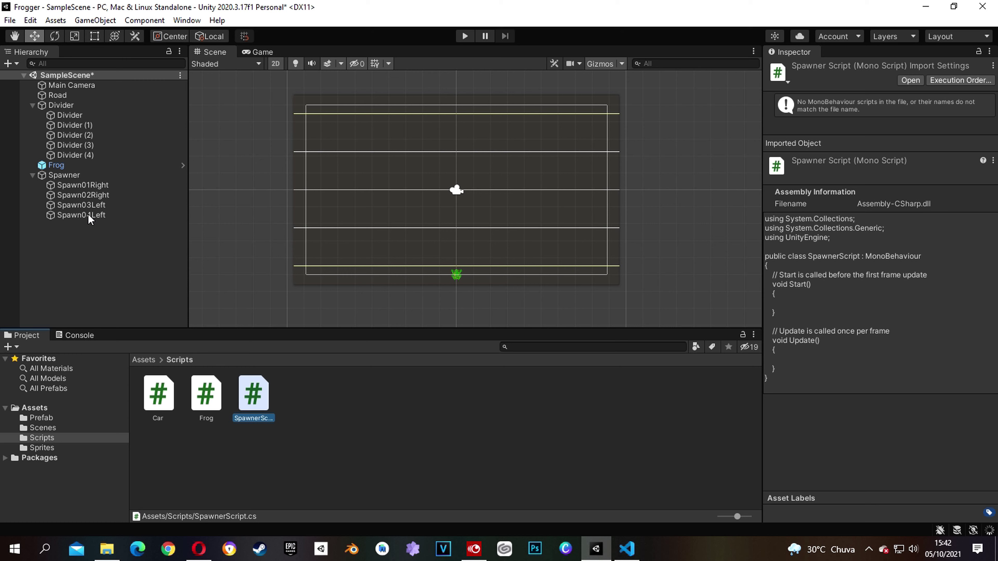
Attach Spawner Script to all four spawn points and open SpawnerScript in Visual Studio Code
click(87, 215)
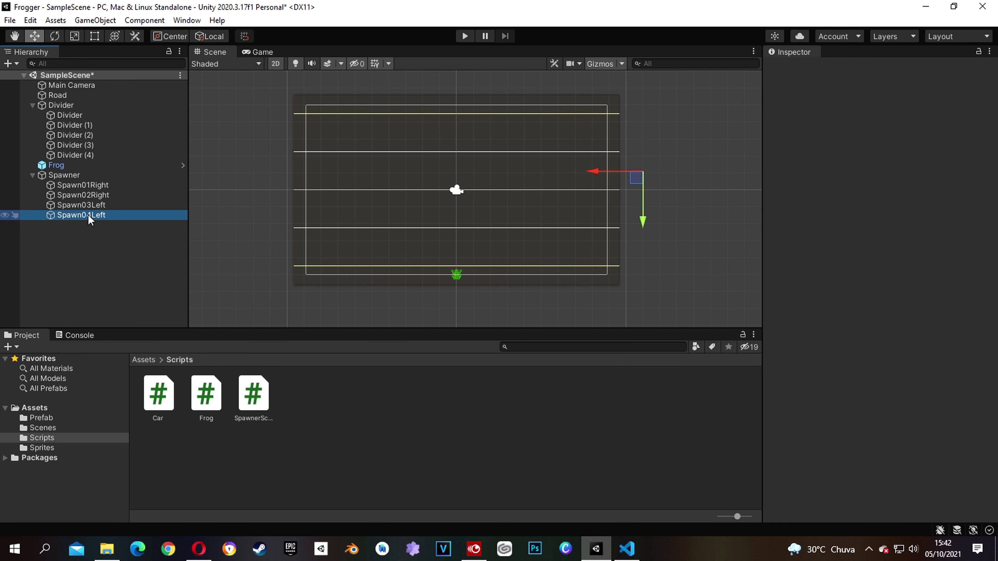
shift+click(94, 186)
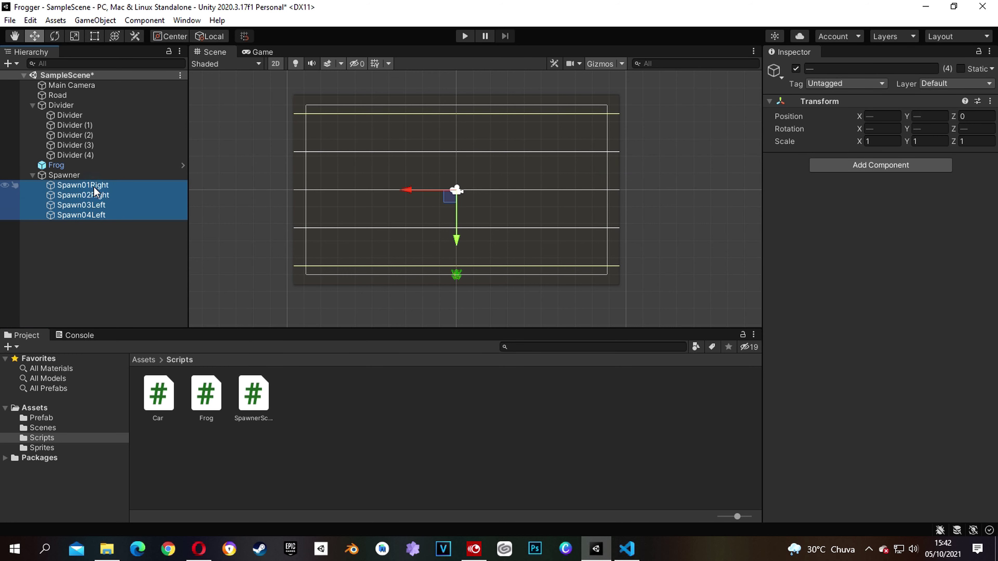
click(910, 165)
text(spaw)
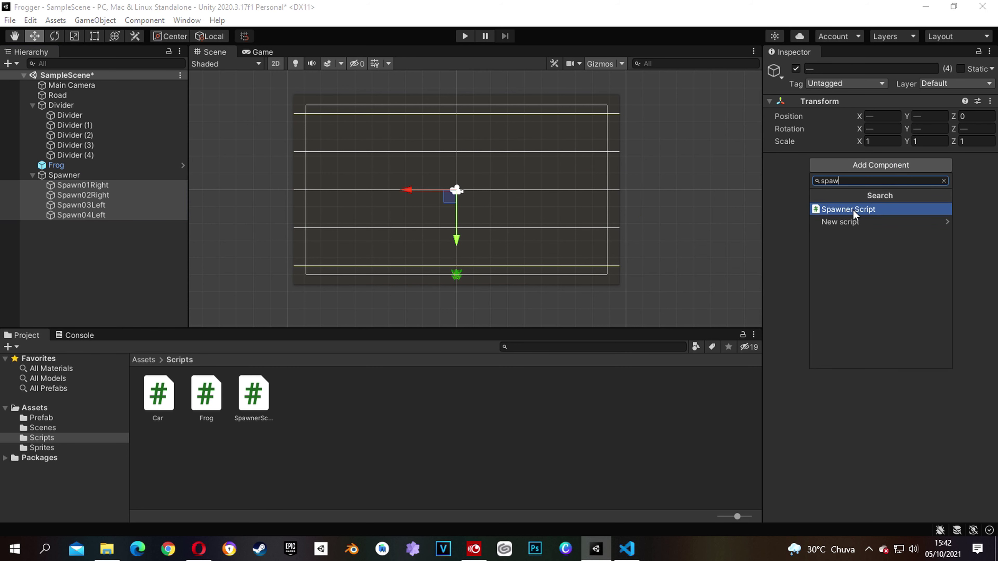
click(858, 212)
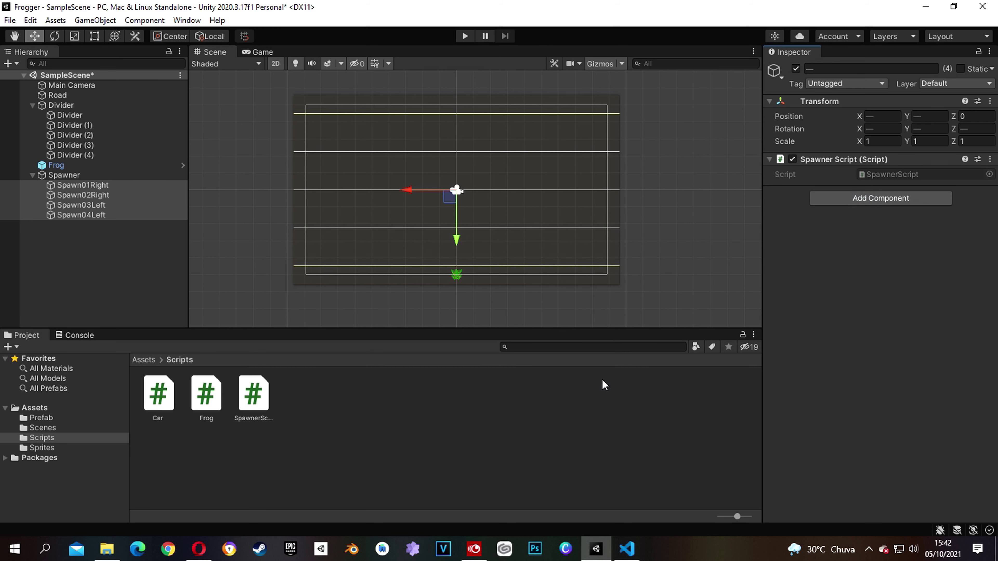
click(255, 395)
double_click(254, 395)
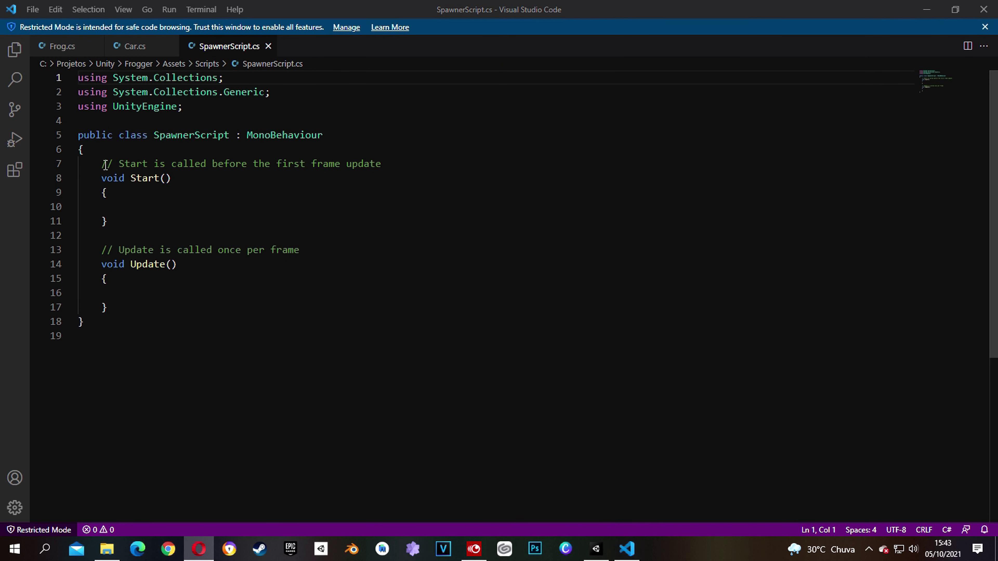
Replace the Start method with a public float spawnDelay = 0.85f field
drag(95, 162, 206, 235)
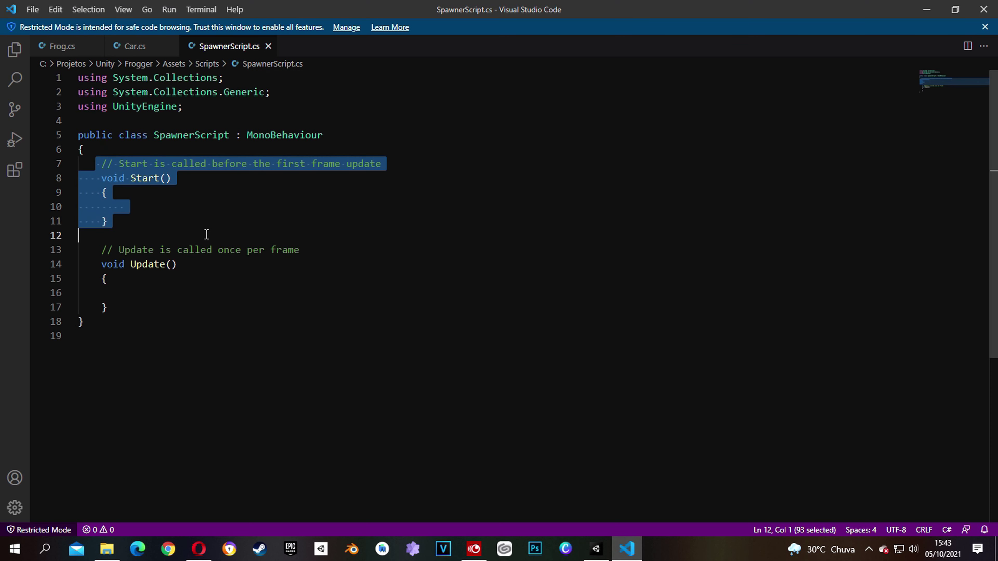
key(BackSpace)
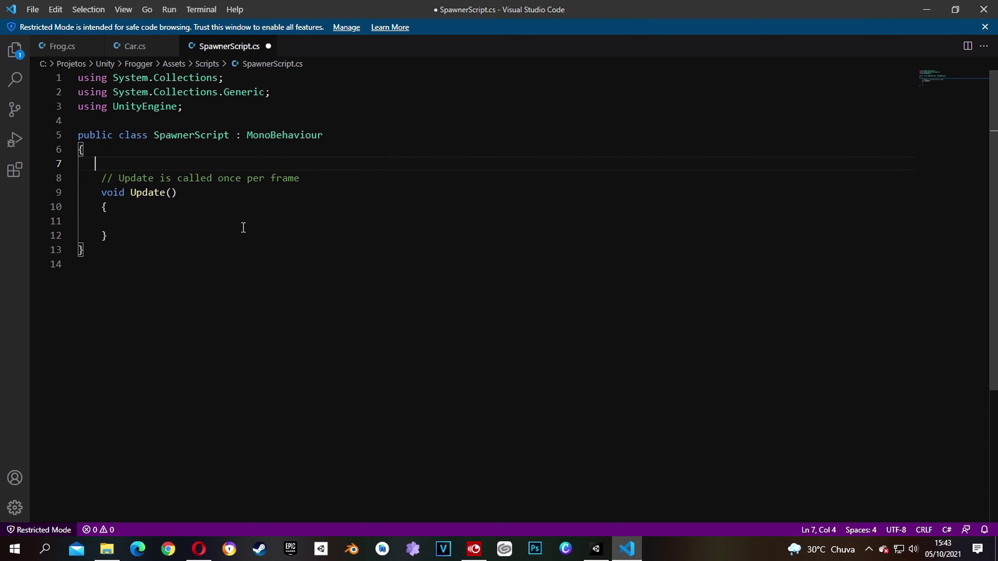
key(Return)
key(Return)
key(Up)
key(Up)
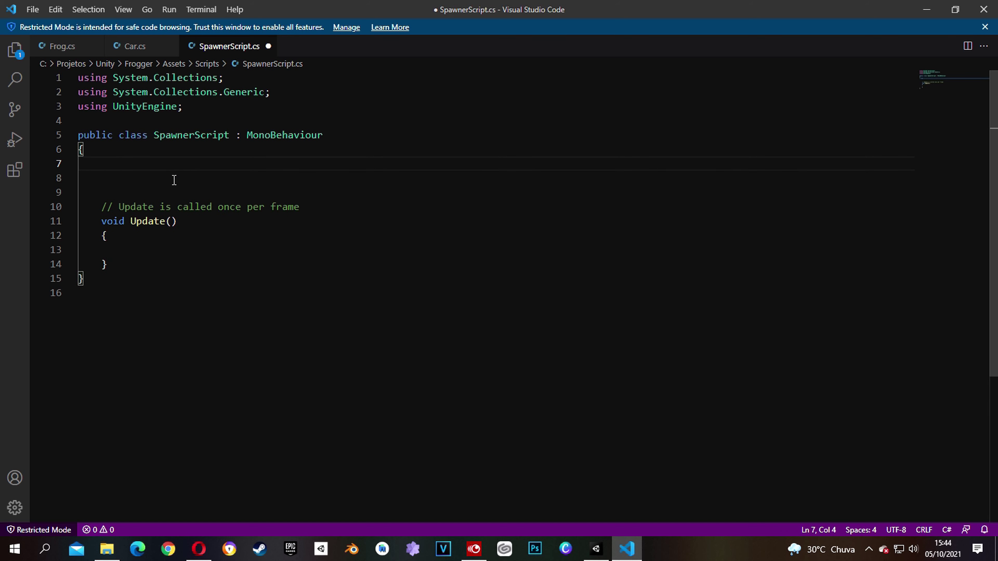
text(public )
text(float spawnDela)
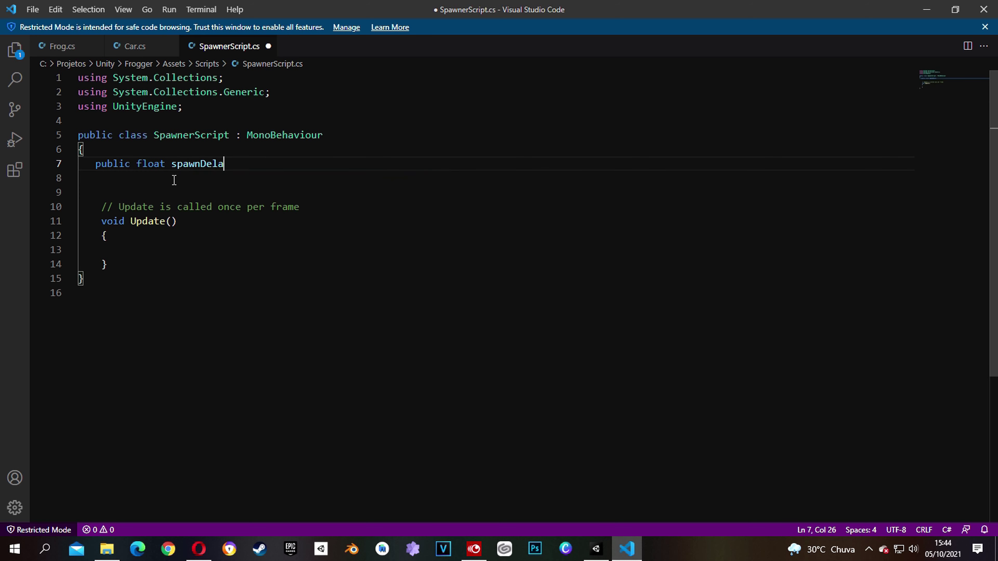
text(y)
text( = 0.85f)
text(;)
key(Return)
Add public GameObject carPrefab and private float nextTimeToSpawn fields, then save the script
key(Return)
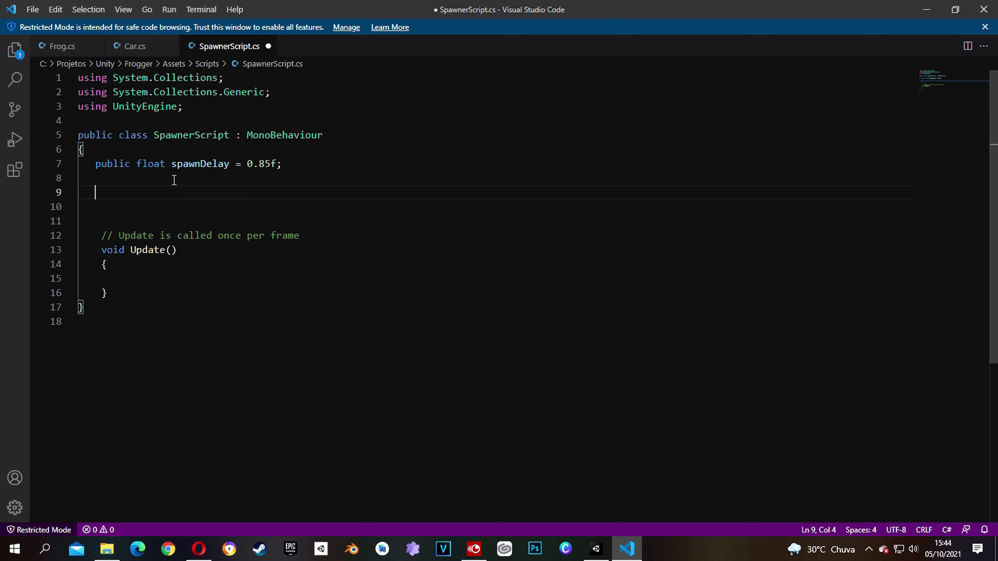
text(public GameObject carPrefab;)
key(Return)
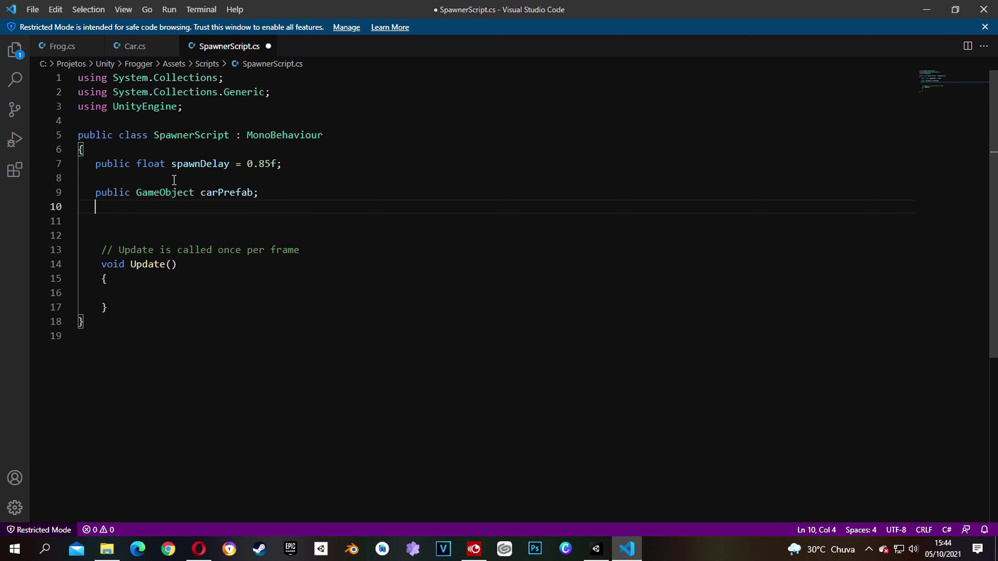
key(Return)
text(priva)
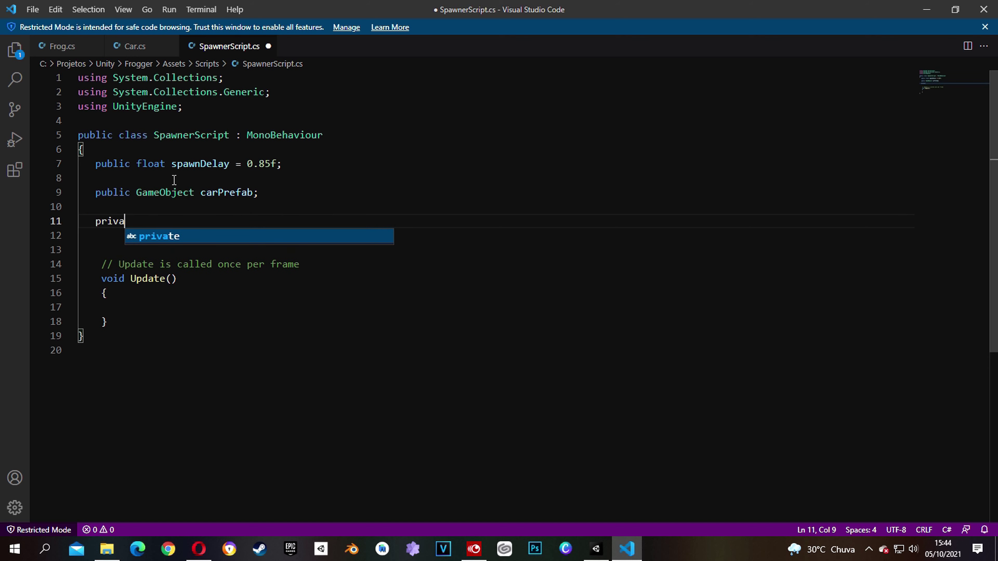
text(te float nextTimeToSpawn;)
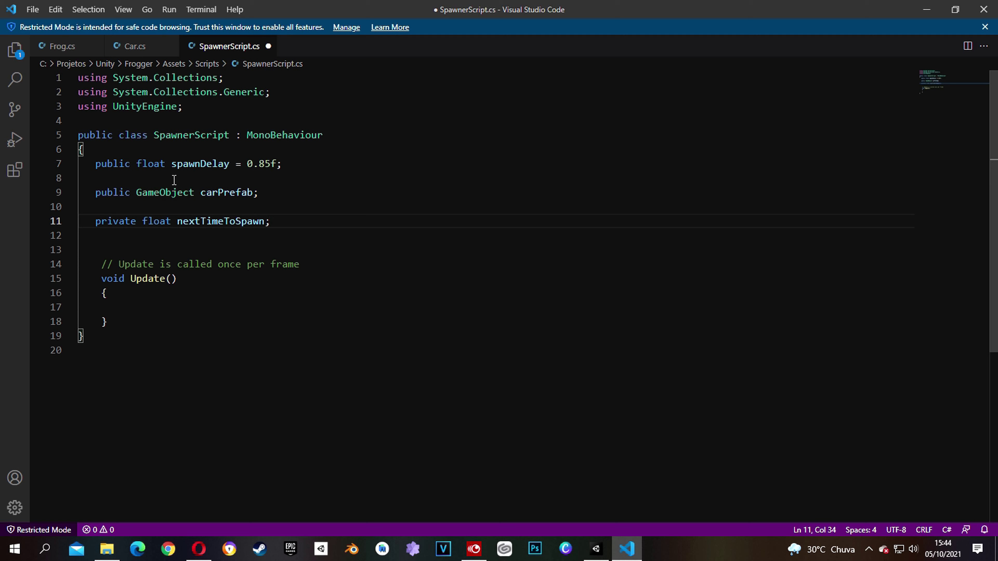
key(ctrl+s)
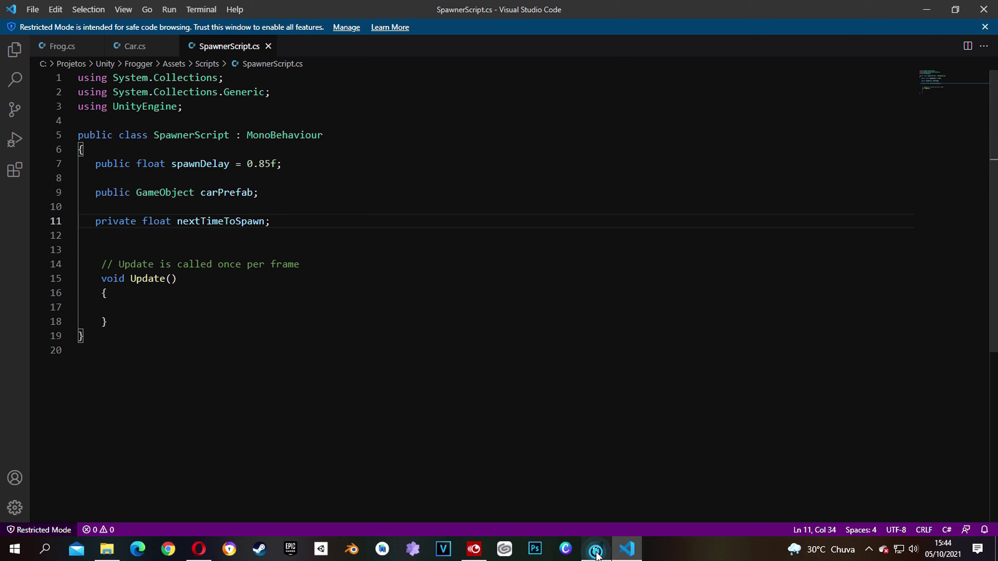
key(alt+Tab)
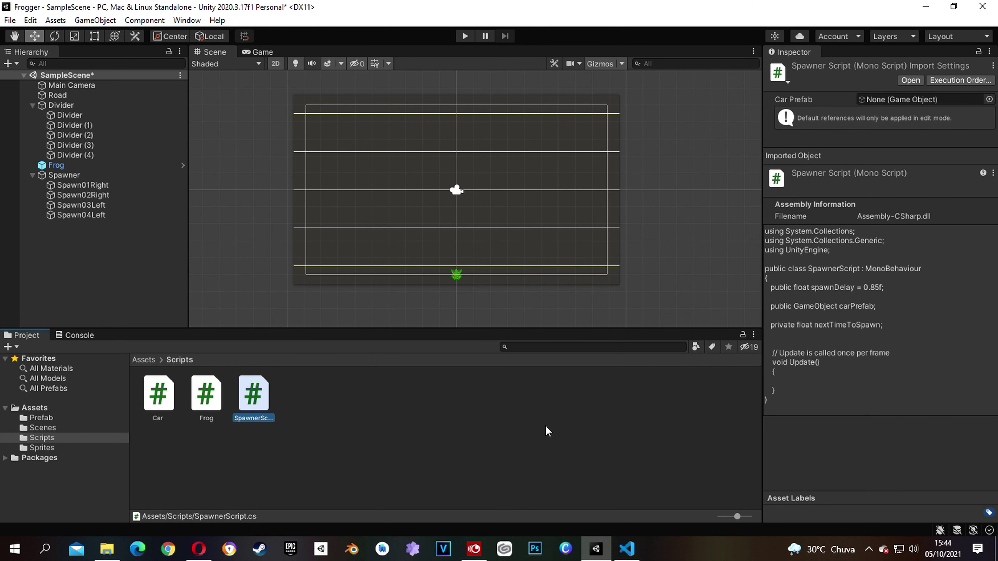
Assign the Car prefab asset as Car Prefab on all four selected spawn points
click(81, 185)
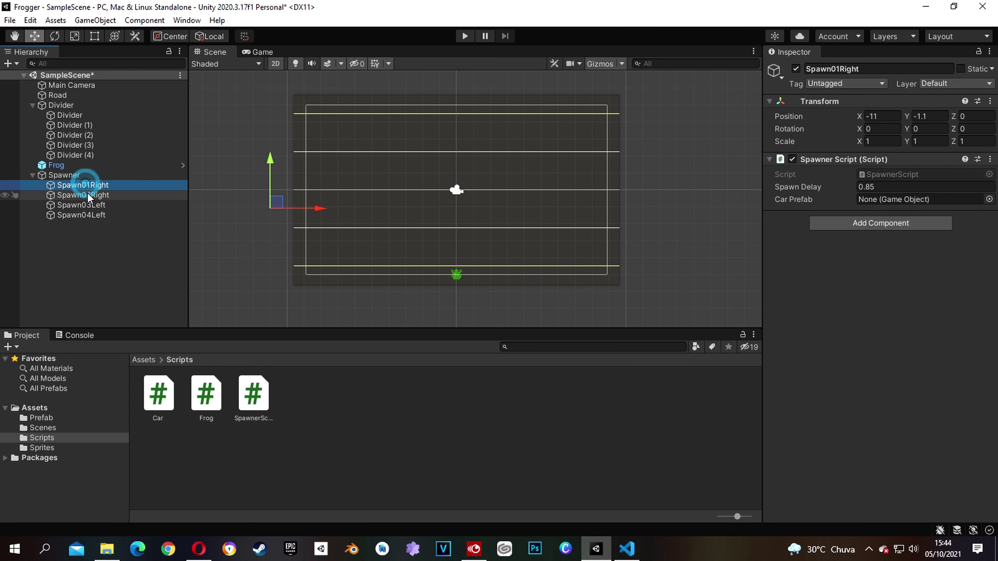
shift+click(89, 217)
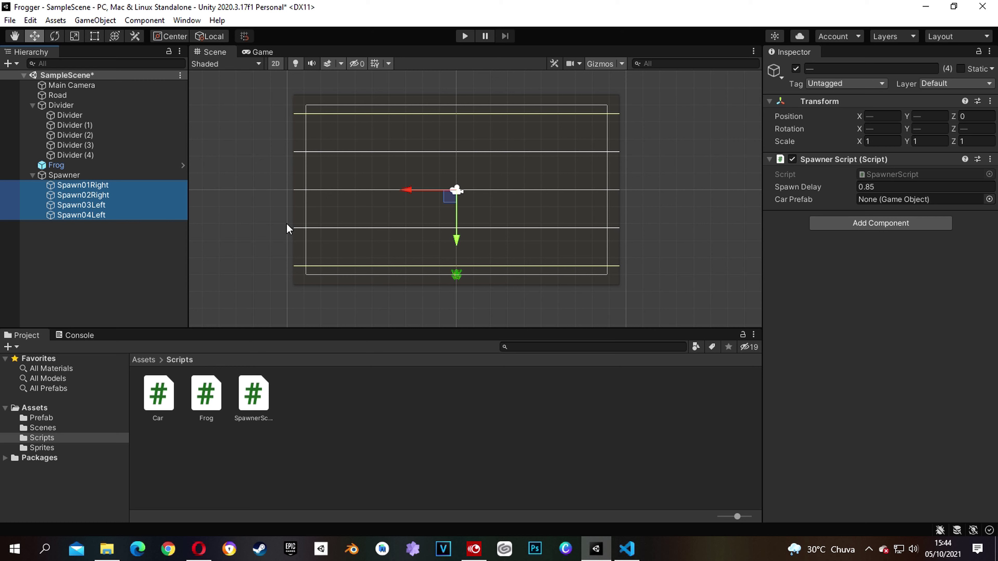
click(942, 201)
click(989, 198)
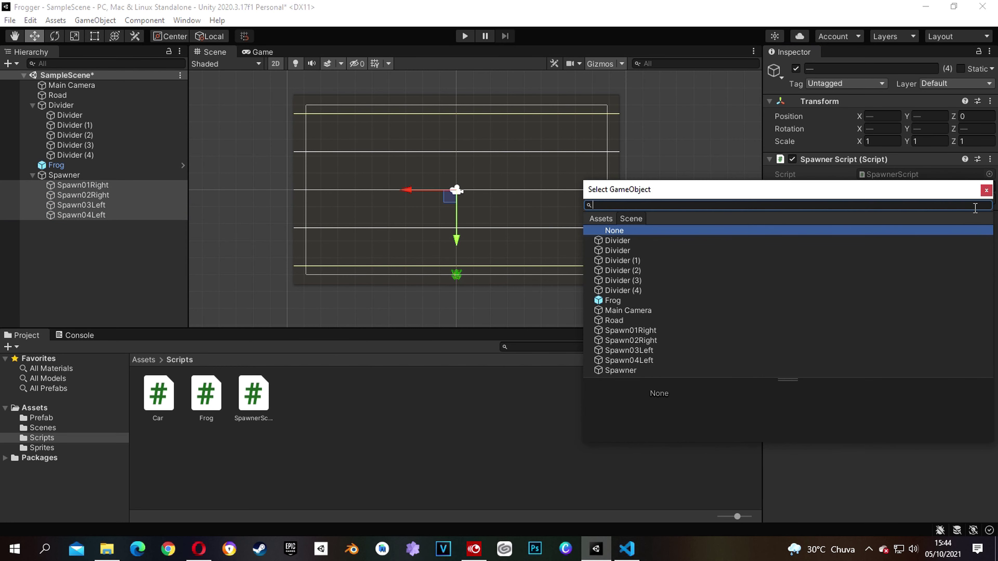
text(car)
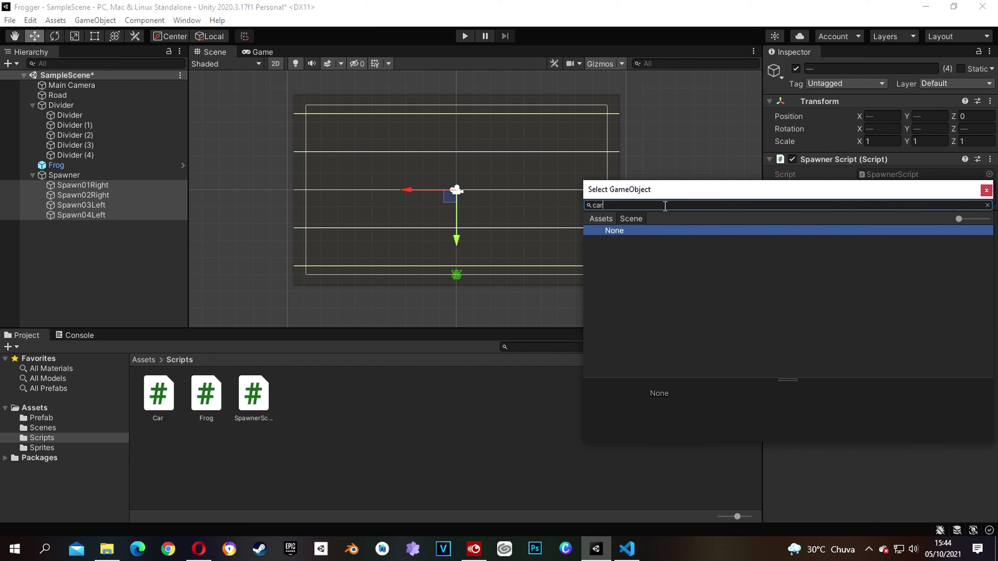
key(BackSpace)
key(BackSpace)
key(BackSpace)
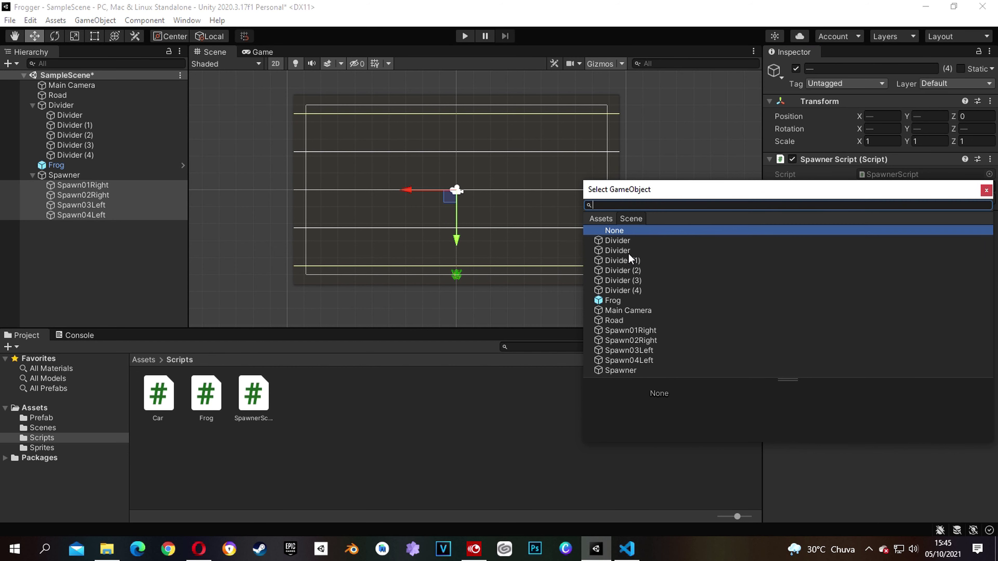
text(Car)
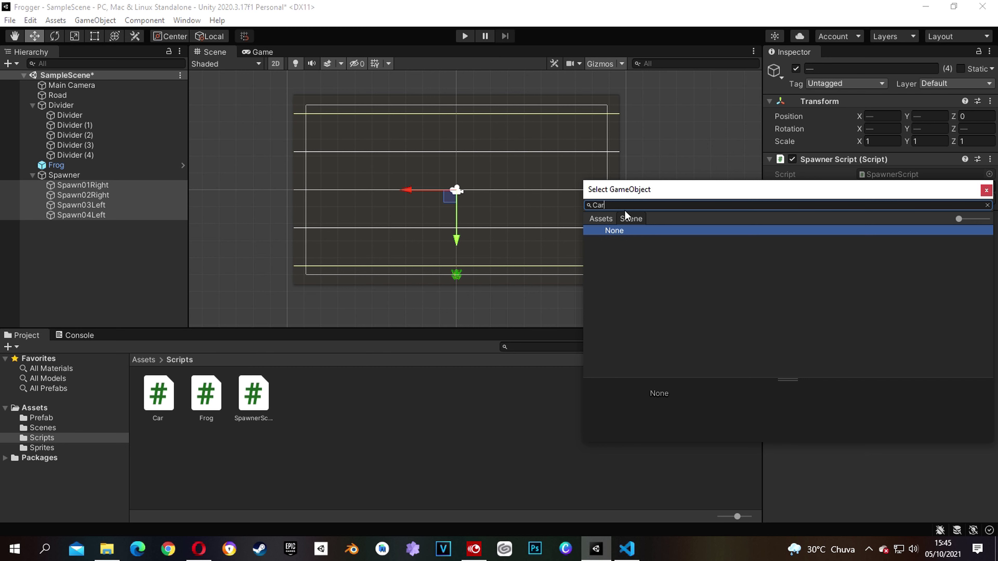
key(BackSpace)
key(BackSpace)
key(BackSpace)
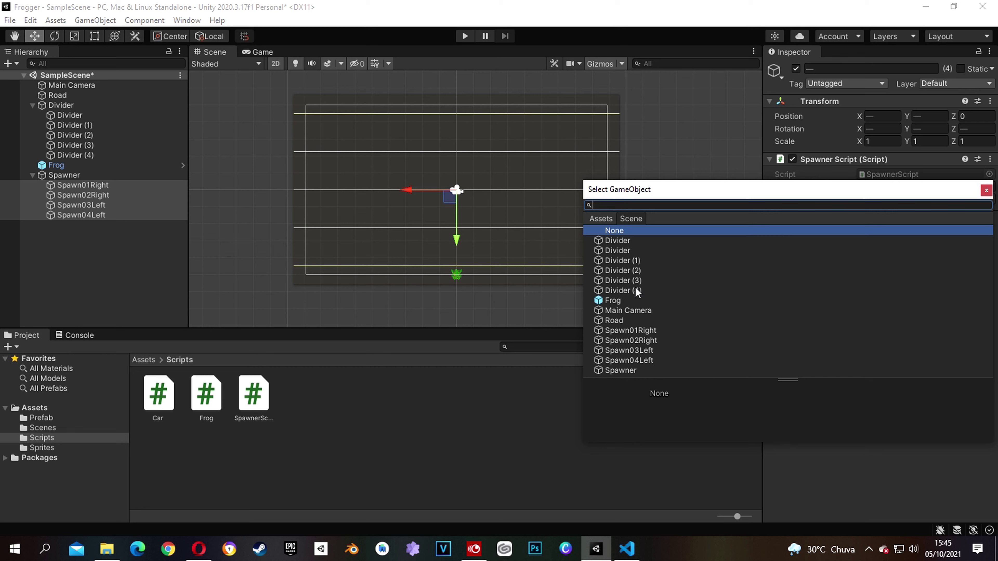
click(607, 222)
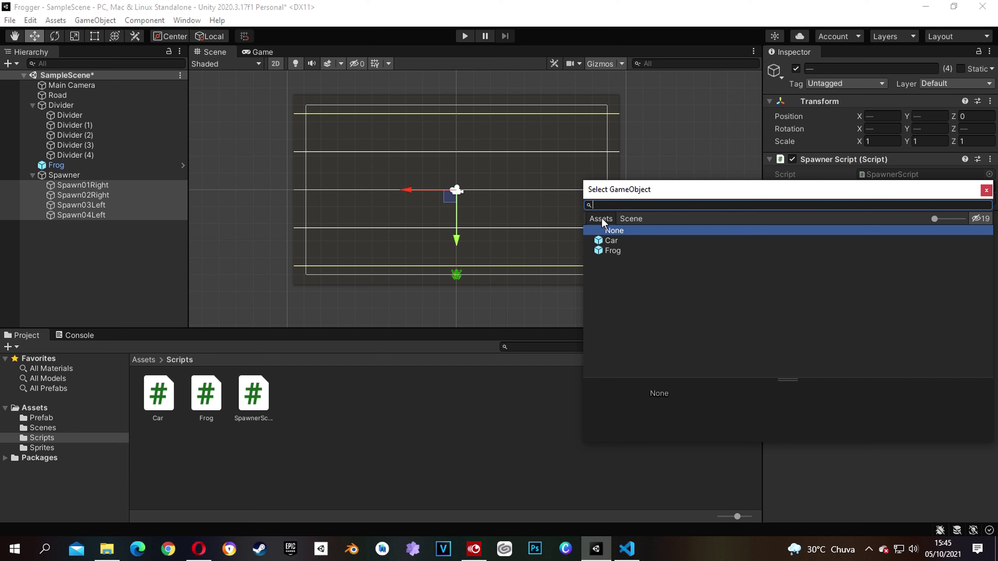
click(611, 241)
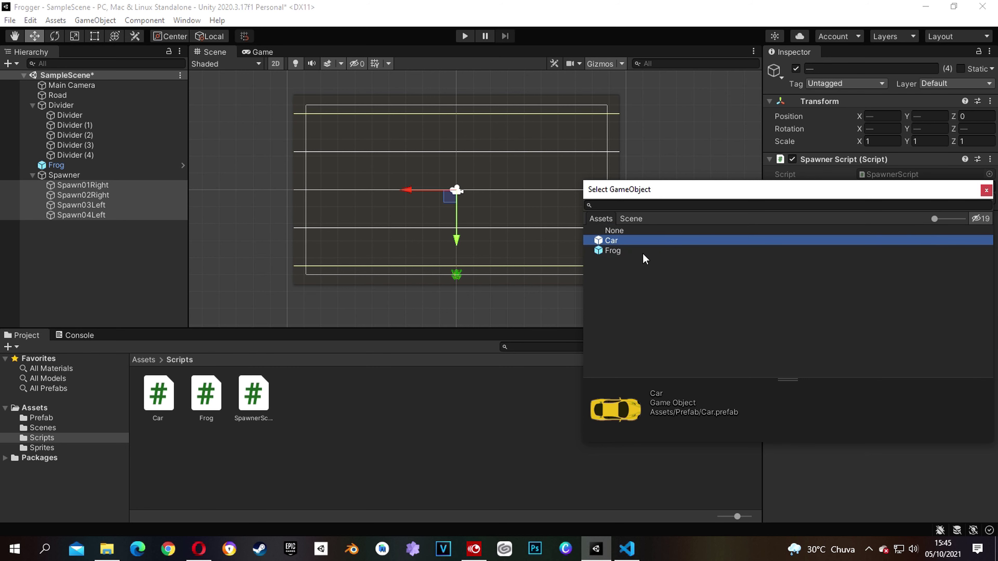
double_click(610, 241)
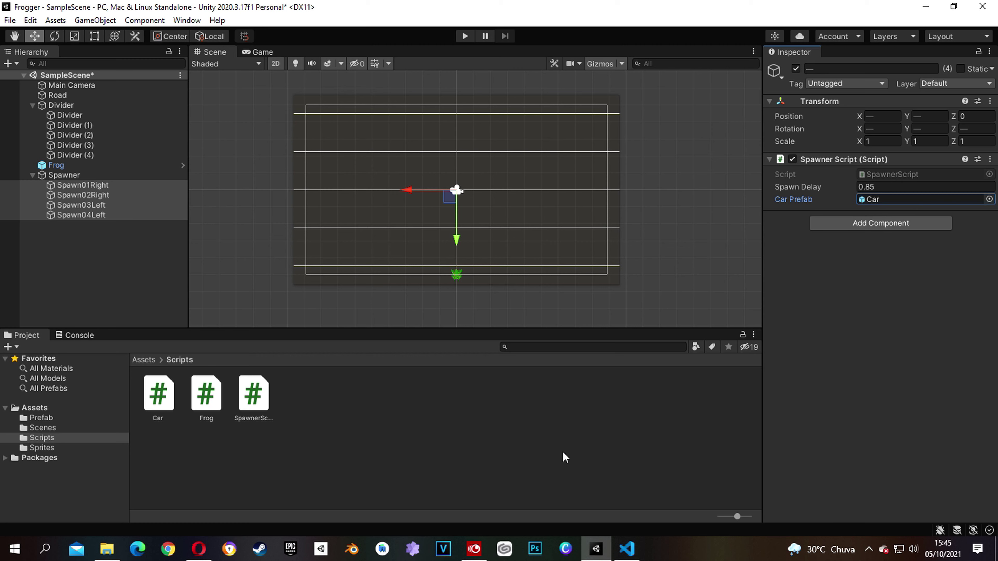
click(628, 551)
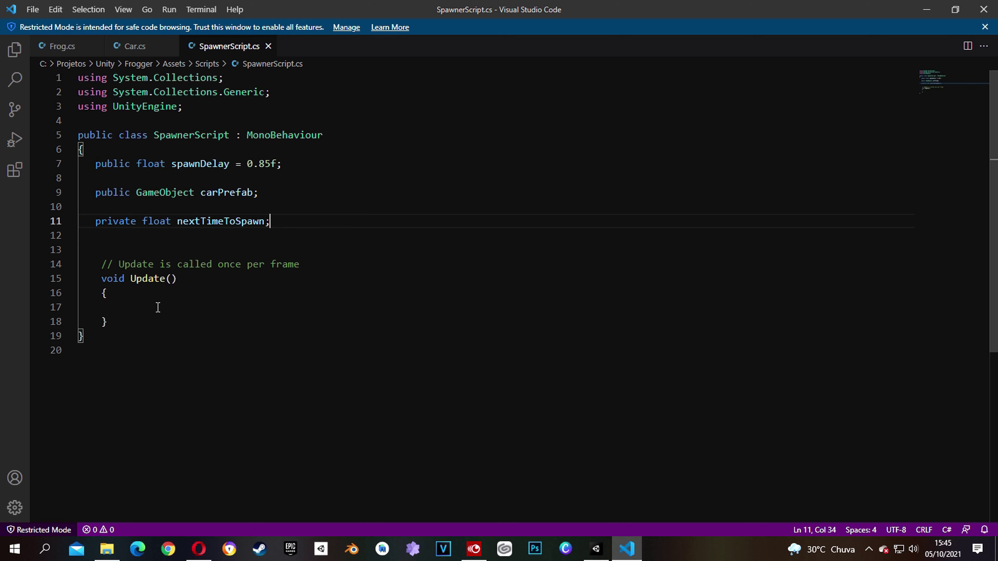
Add a SpawnCar method that instantiates carPrefab at the spawner's position and rotation
click(136, 318)
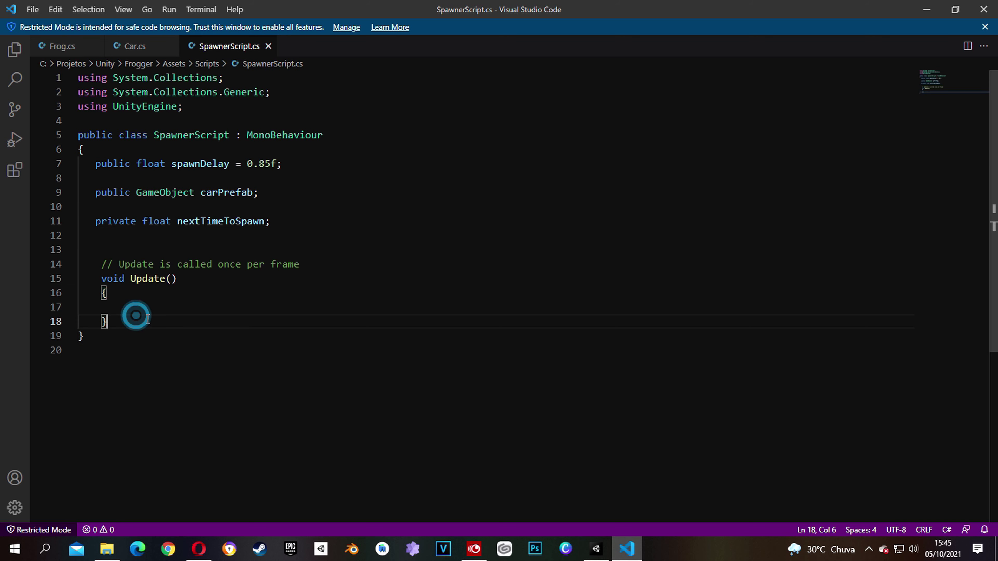
key(Return)
key(Return)
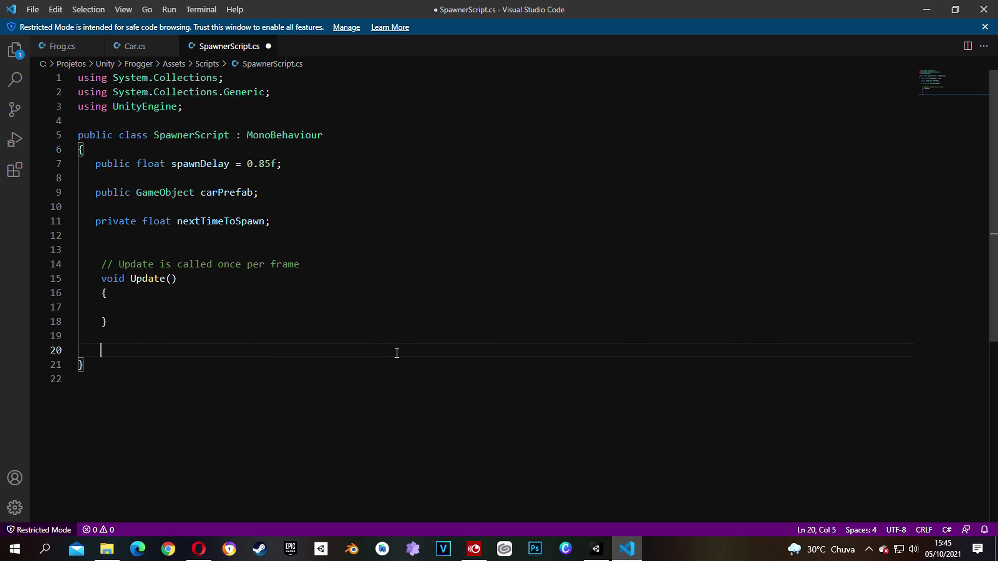
text(void)
text( SpawnCar)
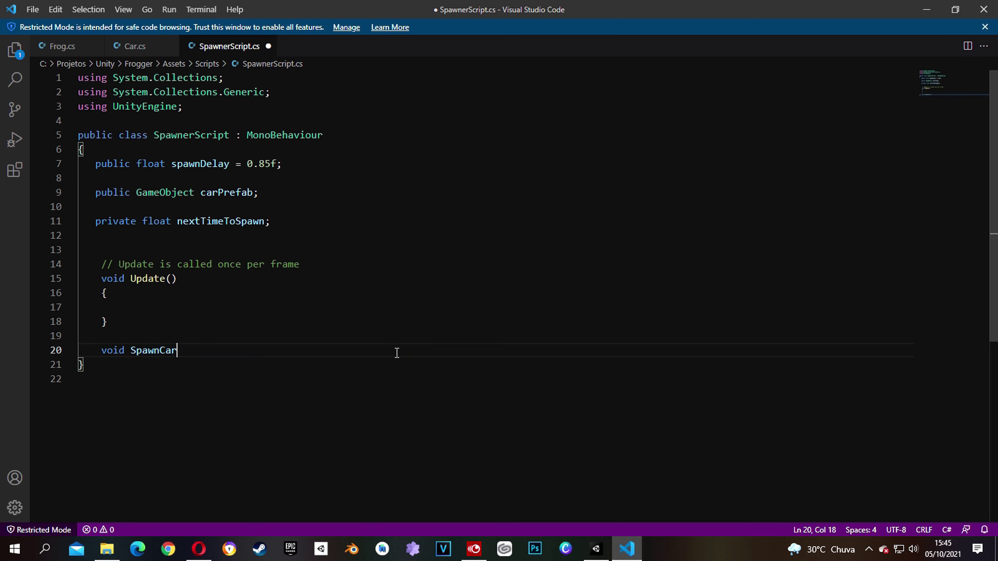
text((){)
key(Return)
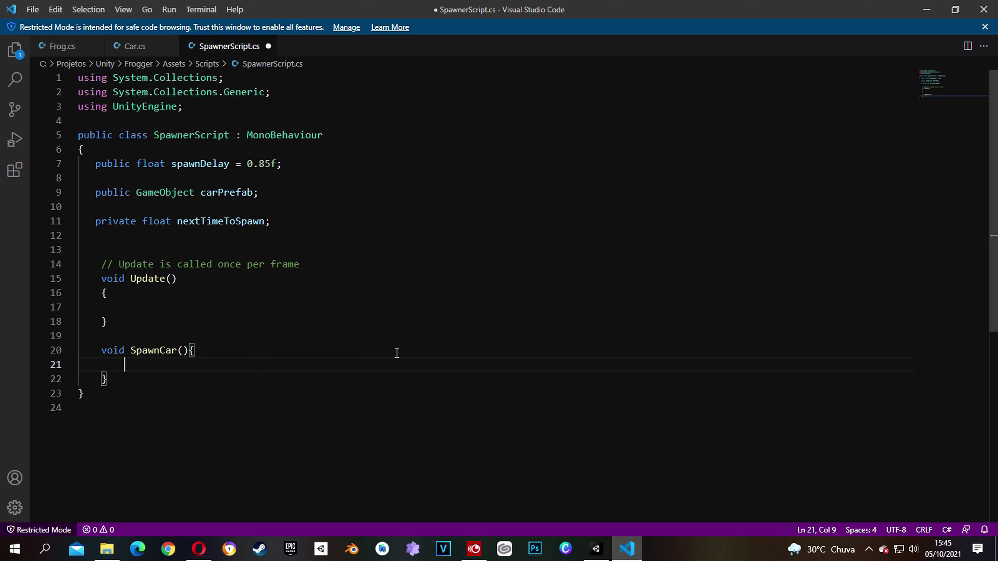
key(Tab)
text(Instantiate(carPrefab)
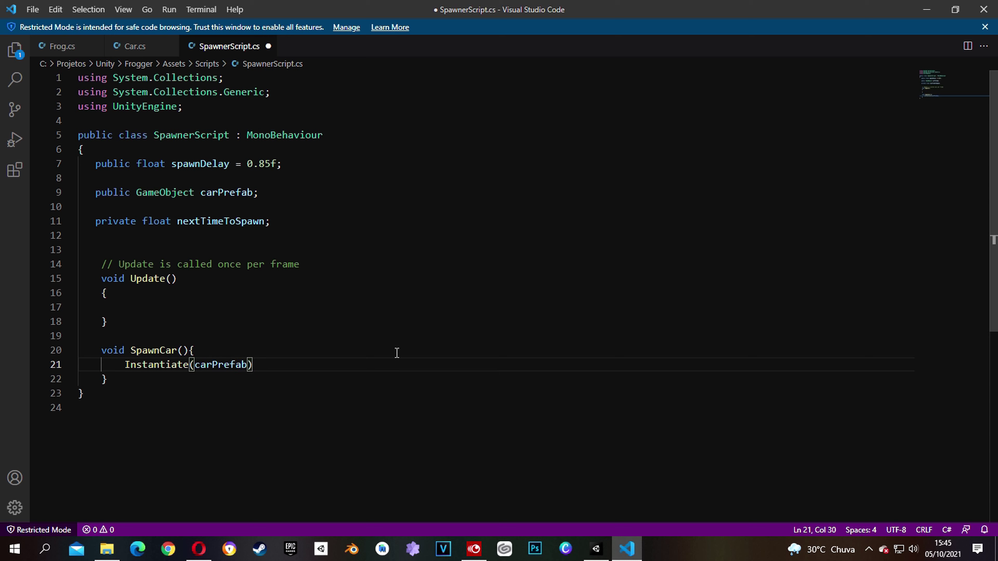
text(, trans)
key(Tab)
text(.posi)
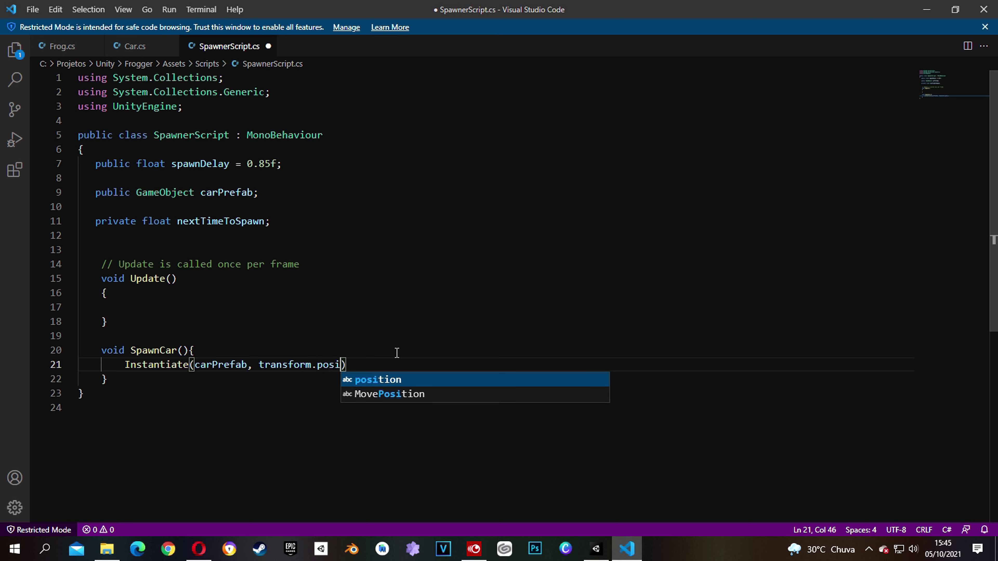
key(Tab)
text(, t)
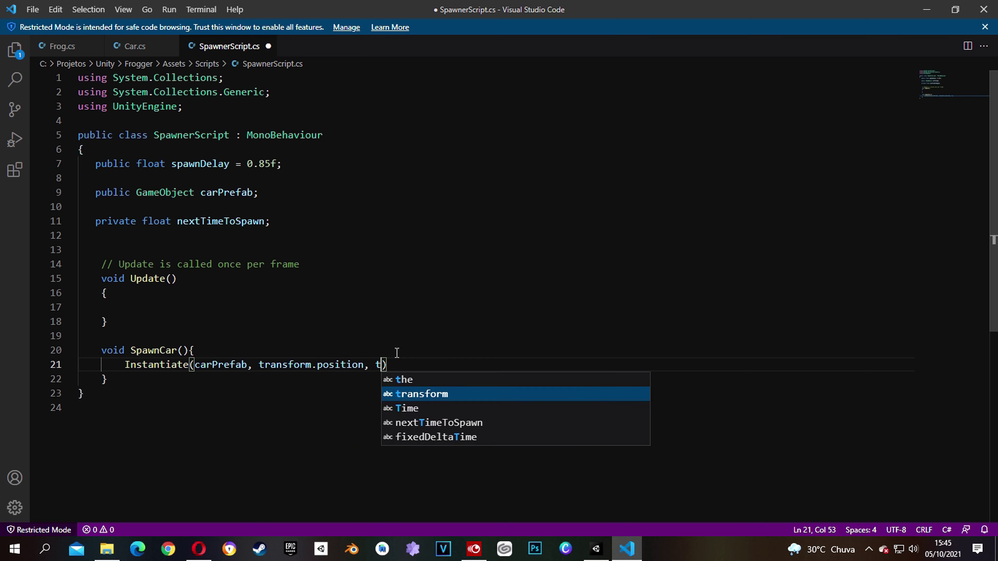
text(rans)
key(Tab)
text(.rotation);)
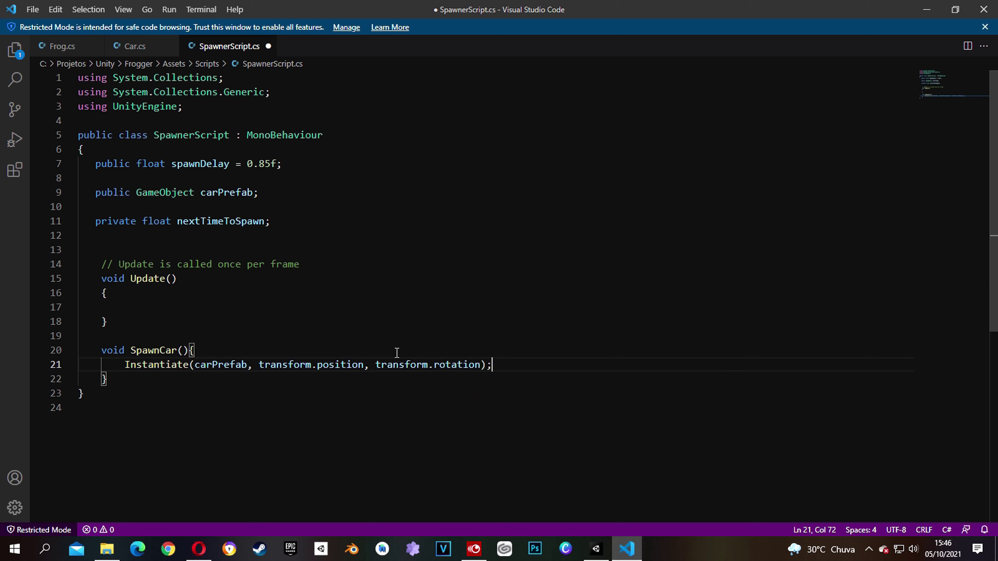
In Update, add an if(nextTimeToSpawn <= Time.time) block that calls SpawnCar()
click(133, 308)
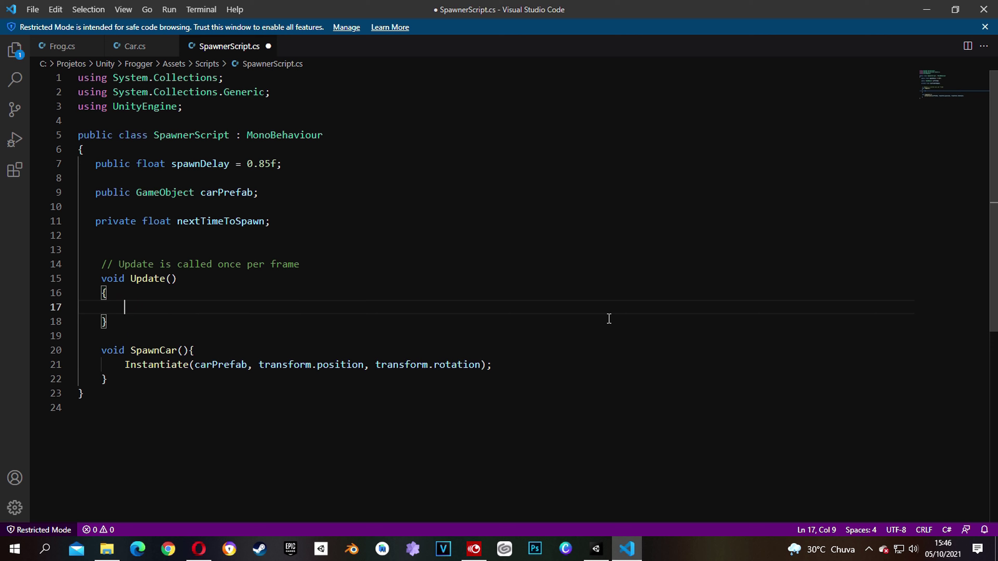
text(if()
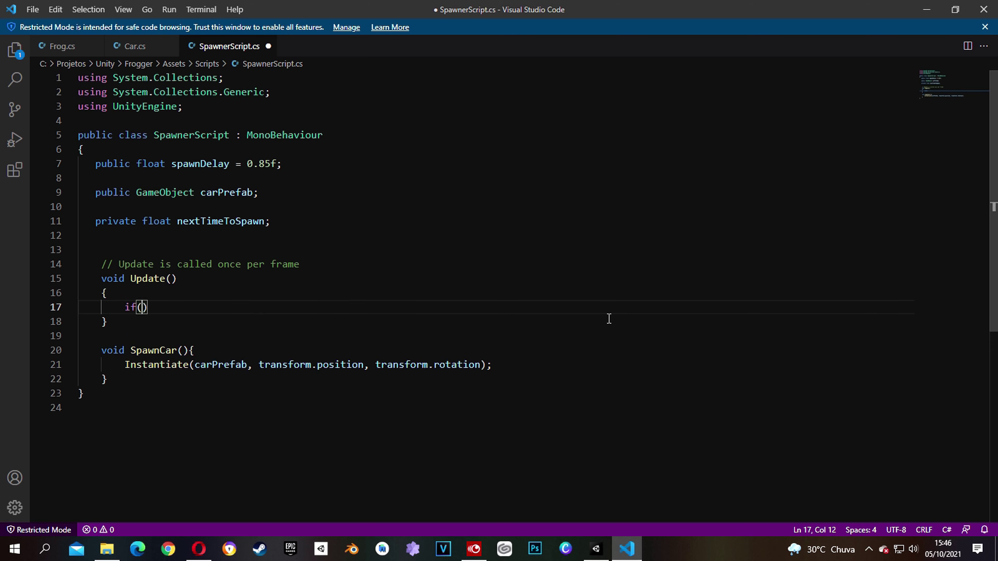
text(next)
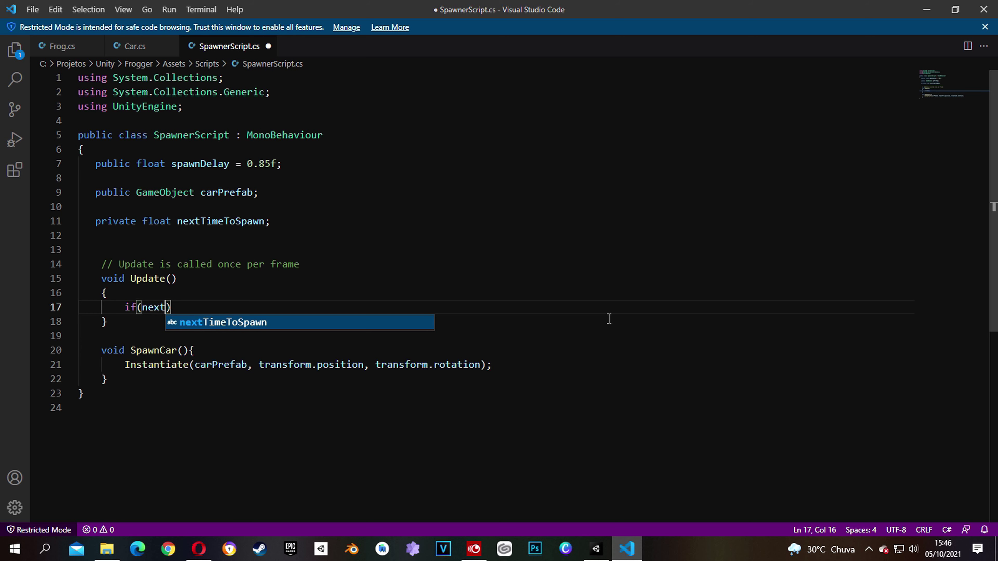
text(T)
key(Tab)
text(<=)
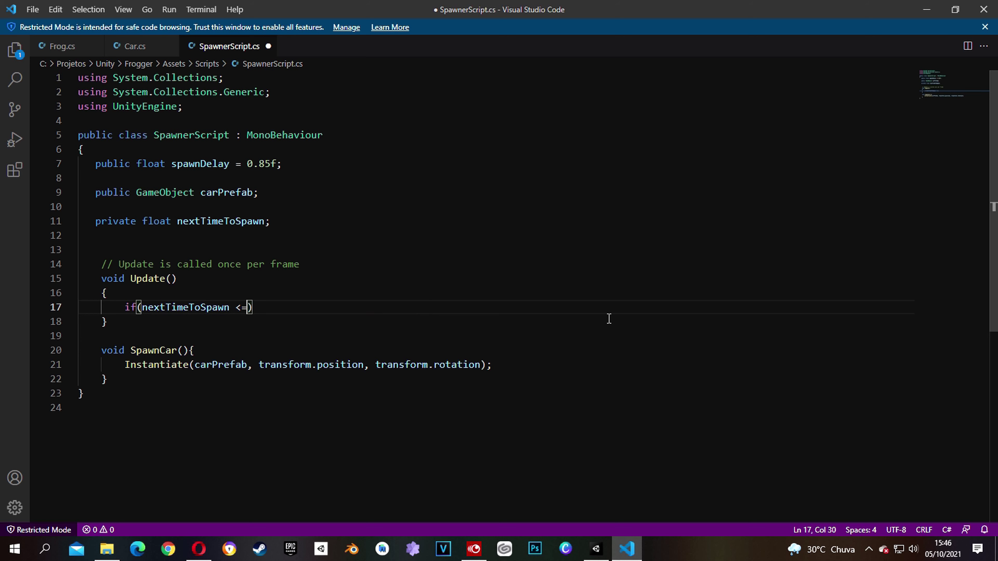
text( Time.)
text(time){)
key(Return)
text(S)
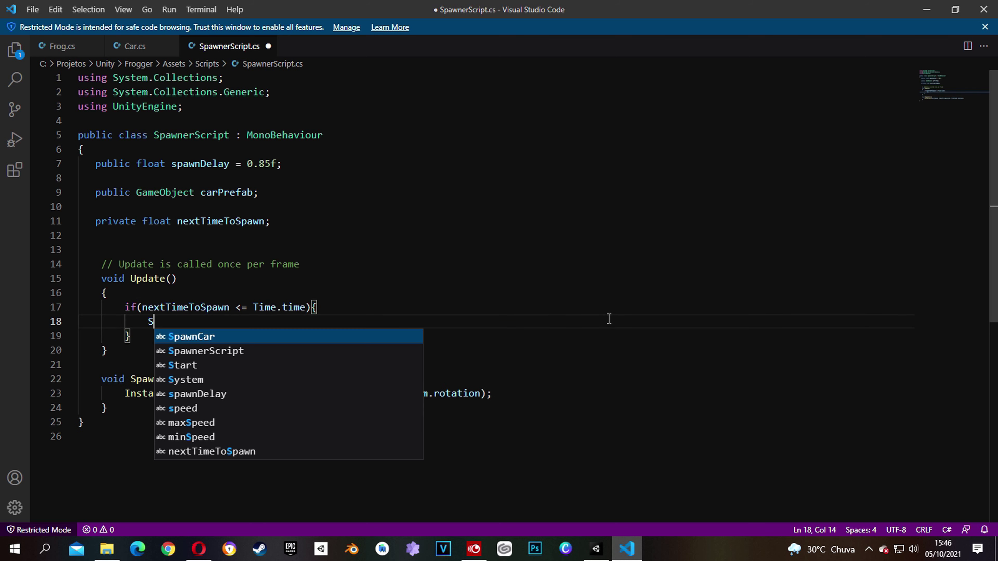
key(Tab)
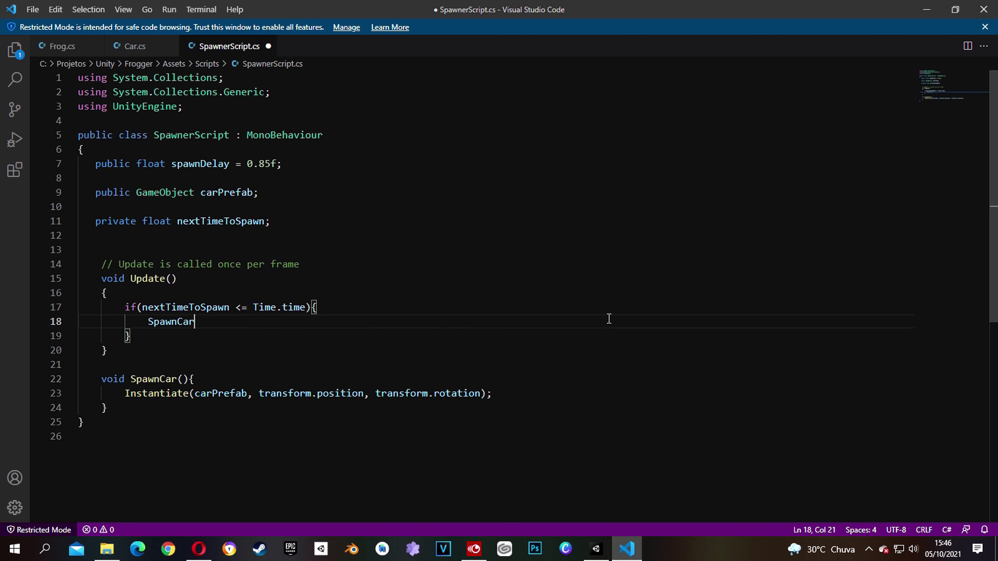
text(();)
Reset the timer inside the block with nextTimeToSpawn = Time.time + spawnDelay
key(Return)
key(Return)
text(next)
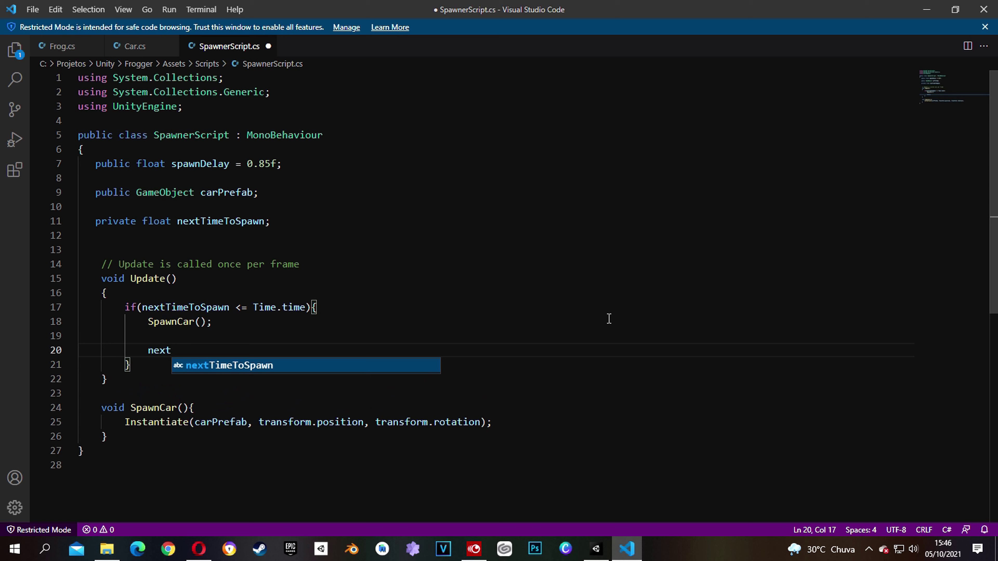
key(Tab)
text(= Time.ti)
key(Tab)
text(+ s)
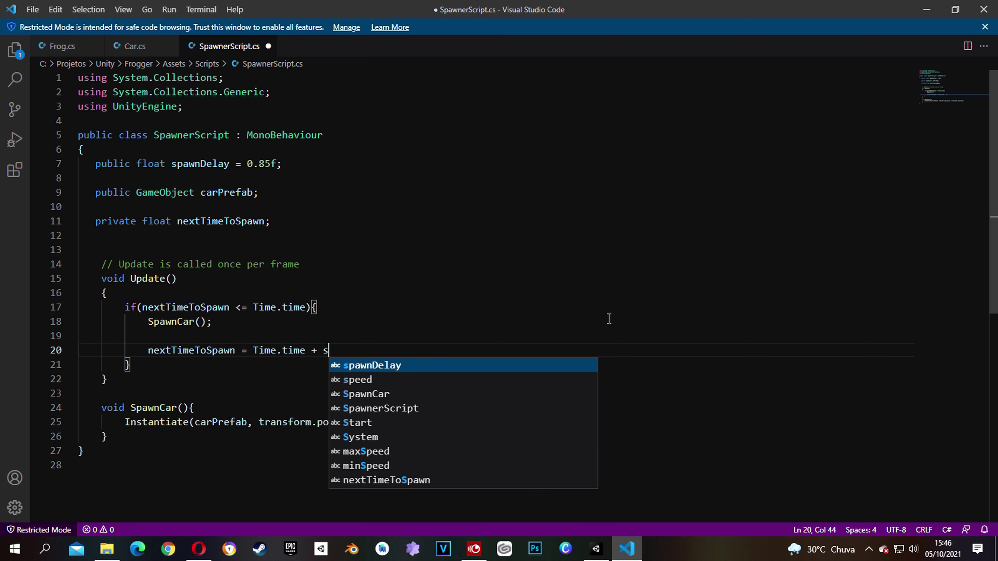
text(pa)
key(Return)
text(;)
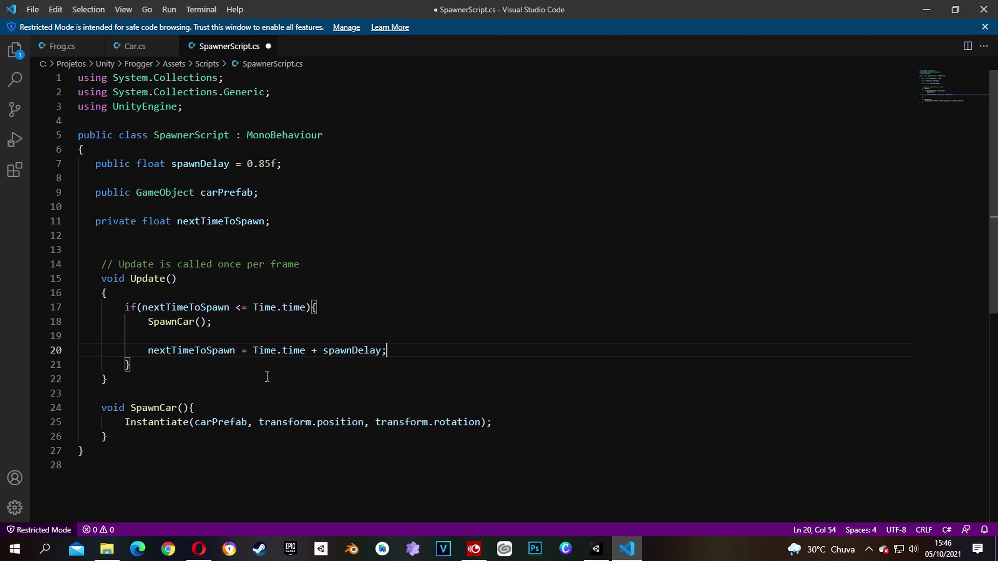
Play-test the scene in Unity, checking both Game and Scene views, then stop it
click(596, 548)
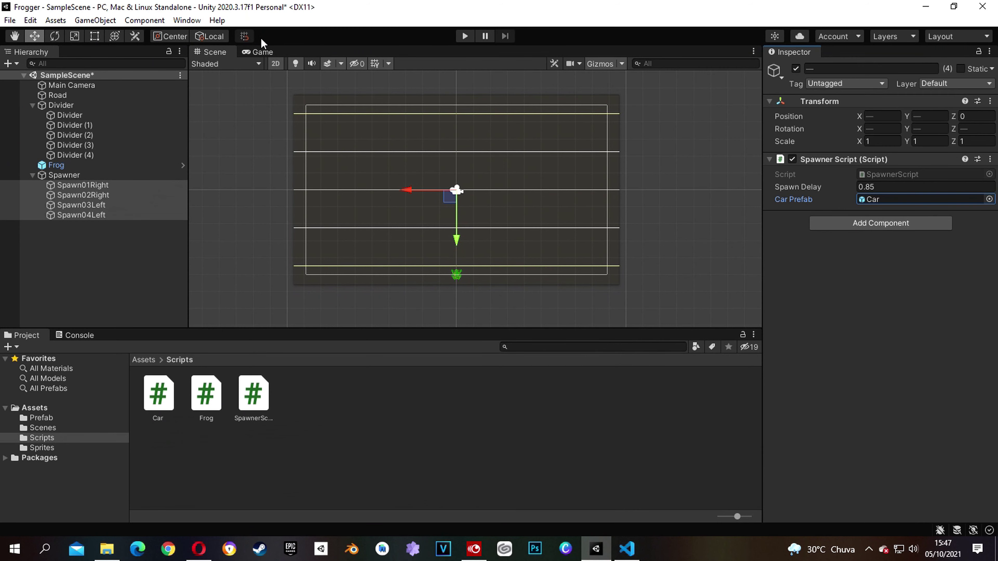
click(265, 52)
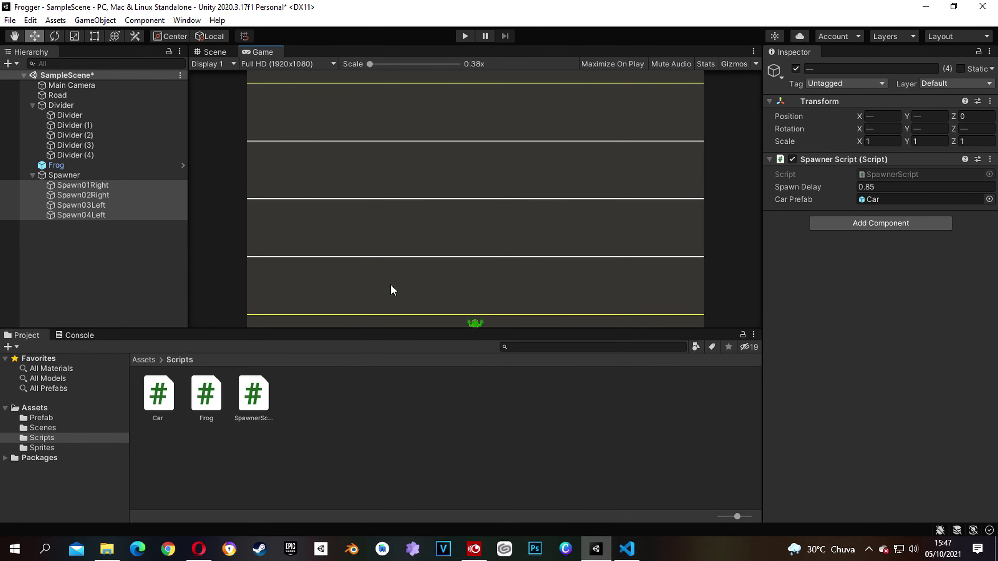
click(465, 40)
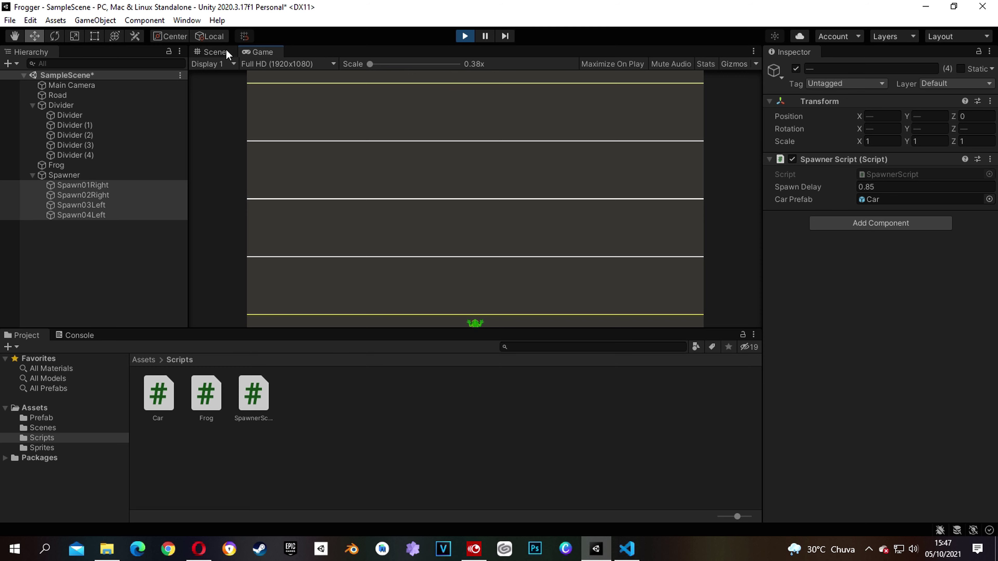
click(215, 52)
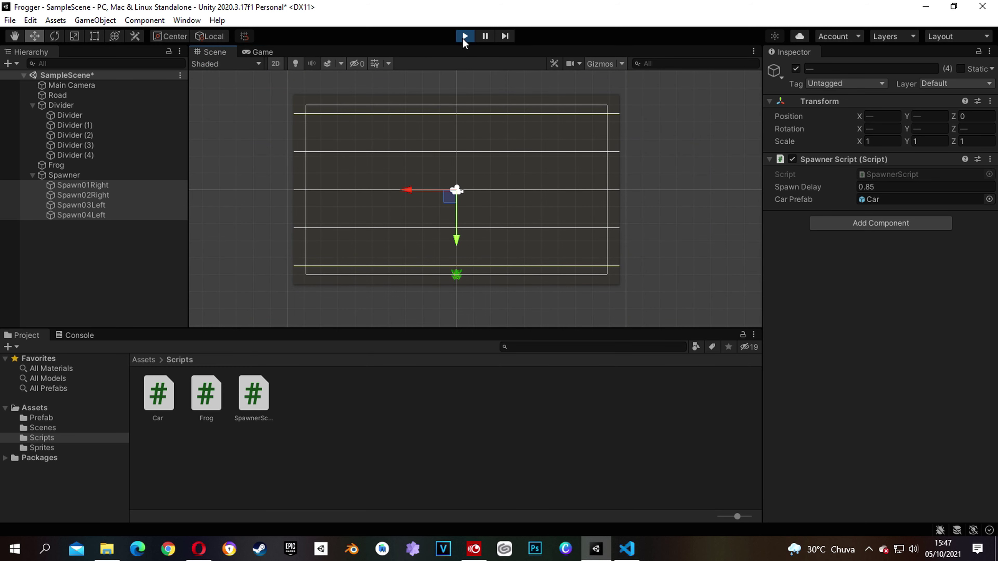
click(263, 52)
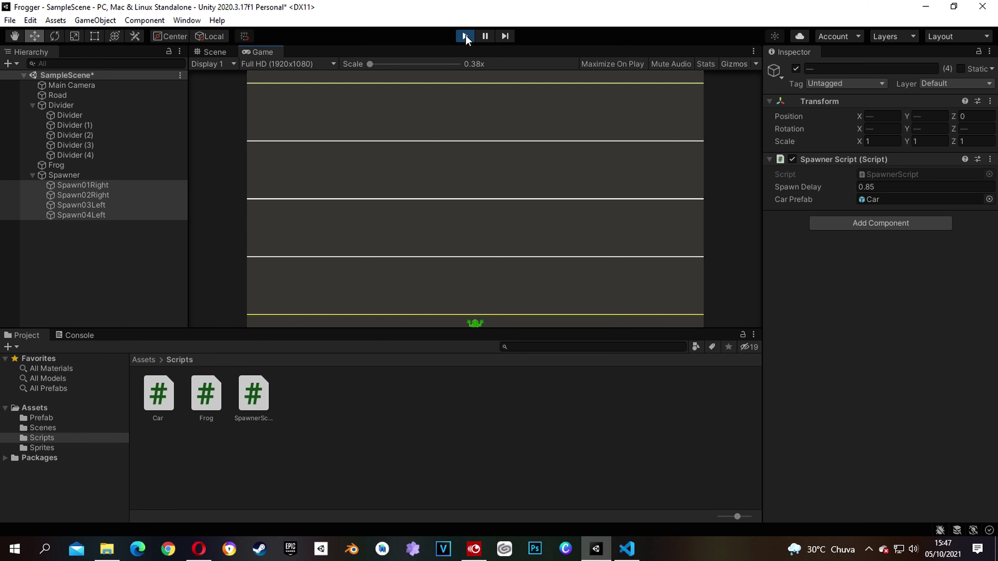
click(464, 37)
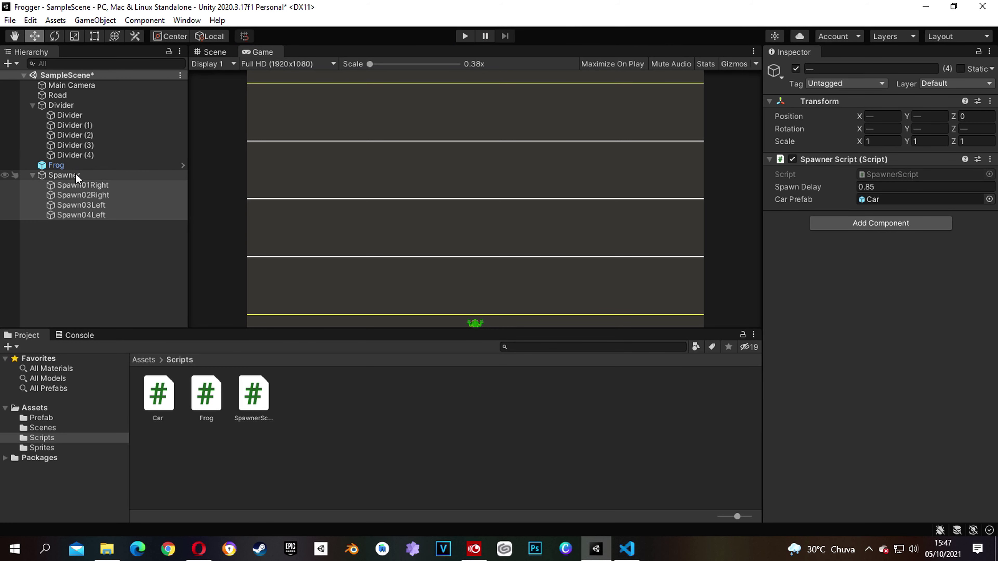
Inspect the Spawner and its Spawn01Right child in the Scene view
click(69, 176)
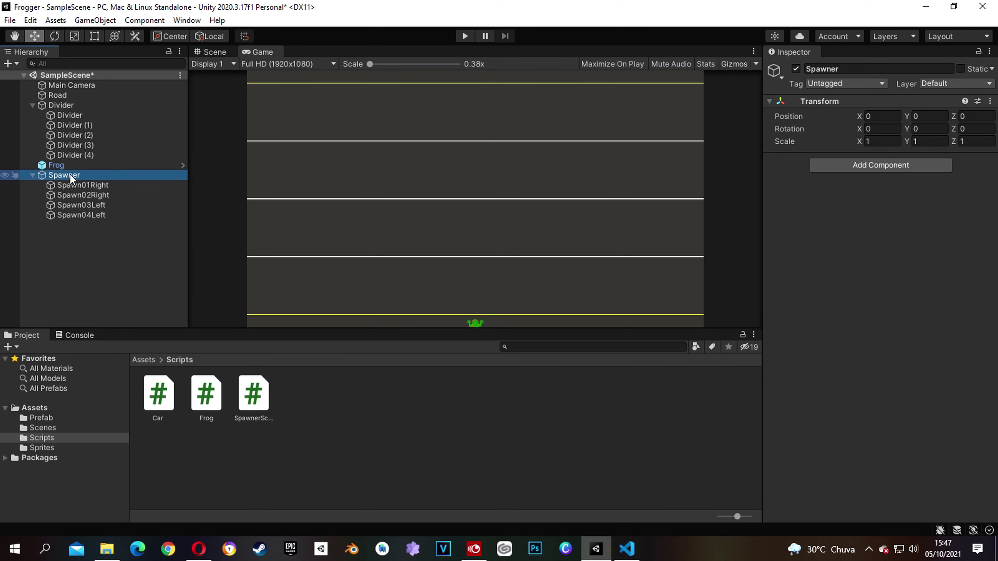
click(82, 184)
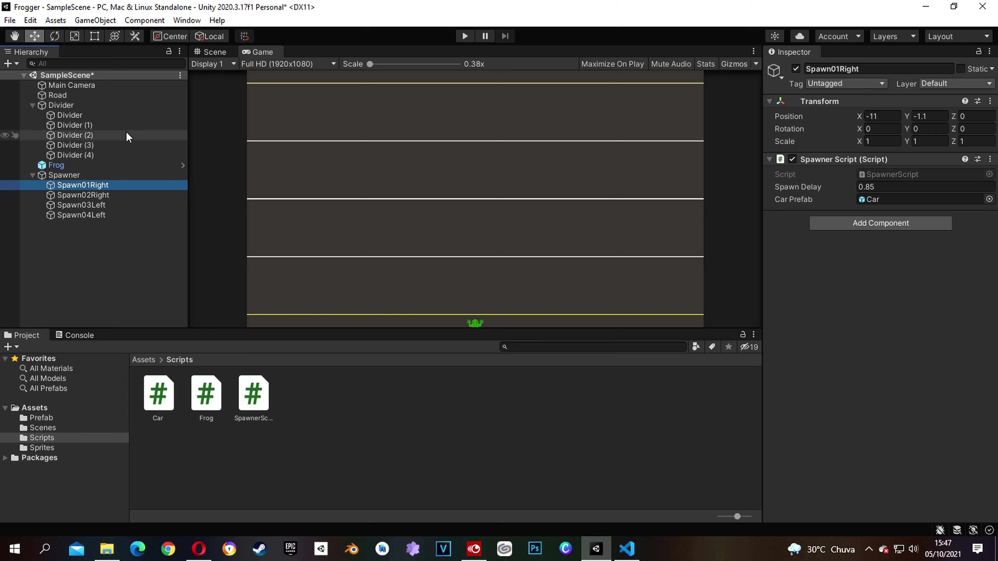
click(213, 52)
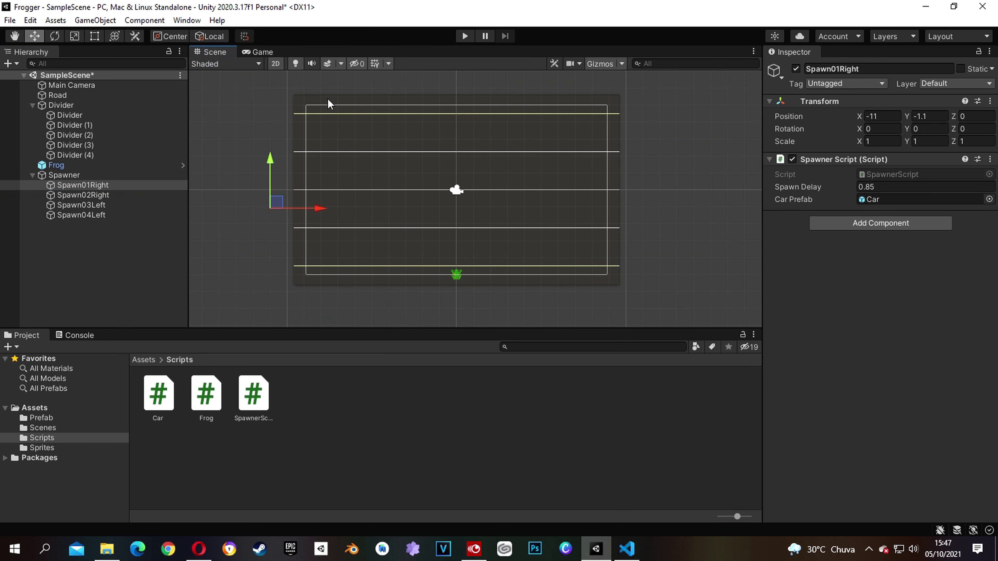
click(66, 175)
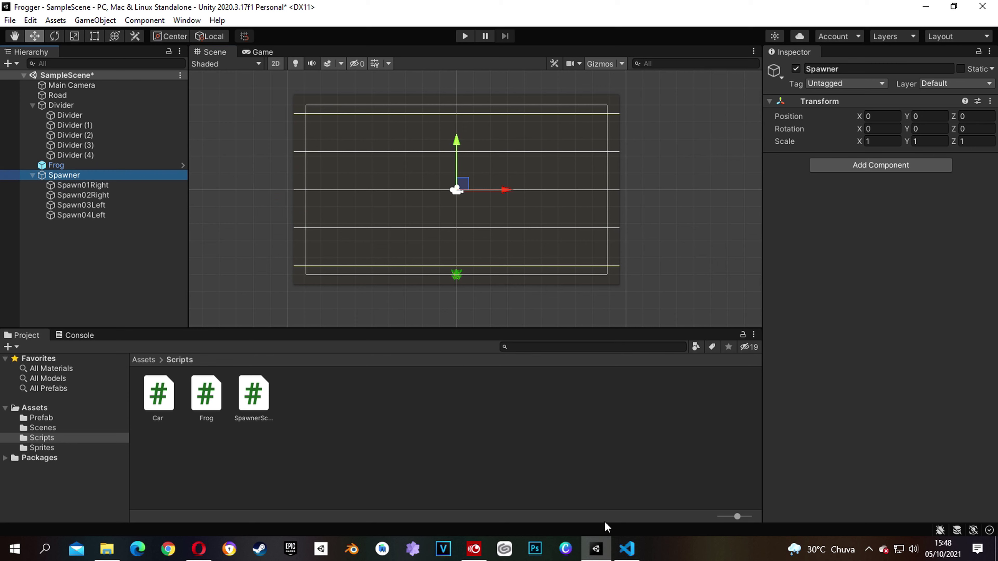
click(627, 549)
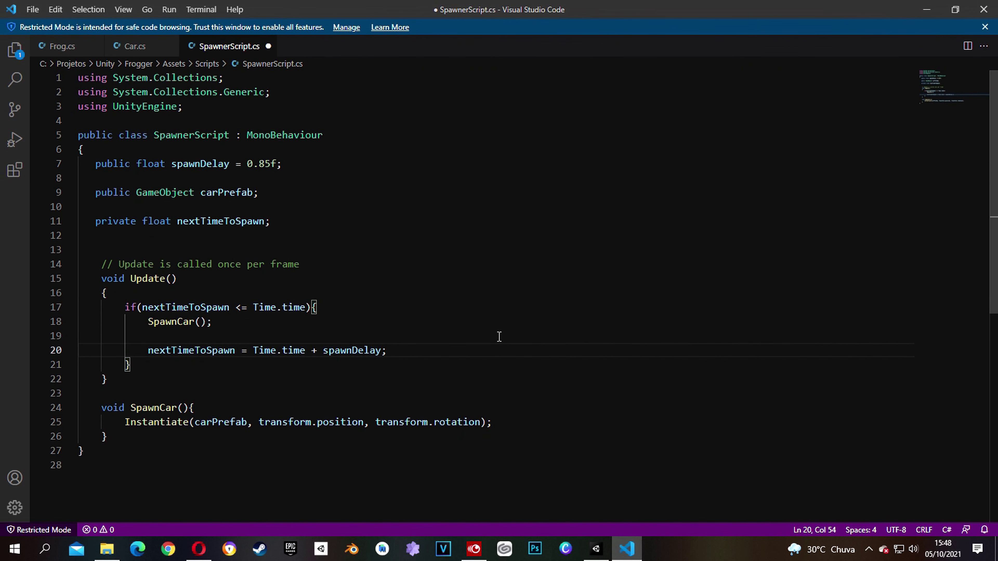
Save SpawnerScript.cs and return to Unity
key(ctrl+s)
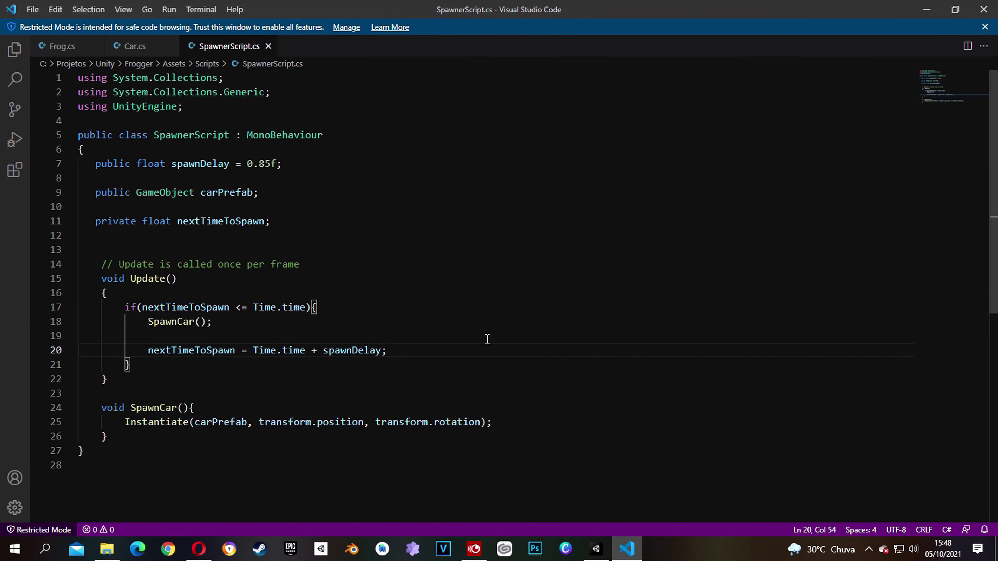
click(462, 359)
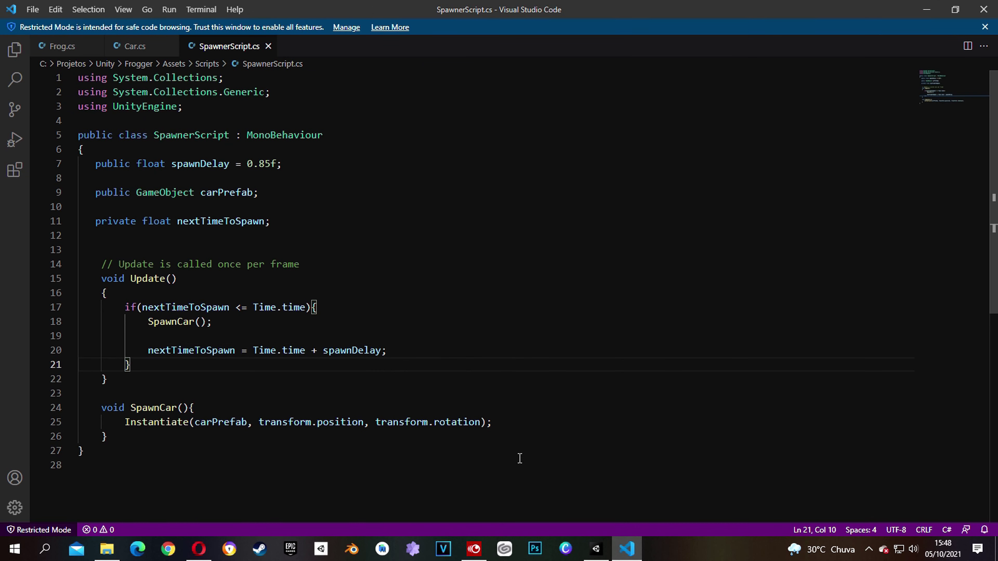
click(595, 549)
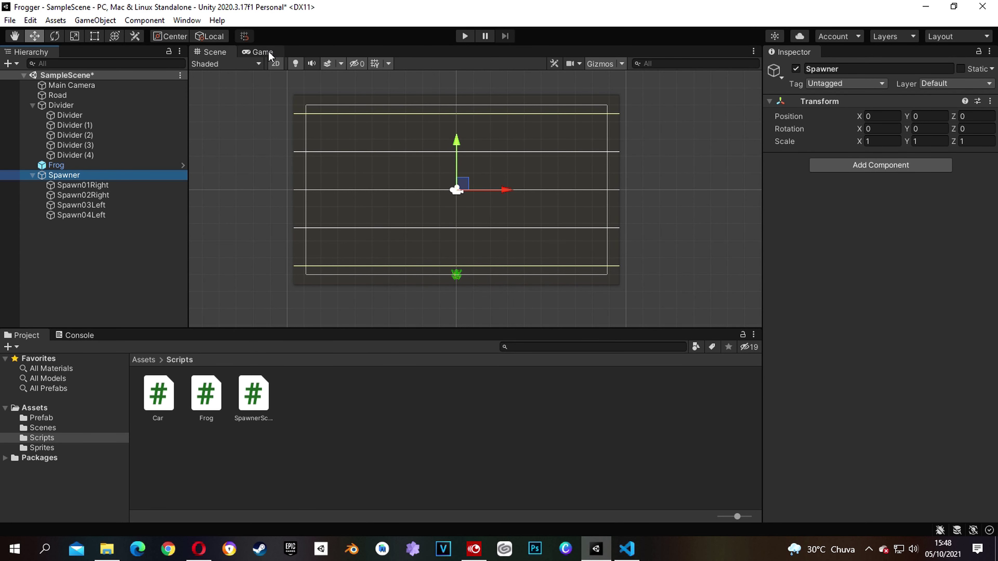
Play-test to watch yellow cars spawn in all four lanes, then stop and collapse the Spawner group
click(260, 51)
click(465, 36)
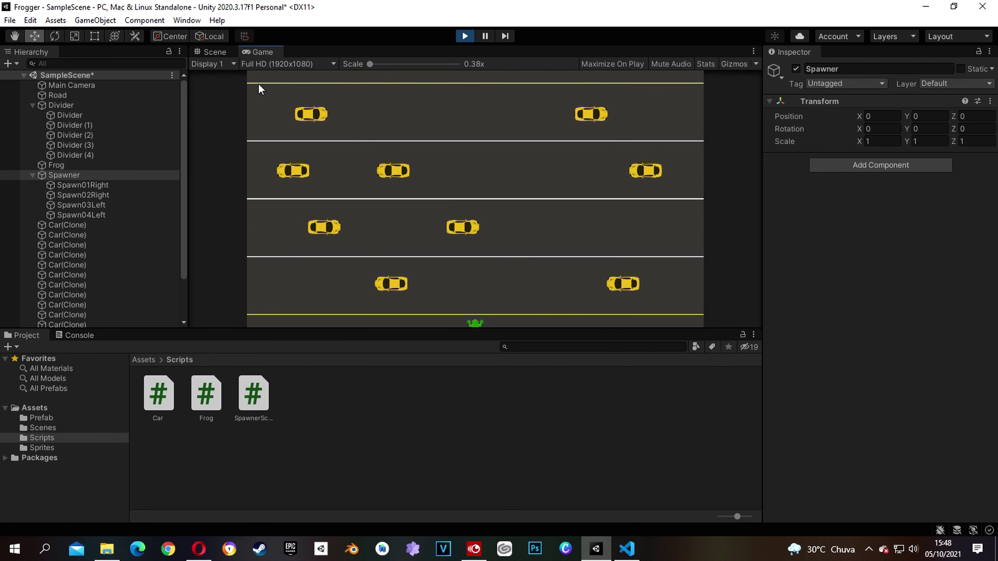
click(215, 53)
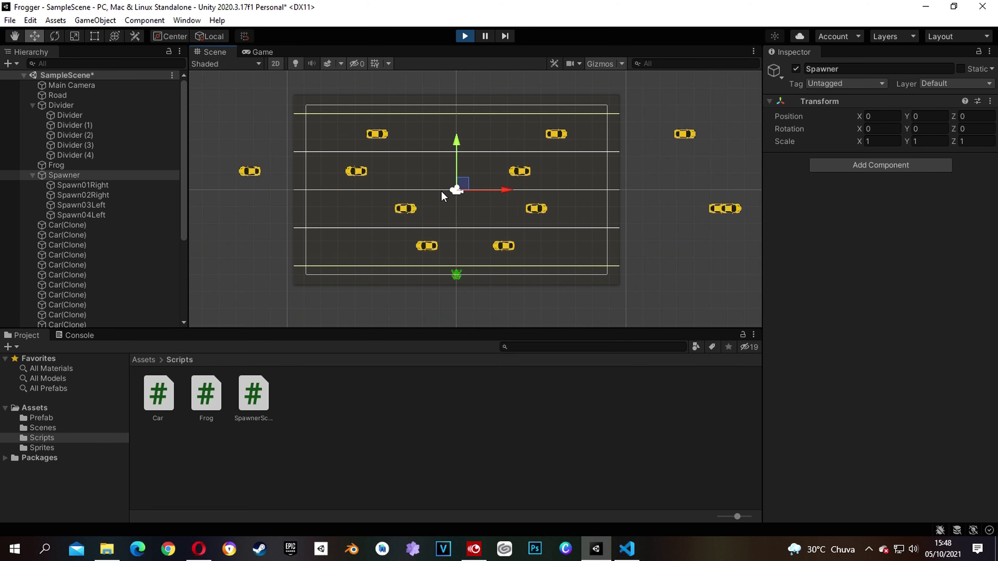
scroll(487, 211, down, 5)
scroll(445, 207, down, 3)
scroll(374, 228, down, 3)
mouse_move(374, 228)
middle_down()
mouse_move(449, 255)
mouse_move(263, 245)
middle_up()
key(f)
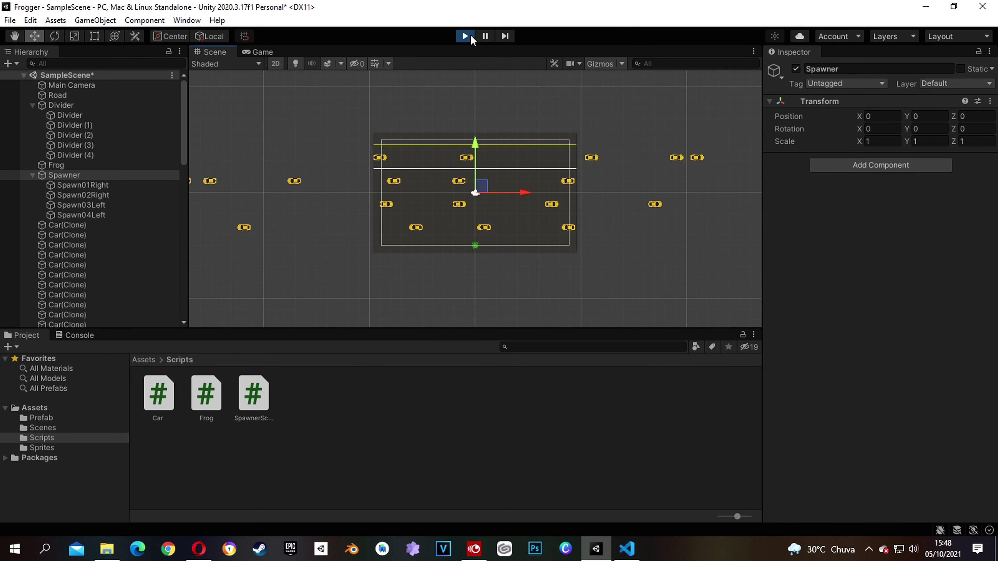
click(465, 36)
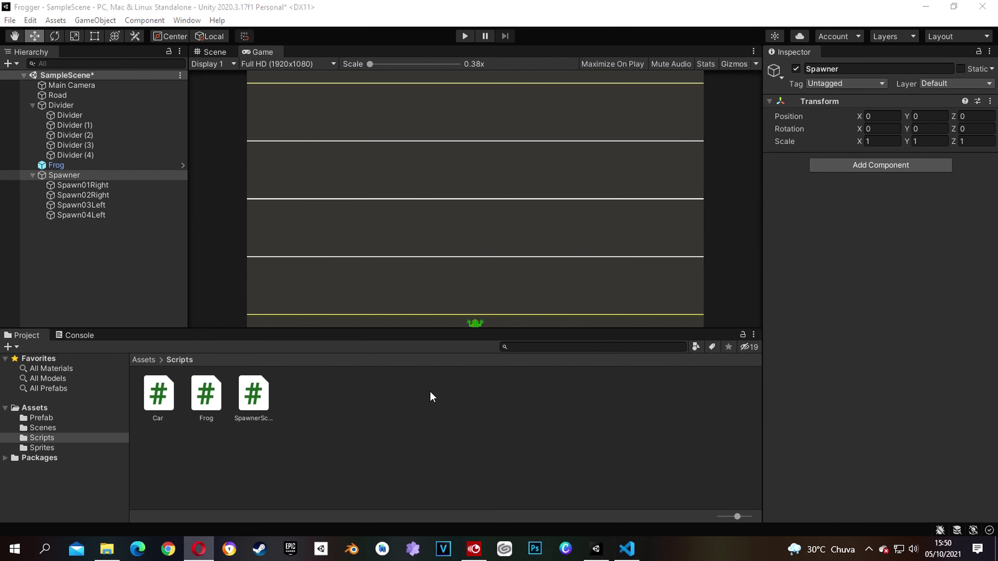
click(31, 175)
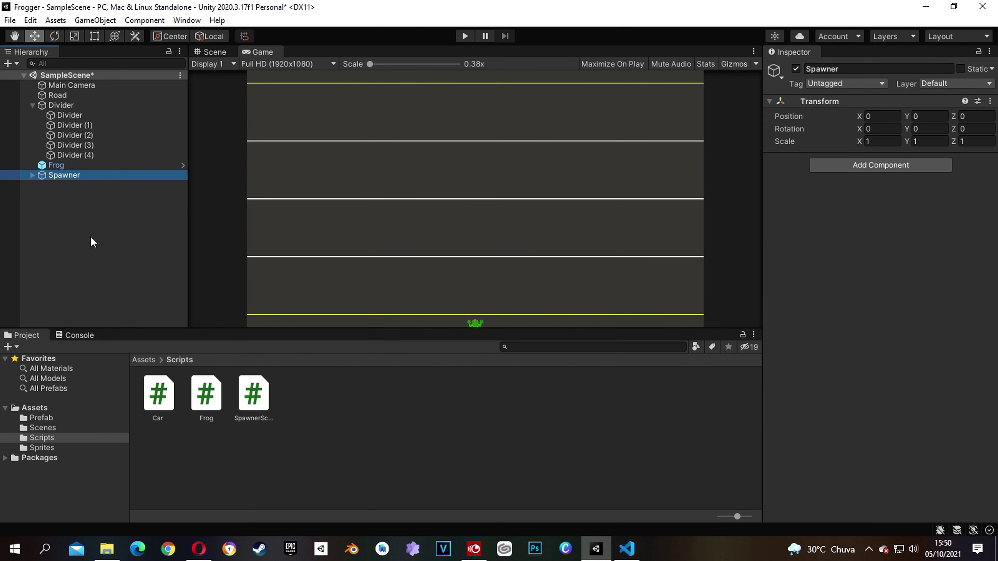
Create an empty object reset to the origin and name it Collector Parent
right_click(66, 207)
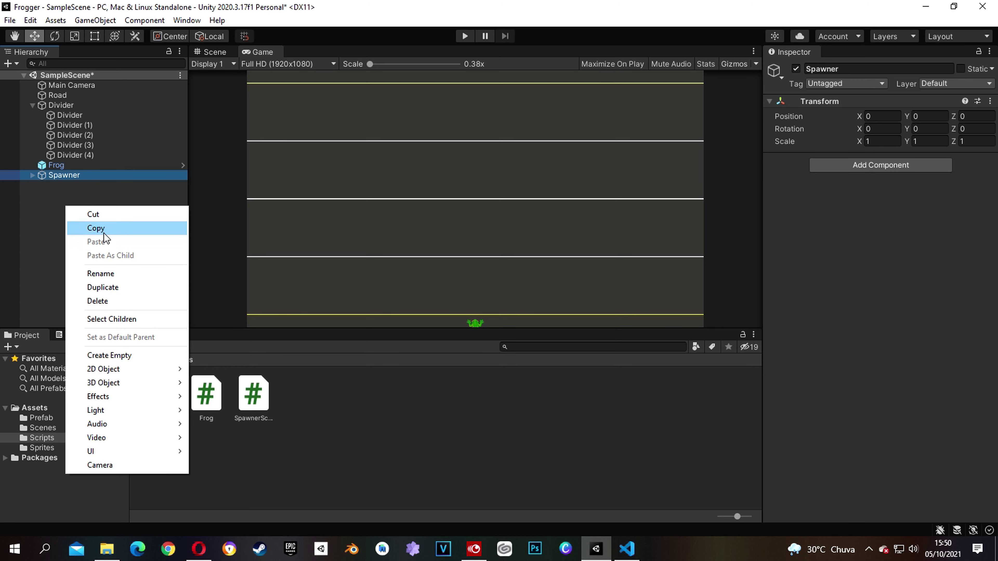
click(119, 356)
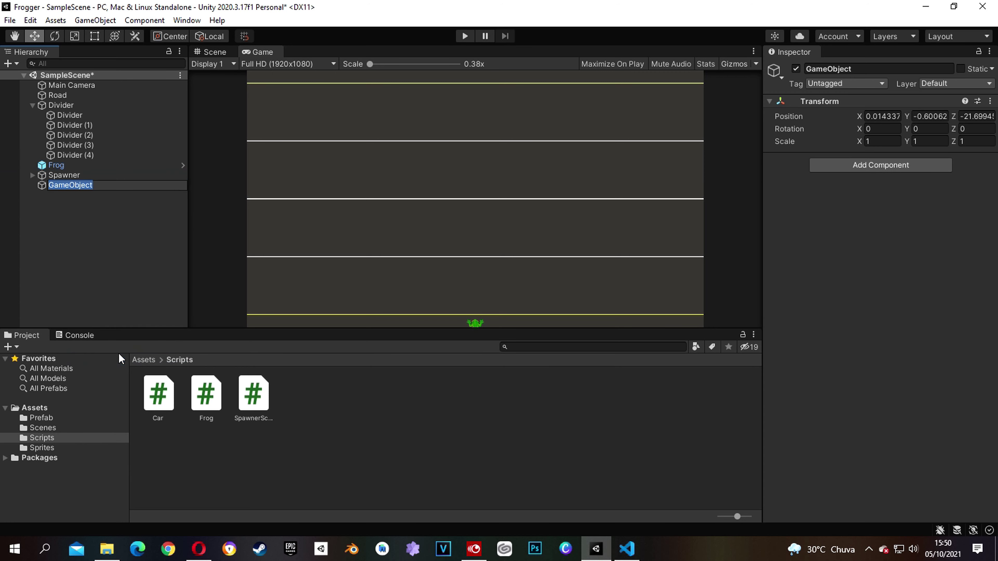
click(989, 101)
click(946, 122)
click(67, 187)
click(77, 186)
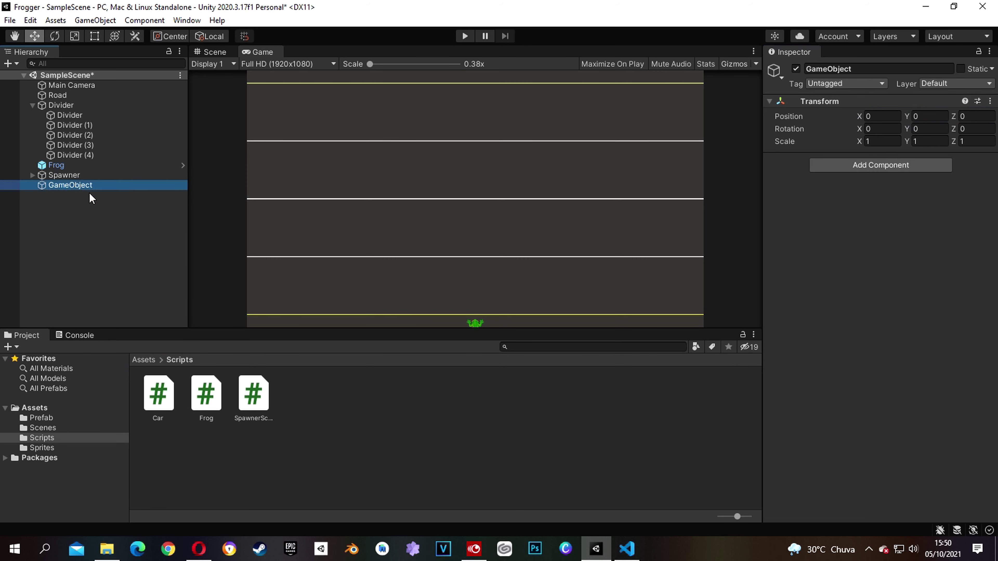
text(Colector)
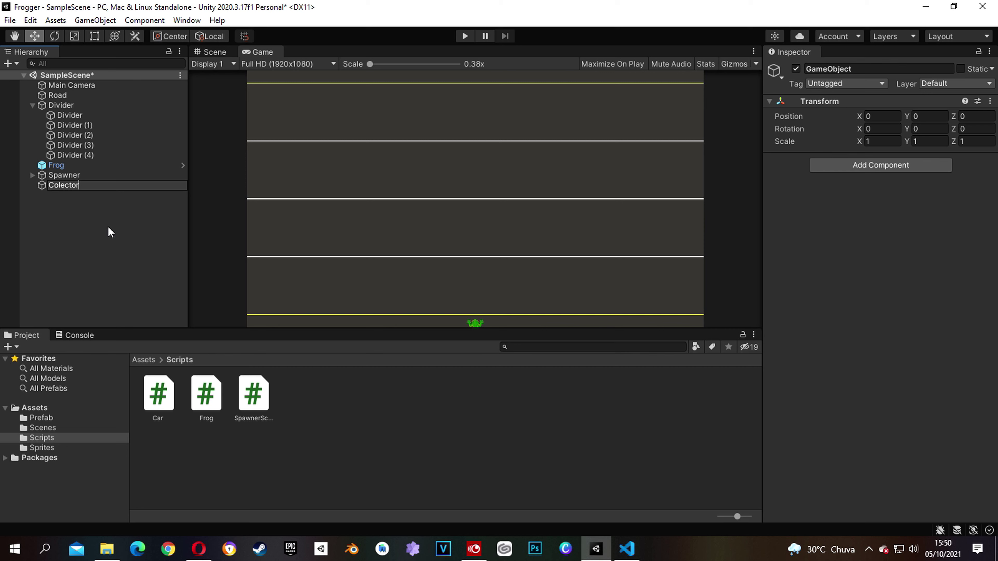
key(BackSpace)
key(BackSpace)
key(BackSpace)
key(BackSpace)
key(BackSpace)
text(lector Parent)
key(Return)
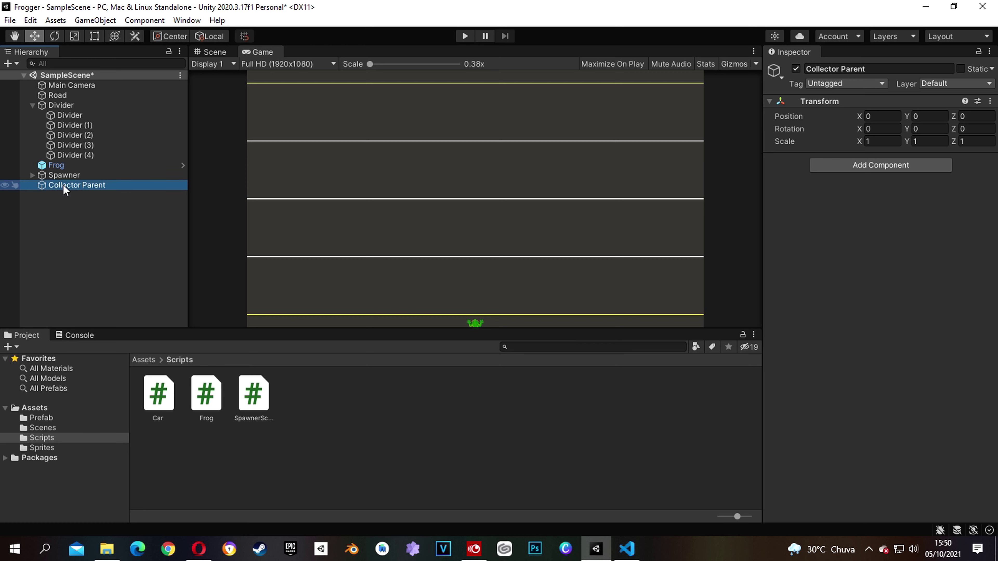
Add an empty child under Collector Parent named Collector1
right_click(64, 187)
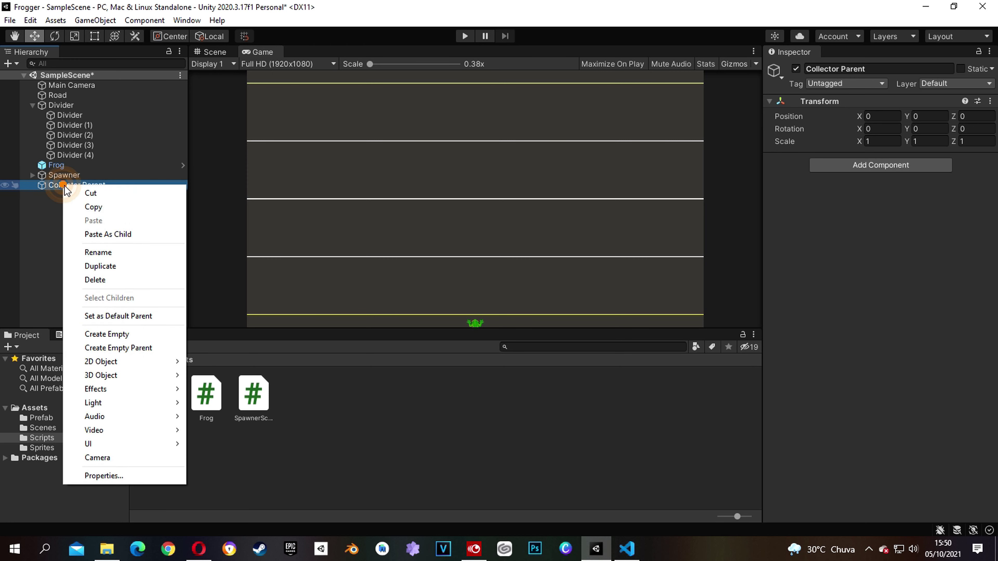
click(107, 334)
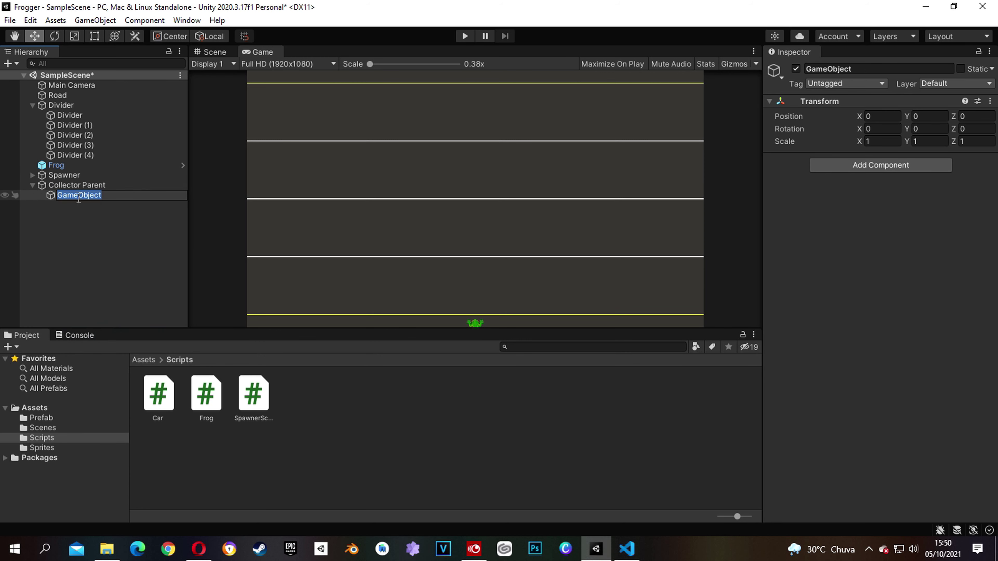
text(Collector1)
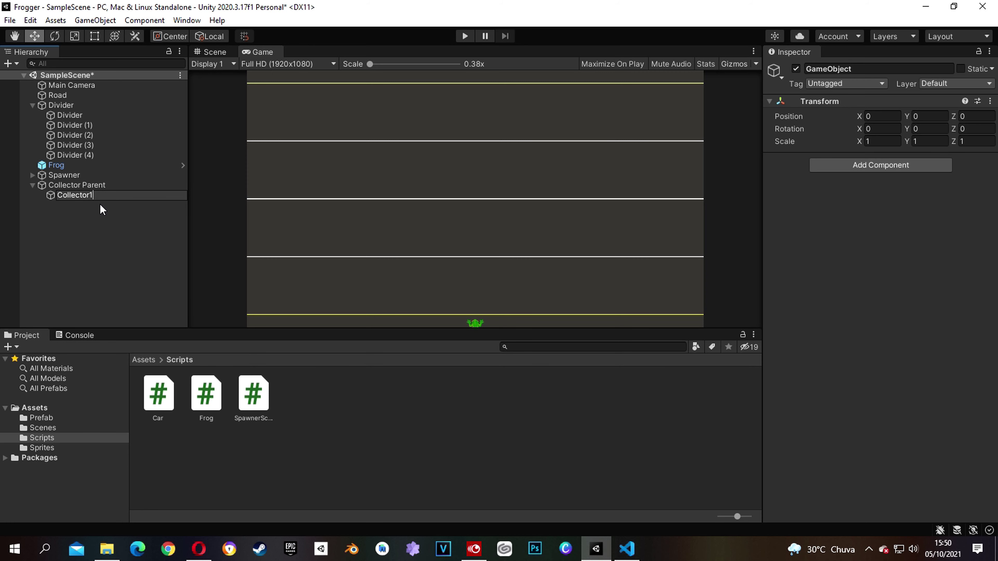
click(91, 241)
Move Collector1 just past the road's left edge at X -14
click(80, 200)
click(221, 51)
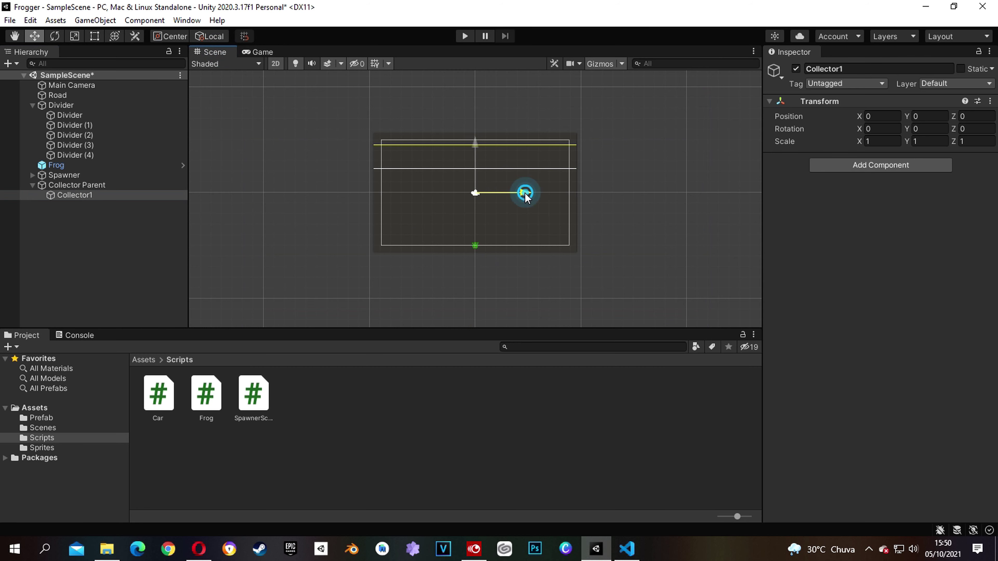
drag(523, 193, 371, 196)
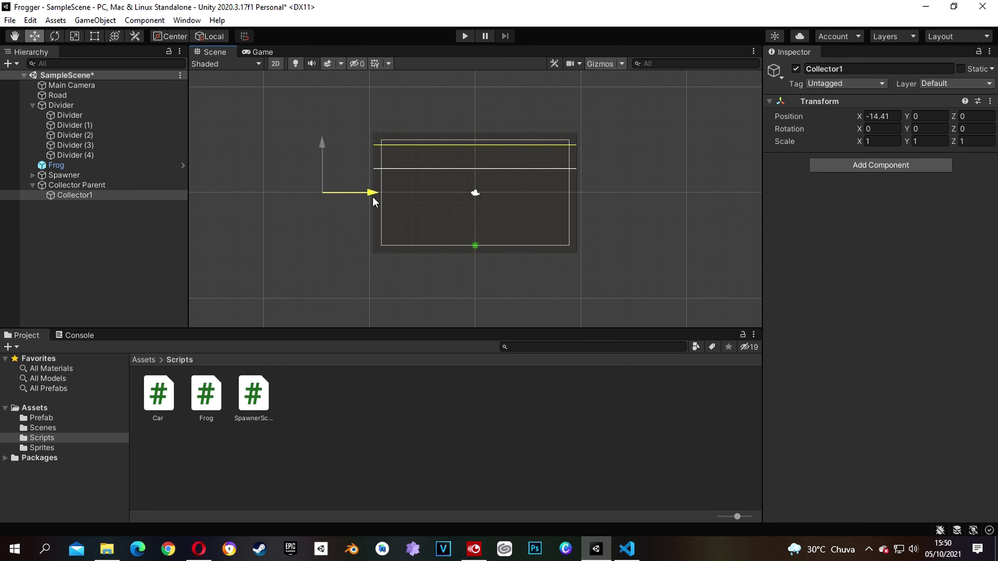
drag(371, 195, 373, 195)
click(879, 115)
text(-14)
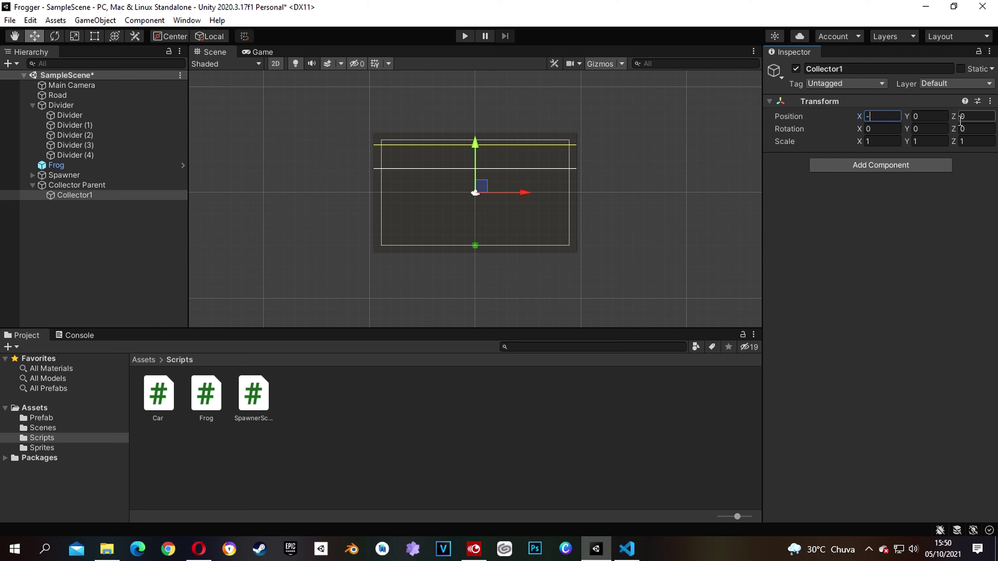
Add a trigger Box Collider 2D to Collector1 with size Y 15
click(875, 164)
text(spaw)
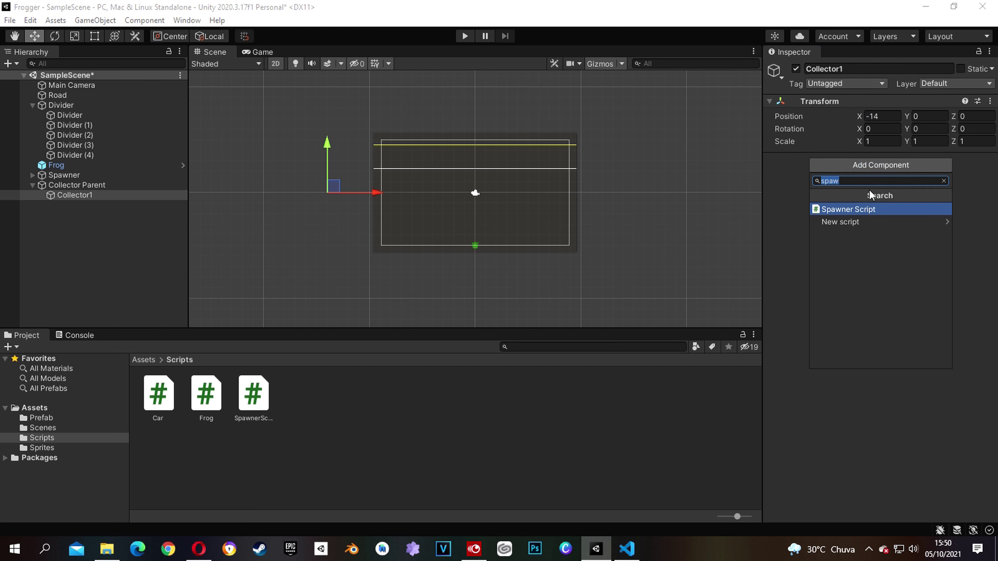
text(box)
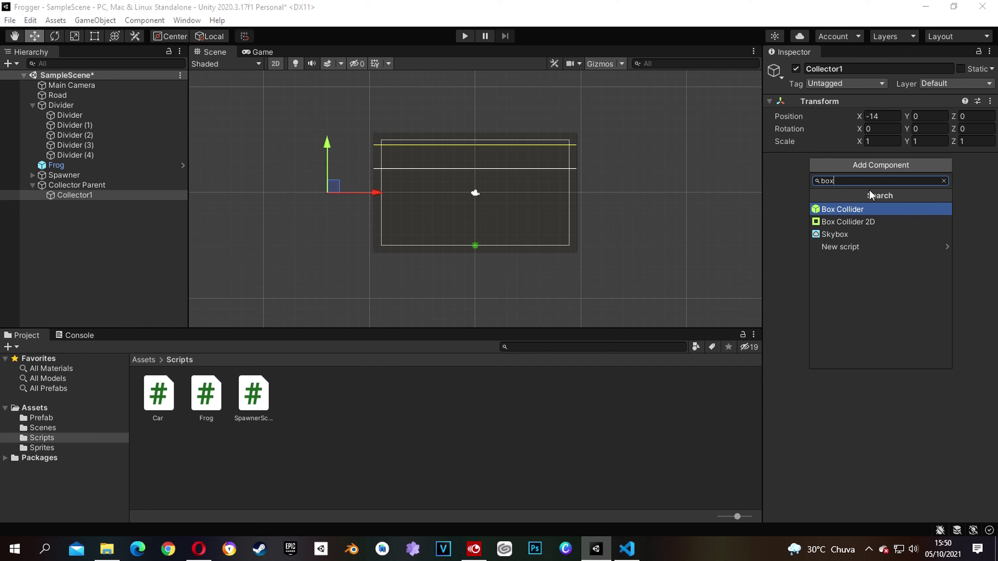
click(848, 222)
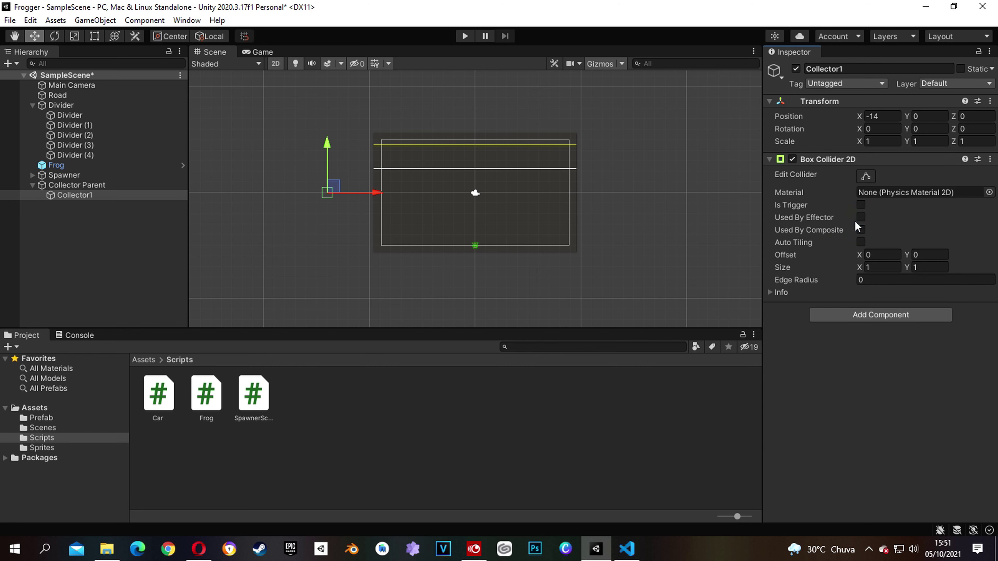
click(860, 205)
drag(910, 270, 963, 265)
click(912, 270)
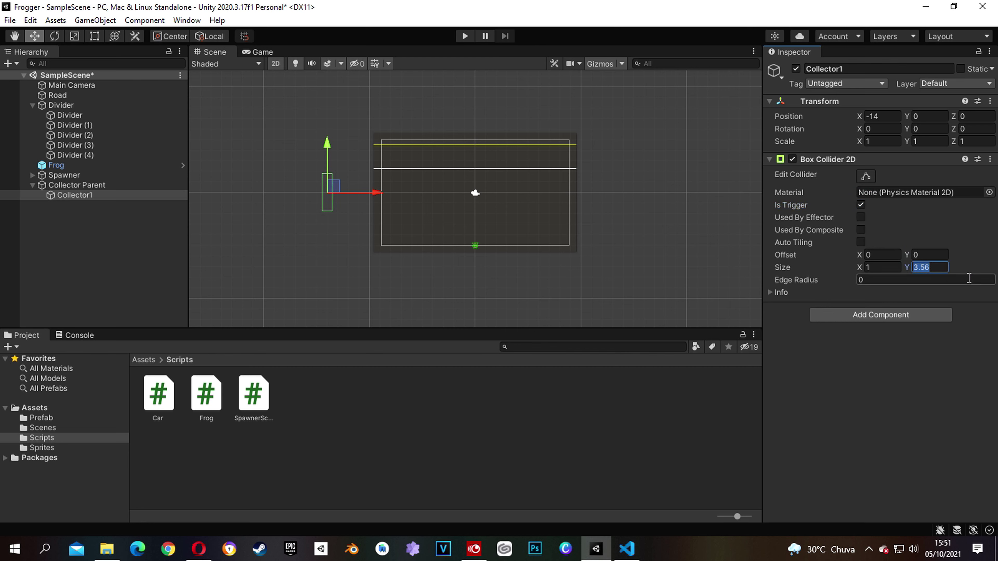
text(15)
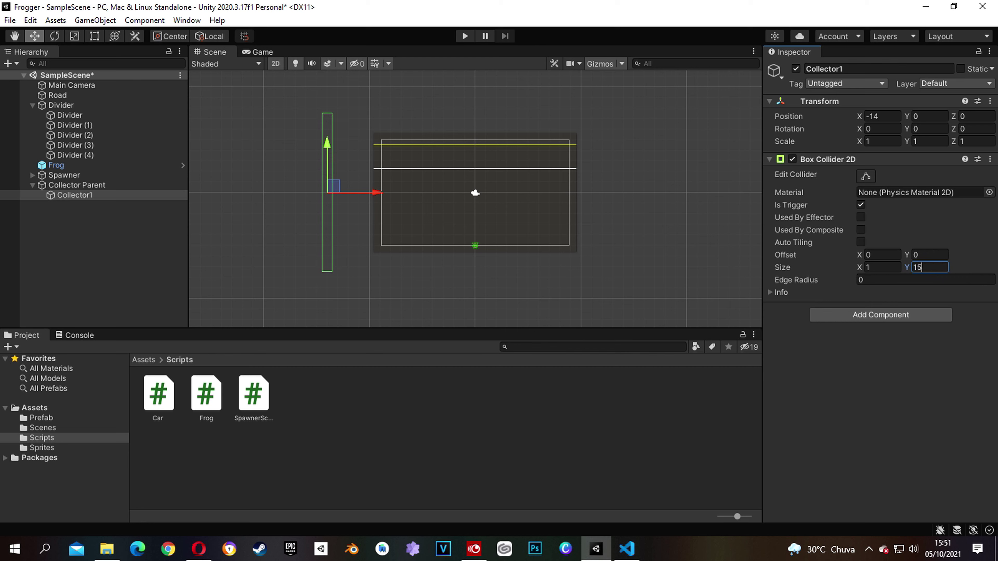
click(834, 365)
Duplicate Collector1 and select the copy
click(75, 195)
key(ctrl+d)
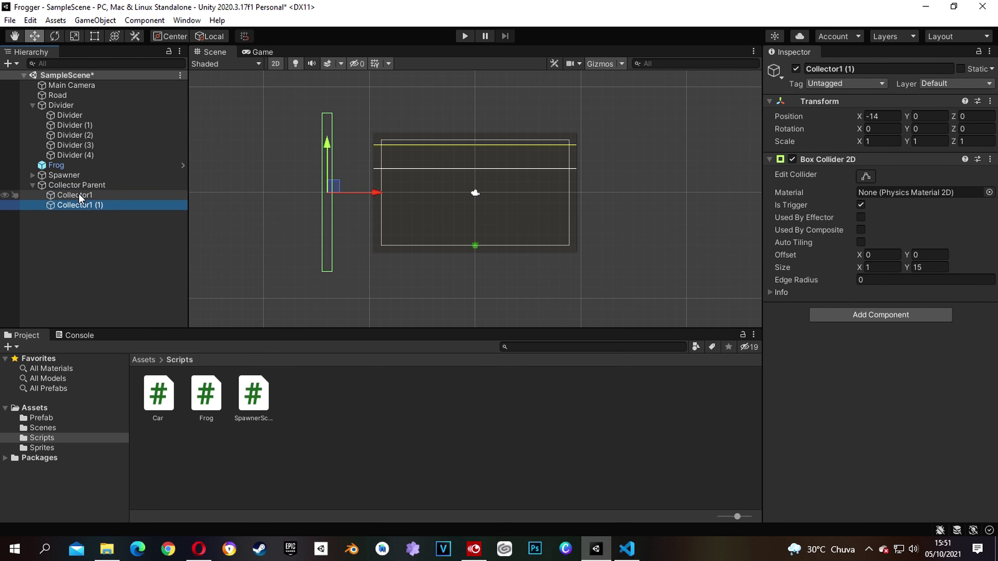
click(97, 205)
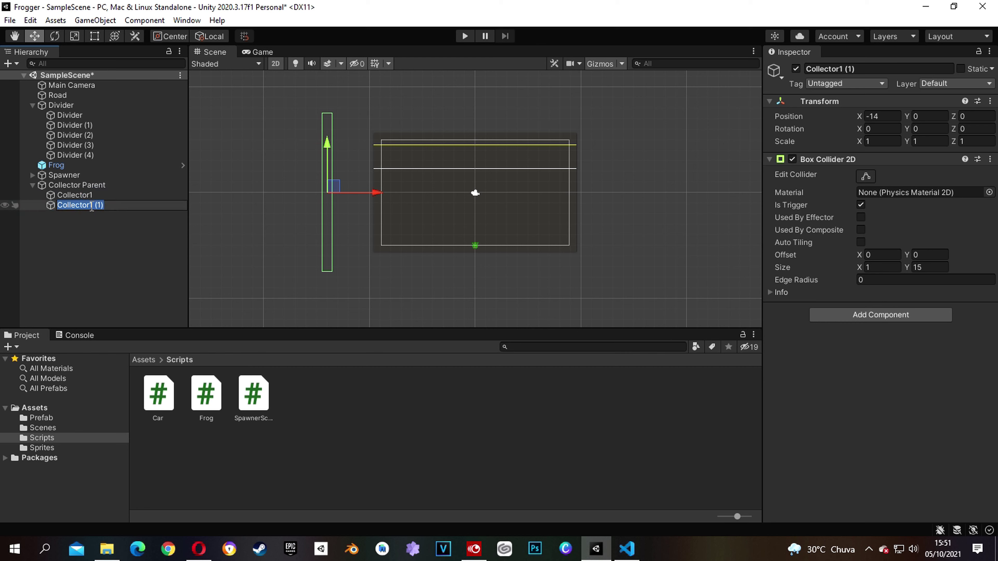
Rename the copy Collector1 (1) to Collector2
click(91, 206)
key(shift+Right)
key(shift+Right)
key(shift+Right)
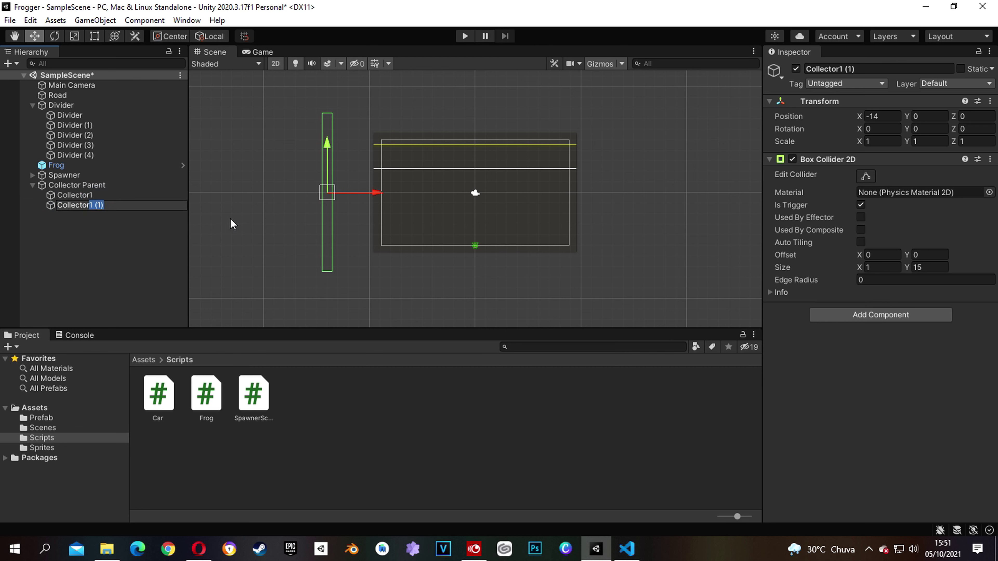
text(2)
click(91, 230)
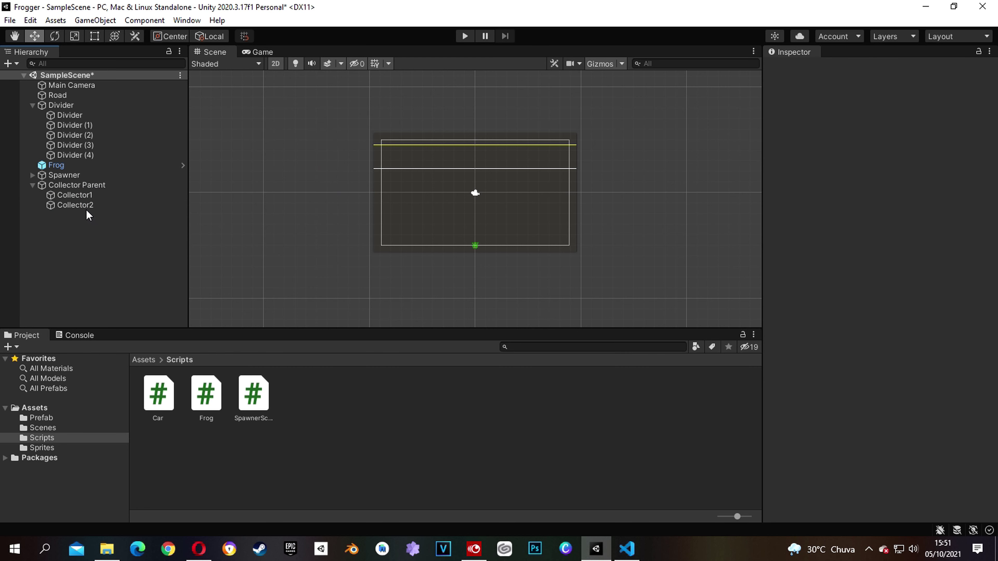
Set Collector2's X position to 14, past the road's right edge
click(86, 207)
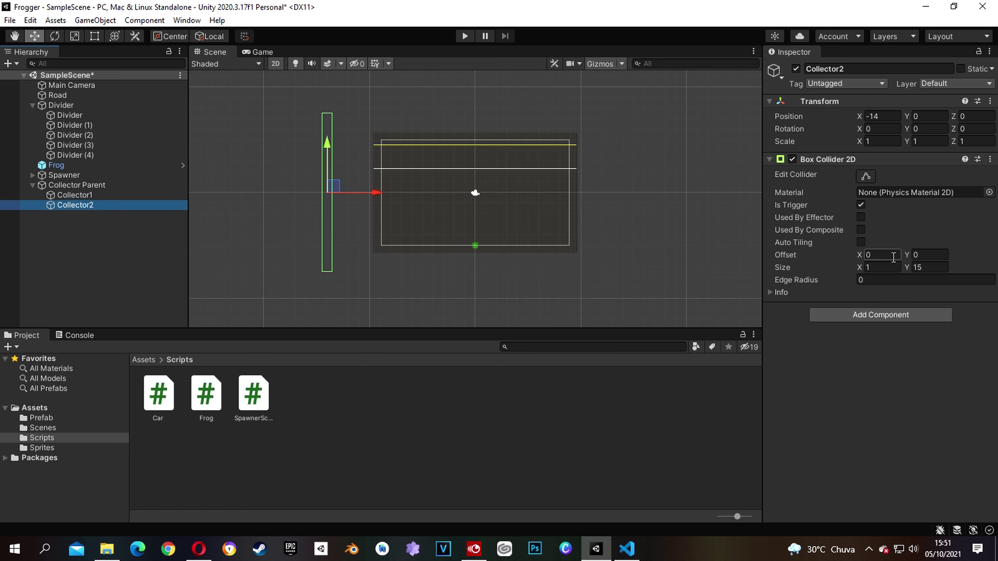
click(882, 116)
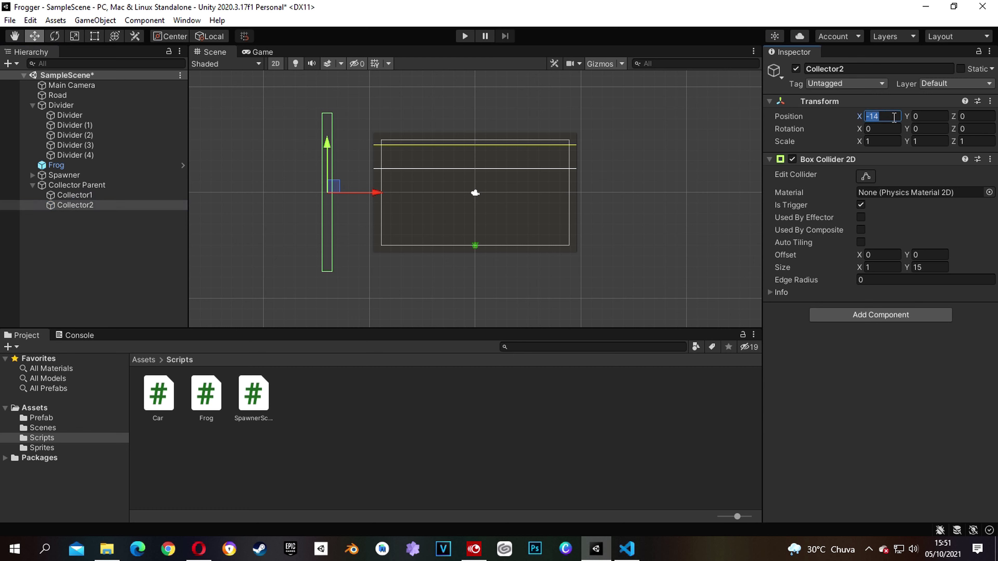
key(Home)
key(Delete)
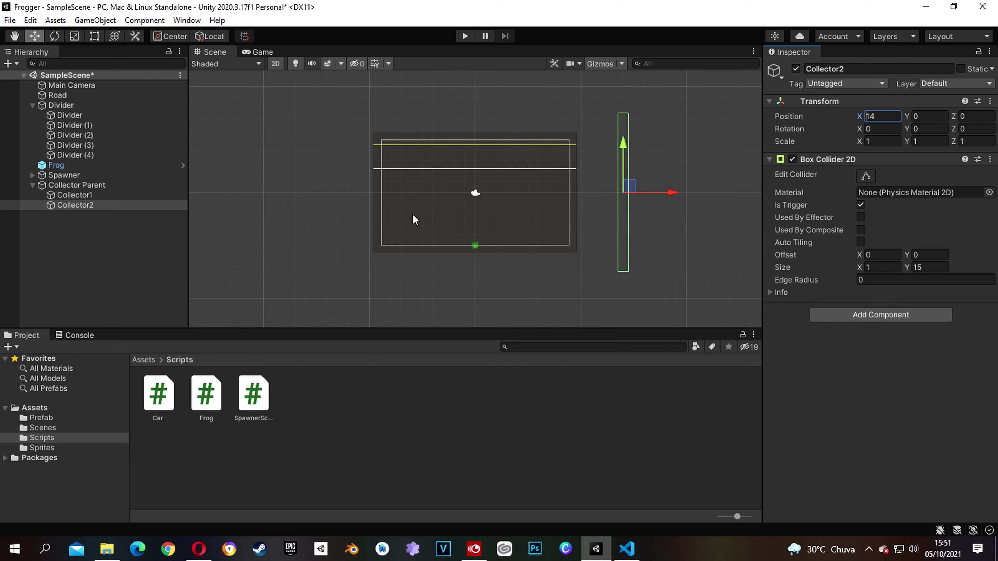
click(87, 195)
click(85, 207)
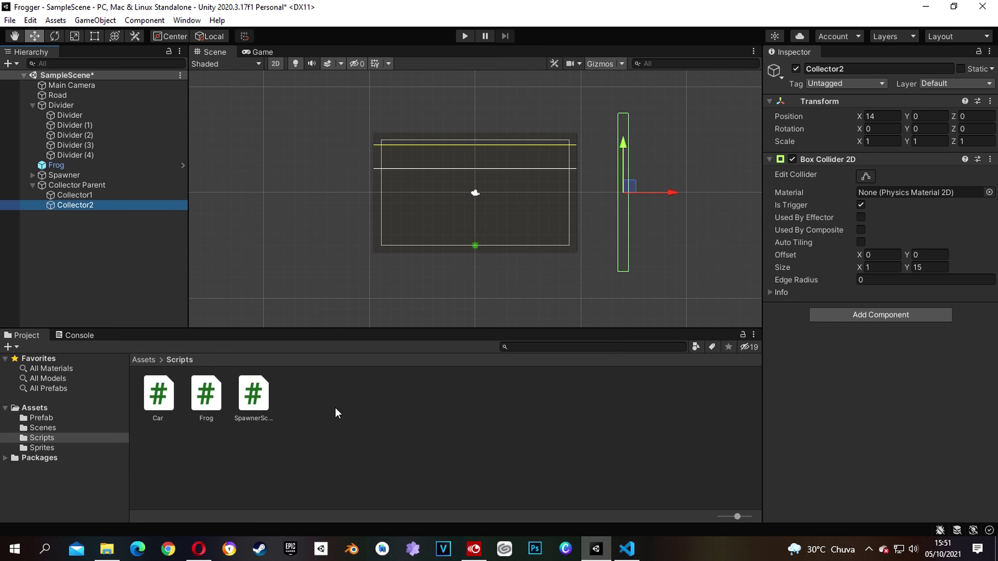
right_click(322, 398)
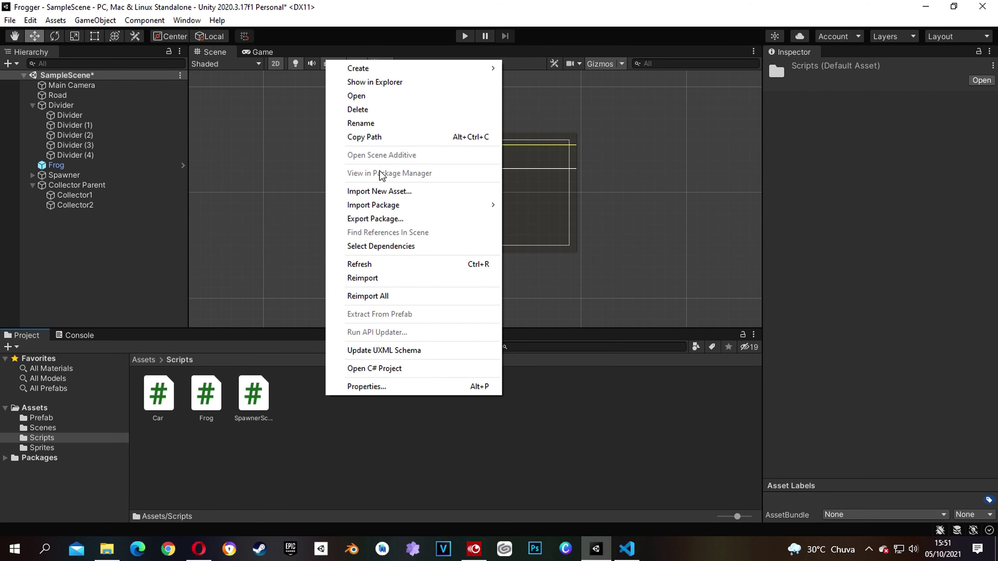
Create a new C# script named Collector in the Scripts folder
mouse_move(383, 71)
click(569, 73)
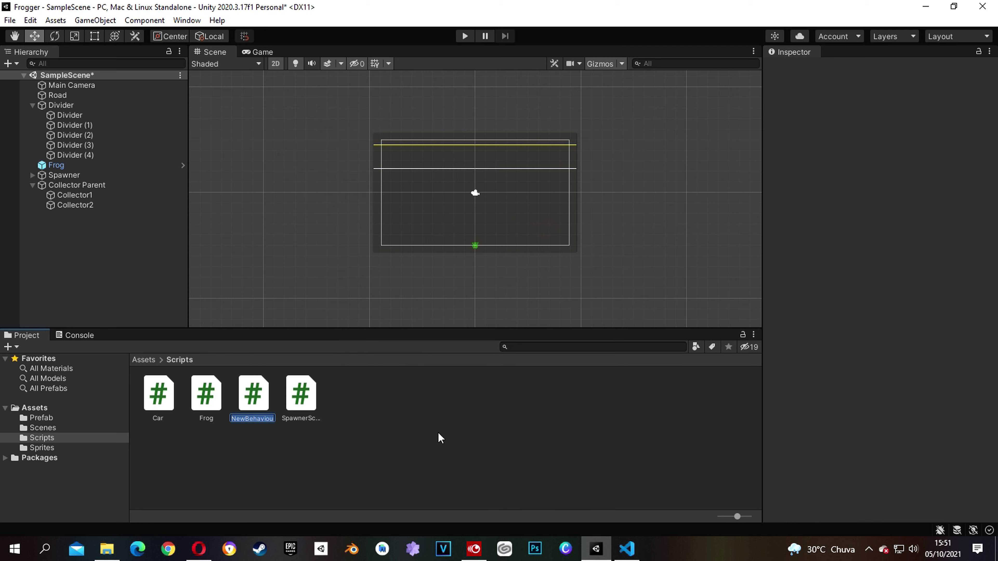
text(Collector)
key(Return)
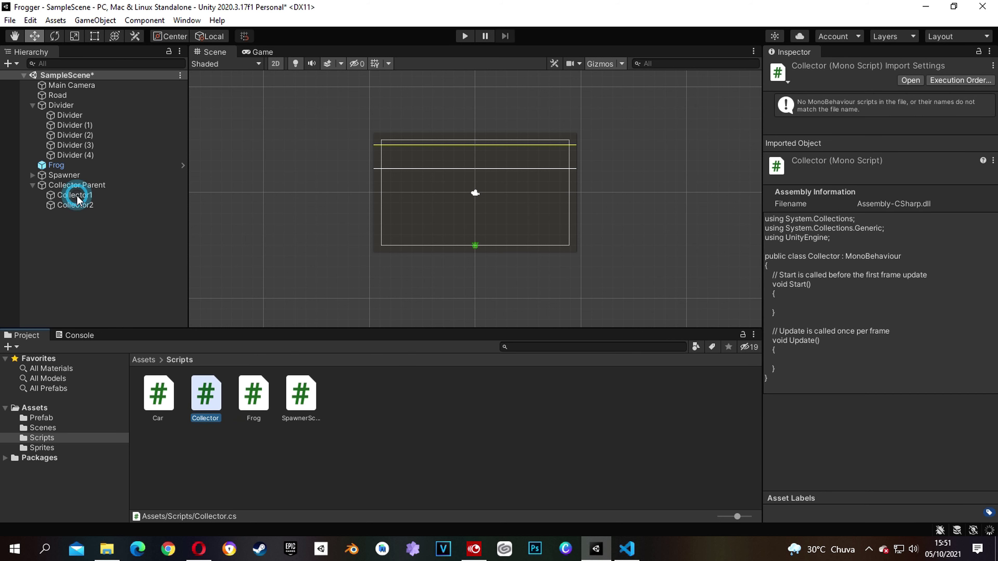
Attach the Collector script to both Collector1 and Collector2
shift+click(80, 204)
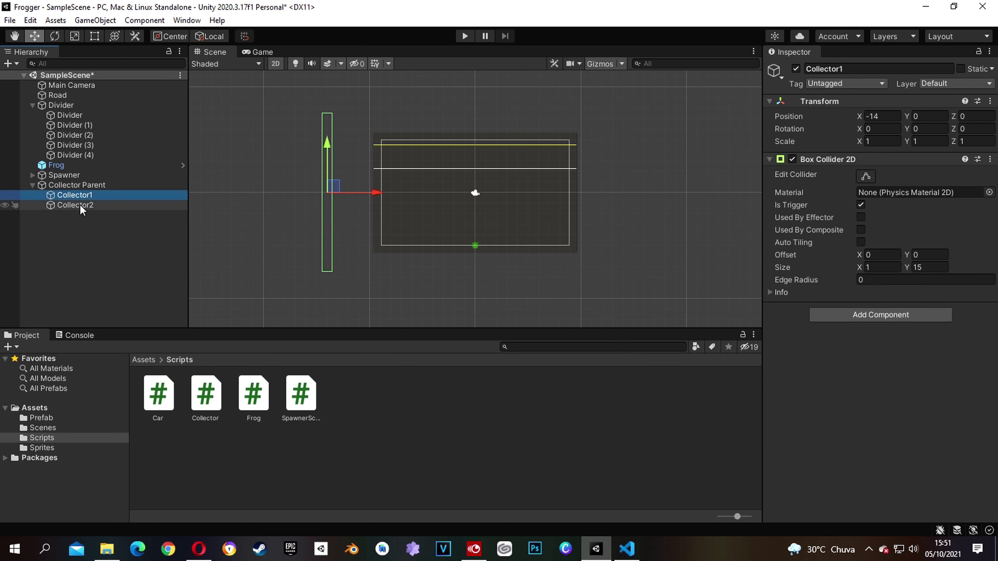
click(884, 314)
text(coll)
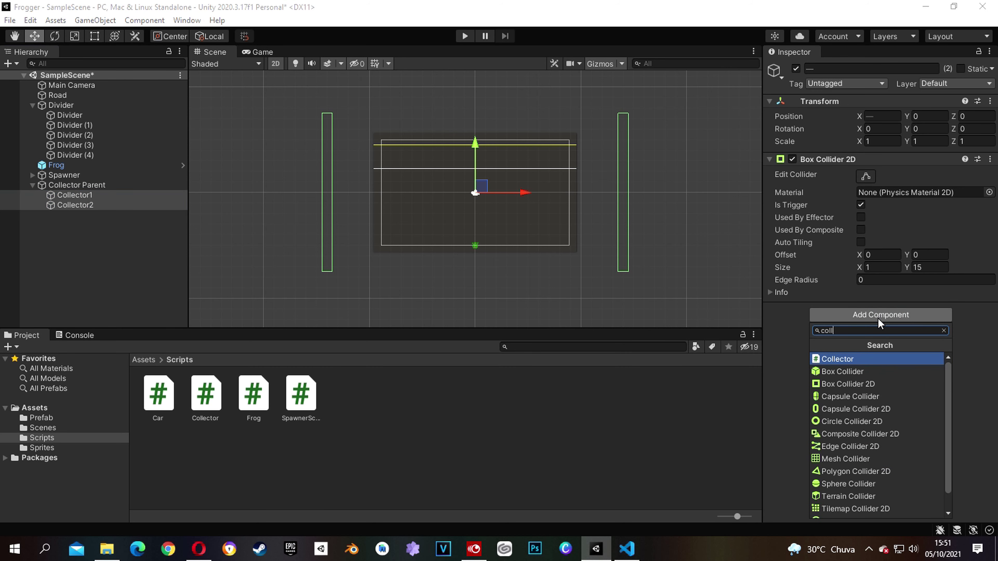
click(834, 360)
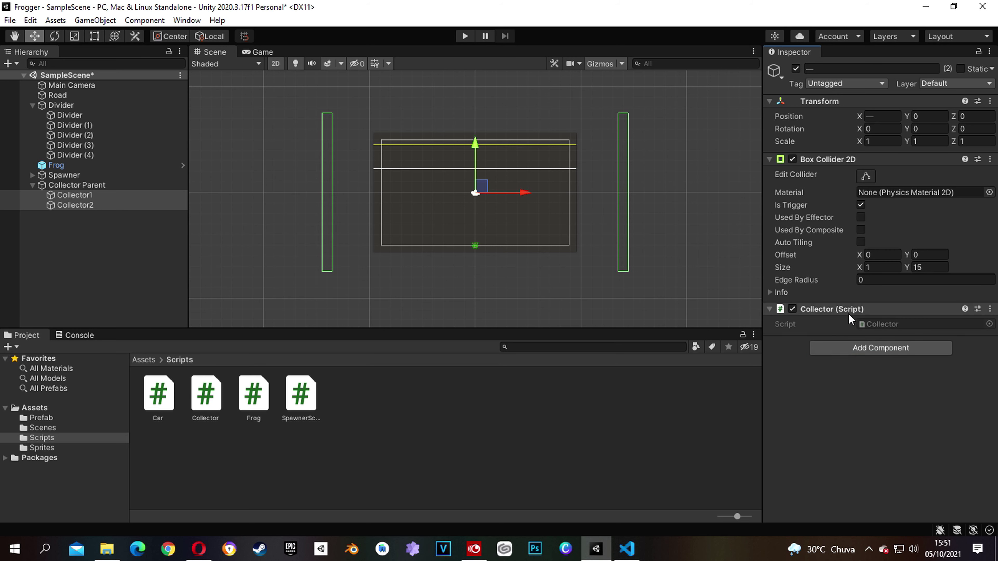
click(207, 394)
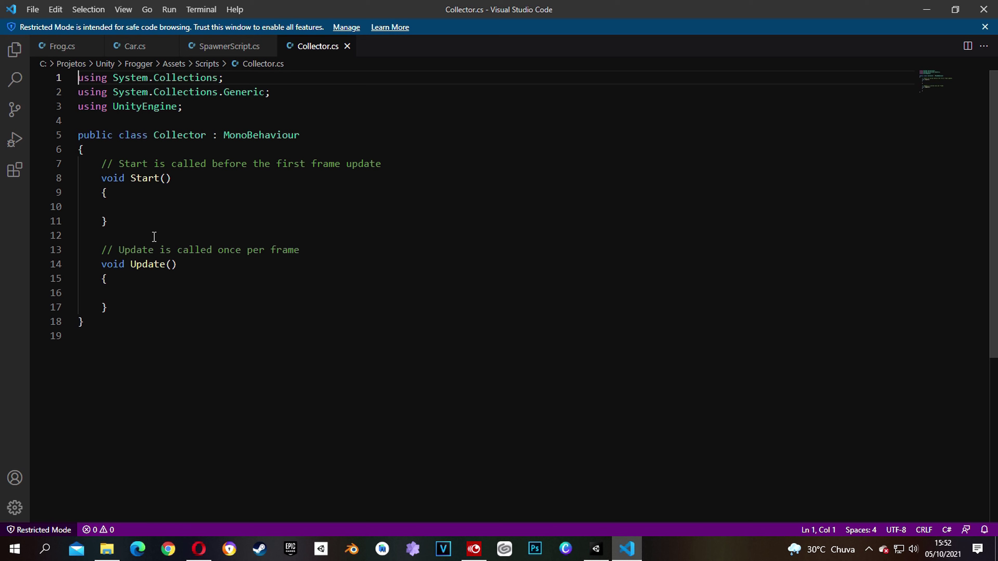
Replace the template Start and Update methods with OnTriggerEnter2D(Collider2D target)
drag(98, 166, 107, 193)
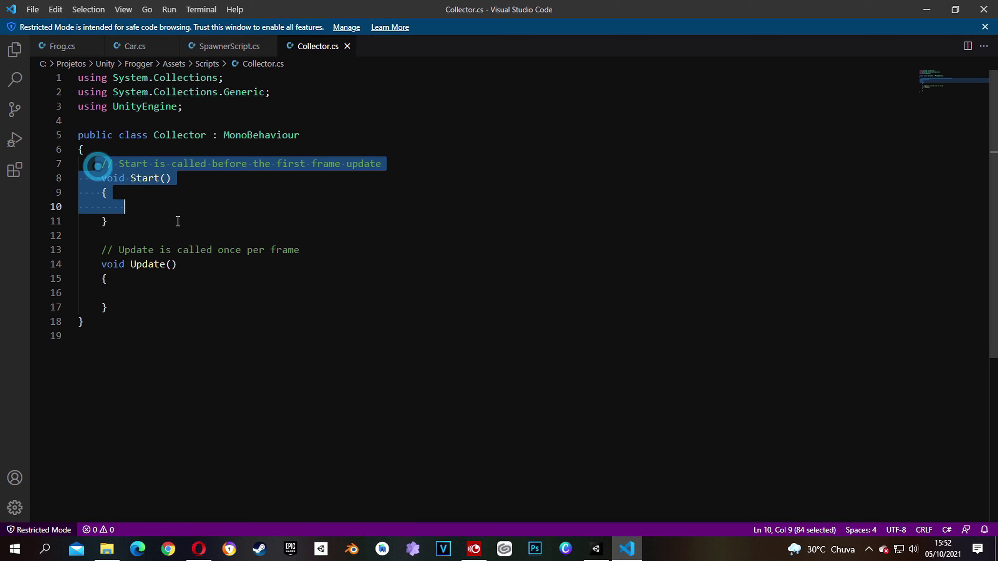
drag(166, 212, 220, 303)
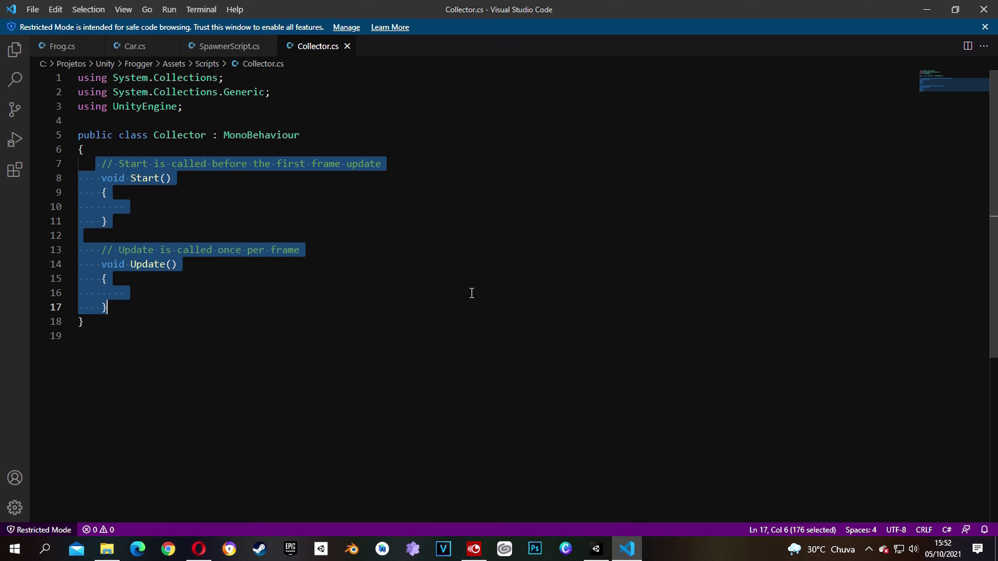
key(BackSpace)
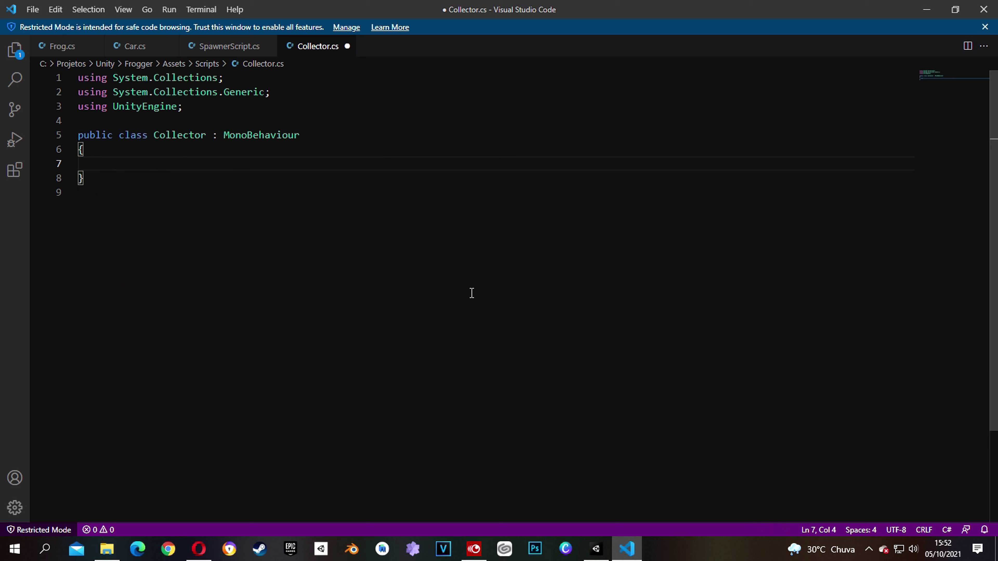
text(void OnTrigge)
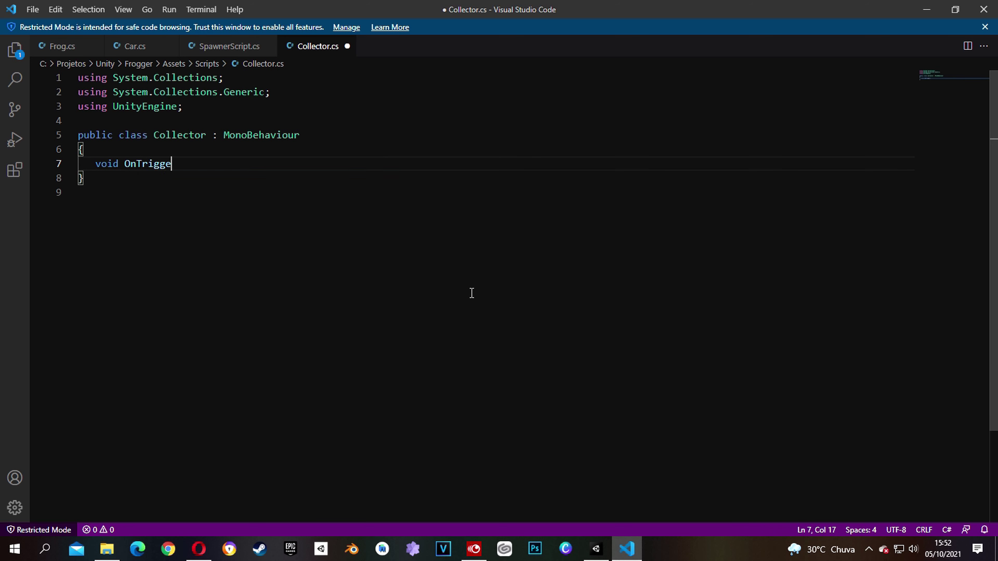
text(rEnter2D(C)
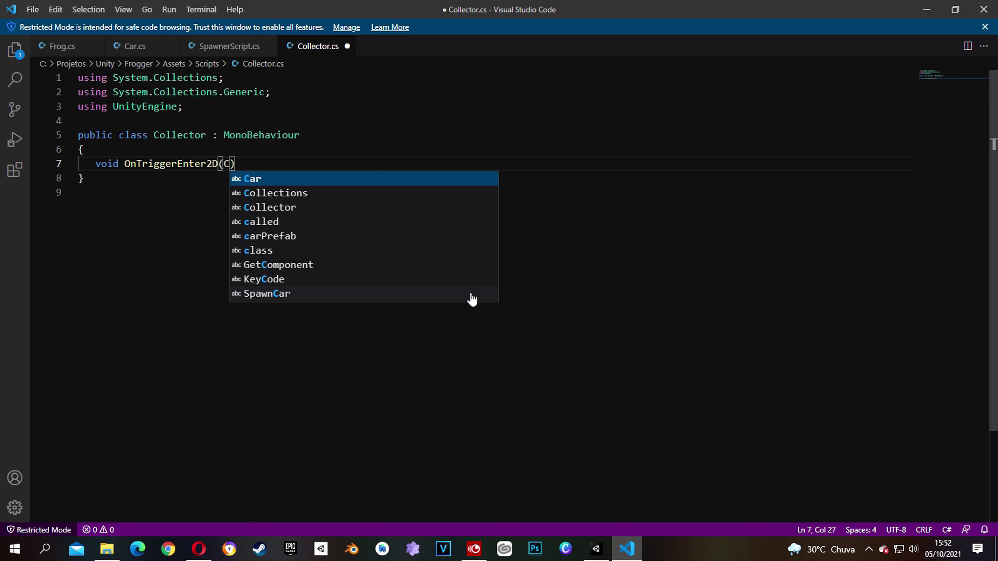
text(ollider2D)
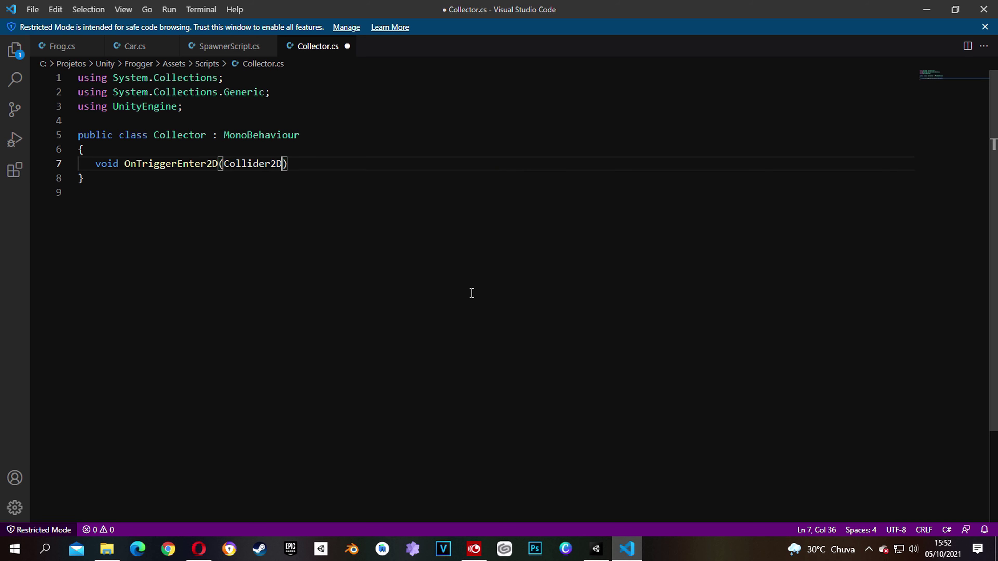
text( target){)
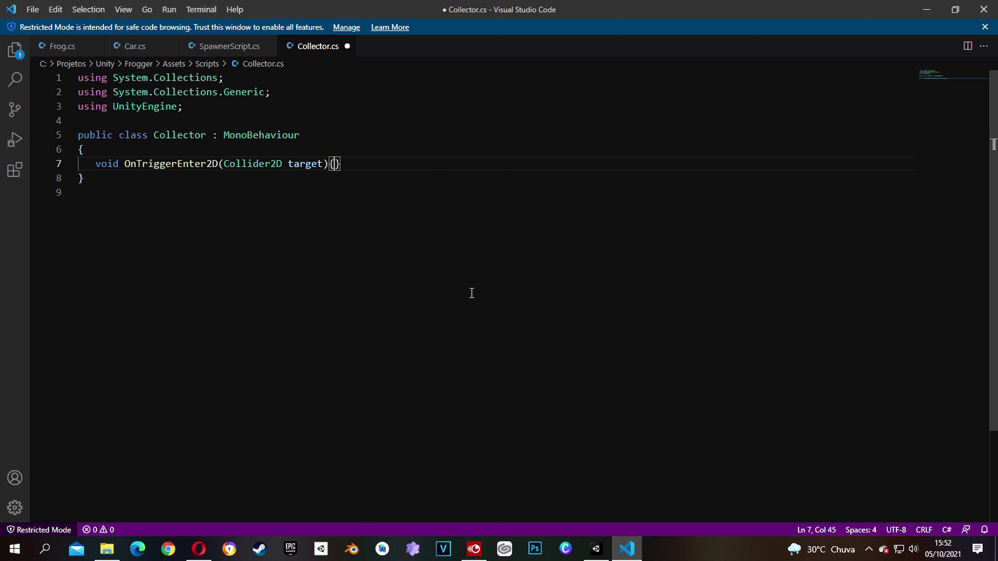
key(Return)
key(Return)
key(Return)
key(Up)
Deactivate targets tagged "Car" via target.gameObject.SetActive(false), then save Collector.cs
text(if(tar)
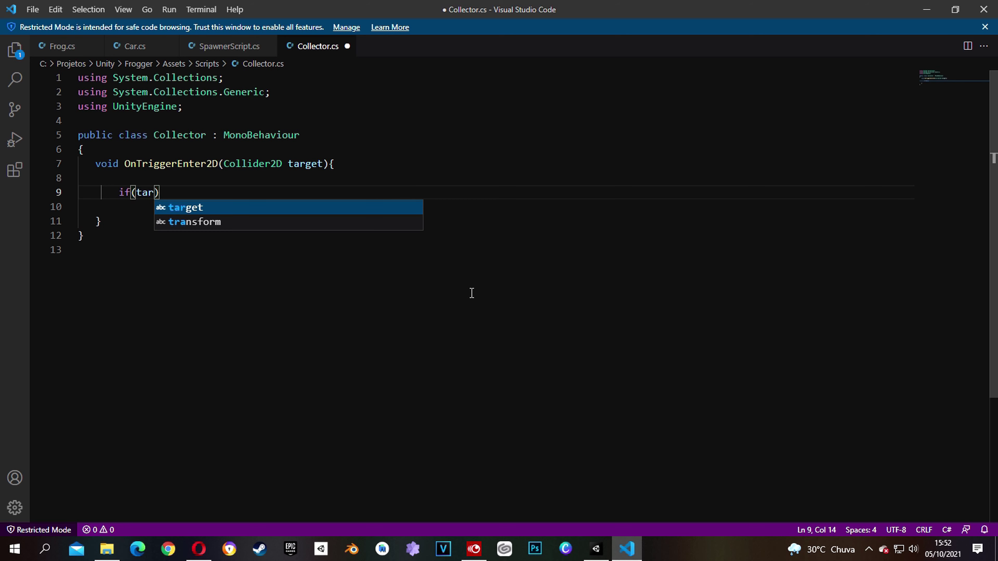
key(Tab)
text(.tag )
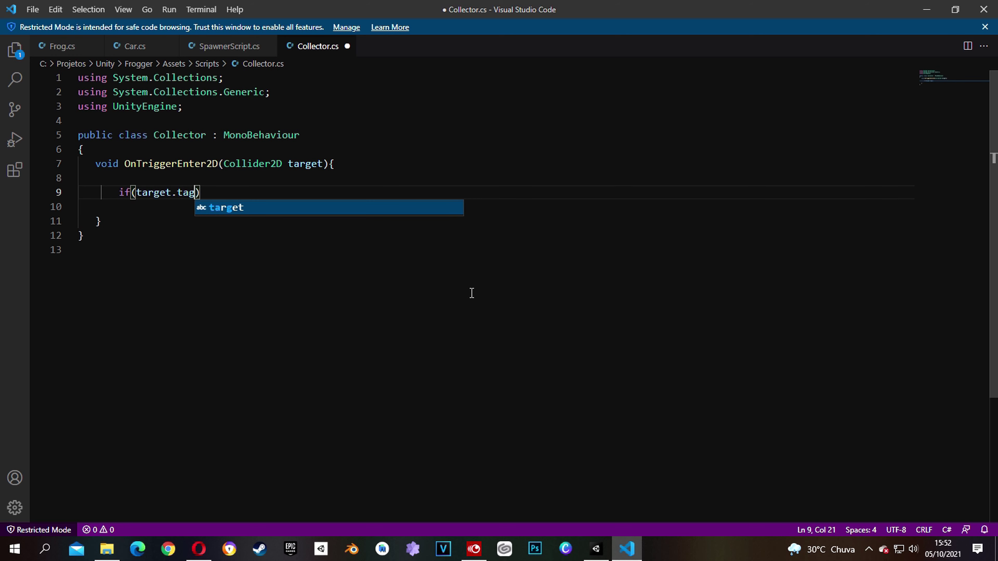
text(== "Car)
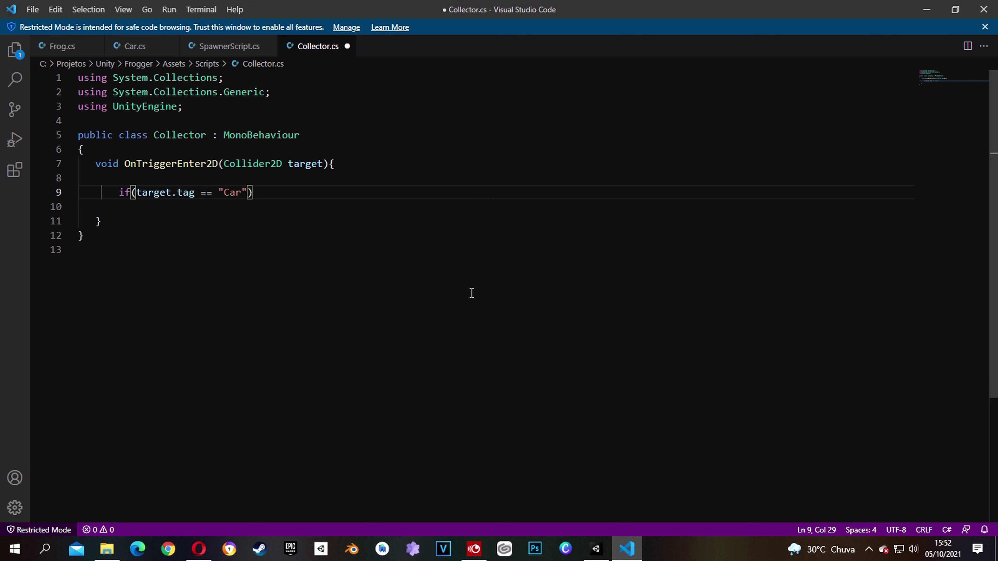
key(Right)
key(Right)
text({)
key(Return)
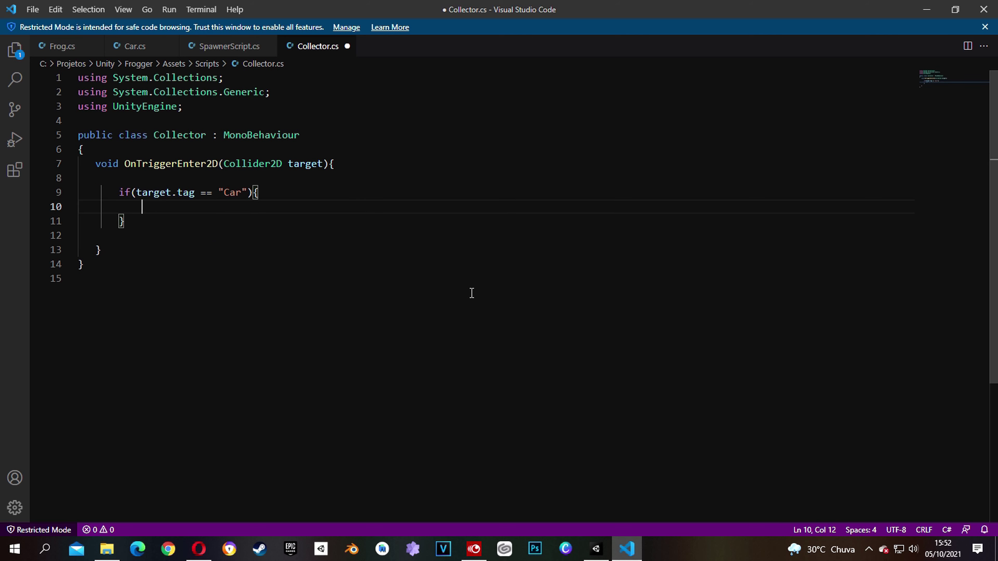
text(targ)
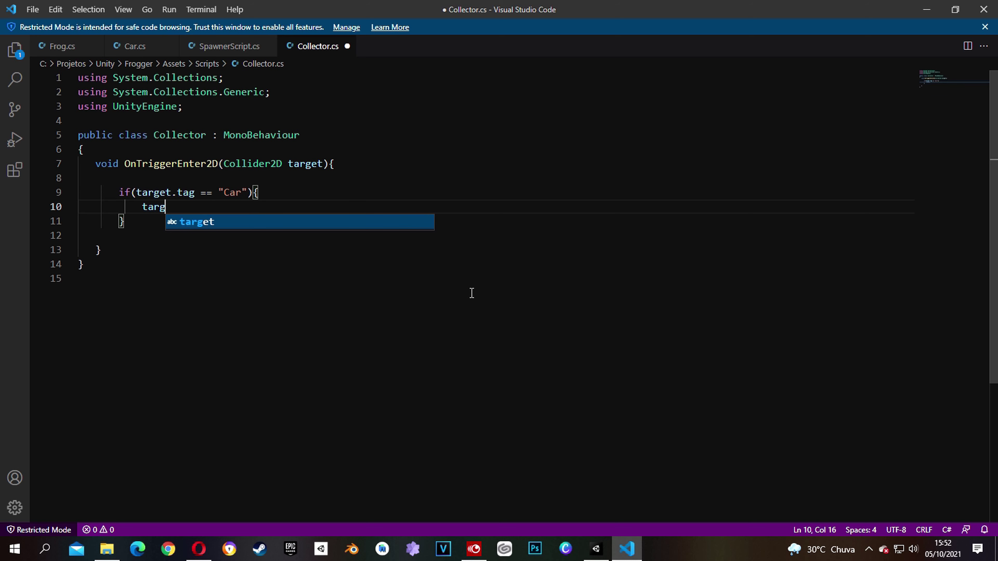
key(Tab)
text(game)
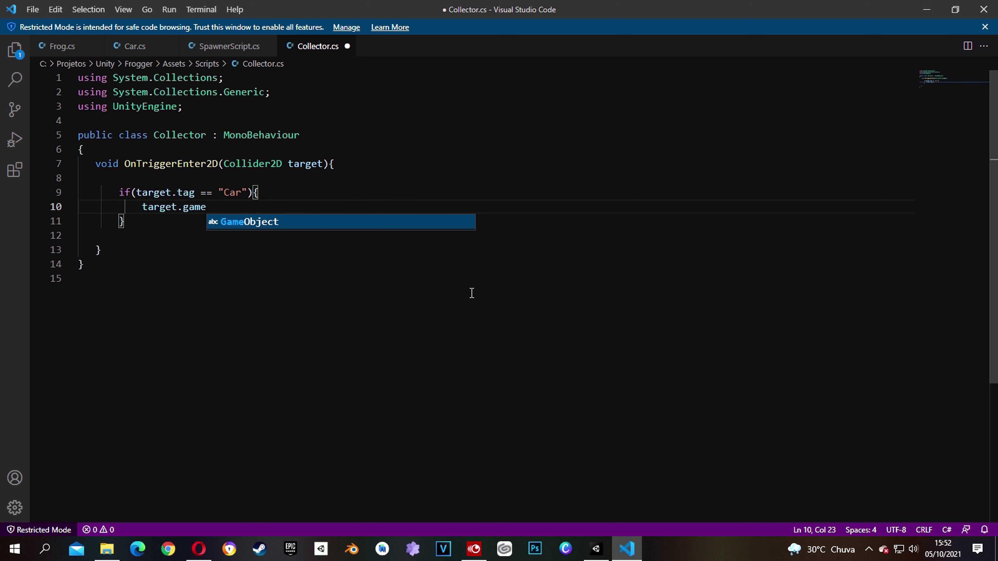
text(Object)
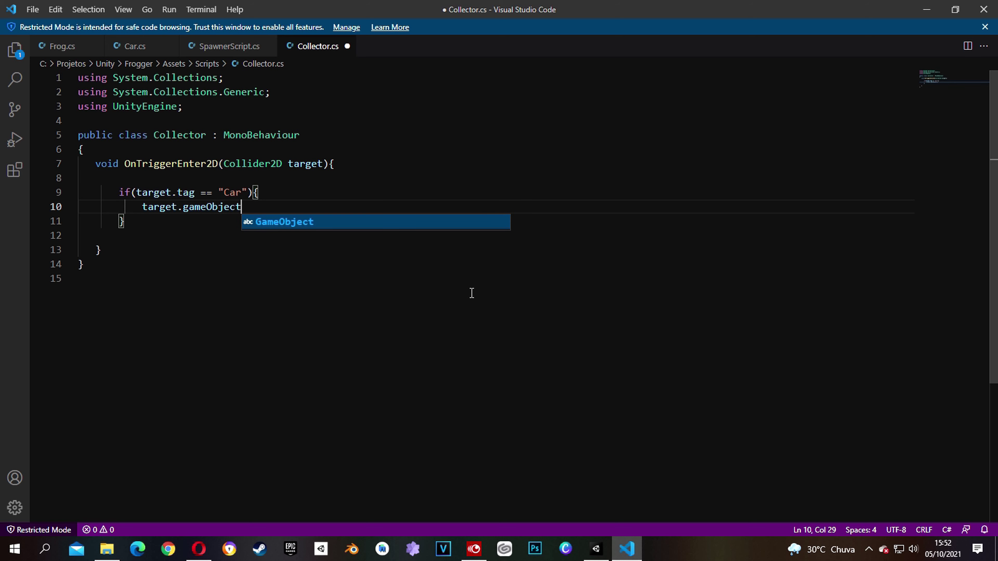
text(.)
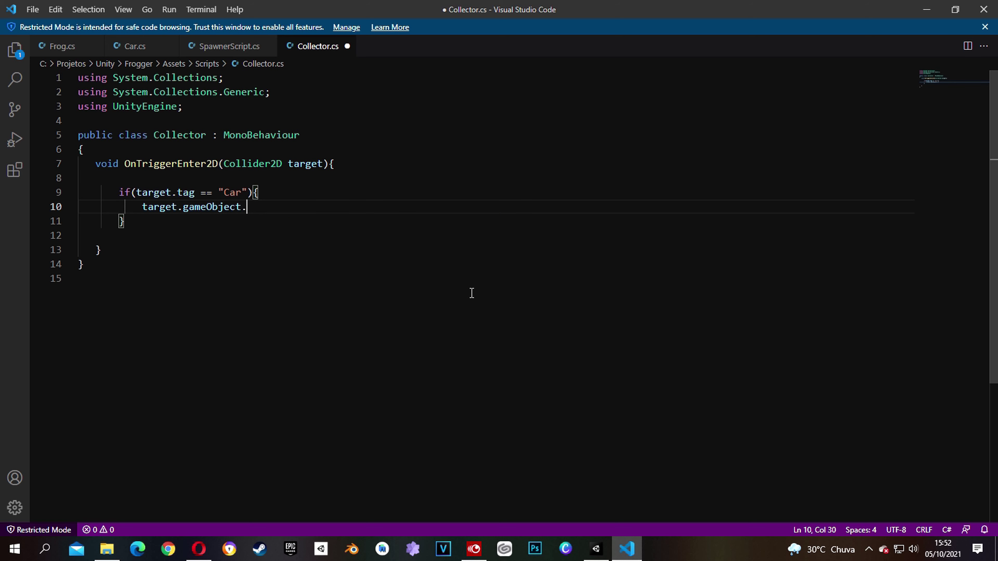
text(SetActive(false);)
key(ctrl+s)
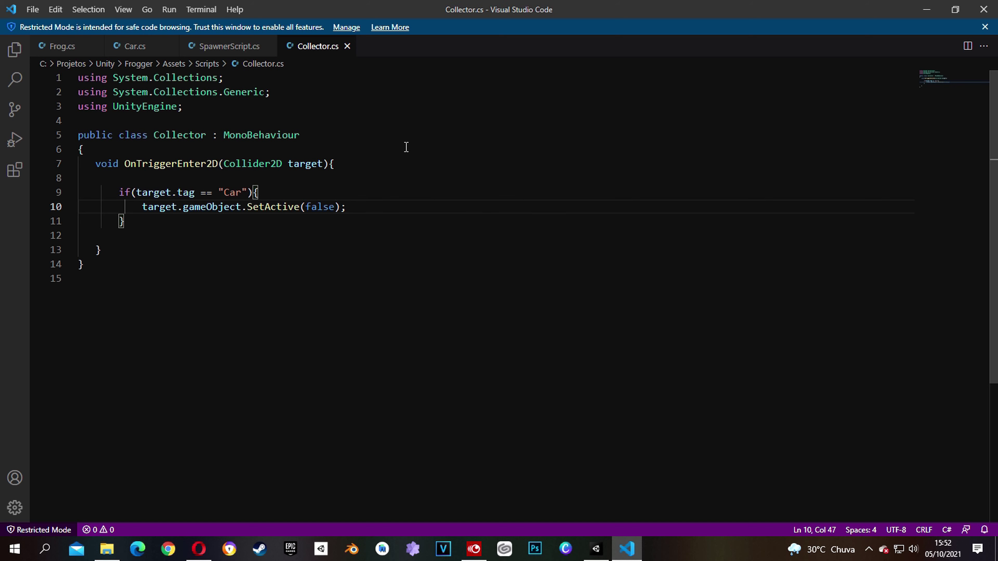
click(596, 549)
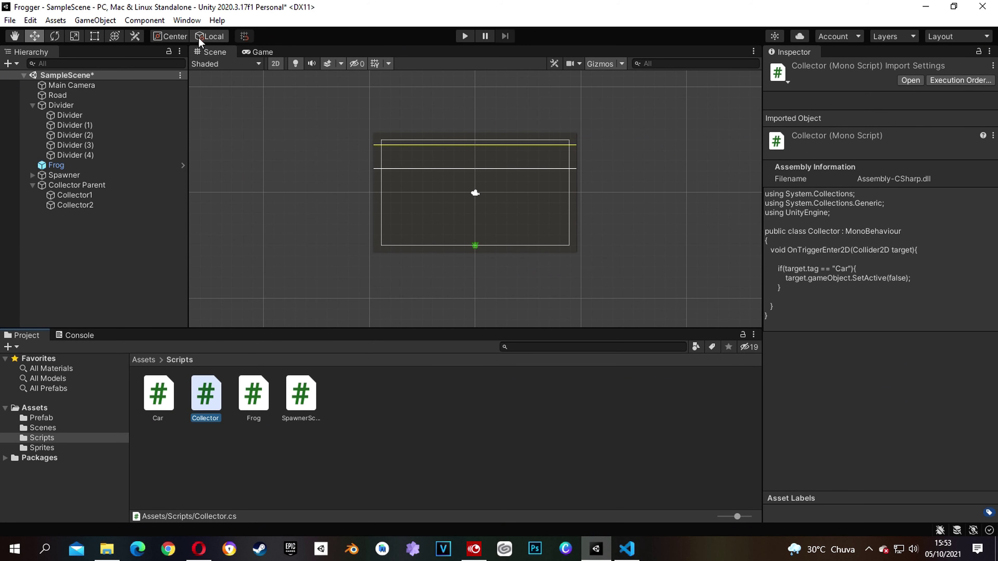
Play-test to confirm the collectors deactivate cars leaving the road, then stop
click(250, 52)
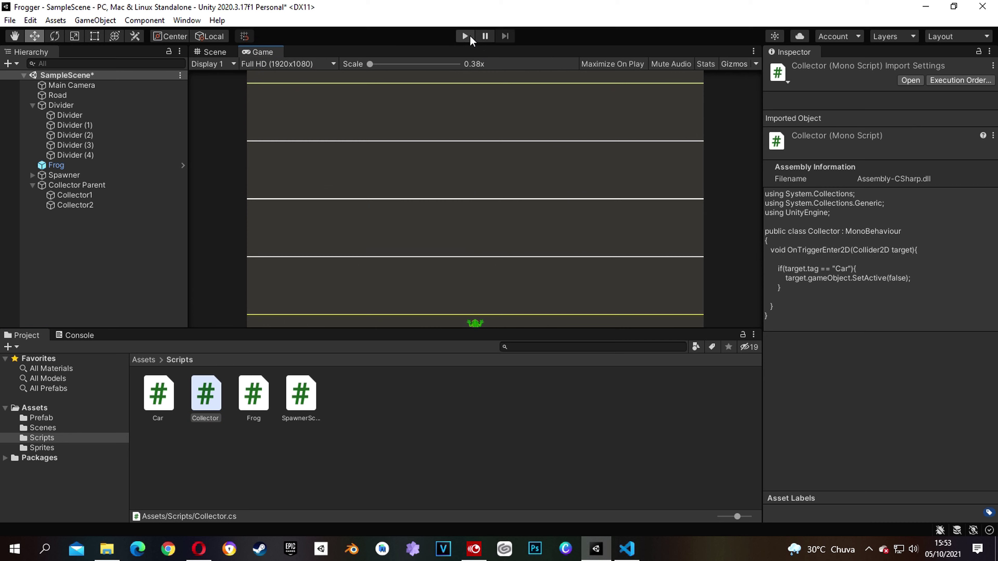
click(464, 36)
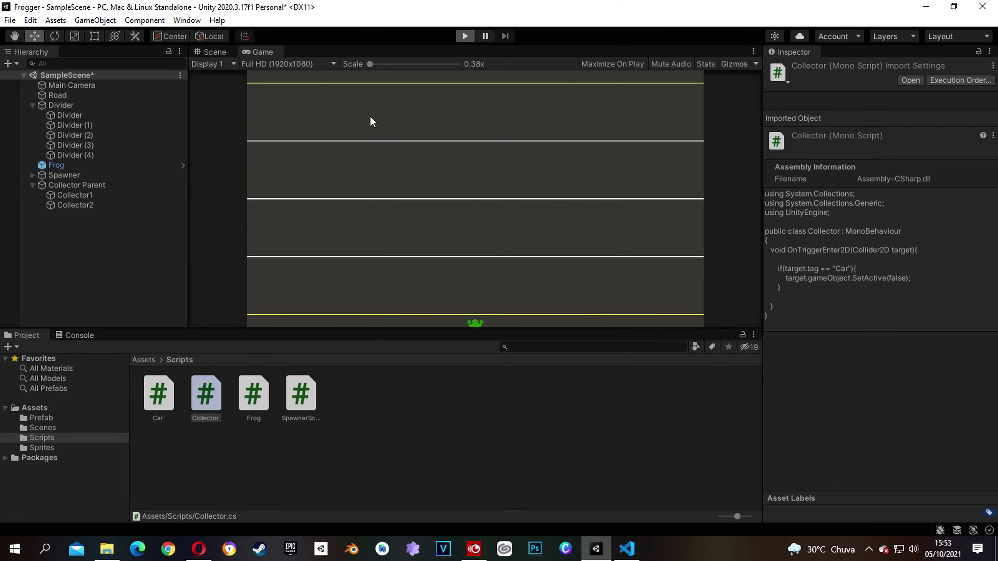
click(215, 52)
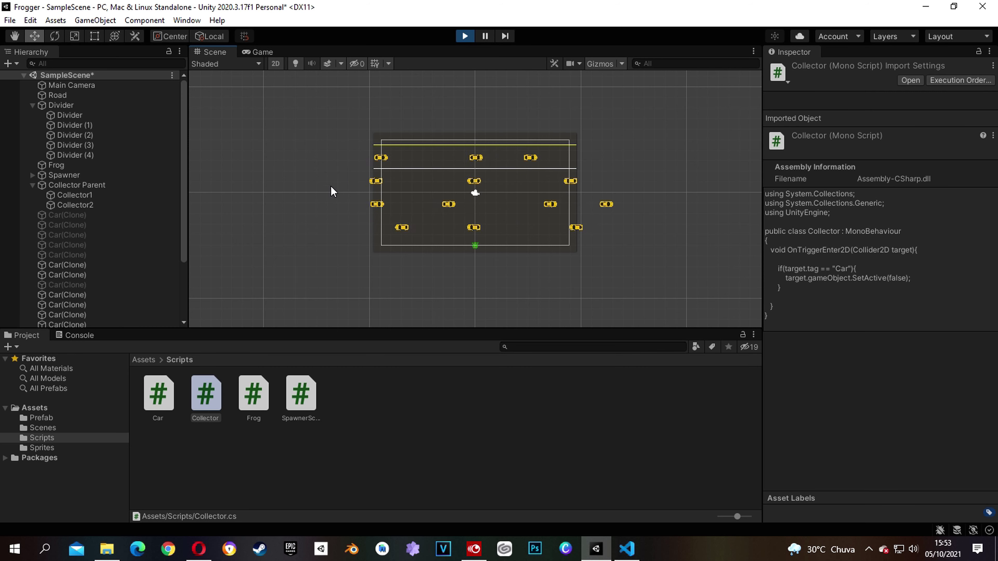
click(465, 36)
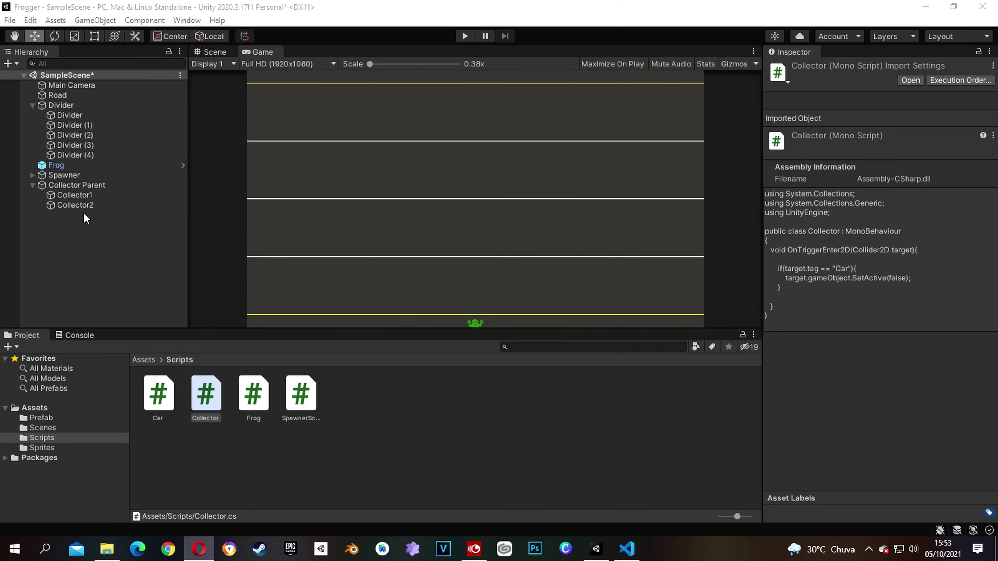
click(626, 549)
In Collector.cs, add 'target.gameObject.transform.parent = transform;' inside the if block and save
click(260, 193)
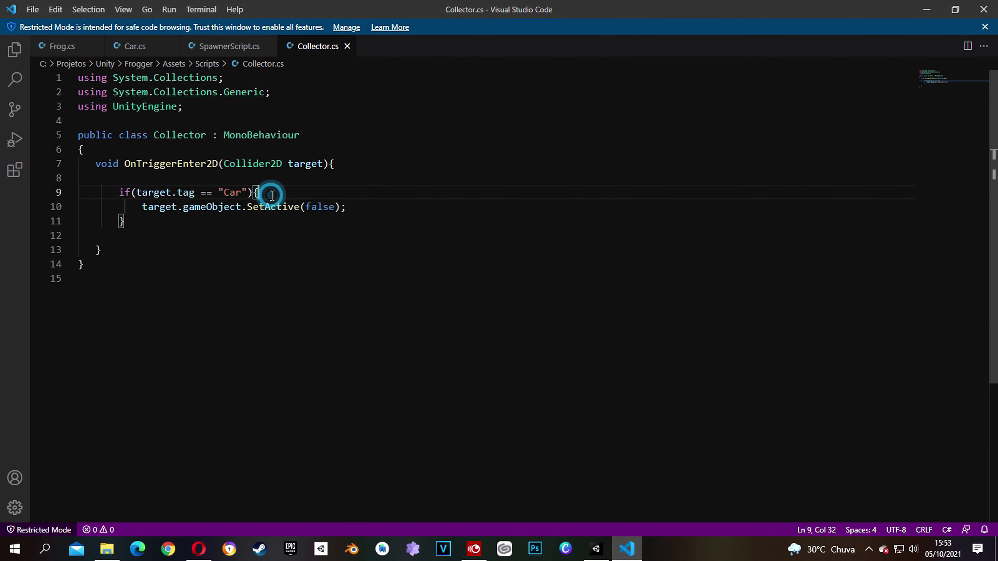
key(Return)
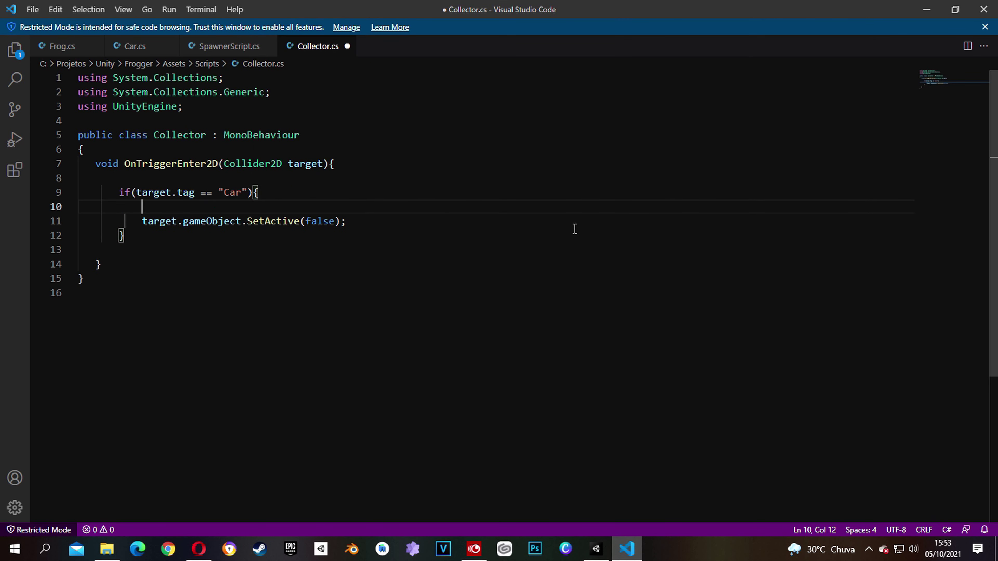
text(target.g)
text(a)
key(Tab)
text(.tran)
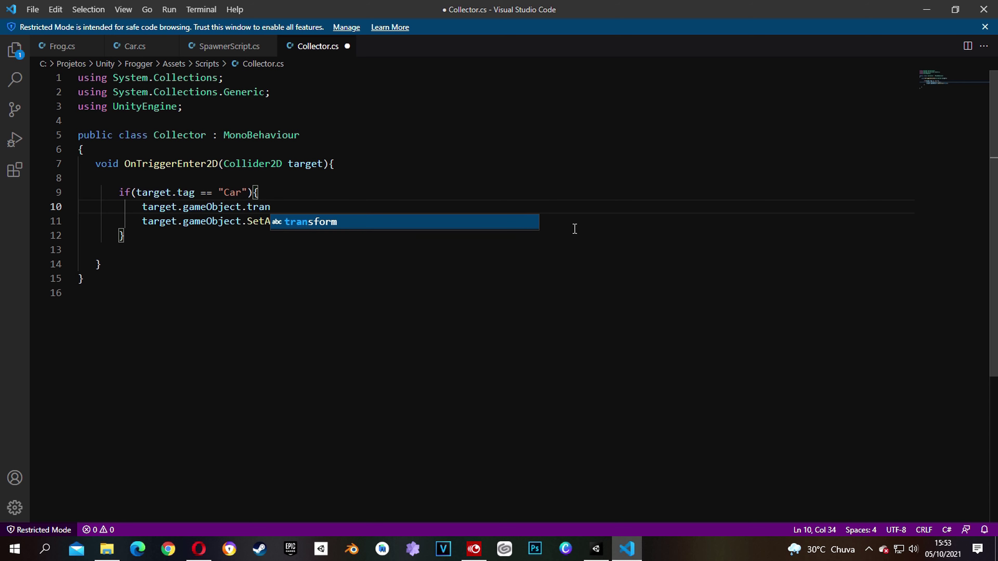
key(Tab)
text(.par)
key(Tab)
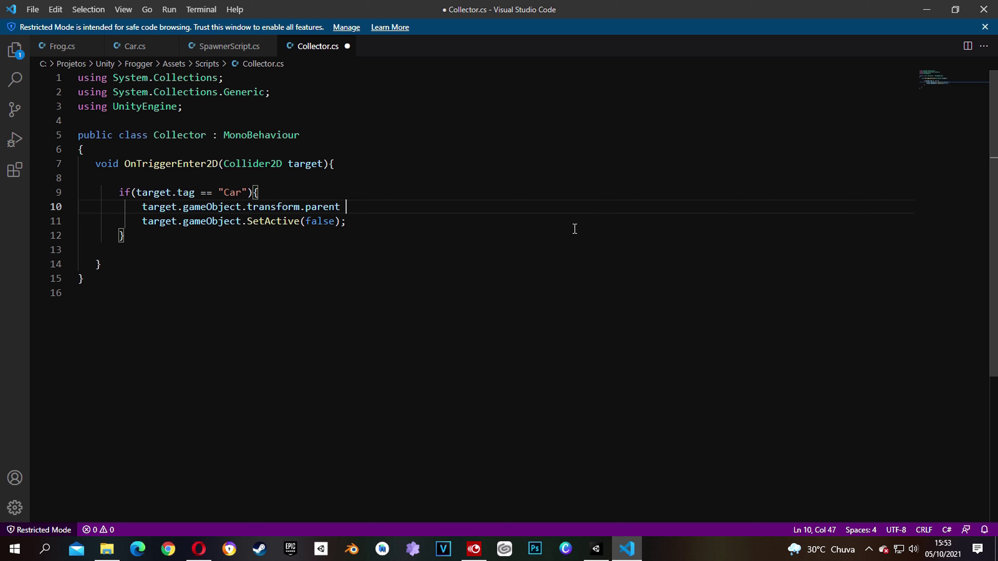
text(= trans)
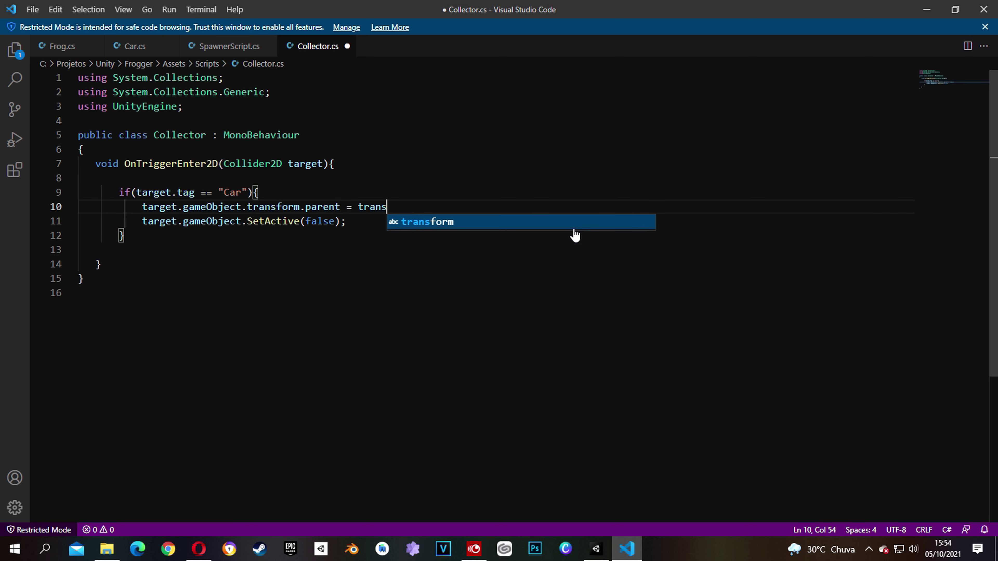
key(Tab)
key(ctrl+s)
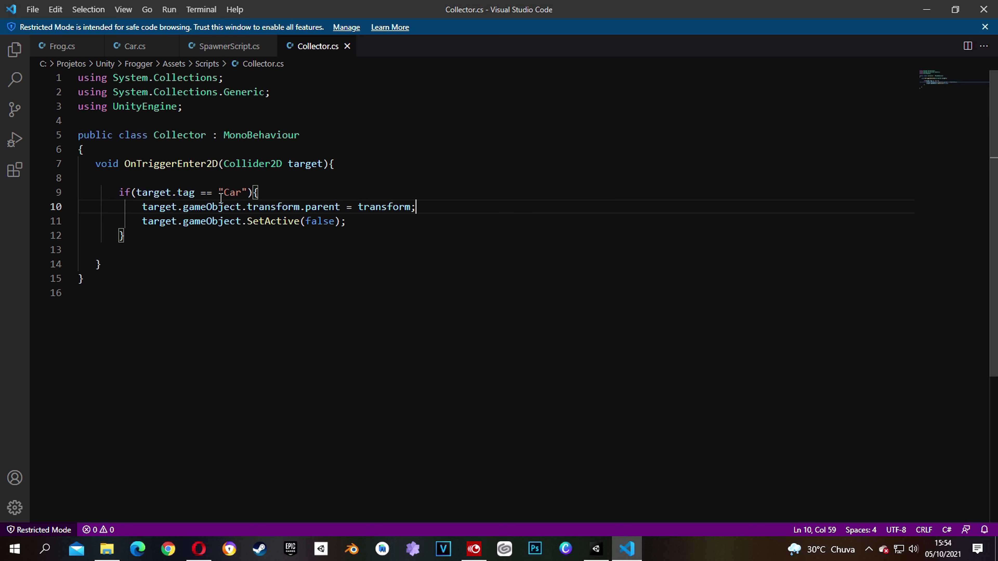
click(596, 548)
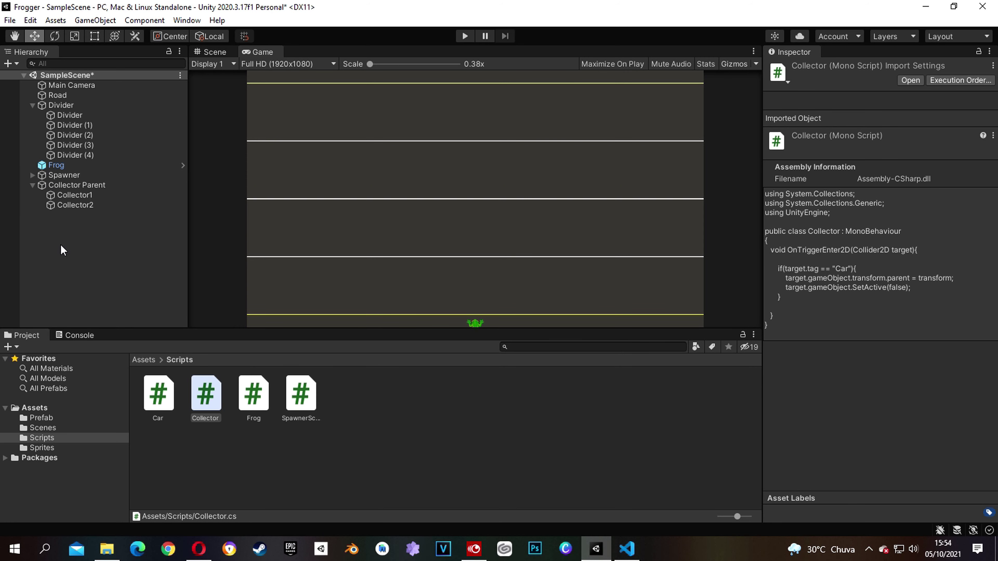
Play the scene, check the collected cars under Collector1 and Collector2, then stop play mode
click(465, 36)
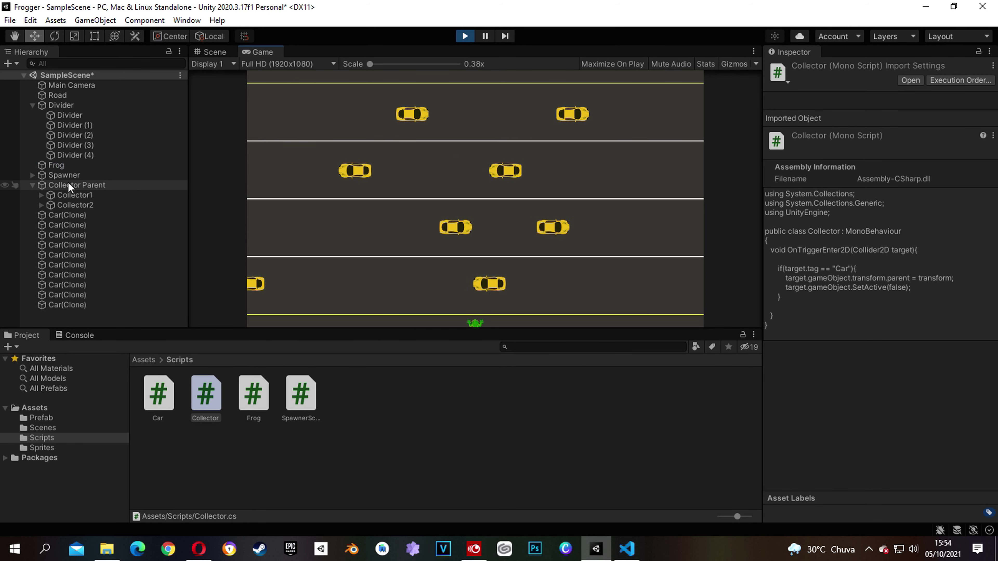
click(32, 184)
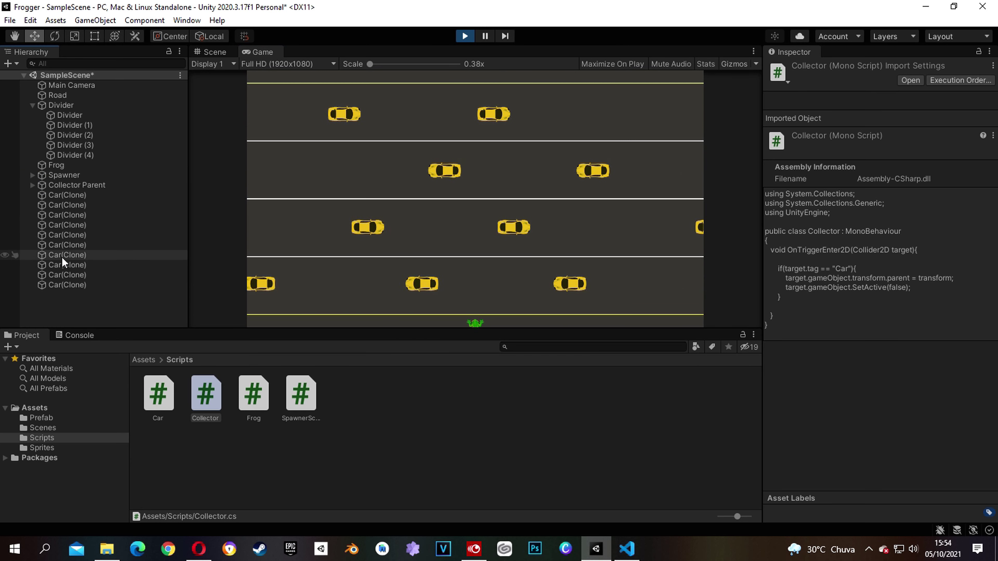
click(32, 184)
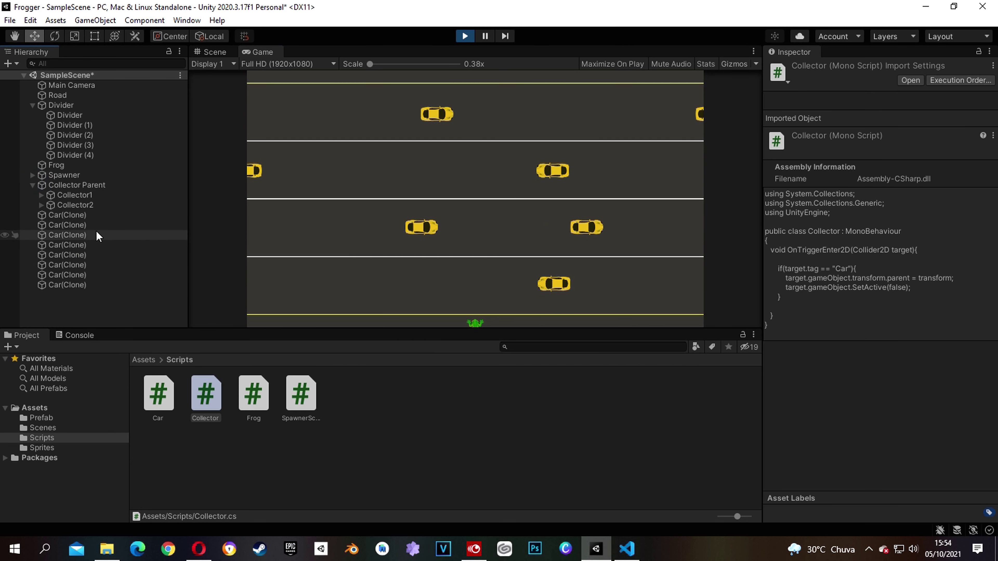
click(41, 195)
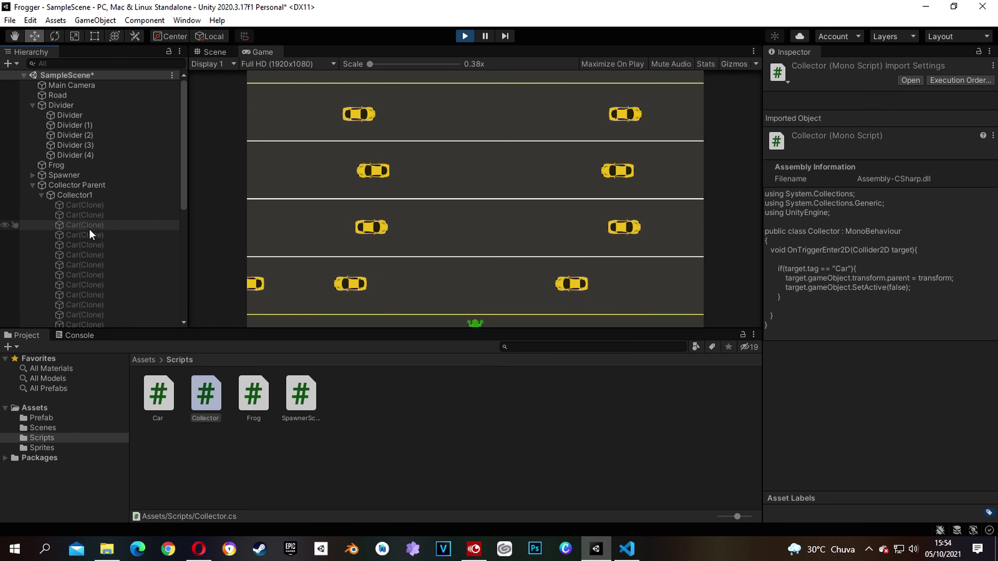
scroll(81, 218, down, 5)
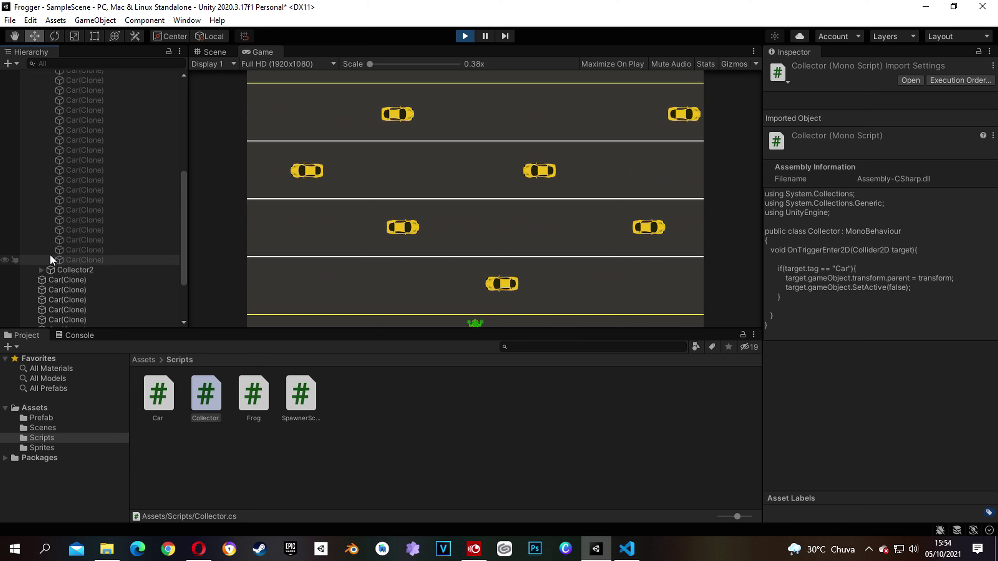
scroll(41, 264, up, 10)
click(41, 195)
click(39, 206)
click(39, 206)
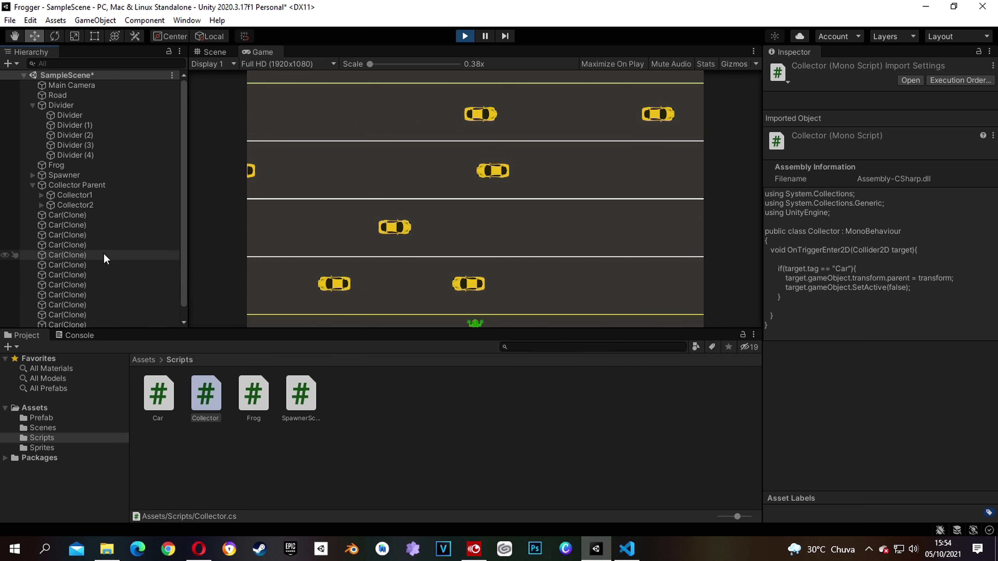
click(34, 185)
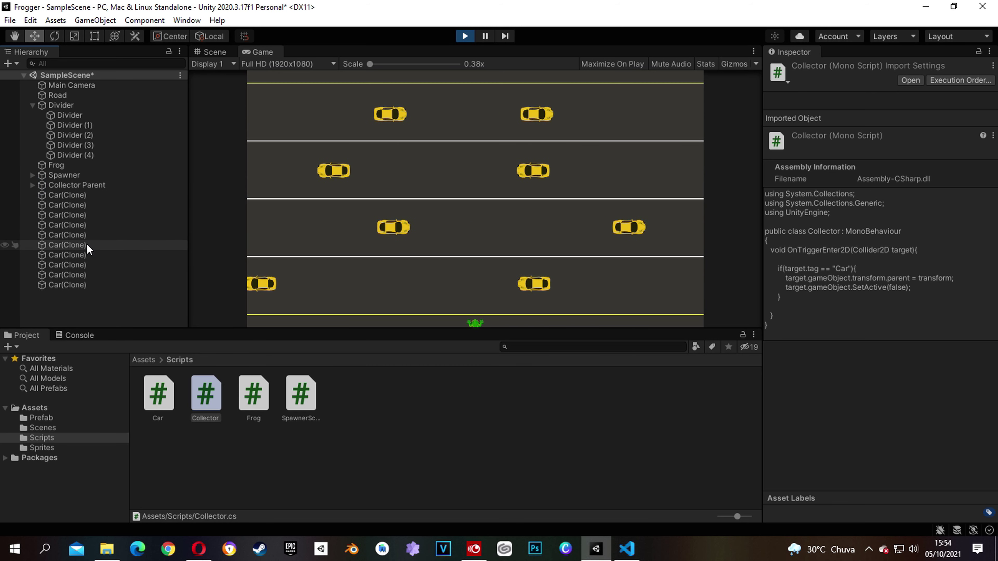
click(464, 36)
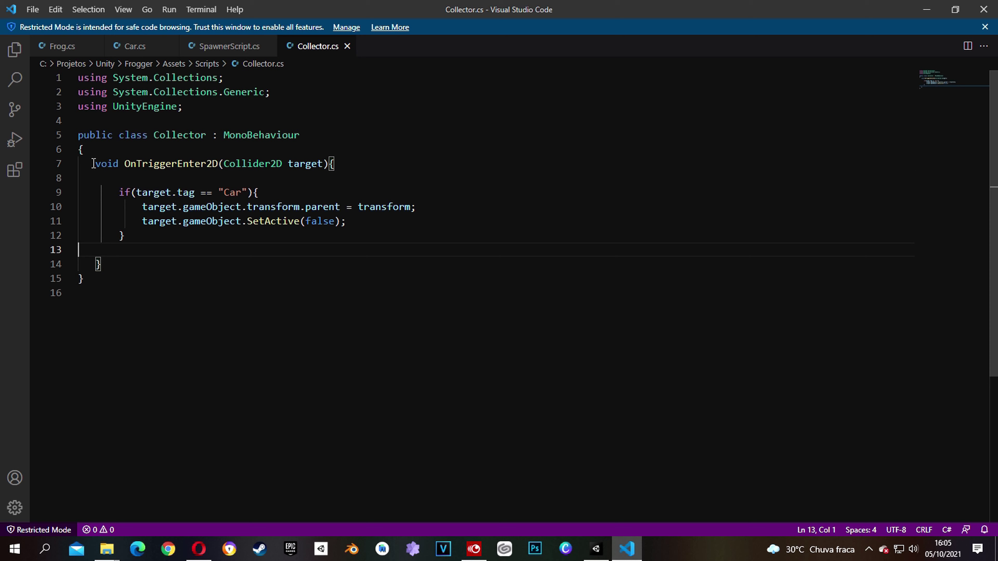
Copy the OnTriggerEnter2D method into Frog.cs below the Update method
drag(93, 164, 159, 263)
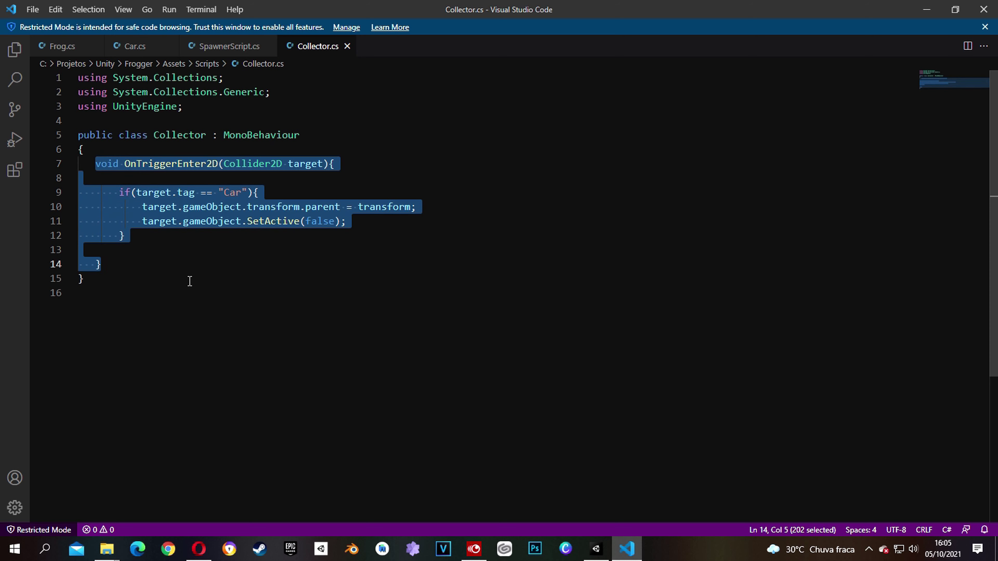
click(62, 47)
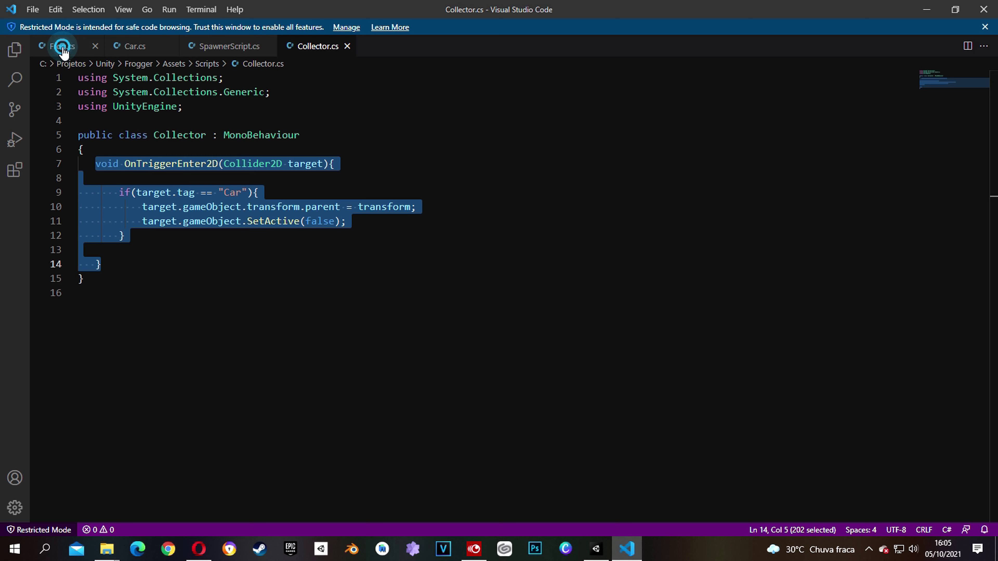
scroll(156, 432, down, 1)
scroll(146, 354, down, 2)
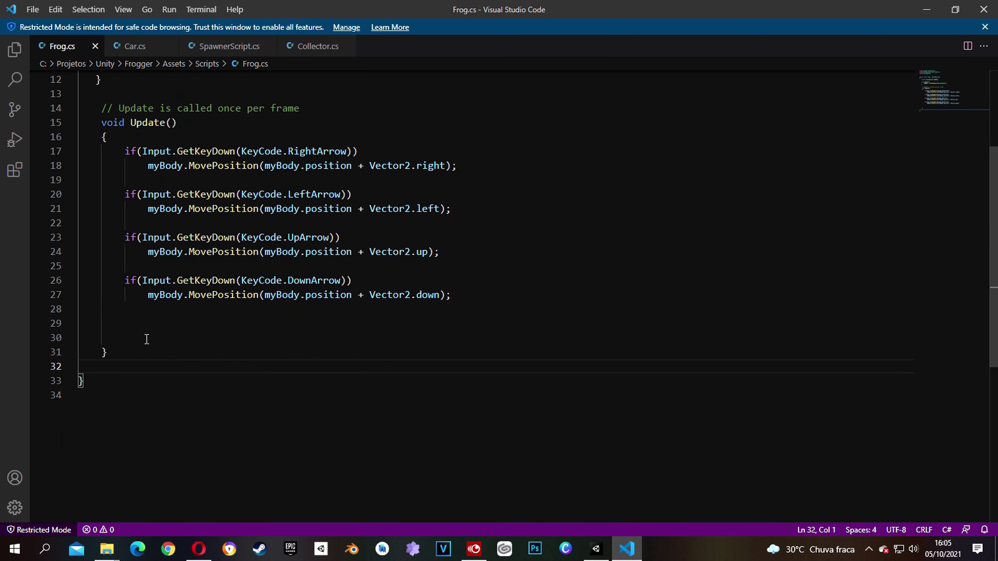
scroll(130, 275, down, 1)
click(133, 257)
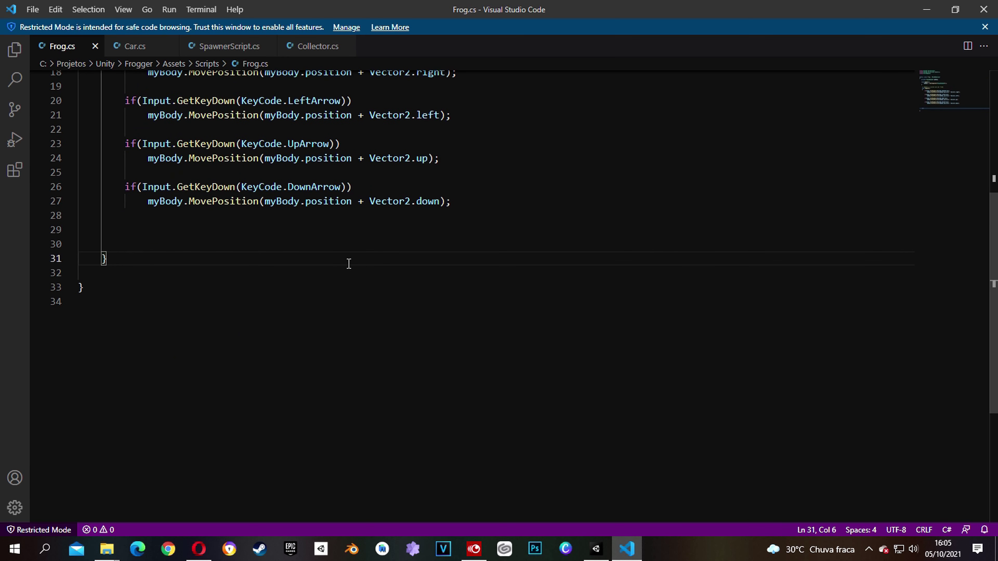
text(// update)
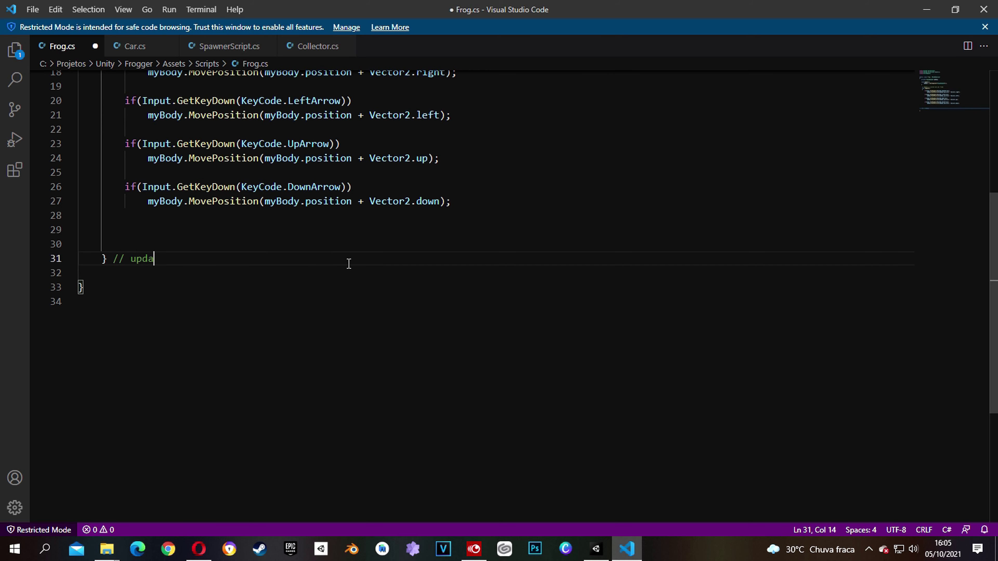
key(Return)
key(Return)
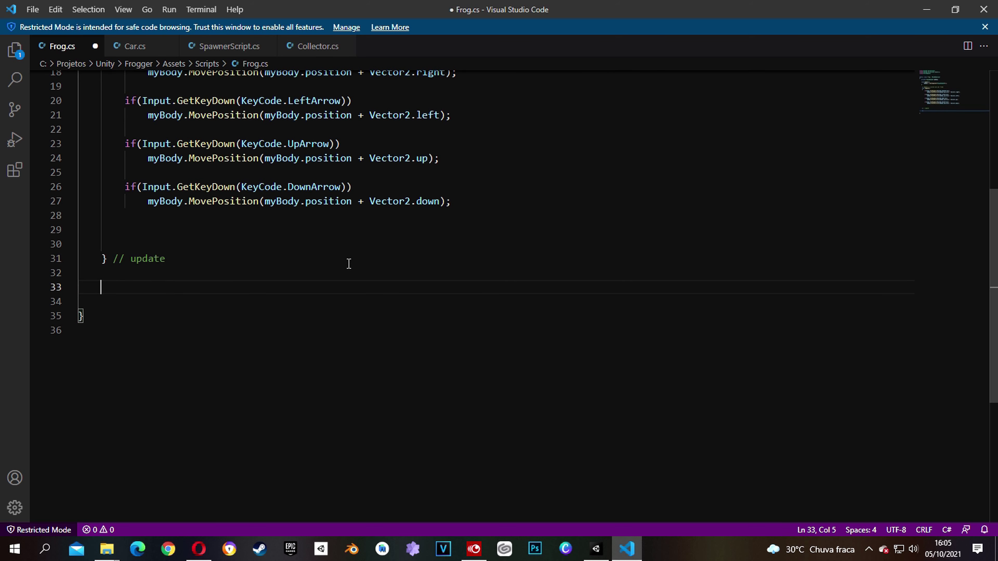
text(void OnTriggerEnter2D(Collider2D target){         if(target.tag == "Car"){            target.gameObject.transform.parent = transform;            target.gameObject.SetActive(false);        }     })
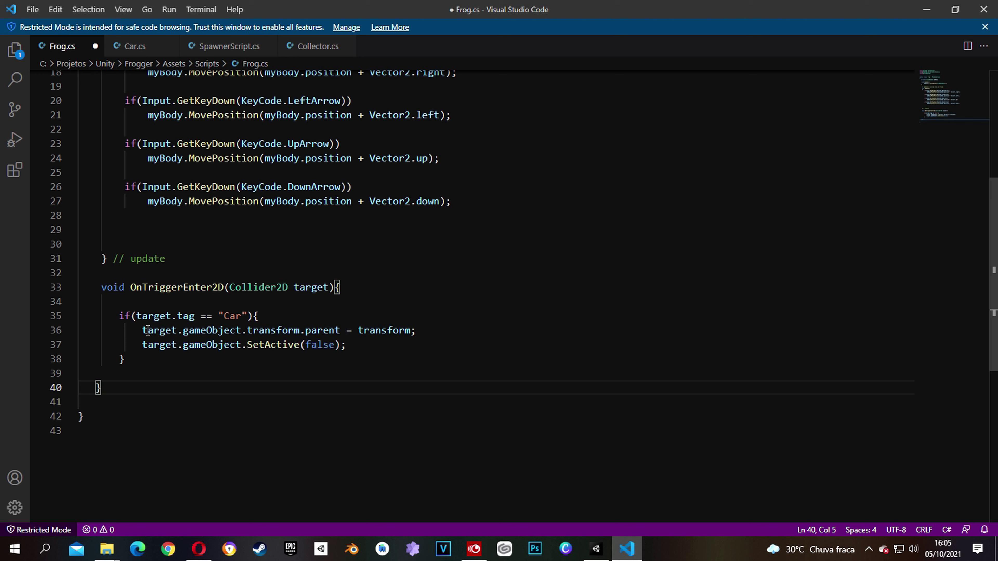
Replace the car-parenting lines with SceneManager.LoadScene(SceneManager.GetActiveScene().name) and save Frog.cs
drag(143, 330, 350, 344)
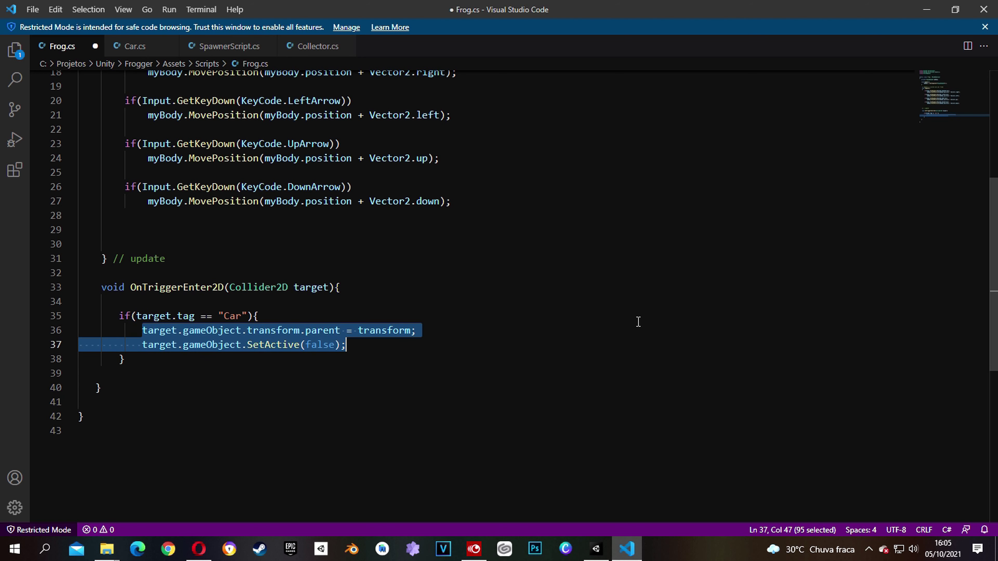
text(UnityEngine)
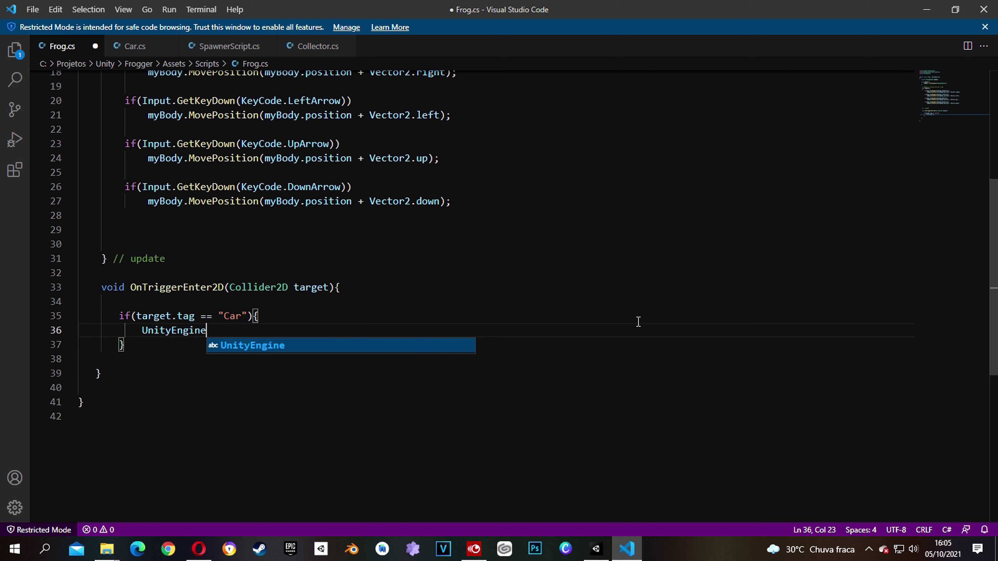
text(.SceneManagement)
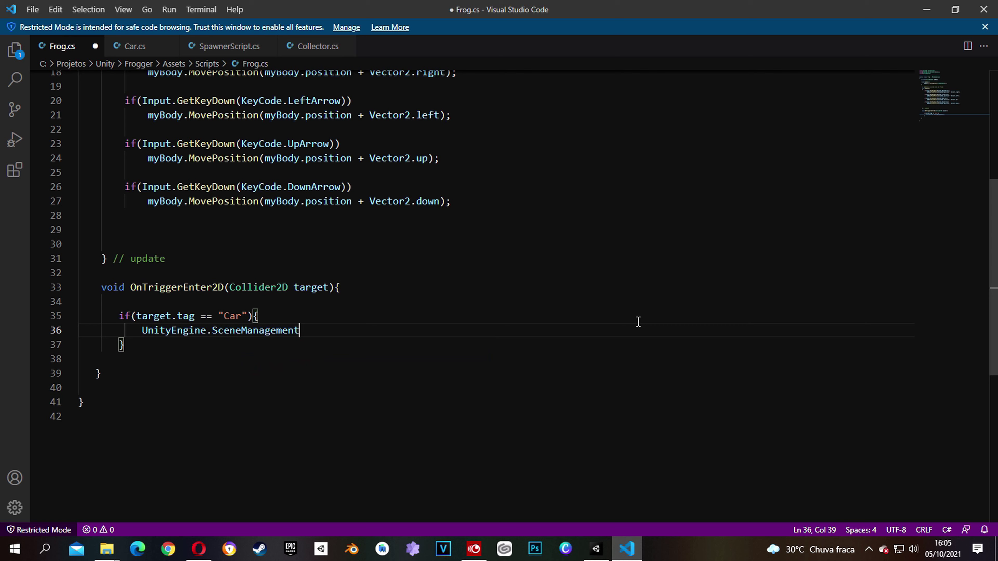
text(.SceneManager.LoadScene()
key(Return)
text(Unit)
key(Tab)
text(S)
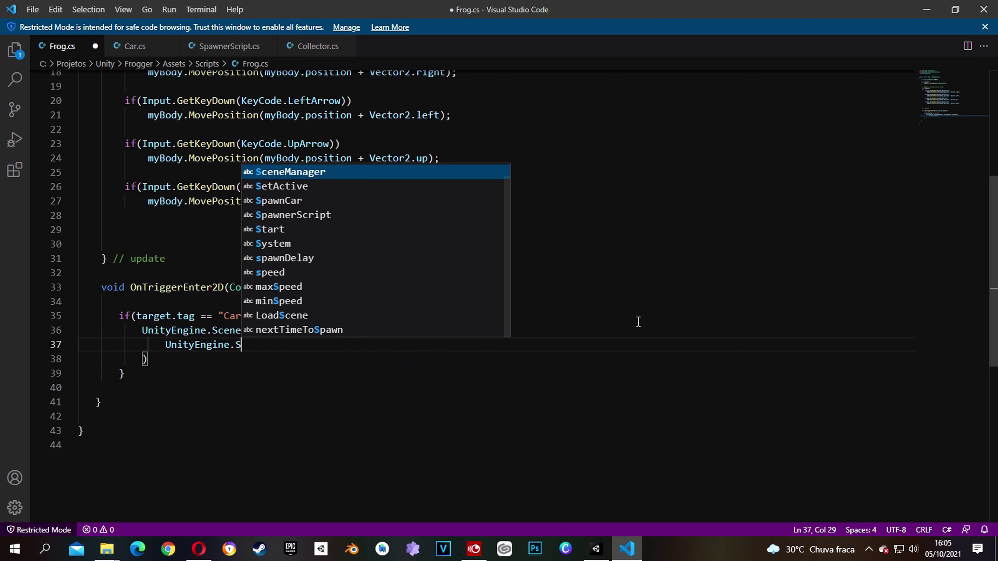
text(cene)
key(Up)
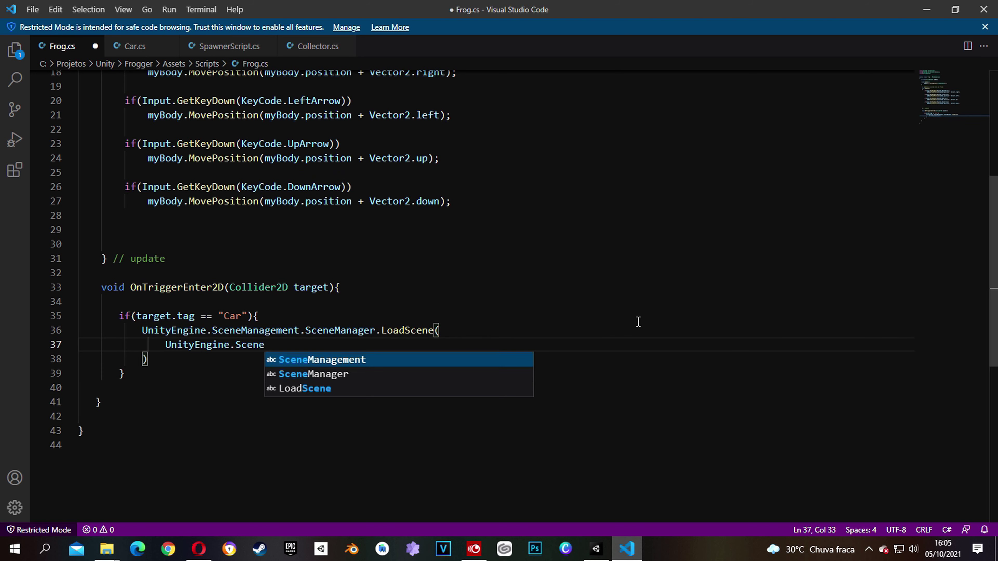
key(Tab)
text(ene)
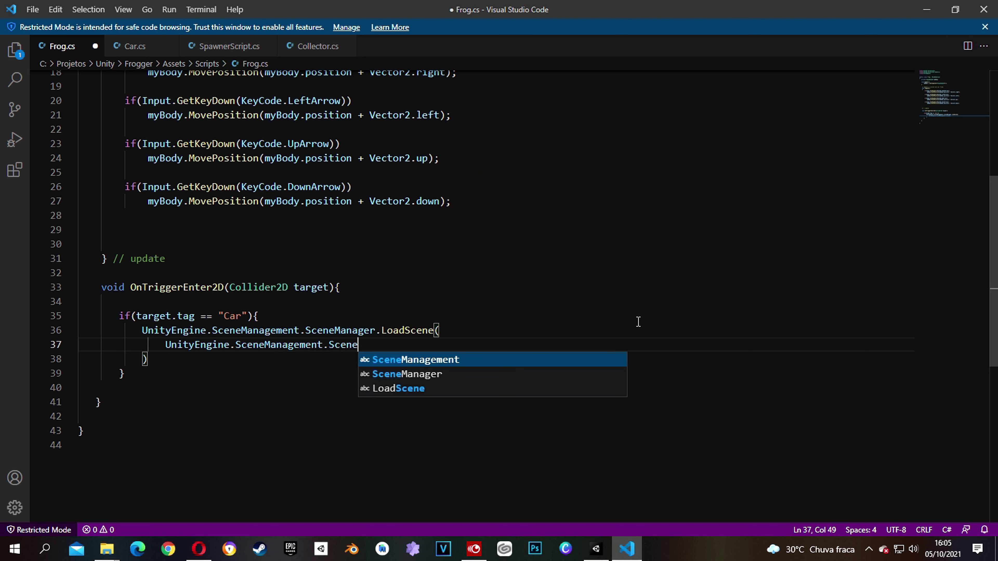
text(Manager)
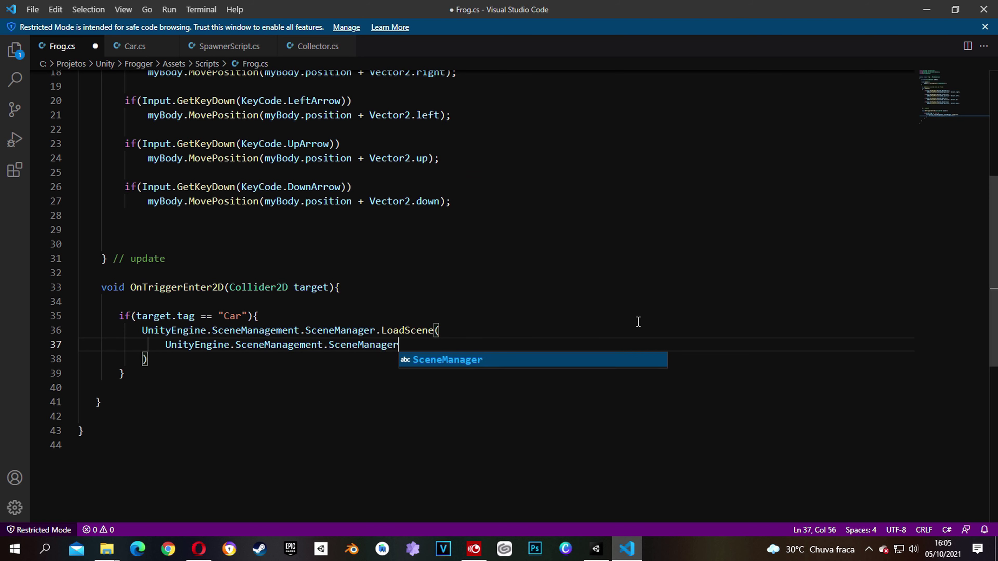
text(.GetActiveScene()
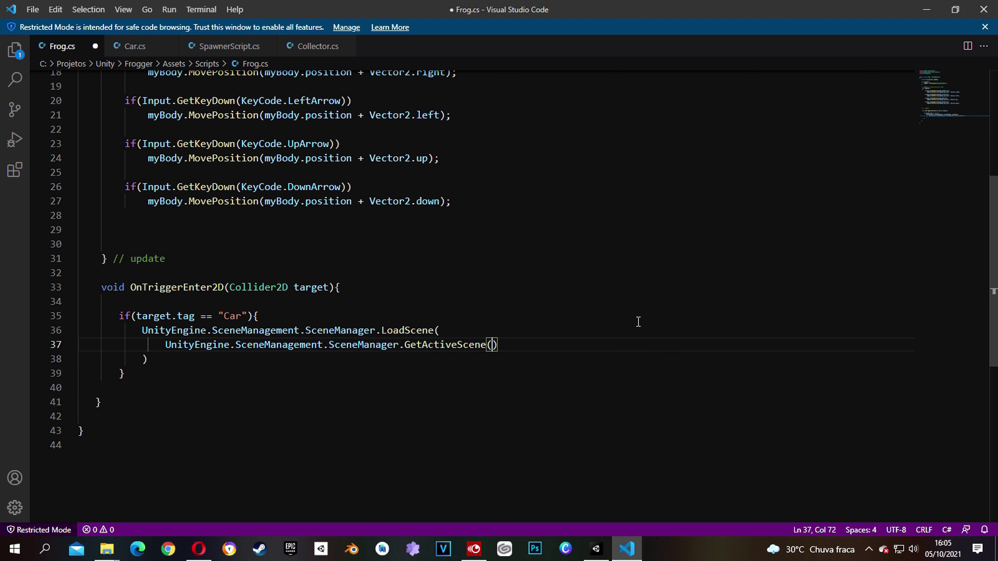
text().name))
text(;)
key(Down)
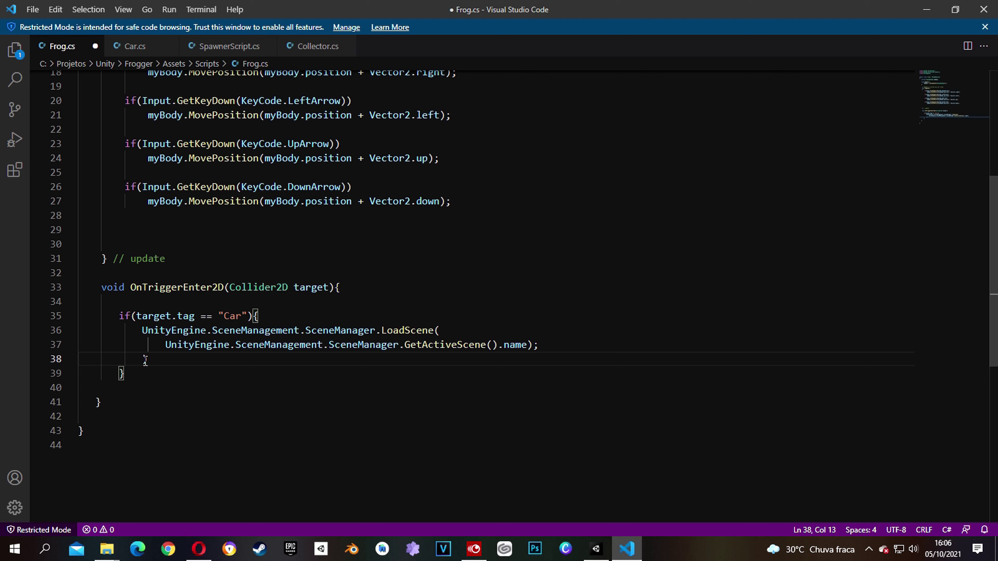
key(BackSpace)
key(ctrl+s)
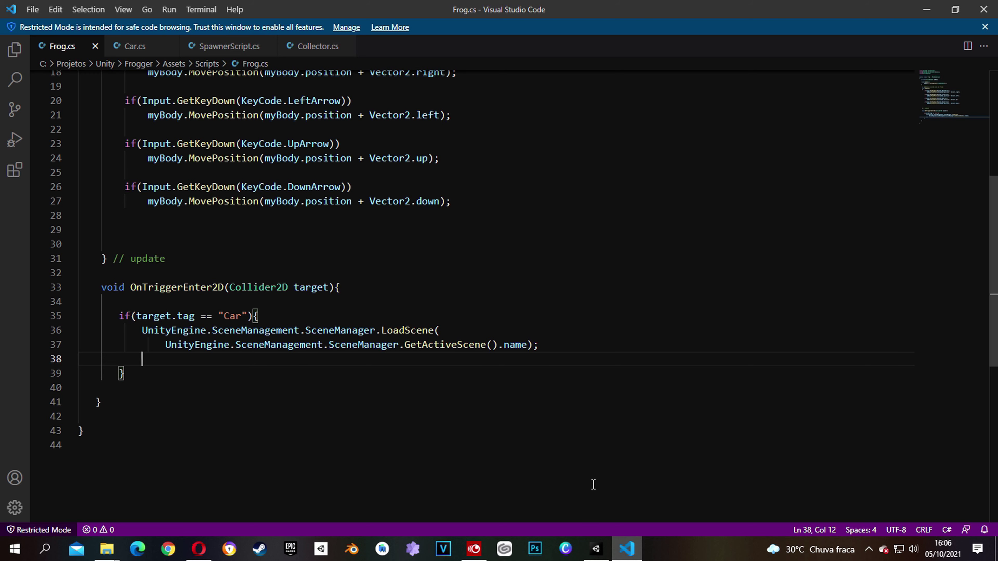
click(596, 549)
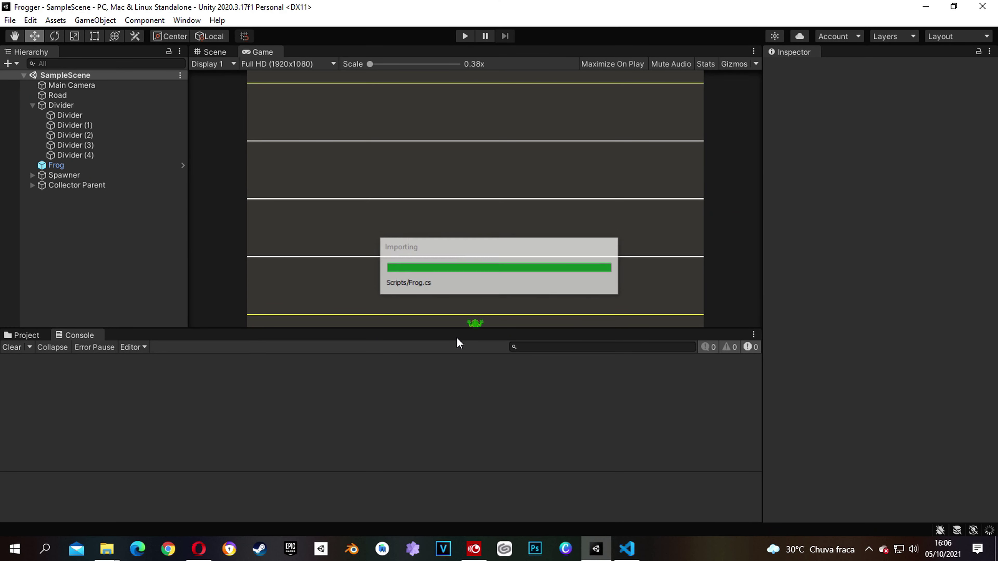
click(464, 37)
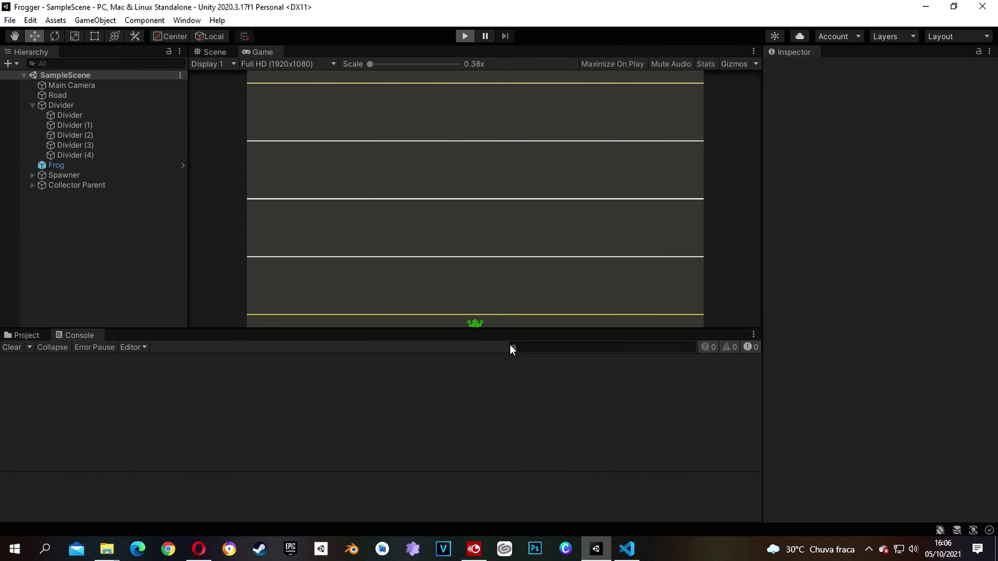
key(Up)
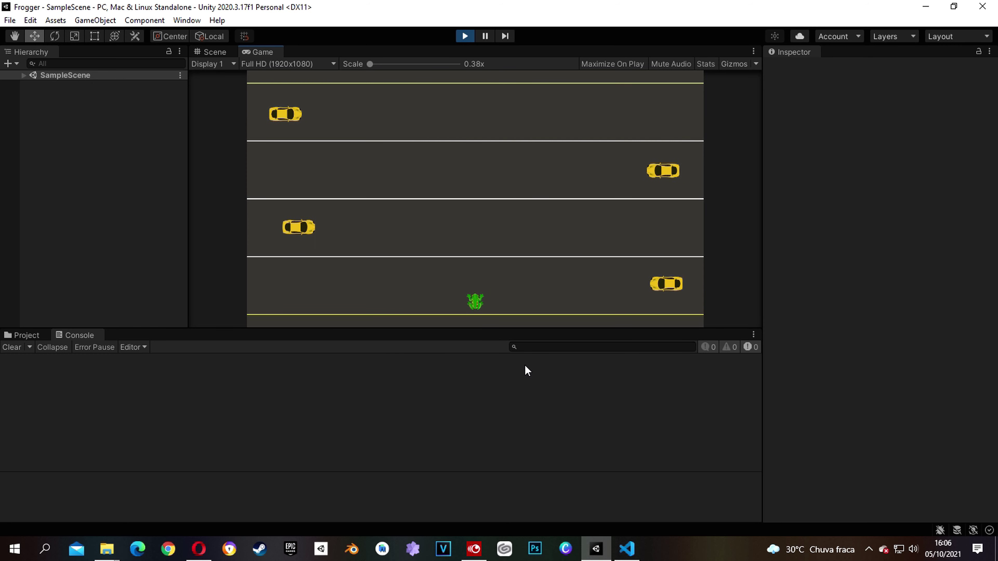
key(Up)
key(Up)
key(Up)
key(Up)
key(Up)
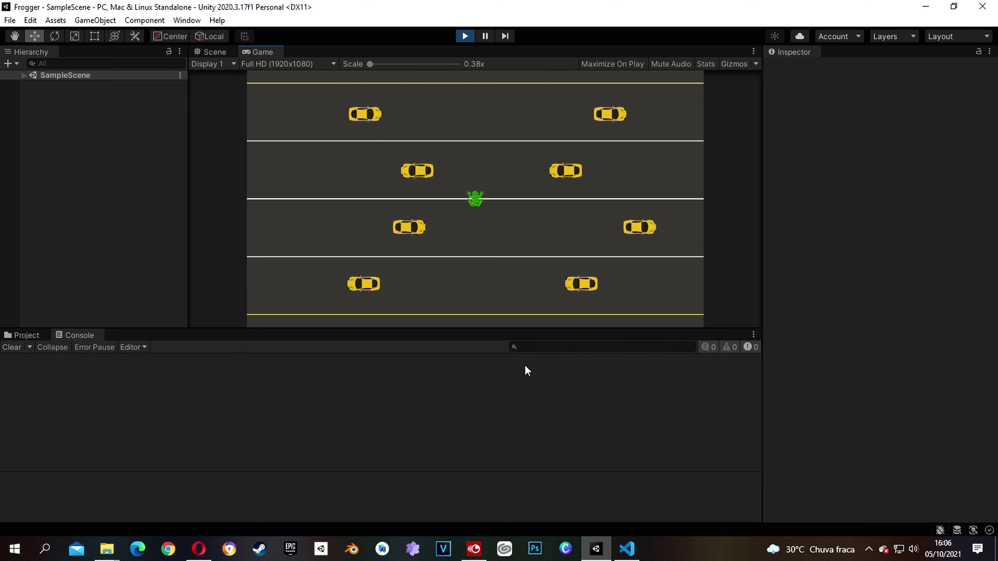
key(Up)
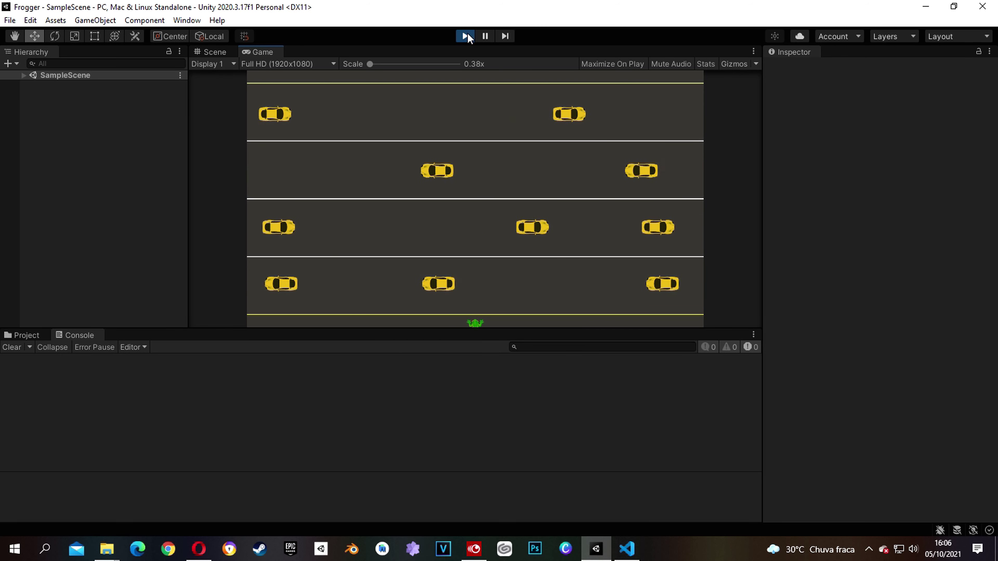
click(466, 36)
Add a UI Text element named Score and rename its canvas to UI
right_click(63, 217)
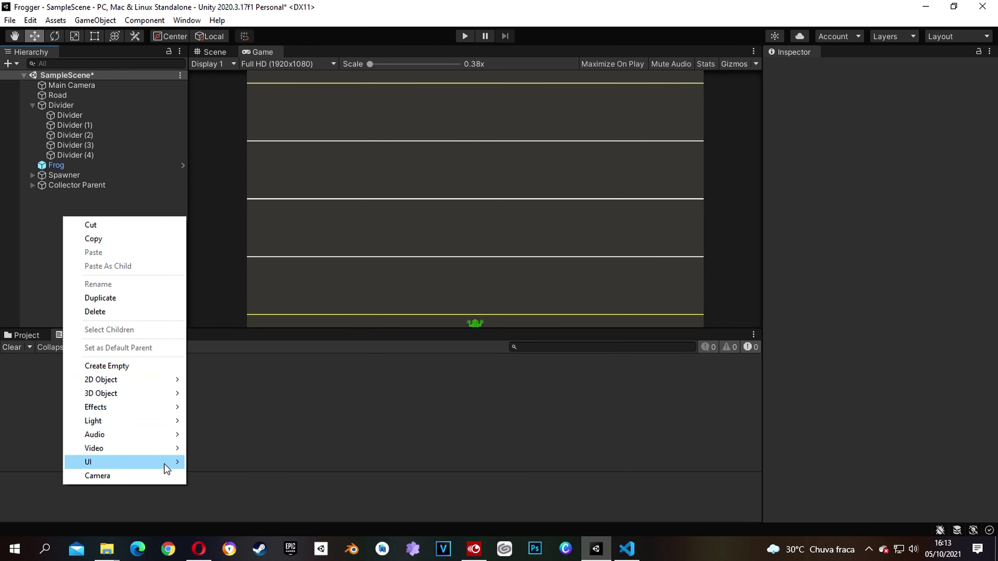
mouse_move(167, 469)
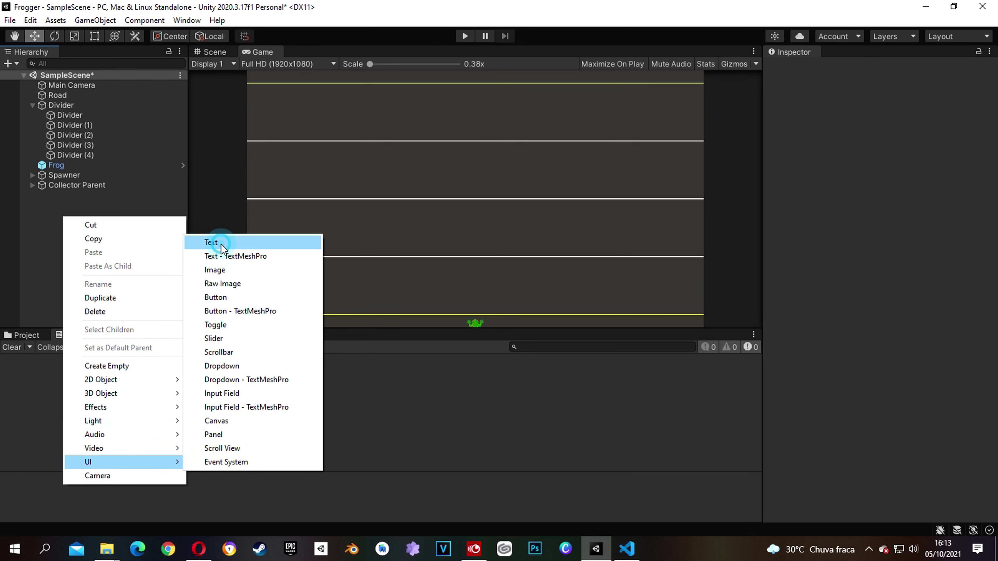
click(221, 244)
text(Score)
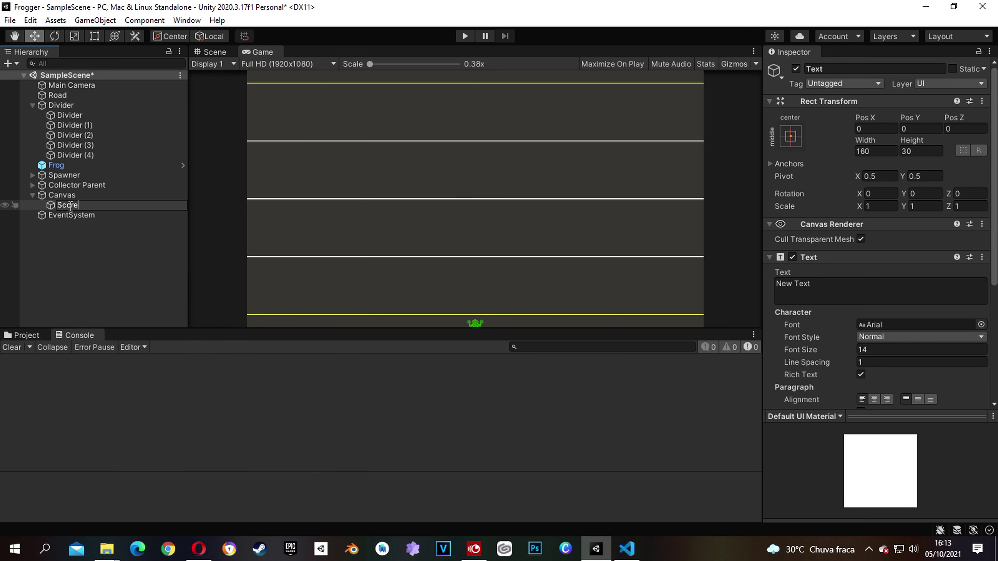
click(59, 195)
click(59, 194)
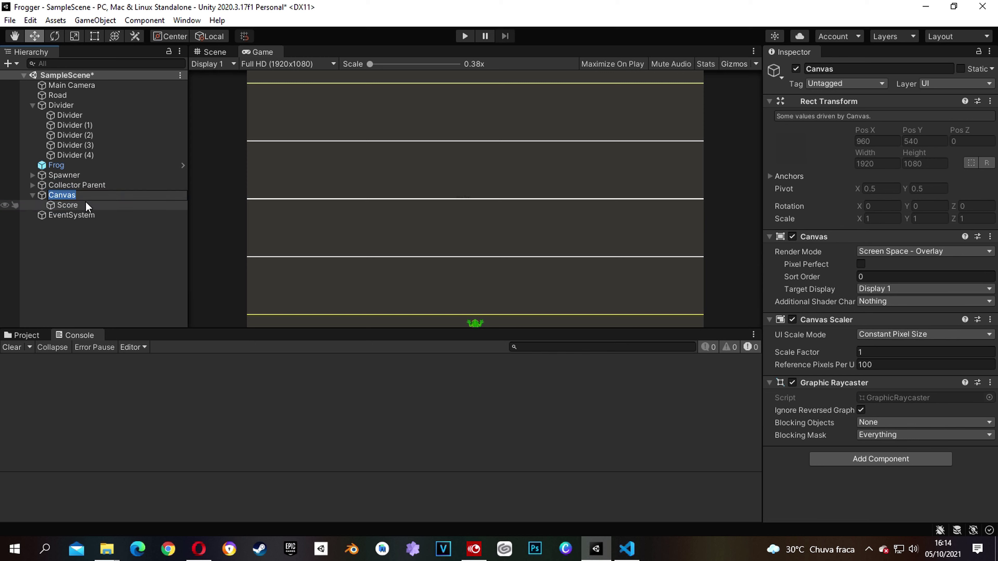
text(UI)
key(Return)
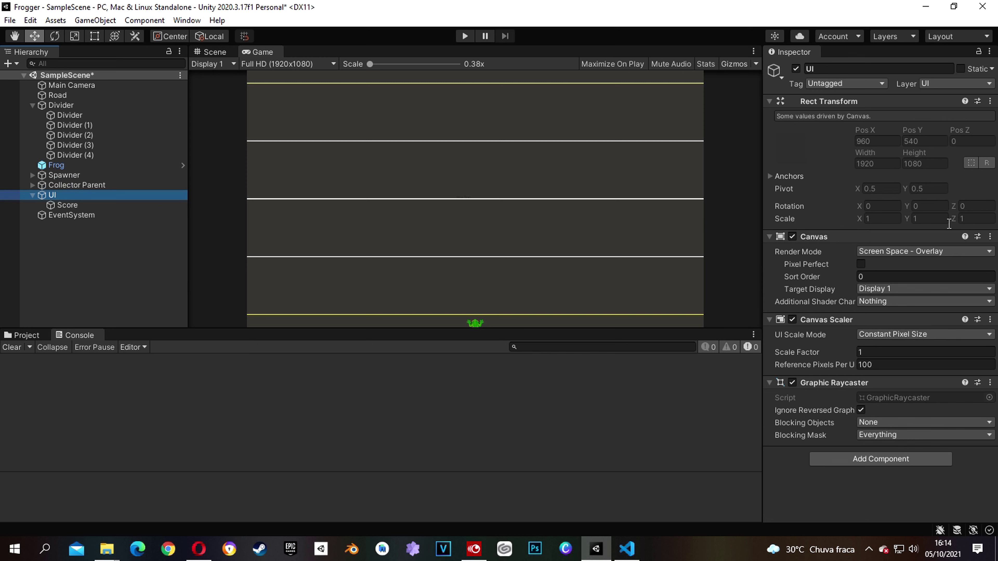
Set the UI canvas to Screen Space - Camera using Main Camera, Order in Layer 5
click(902, 251)
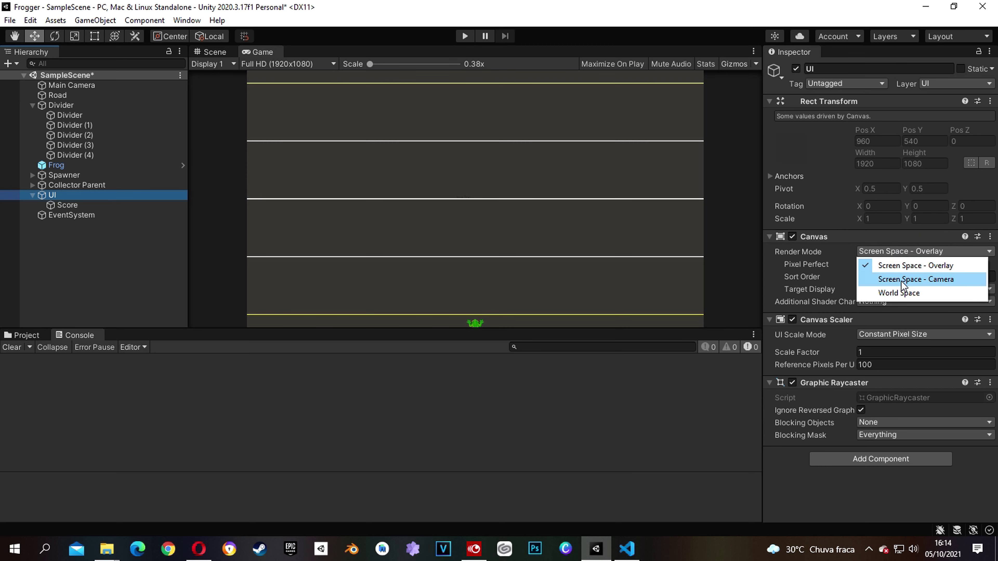
click(927, 278)
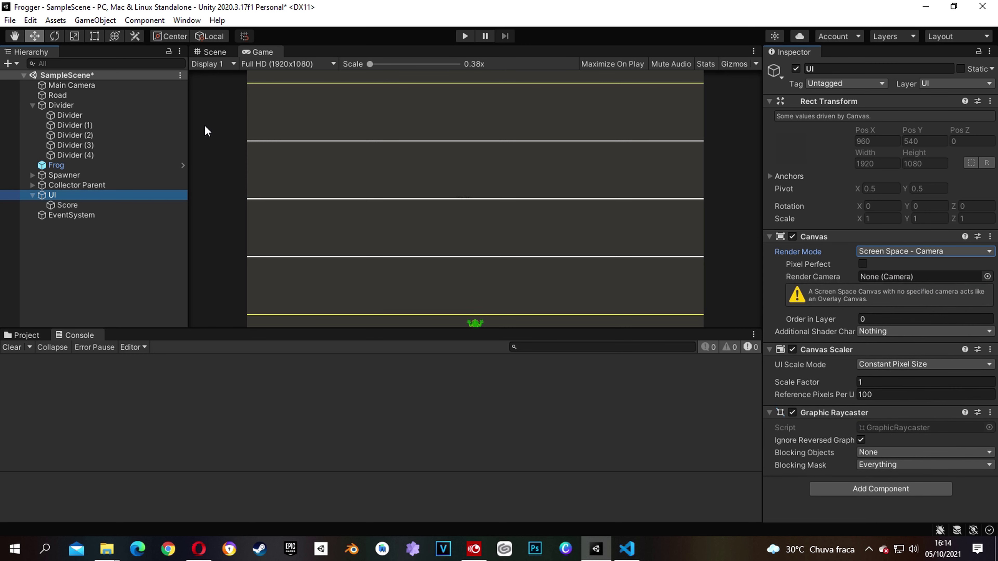
drag(58, 87, 892, 275)
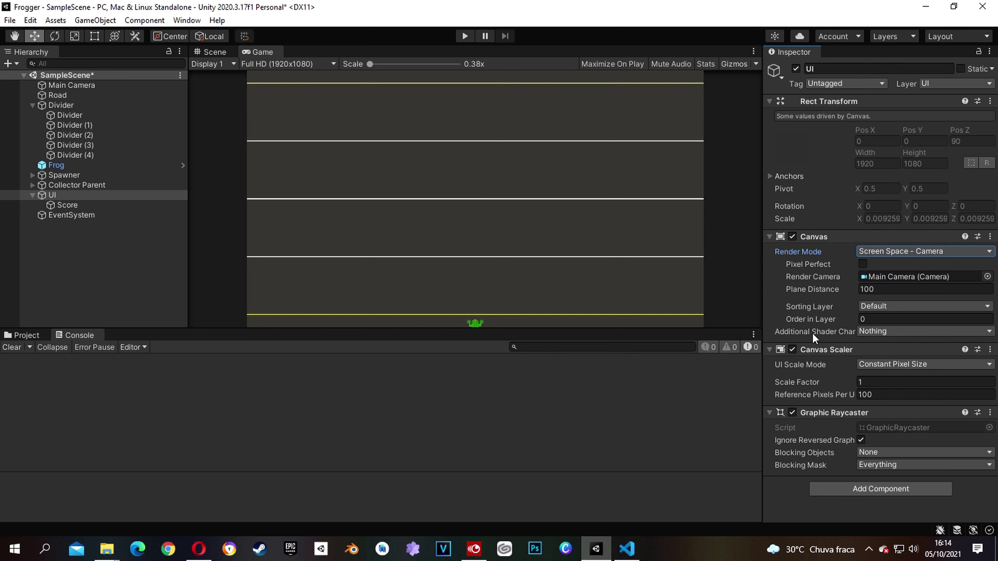
click(877, 319)
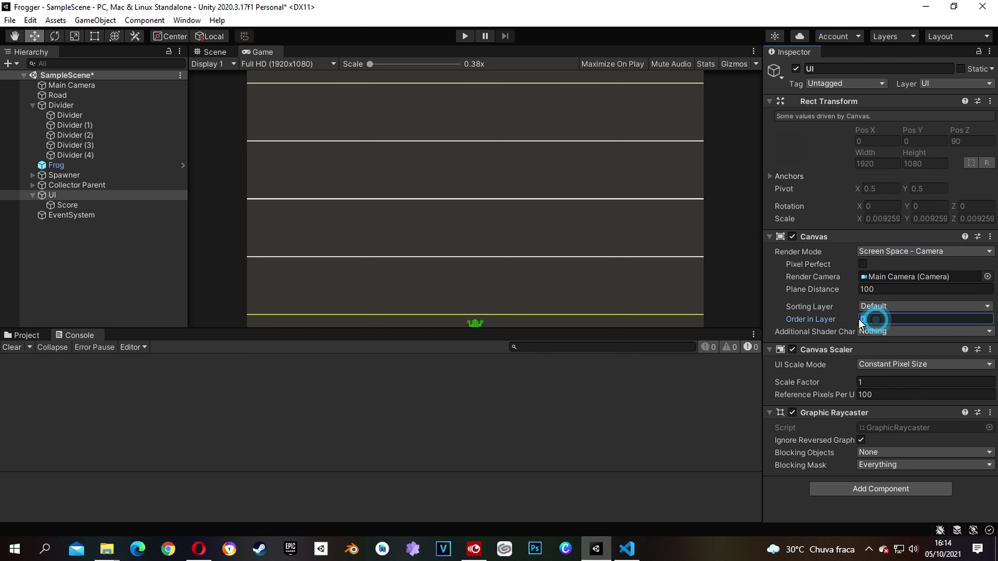
text(5)
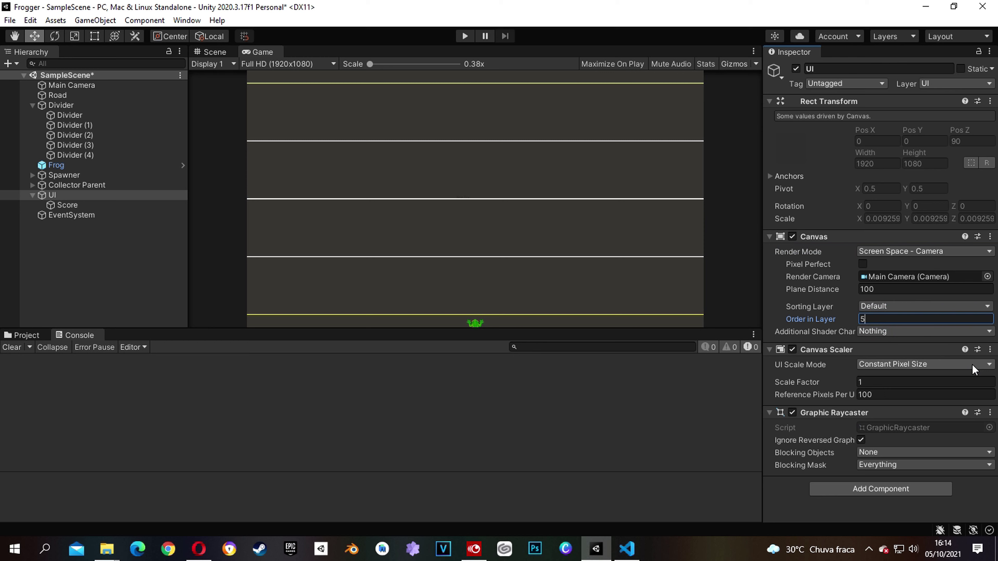
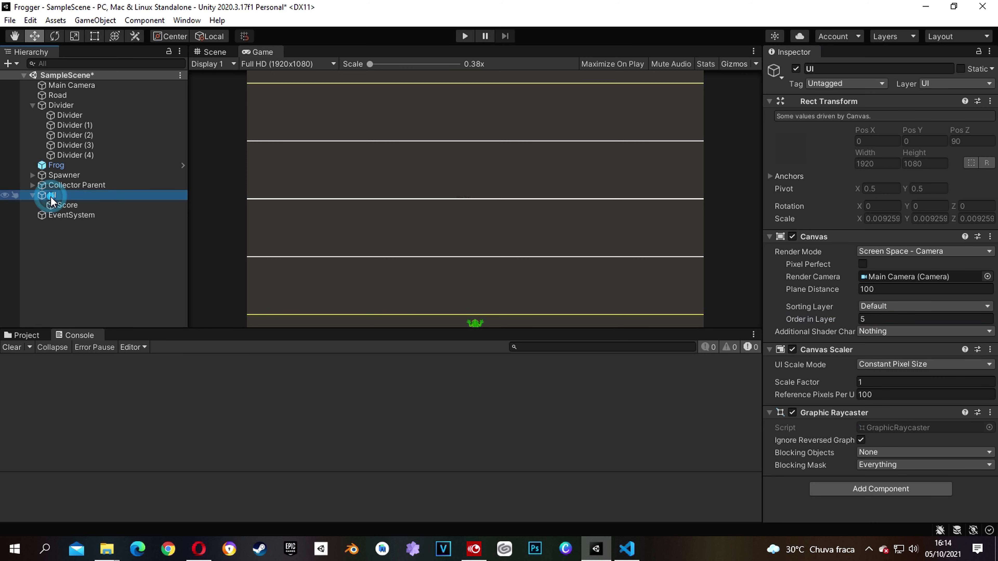
Change the Score text from 'New Text' to '0'
click(63, 205)
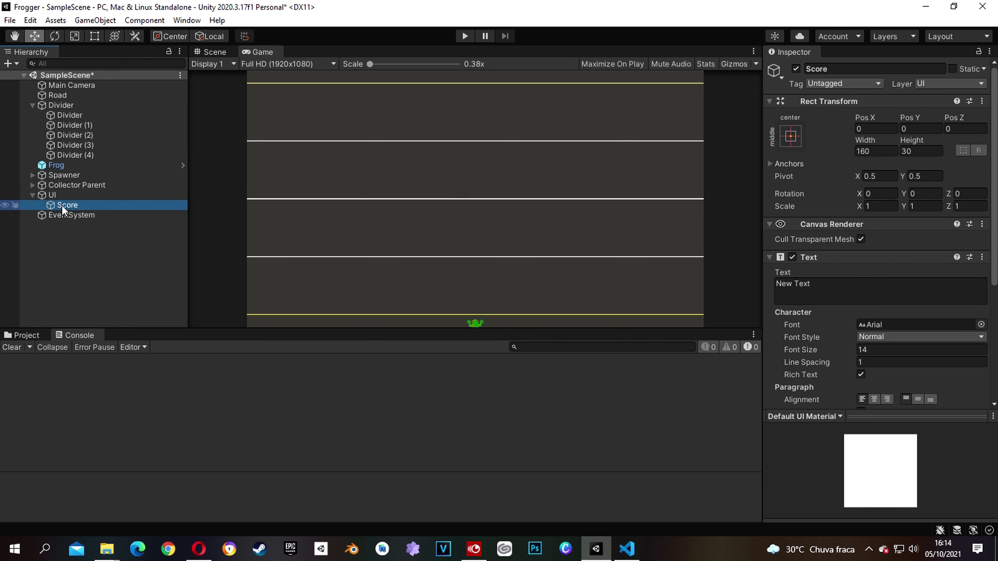
drag(837, 285, 770, 286)
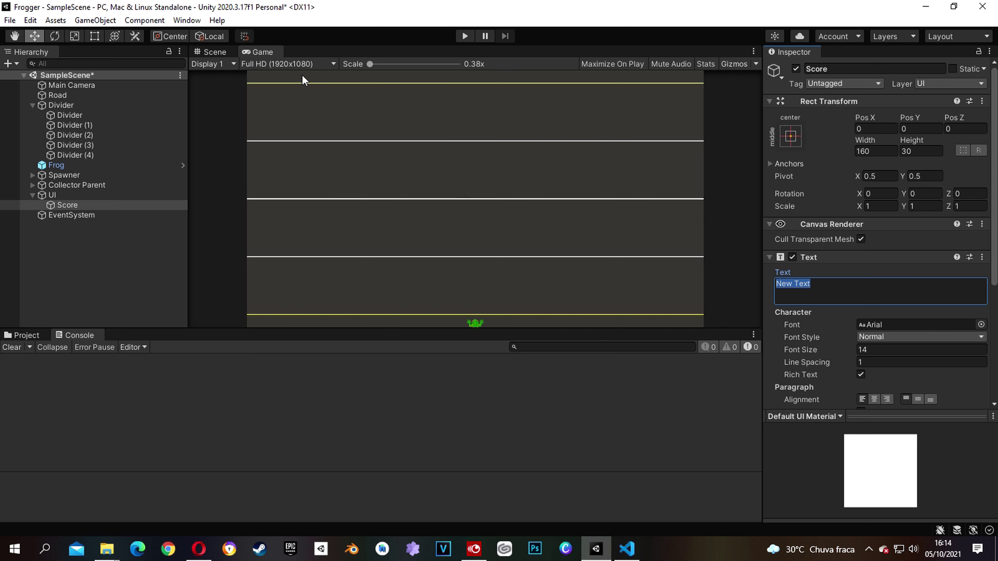
click(208, 51)
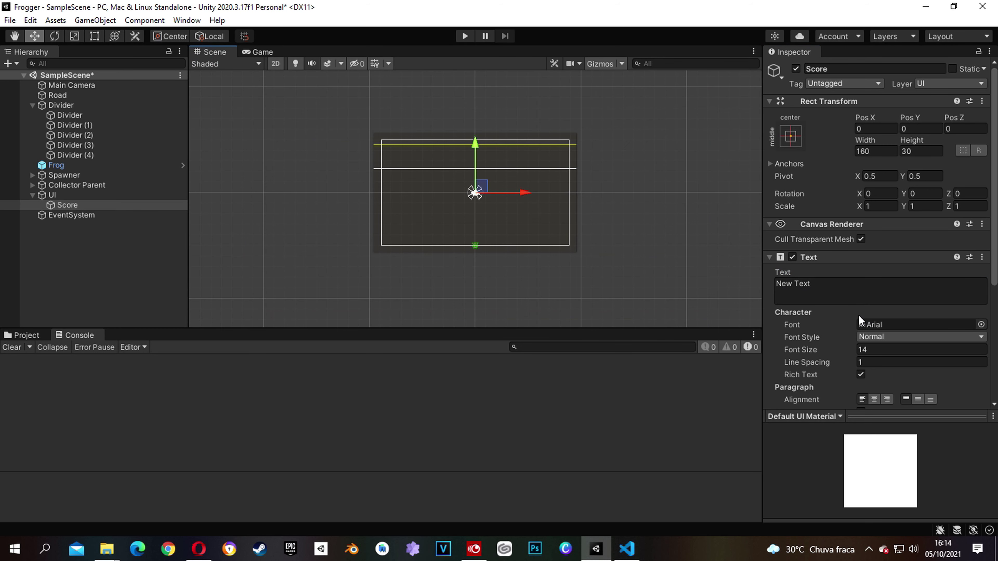
click(822, 284)
text(0)
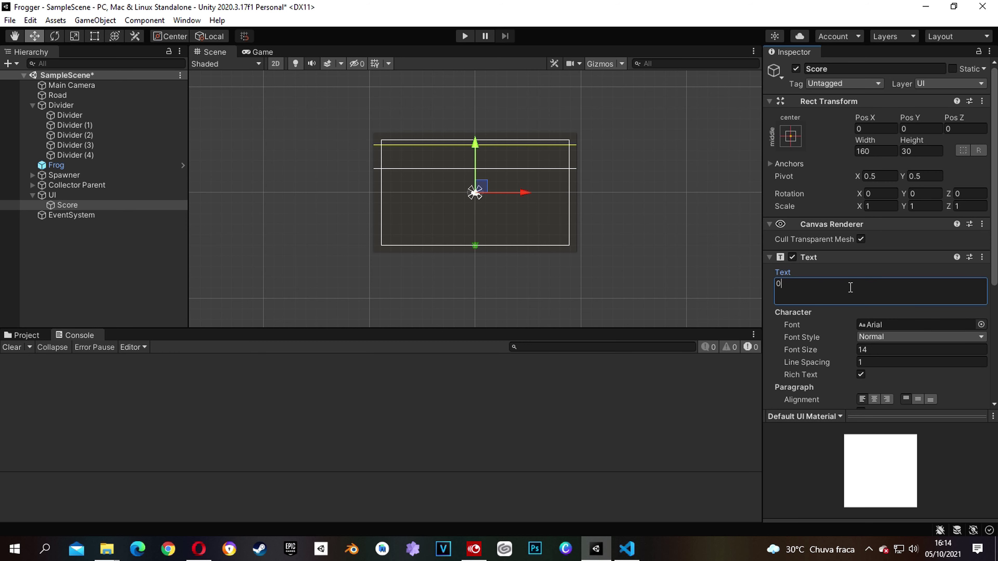
Move the Score text up near the top of the canvas, to Pos Y 484
scroll(849, 289, down, 5)
scroll(848, 292, up, 5)
click(476, 138)
drag(476, 137, 475, 105)
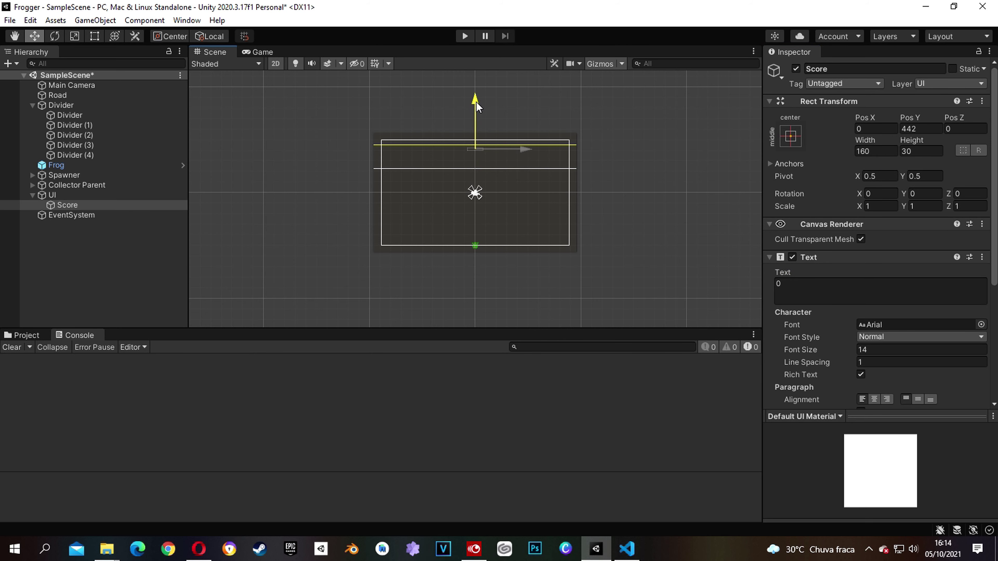
scroll(518, 153, up, 2)
scroll(511, 152, up, 2)
scroll(508, 151, up, 2)
scroll(509, 151, up, 2)
drag(402, 105, 403, 93)
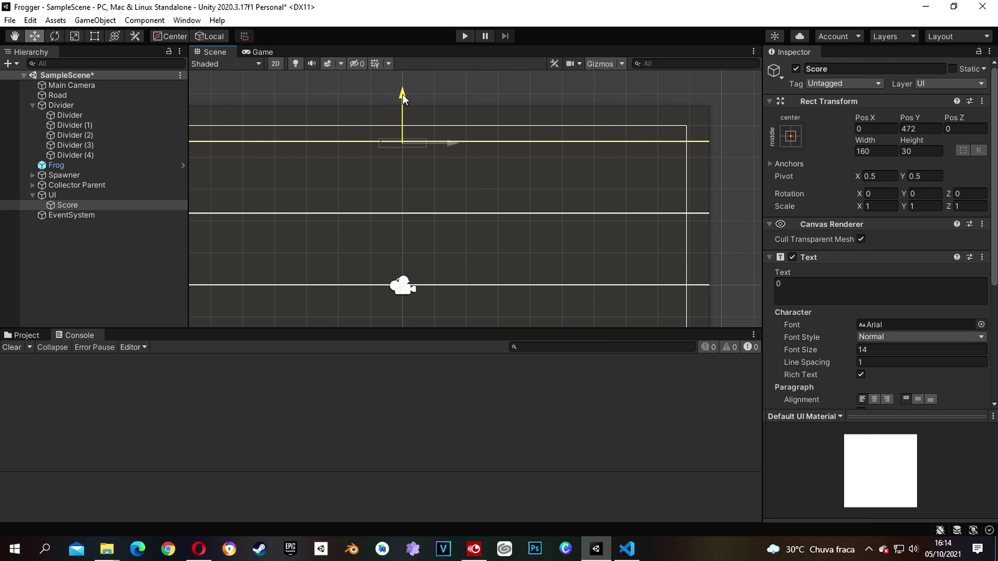
drag(403, 96, 403, 94)
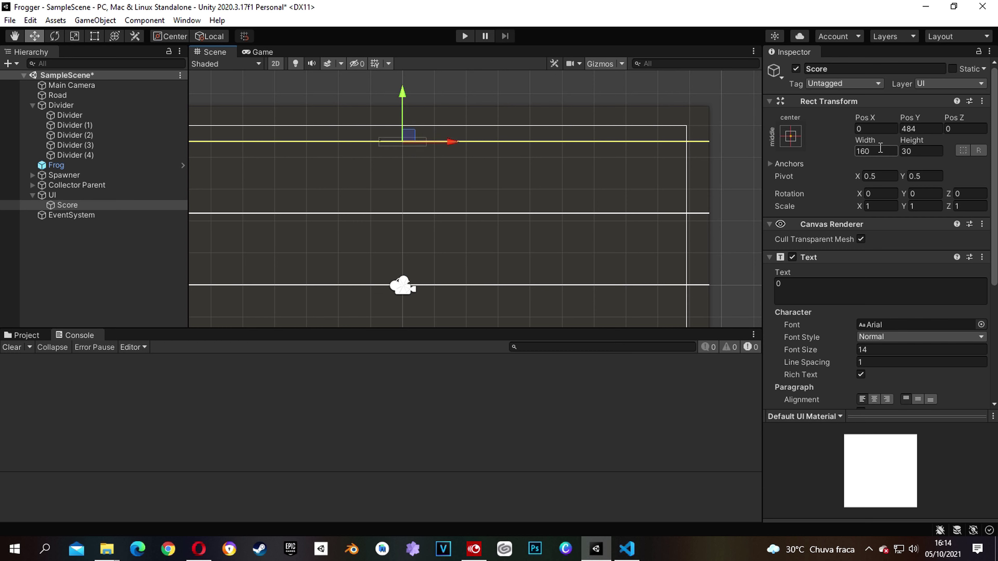
click(920, 152)
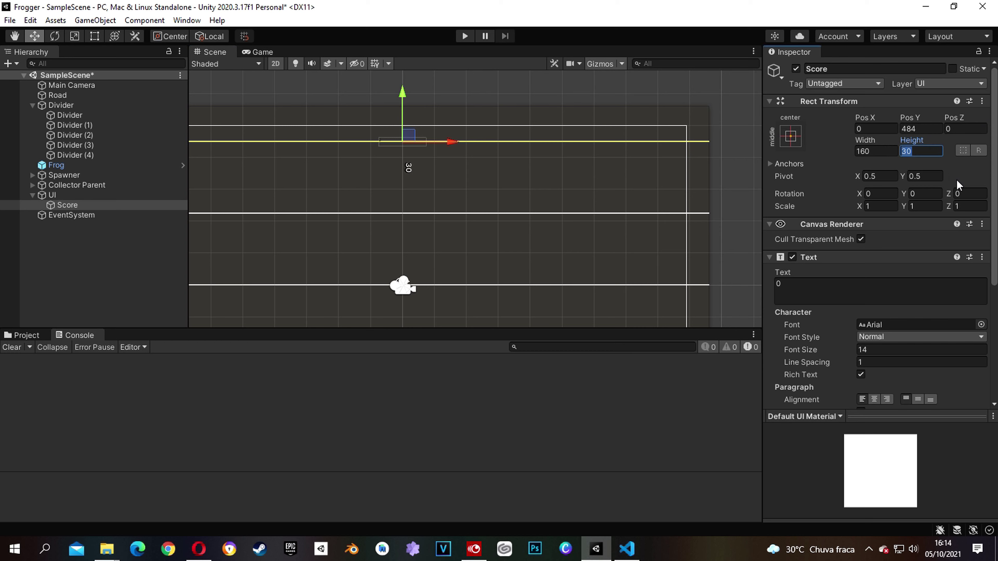
Set the Score box to width 250 and height 70
text(50)
click(882, 151)
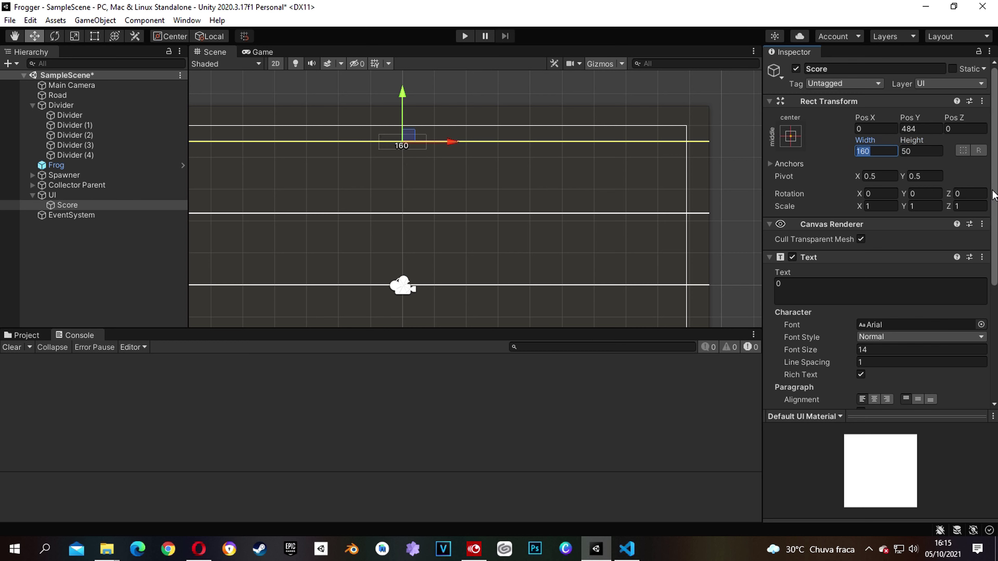
text(250)
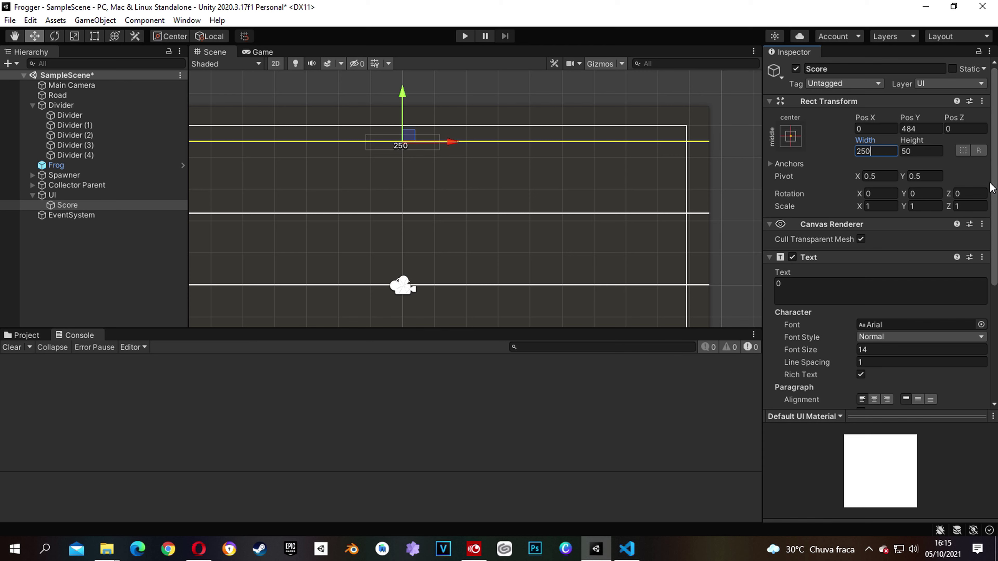
click(914, 149)
text(70)
click(815, 286)
Set the Score font size to 50 and centre the text horizontally
click(881, 350)
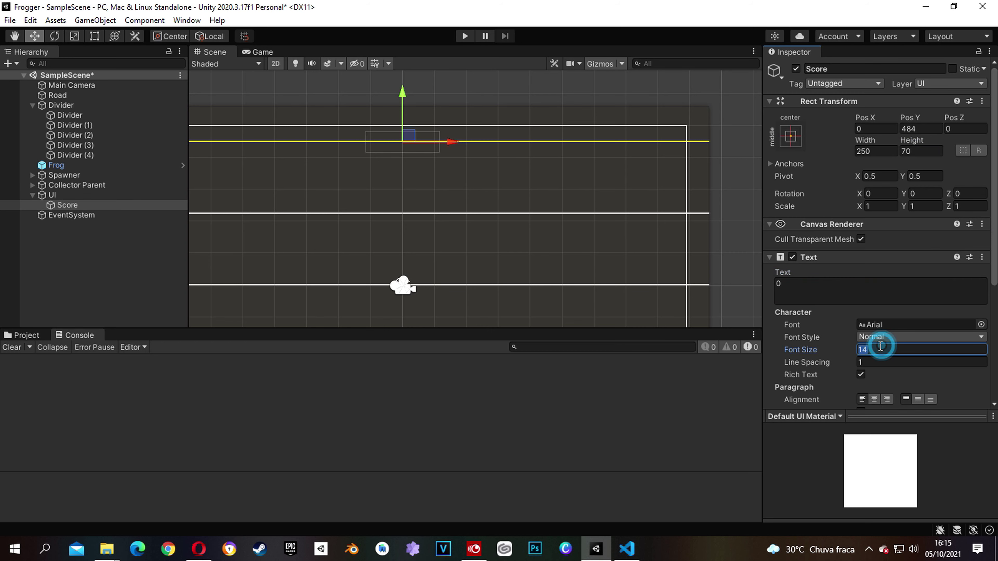
text(0)
text(60)
drag(834, 349, 826, 348)
click(886, 349)
text(40)
scroll(380, 142, up, 2)
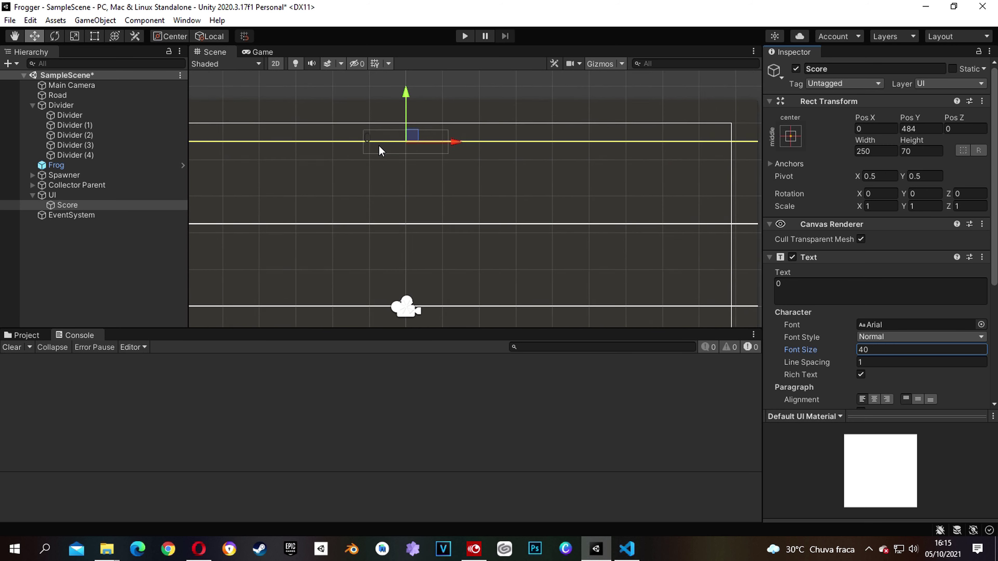
scroll(378, 146, up, 2)
scroll(378, 148, up, 1)
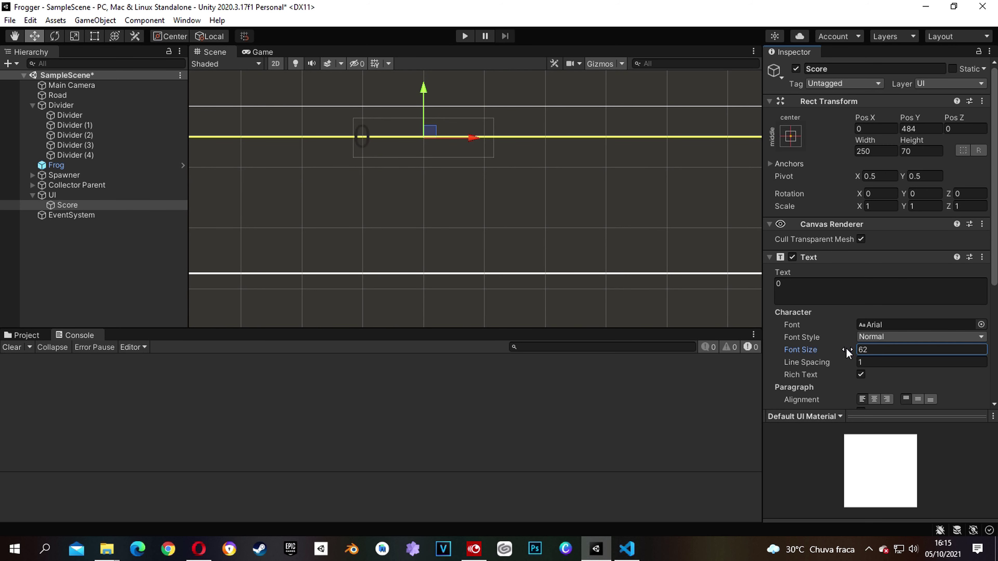
drag(836, 347, 847, 346)
click(865, 350)
text(50)
click(874, 399)
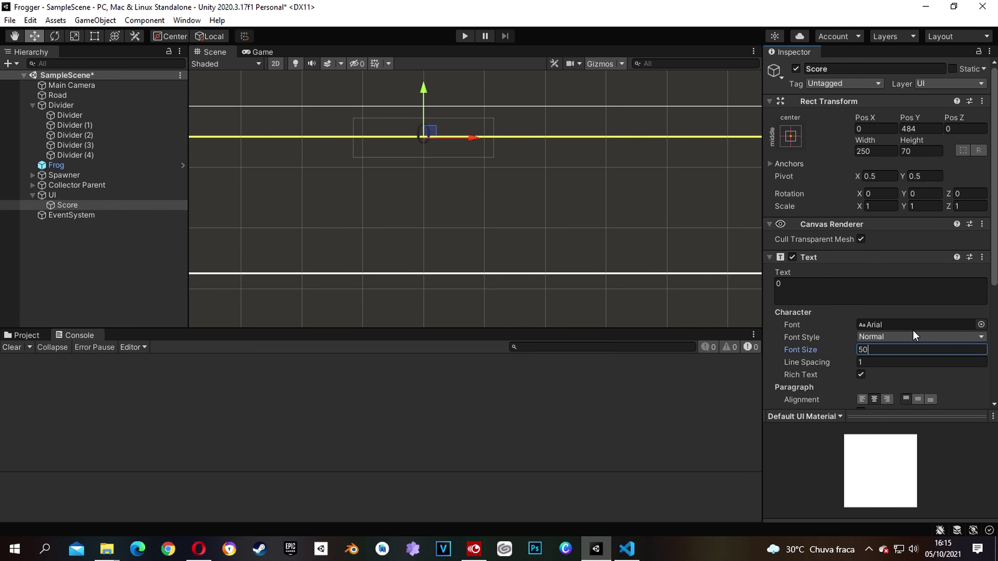
Make the Score text colour white (FFFFFF)
scroll(809, 326, down, 5)
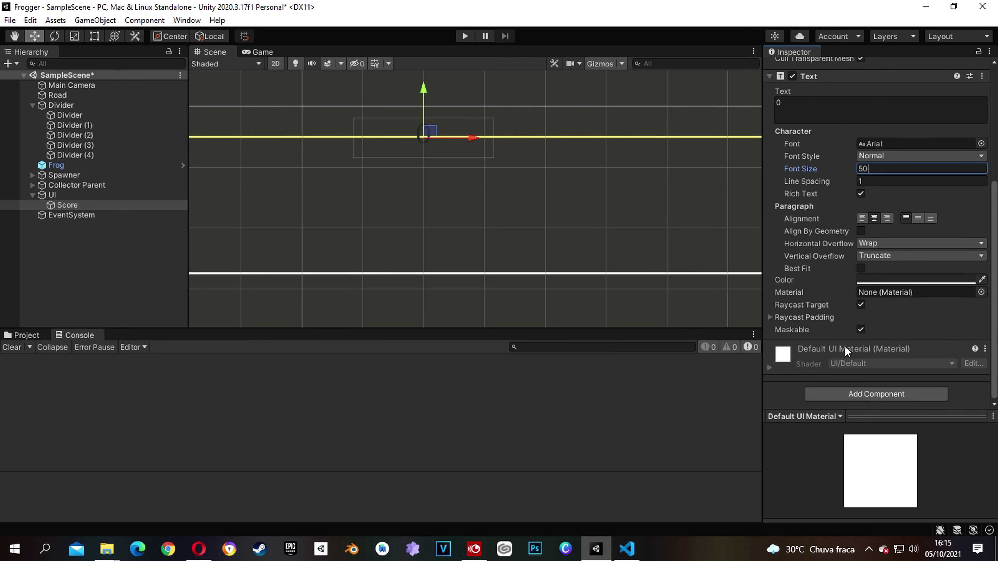
click(981, 279)
click(963, 281)
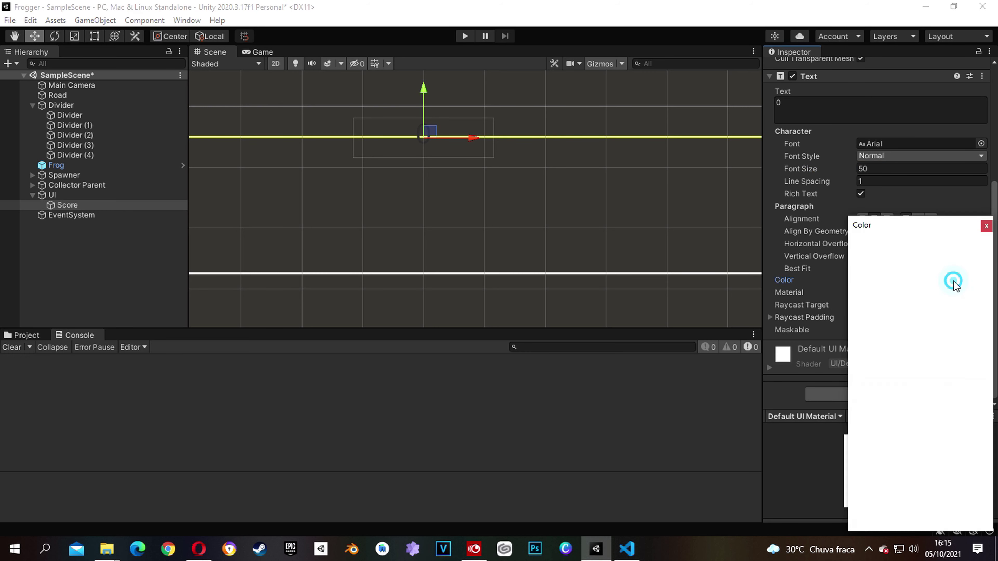
drag(916, 307, 808, 261)
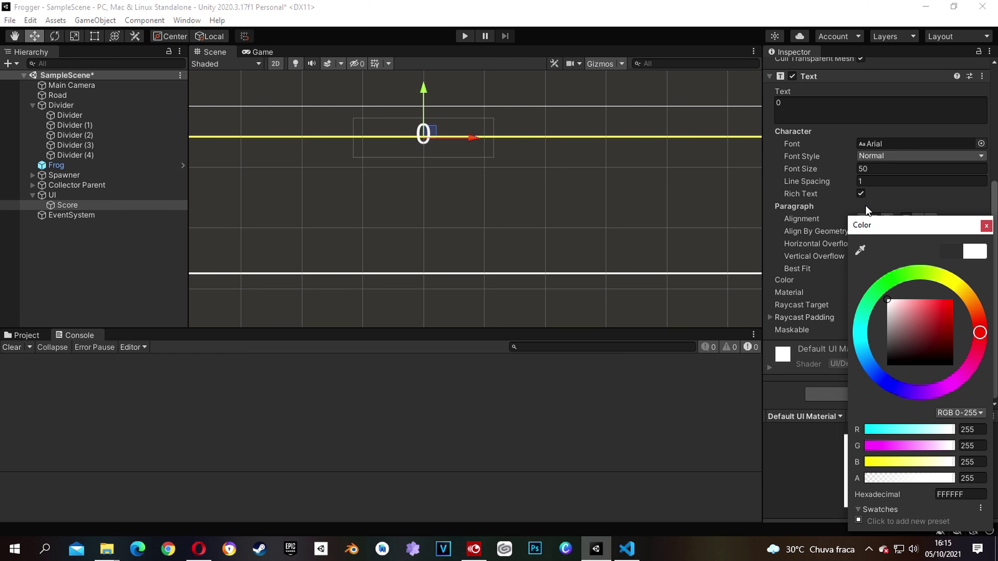
click(986, 226)
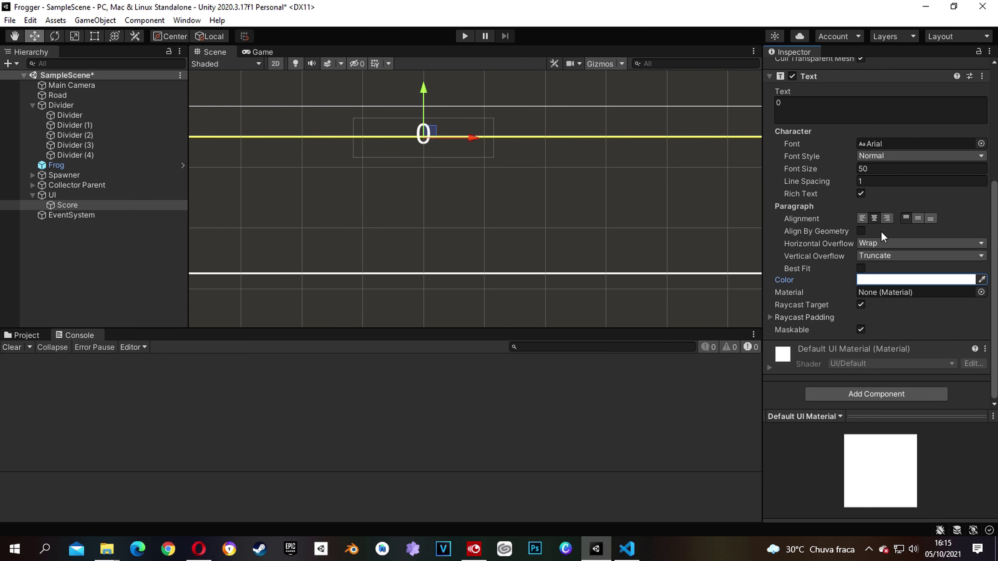
Make the Score text bold at font size 60 and preview it in the Game view
scroll(863, 222, up, 3)
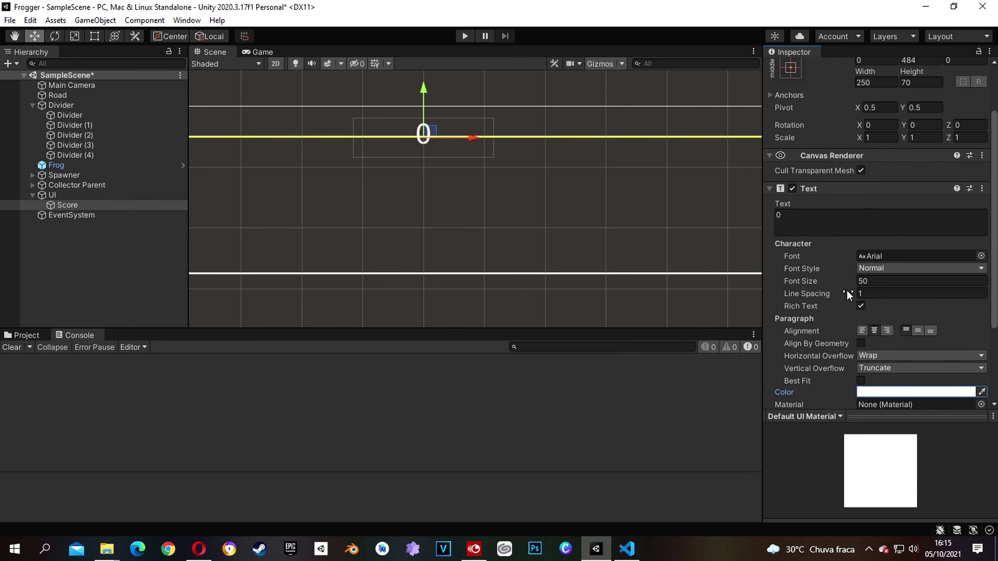
click(880, 268)
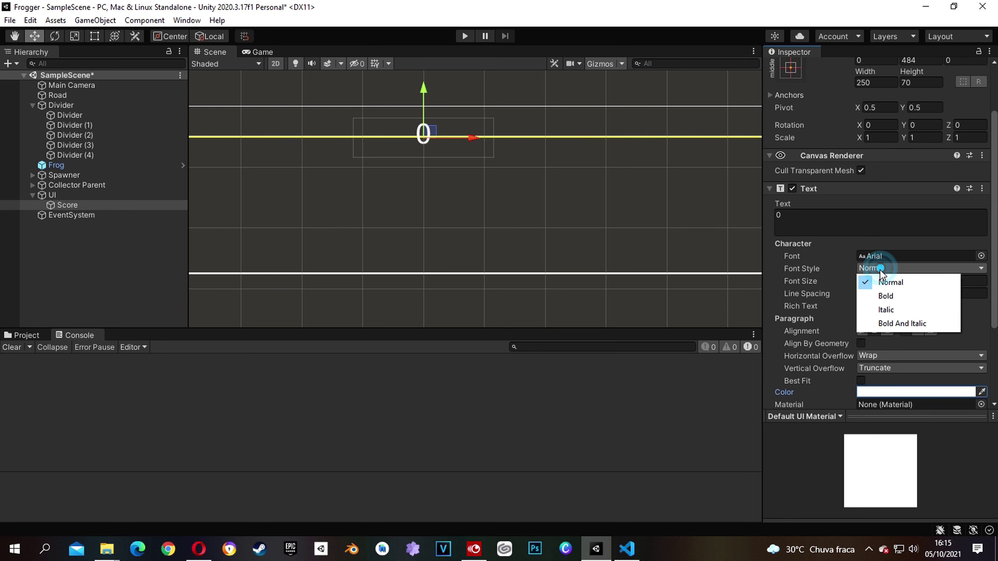
click(885, 295)
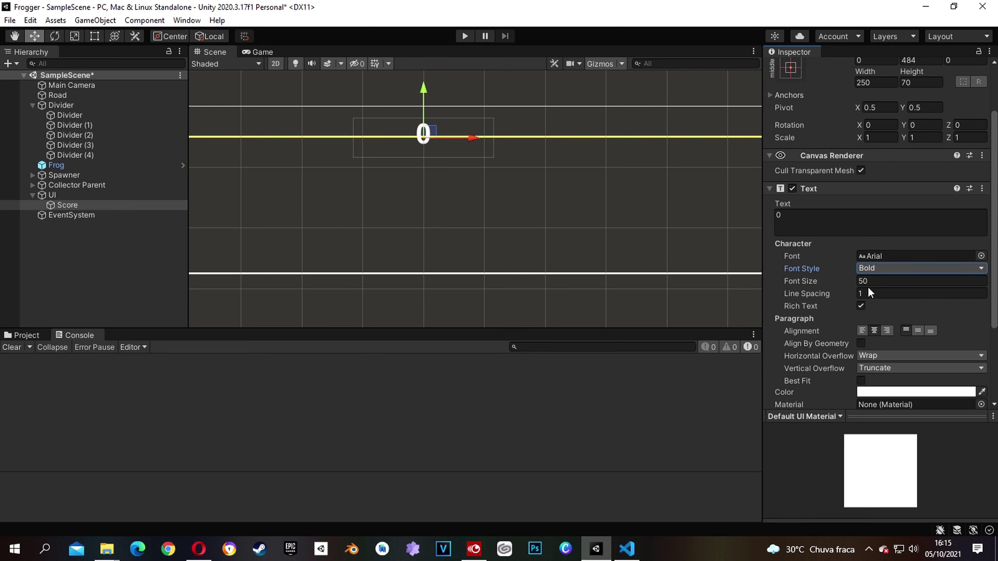
click(856, 281)
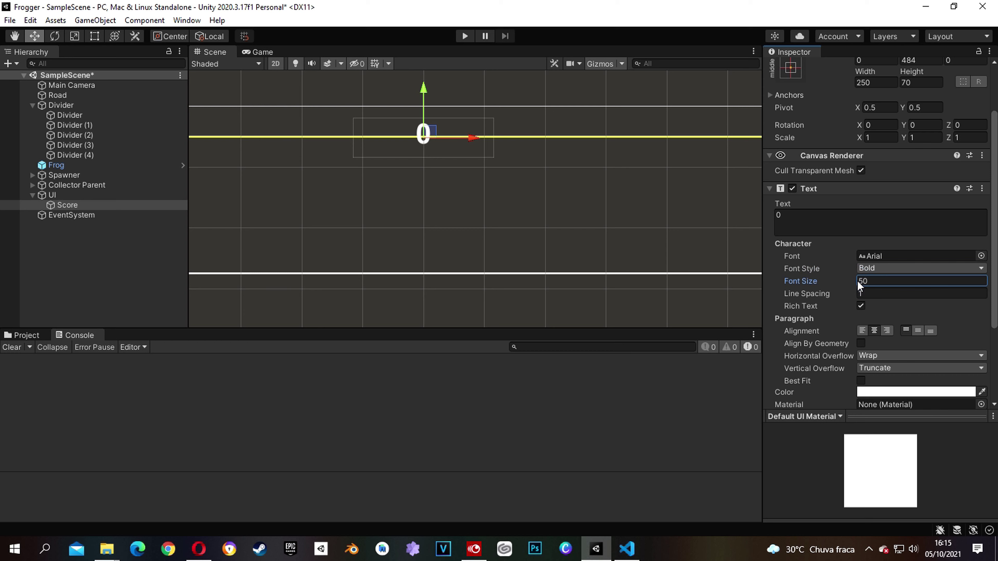
drag(857, 280, 879, 282)
text(60)
click(264, 52)
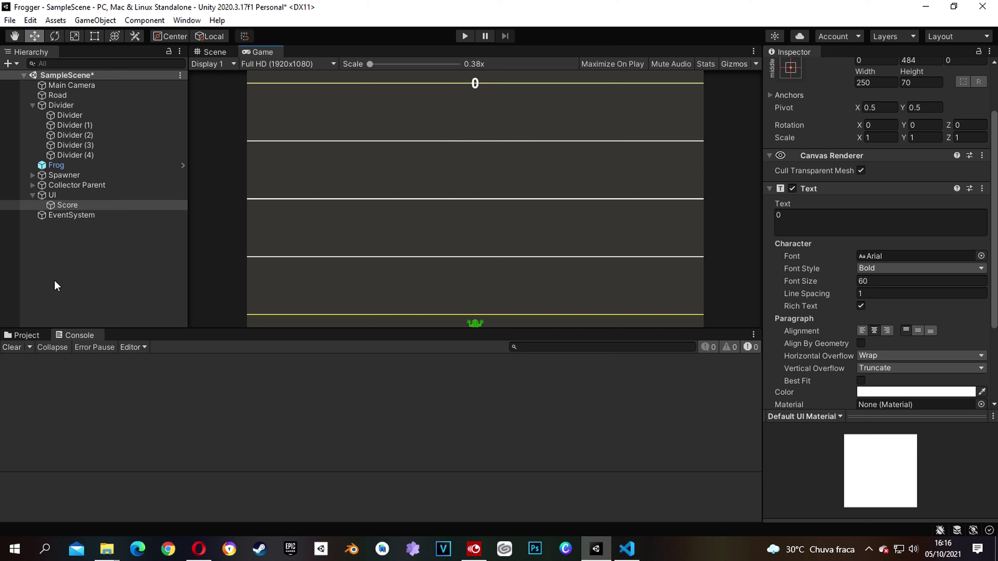
click(27, 335)
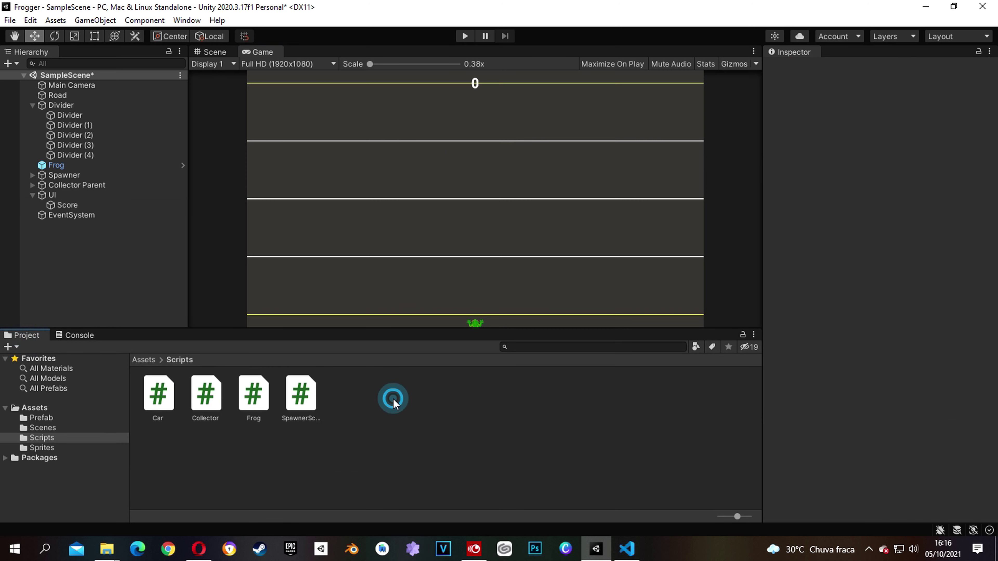
Create a new C# script named Goal in the Scripts folder
right_click(393, 401)
mouse_move(512, 73)
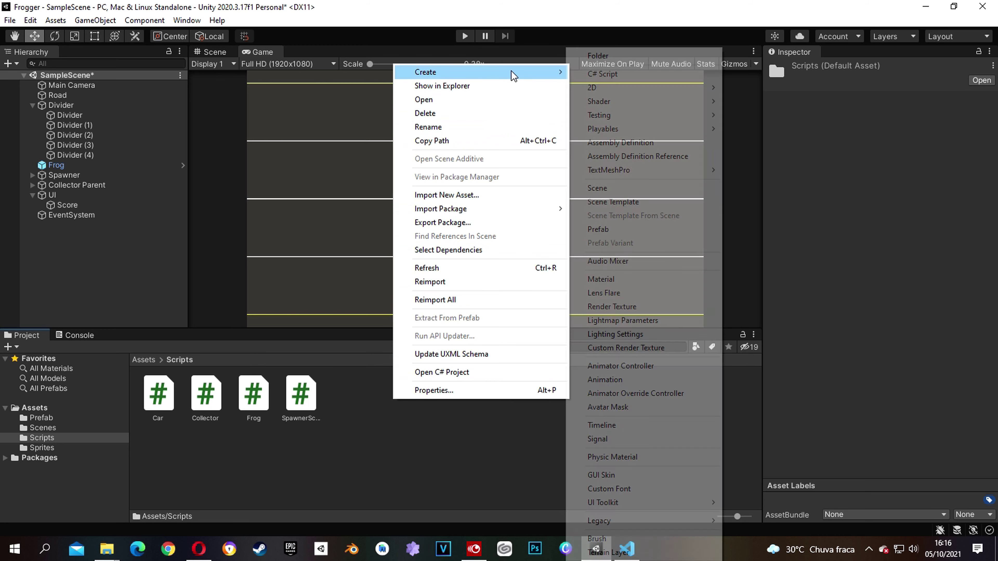
click(622, 74)
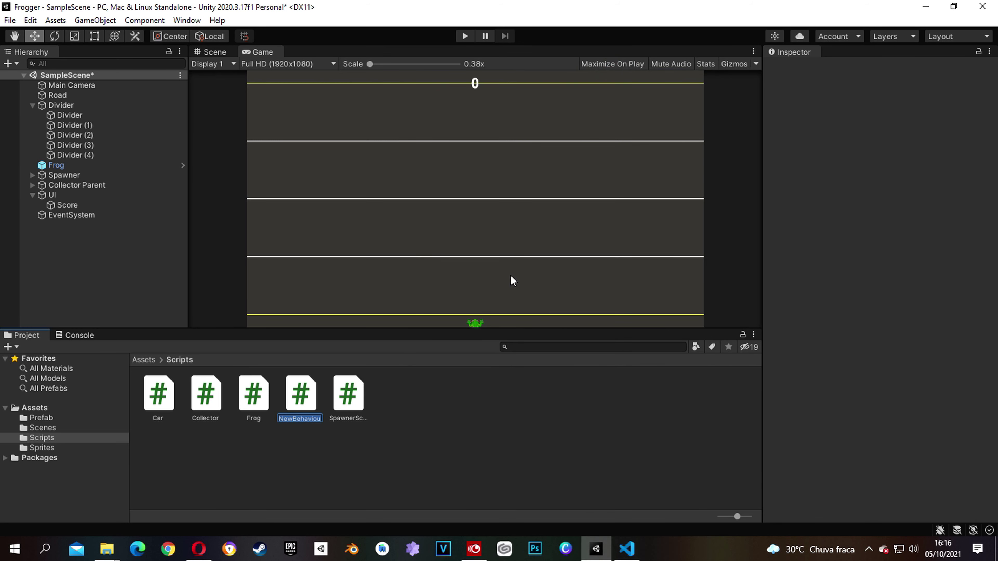
text(Goal)
key(Return)
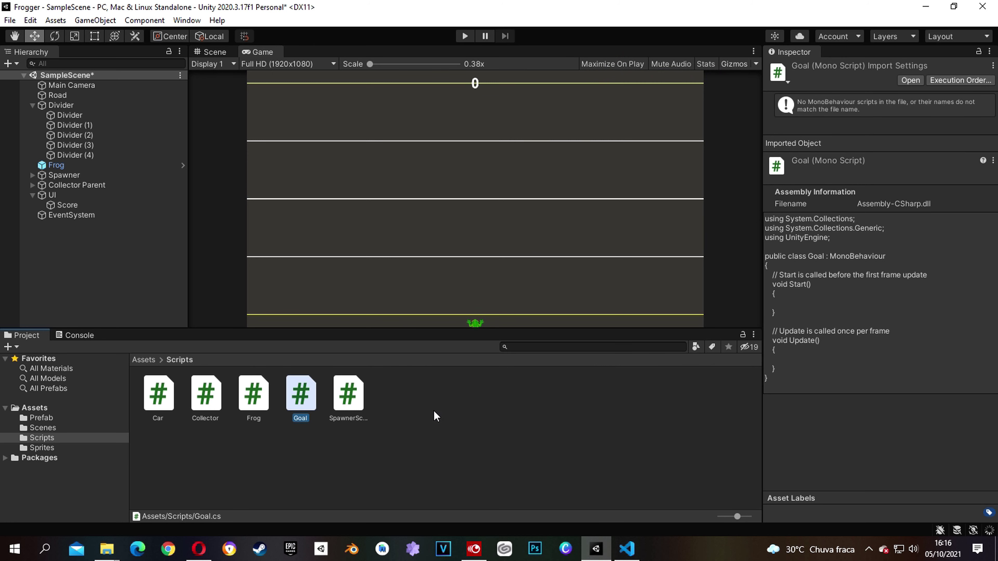
Create an empty GameObject named Goal and reset its Transform
click(59, 239)
right_click(63, 241)
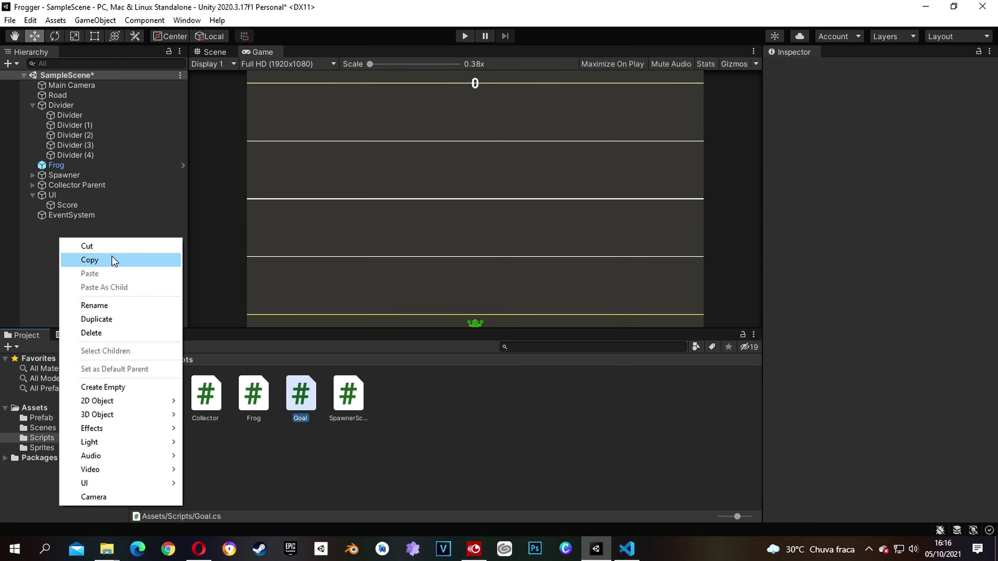
click(128, 387)
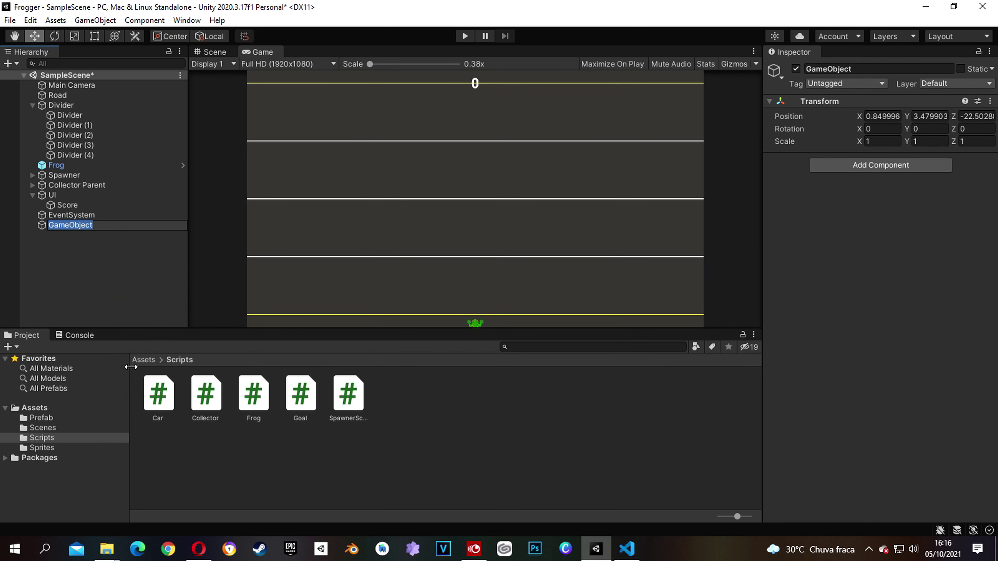
text(Goal)
click(85, 251)
click(64, 226)
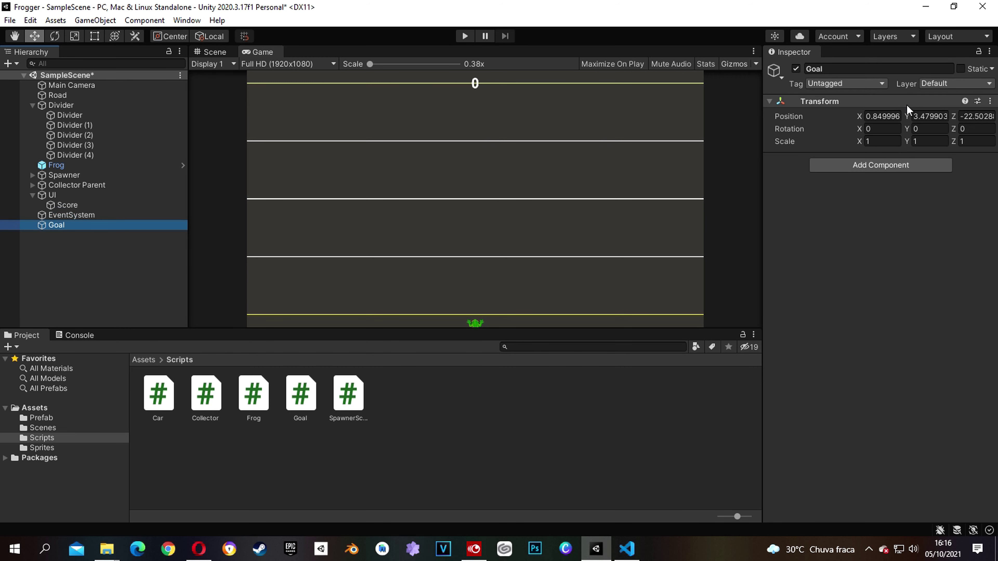
click(989, 101)
click(953, 114)
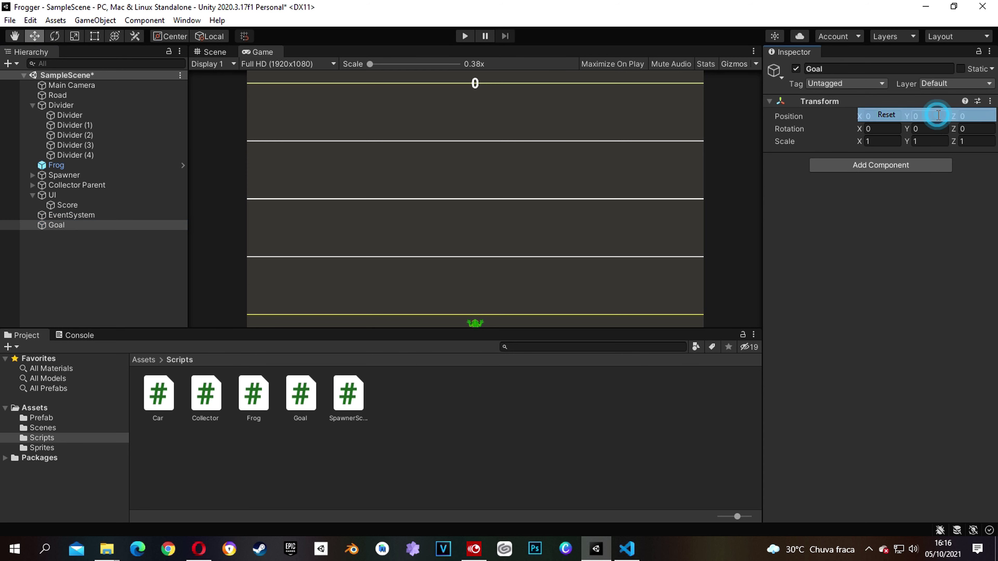
Move Goal up to the top line at position 0, 4.74, 0
click(214, 53)
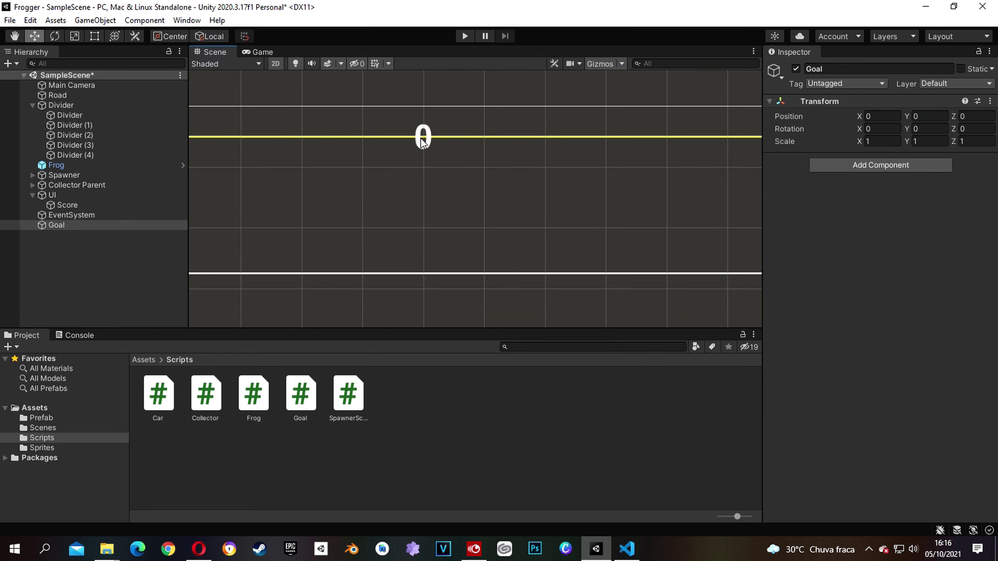
click(57, 225)
scroll(523, 184, up, 1)
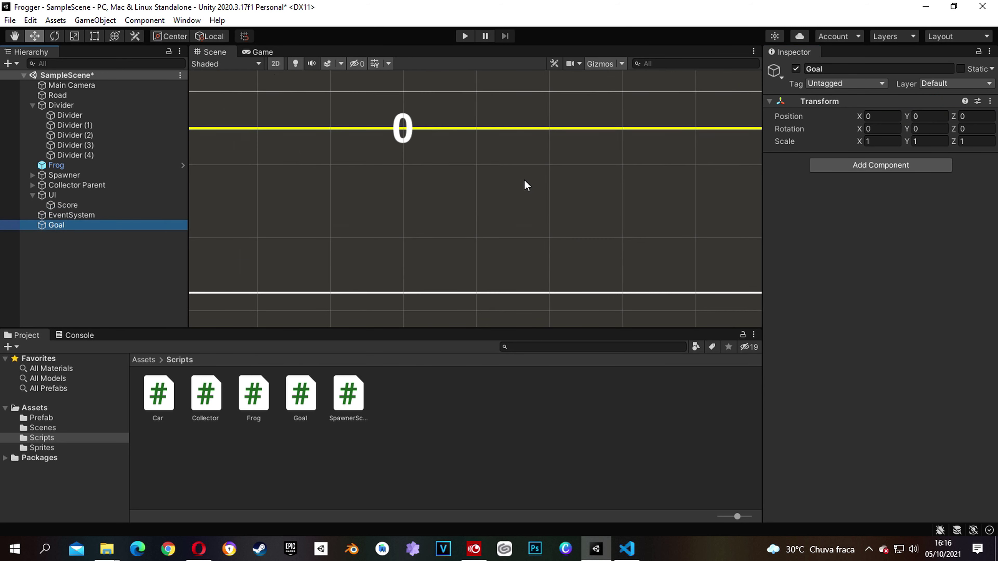
scroll(502, 181, down, 4)
drag(456, 261, 462, 102)
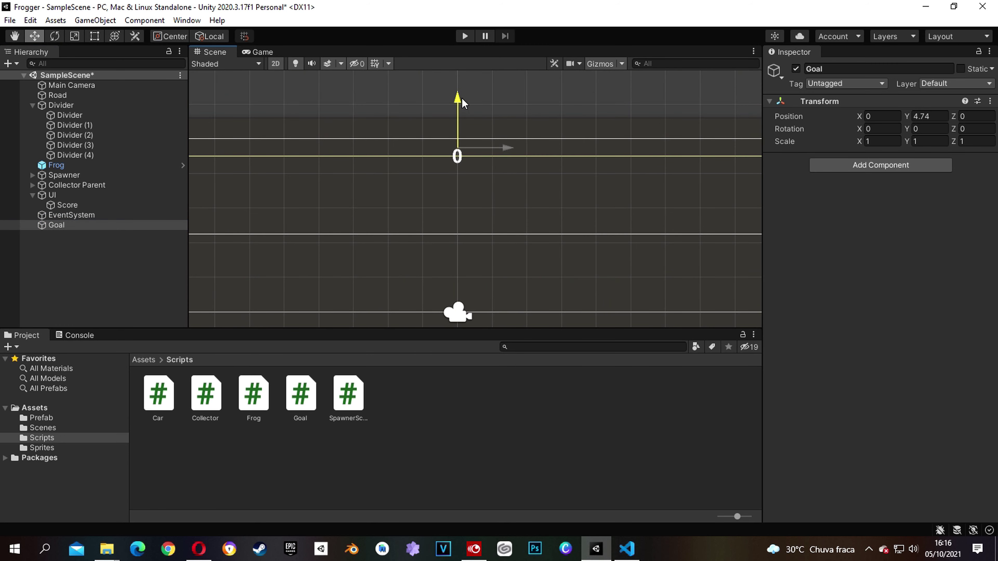
Add a Box Collider 2D to Goal with size 25 by 0.5
click(879, 166)
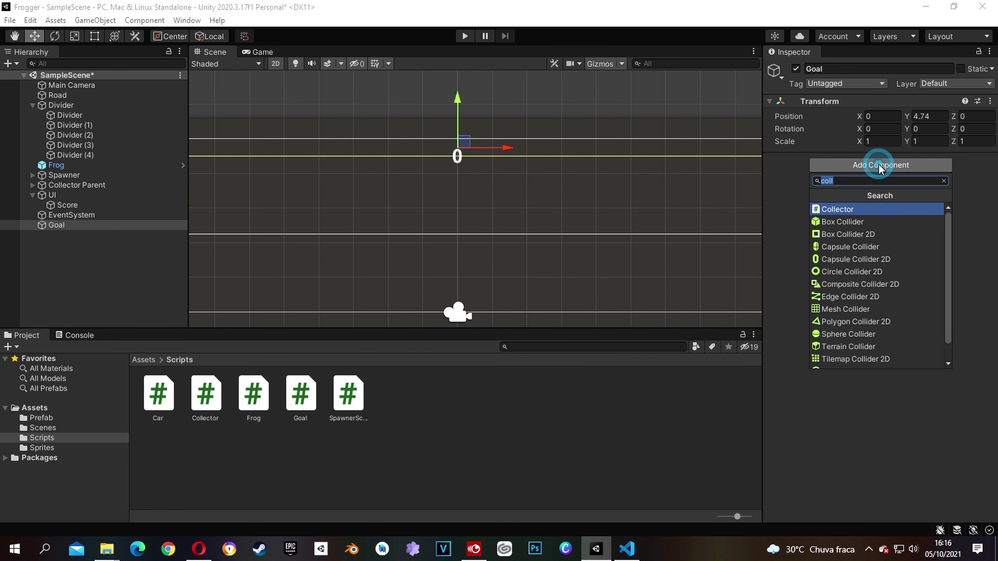
text(box)
click(867, 222)
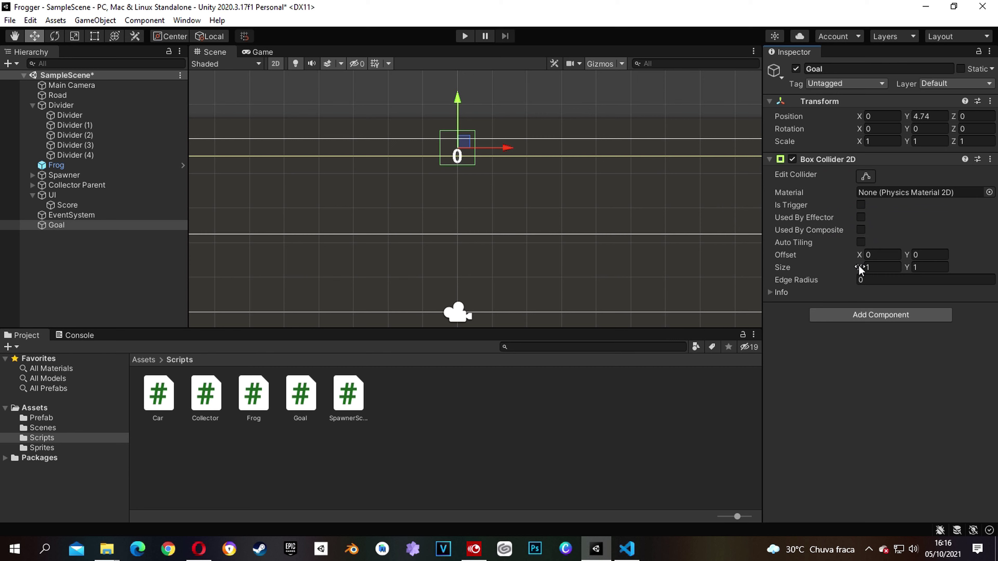
mouse_move(859, 267)
mouse_down()
mouse_move(850, 270)
mouse_move(863, 272)
mouse_up()
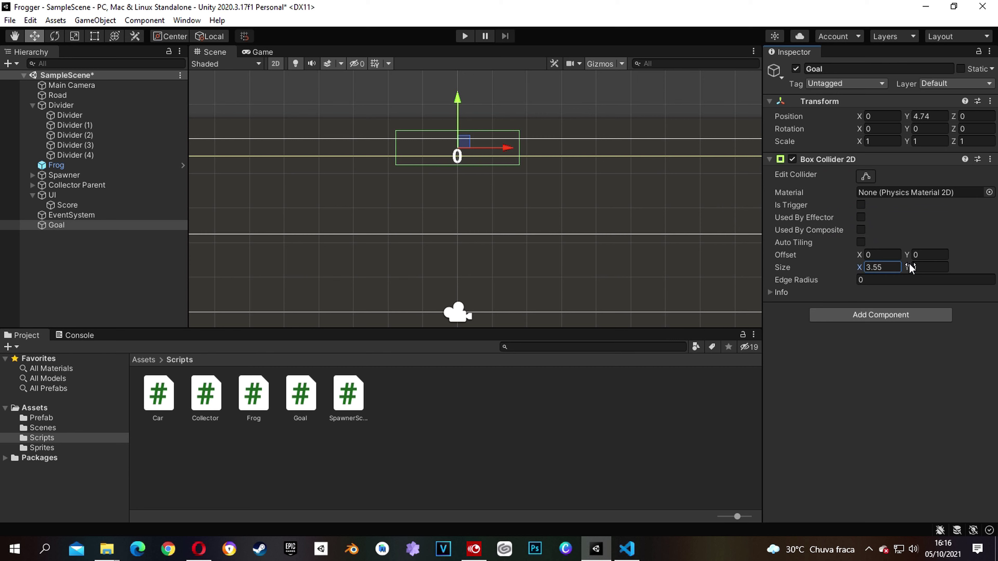
text(4.8)
click(886, 268)
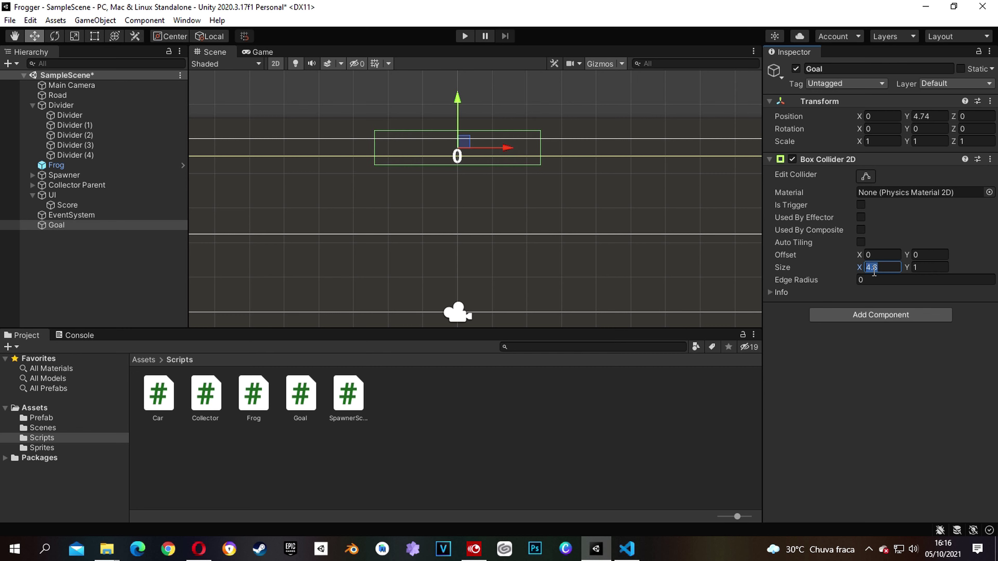
text(16)
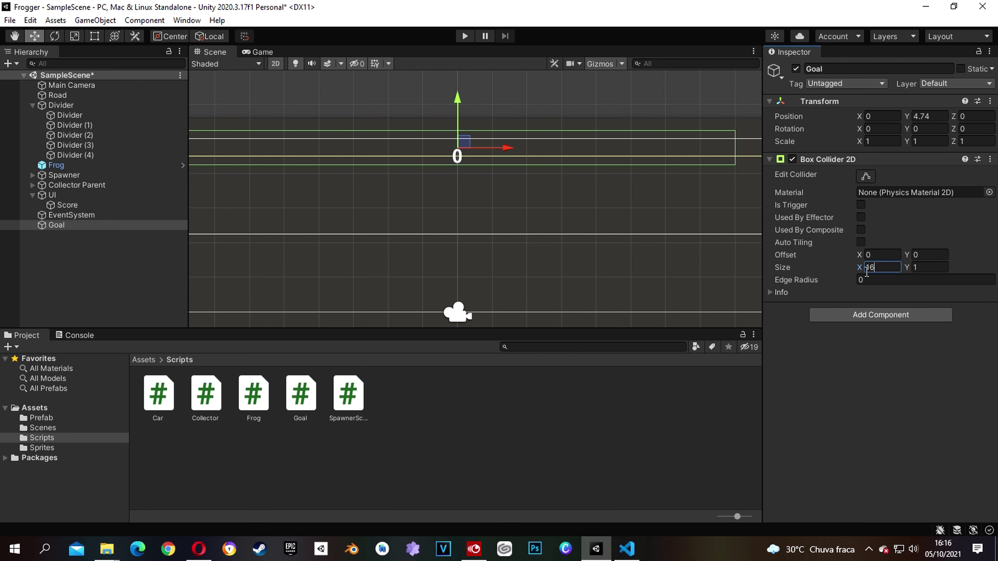
double_click(870, 267)
text(25)
scroll(430, 189, down, 2)
scroll(459, 199, down, 2)
scroll(456, 195, down, 1)
scroll(454, 193, down, 2)
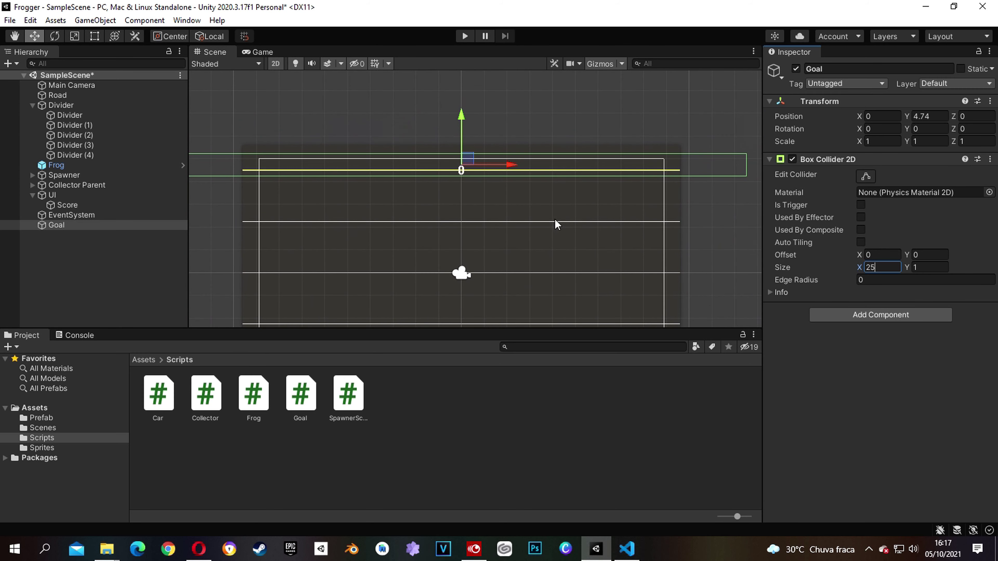
click(923, 267)
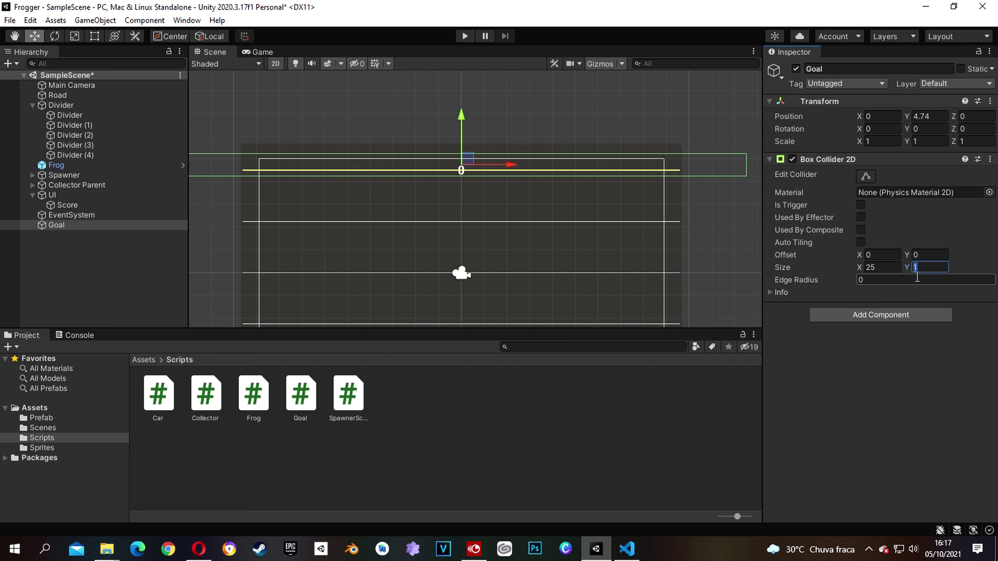
text(.5)
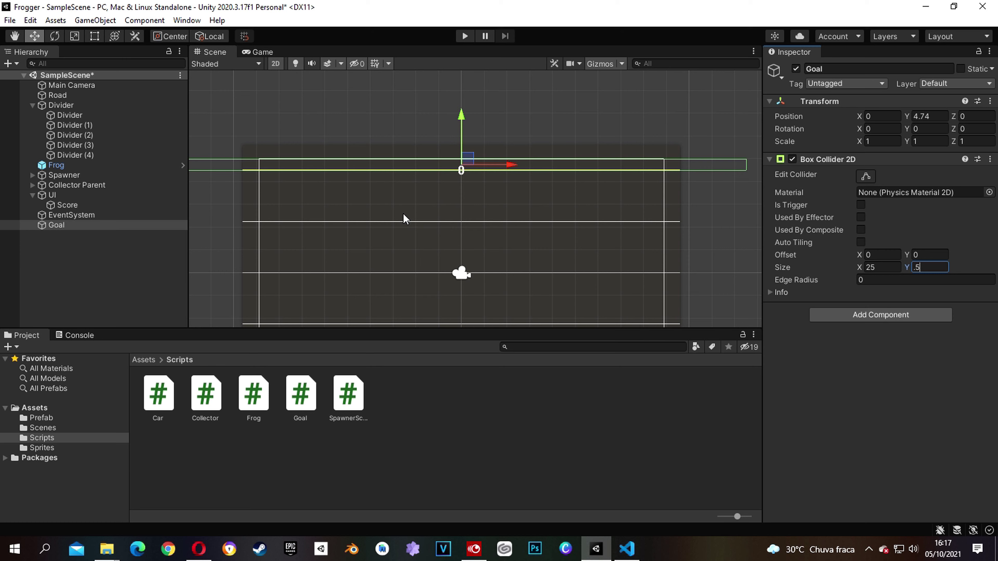
Make Goal's collider a trigger and attach the Goal script to the Goal object
click(426, 409)
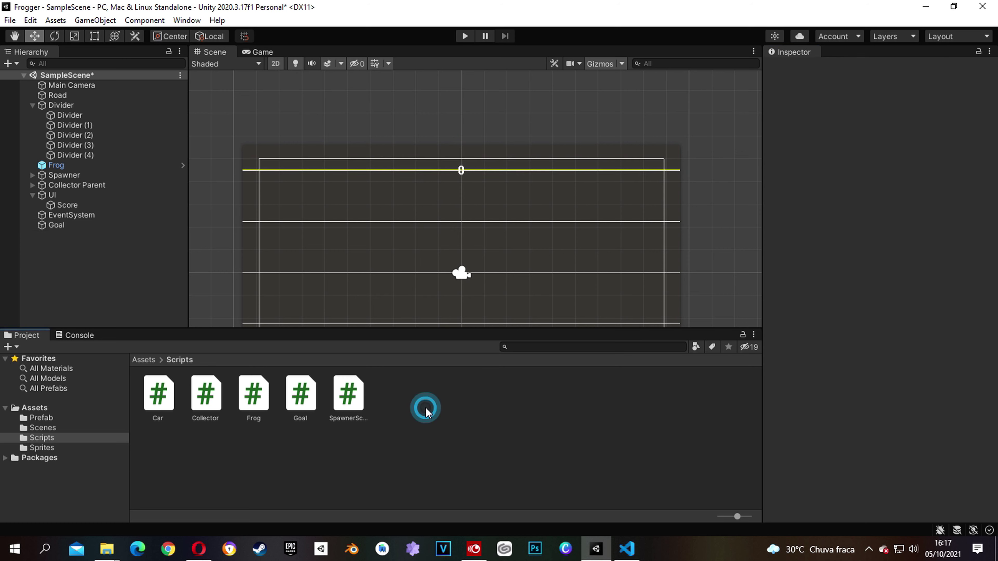
drag(54, 231, 62, 230)
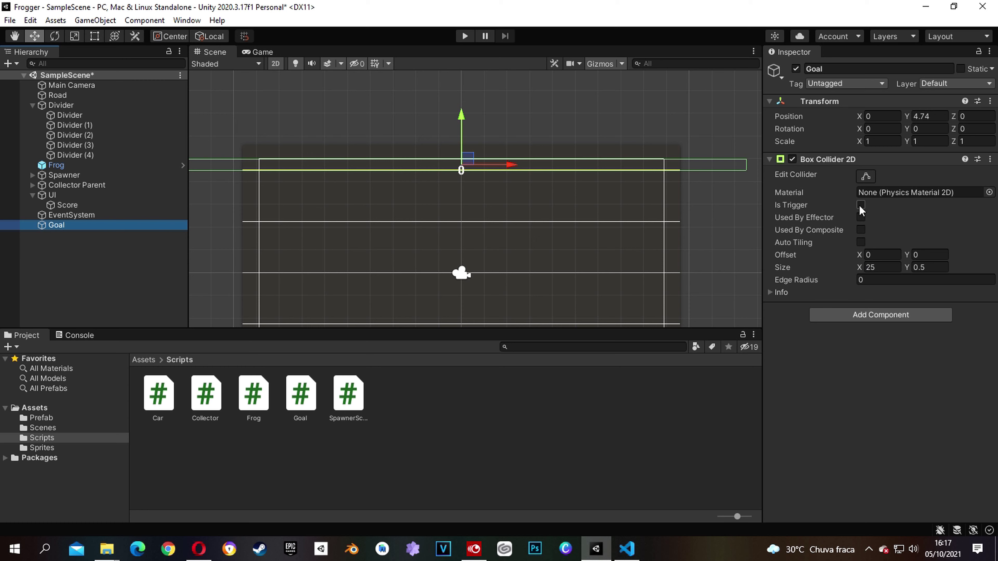
click(860, 205)
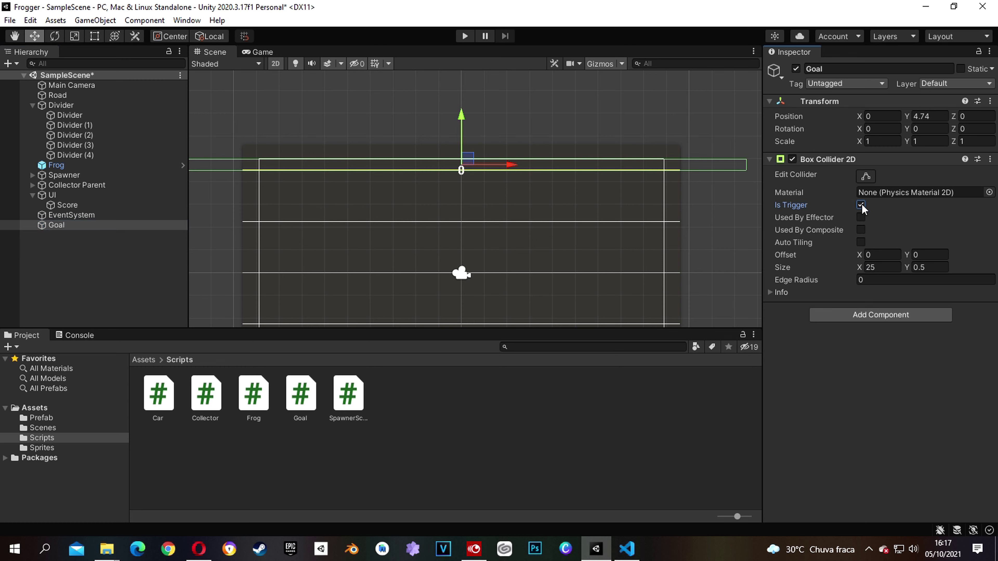
click(302, 407)
drag(300, 424, 57, 230)
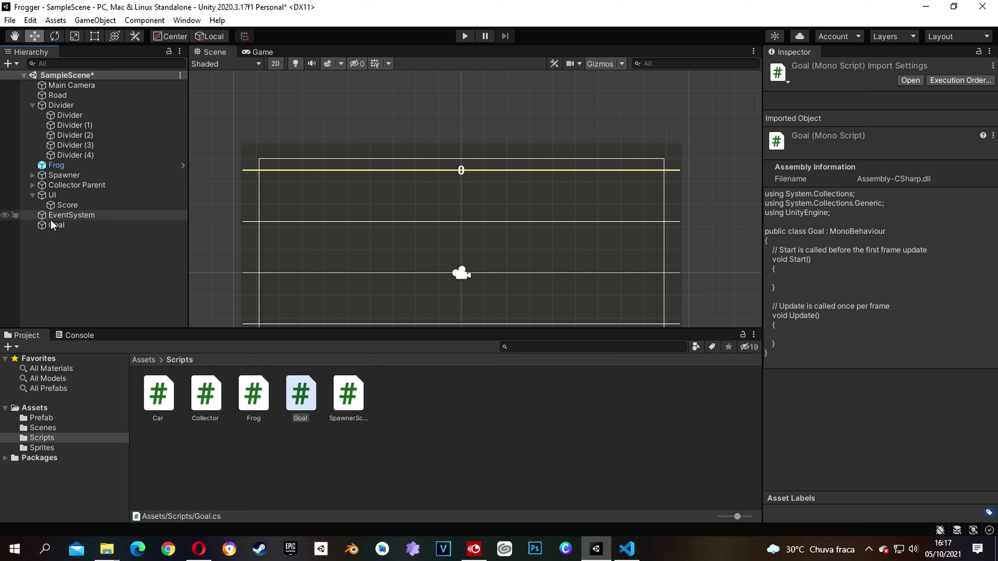
Check Goal's components and open Goal.cs in Visual Studio Code
click(59, 227)
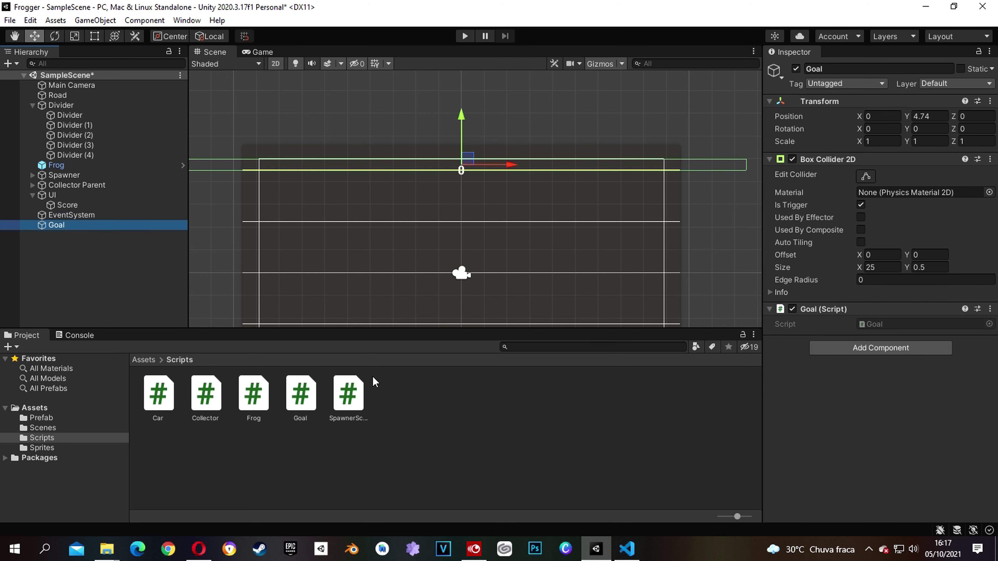
double_click(301, 393)
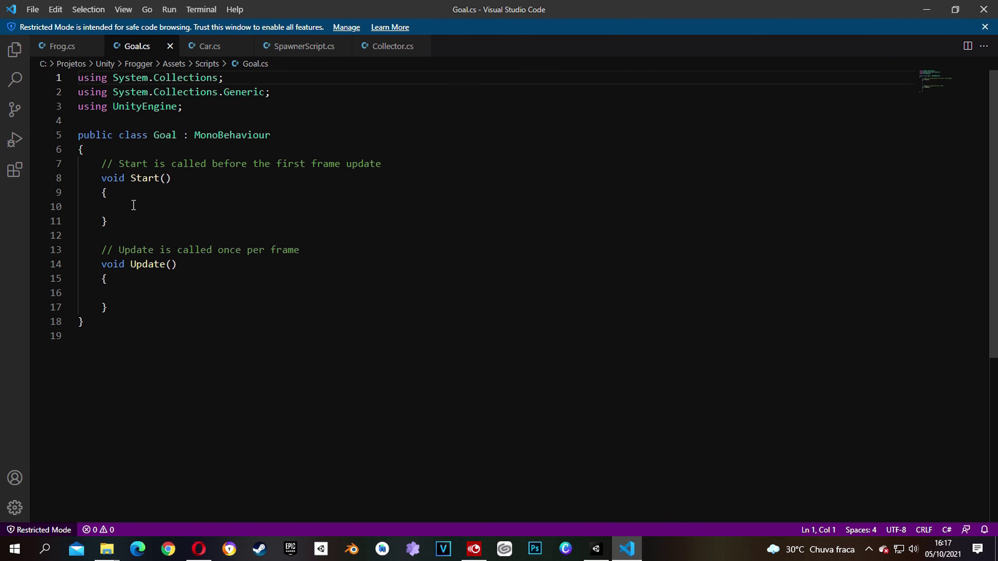
click(204, 107)
Add a 'using UnityEngine.UI;' import to Goal.cs
key(Return)
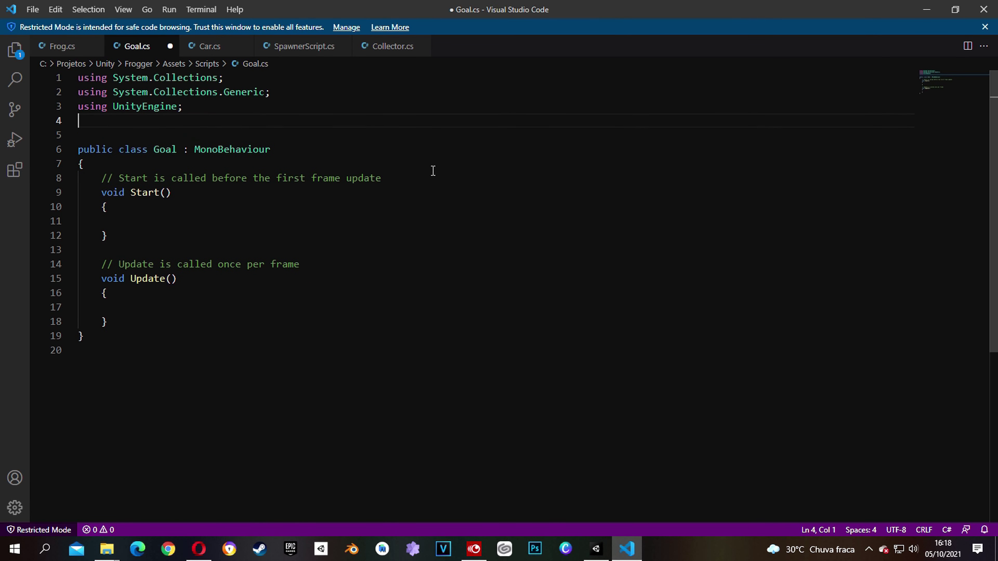
text(using UnityEn)
key(Tab)
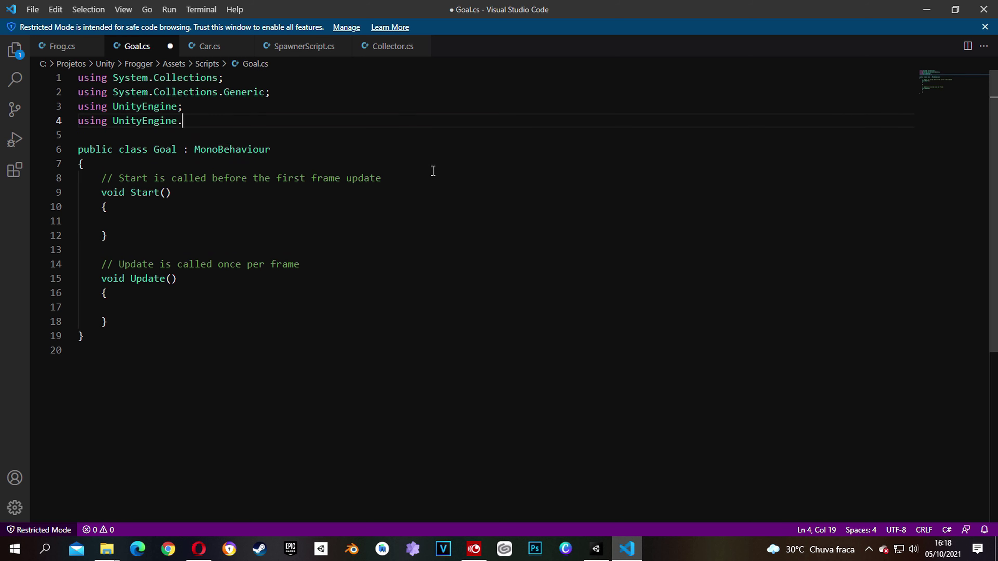
text(UI;)
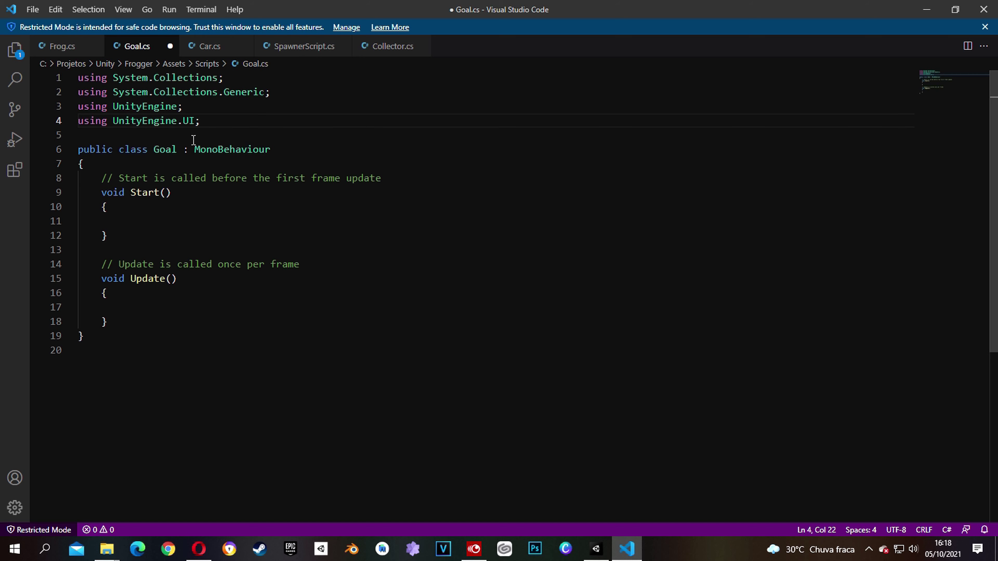
Declare private fields GameObject frogPlayer and Vector3 playerInitialPos in the Goal class
click(111, 165)
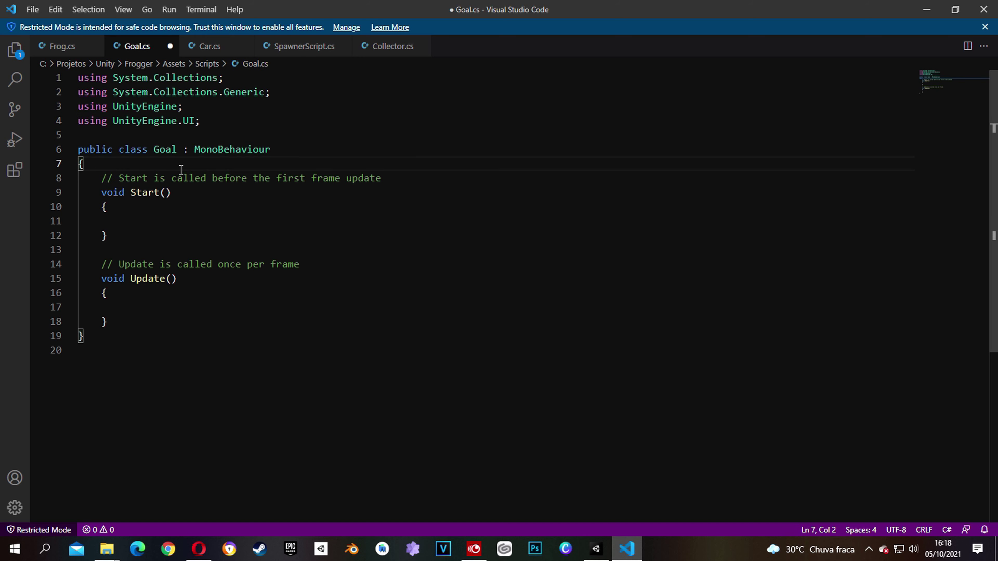
key(Return)
key(Return)
key(Return)
key(Up)
key(Up)
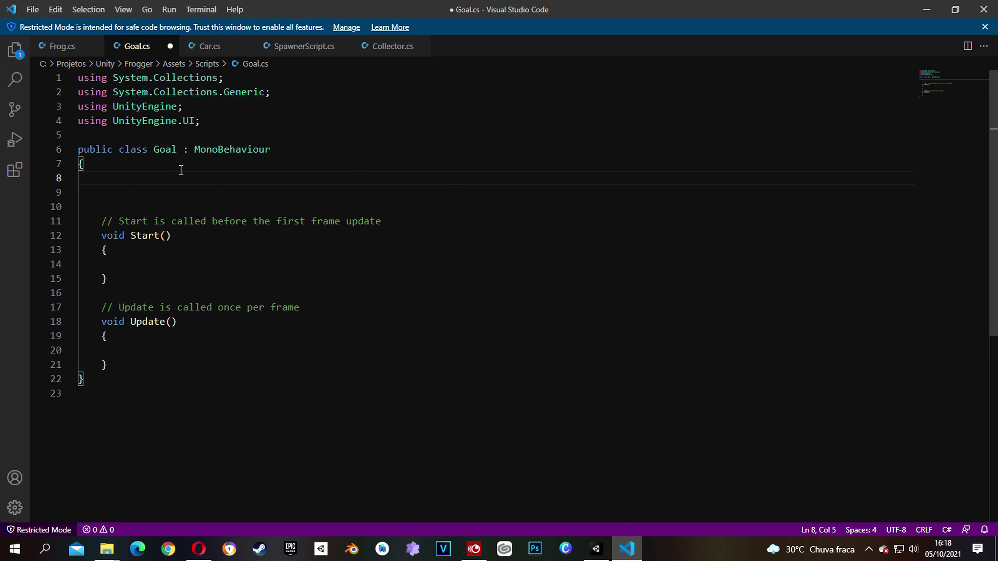
text(private )
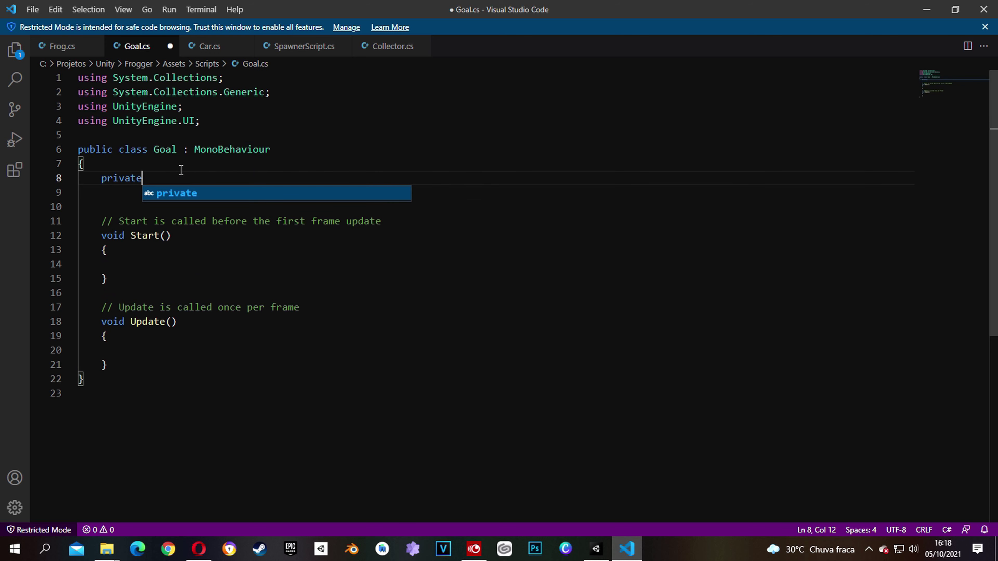
text(GameOb)
key(Tab)
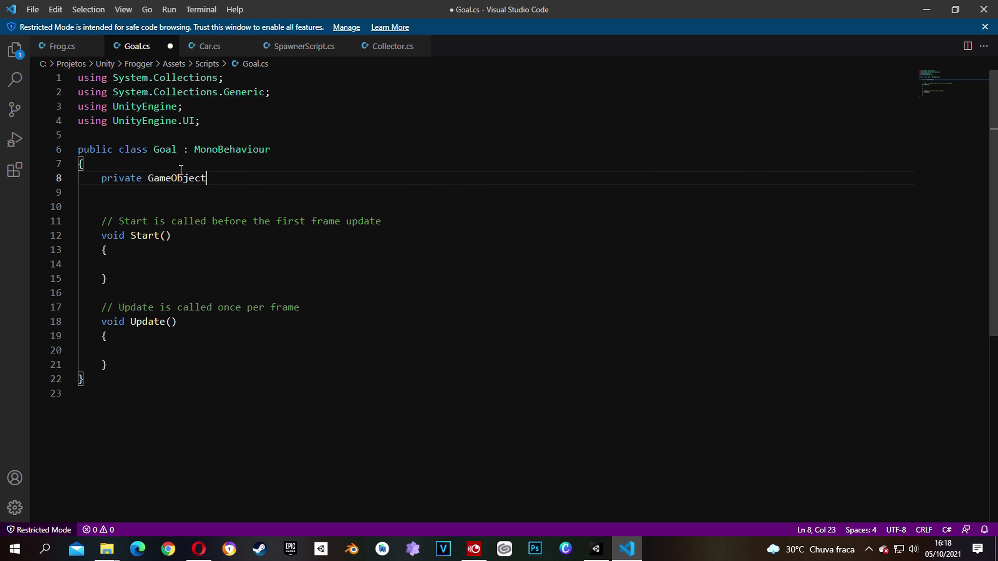
text( frogPlayer)
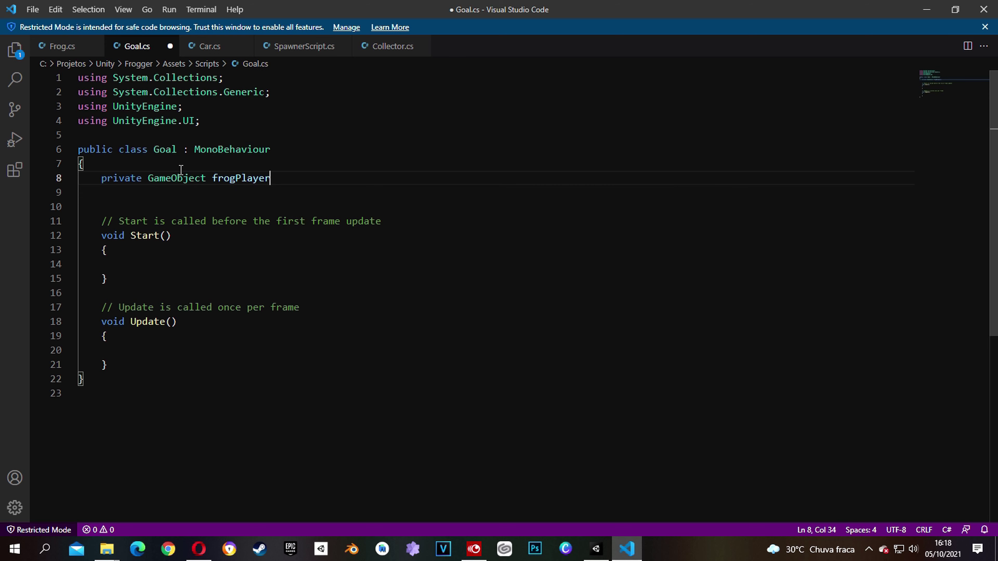
text(;)
key(Return)
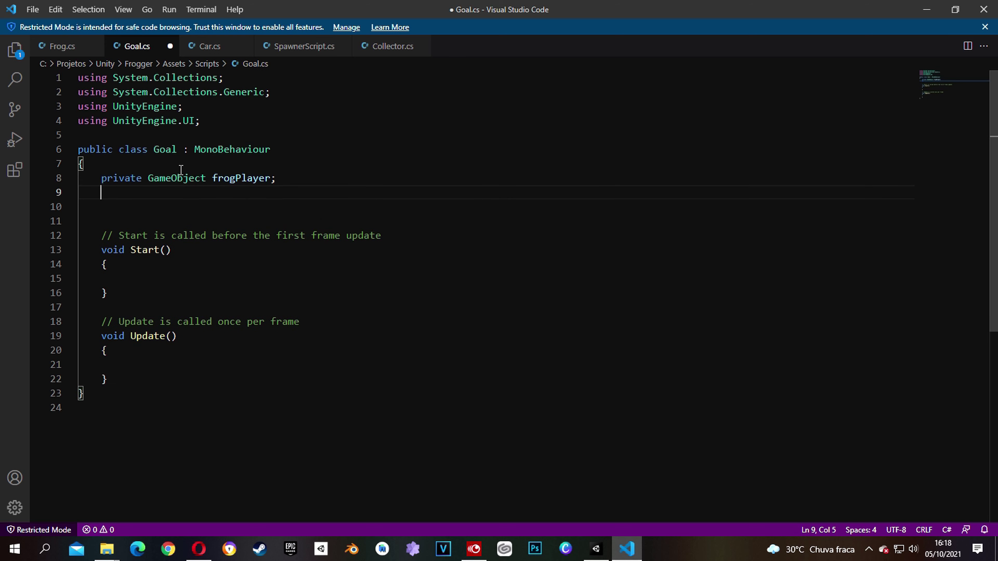
text(private)
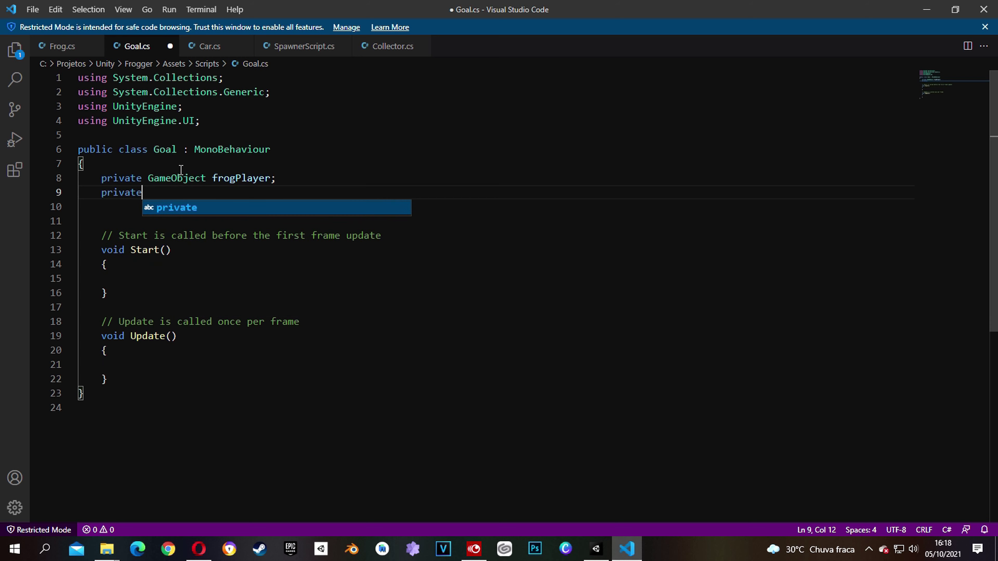
text( Vector3 )
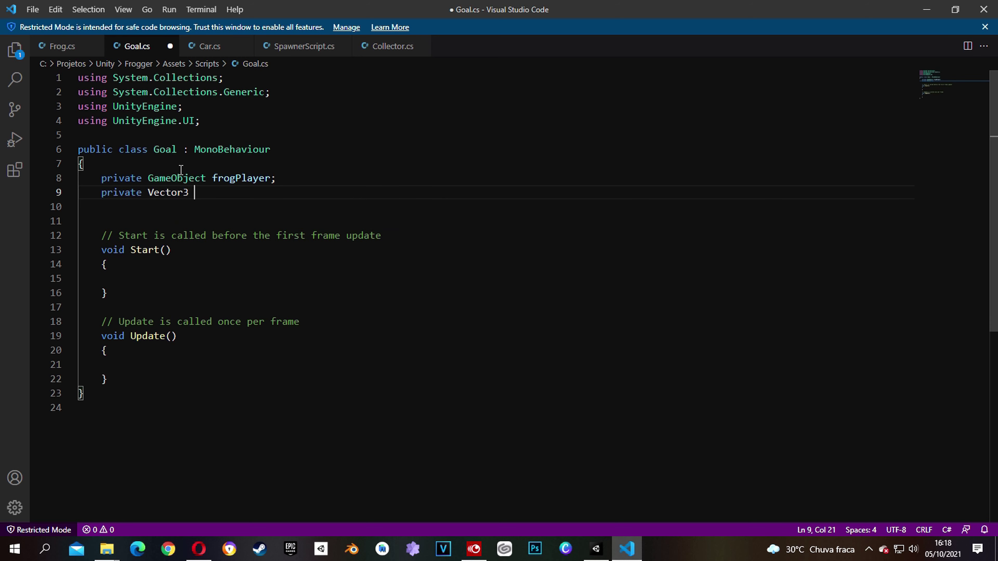
text(player)
text(InitialPosition)
key(BackSpace)
key(BackSpace)
key(BackSpace)
key(BackSpace)
key(BackSpace)
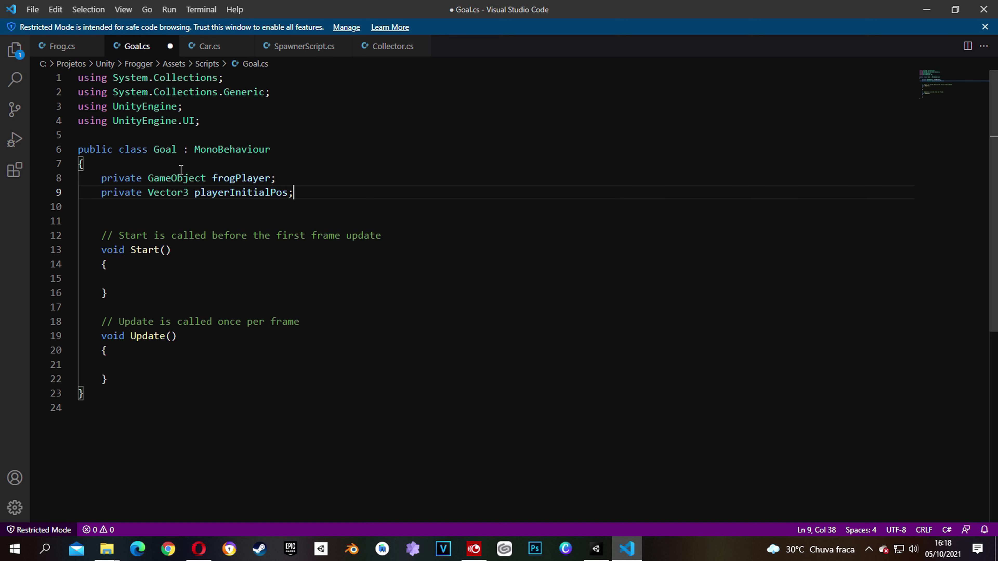
Add 'public Text scoreText;' and 'private int score;' field declarations
key(Return)
key(Return)
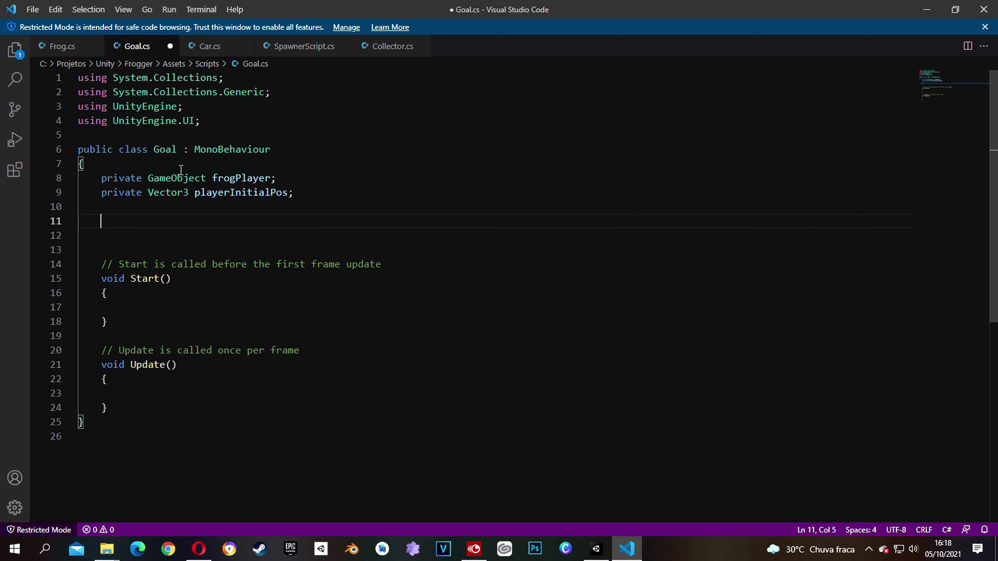
text(p)
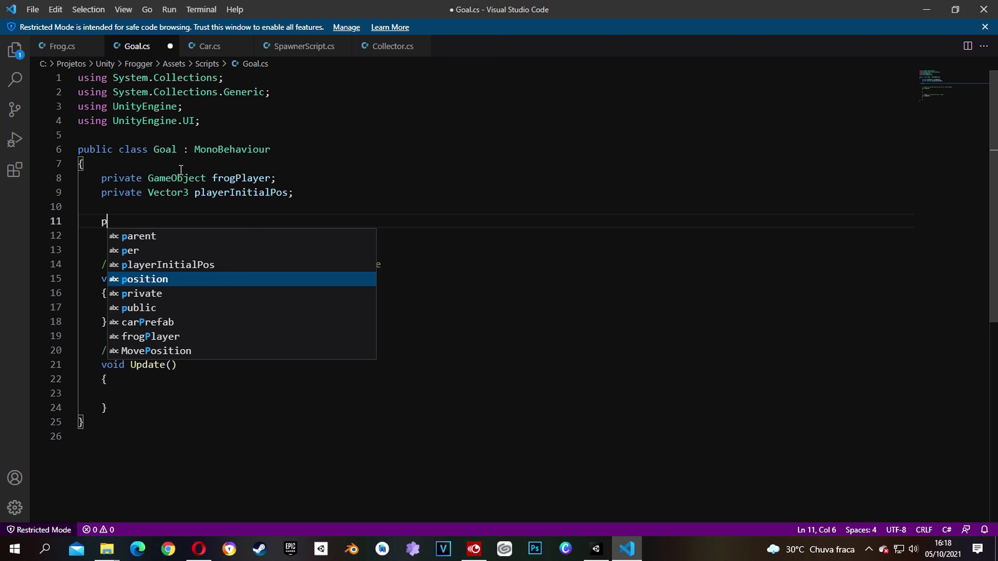
text(ublic Text score)
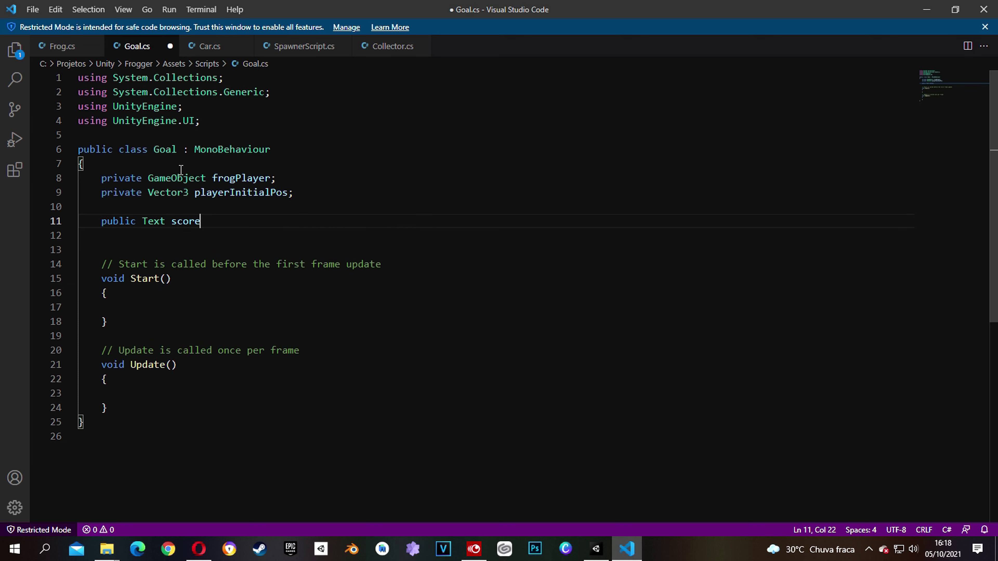
text(Text;)
key(Return)
text(private int score;)
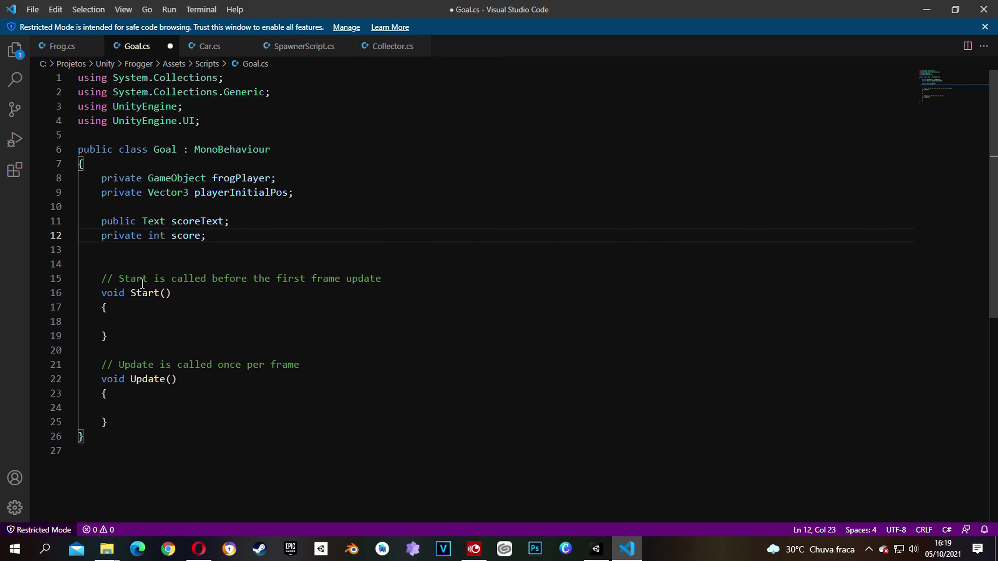
Rename Start to Awake and assign frogPlayer = GameObject.FindWithTag("Player") inside it
double_click(130, 294)
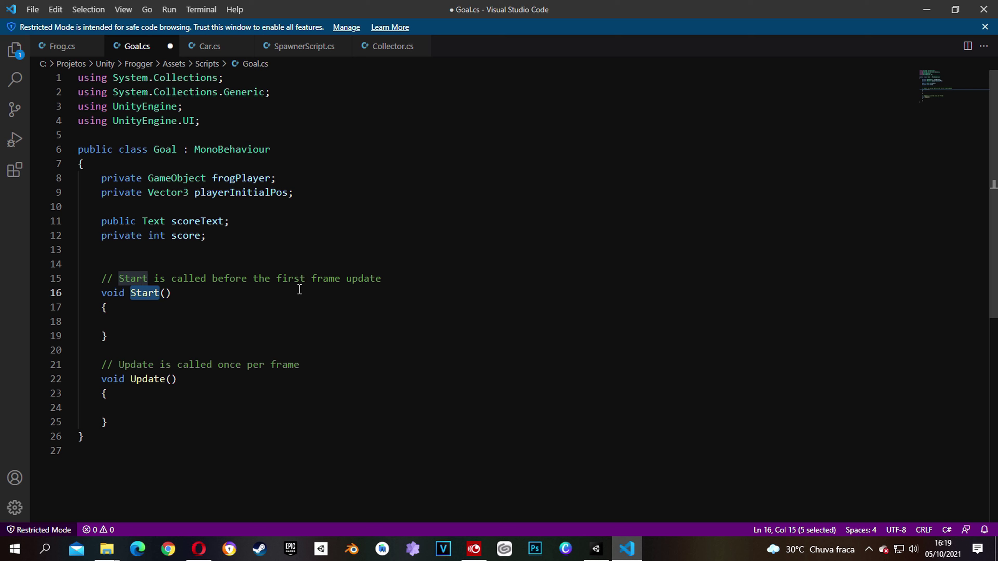
text(Awake)
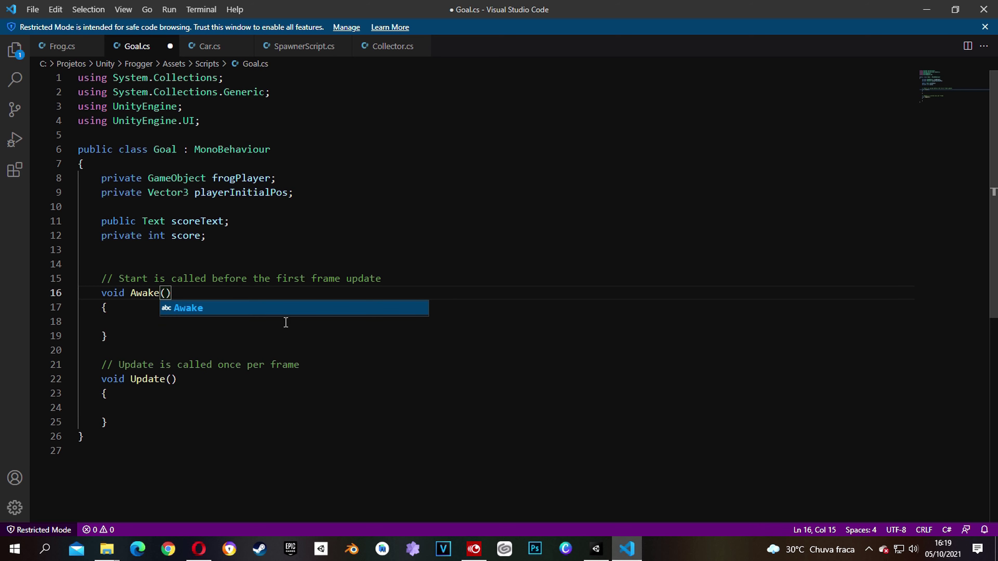
click(145, 323)
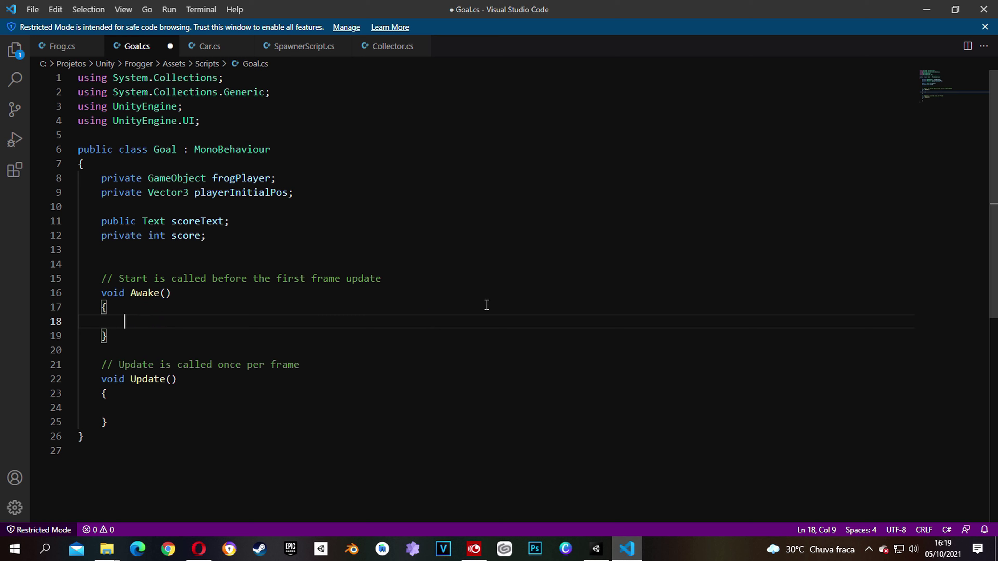
text(frop)
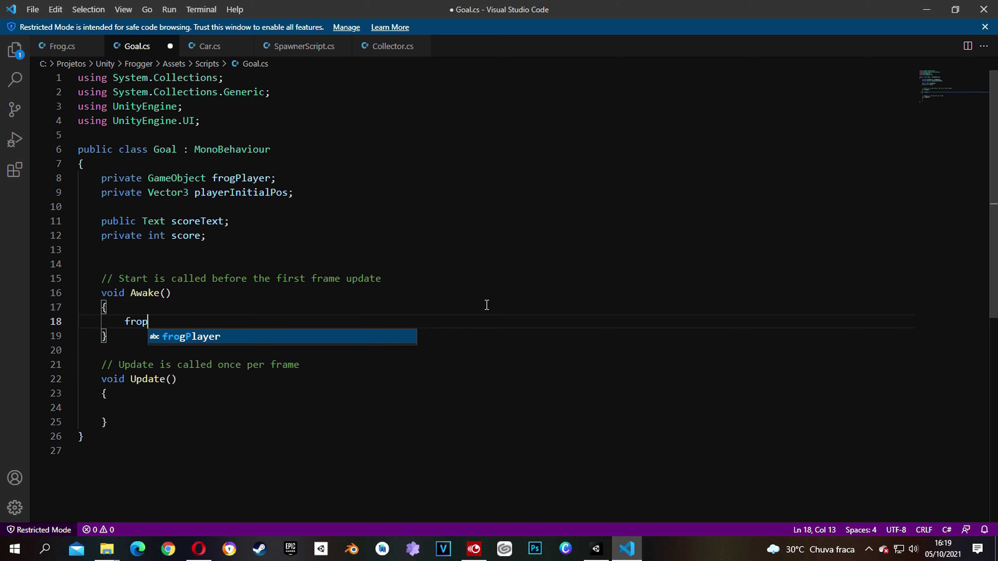
key(Tab)
text(= )
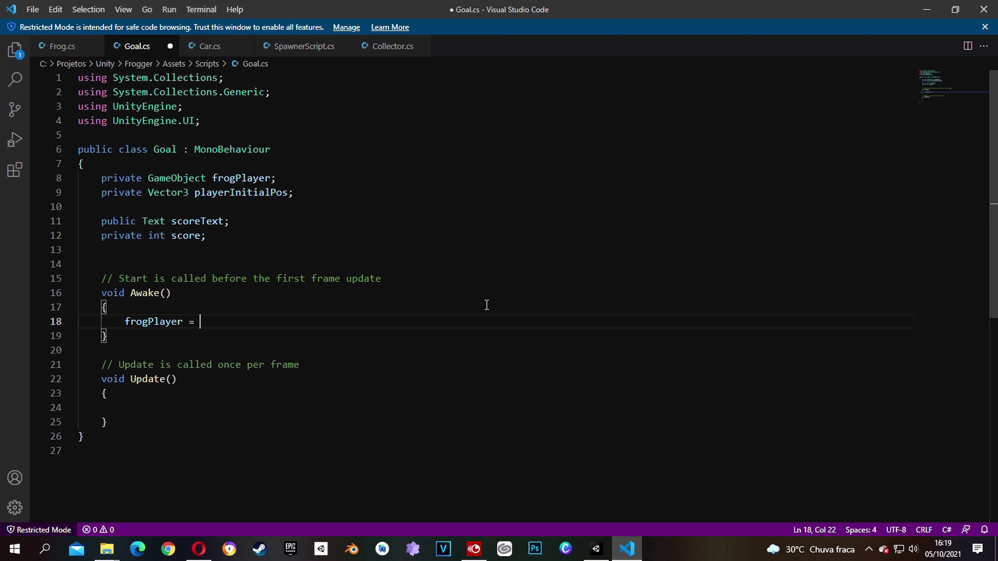
text(Game)
key(Tab)
text(FindWithTag)
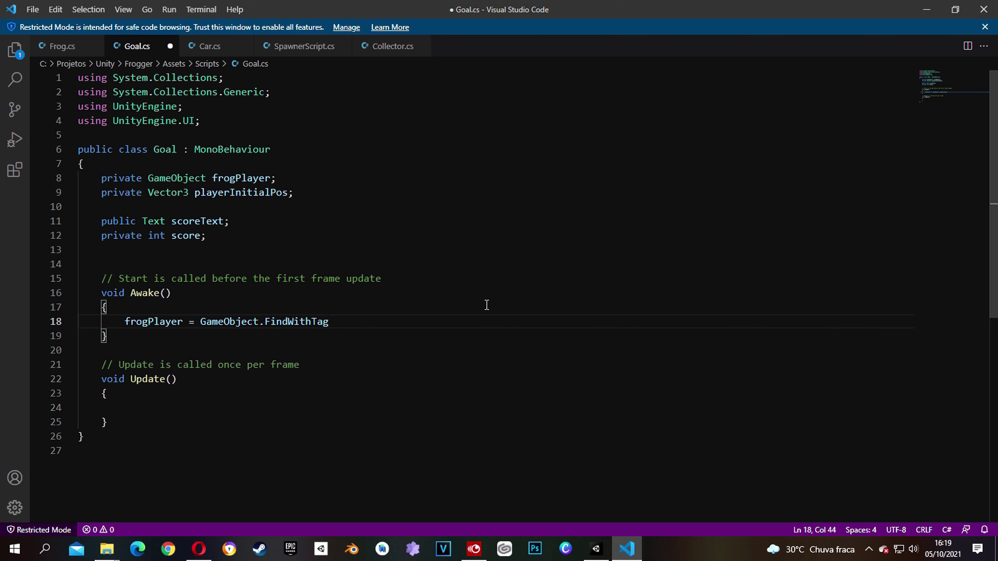
text(("Player"))
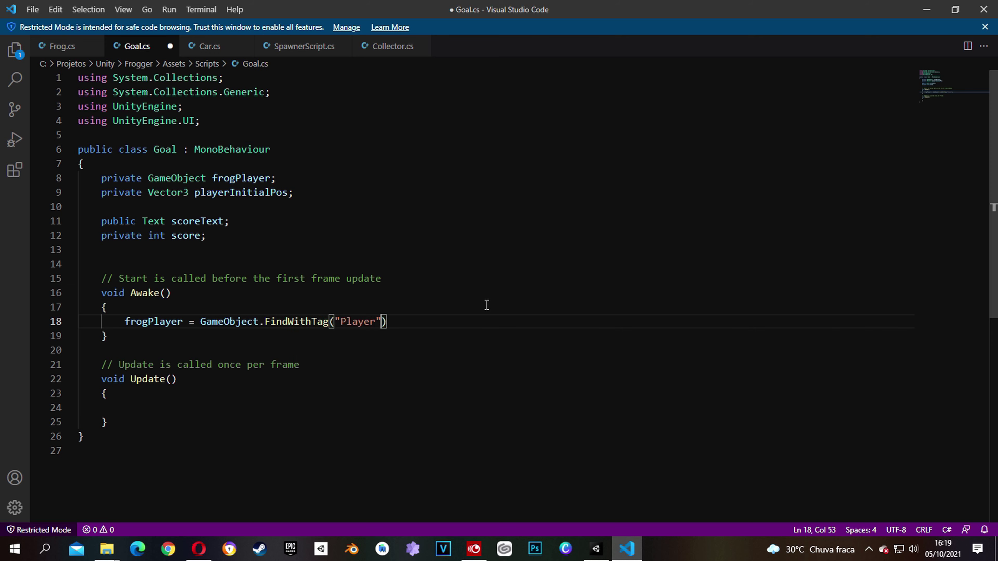
text(;)
Store frogPlayer.transform.position in playerInitialPos within Awake
key(Return)
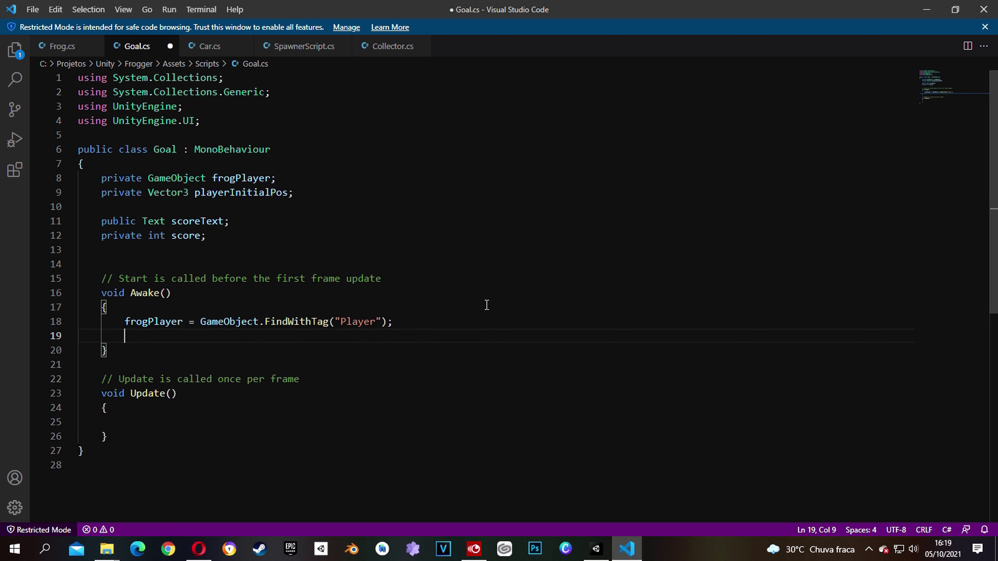
text(pla)
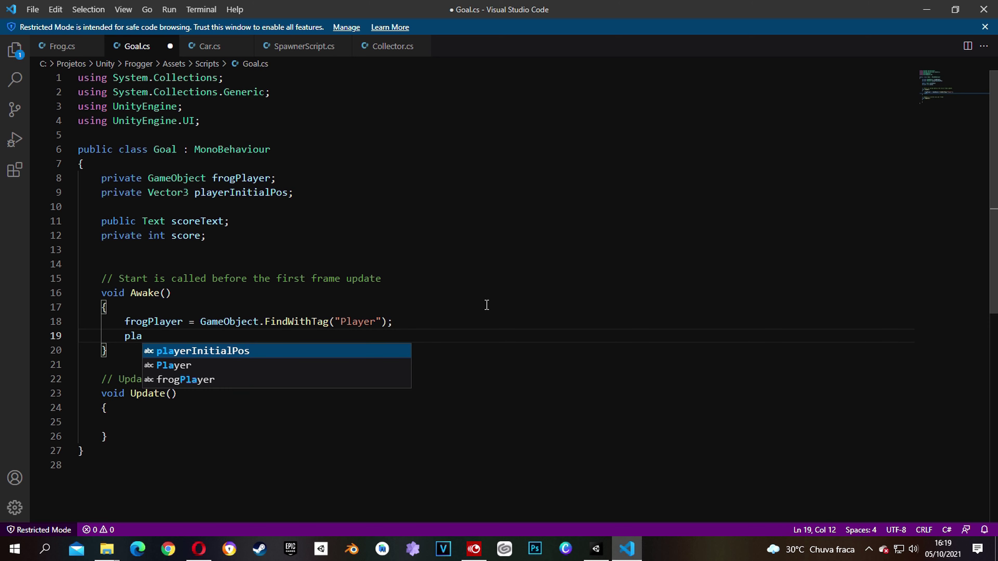
key(Tab)
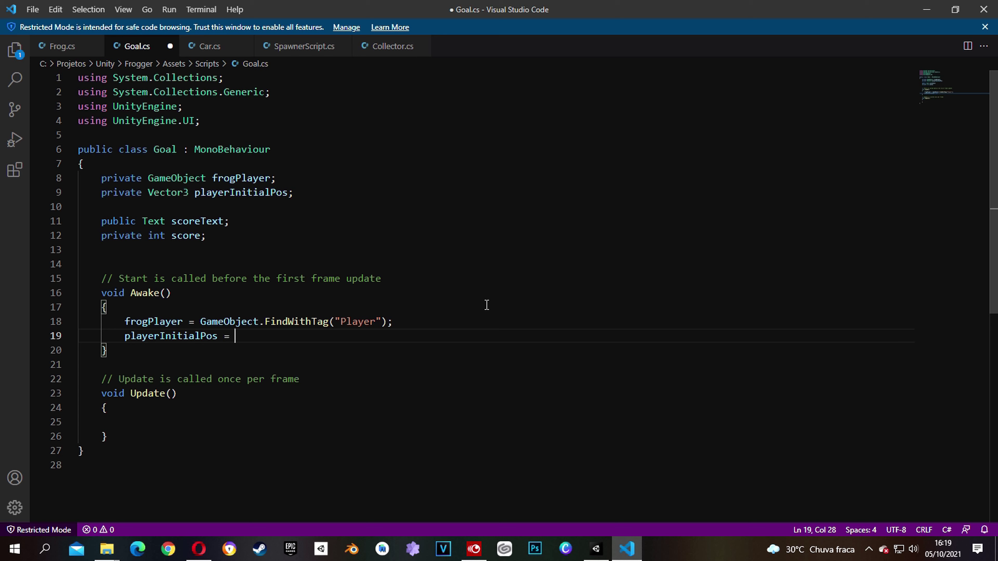
text(frog)
key(Tab)
text(tra)
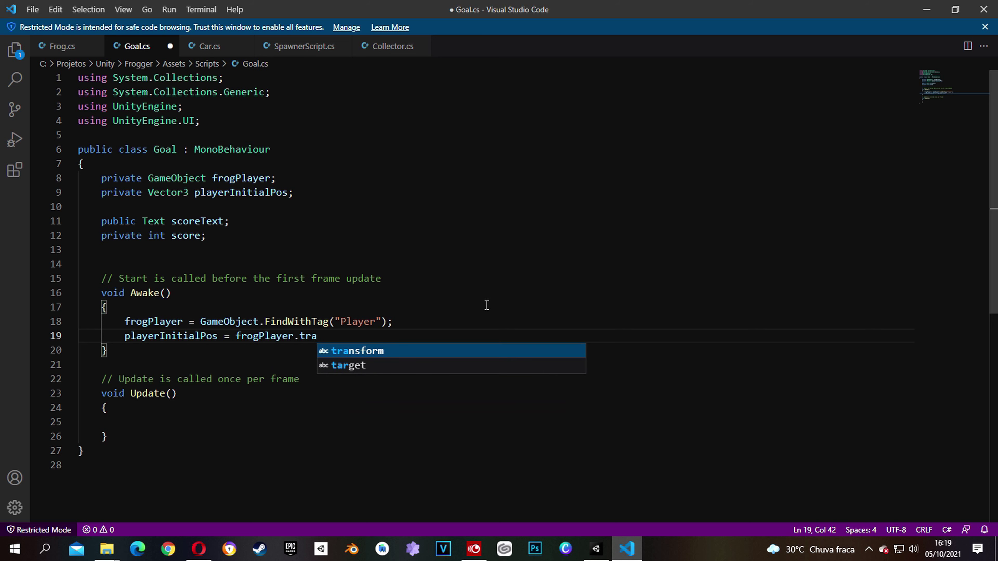
key(Tab)
text(.pos)
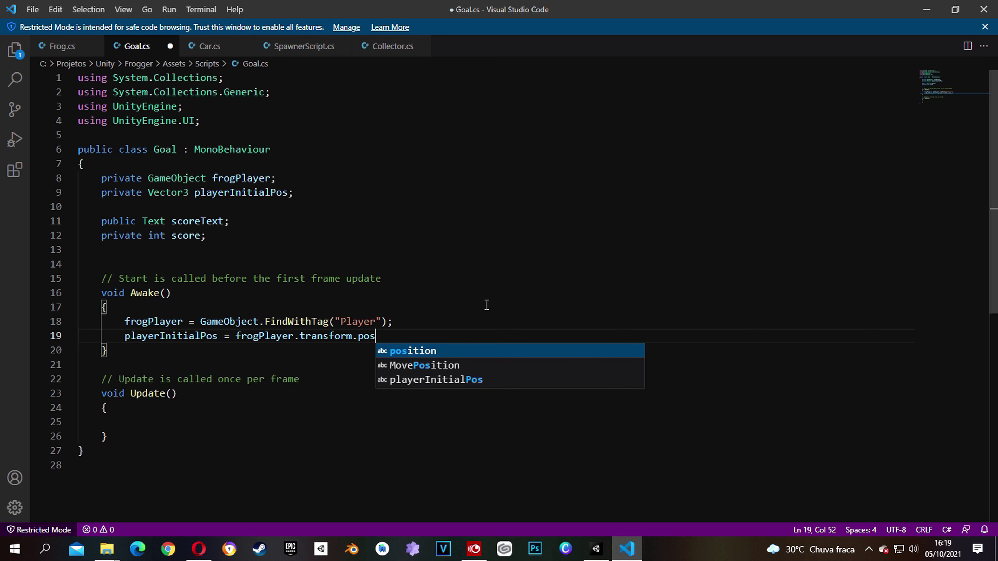
key(Tab)
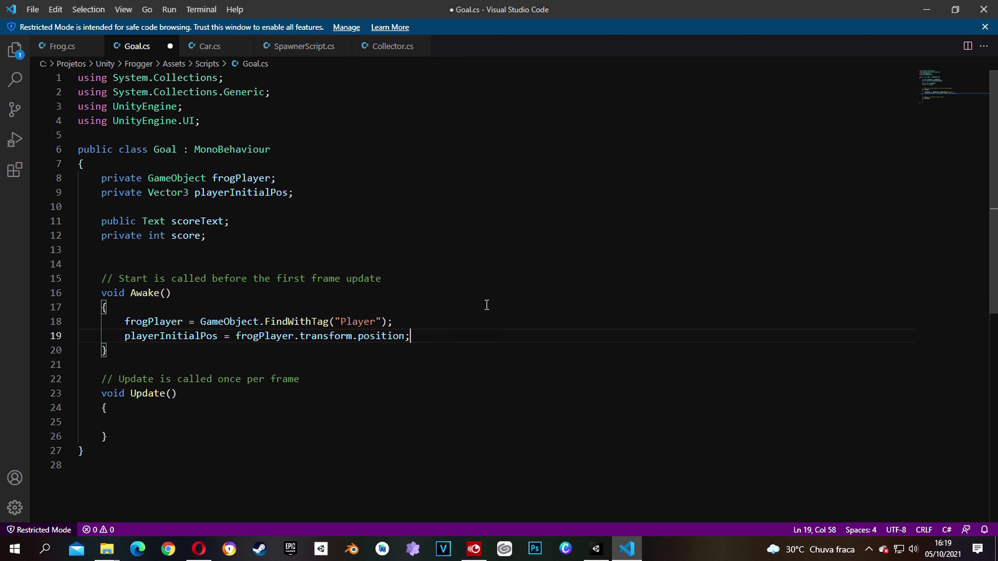
scroll(258, 437, down, 4)
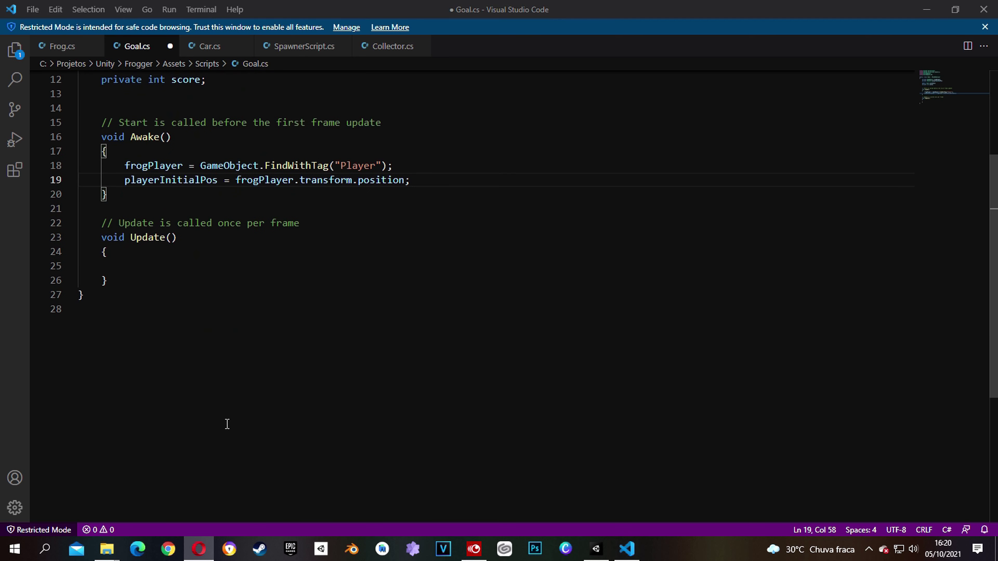
scroll(227, 424, up, 1)
drag(103, 254, 199, 309)
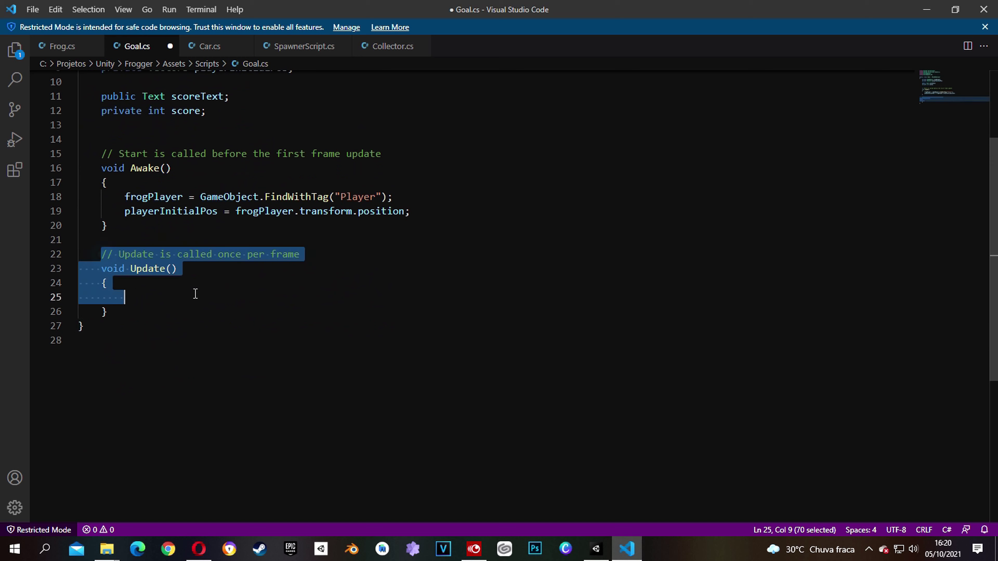
Replace Update with OnTriggerEnter2D(Collider2D target) containing an if(target.tag == "Player") check
key(BackSpace)
key(Return)
key(Return)
key(Up)
key(Up)
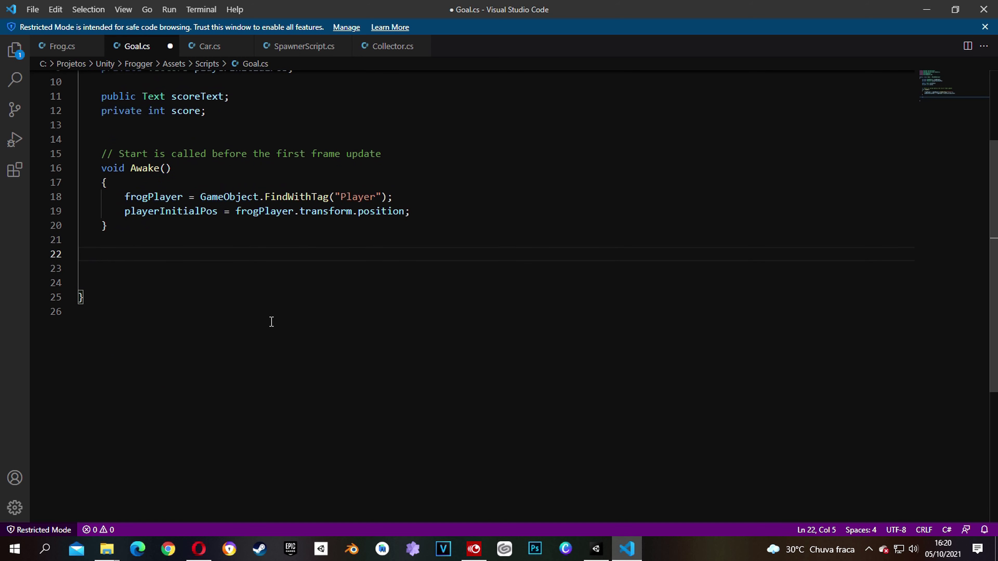
text(o)
key(BackSpace)
text(void OnTri)
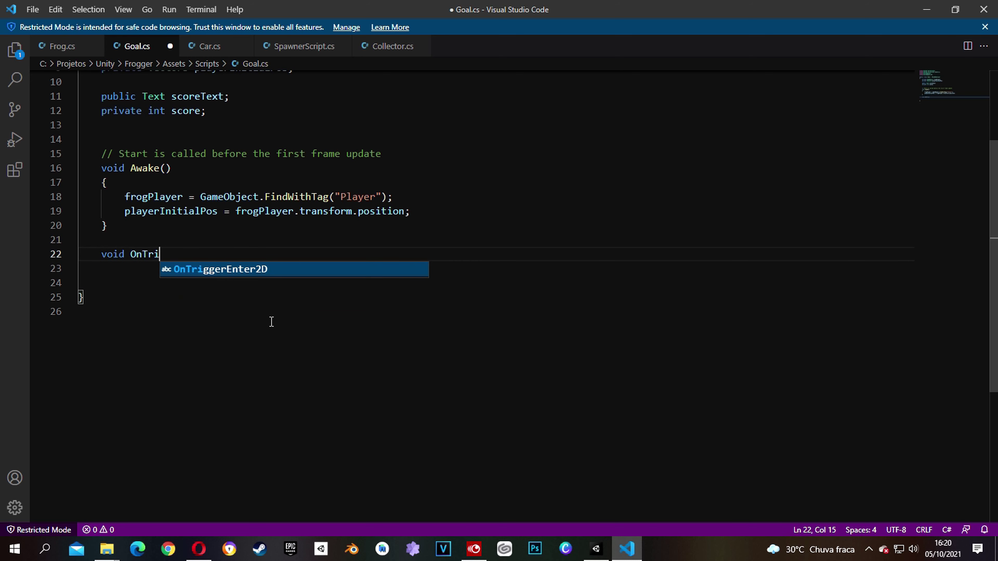
key(Return)
text(()
text(Coll)
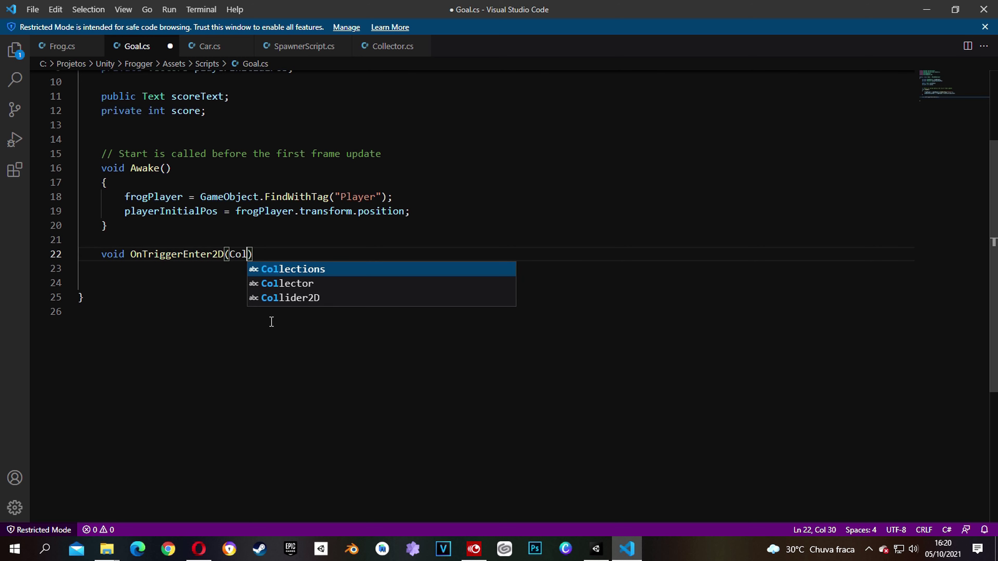
key(Down)
key(Down)
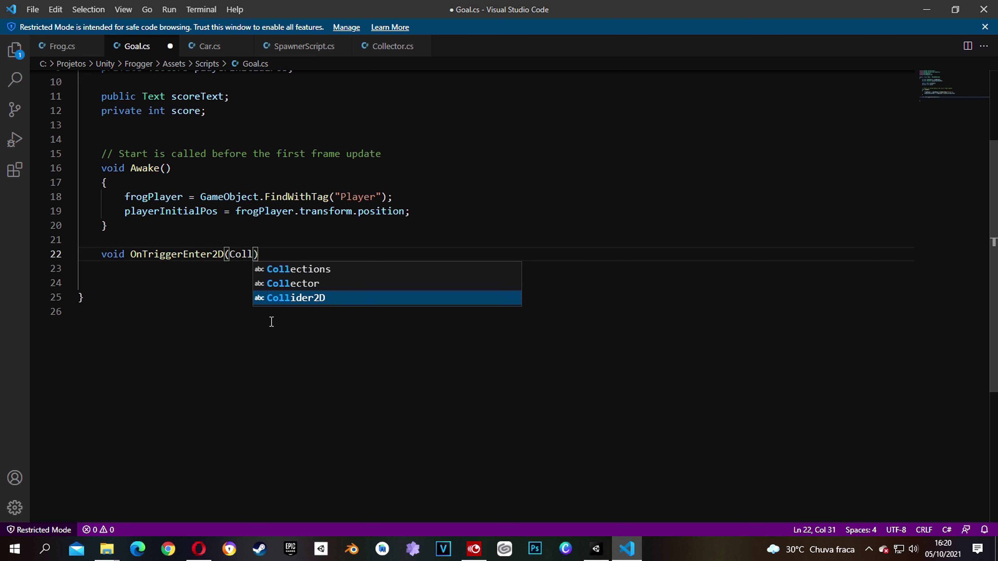
key(Return)
text(target)
key(Right)
text({)
key(Return)
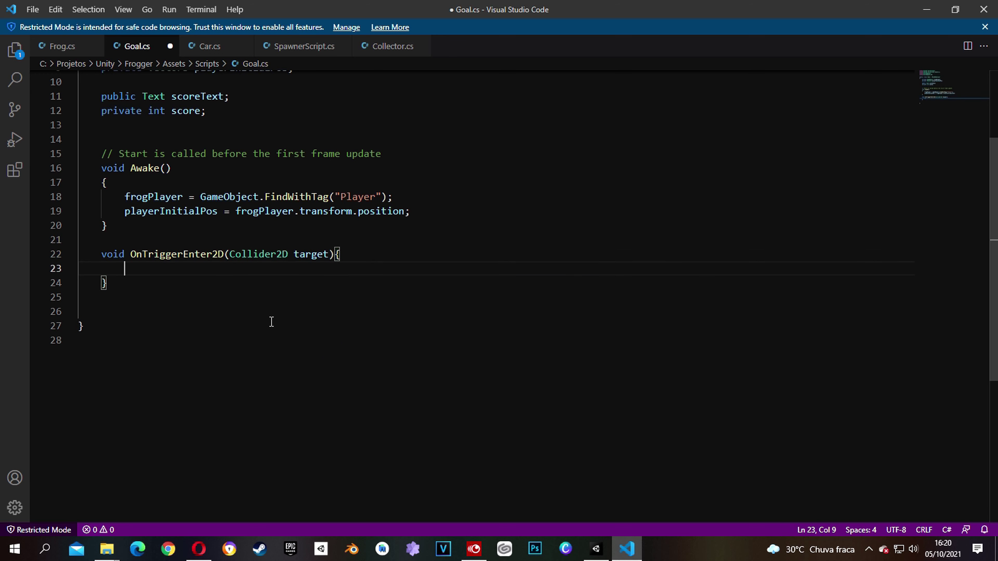
key(Return)
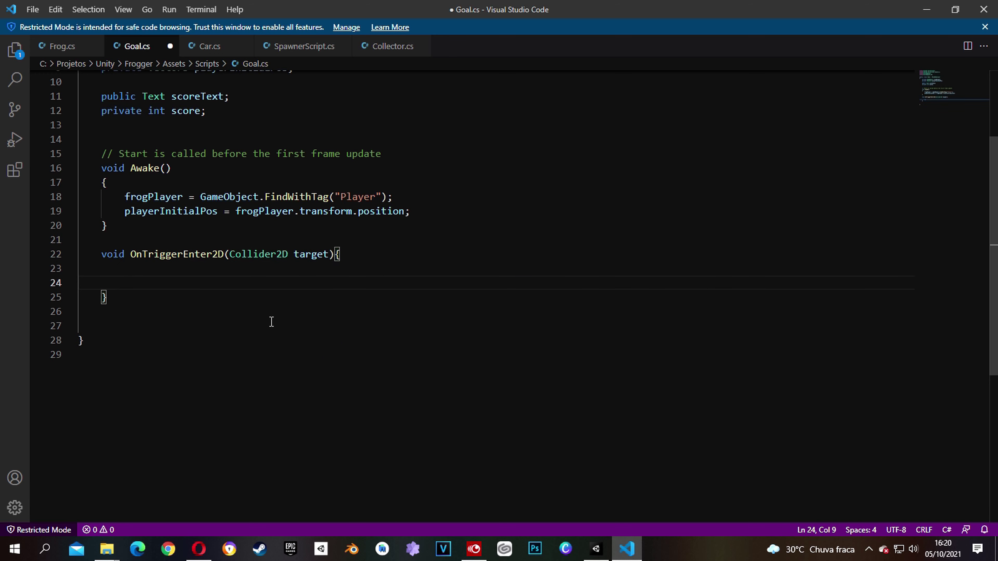
text(if)
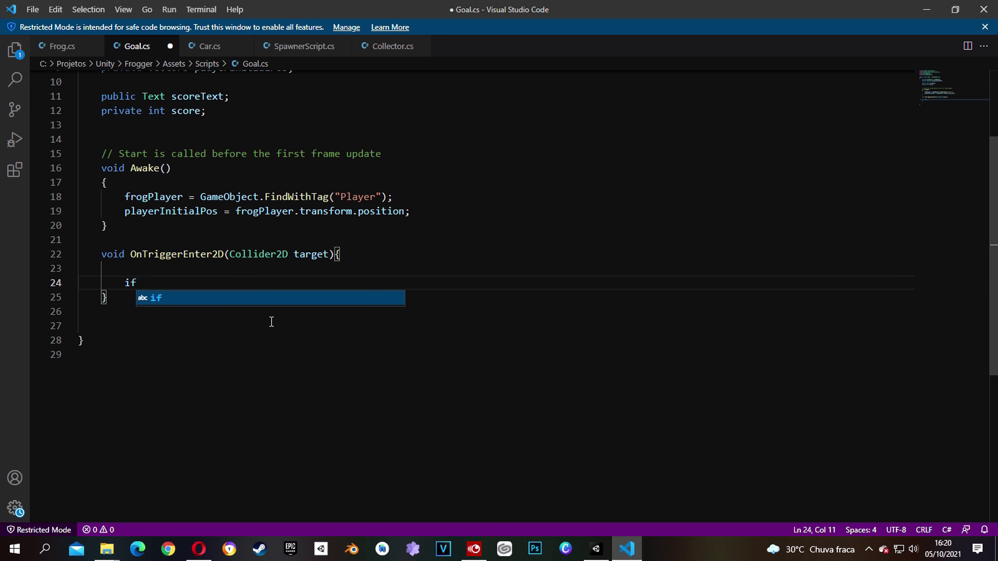
text((ta)
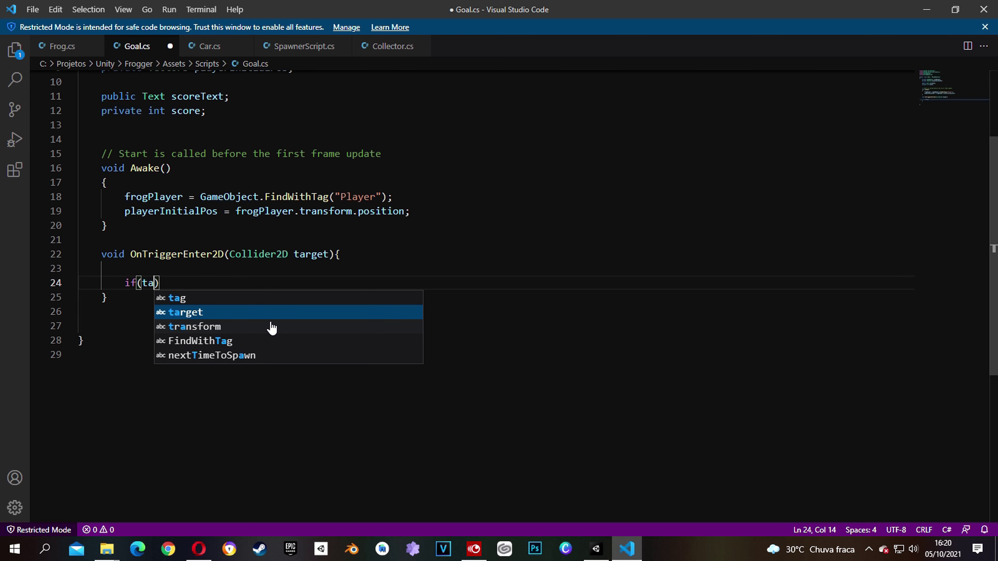
key(Return)
text(.tag == "Player")
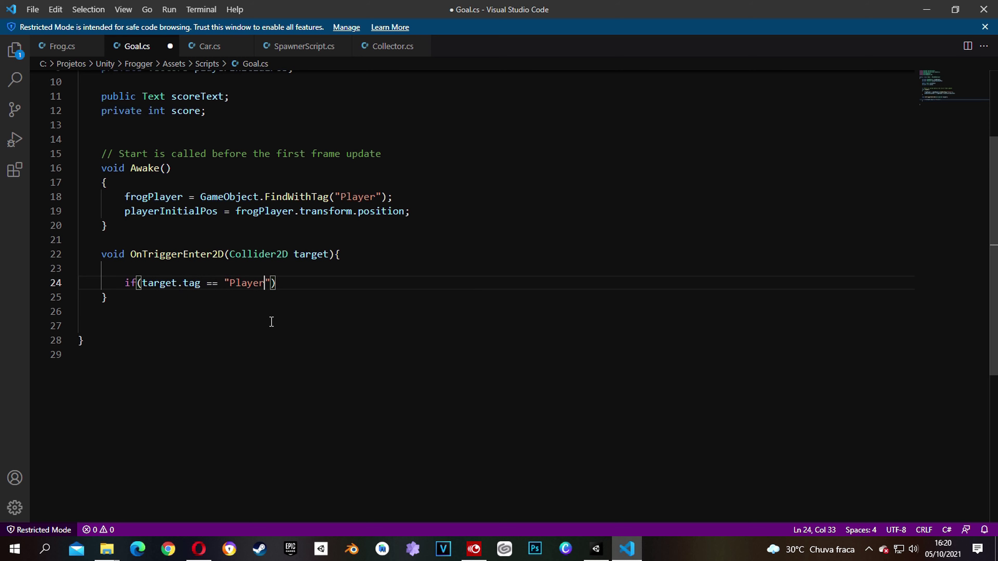
text(){)
Inside the if, reset target.transform.position to playerInitialPos
key(Return)
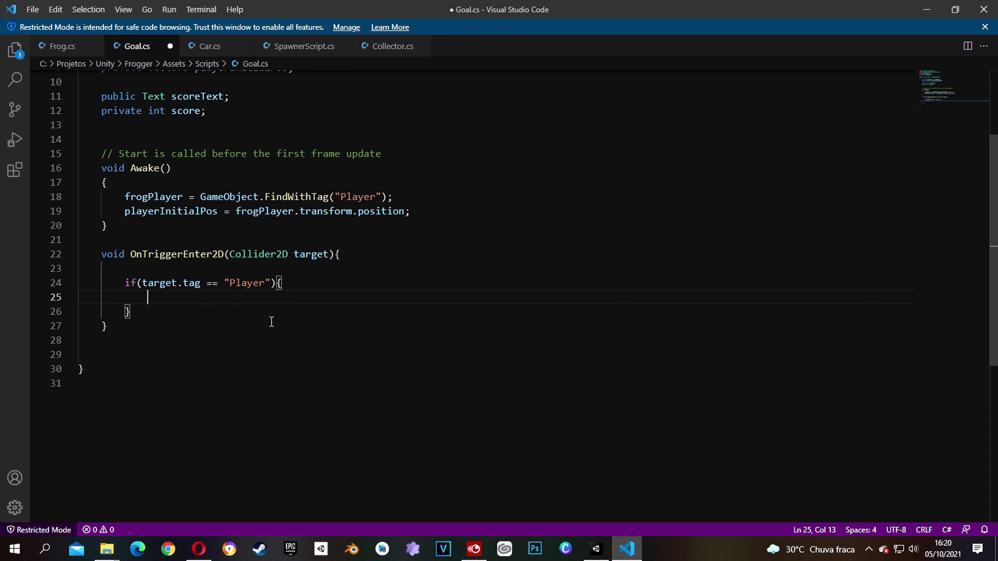
text(targ)
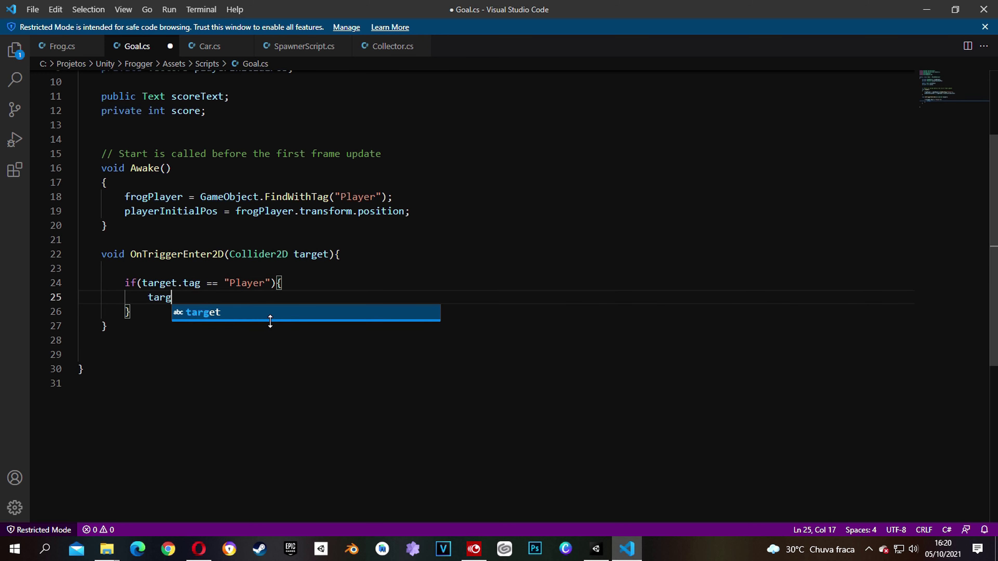
text(et.tran)
key(Tab)
text(.posi)
key(Tab)
text(= pla)
key(Tab)
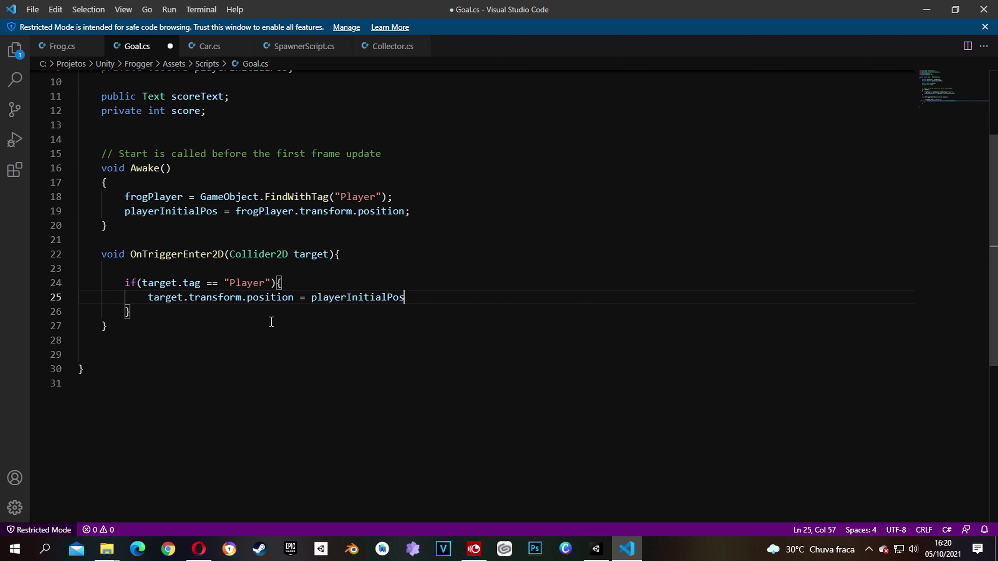
text(;)
key(Return)
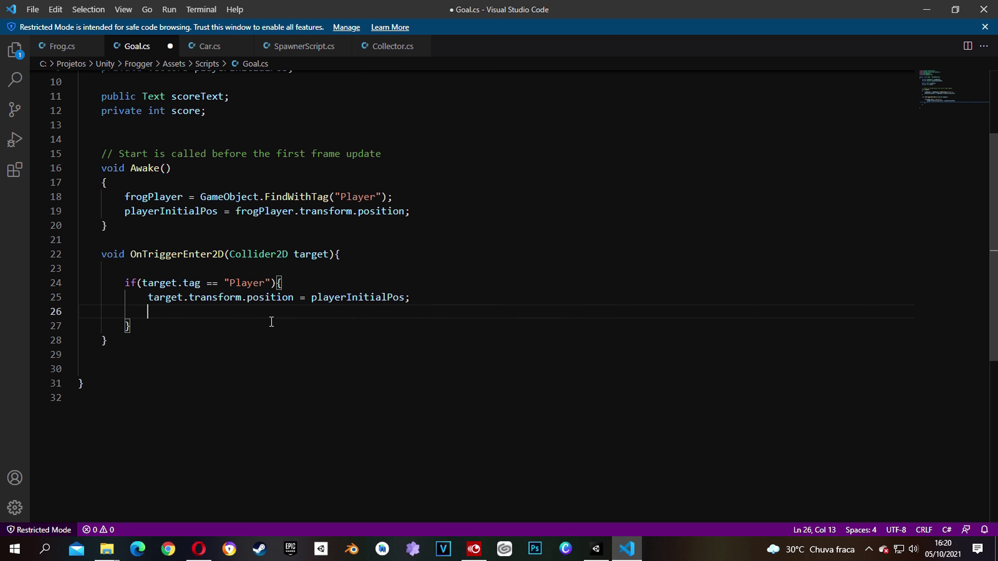
key(Return)
Add score += 100 and scoreText.text = score.ToString(), then save Goal.cs
text(score)
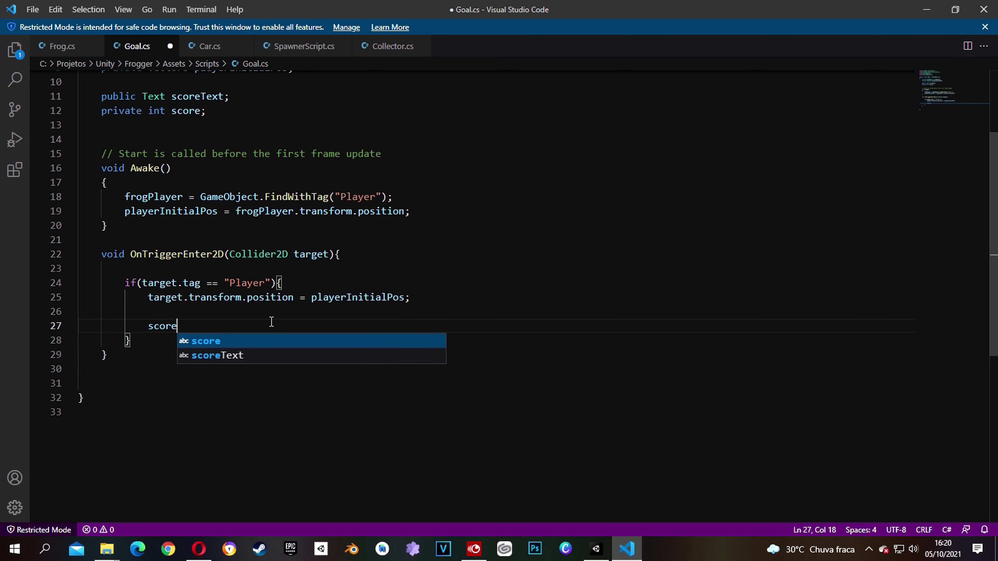
text( += )
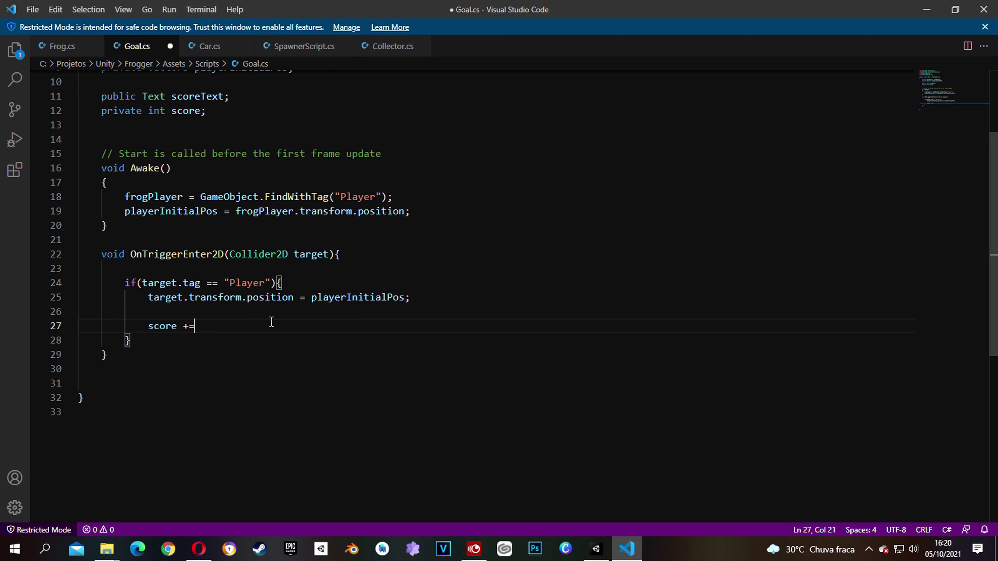
text(100;)
key(Return)
text(score)
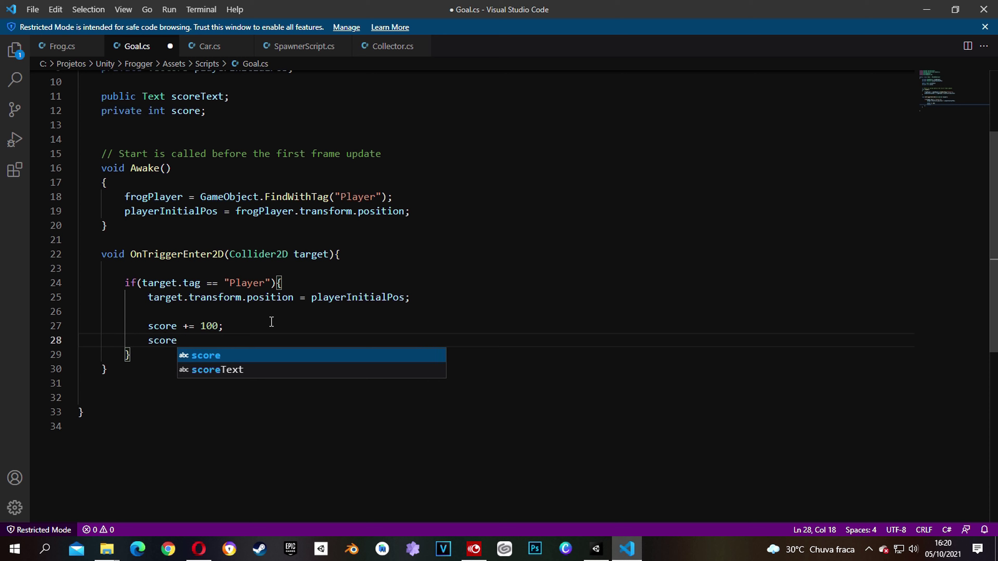
key(Down)
key(Return)
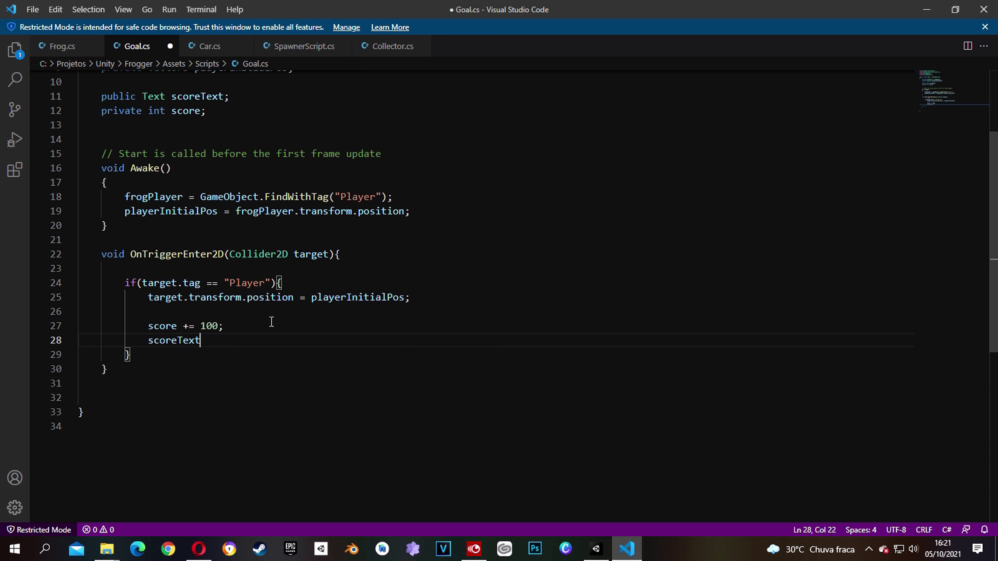
text(.text)
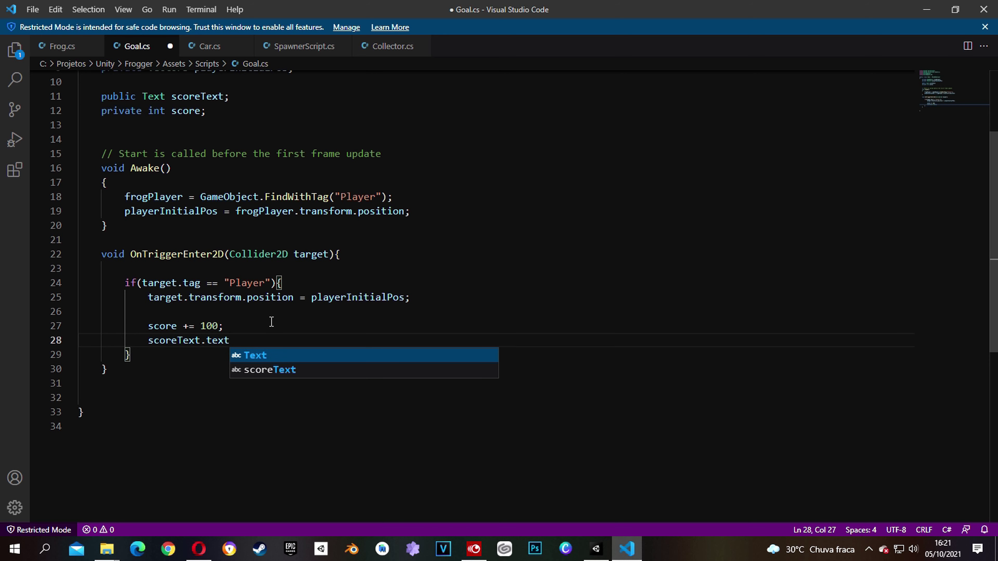
text( = )
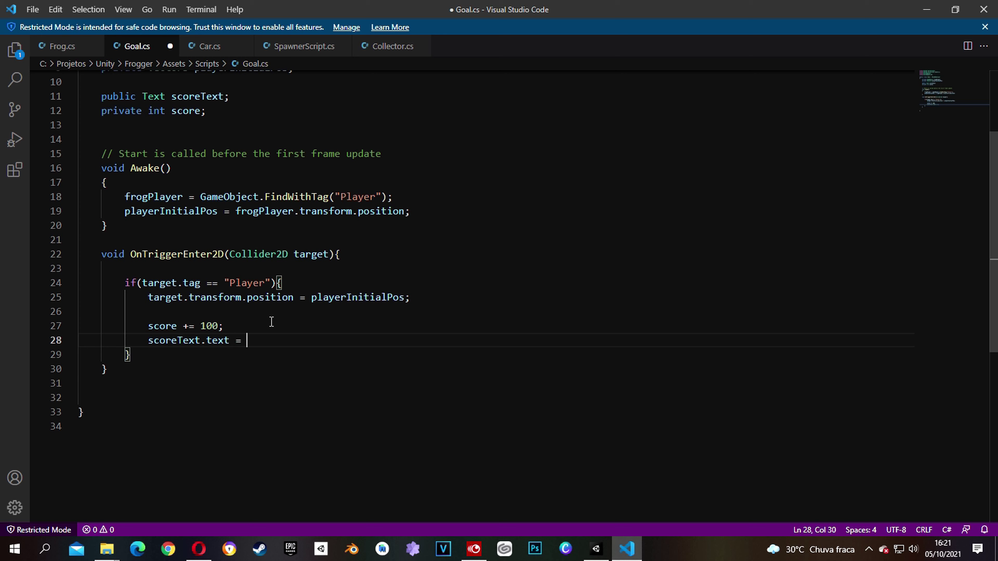
text(score)
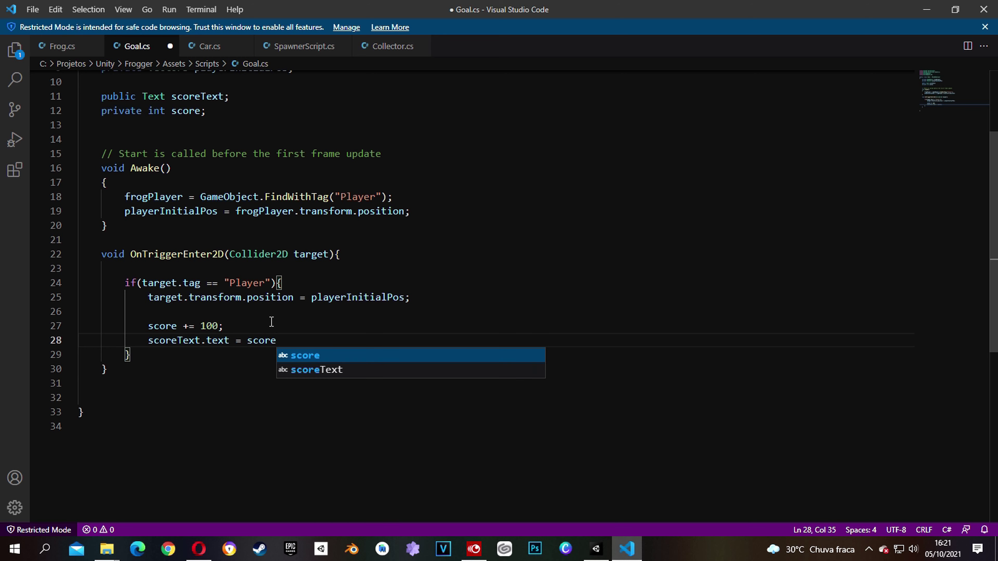
text(.ToS)
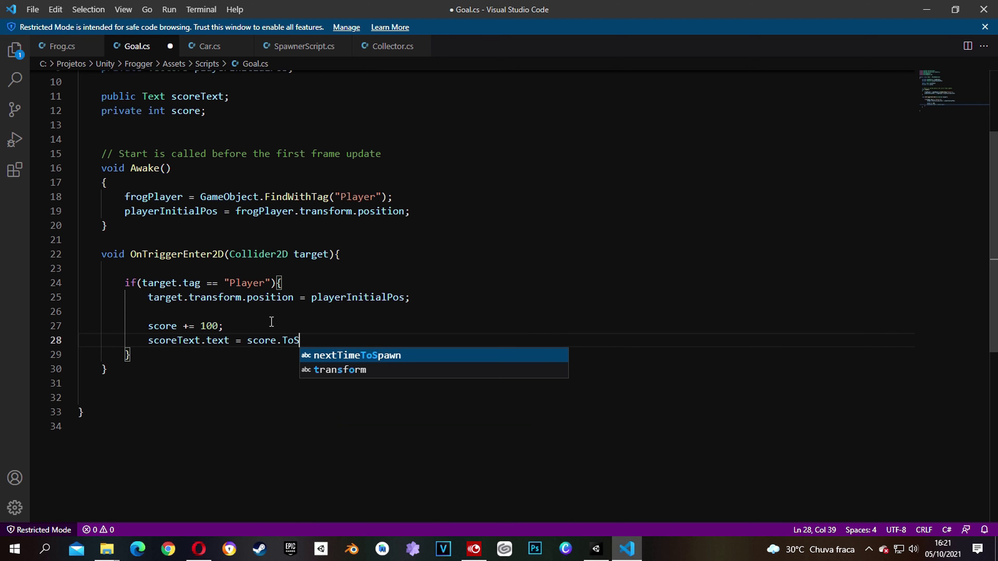
text(tring())
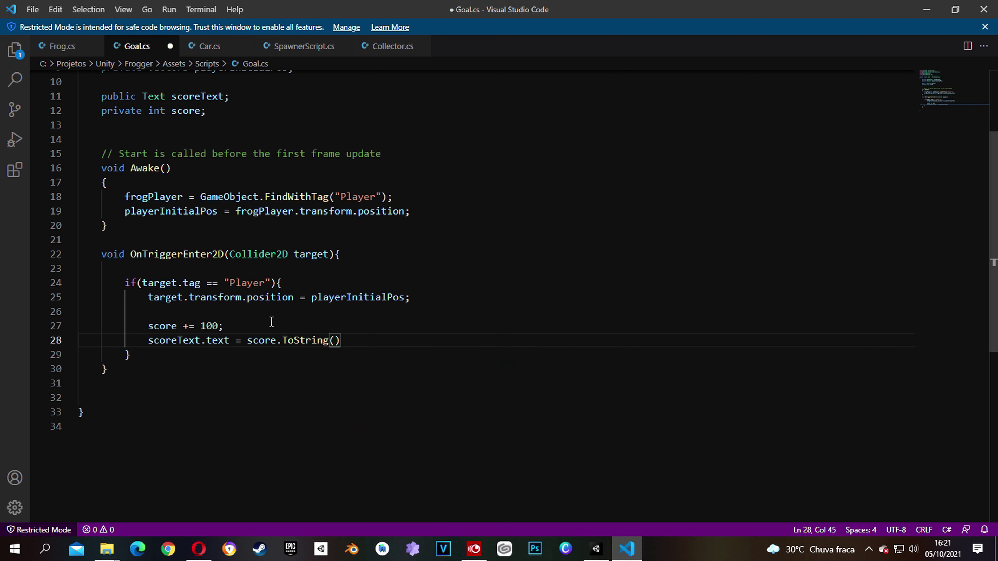
text(;)
scroll(300, 132, up, 3)
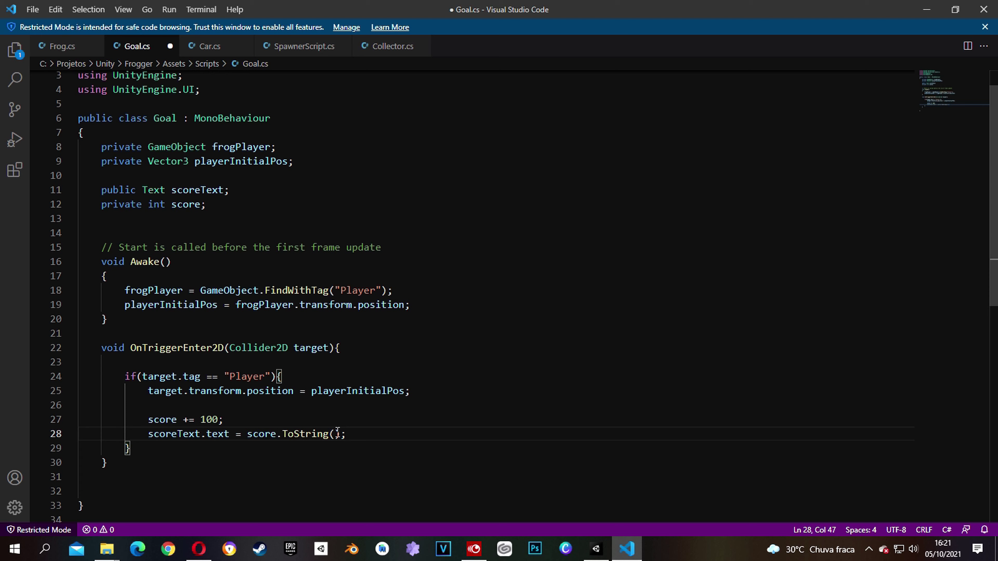
key(ctrl+s)
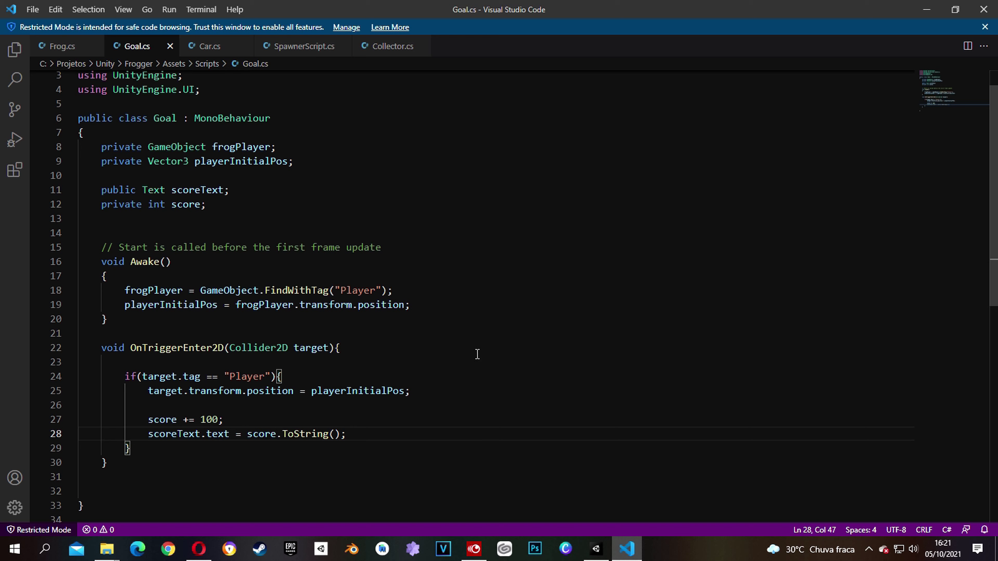
Back in Unity, tag the Frog object as Player
click(596, 549)
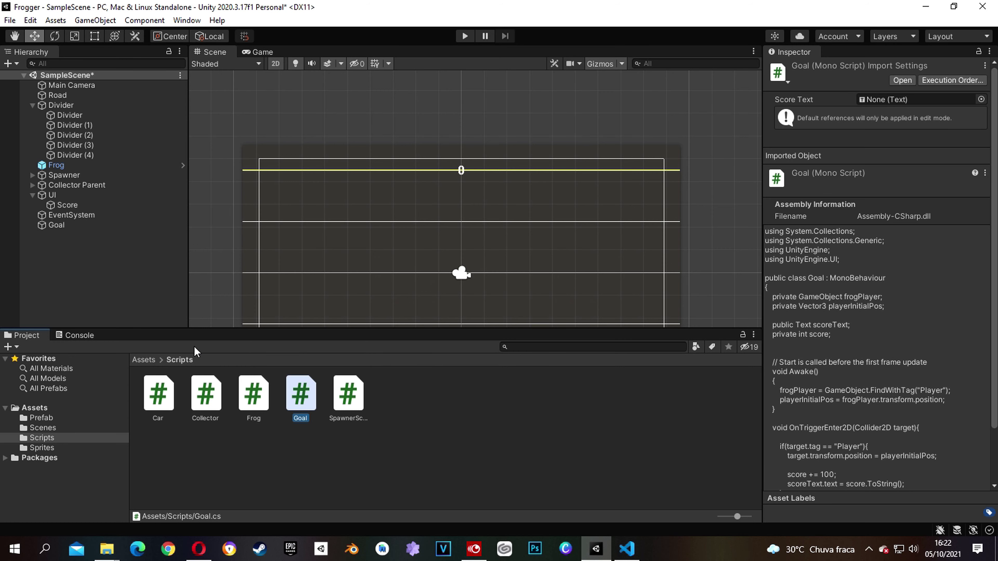
click(56, 167)
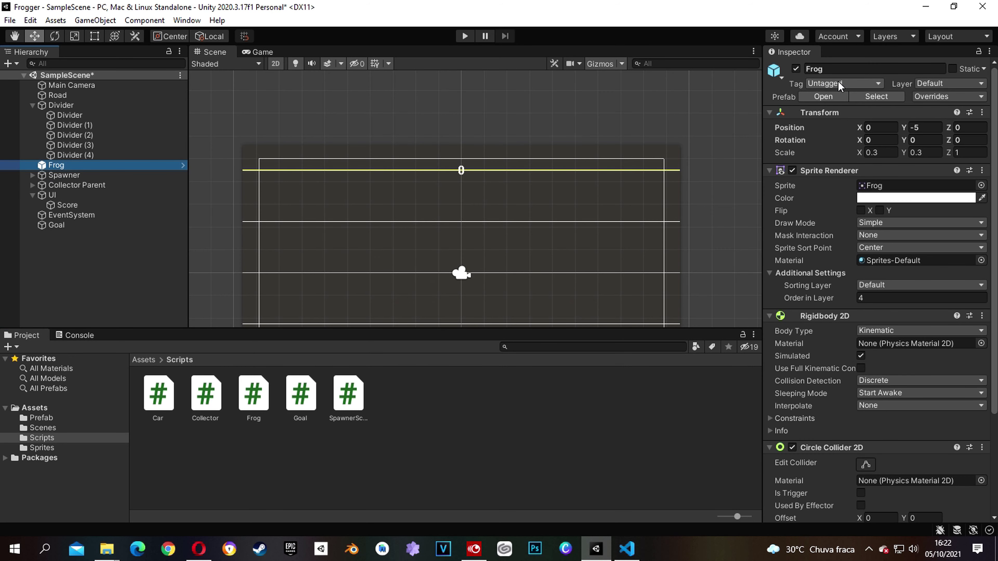
click(876, 84)
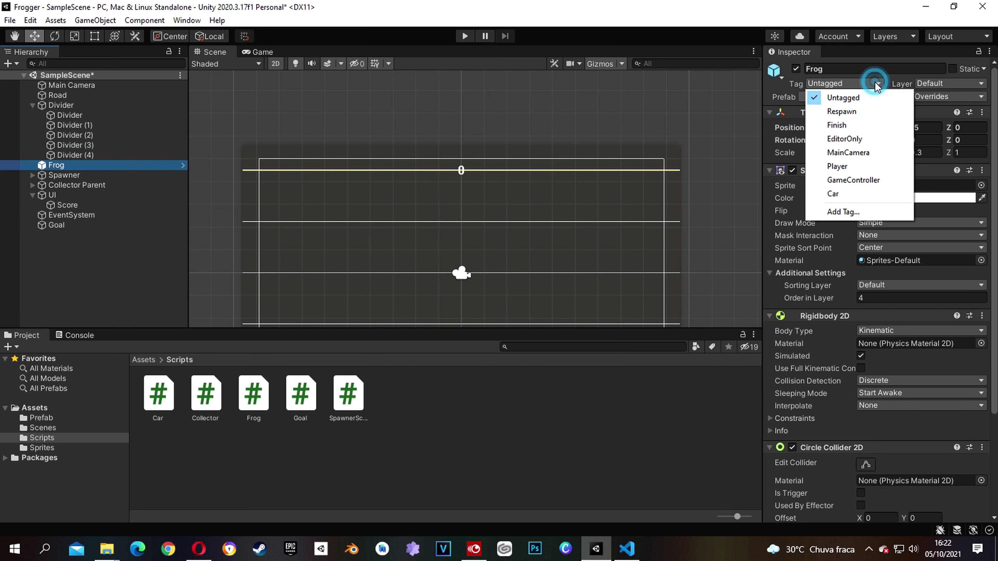
click(844, 169)
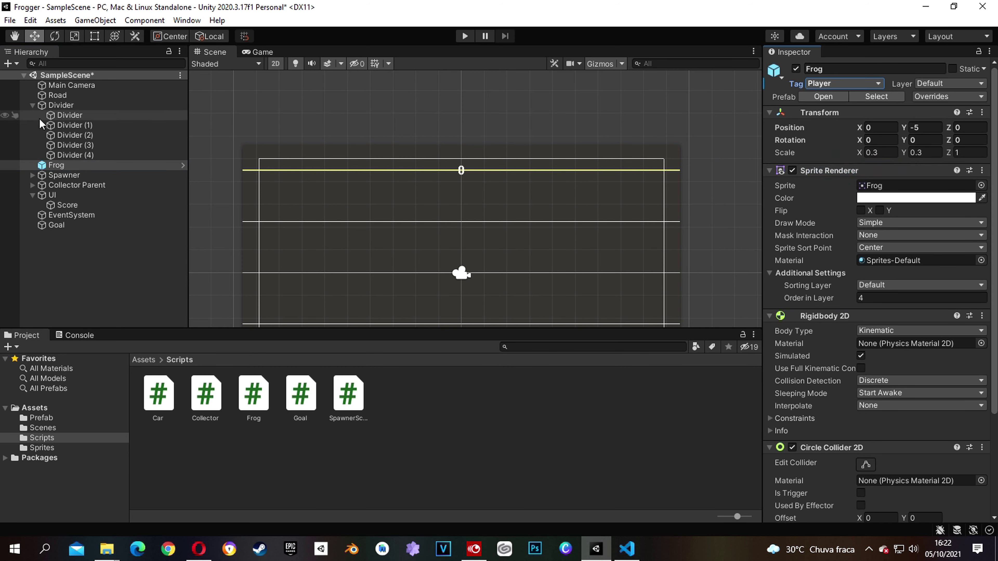
Assign the Score text to the Goal script's Score Text field and show the Game view
click(55, 194)
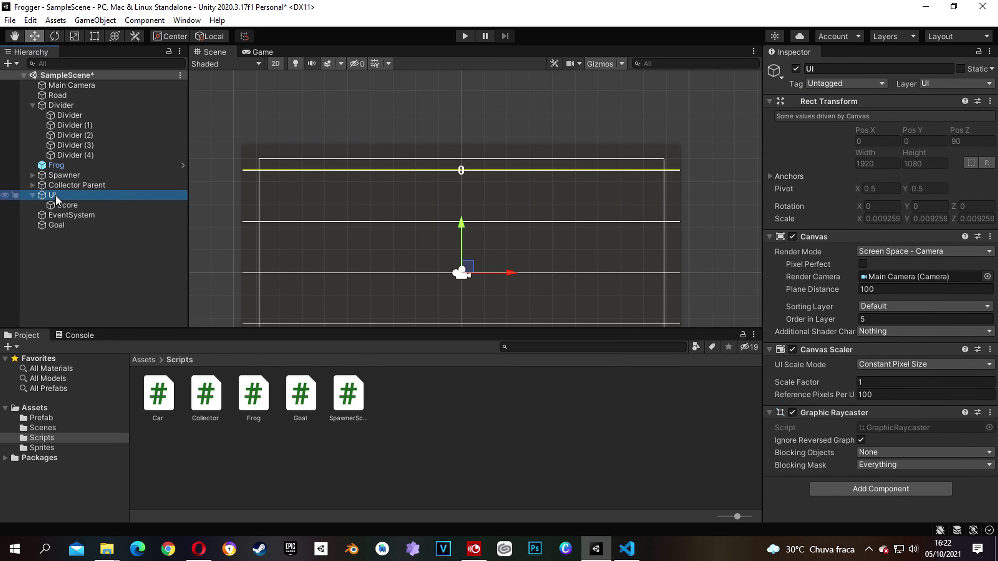
click(56, 225)
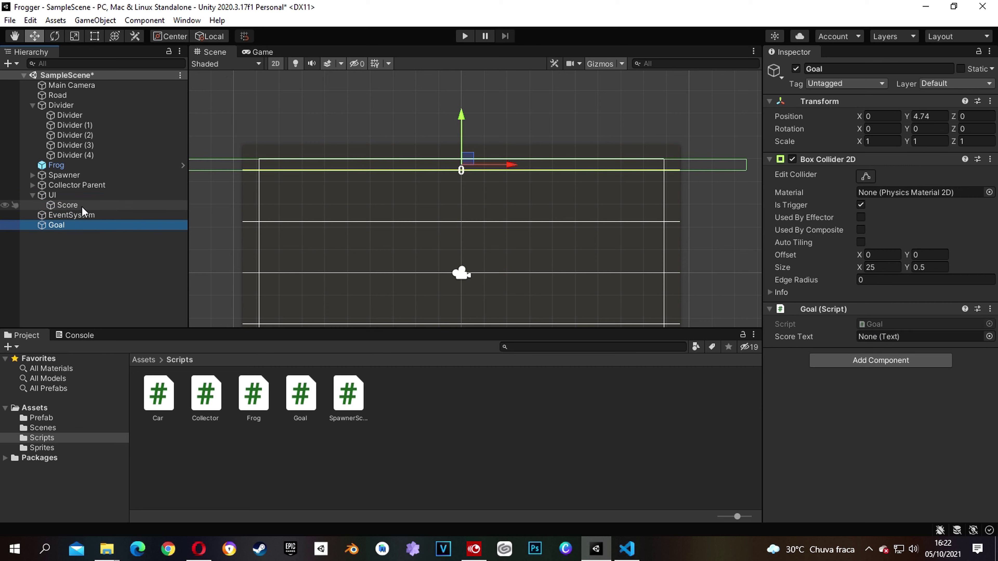
drag(67, 205, 885, 338)
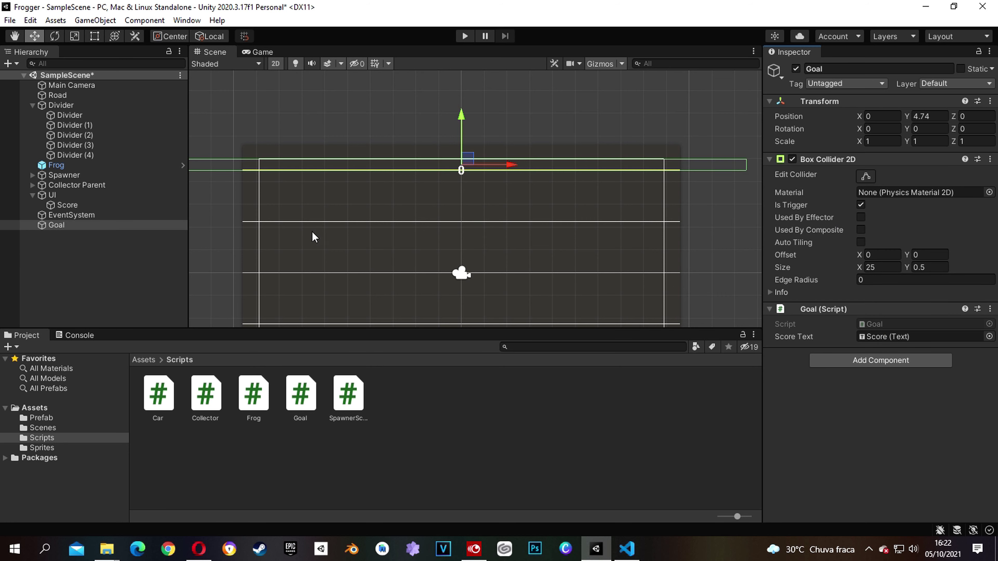
click(263, 52)
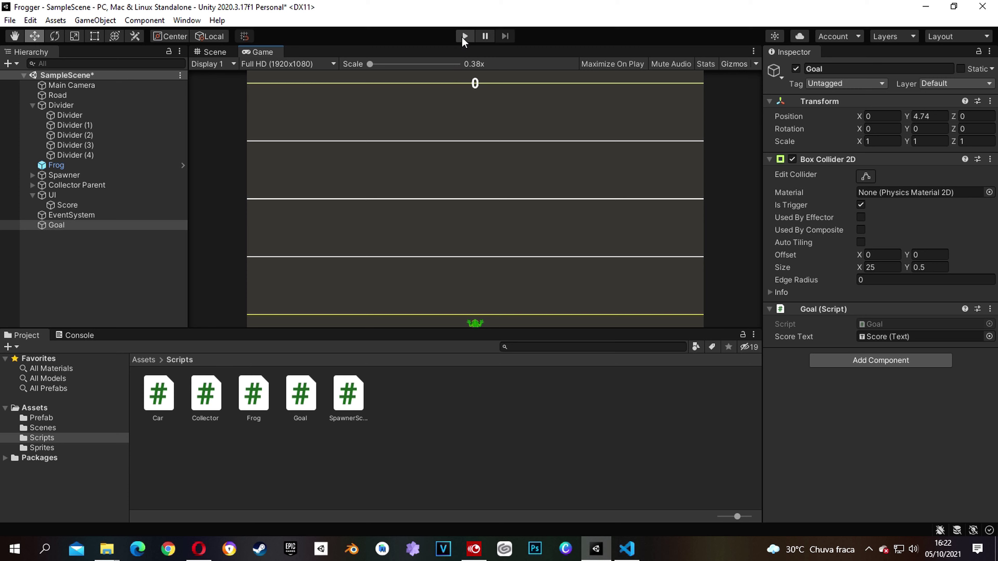
Play the game, hopping the frog up to the goal to score 100 per crossing, then stop
click(464, 36)
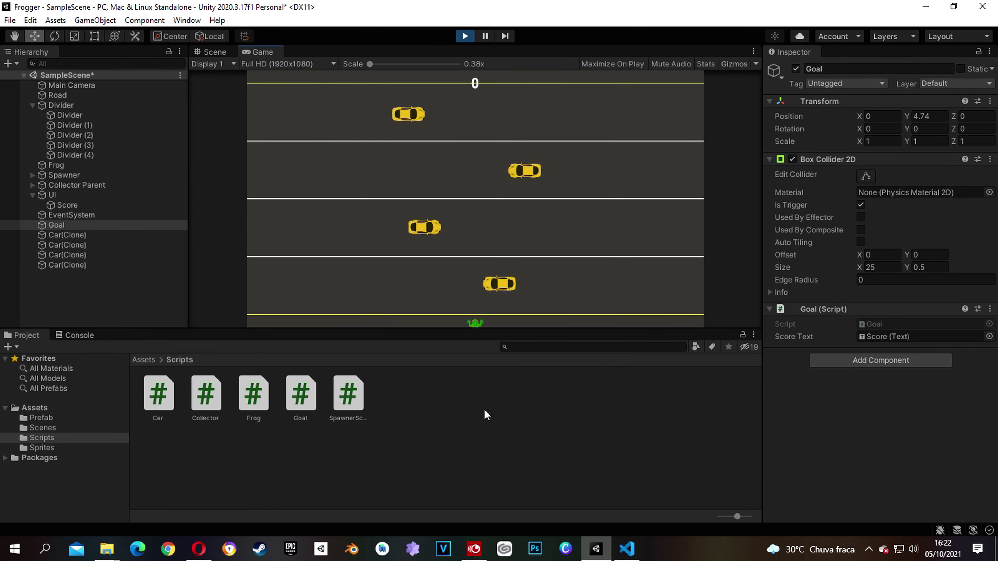
key(Up)
key(Up)
key(Up)
key(Up)
key(Up)
key(Up)
key(Up)
key(Up)
key(Up)
key(Up)
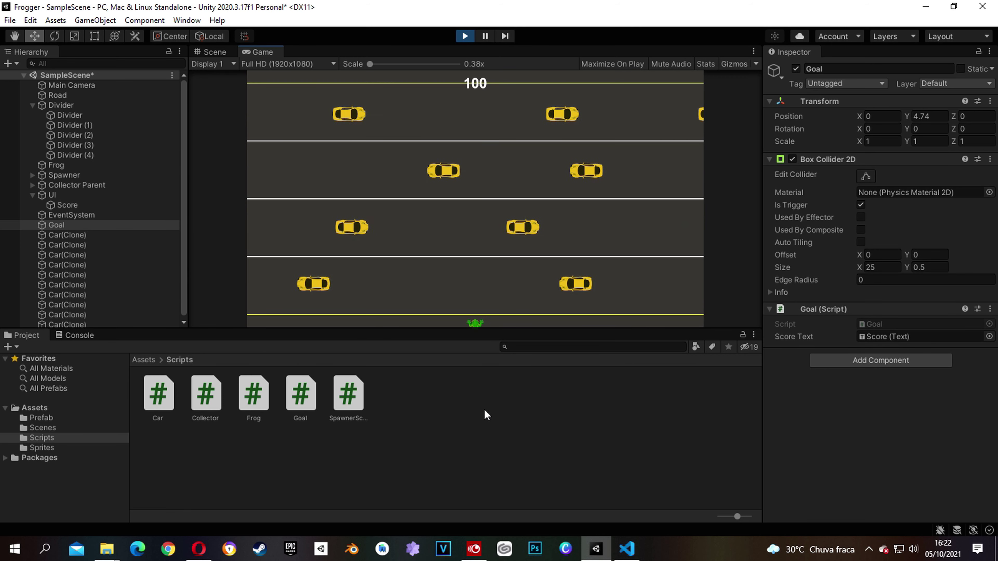
key(Up)
key(Up)
key(Up)
key(Up)
key(Up)
key(Up)
key(Up)
key(Up)
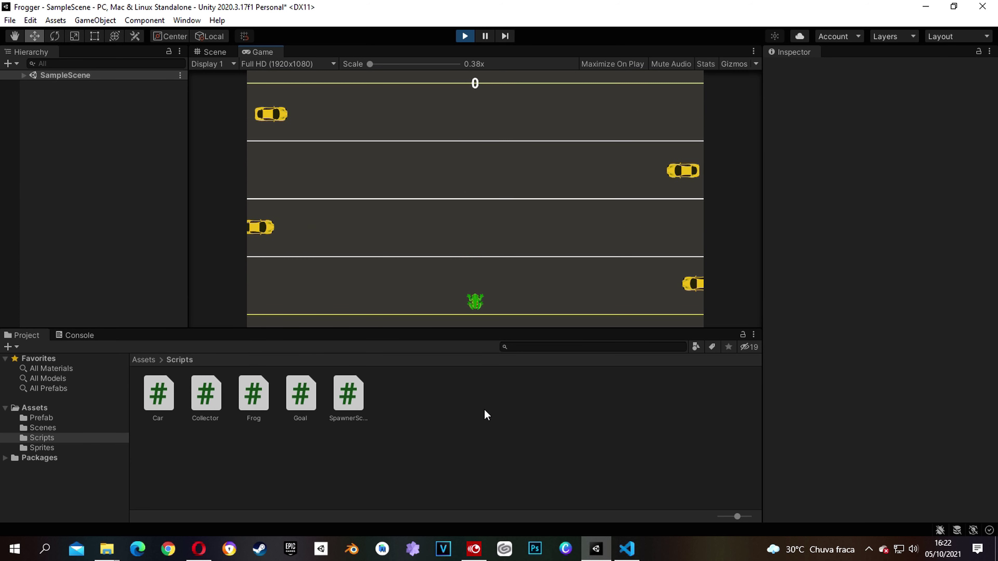
key(Up)
key(Up)
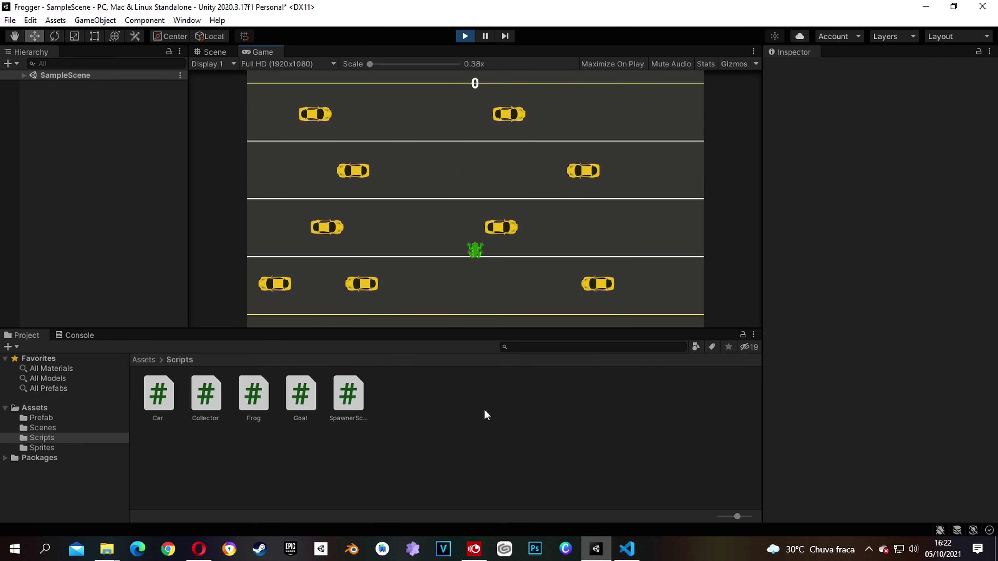
key(Up)
key(Up)
key(Up)
key(Up)
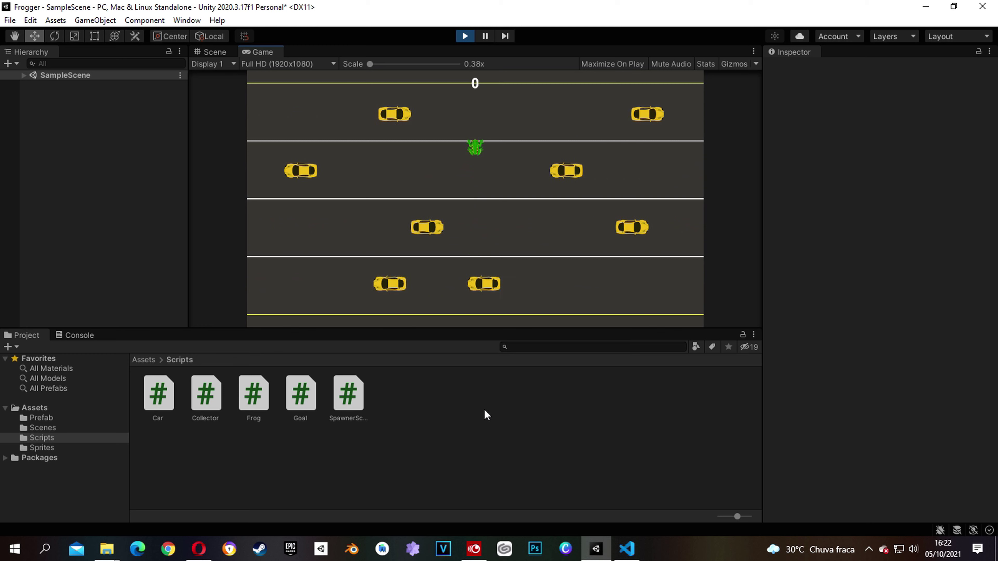
key(Up)
key(Up)
key(Up)
key(Up)
key(Up)
key(Up)
key(Up)
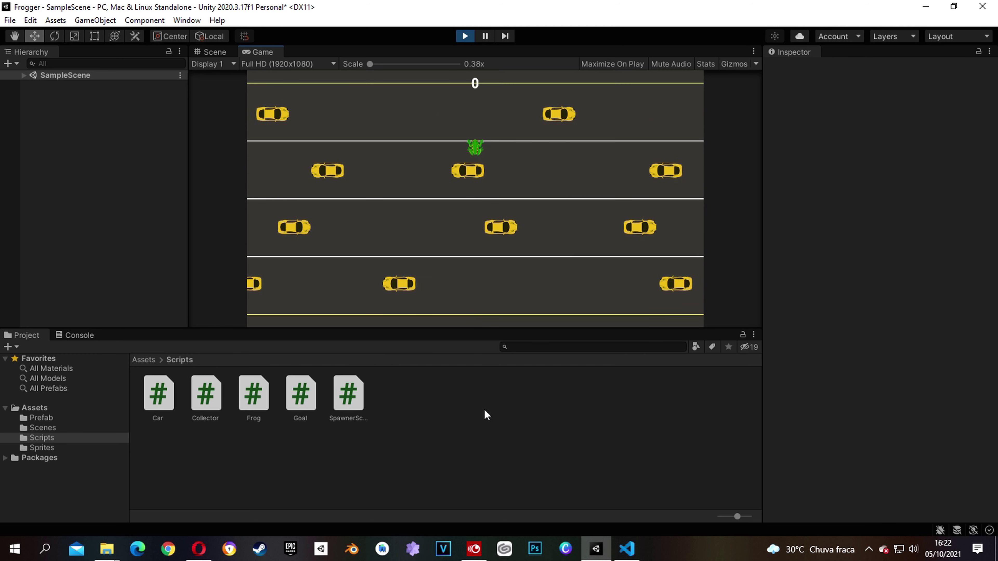
key(Up)
key(Up)
key(Up)
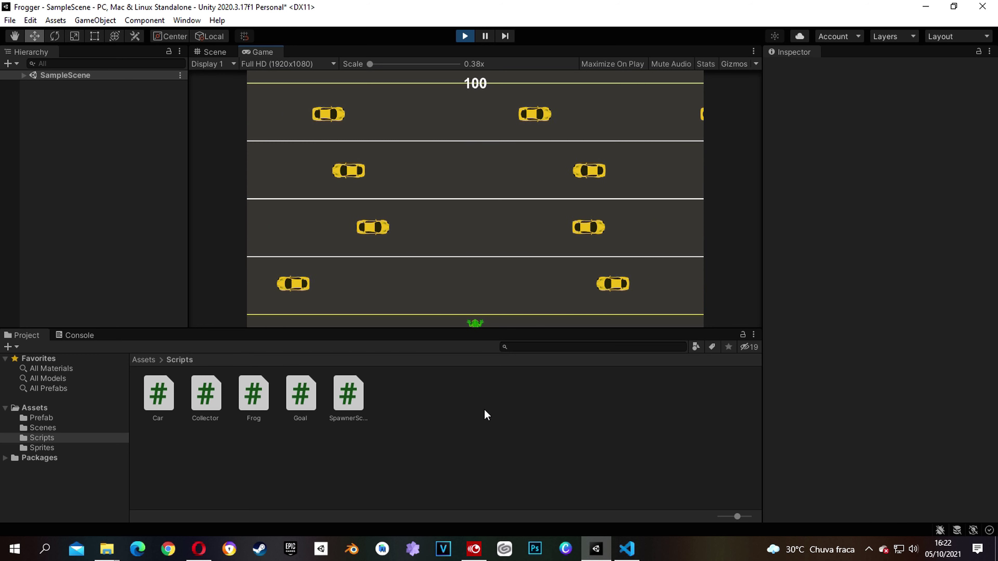
key(Up)
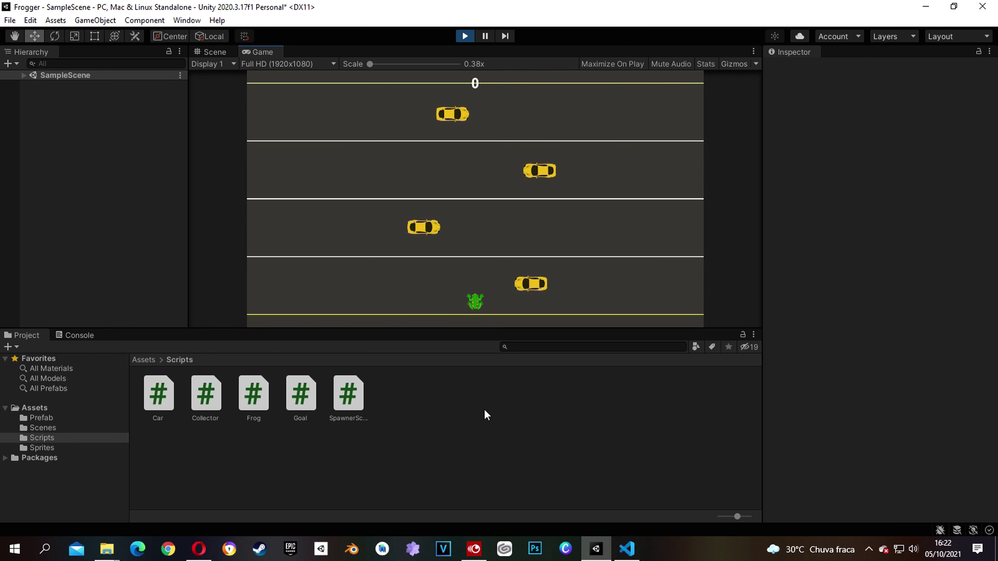
key(Up)
key(Up)
key(Up)
key(Up)
key(Up)
key(Up)
key(Up)
key(Up)
key(Up)
key(Up)
key(Up)
key(Up)
key(Up)
key(Up)
key(Up)
key(Up)
key(Up)
key(Left)
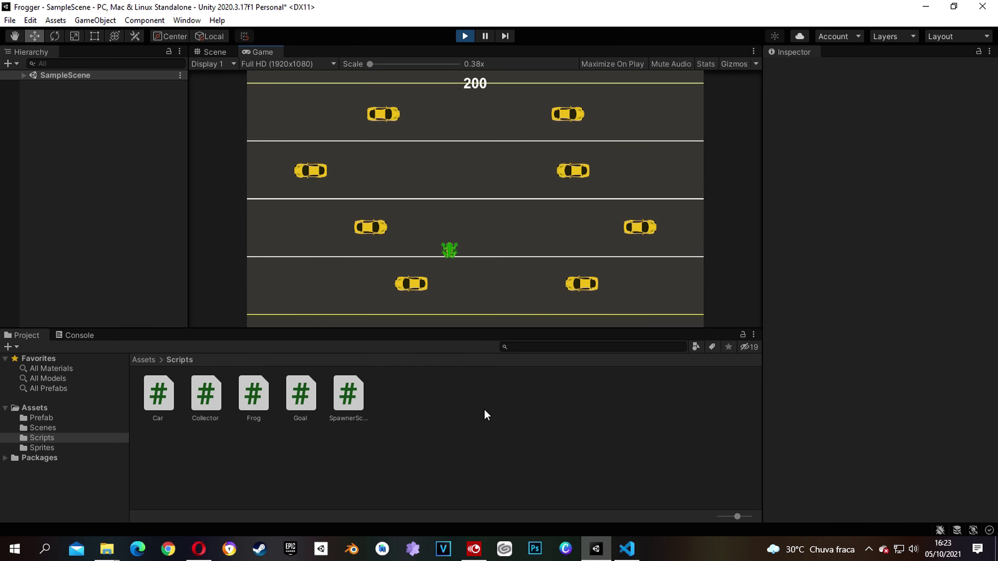
key(Right)
key(Up)
key(Up)
key(Up)
key(Up)
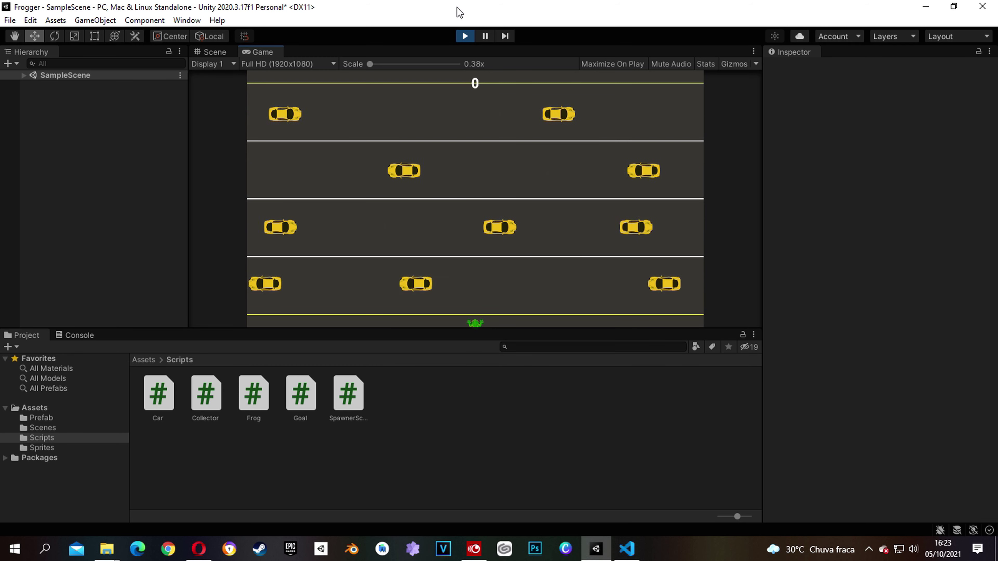
click(465, 36)
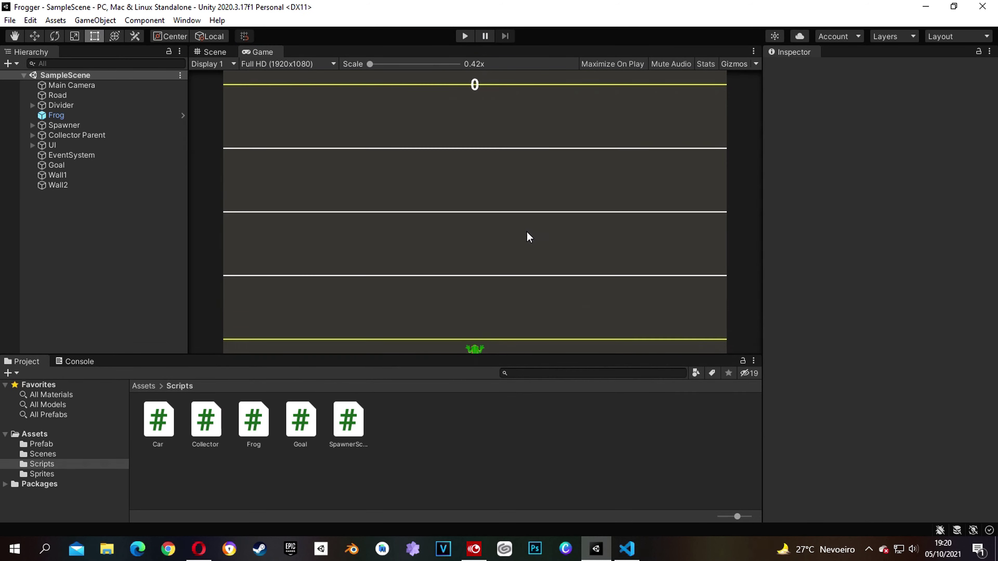
click(464, 37)
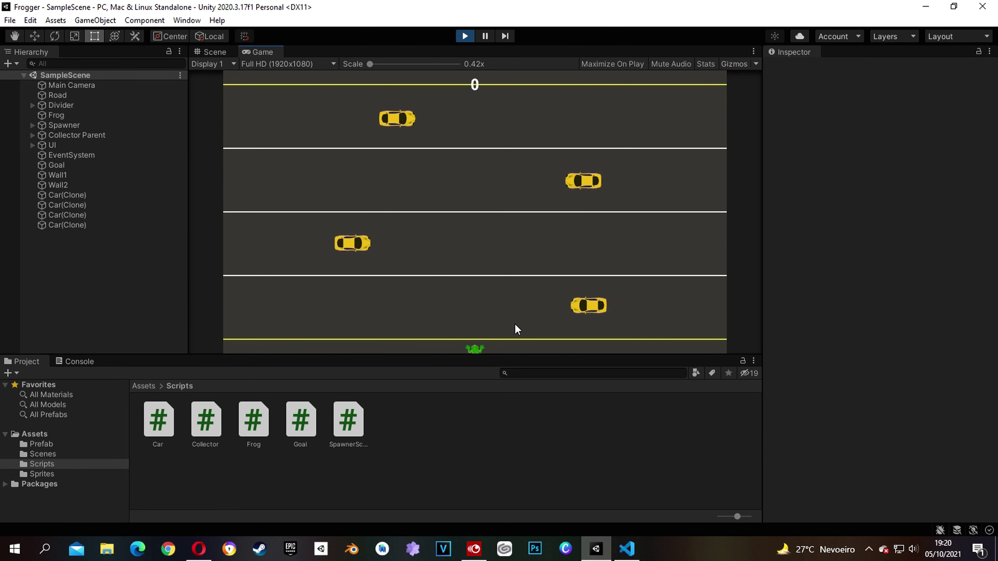
key(Left)
key(Left)
key(Left)
key(Left)
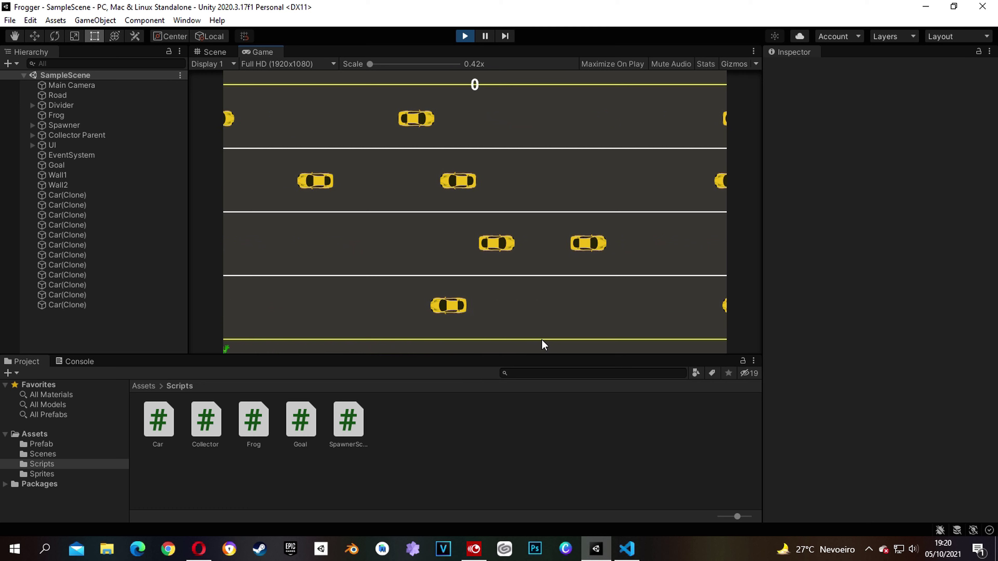
click(213, 52)
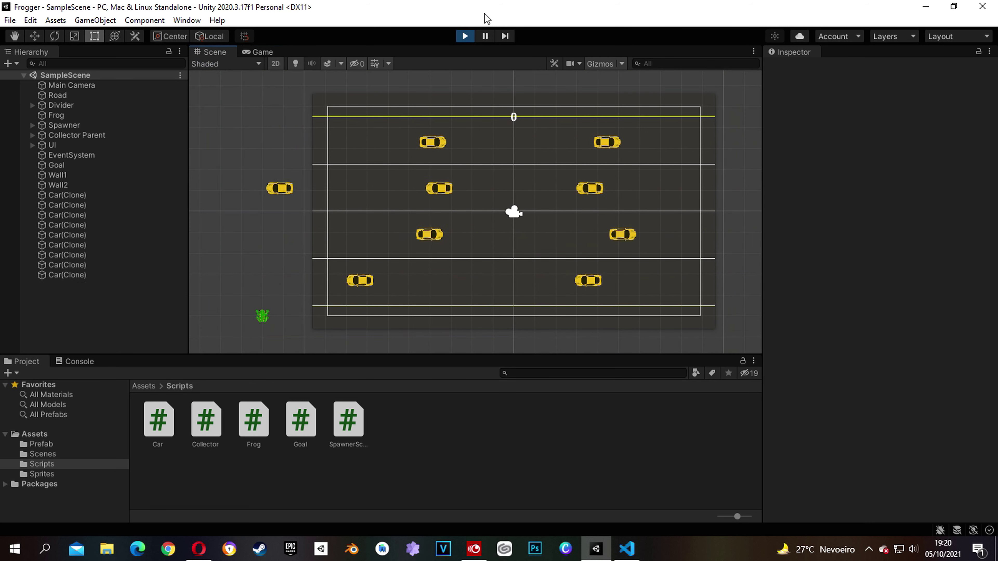
click(260, 52)
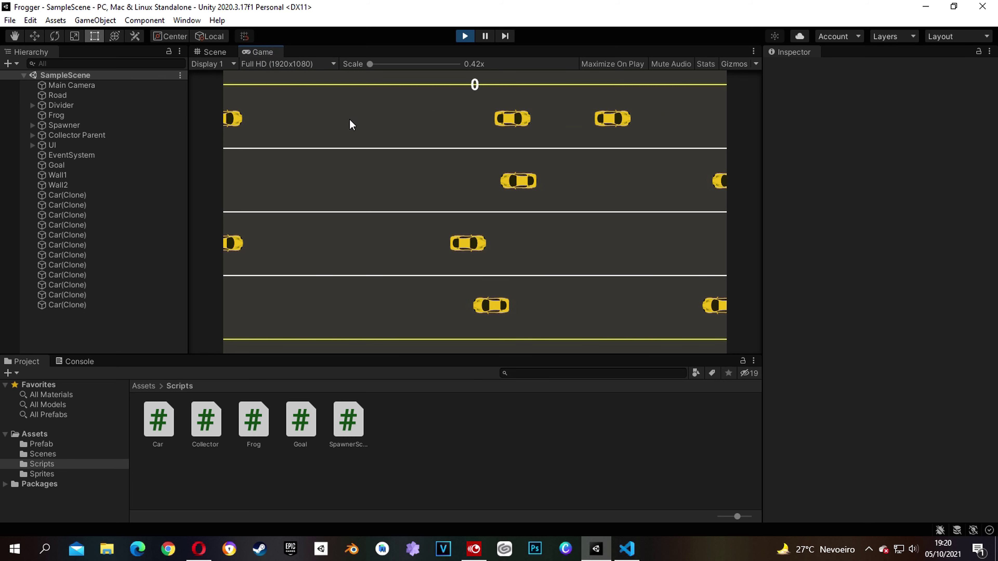
click(221, 54)
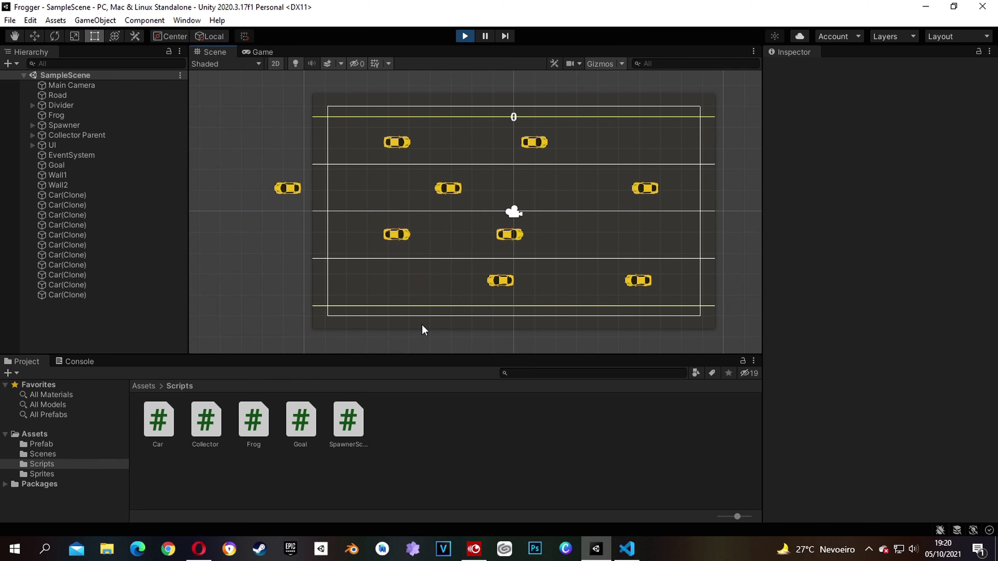
scroll(452, 290, down, 3)
middle_drag(495, 311, 479, 281)
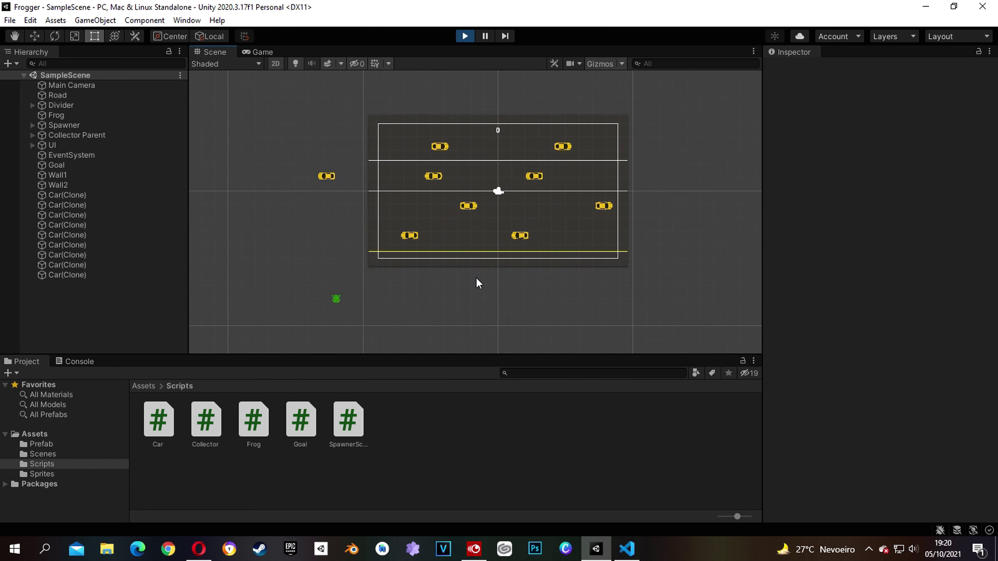
click(260, 50)
click(465, 36)
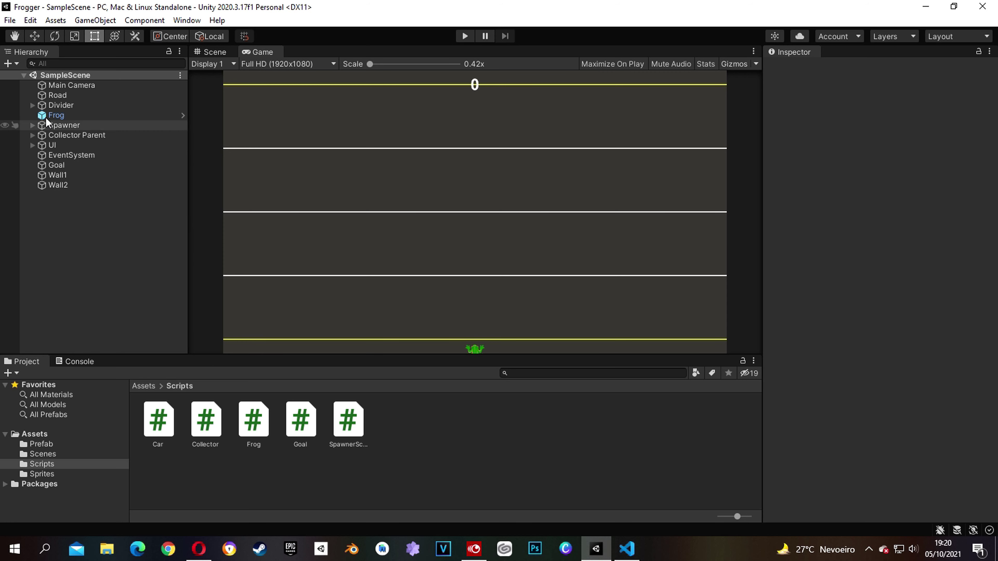
click(56, 115)
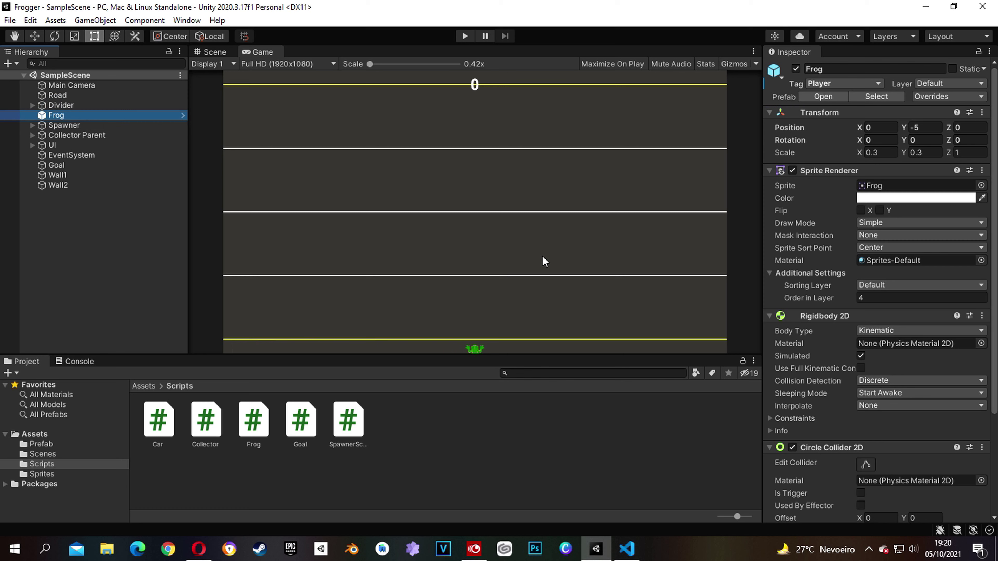
Try the Frog's Position X at 8, return it to 0, and open the Frog script
click(878, 127)
text(8)
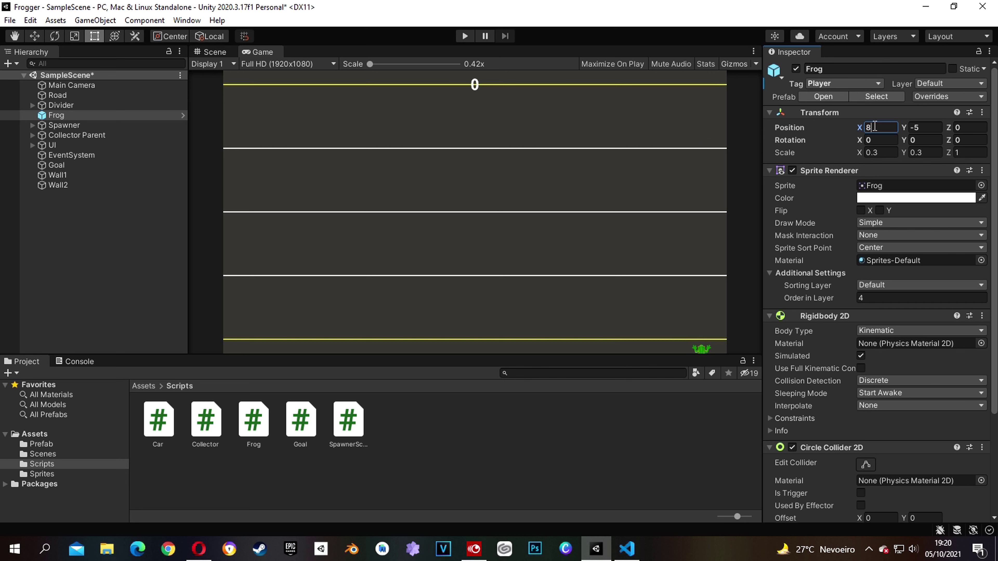
key(BackSpace)
text(0)
click(254, 423)
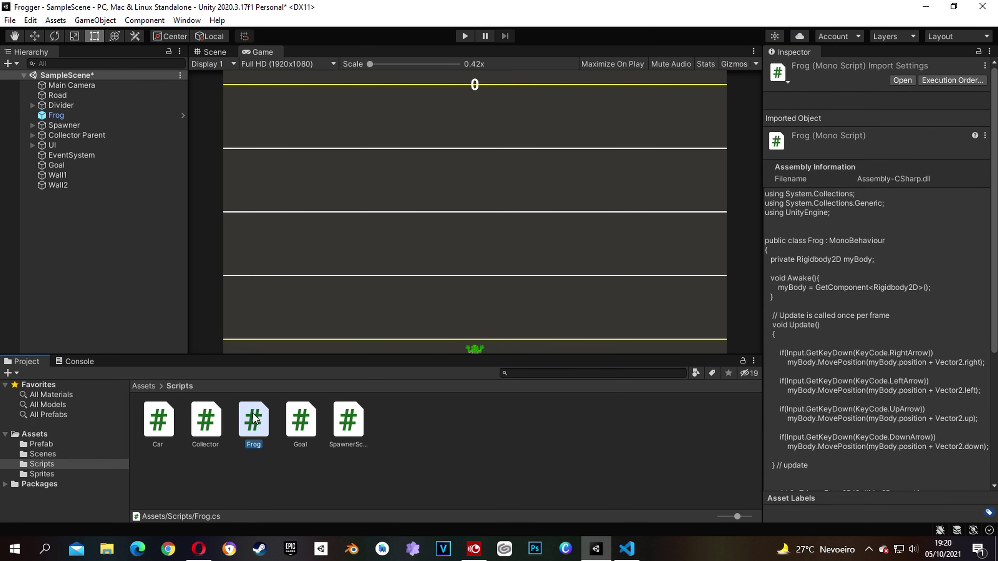
double_click(254, 421)
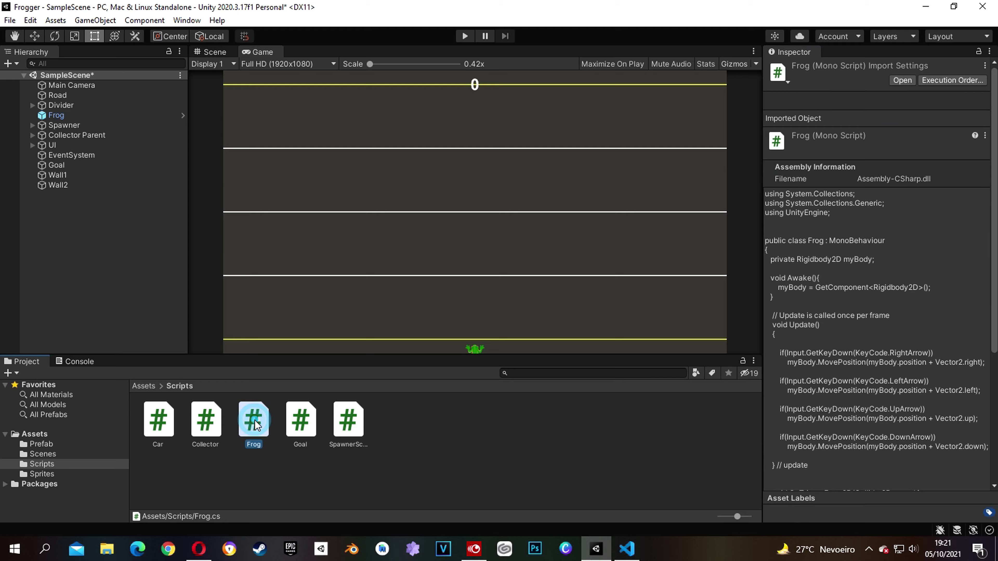
Below myBody, declare public float min_X = -8f, max_X = 8f, min_Y = -5f
scroll(403, 352, up, 3)
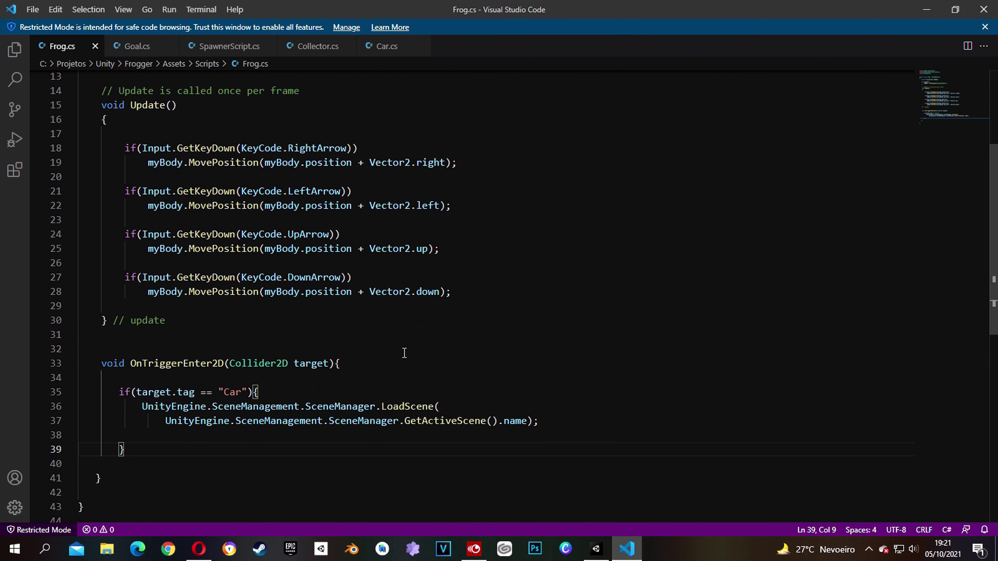
scroll(403, 352, up, 1)
scroll(403, 352, up, 3)
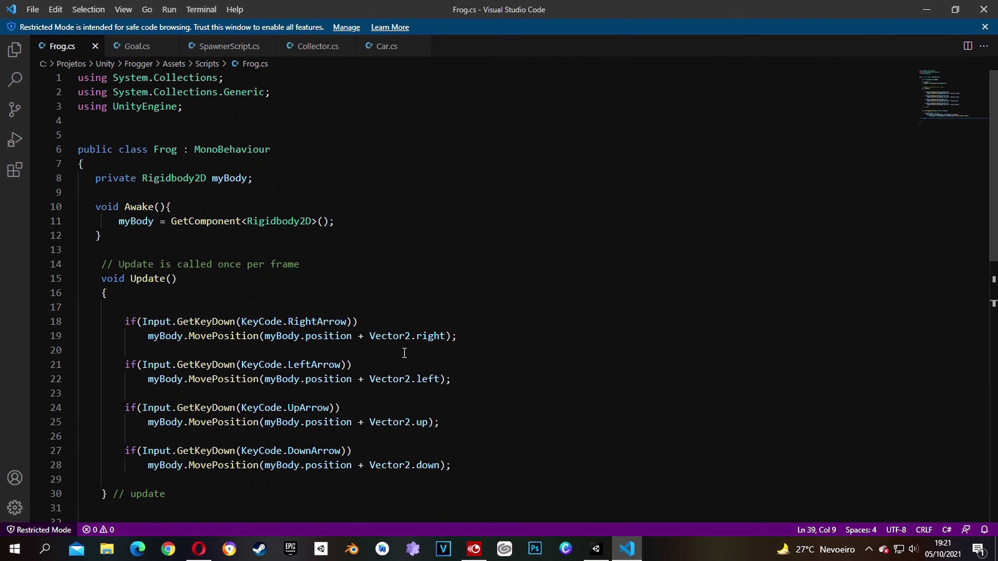
click(271, 181)
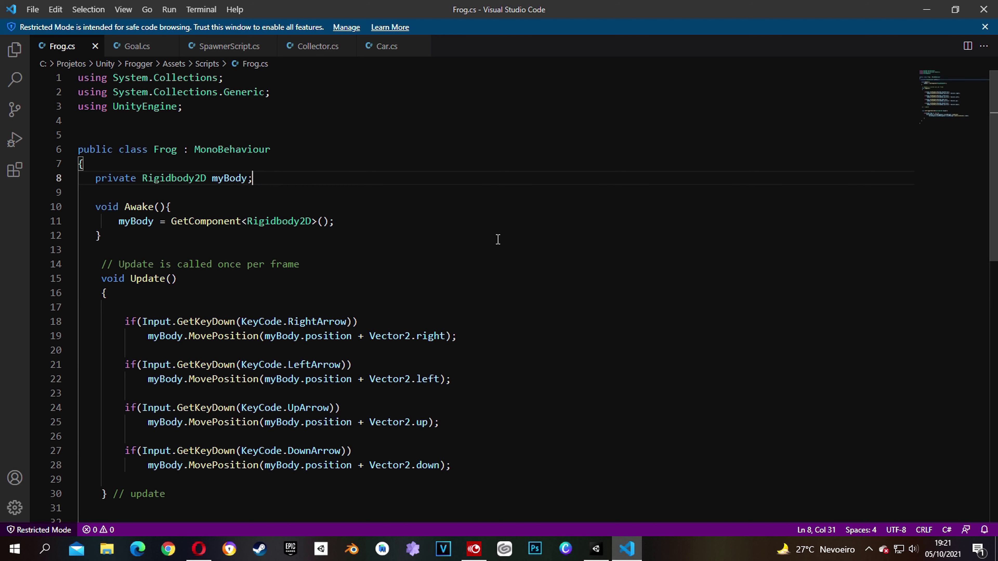
key(Return)
key(Return)
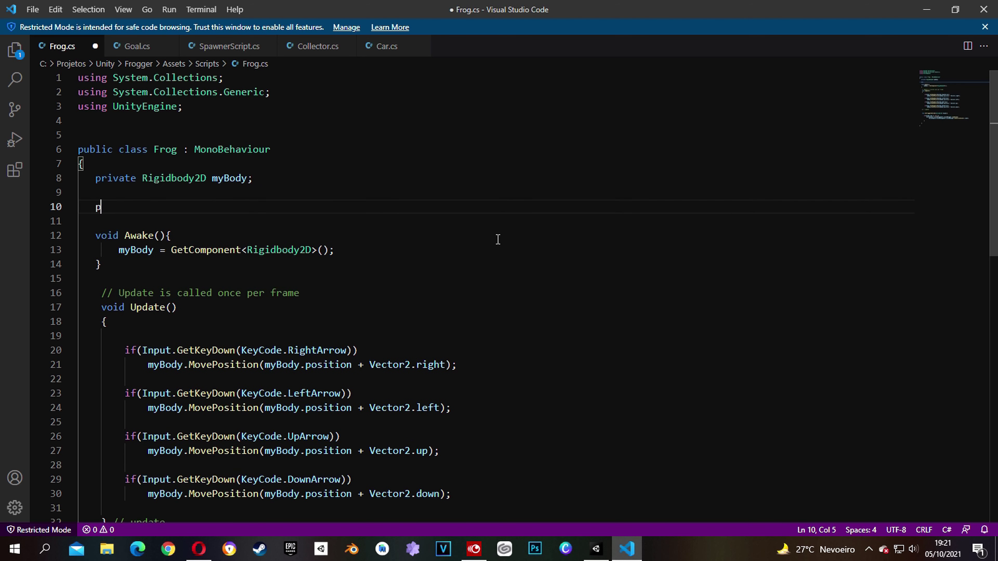
text(public float min)
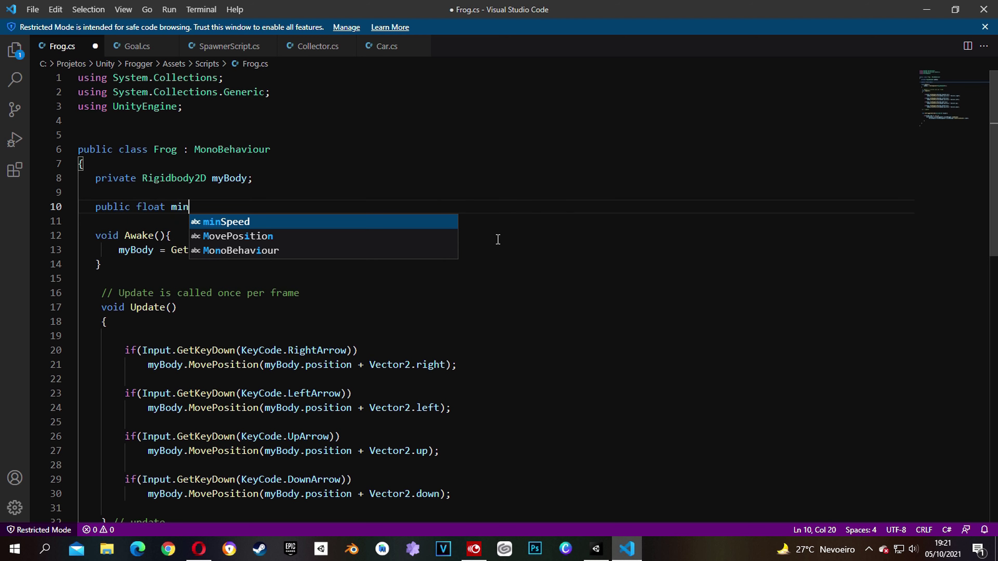
text(_X = -)
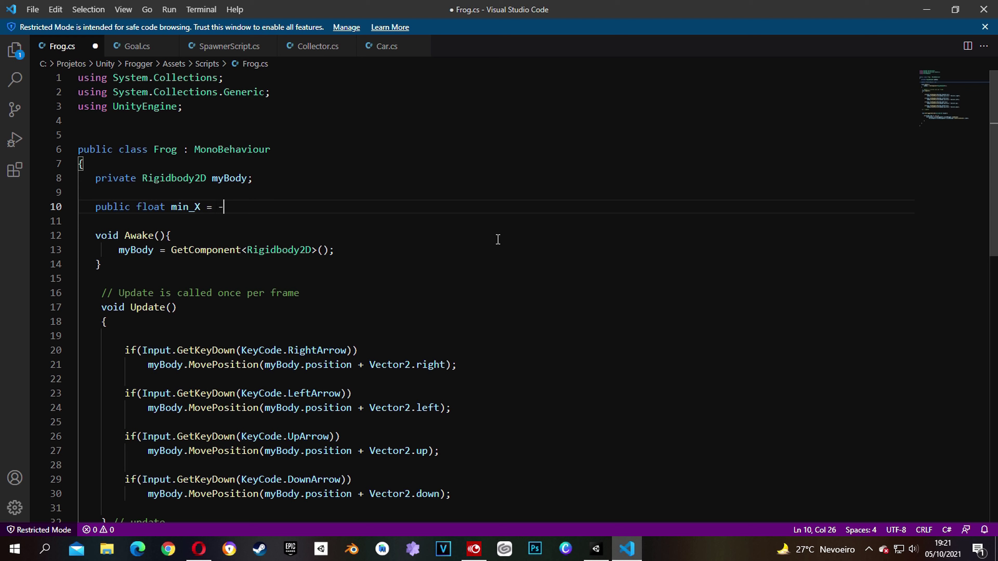
text(8f)
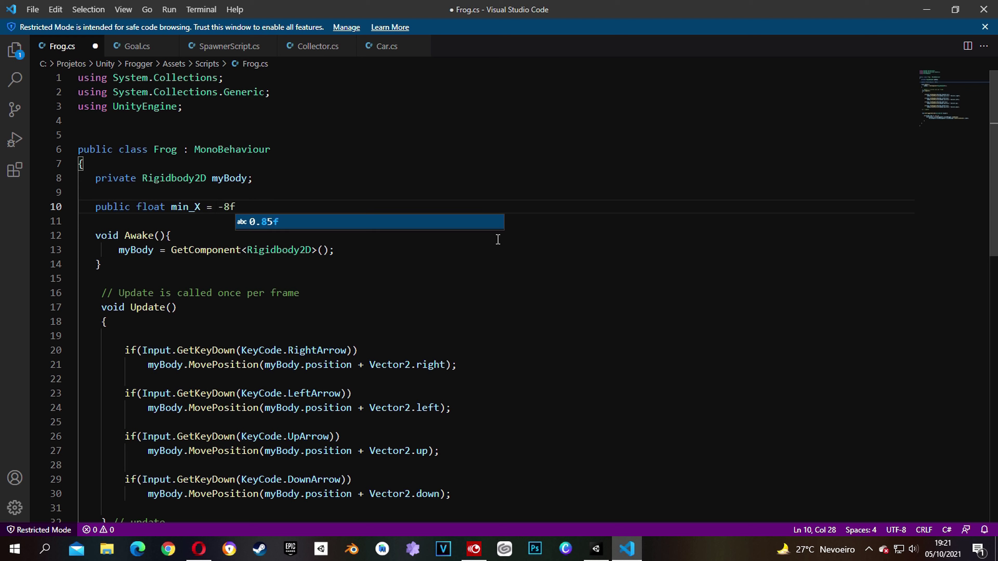
text(, max_X)
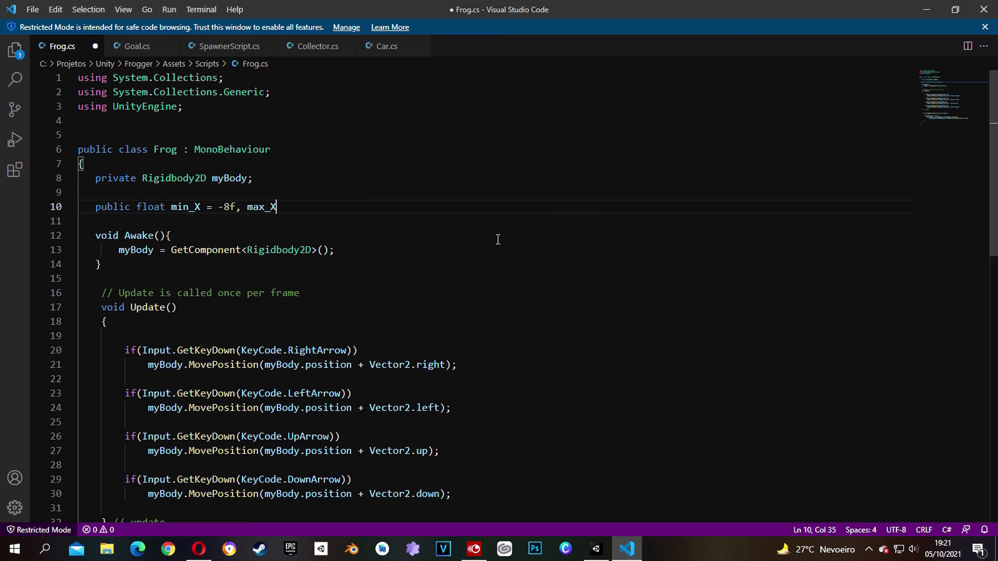
text( = )
text(8f, )
text(min)
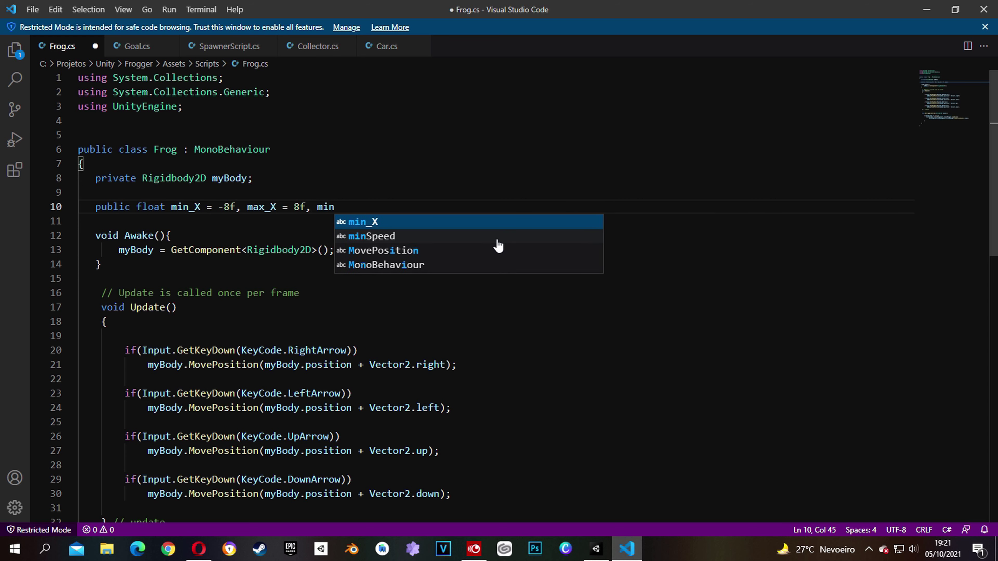
text(_Y )
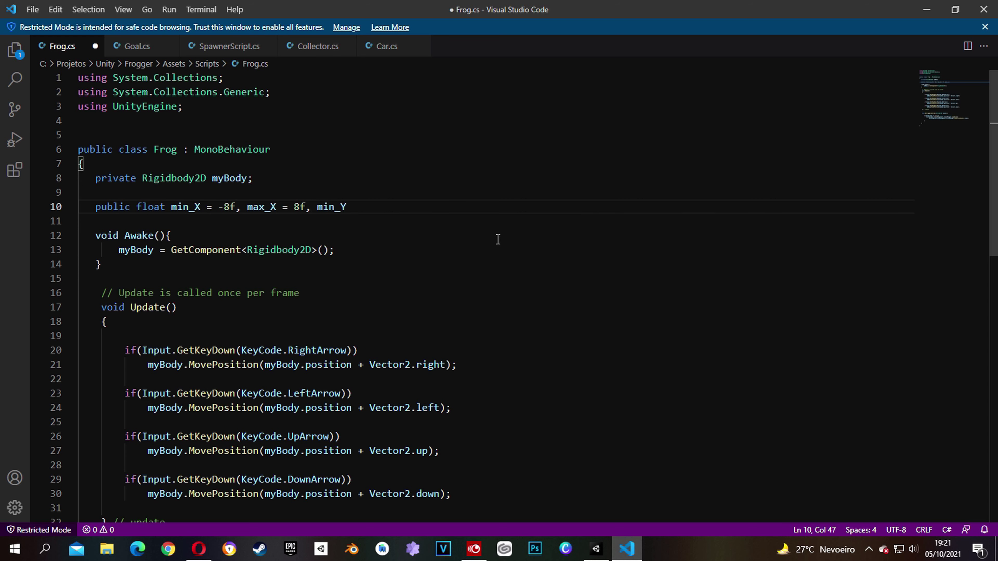
text(= )
text(-)
text(f)
key(Escape)
key(BackSpace)
text(5f;)
scroll(395, 313, down, 2)
scroll(430, 296, down, 2)
scroll(452, 296, down, 4)
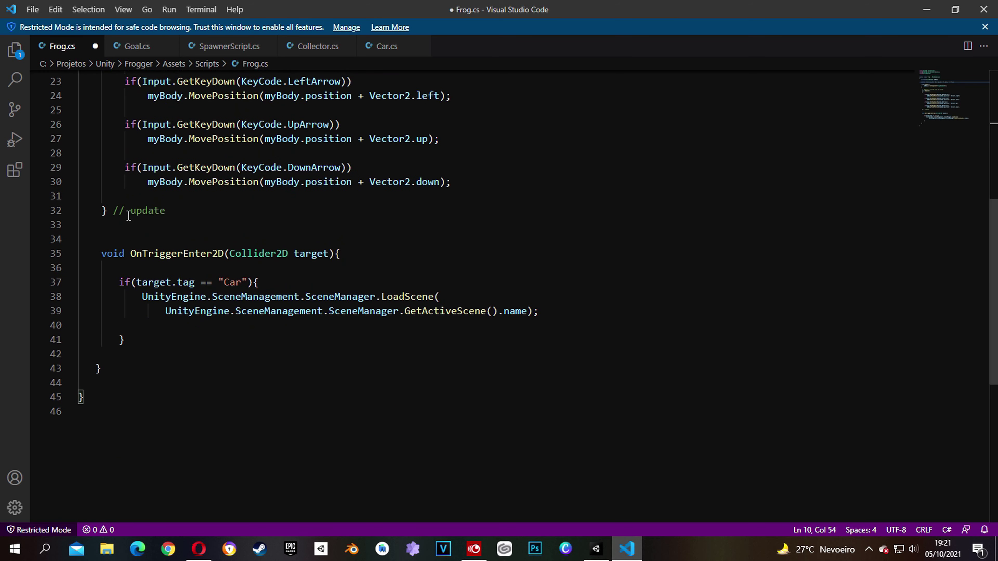
Add a CheckBounds() method that stores transform.position in Vector2 temp
click(140, 227)
key(Return)
key(Return)
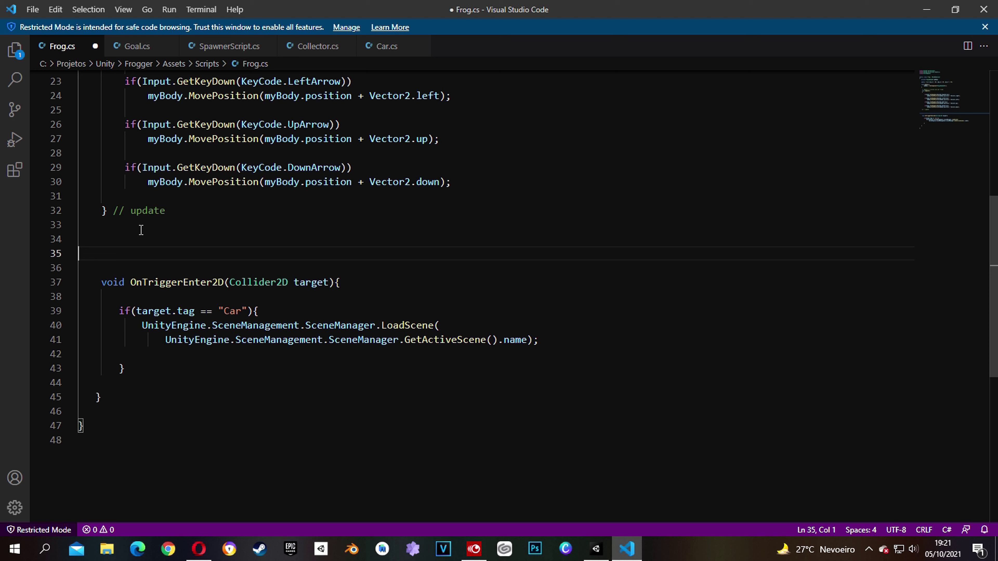
key(Up)
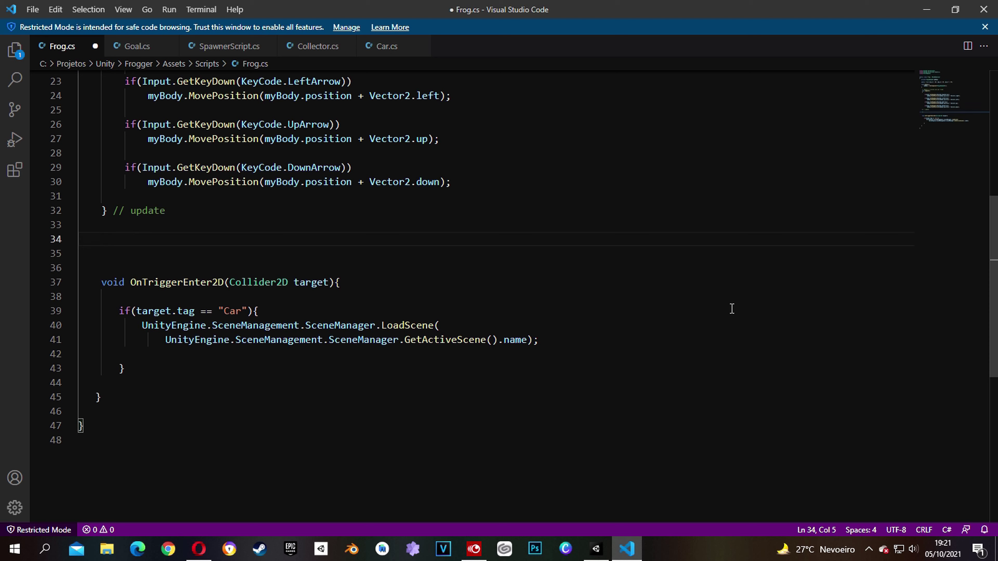
text(void CheckBounds())
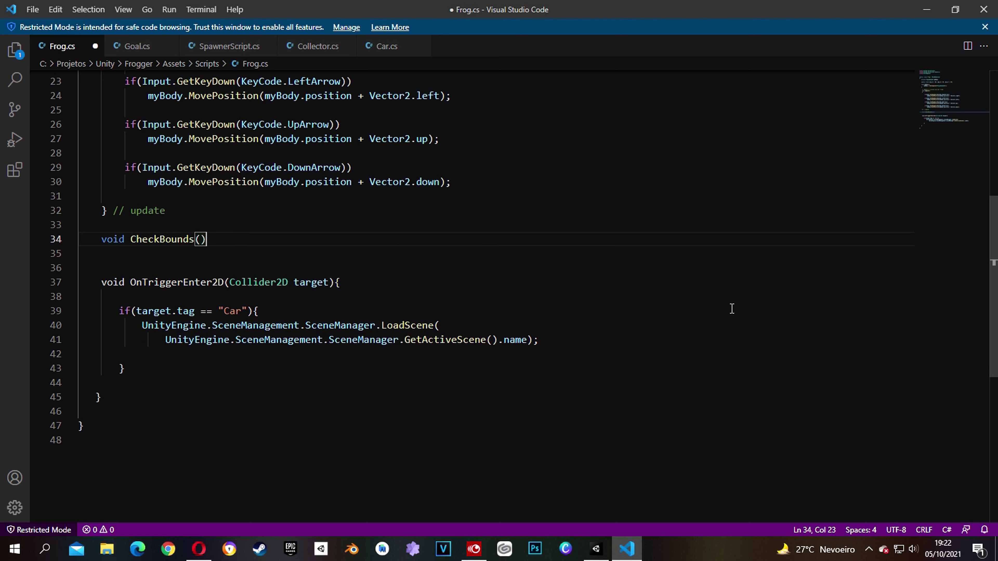
text({)
key(Return)
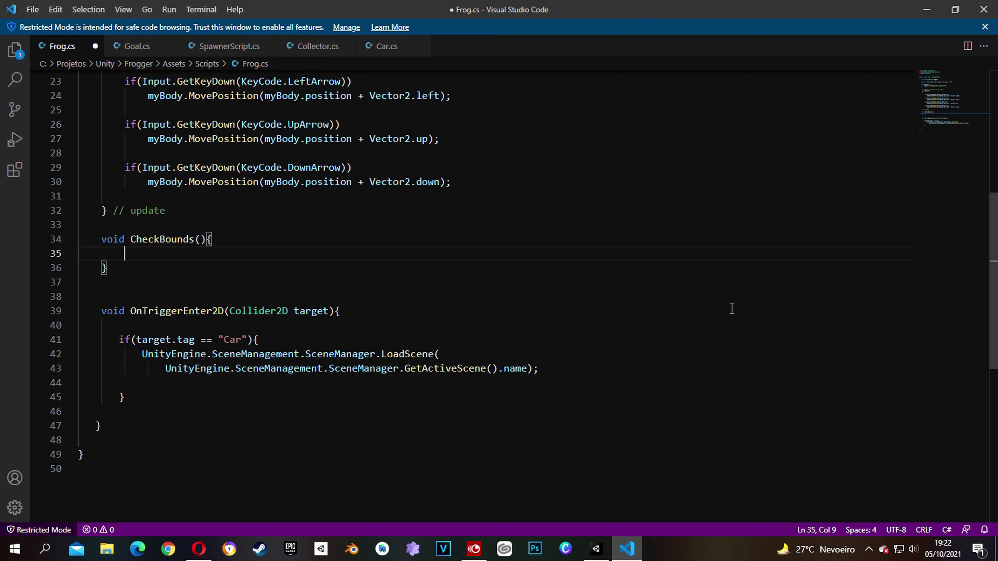
text(Vect)
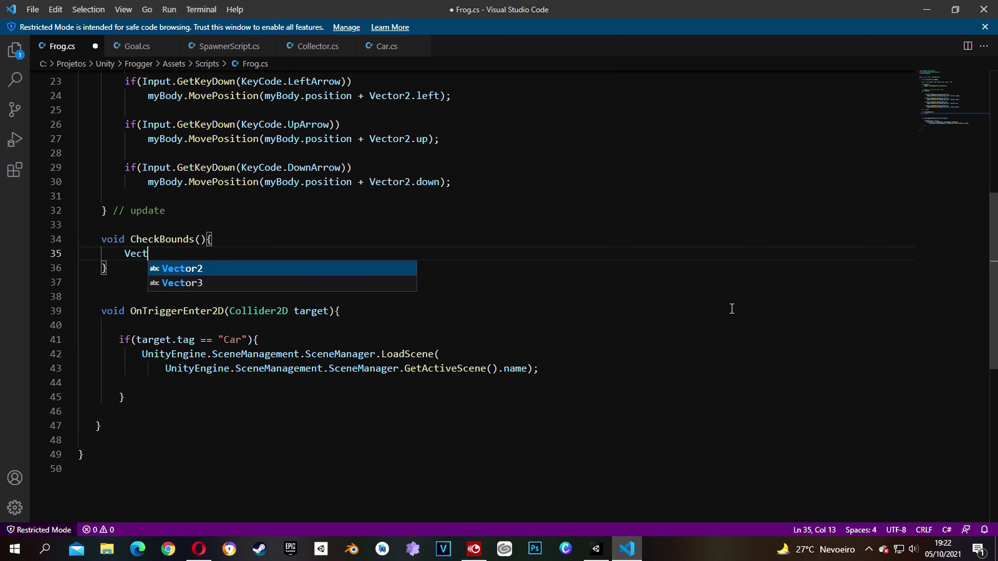
text(or2)
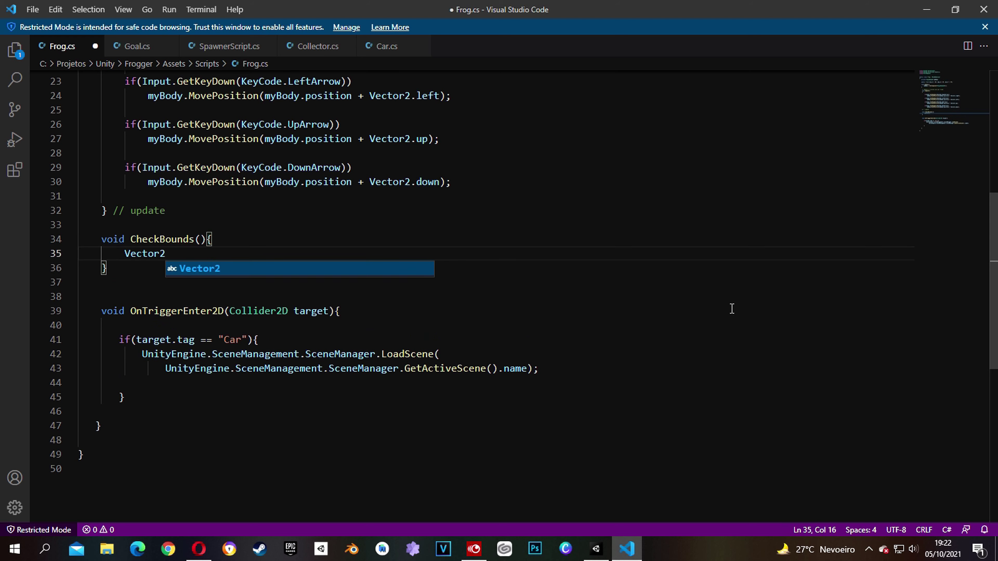
text( temp = )
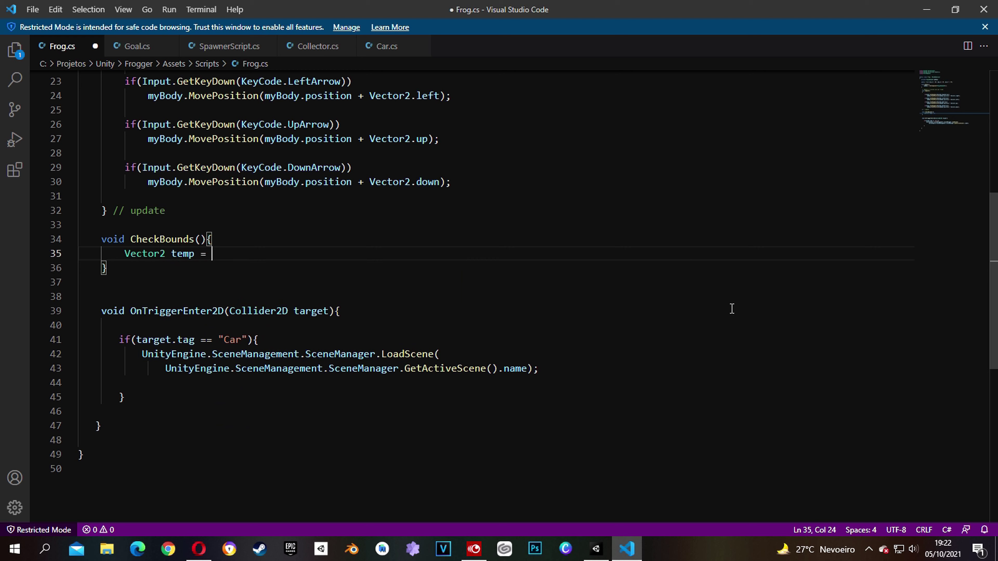
text(transform)
text(.pos)
key(Return)
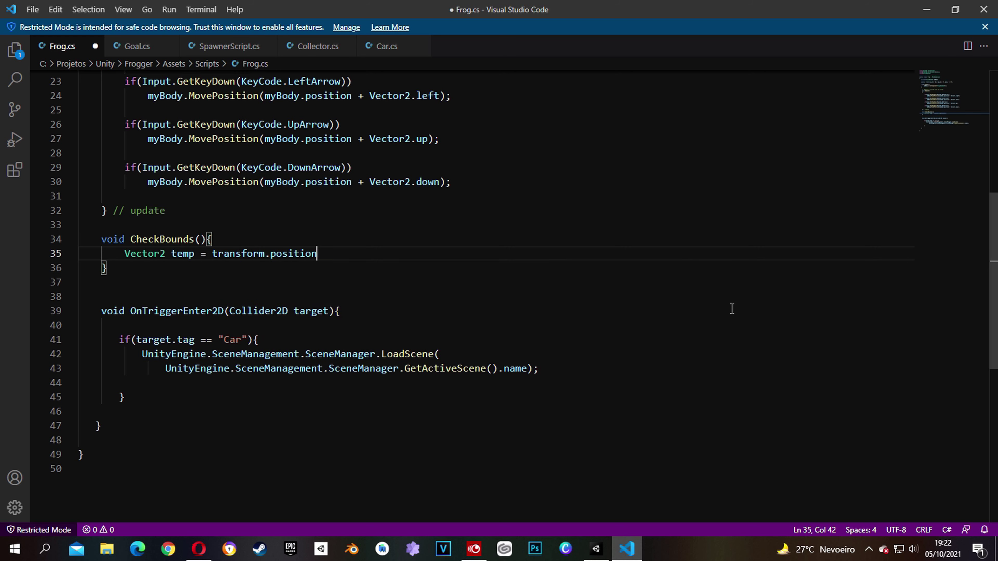
text(;)
key(Return)
key(Return)
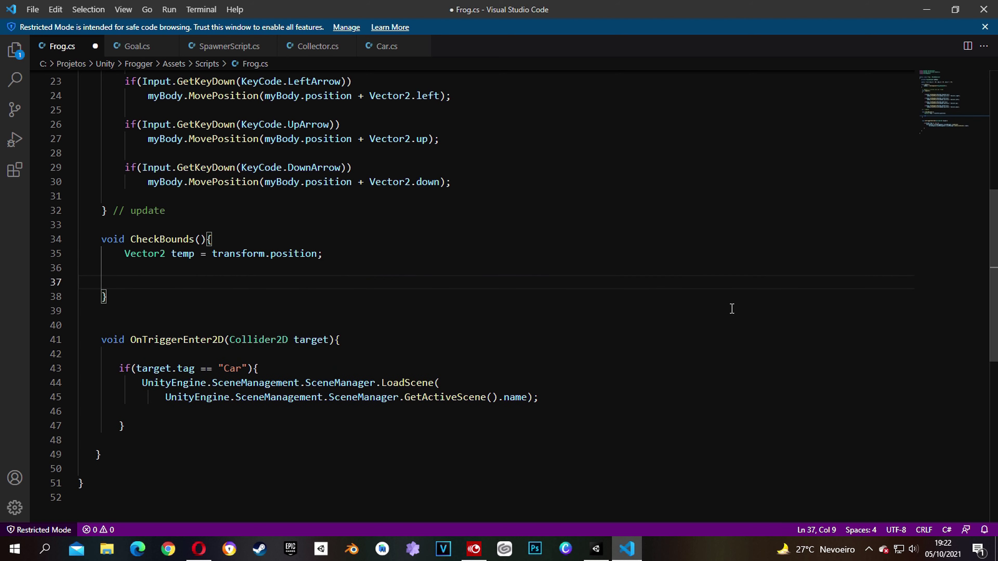
Set temp.x to max_X when temp.x exceeds max_X
text(if(temp)
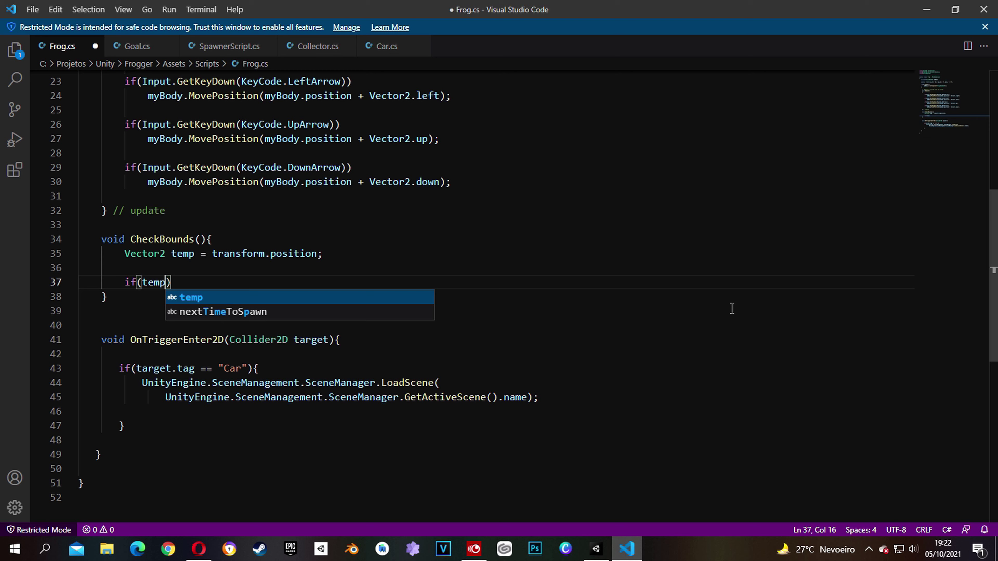
text(.x)
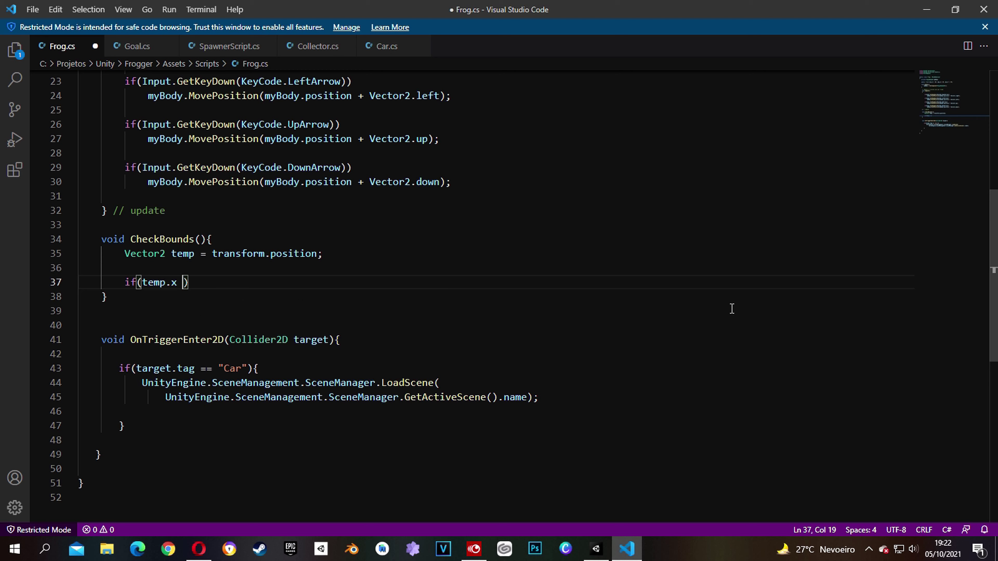
text( > )
text(ma)
key(Tab)
key(Return)
text(temp.x = ma)
key(Tab)
text(;)
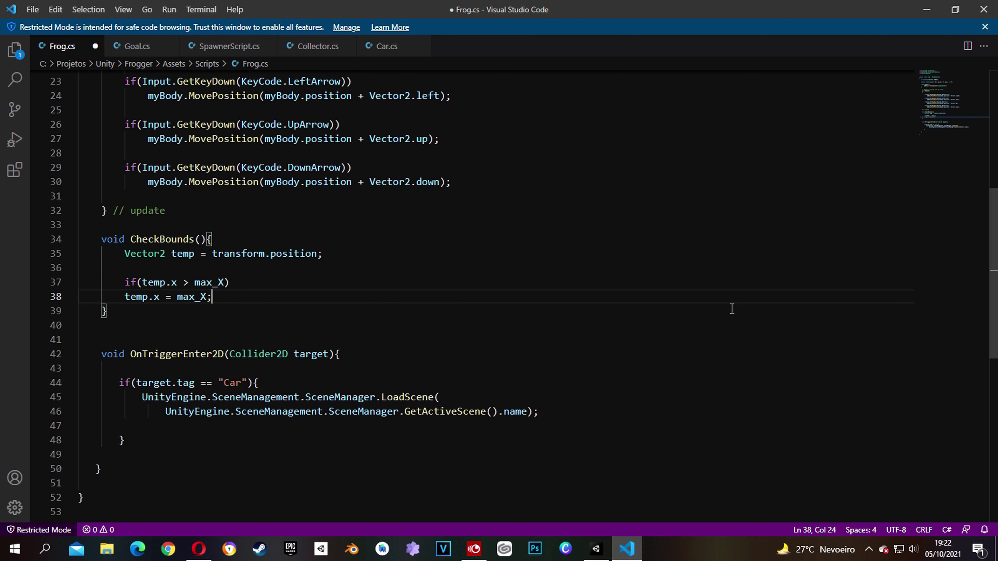
key(Return)
key(Return)
Set temp.x to min_X when below it, and begin an if(temp.y <= min) check
text(if temp)
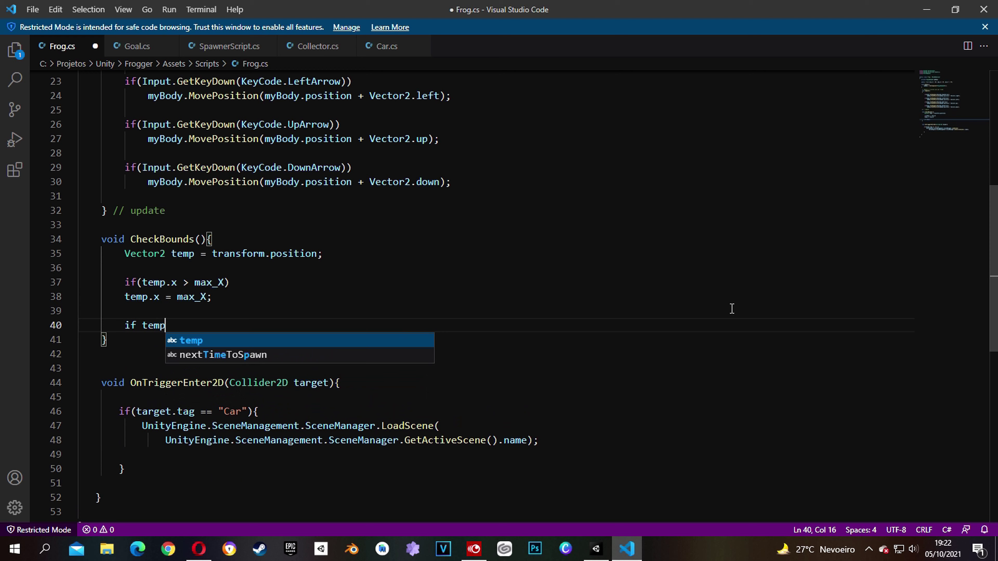
key(BackSpace)
key(BackSpace)
key(BackSpace)
key(BackSpace)
key(BackSpace)
text((temp.x)
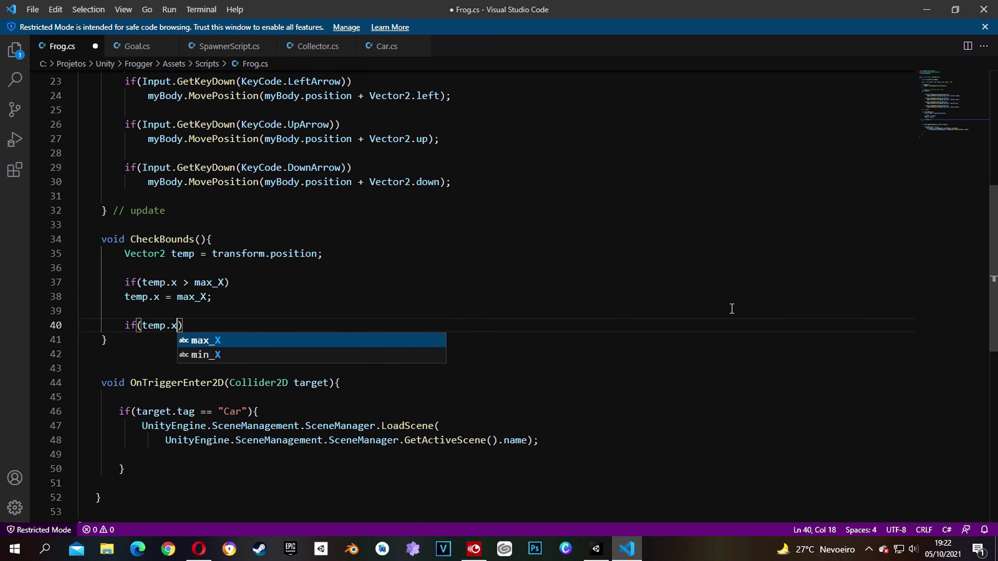
text( < min)
key(Tab)
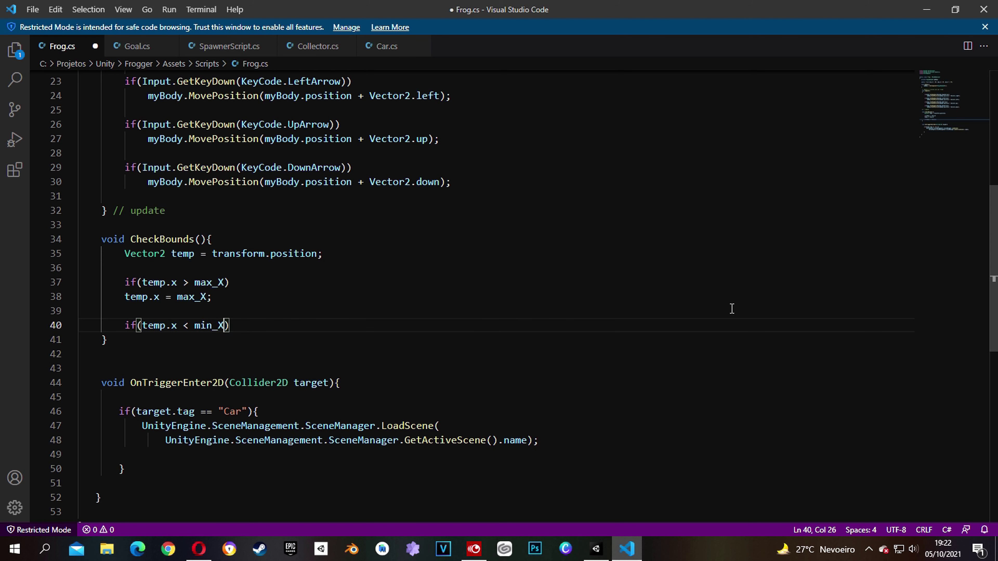
text())
key(Return)
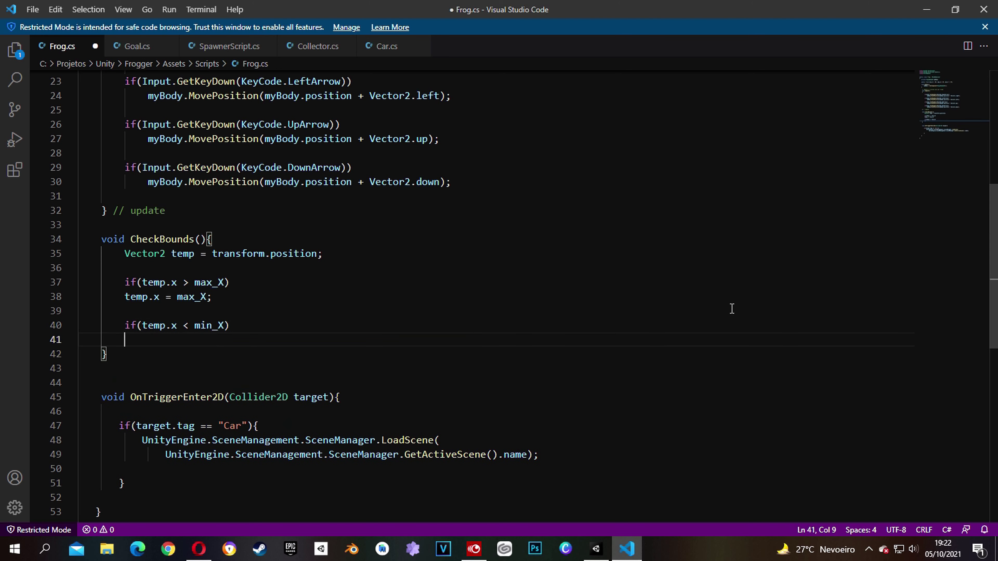
text(temp.x )
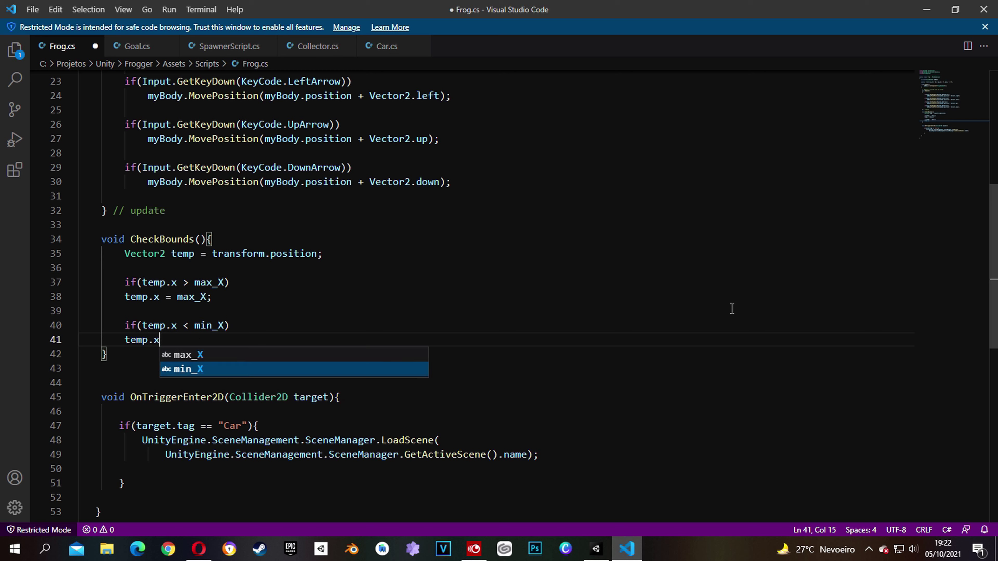
text(= min)
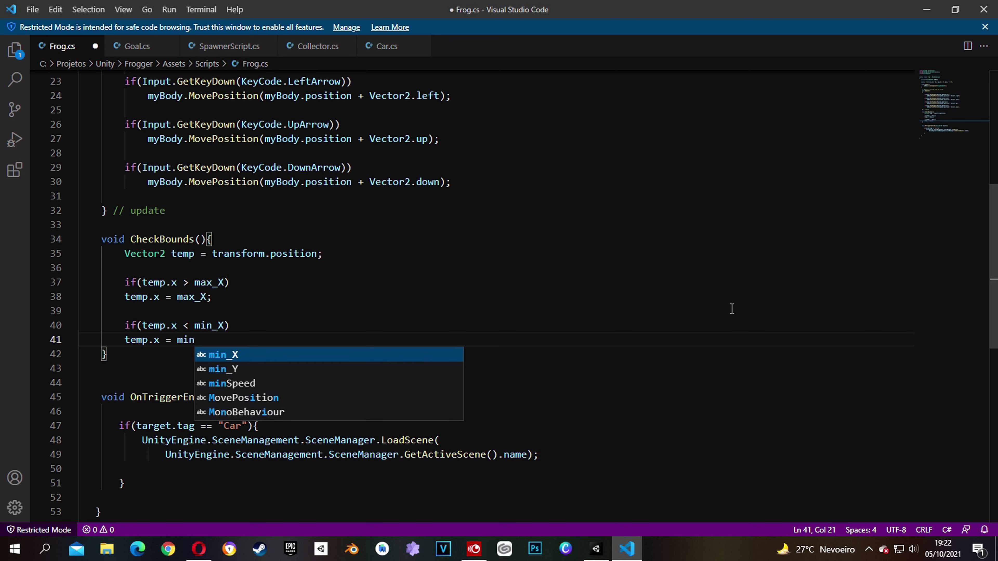
key(Return)
text(;)
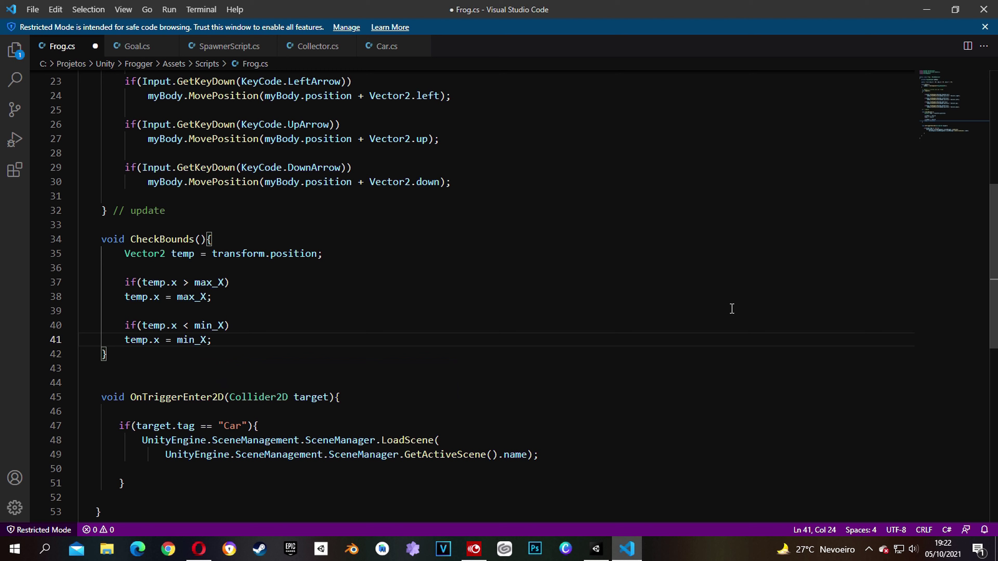
key(Return)
key(Return)
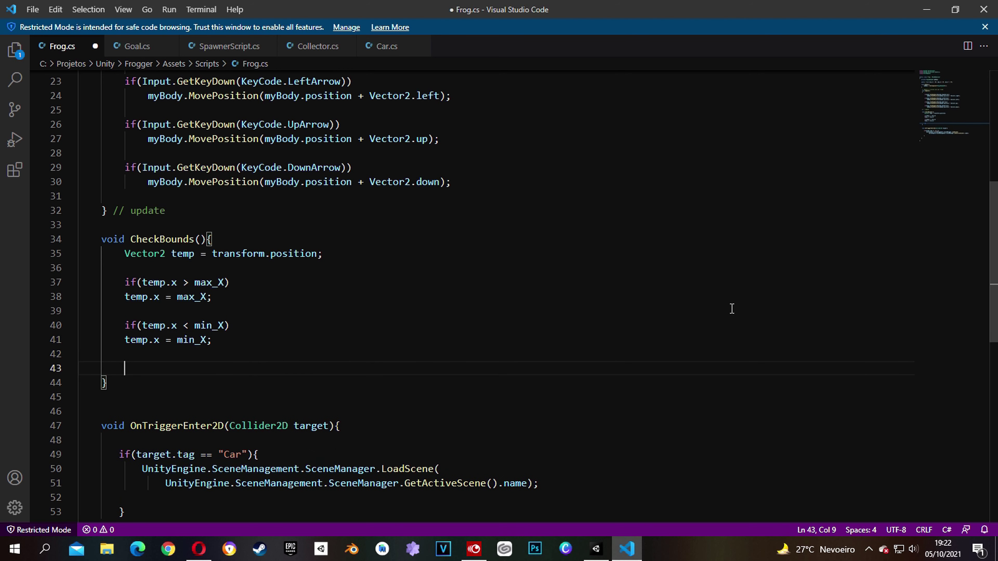
text(if)
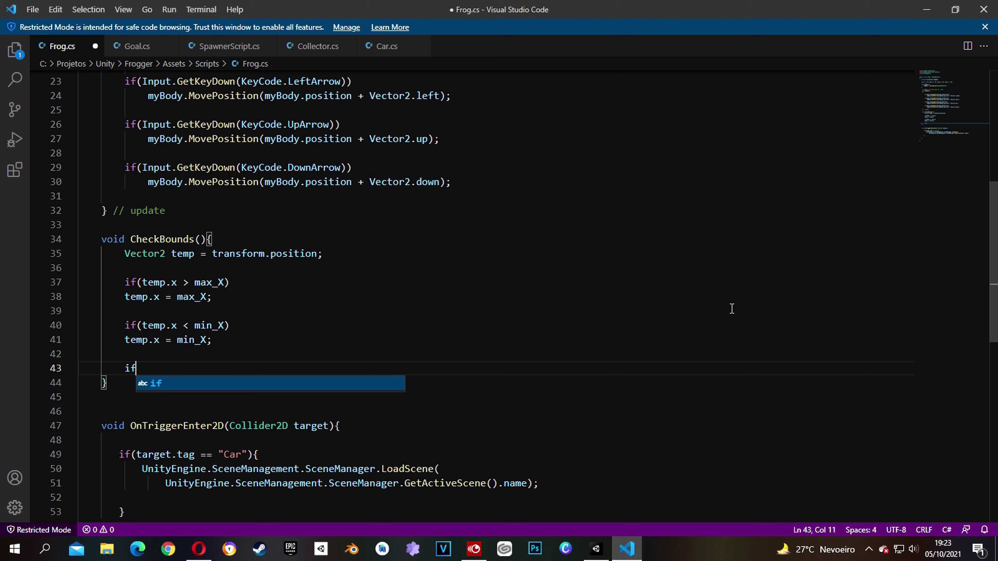
text(()
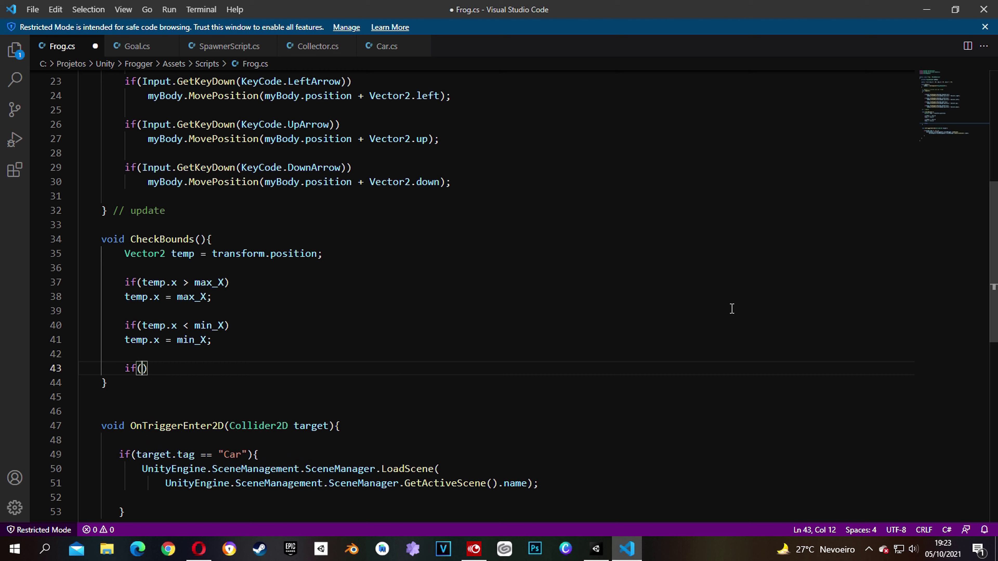
text(temp.)
text(y)
text( <=)
text( min)
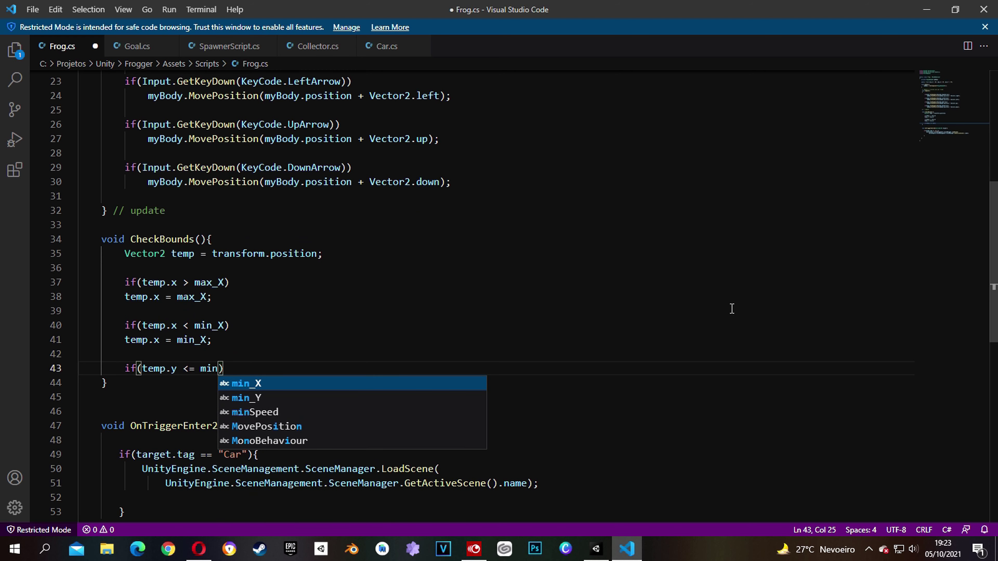
Complete the check as if(temp.y <= min_Y) setting temp.y = -5f
key(Down)
key(Return)
key(Right)
key(Return)
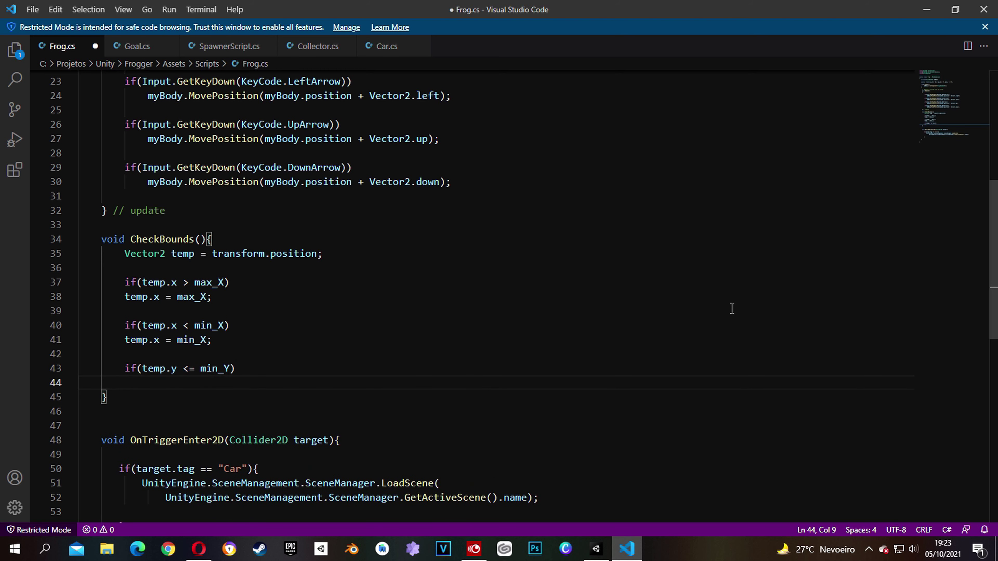
text(temp.)
text(y = )
text(-5f;)
Write temp back with transform.position = temp, then return to Unity
key(Return)
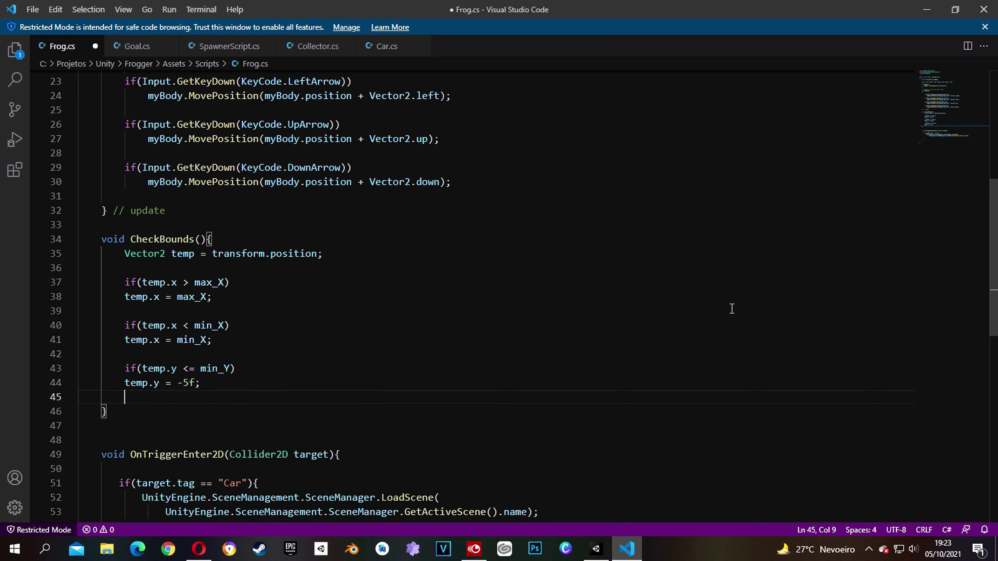
key(Return)
text(trans)
key(Tab)
text(.pos)
key(Tab)
text(= temp;)
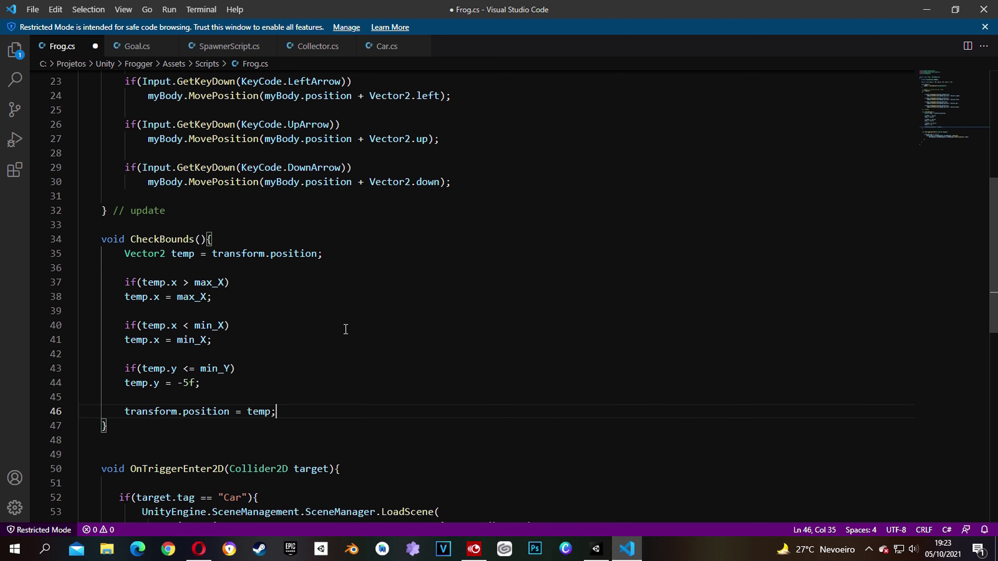
scroll(345, 330, up, 3)
scroll(346, 329, up, 1)
scroll(342, 318, up, 1)
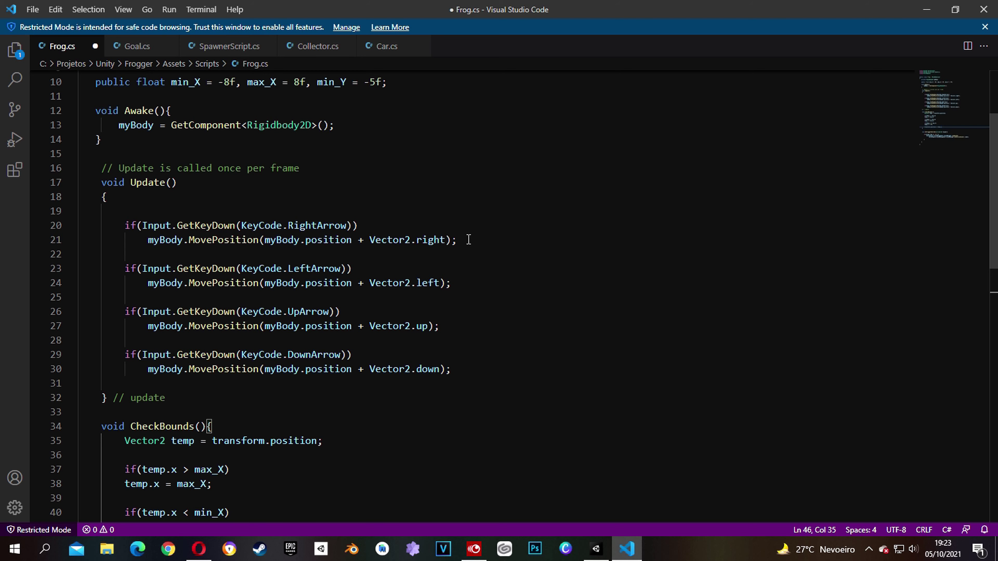
click(595, 549)
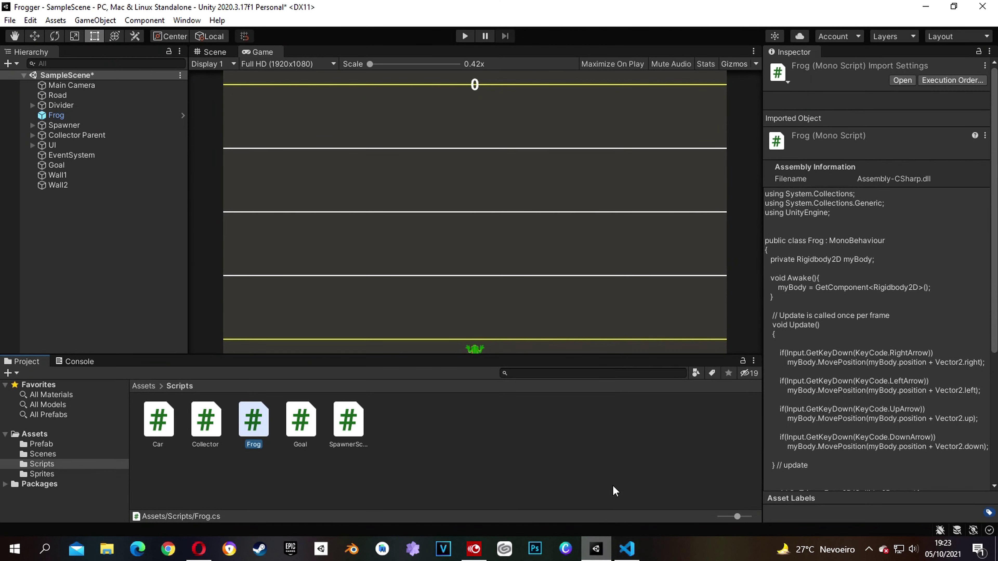
In the Scene view, preview Frog's Rotation Z at 90, 180 and 270, then reset to 0
click(55, 116)
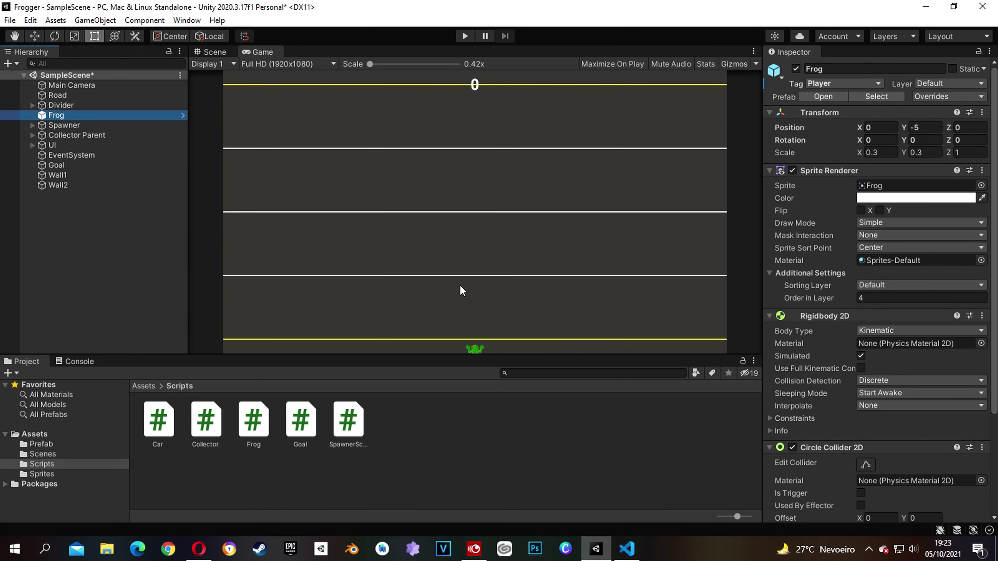
click(215, 52)
scroll(532, 247, up, 5)
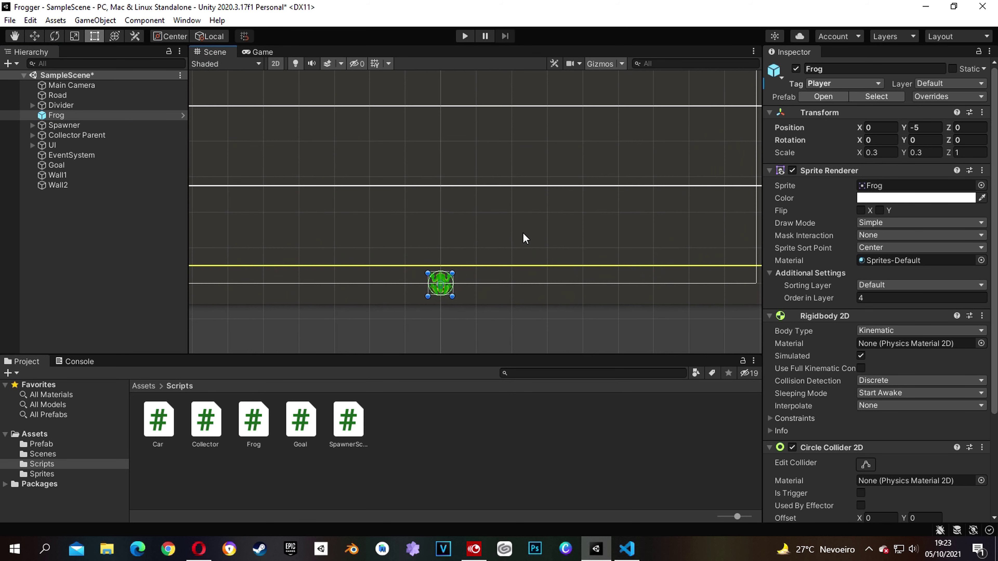
click(967, 138)
text(90)
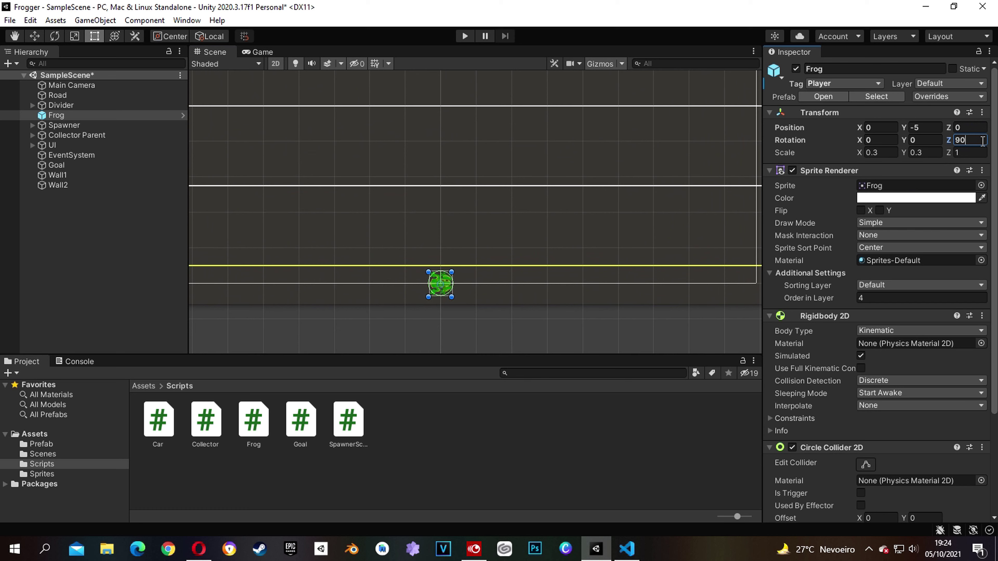
key(BackSpace)
key(BackSpace)
text(180)
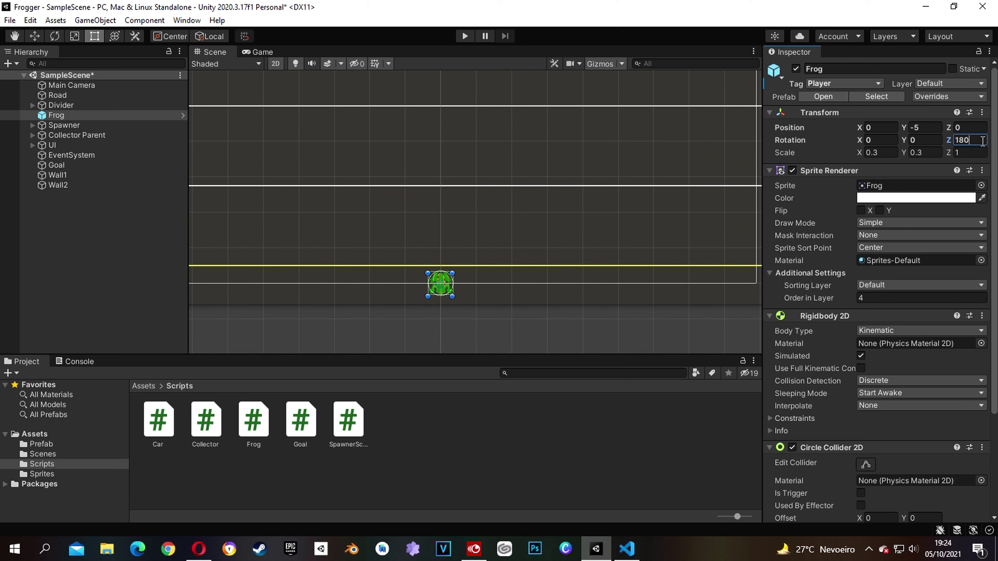
key(BackSpace)
key(BackSpace)
key(BackSpace)
text(270)
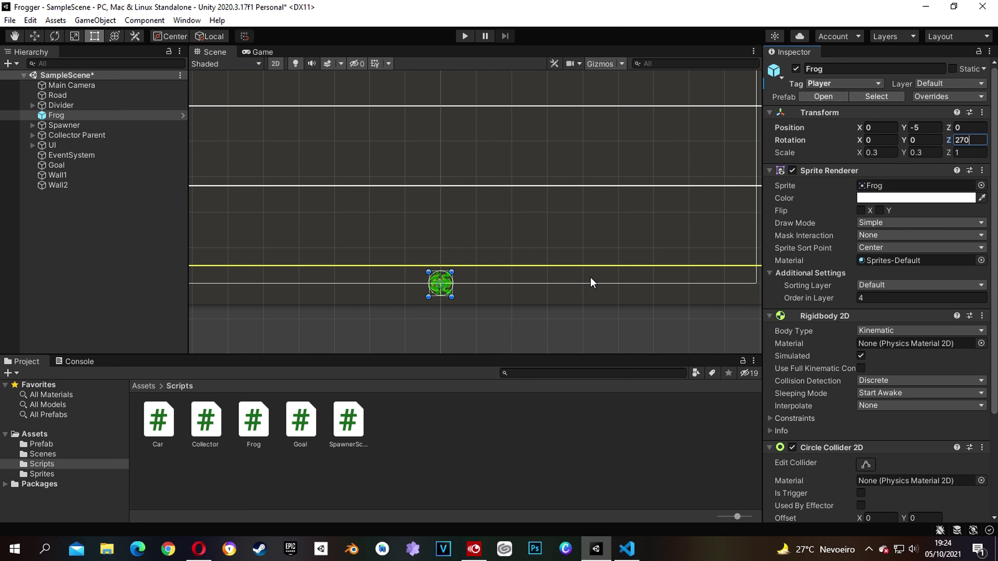
key(BackSpace)
key(BackSpace)
key(BackSpace)
text(0)
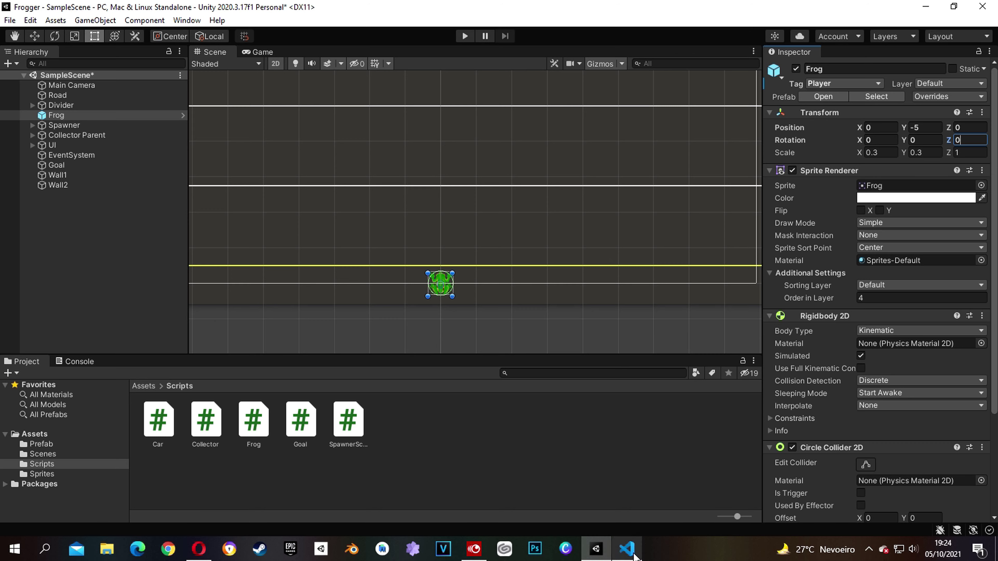
click(628, 549)
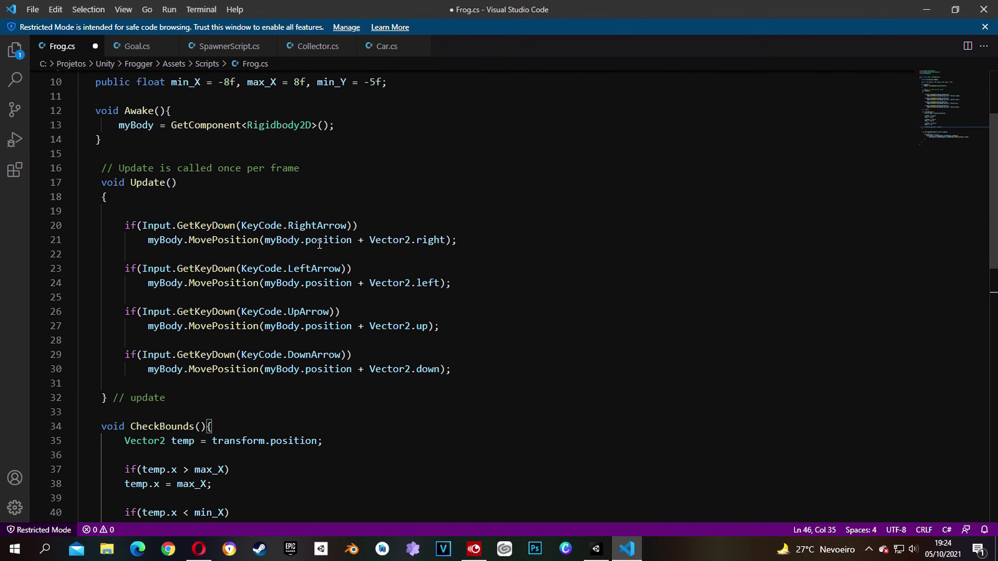
Move the right-arrow MovePosition statement into a new braced block under the RightArrow check
drag(146, 240, 472, 241)
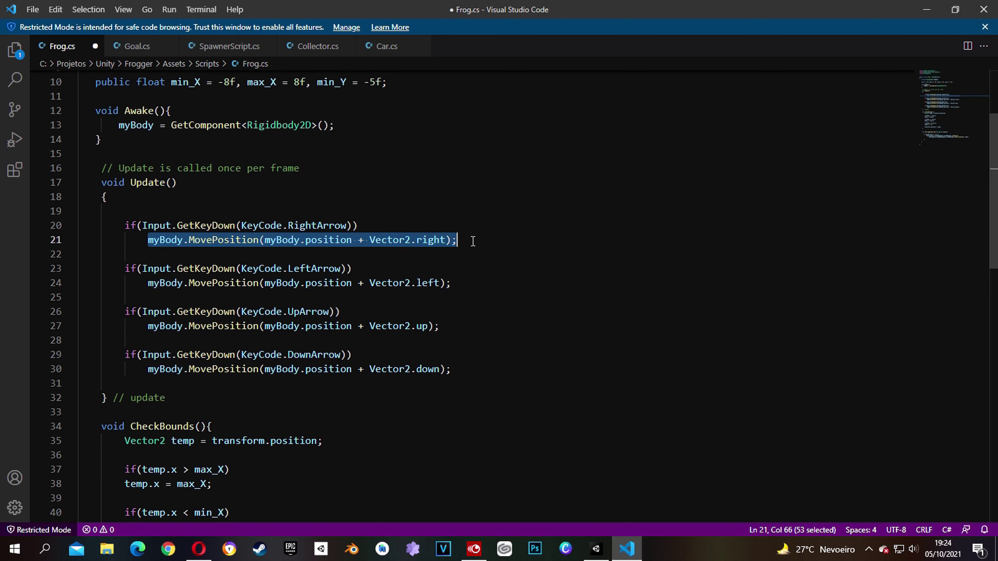
key(ctrl+x)
click(365, 225)
text({)
key(Return)
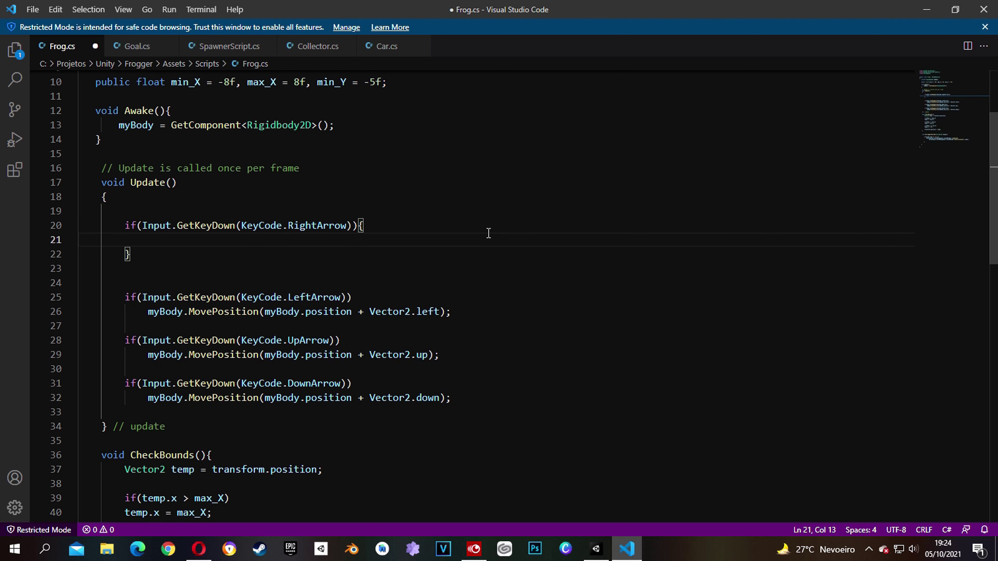
text(myBody.MovePosition(myBody.position + Vector2.right);)
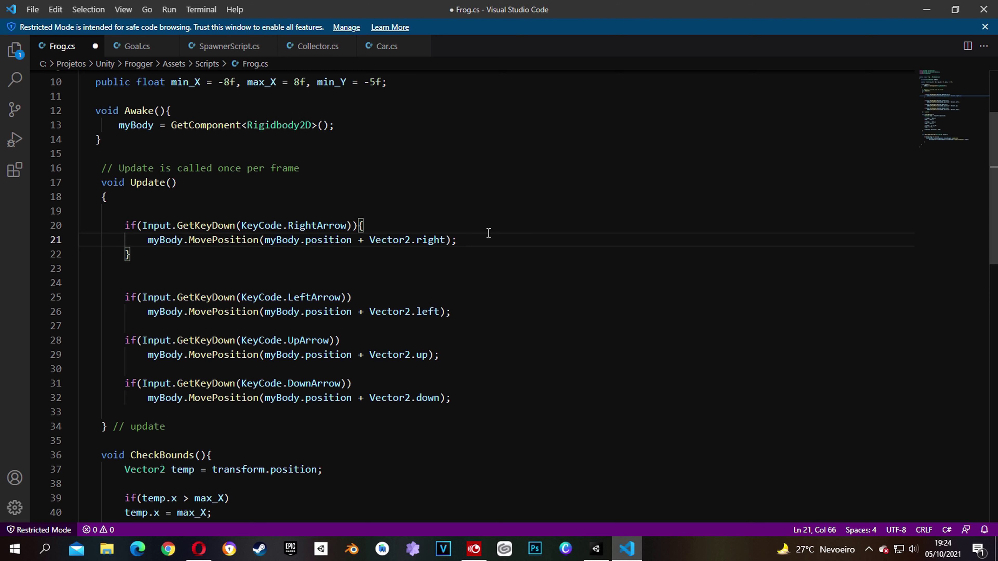
Add GetComponent<Transform>().eulerAngles = new Vector3(0,0,270); inside the right-arrow block
key(Return)
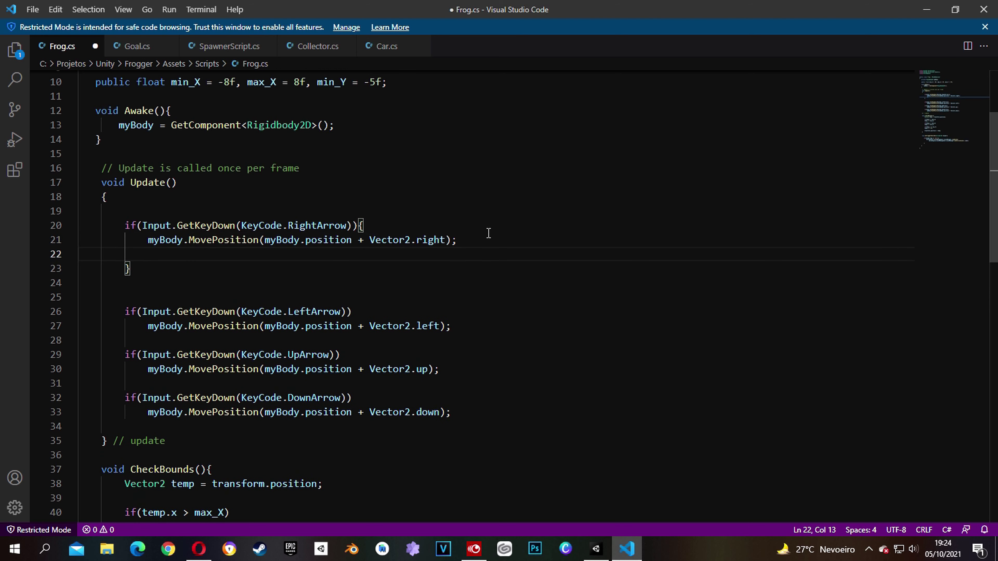
text(Get)
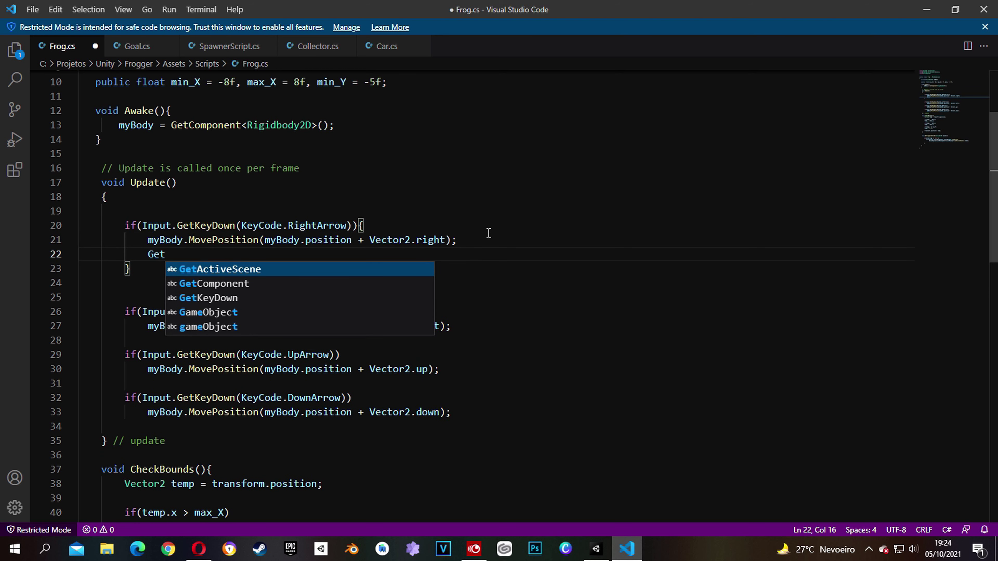
text(C)
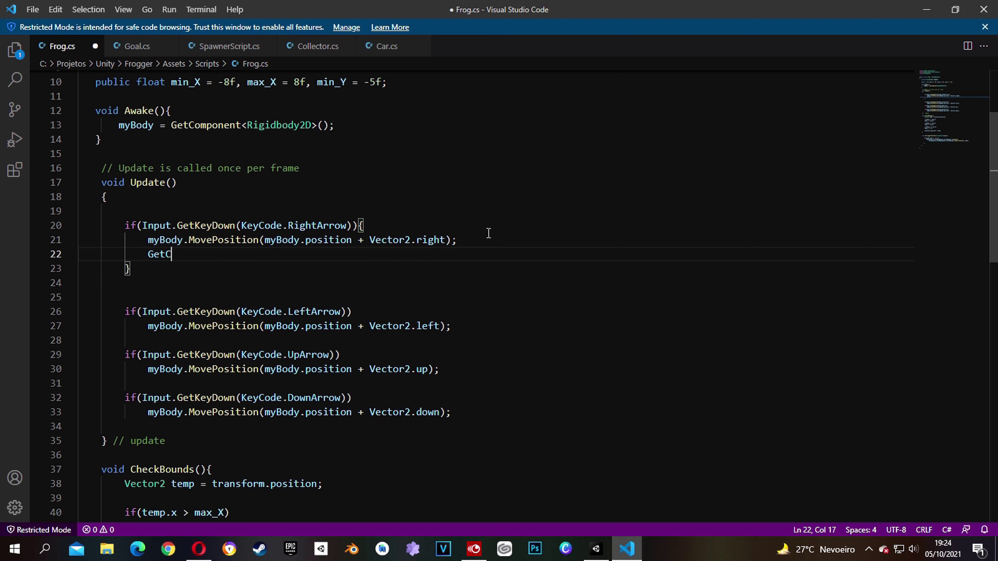
text(p,ompo)
key(Tab)
text(Transform>)
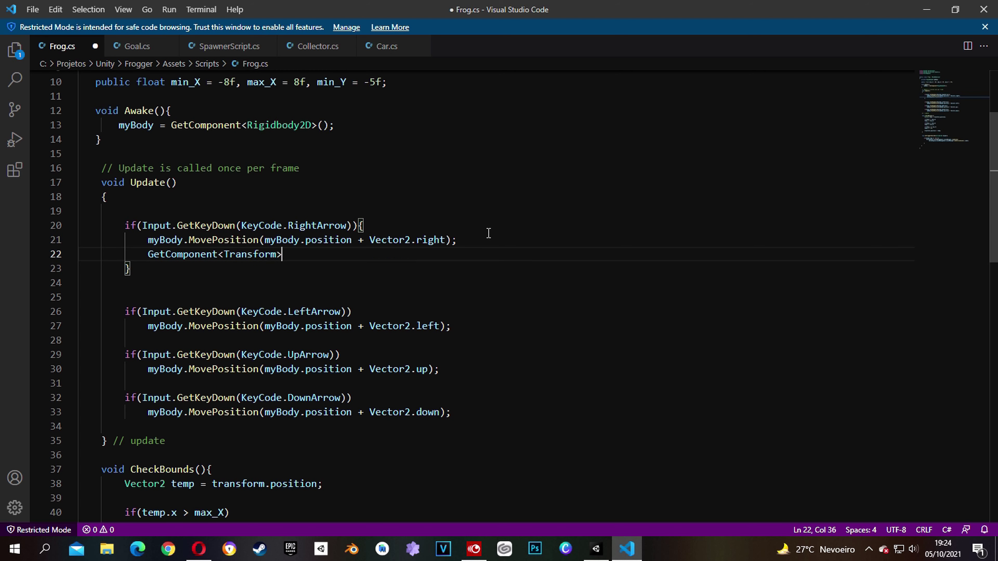
text(())
text(.eulerAngles)
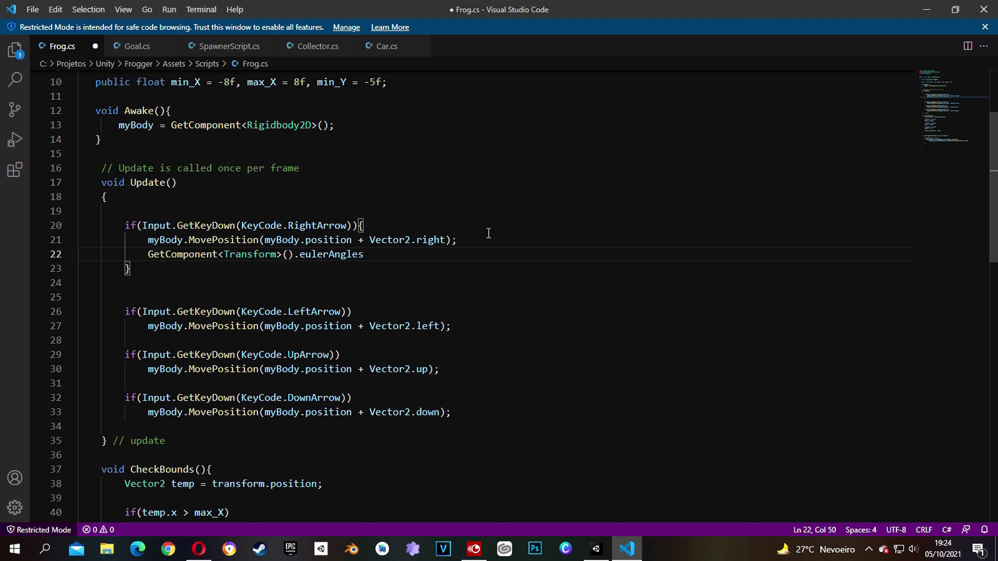
text( = new Vector)
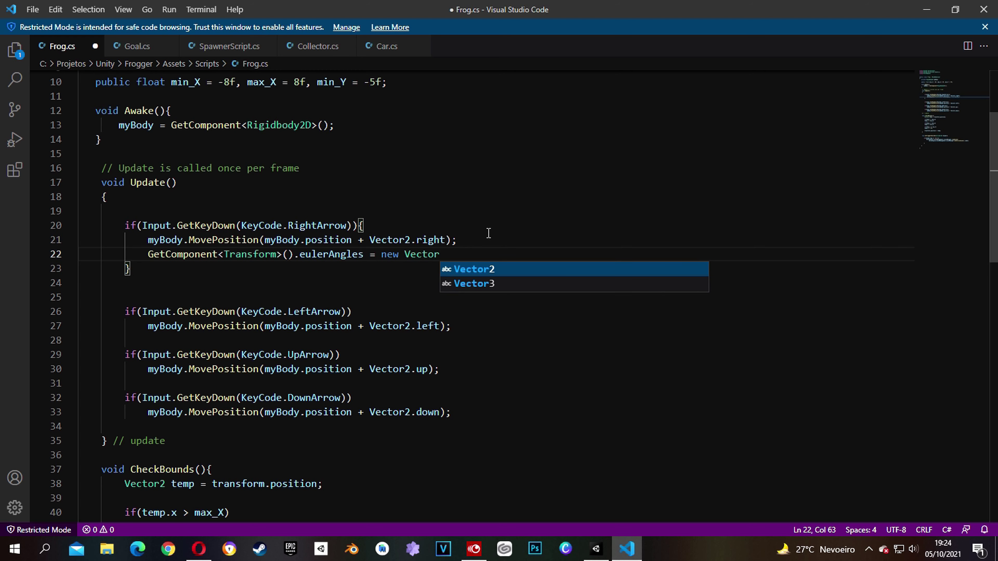
text(3)
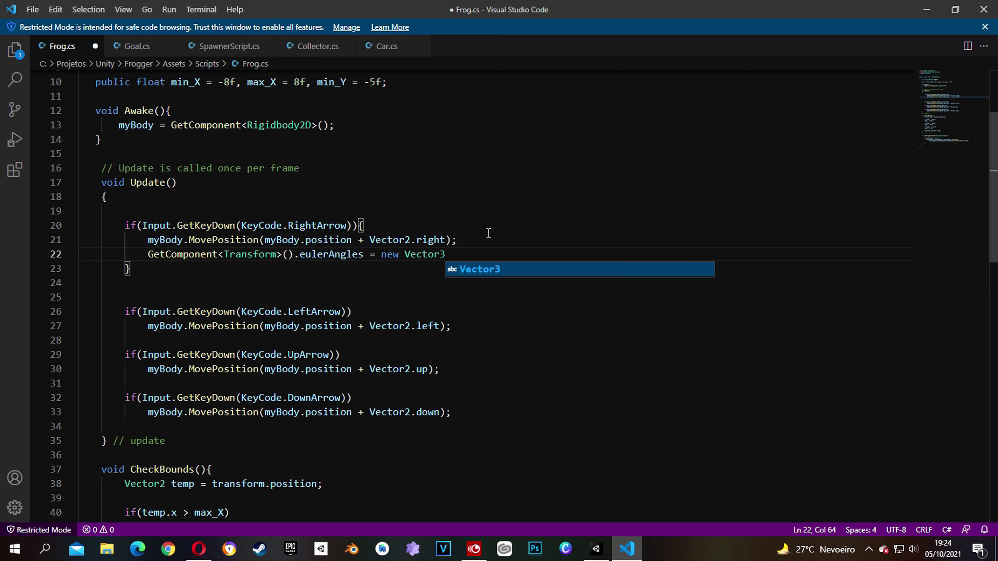
text((0,0,270);)
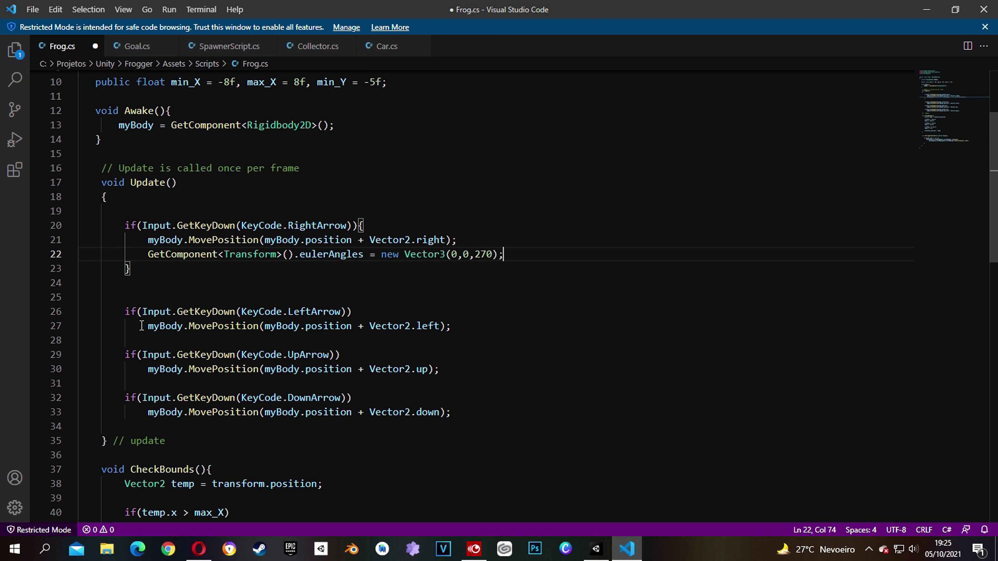
drag(148, 326, 452, 326)
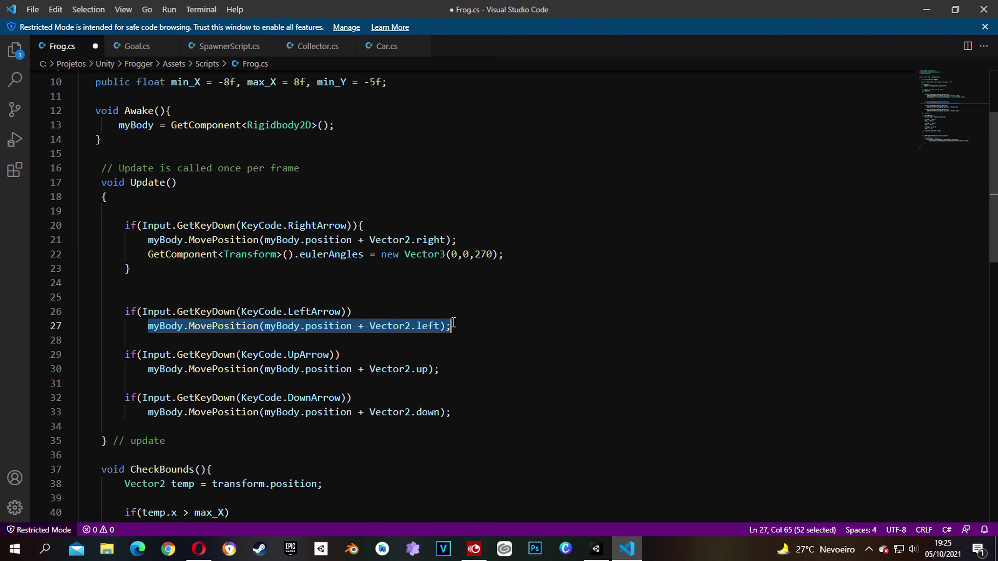
Put the left- and up-arrow movement statements inside braced blocks
key(ctrl+x)
click(388, 313)
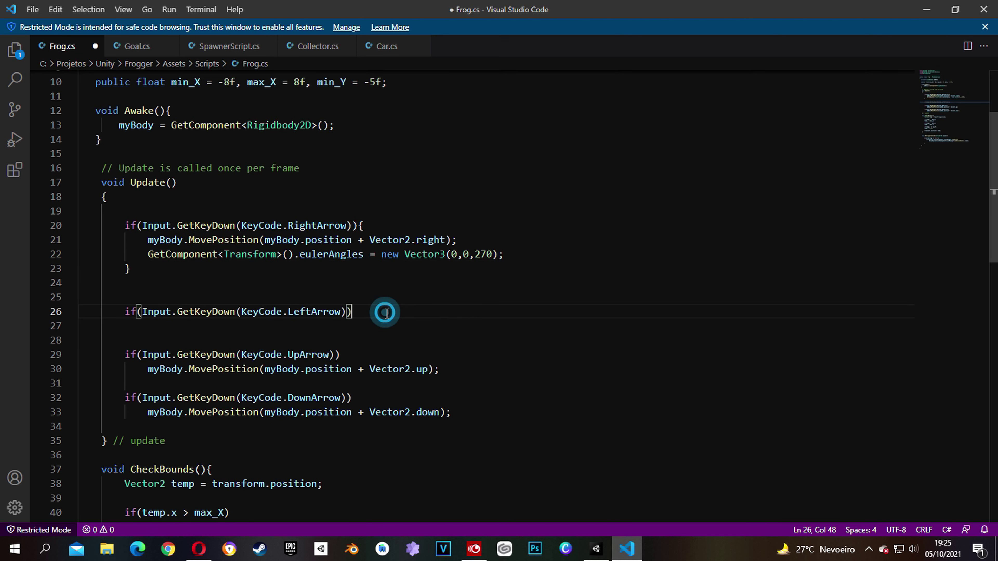
text({)
key(Return)
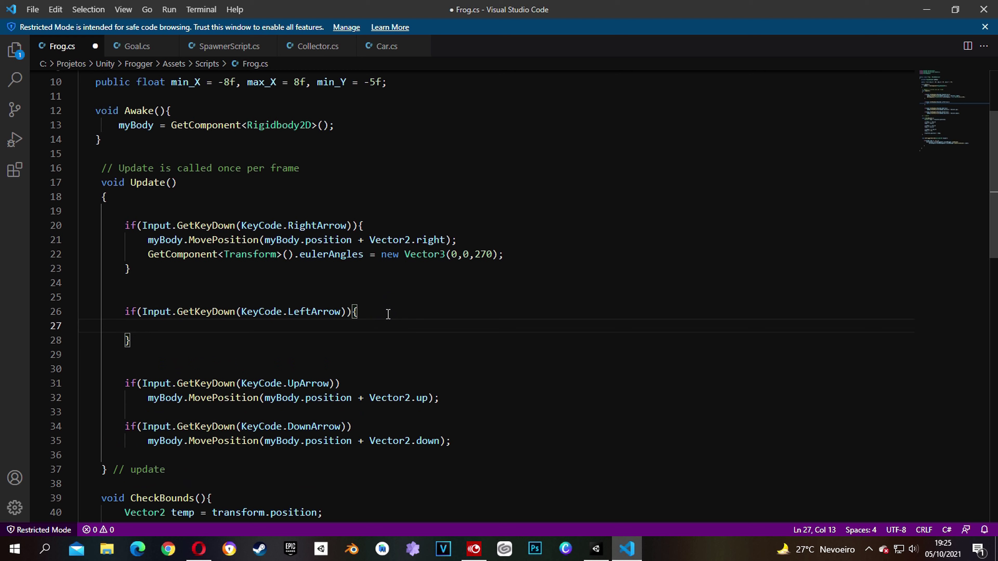
key(ctrl+v)
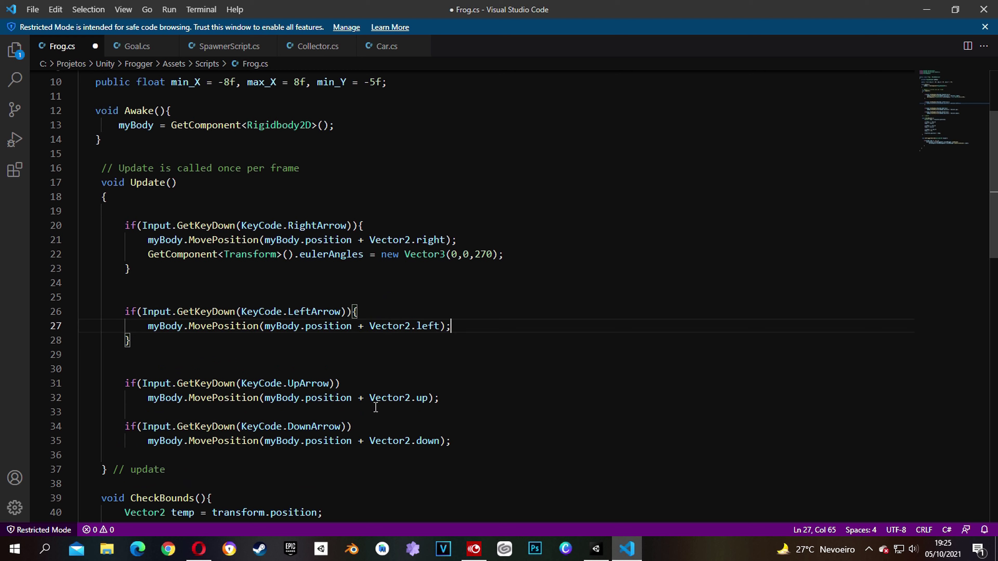
drag(447, 400, 160, 403)
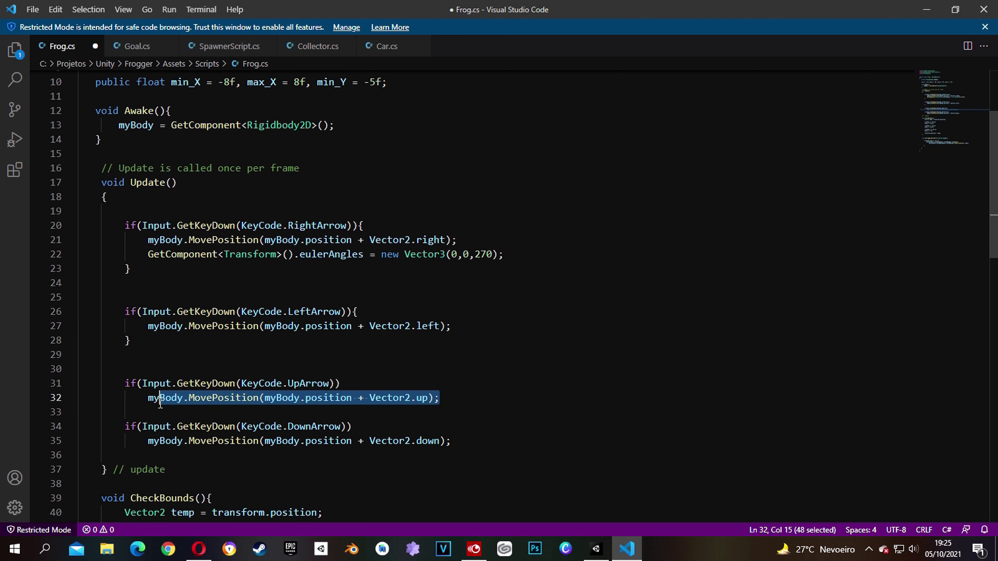
key(ctrl+x)
click(356, 383)
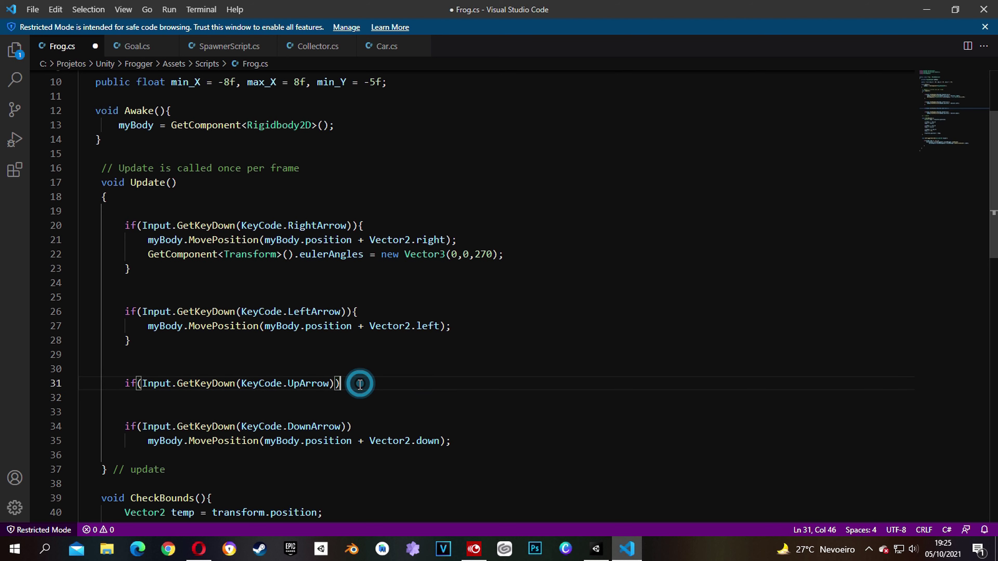
text({)
key(Return)
key(ctrl+v)
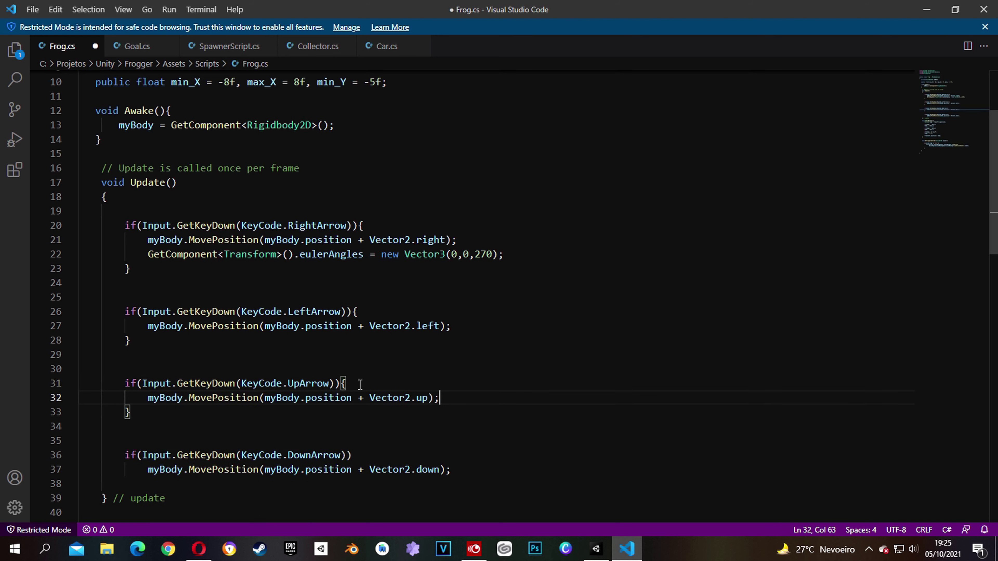
Put the down-arrow movement statement inside its own braced block
drag(454, 471, 159, 470)
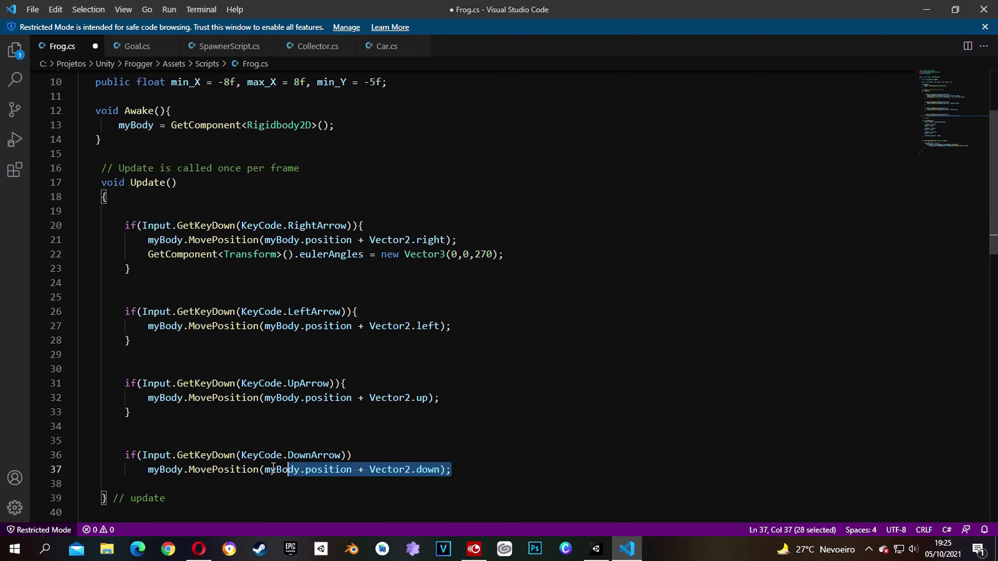
key(ctrl+x)
click(356, 454)
text({)
key(Return)
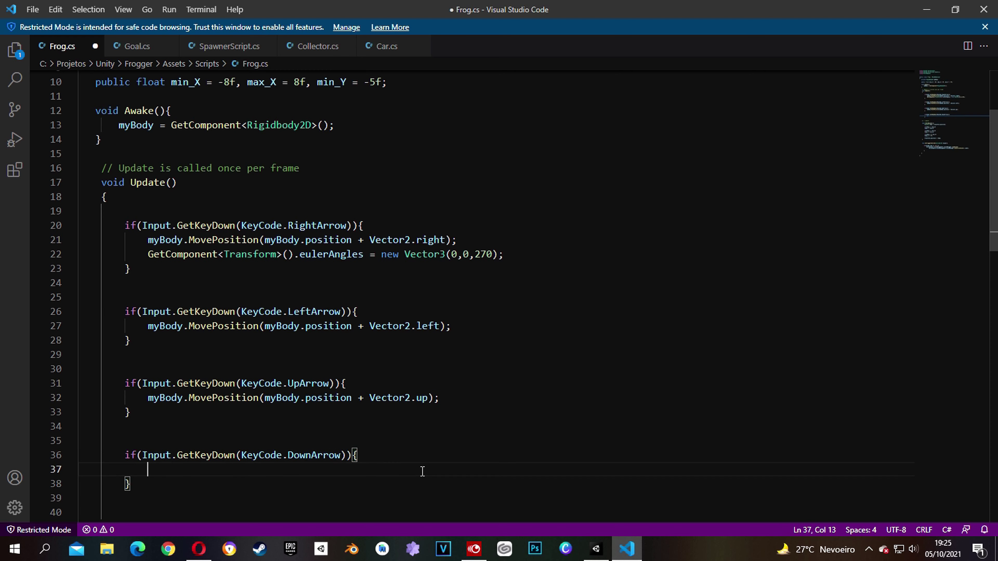
key(ctrl+v)
Copy the rotation line into the left-arrow block with its Z angle set to 90
drag(510, 256, 150, 256)
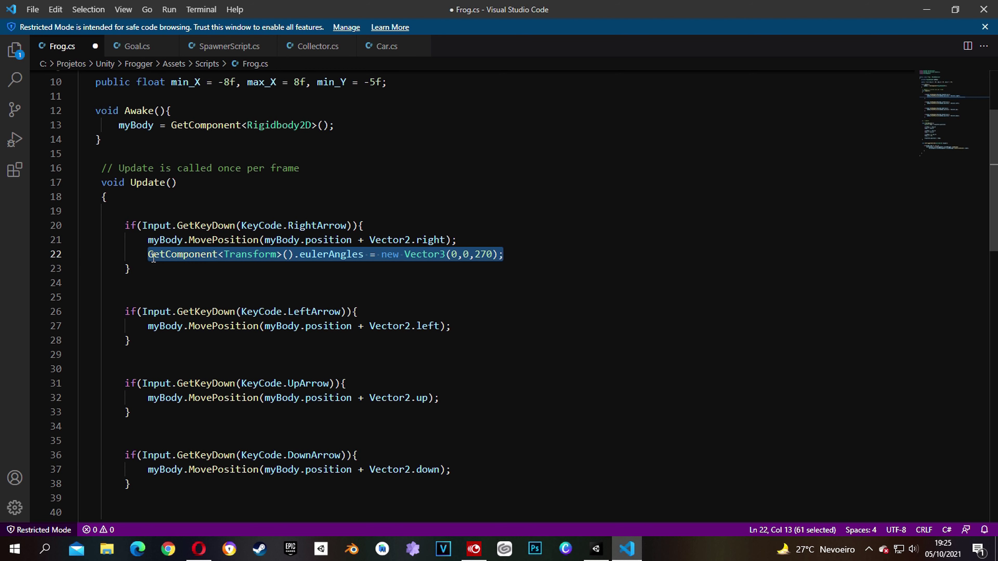
click(463, 327)
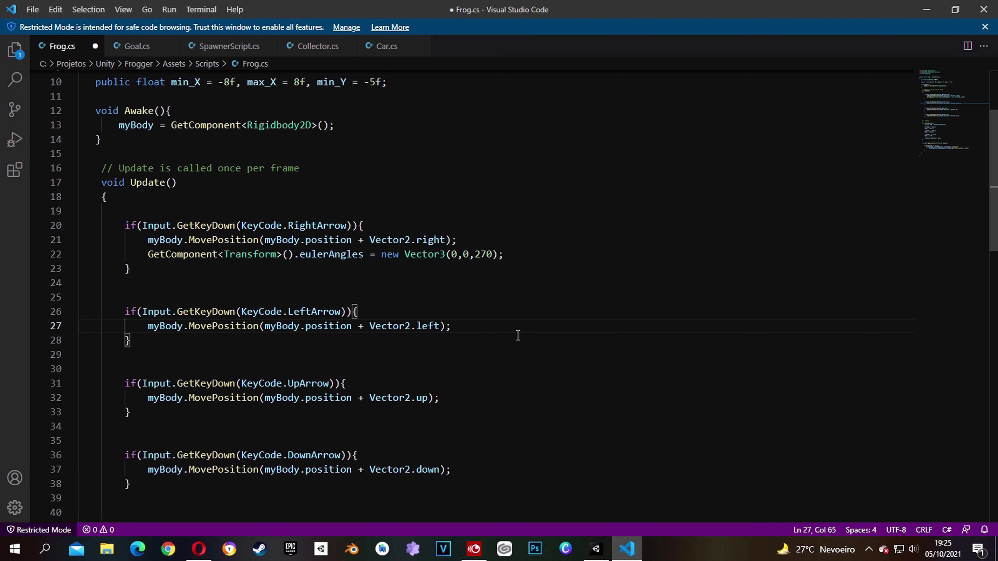
key(Return)
key(ctrl+v)
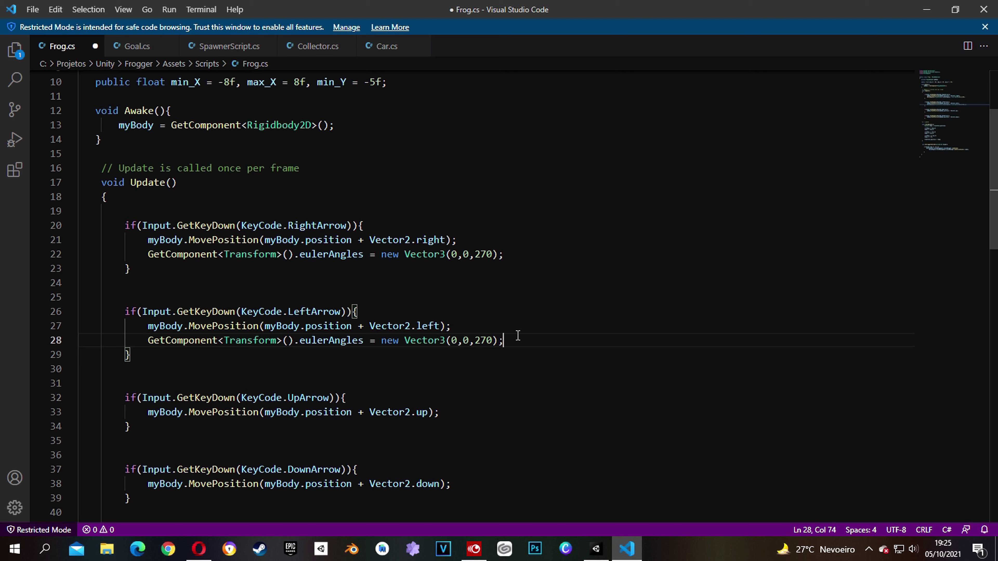
key(Left)
key(Left)
key(ctrl+shift+Left)
key(shift+Right)
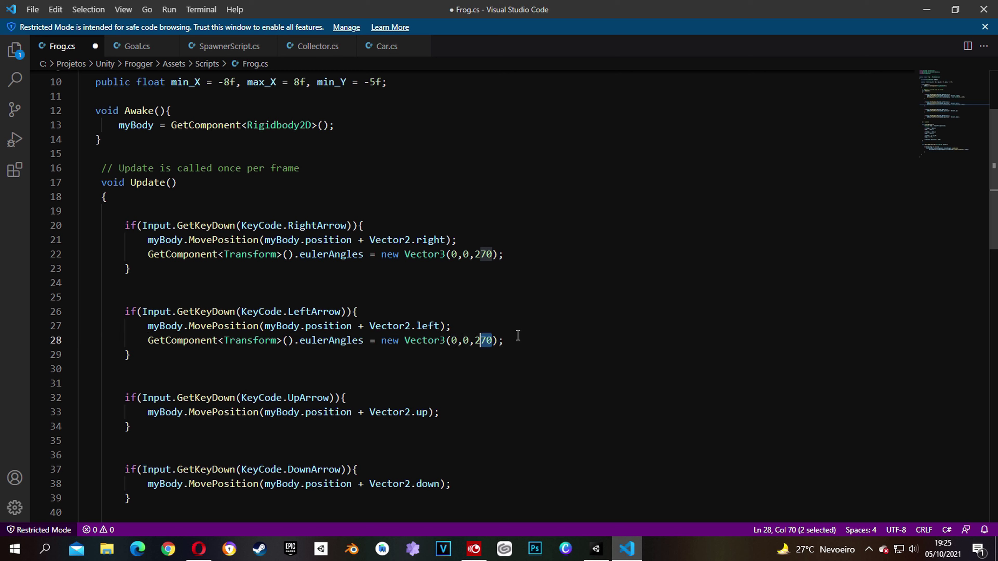
text(9)
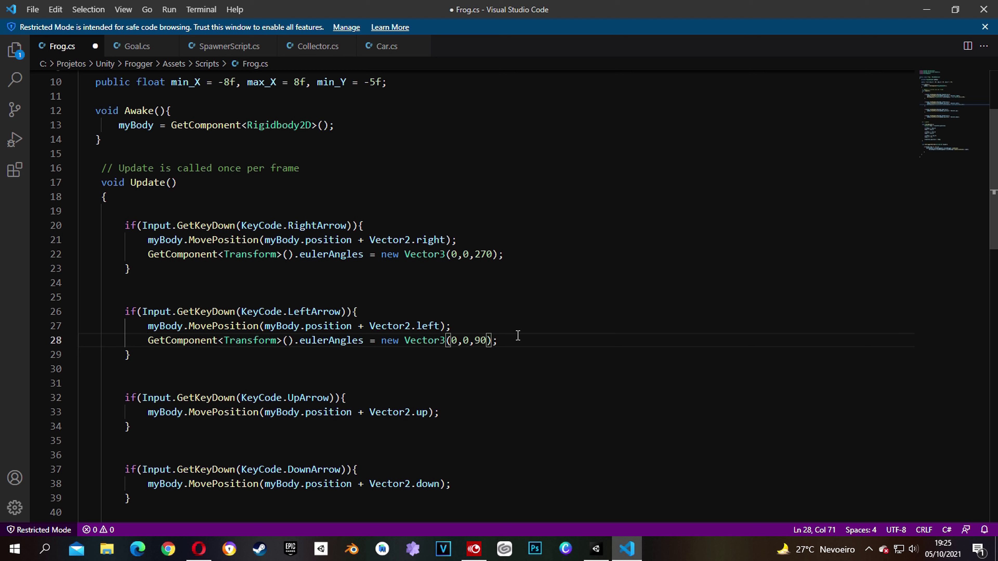
Add the rotation line to the up-arrow block with its Z angle set to 0
click(438, 412)
key(Return)
key(ctrl+v)
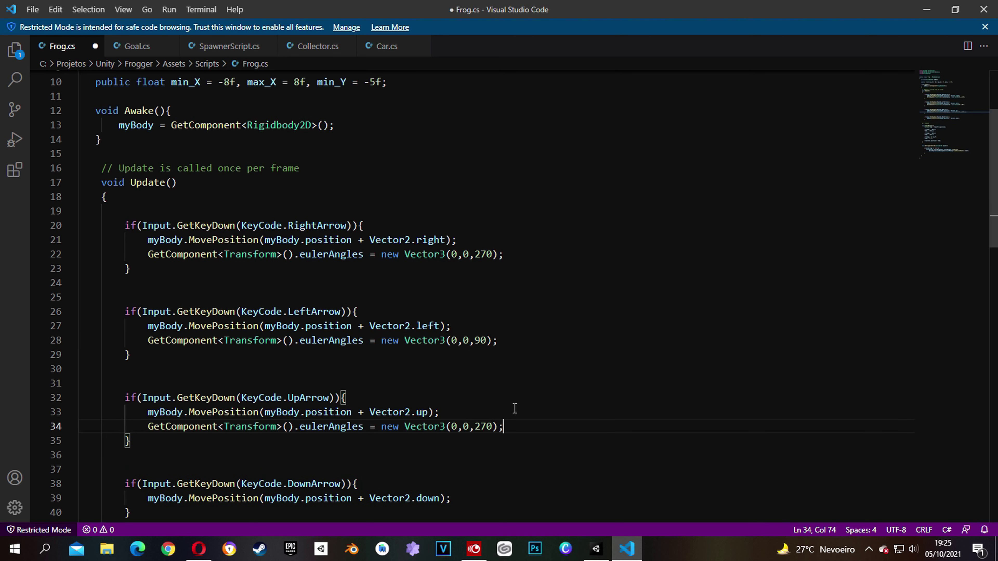
key(Left)
key(Left)
key(ctrl+shift+Left)
key(shift+Right)
text(0)
Add the rotation line with Z angle 180 to the down-arrow block and save Frog.cs
click(468, 496)
scroll(580, 422, down, 2)
key(ctrl+v)
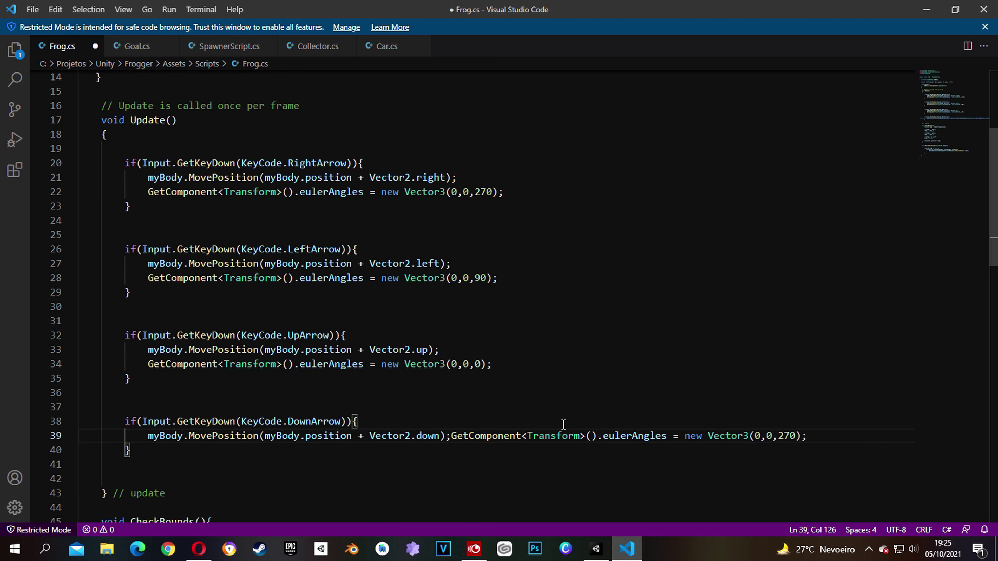
click(452, 436)
key(Return)
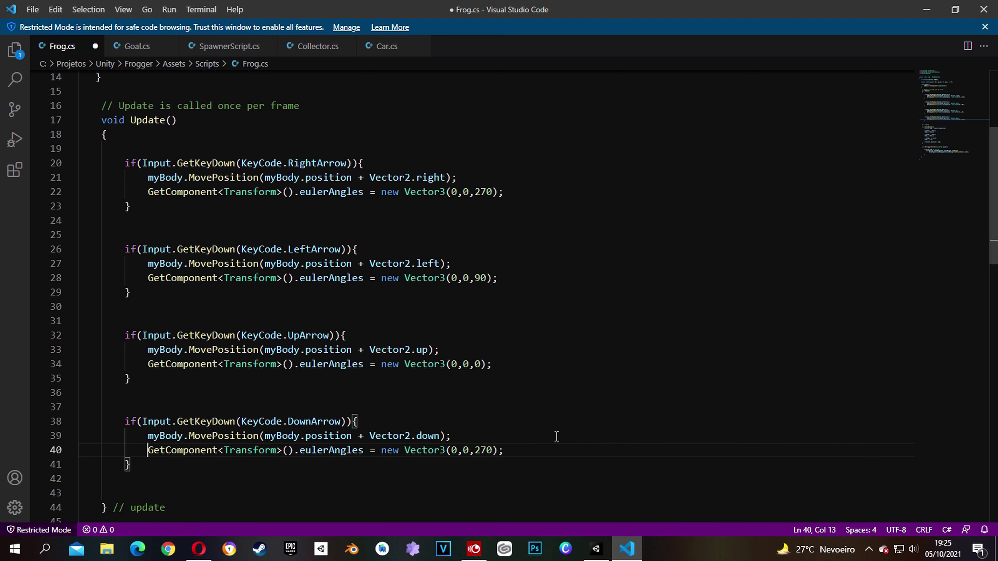
click(489, 451)
key(BackSpace)
key(BackSpace)
text(18)
scroll(448, 303, down, 1)
key(ctrl+s)
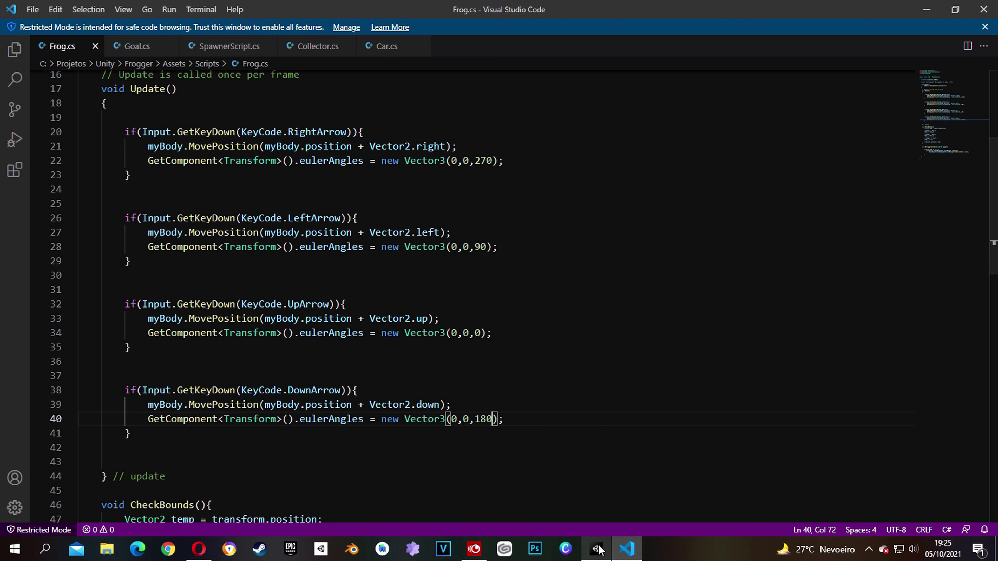
click(595, 549)
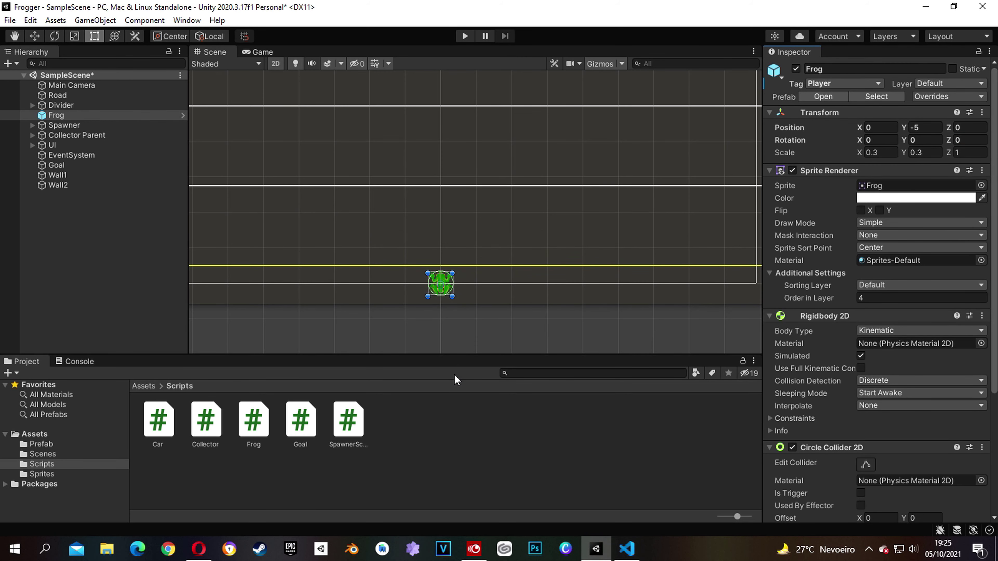
Play the game in the Game view, moving the frog with all four arrow keys to confirm it turns, then stop
click(259, 53)
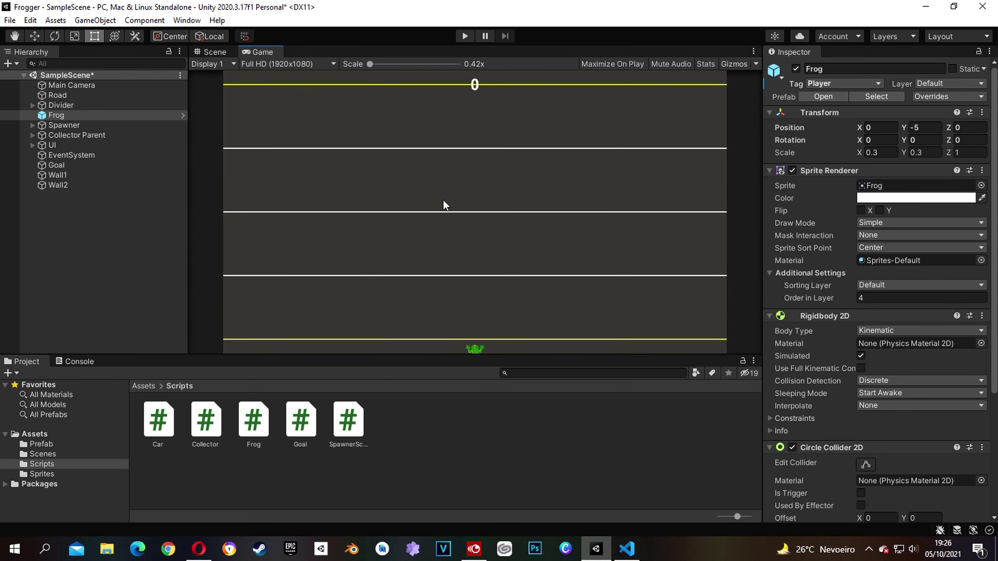
click(465, 36)
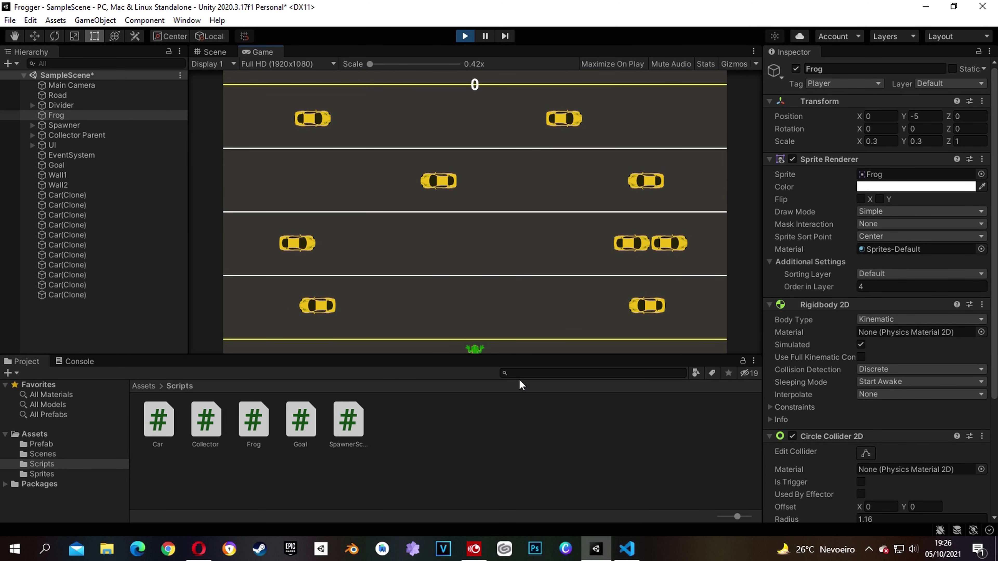
click(514, 352)
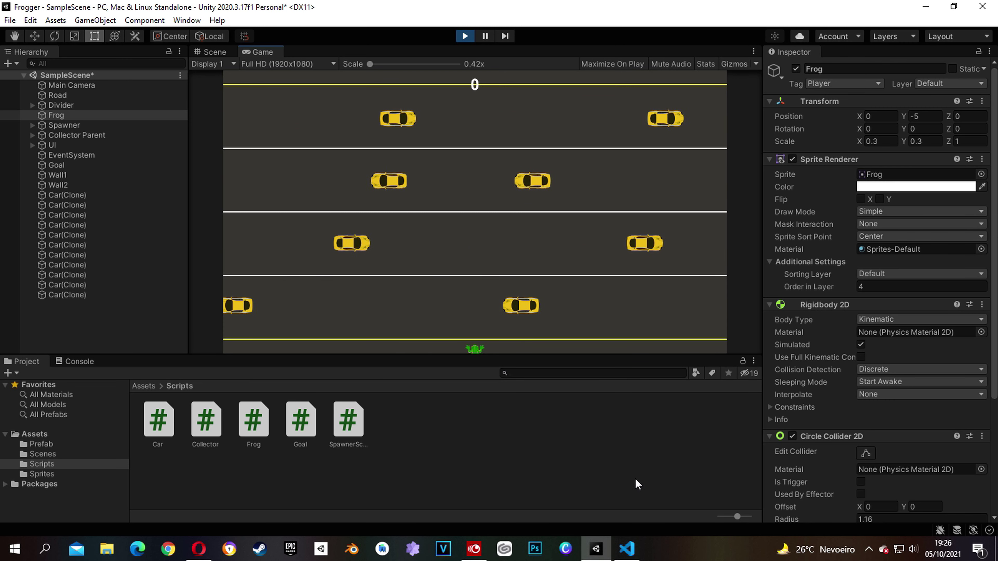
key(Right)
key(Up)
key(Left)
key(Left)
key(Left)
key(Right)
key(Left)
key(Down)
key(Up)
key(Right)
key(Left)
key(Down)
key(Left)
key(Left)
key(Left)
key(Left)
key(Left)
key(Left)
key(Right)
key(Right)
key(Right)
key(Right)
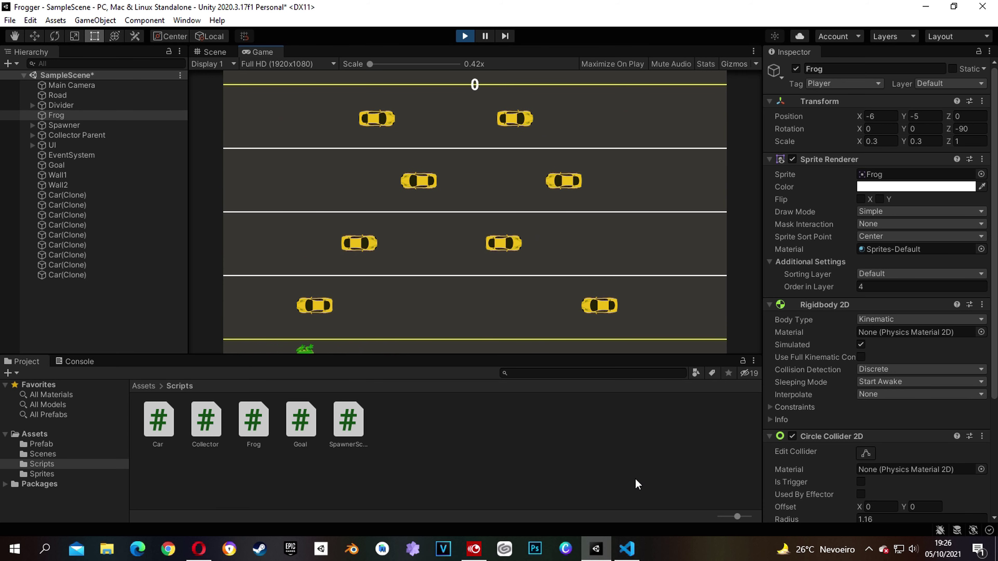
key(Left)
key(Left)
key(Left)
key(Left)
key(Right)
key(Right)
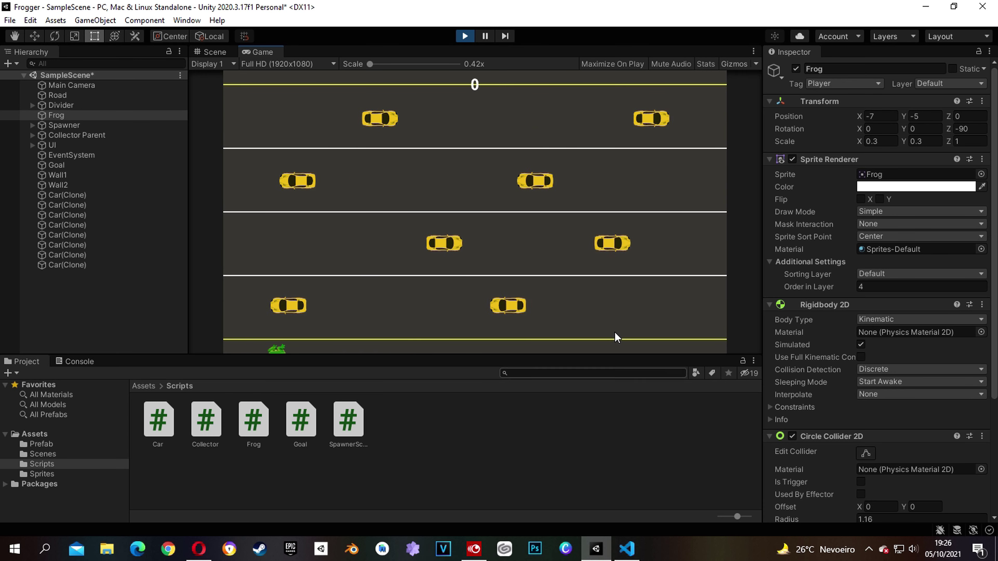
click(458, 40)
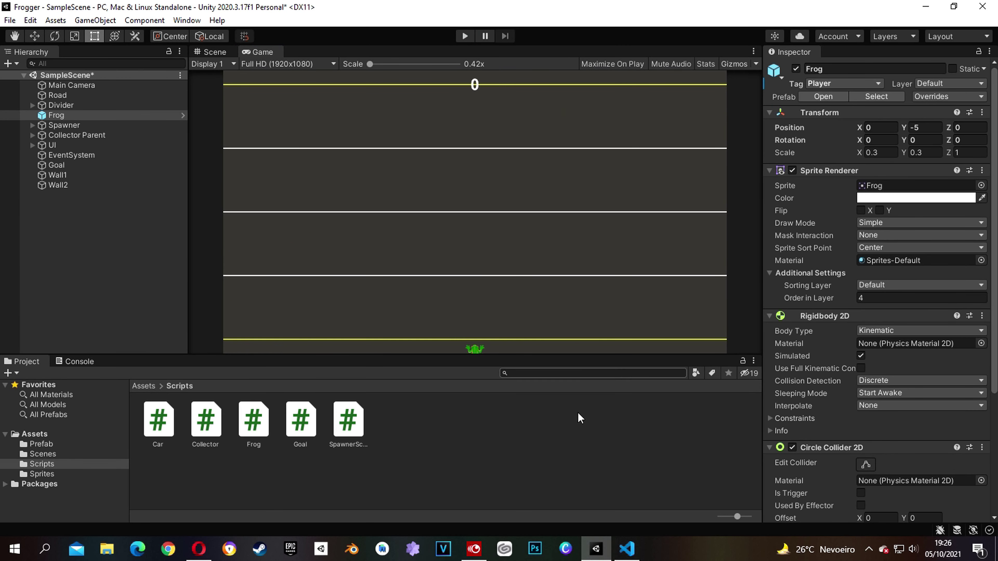
click(626, 549)
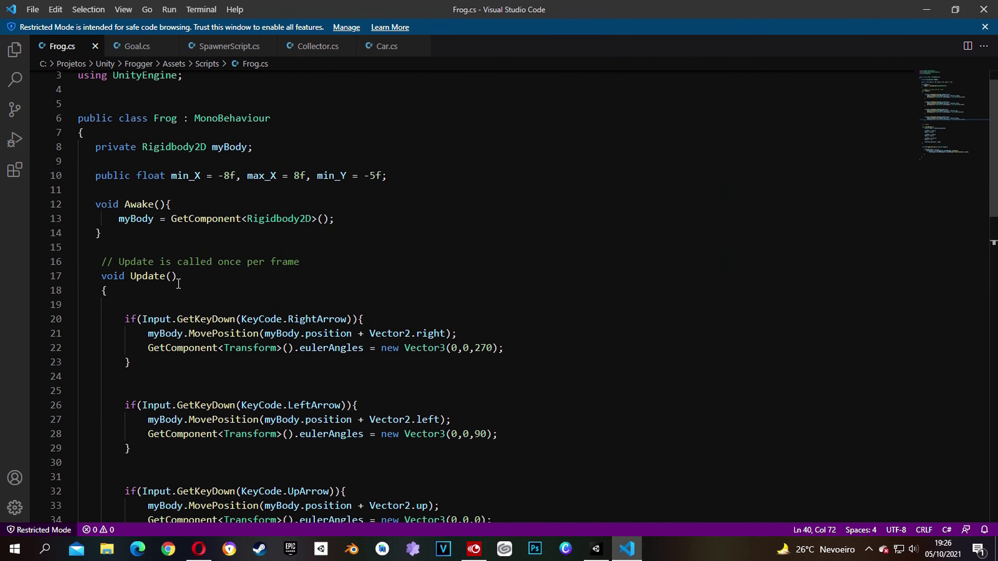
Insert a CheckBounds(); call as the first line of Update and save Frog.cs
click(164, 299)
key(Return)
key(Up)
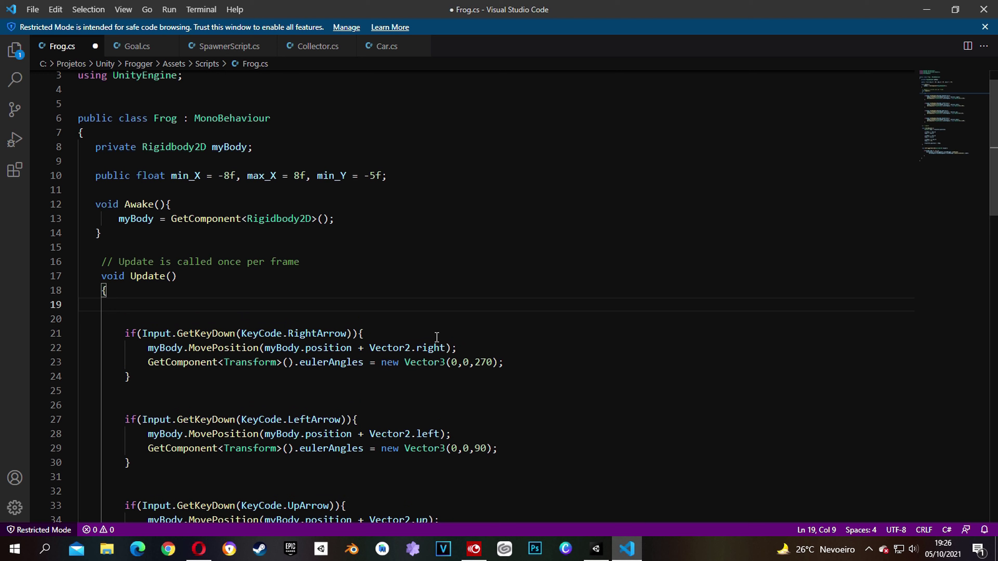
text(Check)
key(Return)
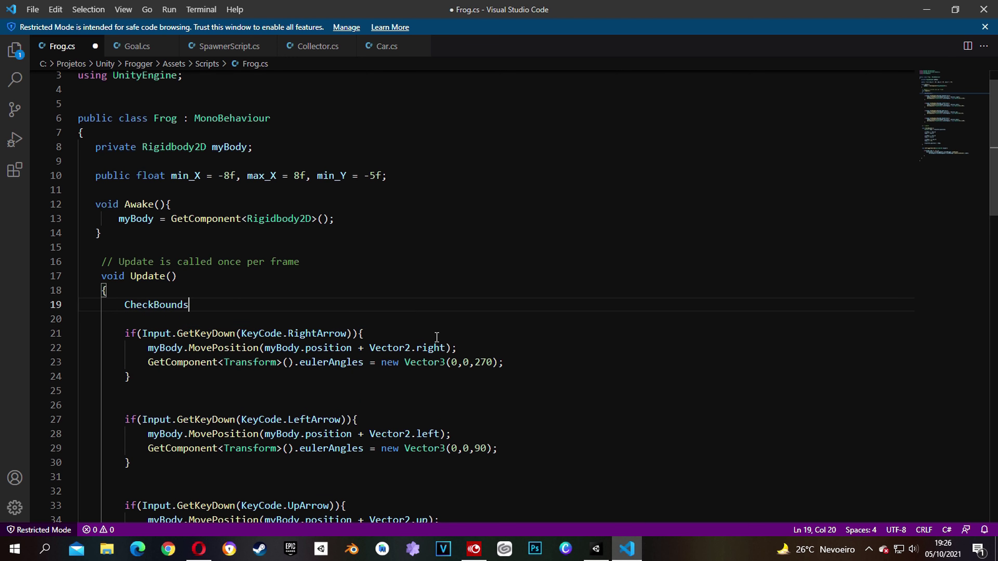
text(();)
key(ctrl+s)
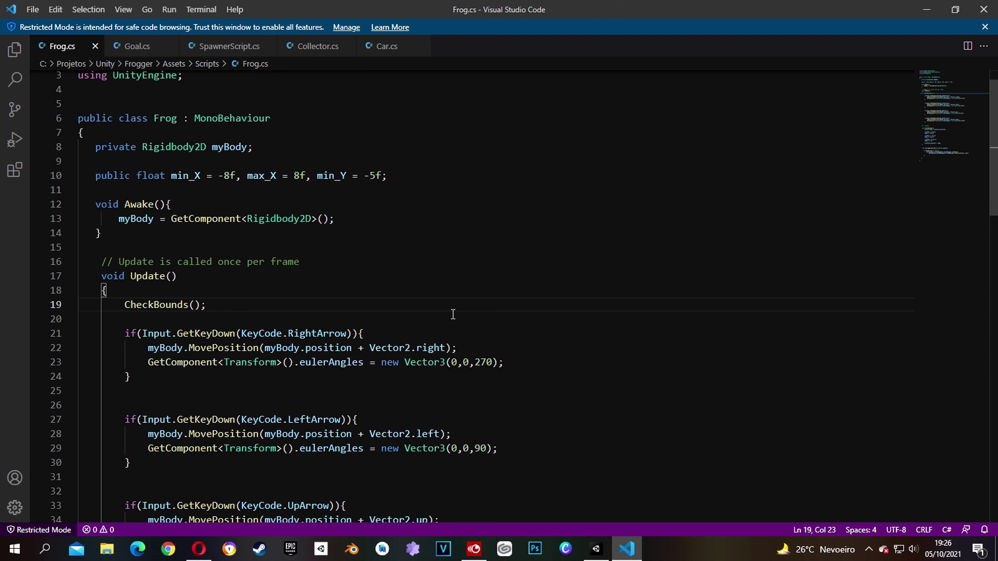
click(595, 547)
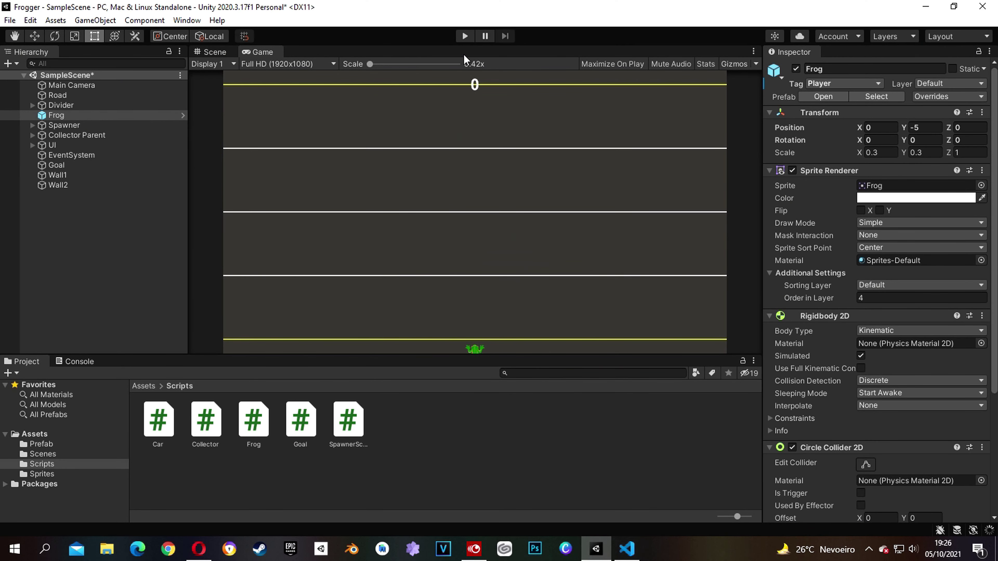
Play the game and hop the frog against both edges, confirming it stops at X -8 and X 8
click(464, 36)
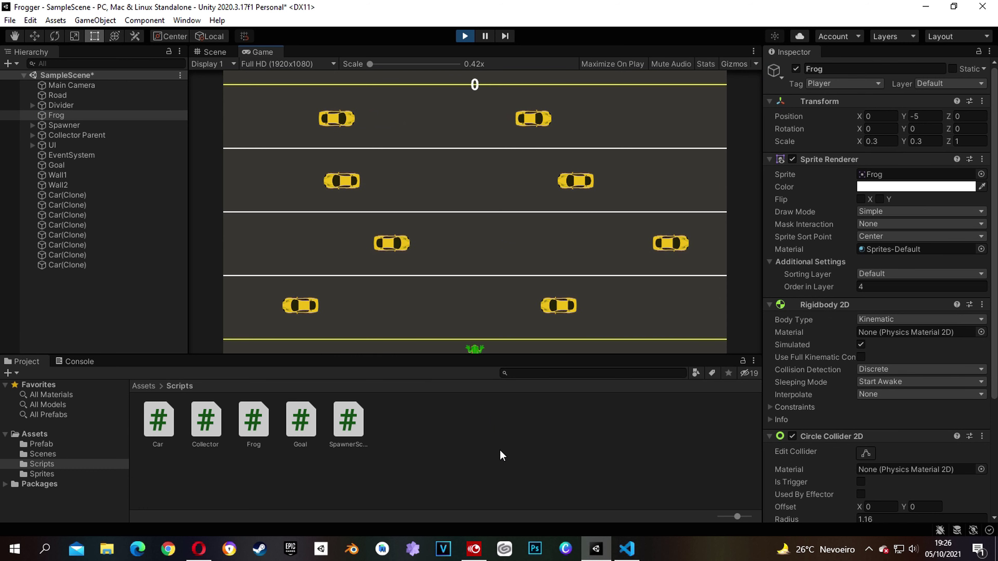
key(Right)
key(Left)
key(Down)
key(Up)
key(Left)
key(Left)
key(Left)
key(Left)
key(Left)
key(Left)
key(Left)
key(Left)
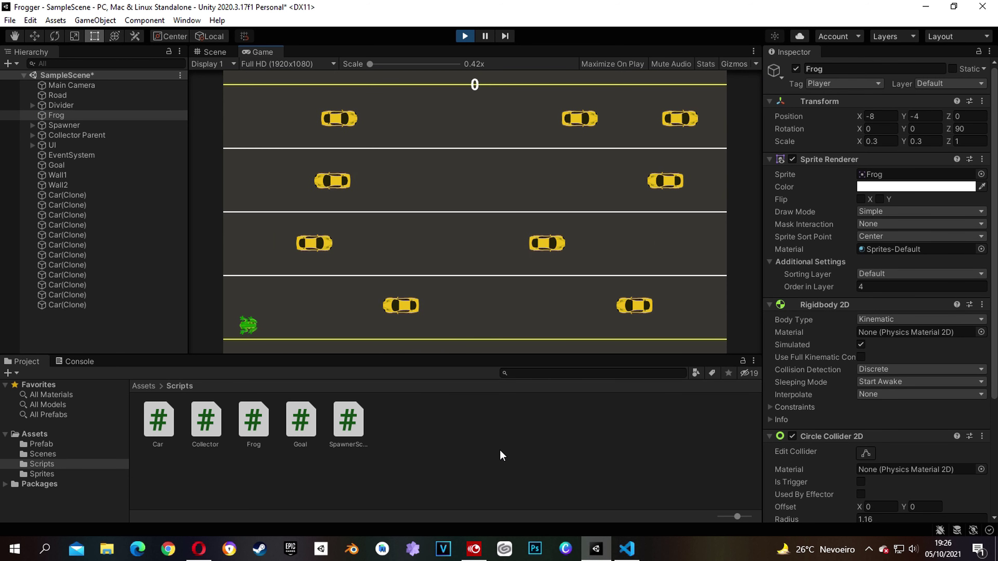
key(Right)
key(Left)
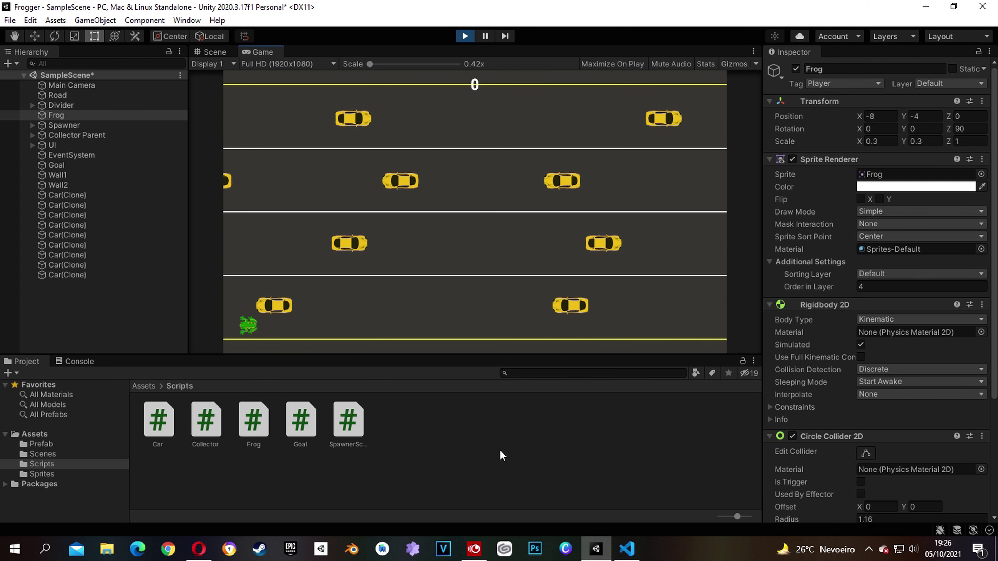
key(Down)
key(Up)
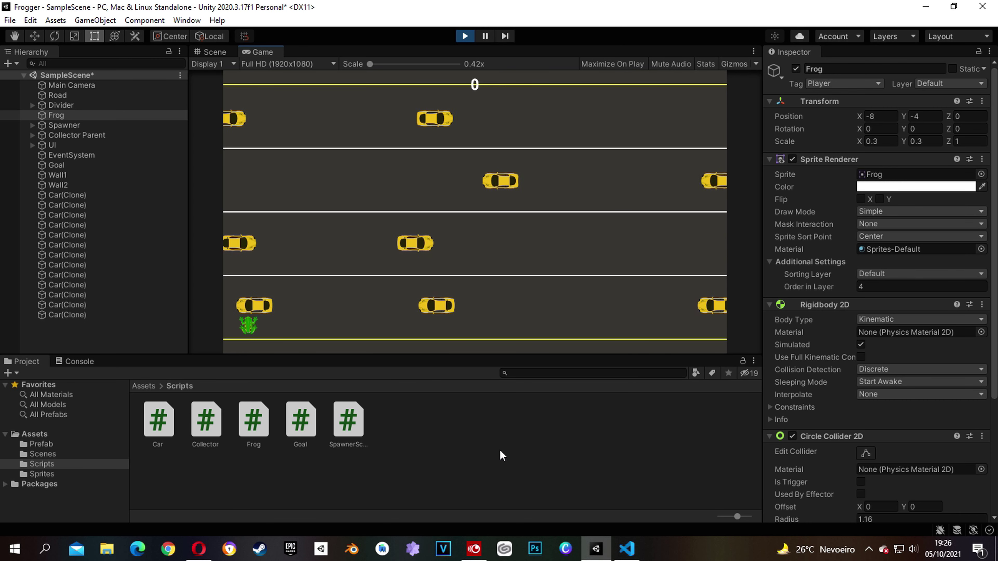
key(Left)
key(Right)
key(Right)
key(Right)
key(Right)
key(Right)
key(Right)
key(Right)
key(Right)
key(Right)
key(Right)
key(Right)
key(Right)
key(Right)
key(Right)
key(Right)
key(Down)
key(Up)
key(Left)
key(Left)
key(Left)
key(Left)
key(Left)
key(Left)
key(Left)
key(Up)
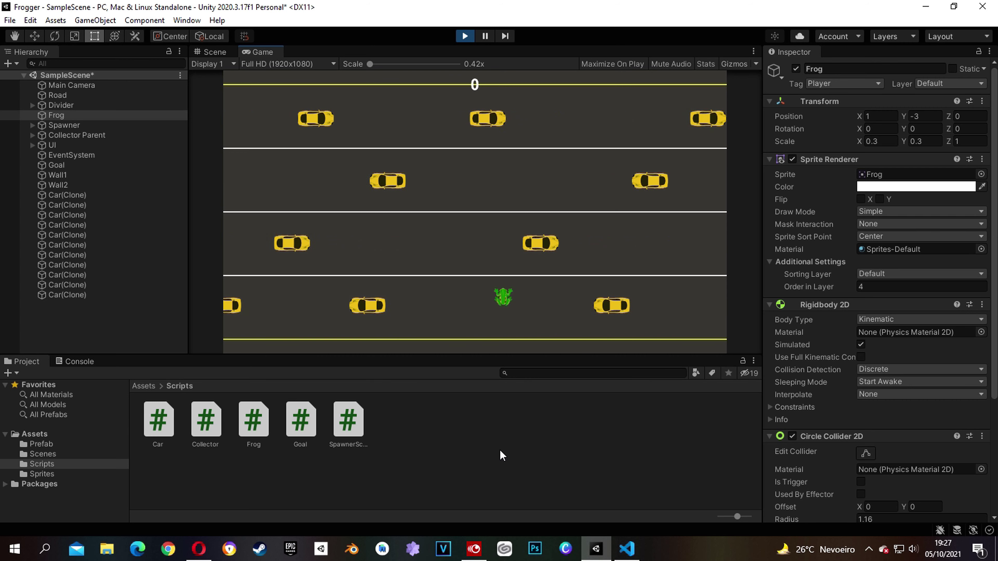
key(Up)
key(Up)
key(Up)
key(Up)
key(Up)
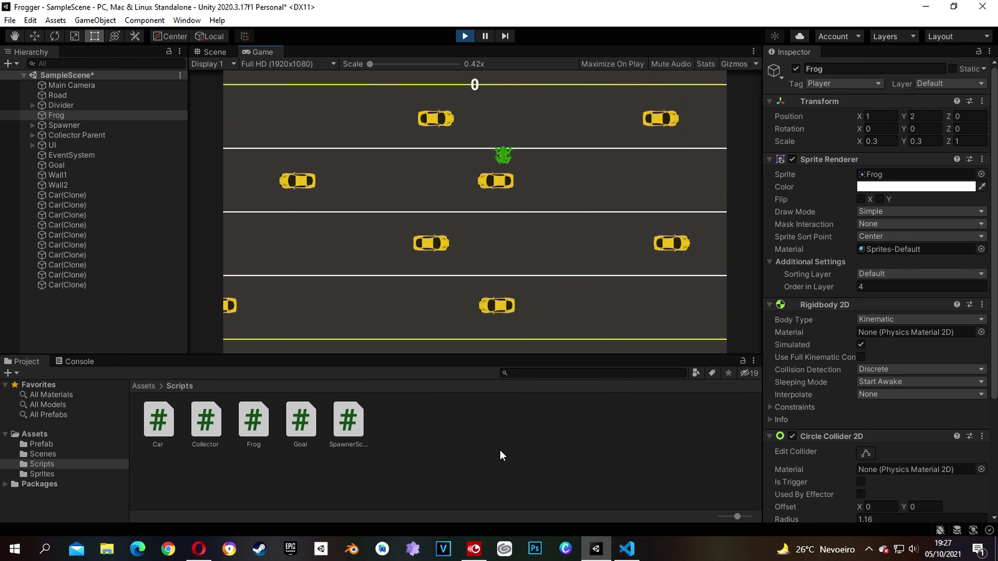
key(Up)
key(Up)
key(Up)
key(Up)
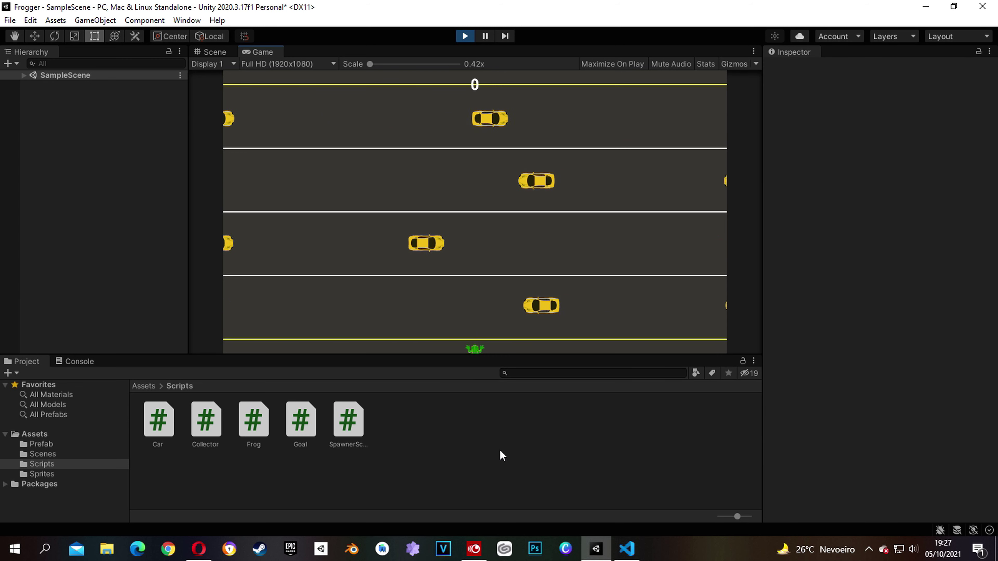